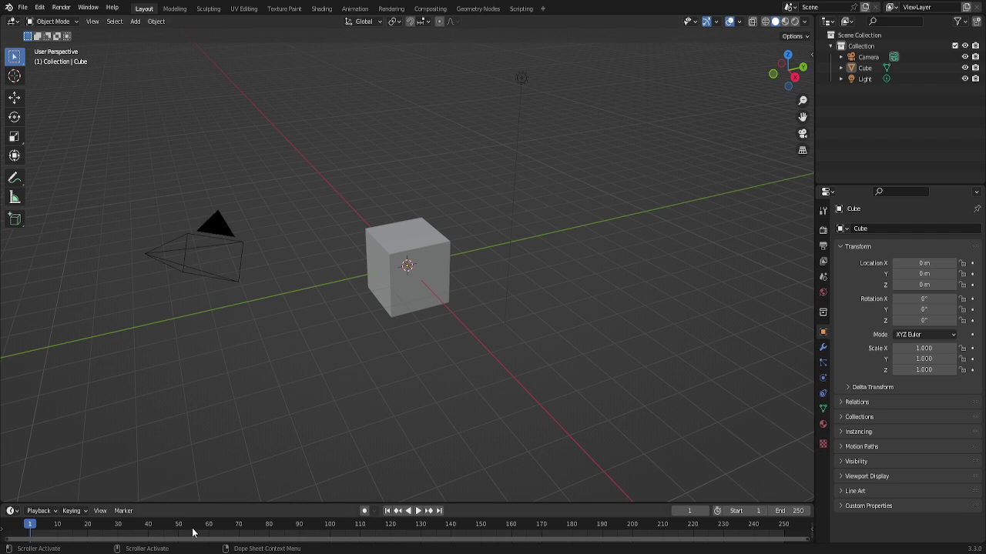
Delete the default camera, cube and light.
drag(160, 205, 608, 367)
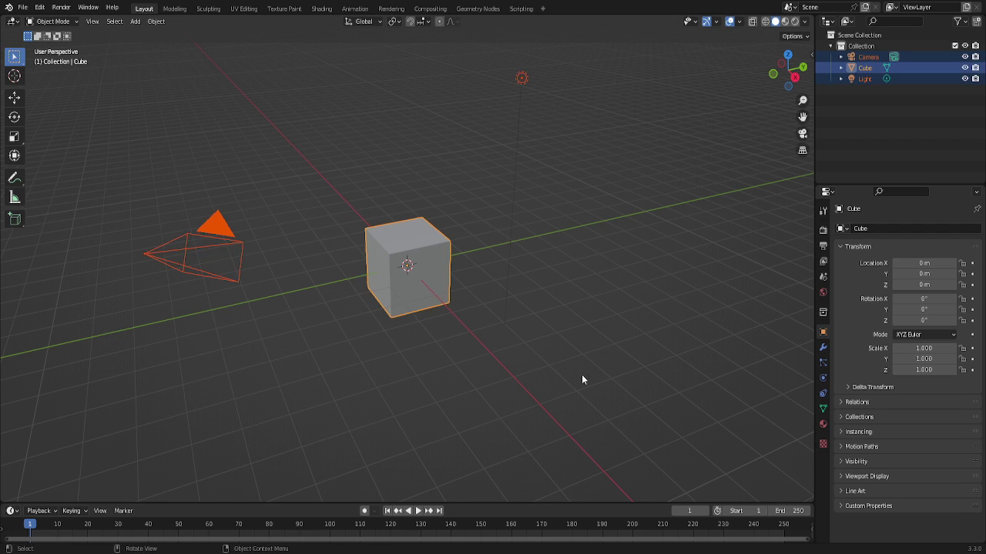
key(x)
click(551, 375)
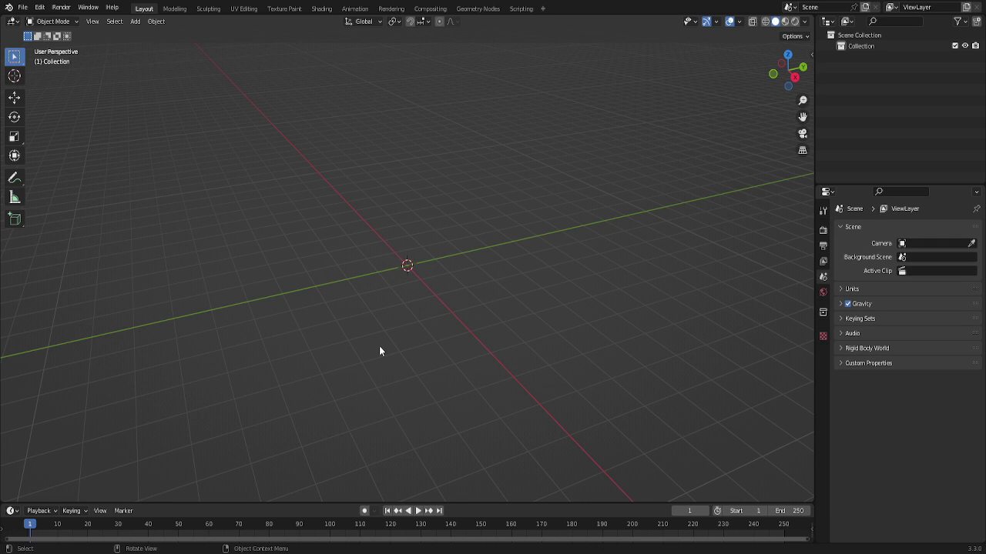
Add a plane and scale it up six times in Edit Mode.
key(shift+a)
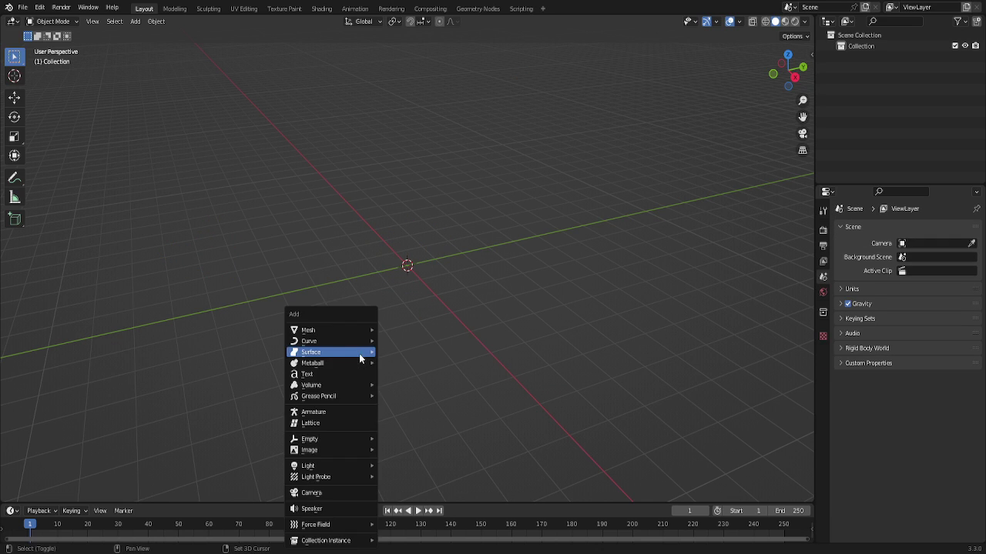
click(400, 330)
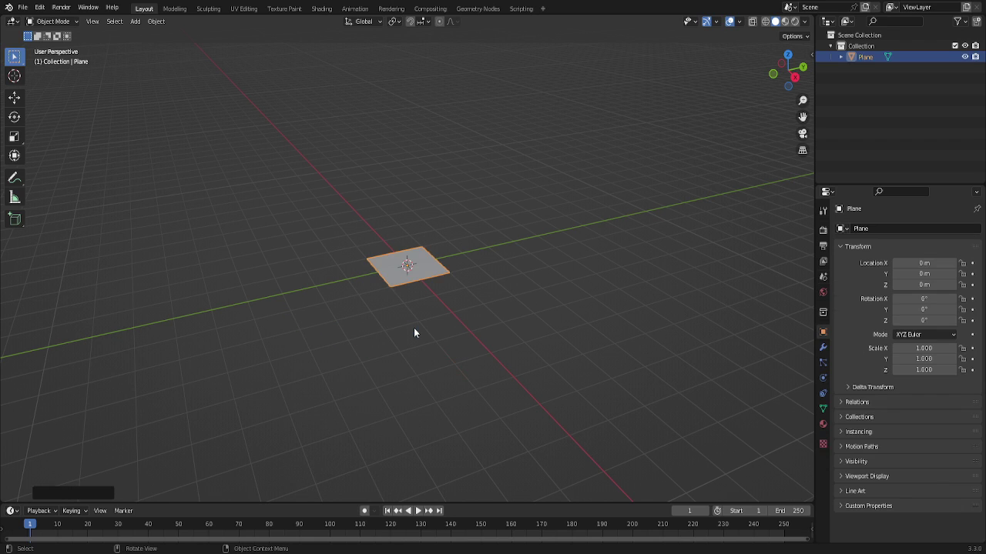
key(Tab)
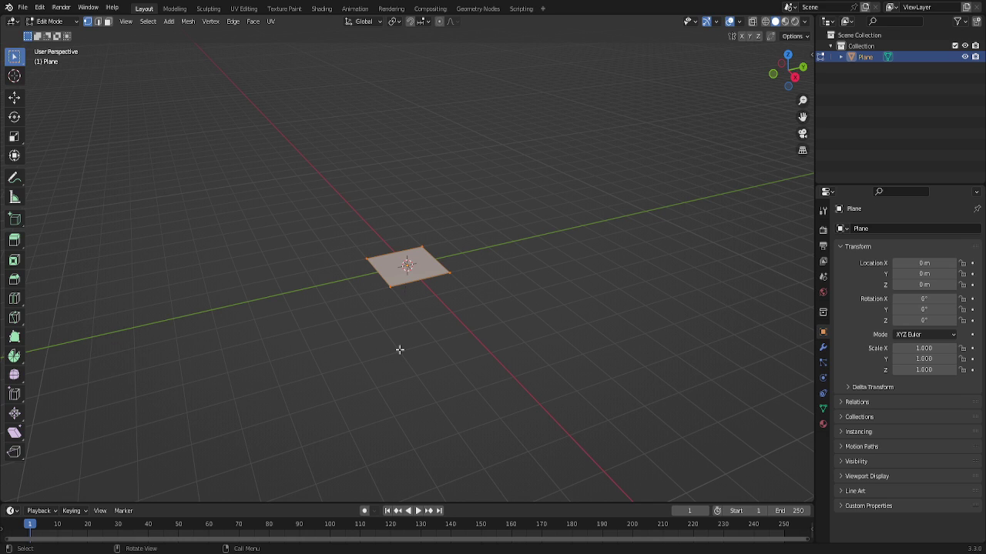
text(s6)
key(Return)
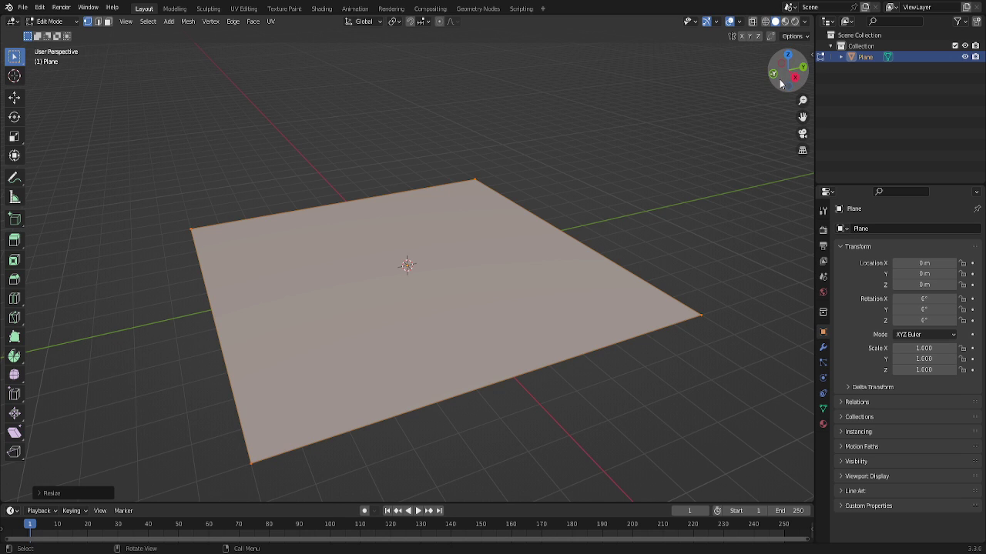
mouse_move(787, 70)
mouse_down()
mouse_move(770, 73)
mouse_move(778, 76)
mouse_up()
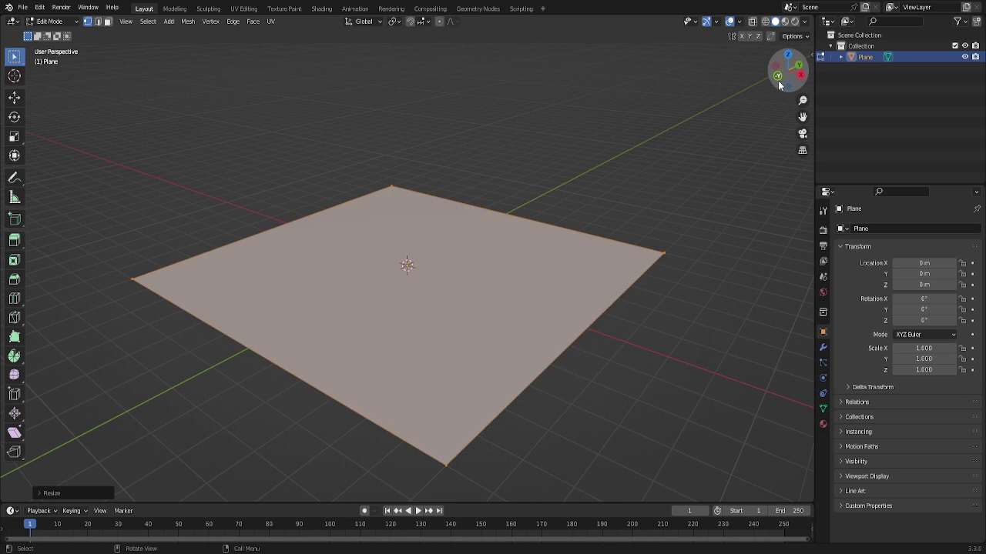
Rename the plane object to 'Building'.
double_click(863, 58)
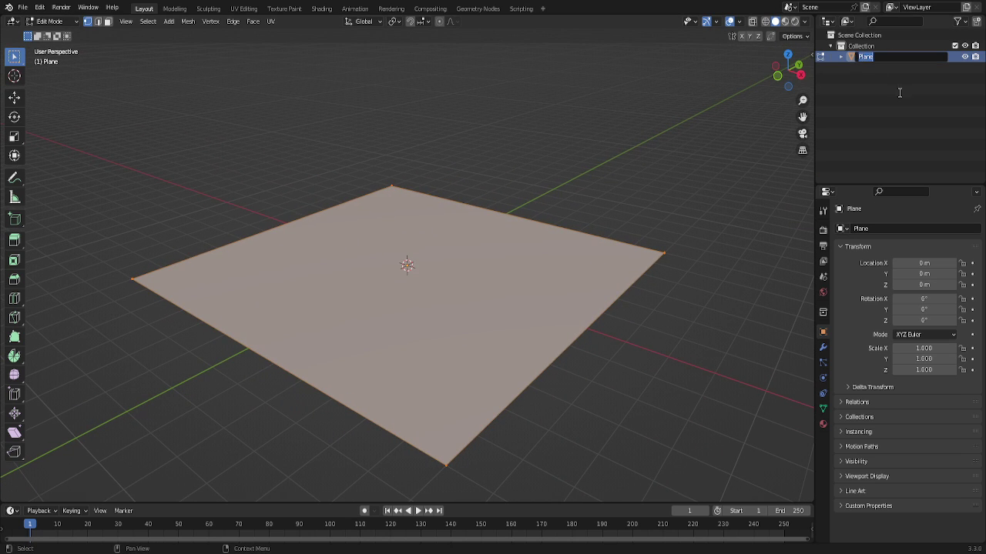
text(Bu)
text(ilding)
key(Return)
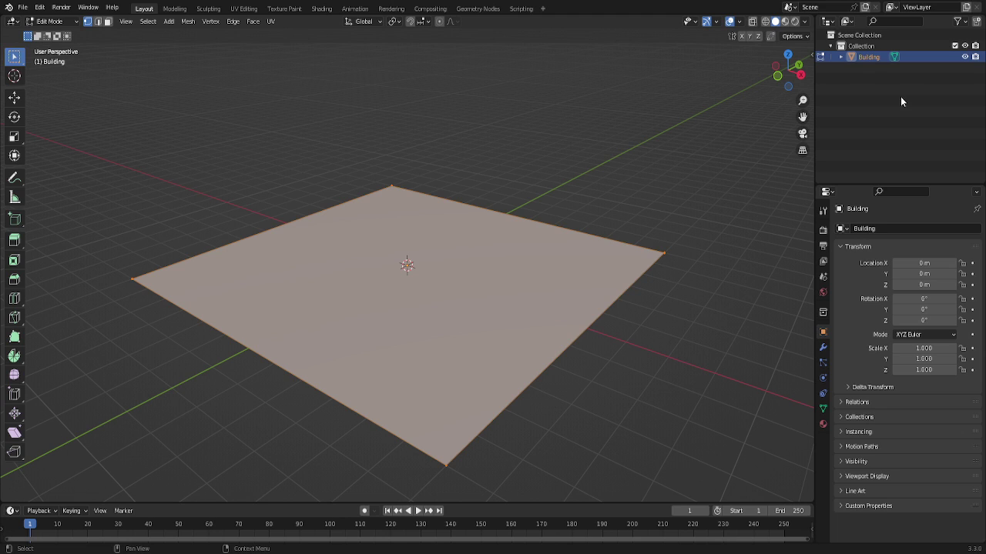
Extrude the two far floor edges straight up along Z into walls.
key(2)
mouse_move(283, 183)
mouse_down()
mouse_move(340, 250)
mouse_move(507, 240)
mouse_up()
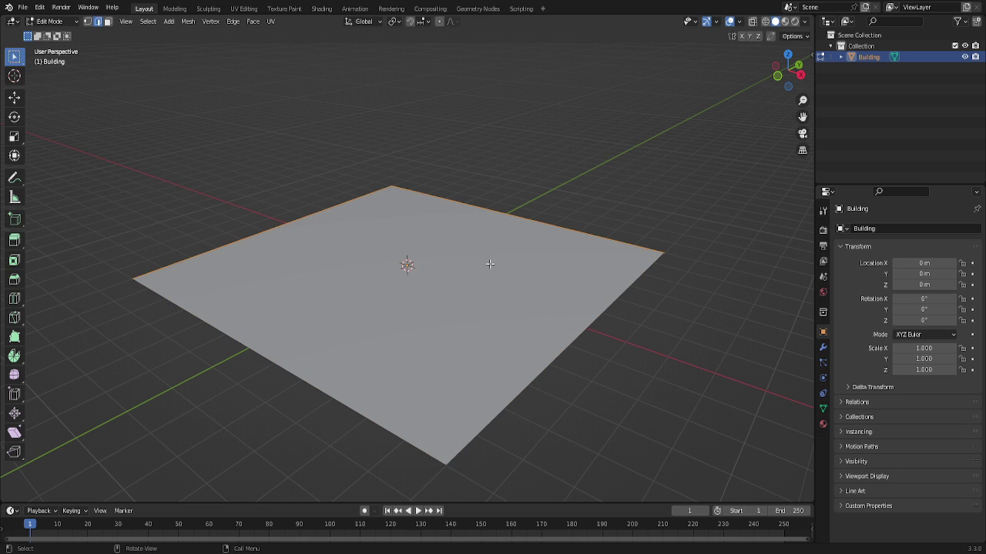
key(e)
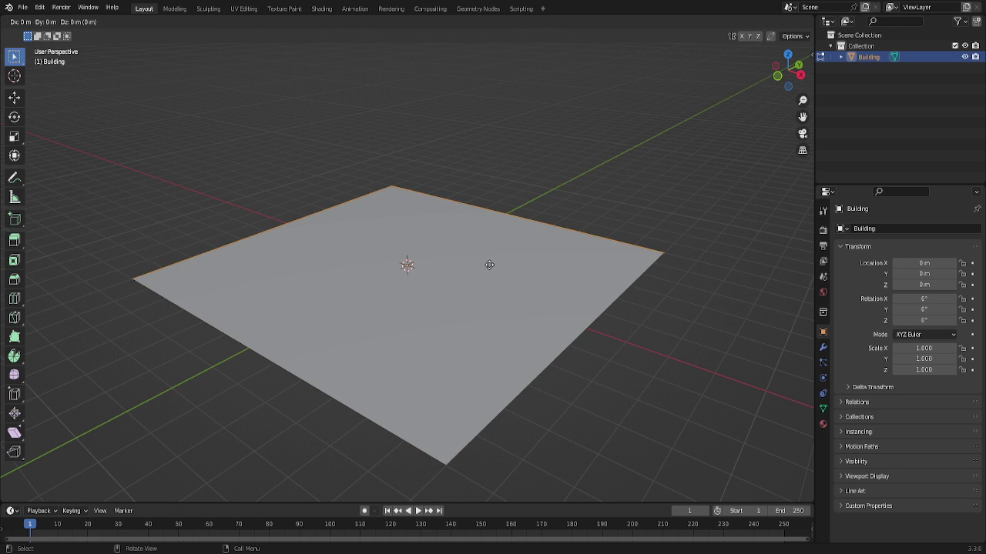
key(z)
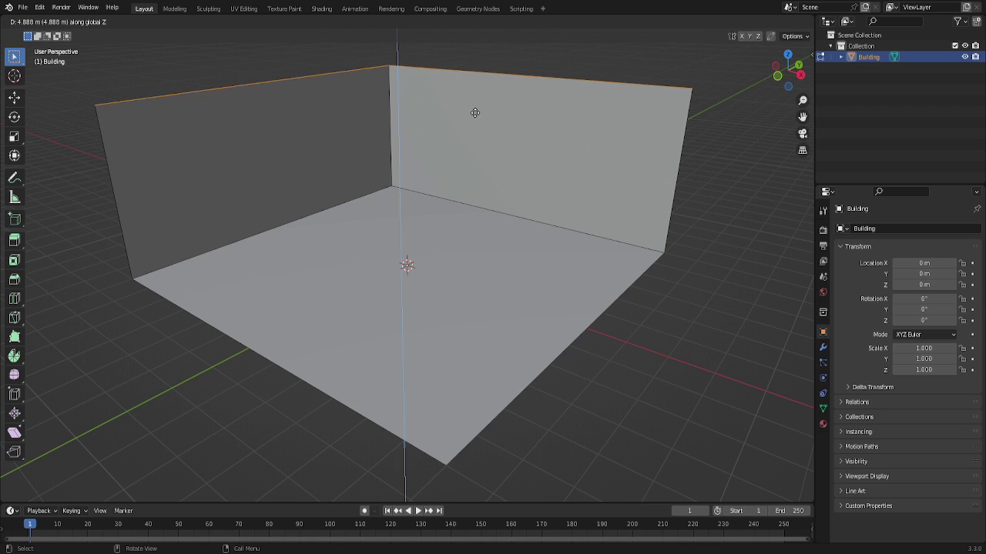
click(465, 46)
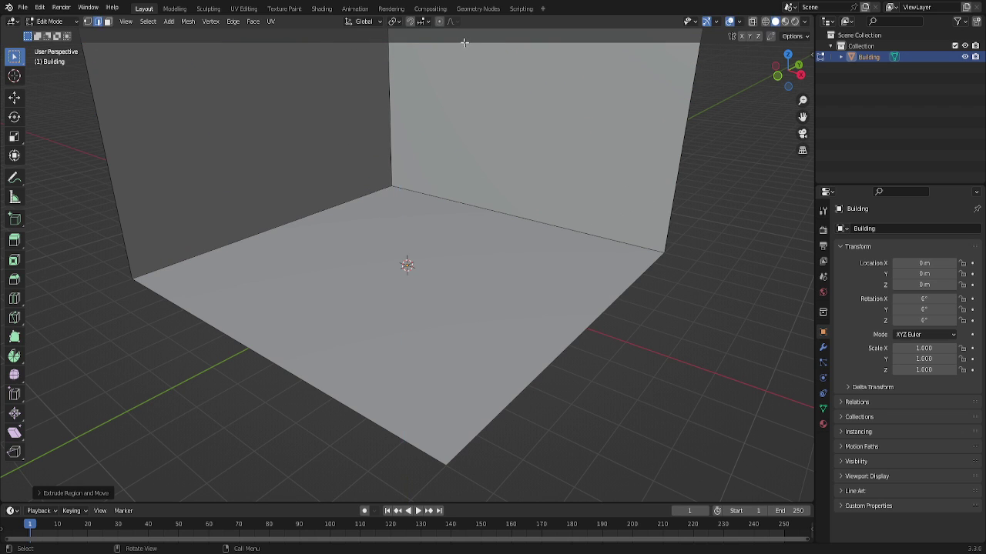
Set the wall extrusion's Z height to 7 m.
scroll(462, 66, down, 3)
click(41, 492)
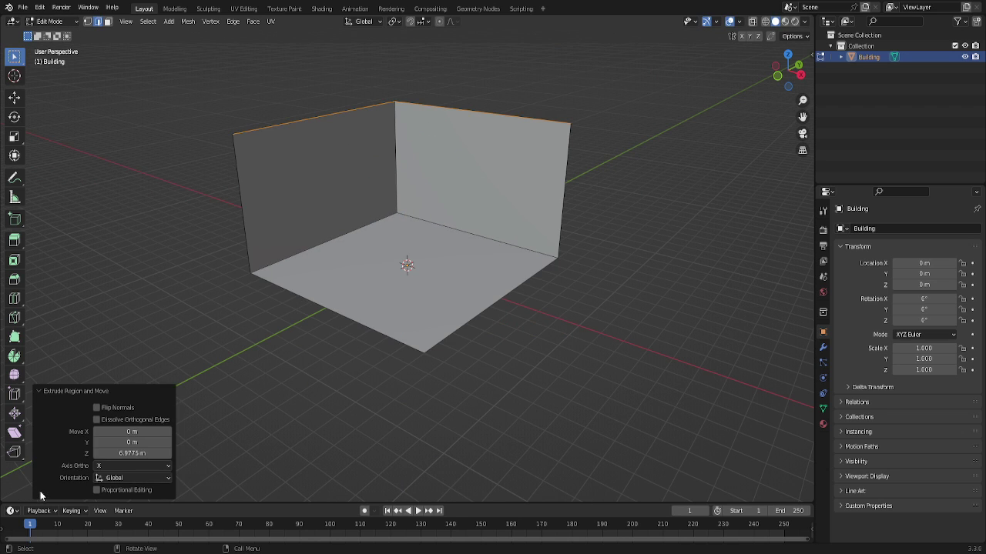
click(120, 454)
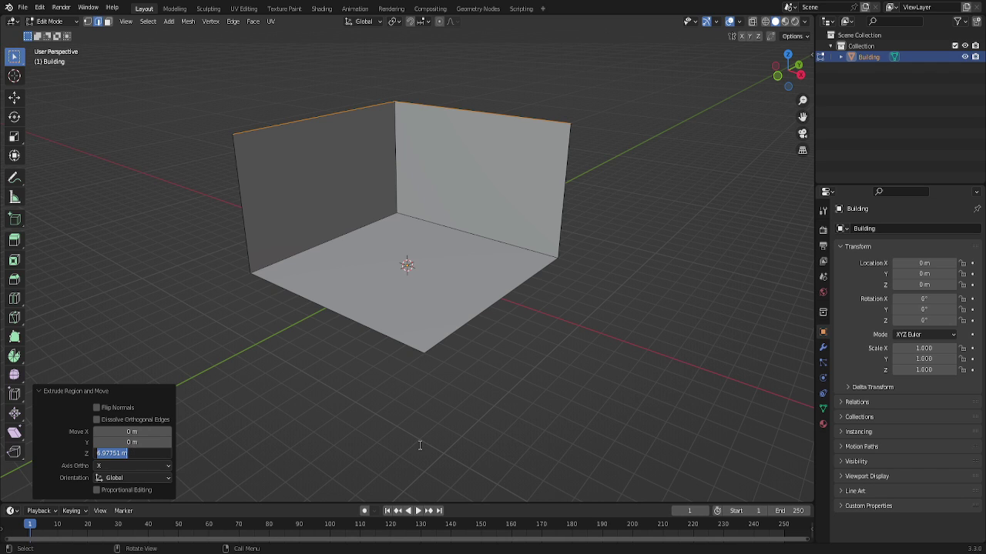
text(7)
key(Return)
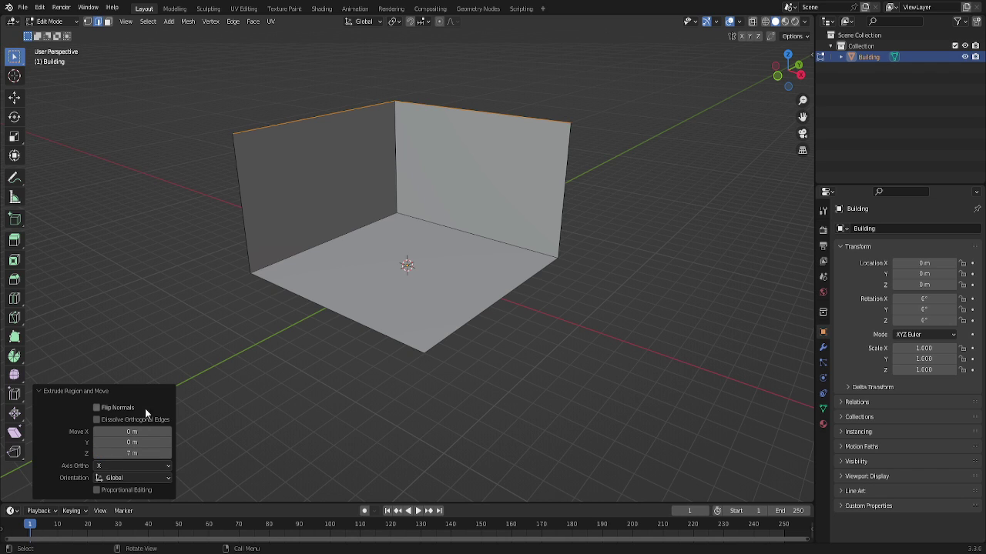
click(38, 391)
scroll(279, 387, up, 3)
scroll(282, 398, down, 1)
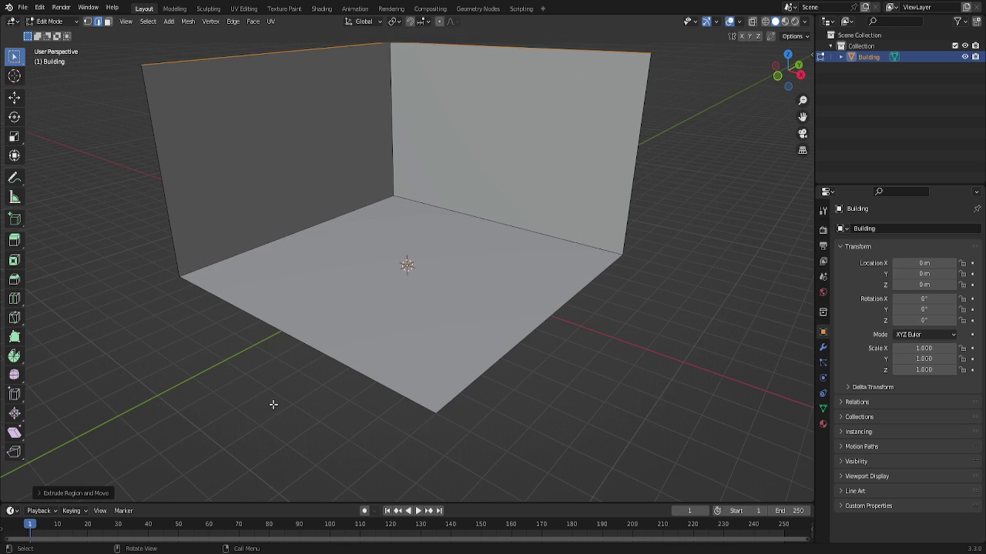
scroll(277, 400, down, 1)
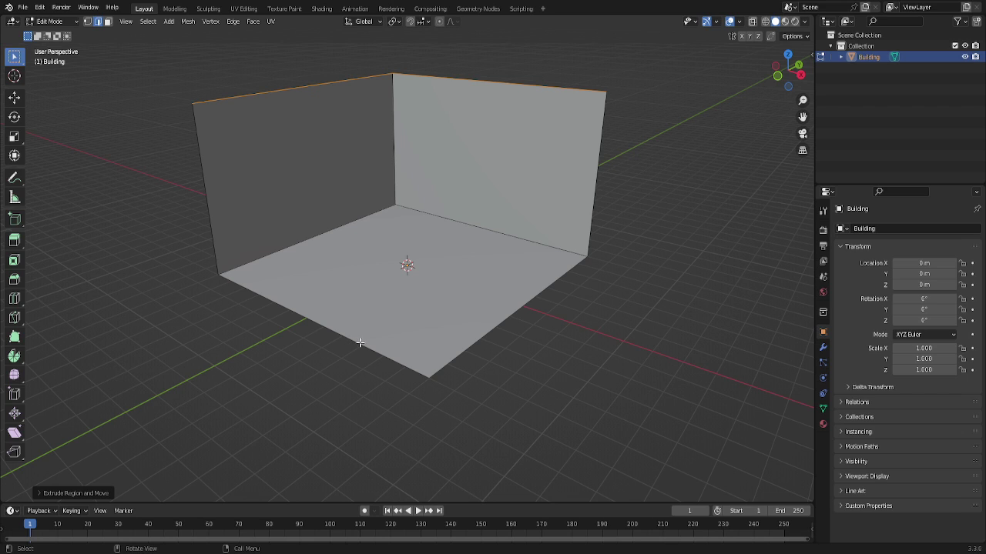
Loop-cut near the left wall and dissolve the cut's vertical edge on the wall.
key(ctrl+r)
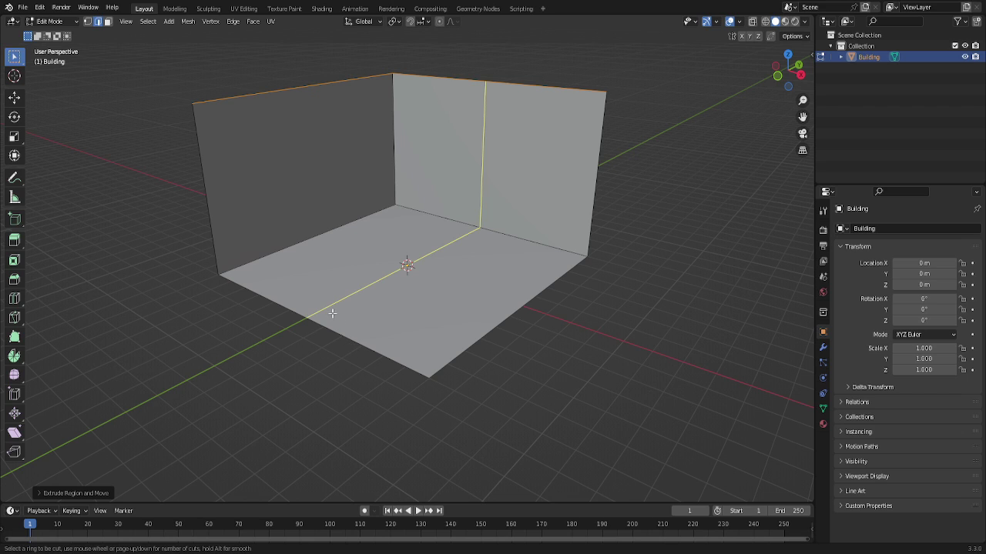
click(330, 310)
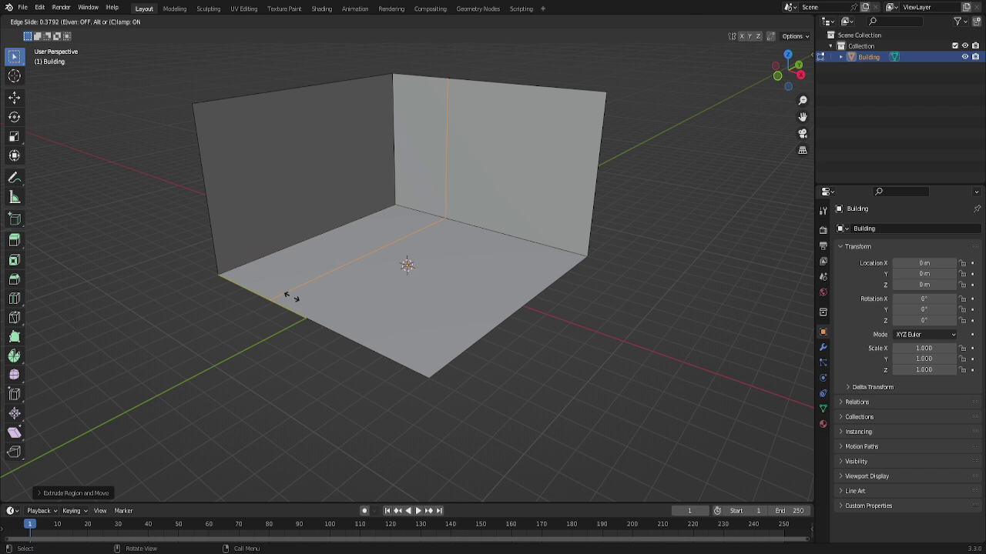
click(288, 298)
click(487, 178)
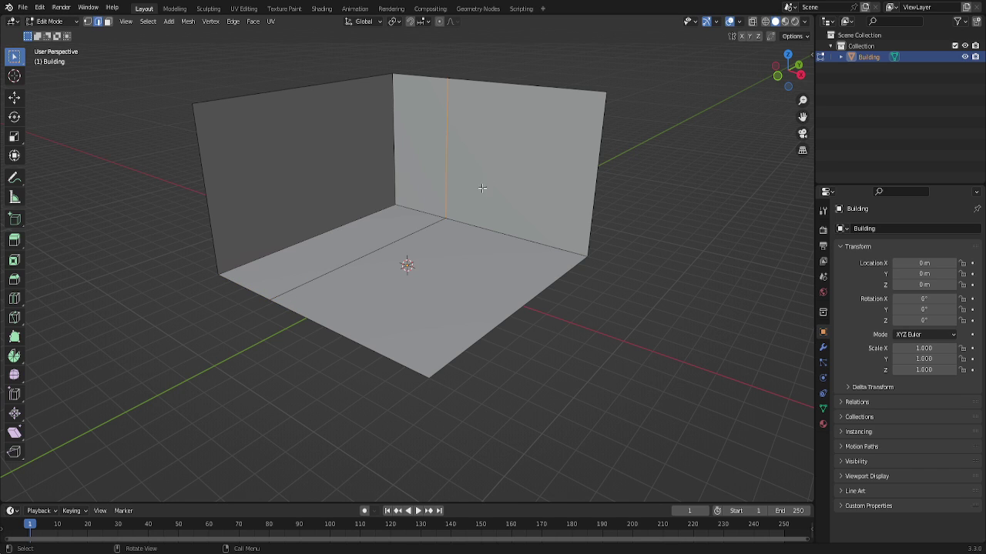
key(x)
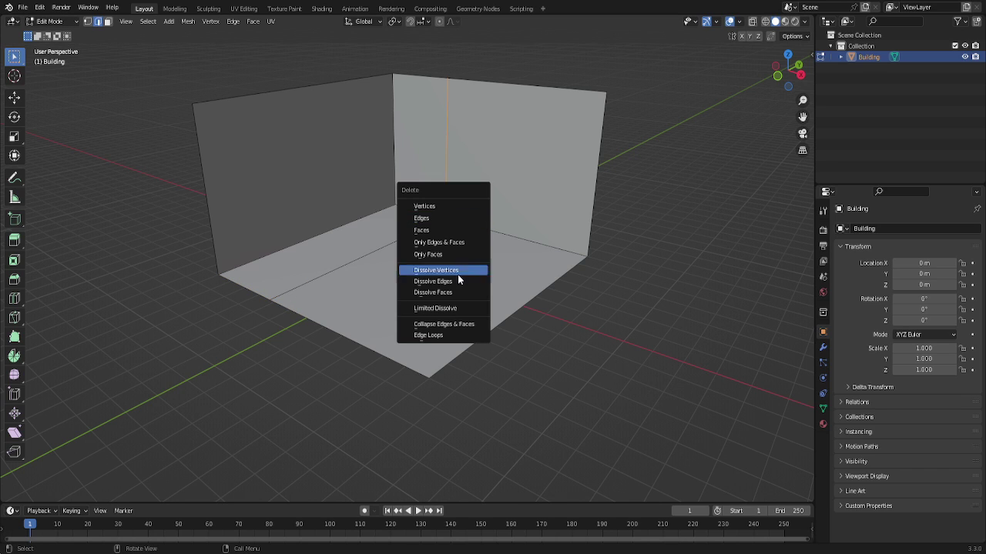
click(457, 281)
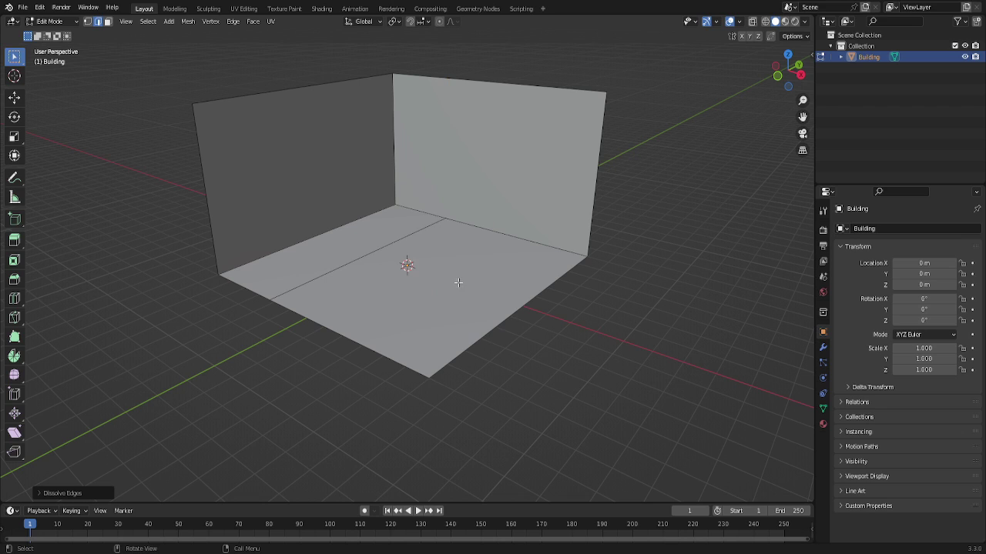
Extrude the narrow floor strip by the left wall upward into a low ledge.
key(3)
click(337, 255)
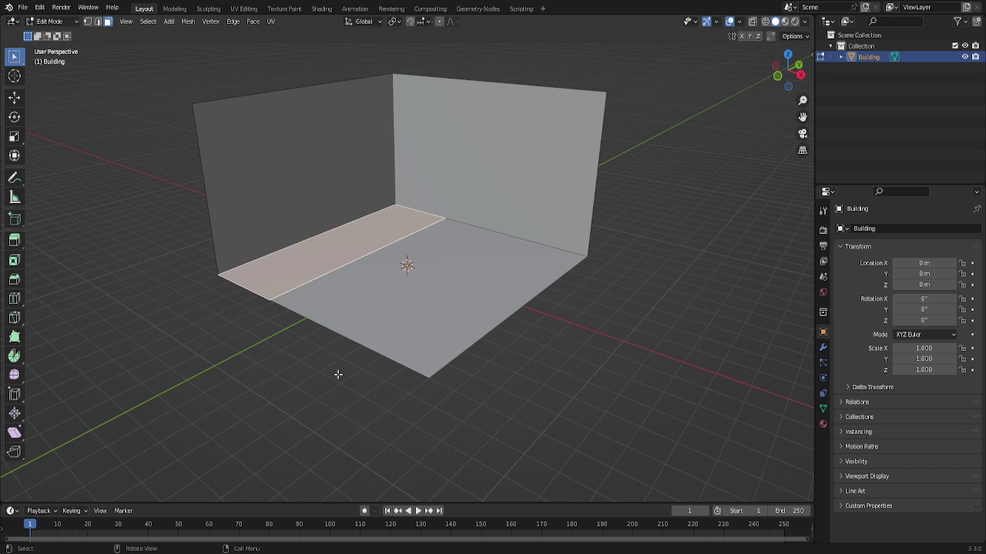
key(e)
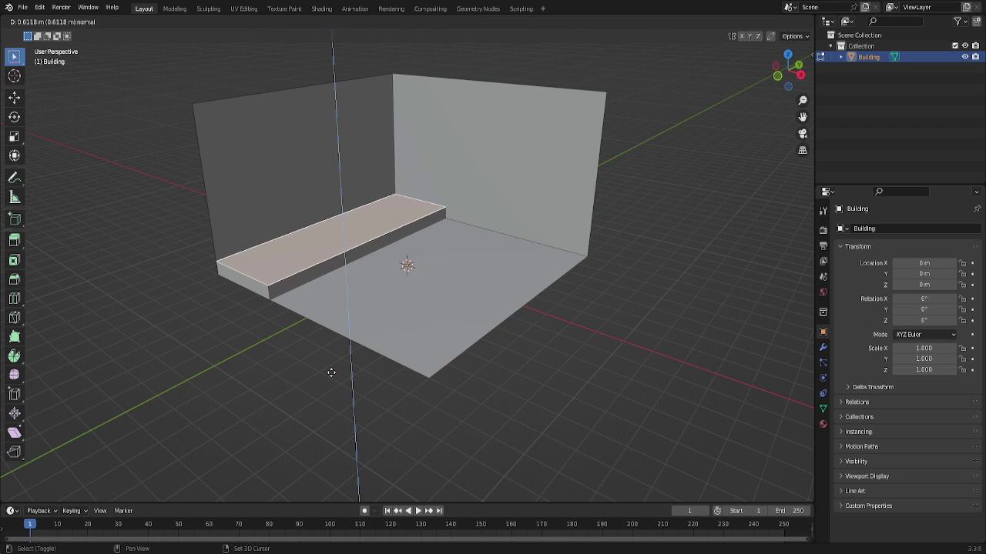
click(332, 371)
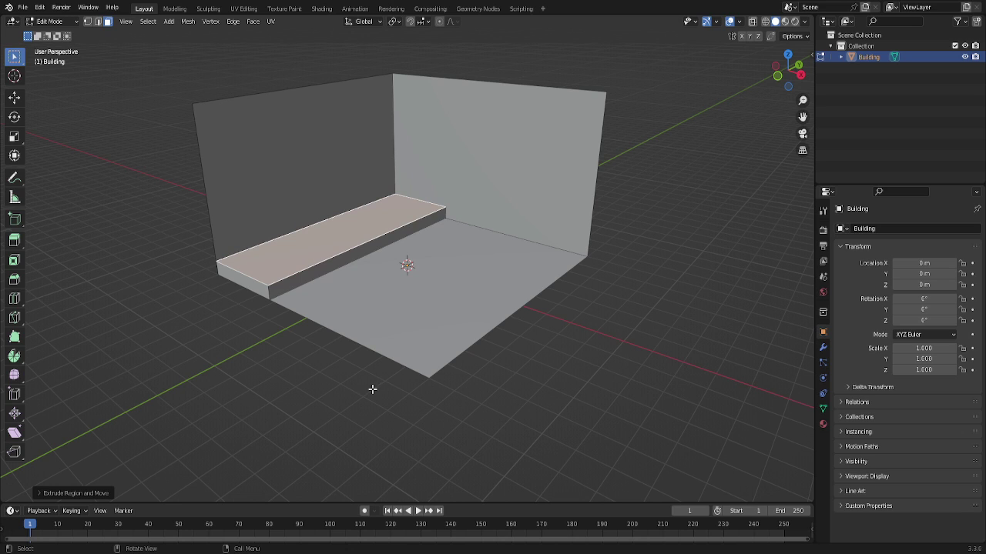
click(399, 335)
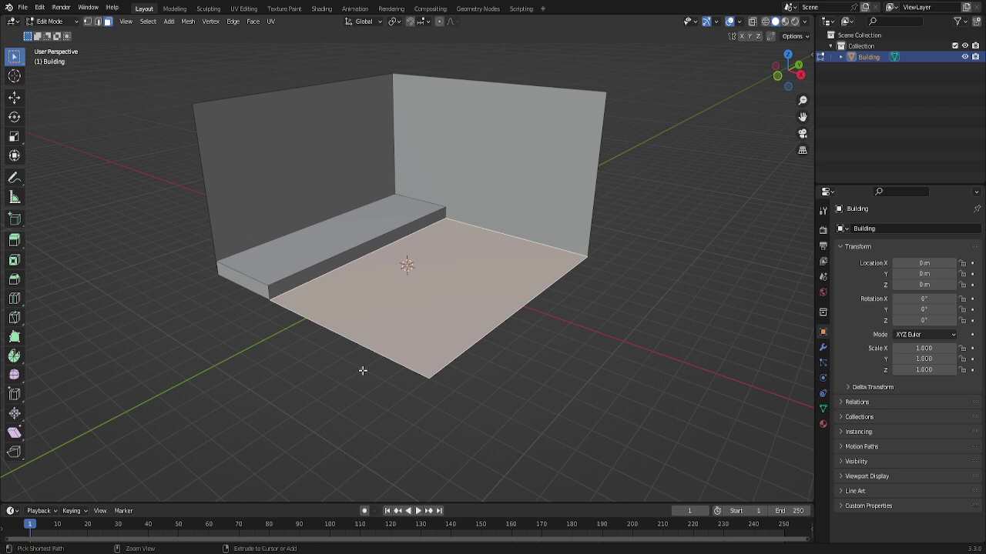
Cut nine evenly centred edge loops across the floor.
key(ctrl+r)
scroll(382, 347, up, 4)
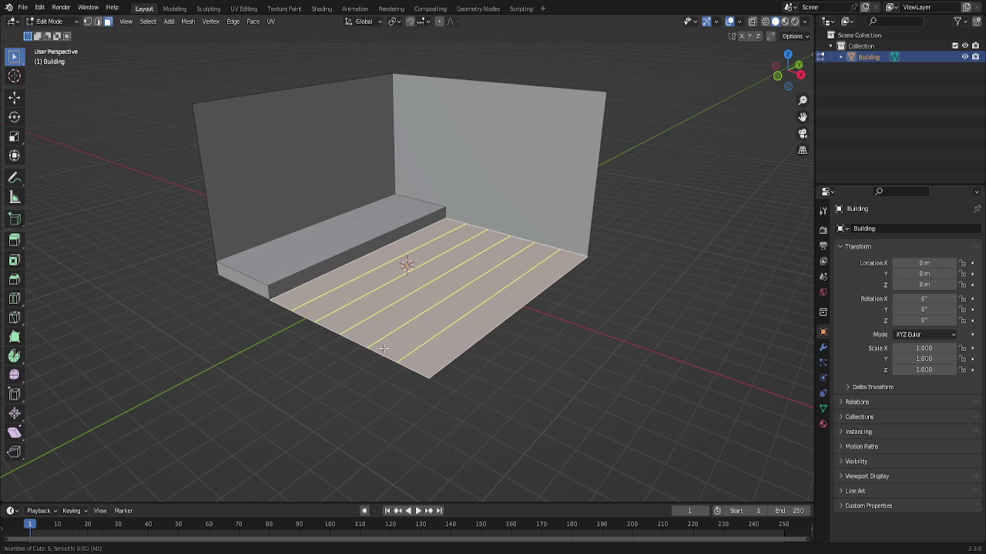
scroll(383, 349, up, 1)
scroll(383, 350, up, 1)
scroll(384, 351, up, 1)
scroll(384, 351, up, 1)
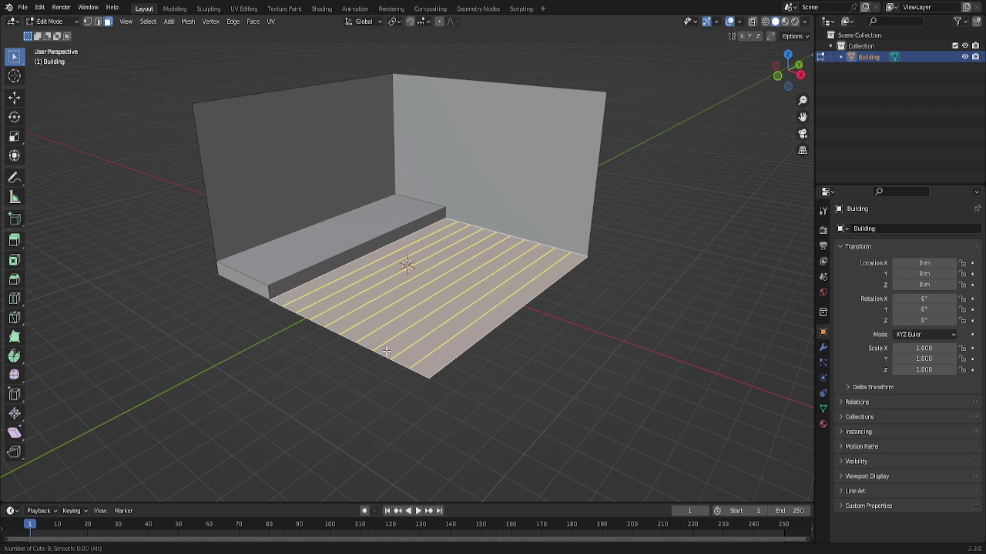
click(389, 353)
right_click(385, 353)
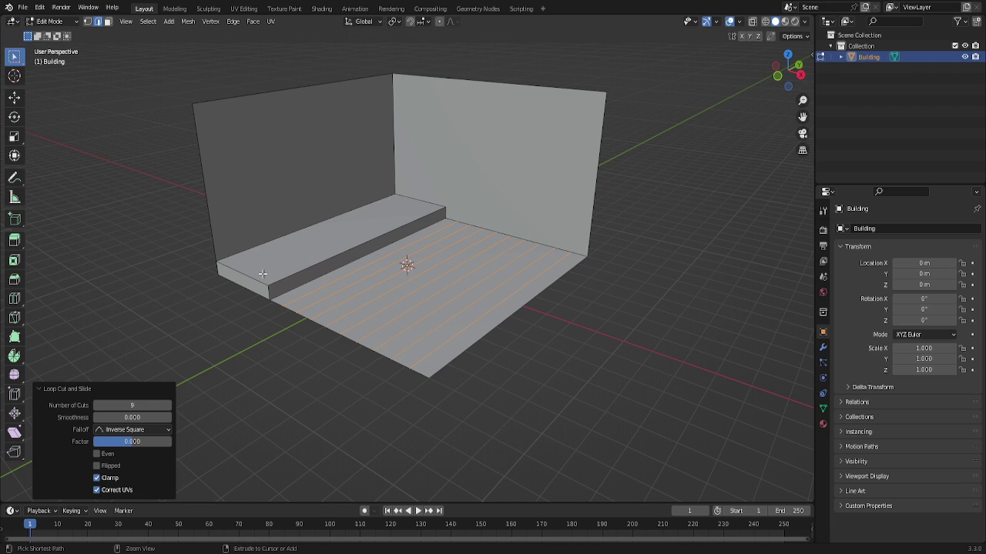
Cut four evenly centred edge loops along the raised step.
key(ctrl+r)
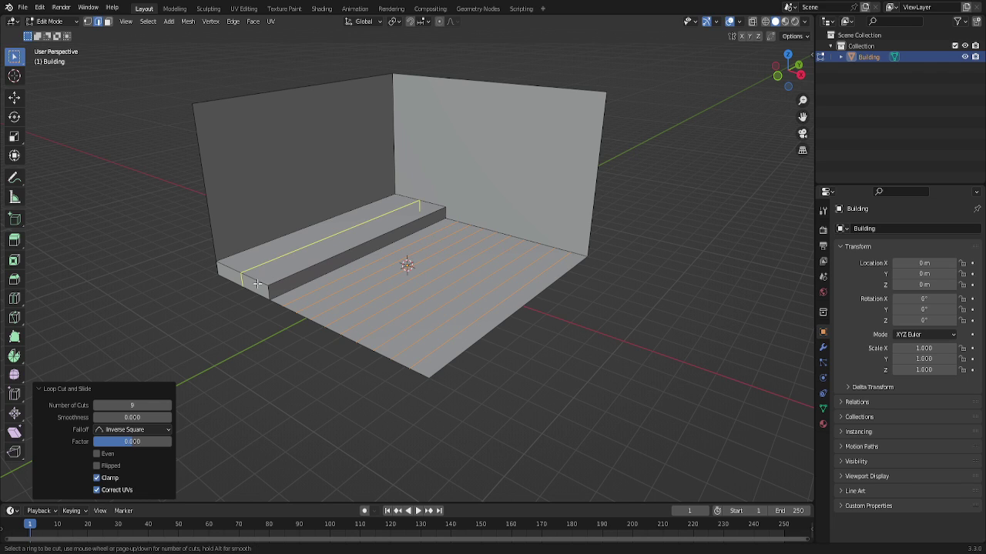
scroll(255, 285, up, 4)
scroll(254, 289, down, 1)
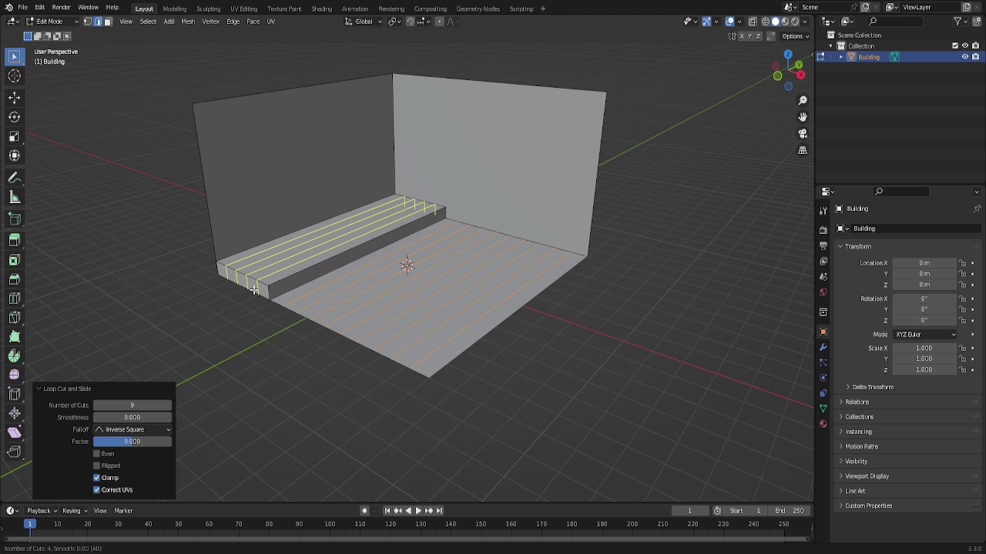
click(255, 289)
right_click(253, 291)
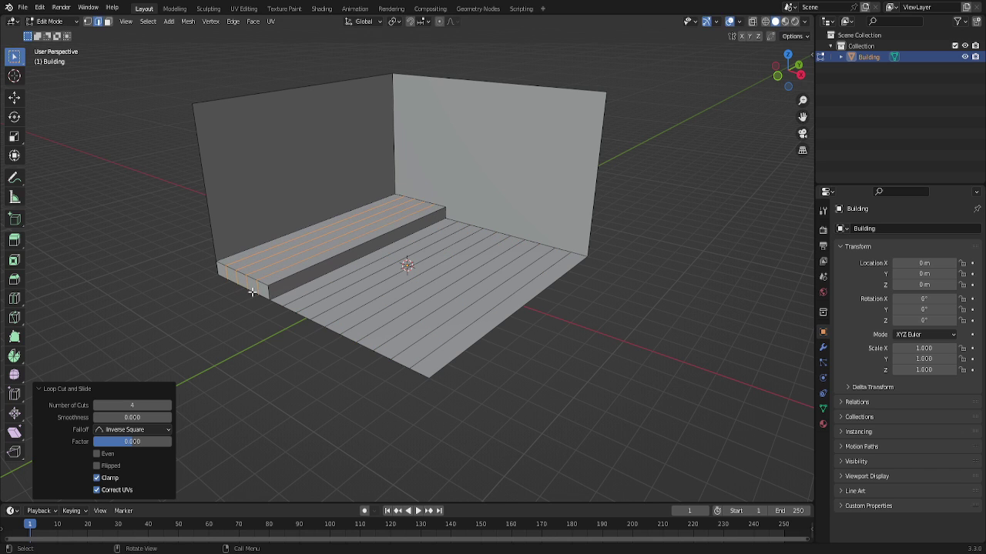
scroll(254, 308, up, 2)
scroll(258, 339, up, 1)
scroll(218, 364, down, 2)
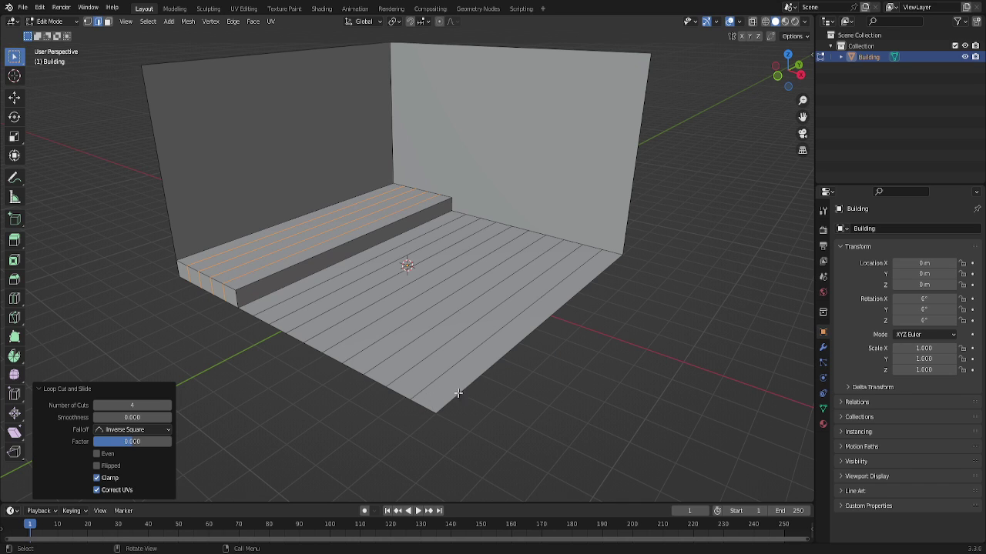
Add a crosswise loop cut through the wall, step and floor with 9 cuts.
key(ctrl+r)
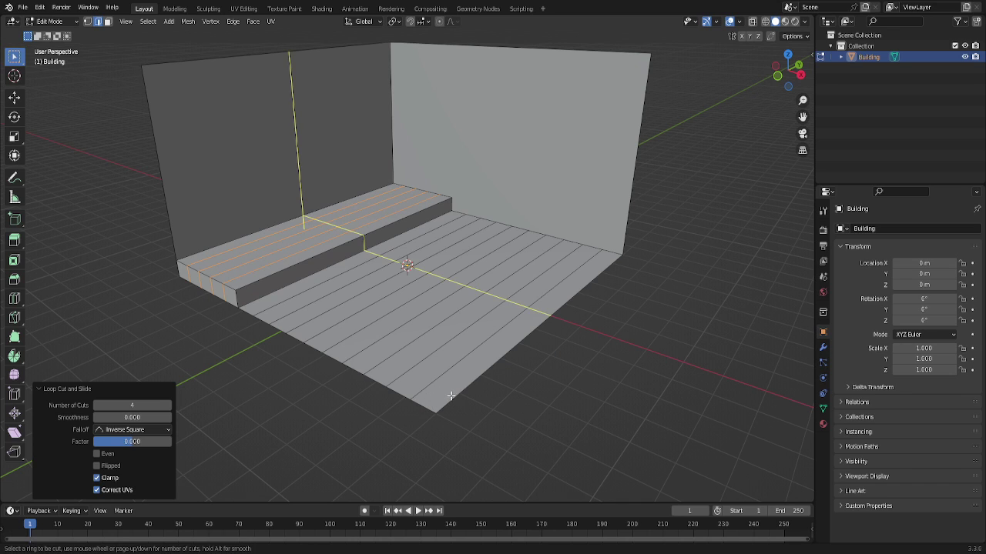
click(444, 397)
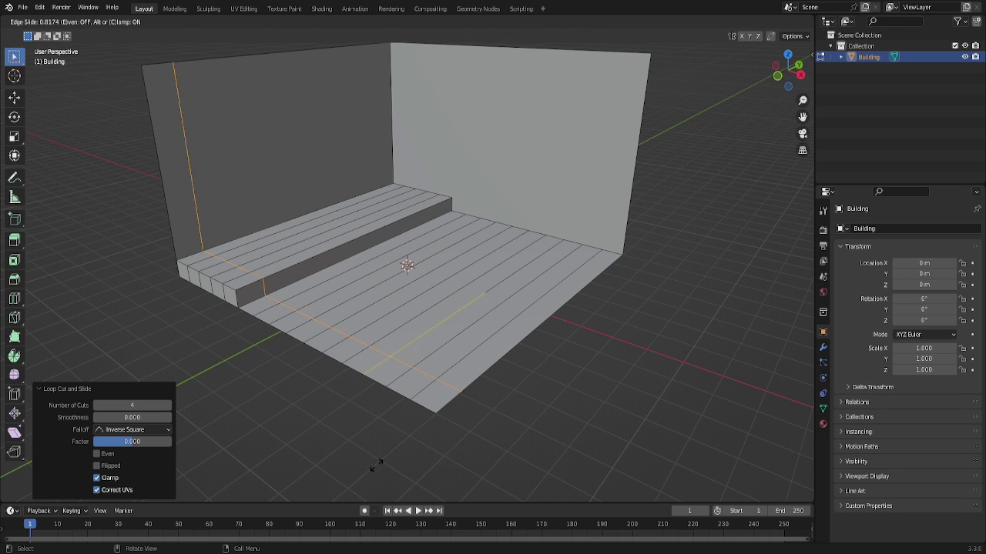
click(466, 426)
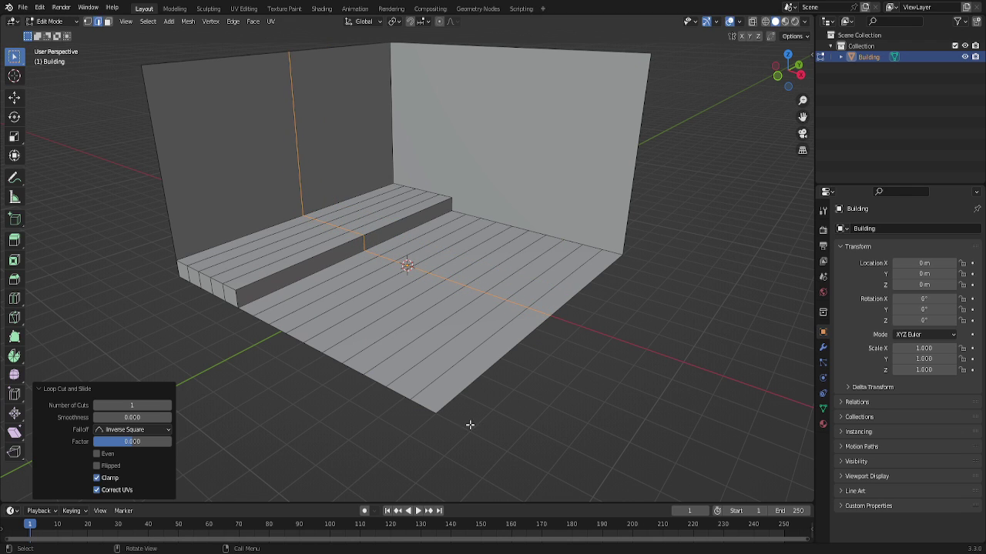
click(150, 405)
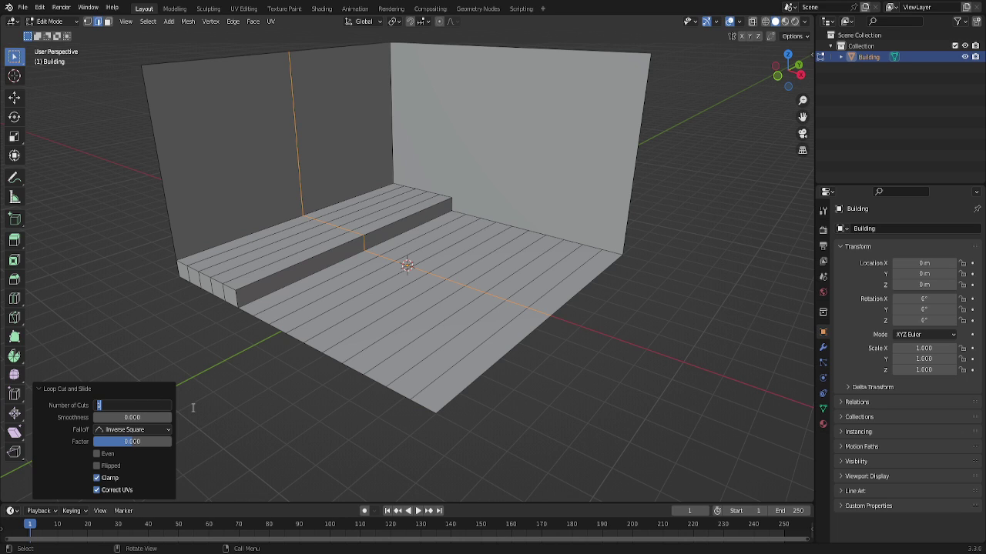
text(9)
key(Return)
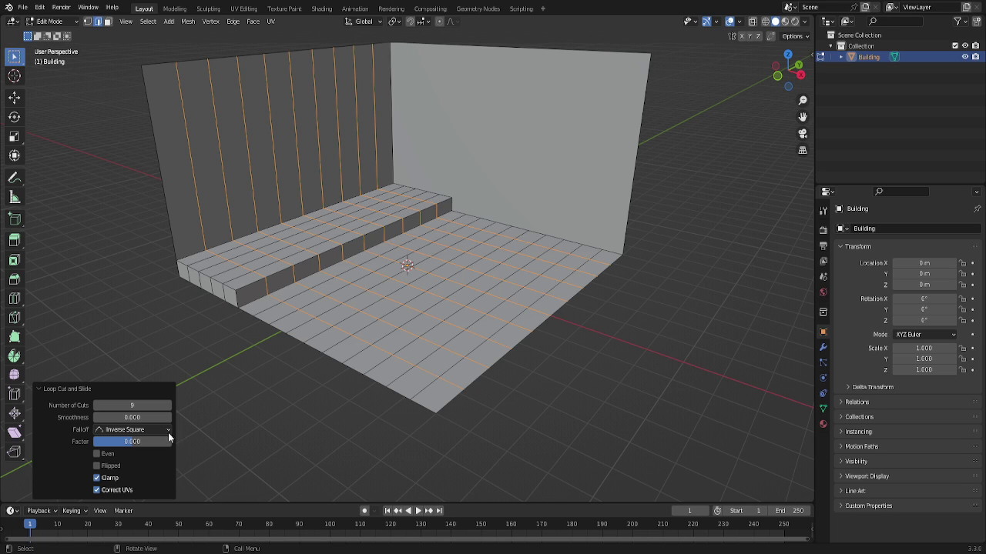
Try 10 to 12 crosswise cuts, then settle back on 9.
mouse_move(131, 405)
click(168, 406)
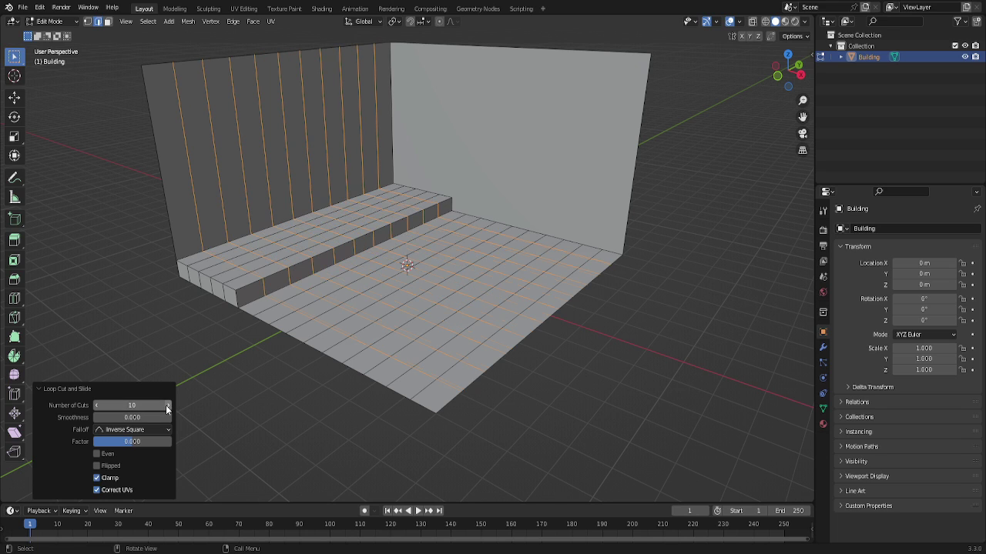
click(166, 405)
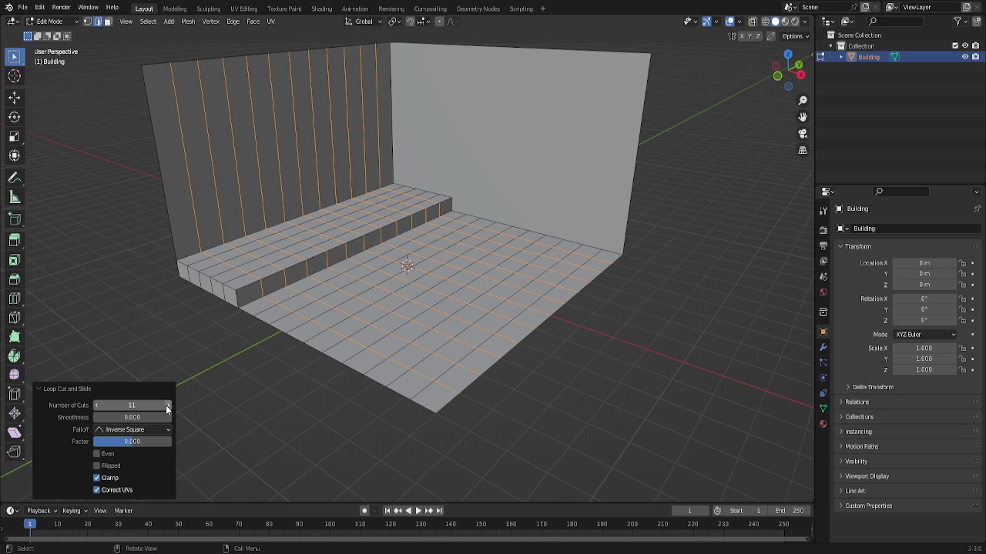
click(166, 405)
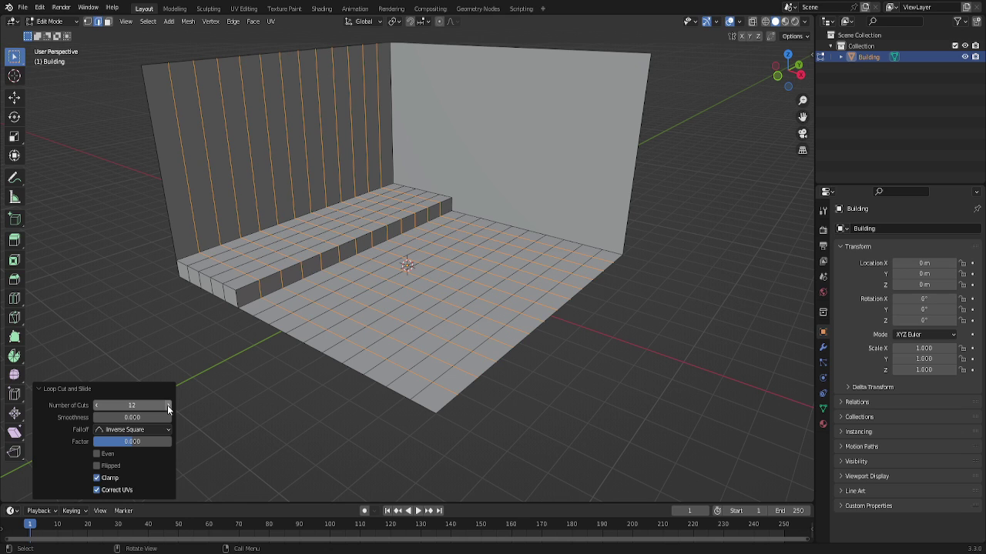
click(95, 406)
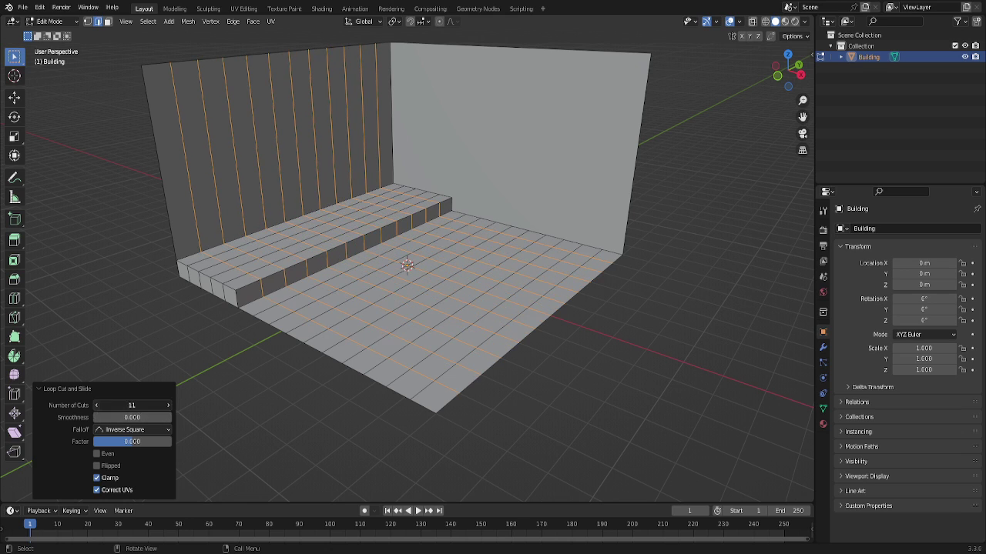
click(96, 406)
click(95, 405)
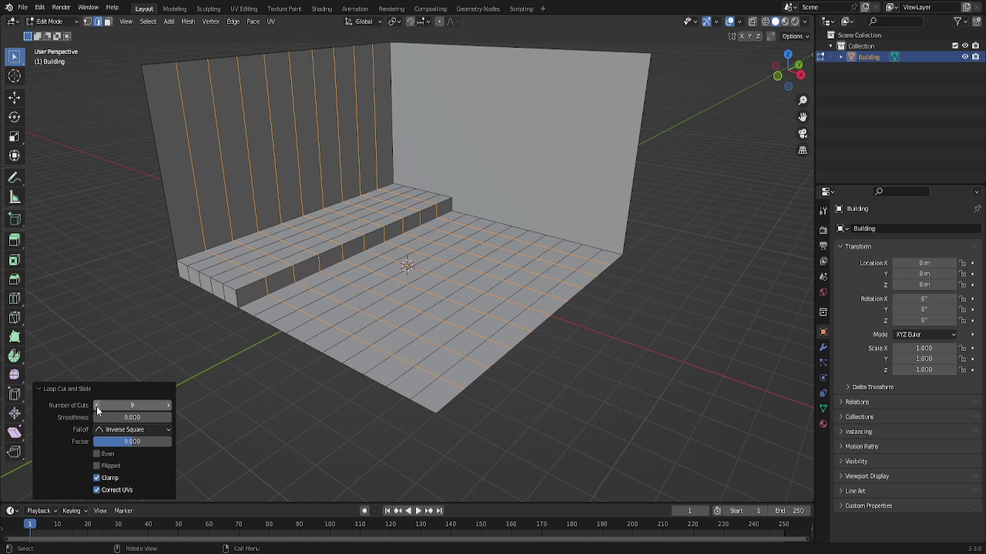
scroll(368, 446, up, 3)
scroll(357, 452, down, 4)
click(39, 390)
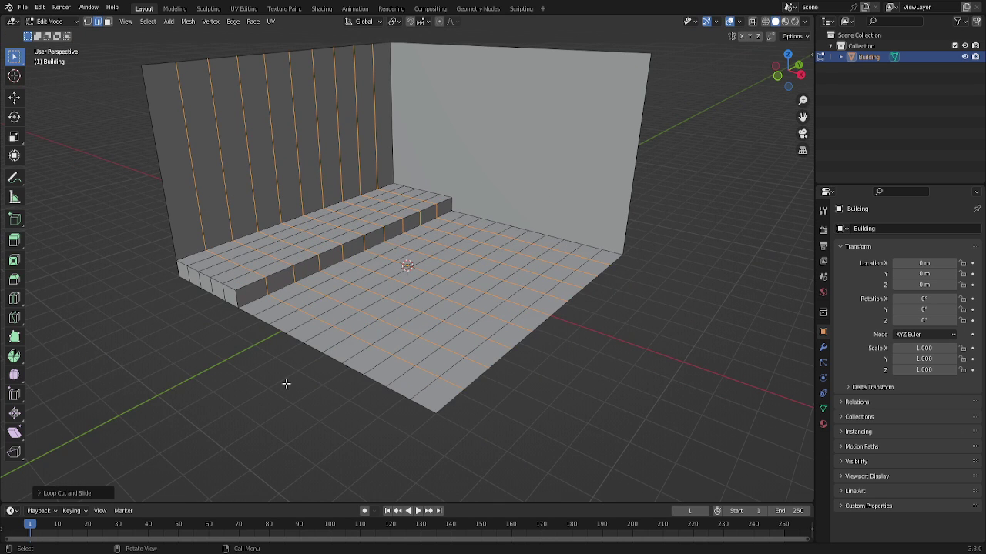
Select the four front-corner floor faces and extrude them up as a trial.
click(445, 396)
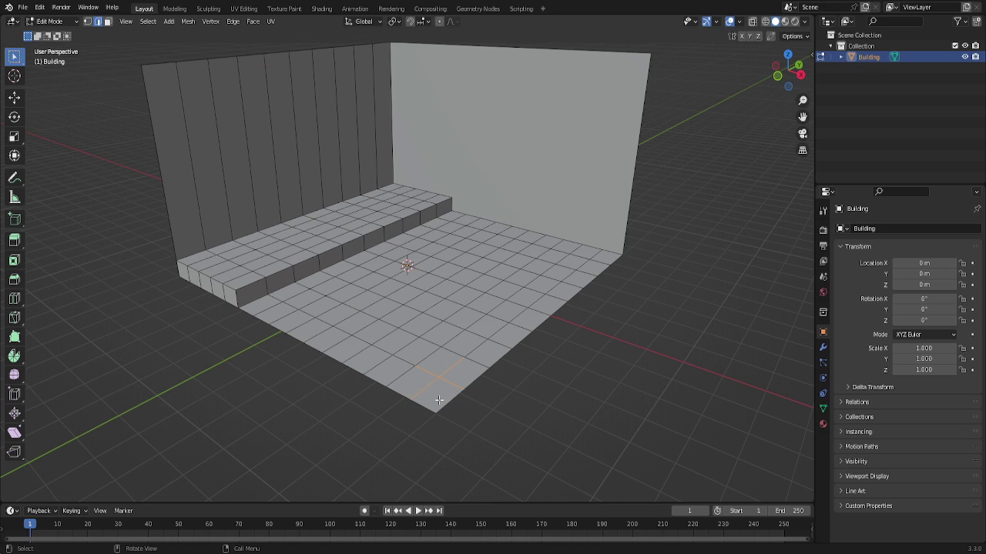
key(3)
drag(423, 371, 448, 406)
key(e)
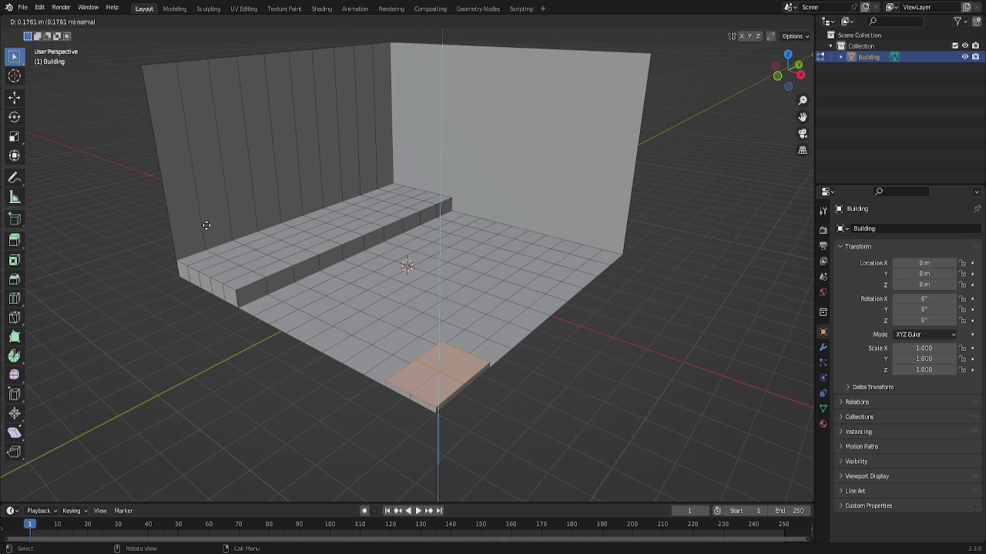
click(207, 225)
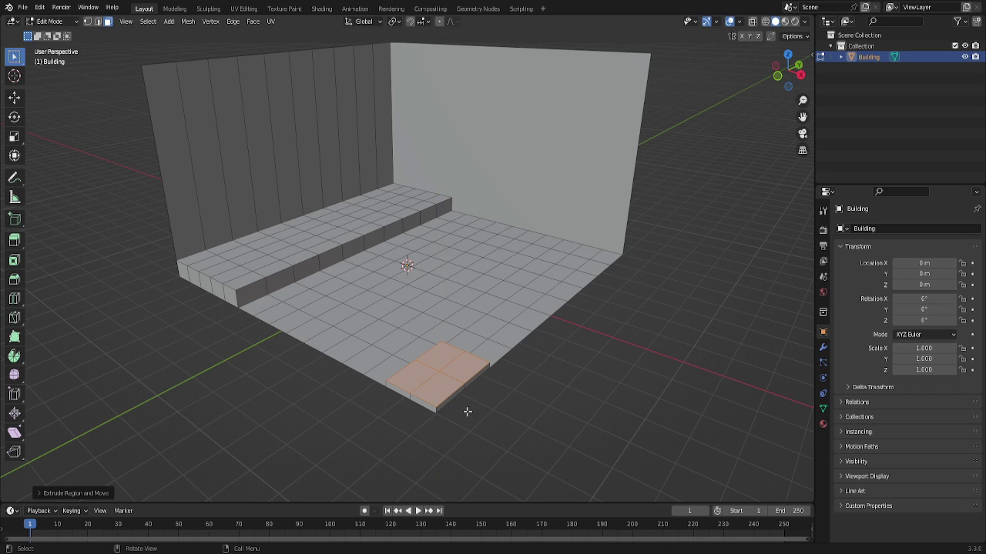
Clear the selection and pick the corner block's faces, undoing the last pick.
click(436, 385)
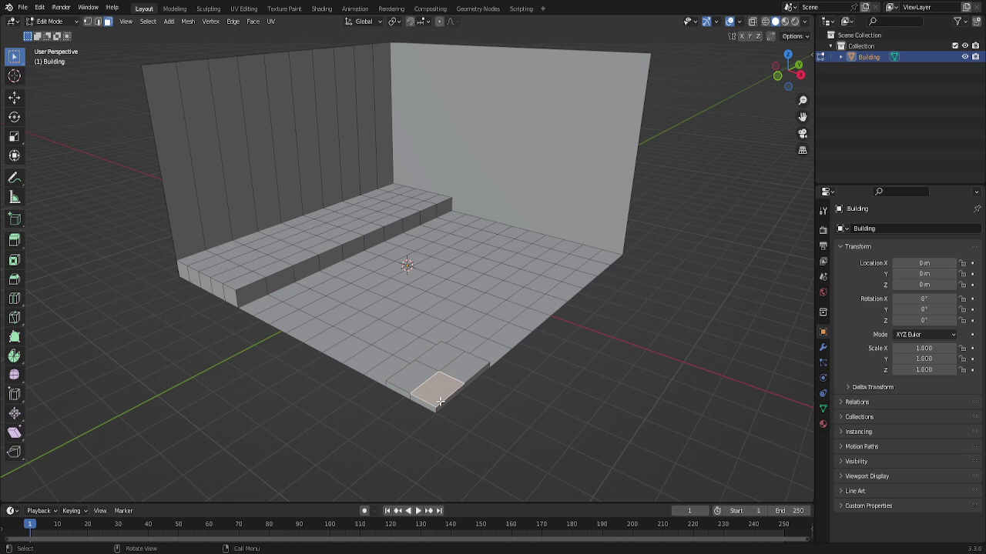
key(a)
key(alt+a)
click(437, 394)
shift+click(424, 406)
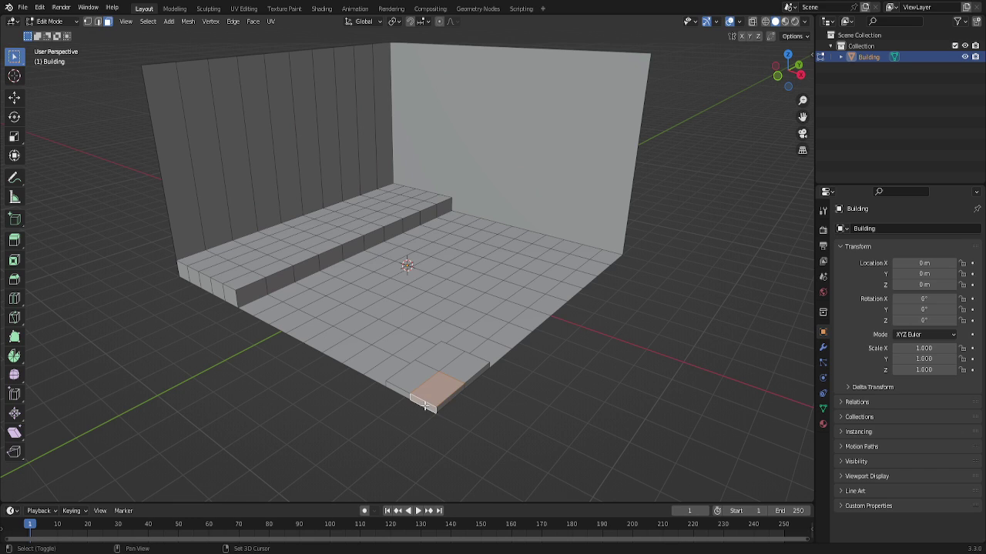
shift+click(449, 401)
key(ctrl+z)
key(ctrl+z)
key(ctrl+z)
key(ctrl+z)
key(ctrl+z)
key(ctrl+z)
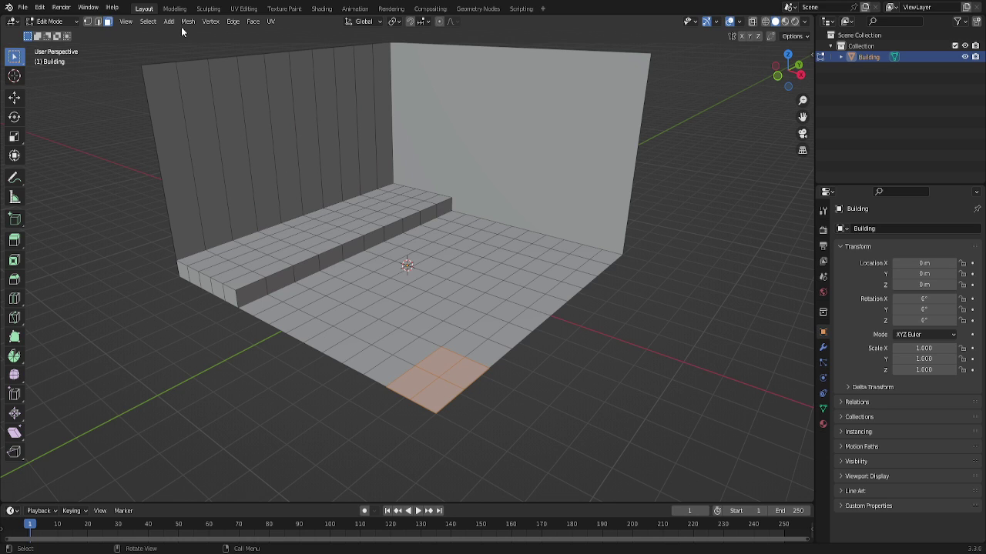
Invert the selection and deselect the faces along the step's front edge.
click(210, 22)
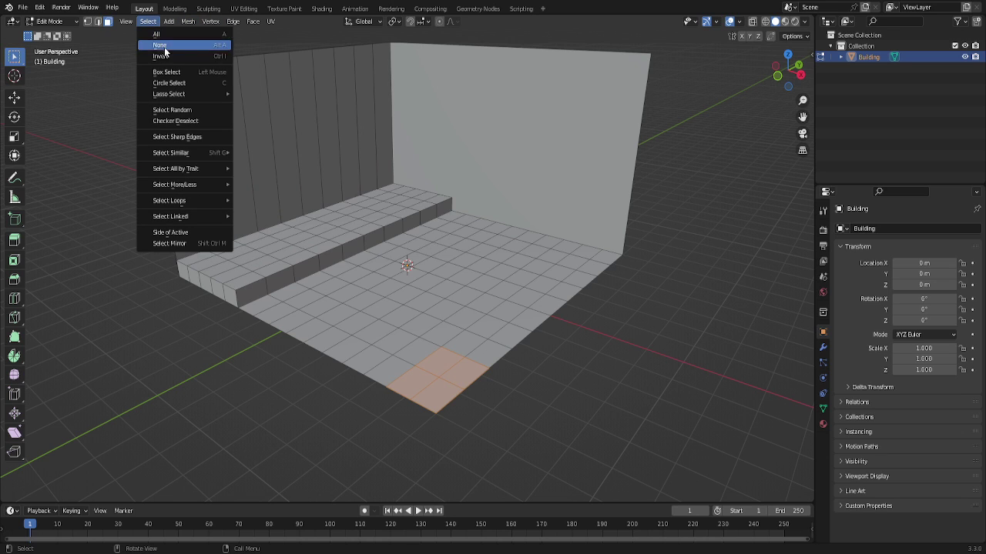
click(172, 56)
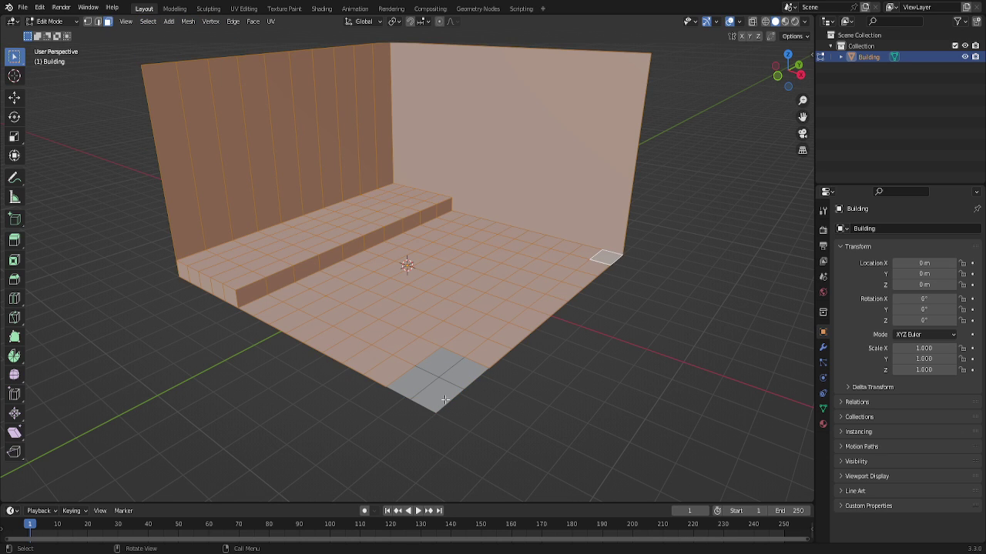
shift+click(258, 288)
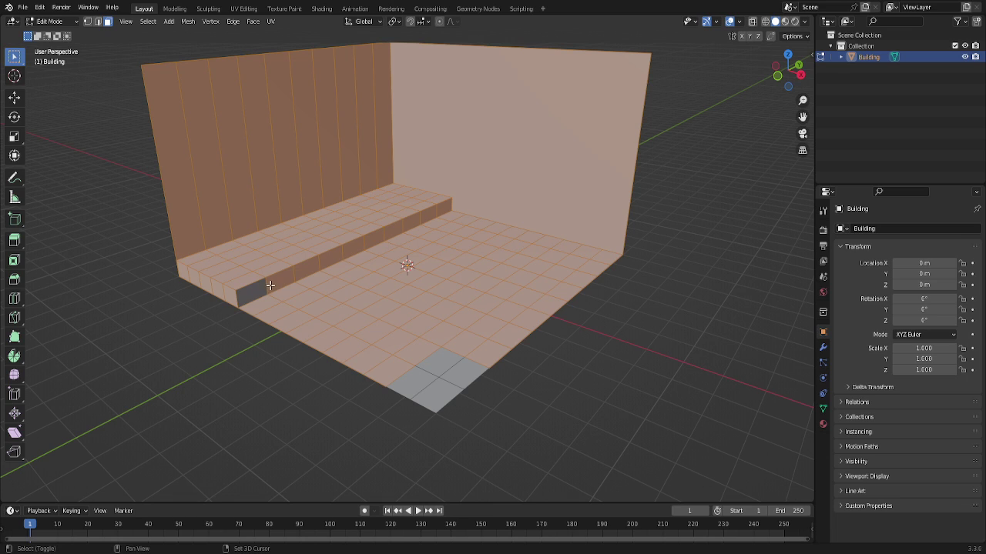
shift+click(278, 280)
shift+click(304, 270)
shift+click(329, 260)
shift+click(354, 246)
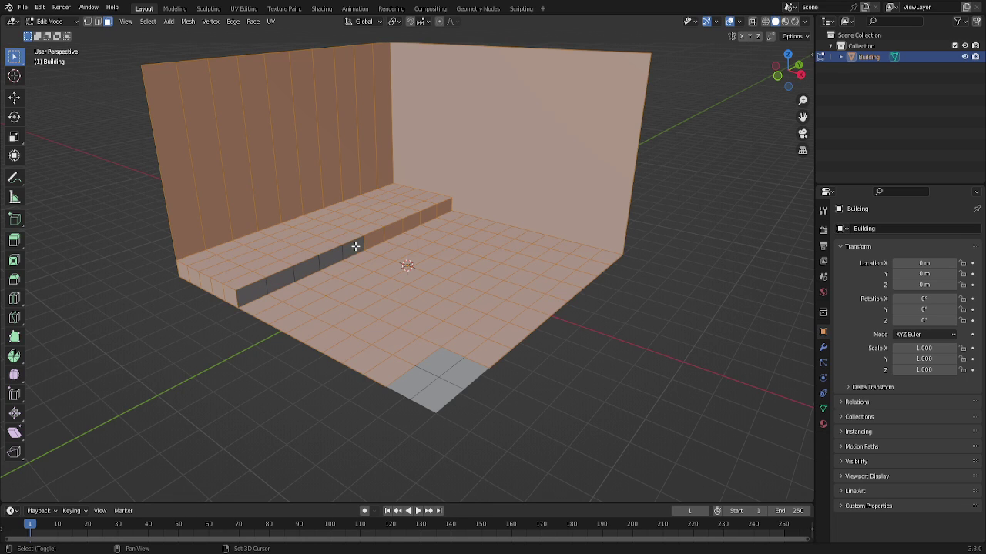
alt+shift+click(374, 239)
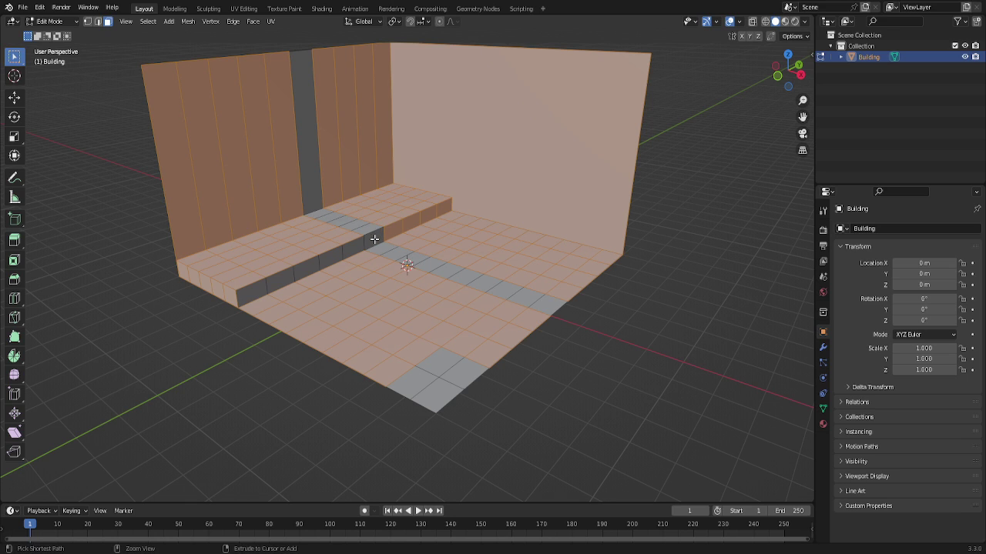
key(ctrl+z)
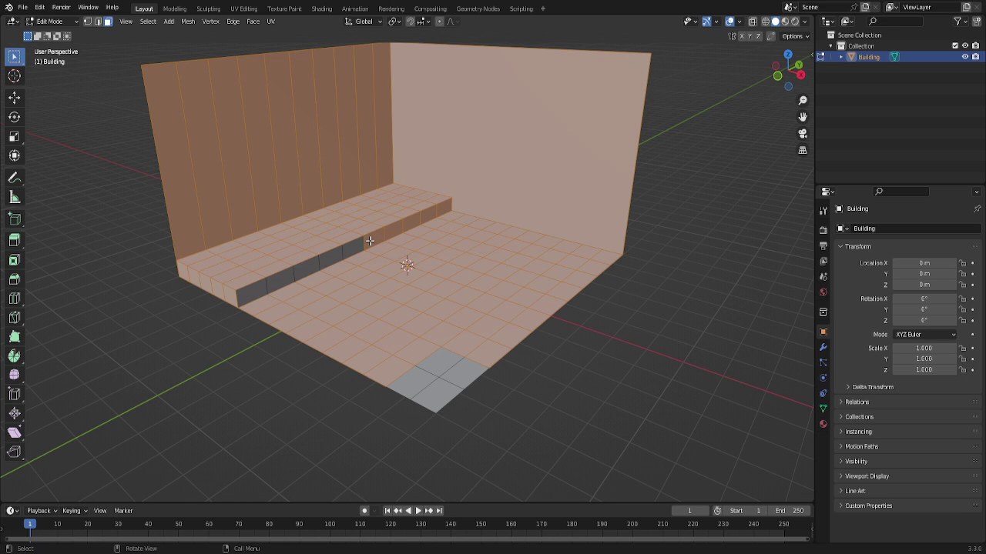
Deselect the step's front and top face loops.
alt+shift+click(383, 235)
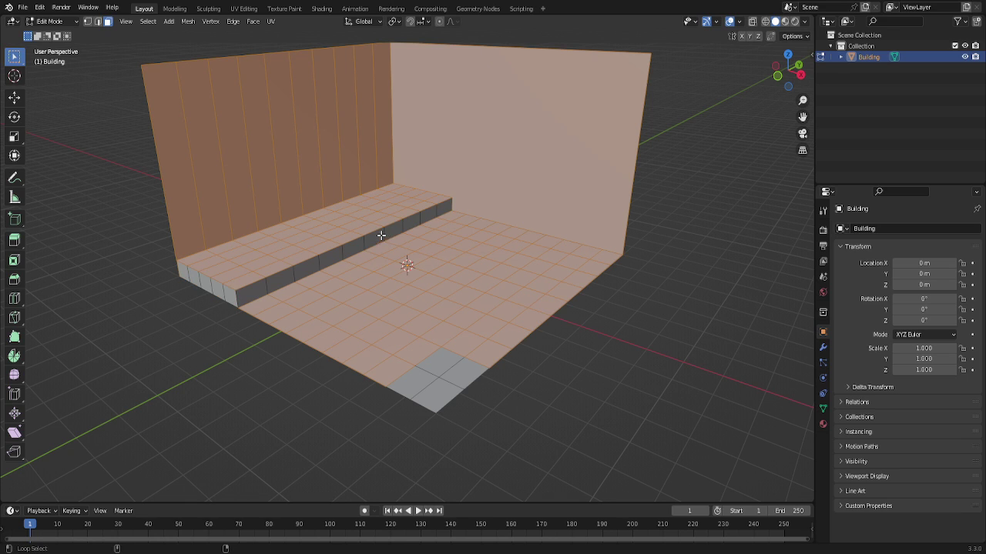
alt+shift+click(241, 281)
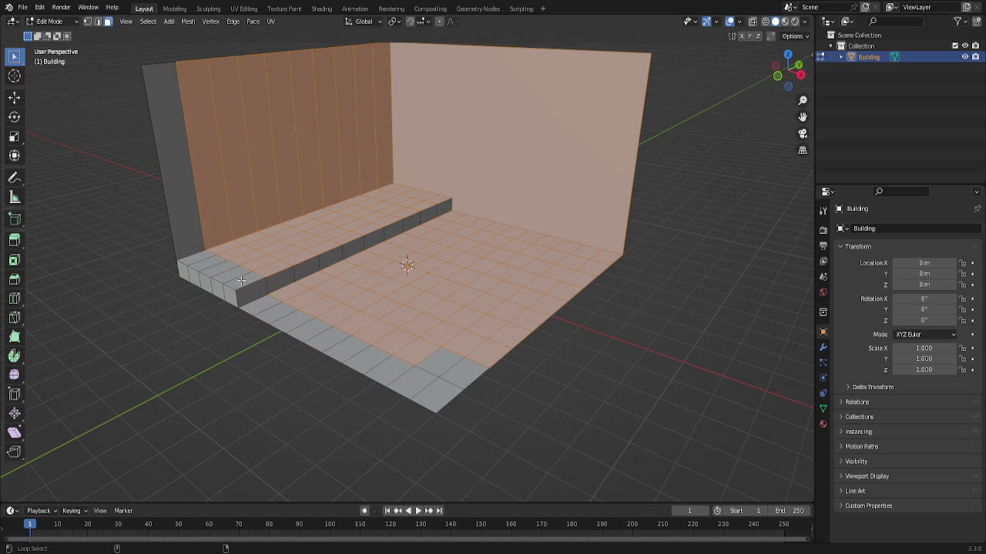
alt+shift+click(241, 279)
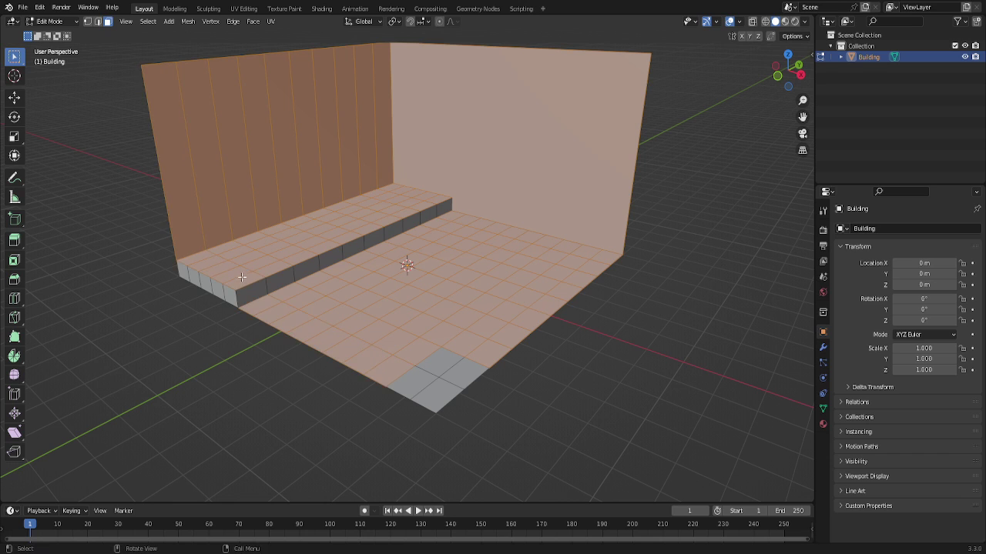
key(alt+z)
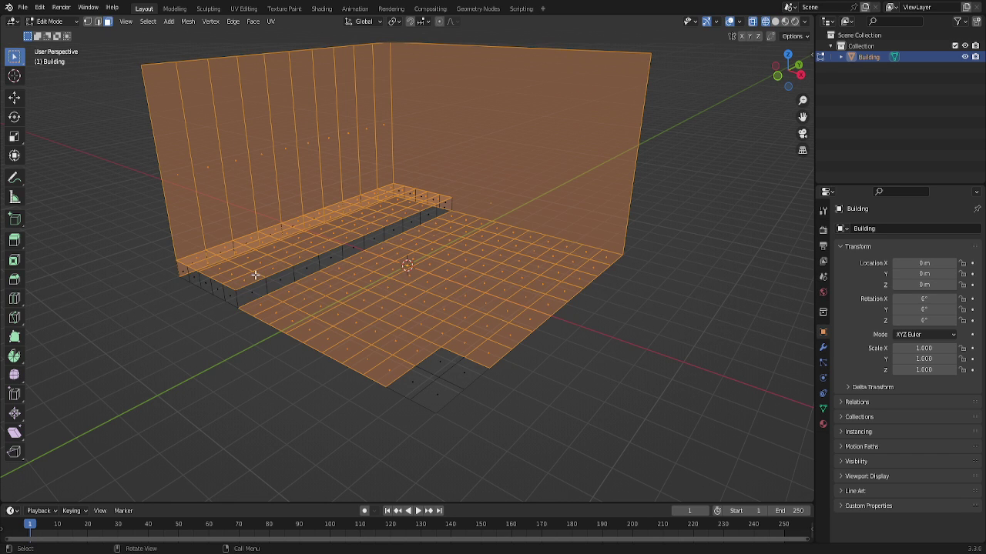
click(774, 22)
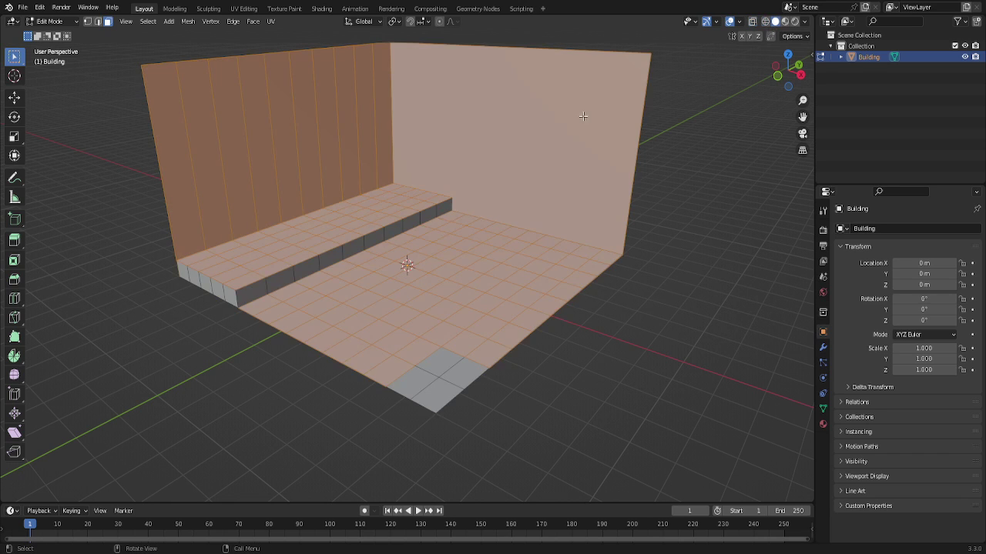
alt+shift+click(257, 274)
alt+shift+click(247, 266)
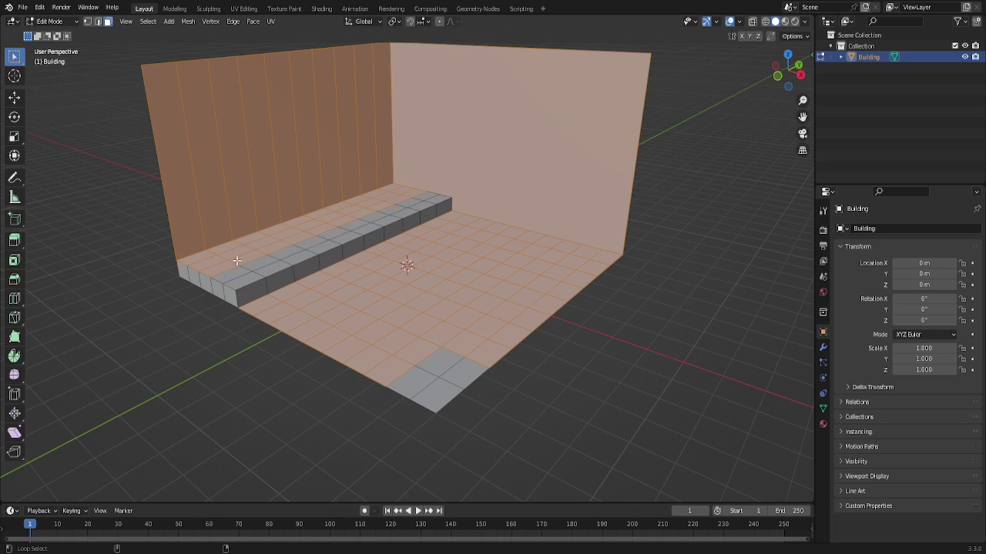
alt+shift+click(233, 261)
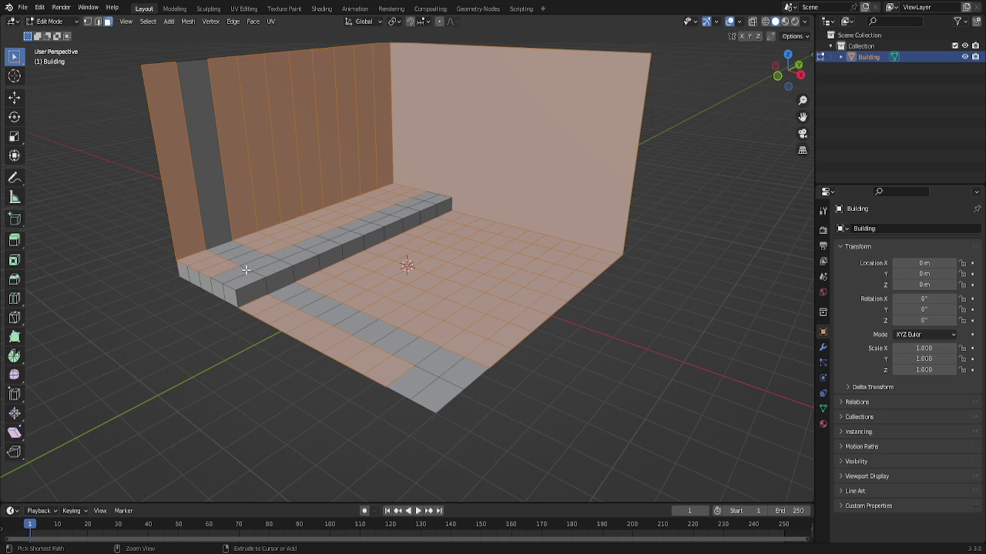
key(ctrl+z)
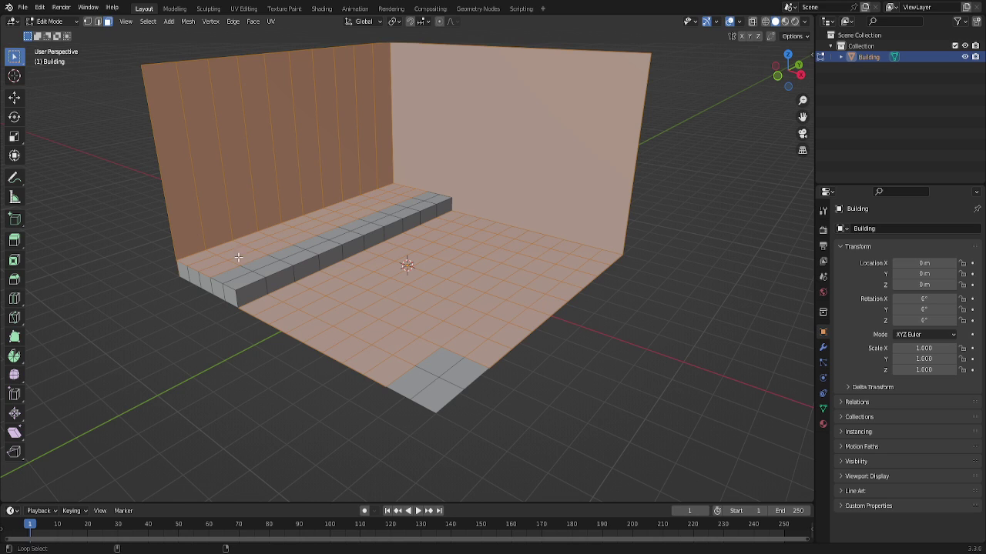
Deselect the face loops beside the step, the left wall and the back wall.
alt+shift+click(229, 261)
alt+shift+click(218, 257)
alt+shift+click(213, 252)
alt+shift+click(200, 223)
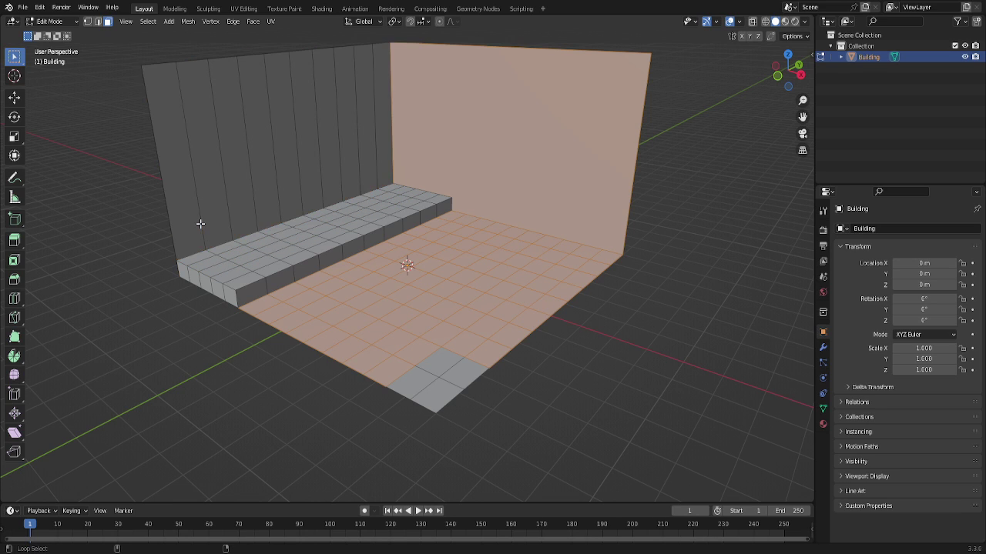
shift+click(516, 140)
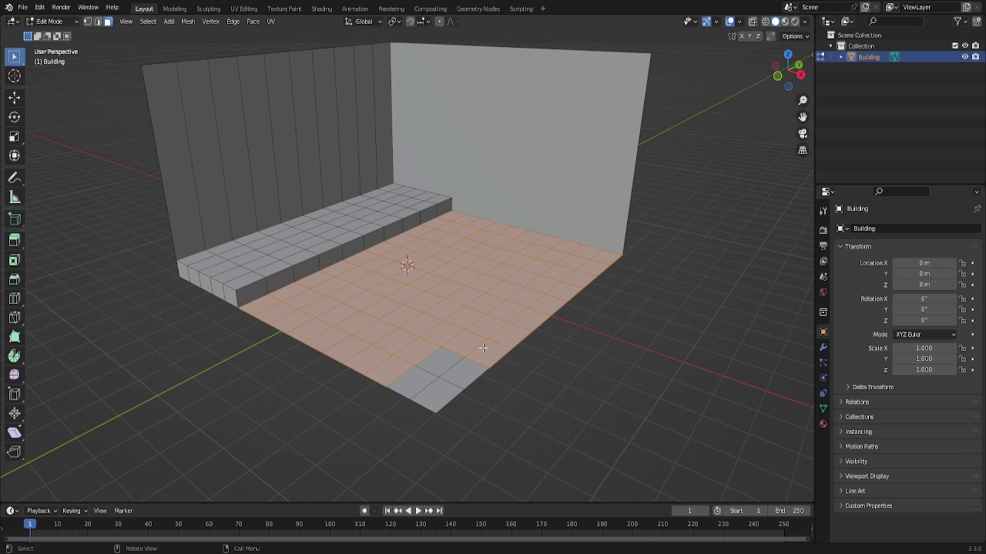
Delete the selected floor faces and add an Array modifier as a trial.
key(x)
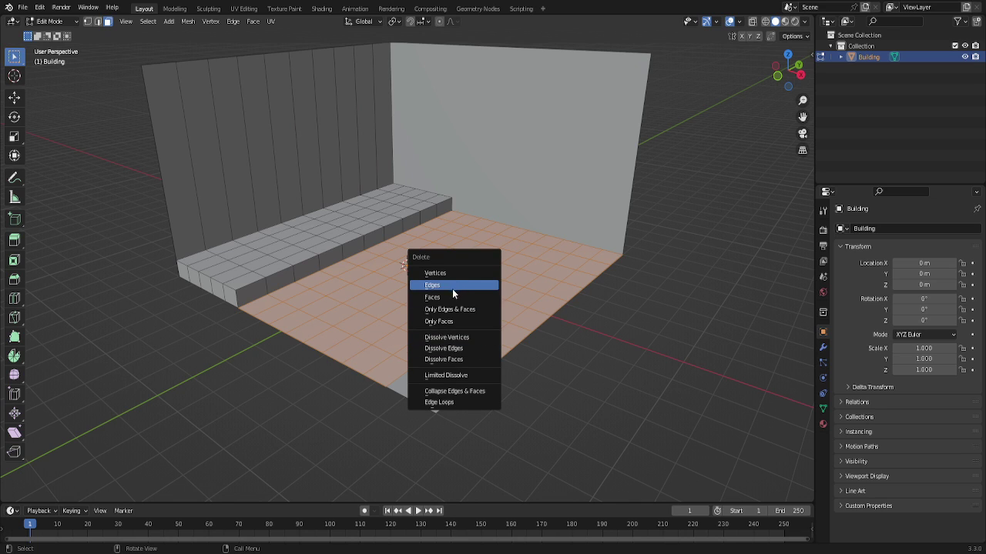
click(452, 289)
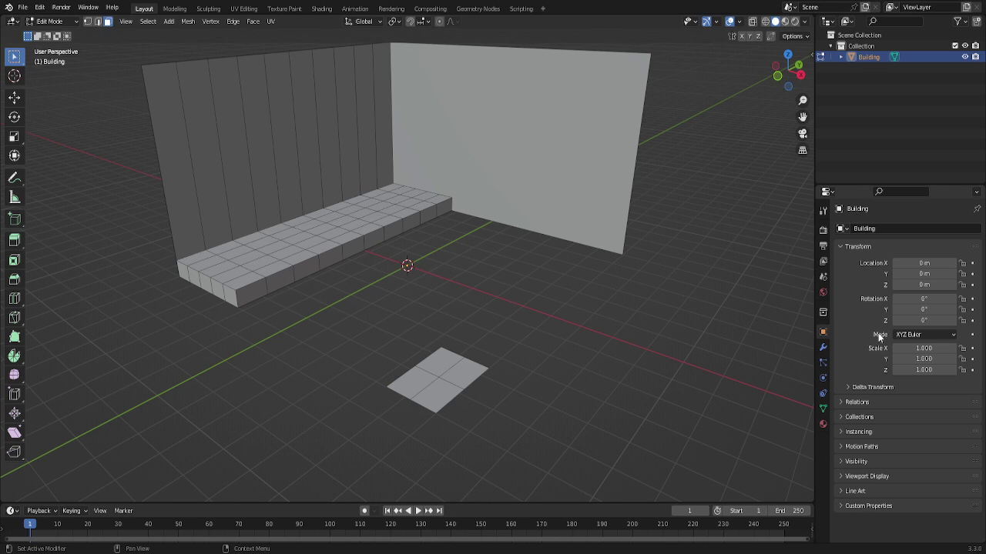
click(822, 348)
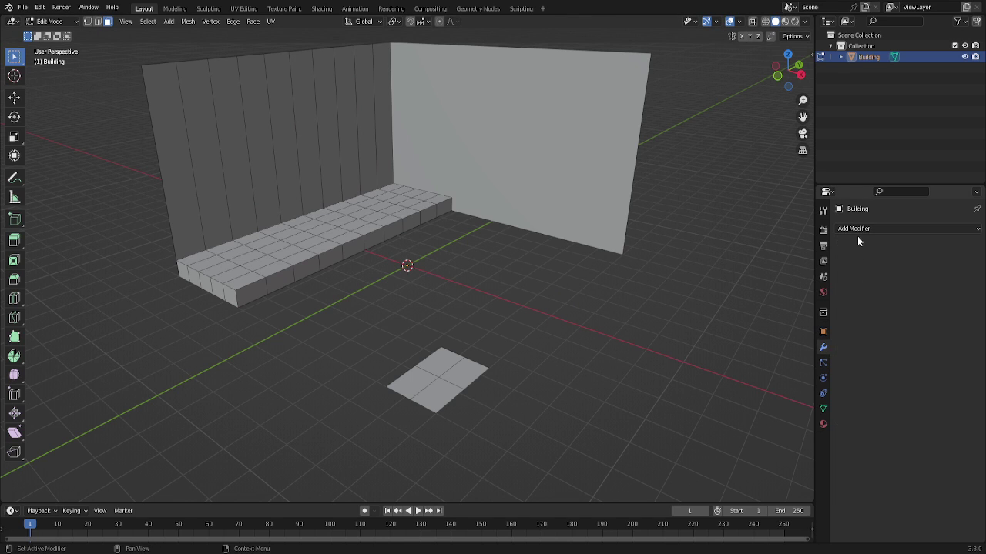
click(856, 231)
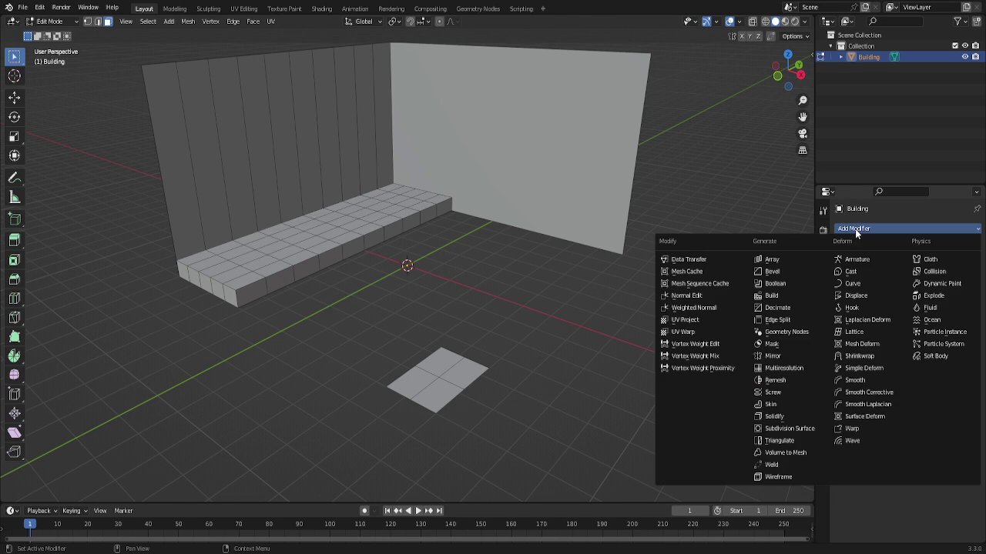
click(780, 259)
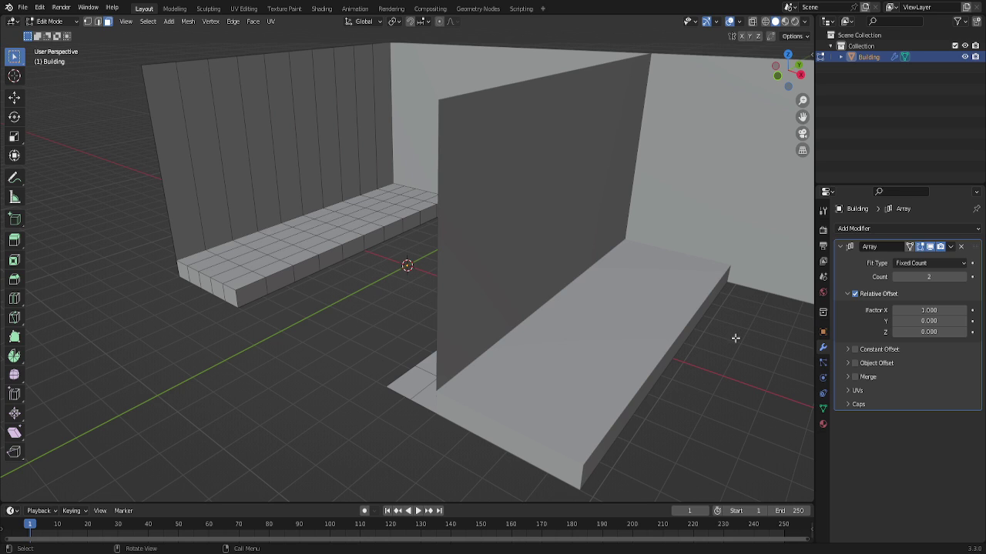
Restore the floor, remove the Array modifier and clear the selection.
key(ctrl+z)
key(ctrl+z)
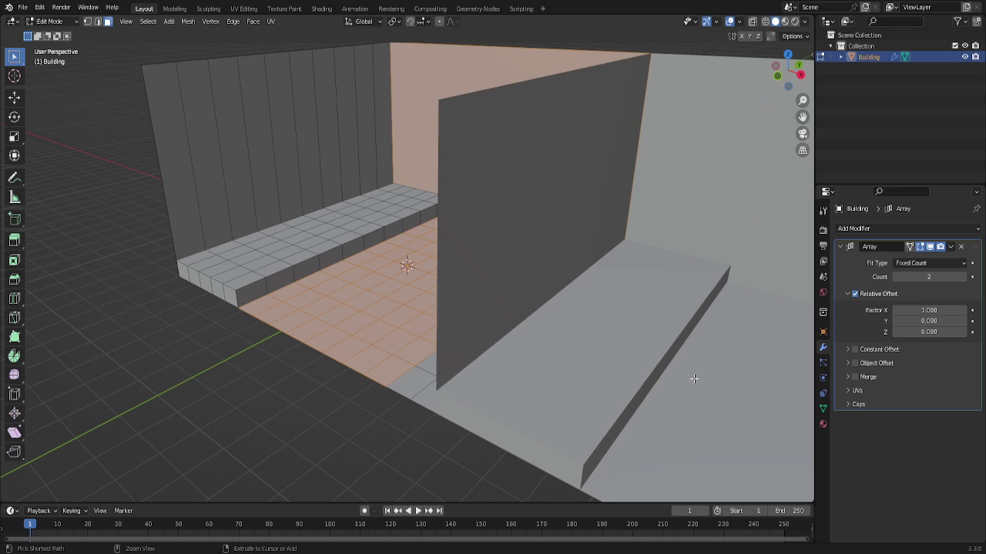
click(950, 247)
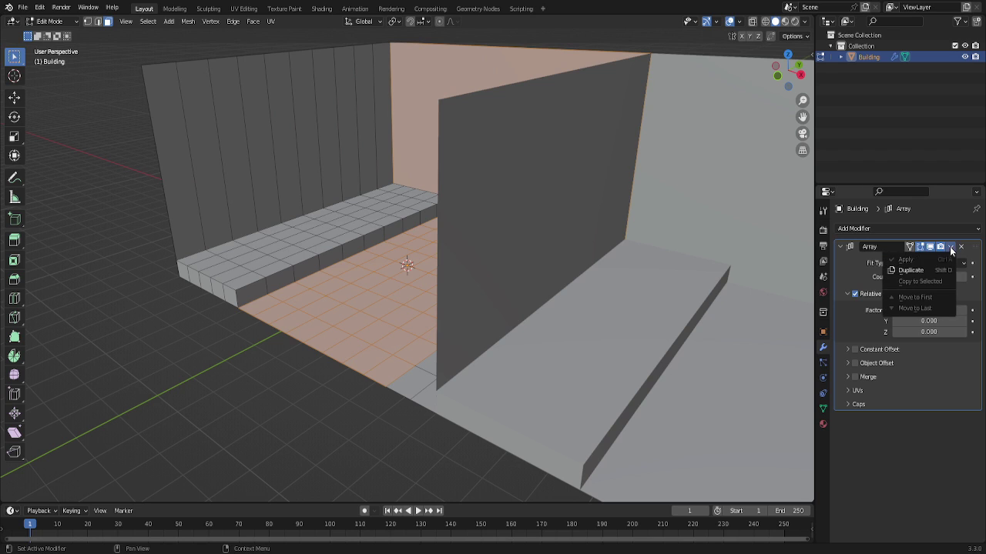
click(960, 248)
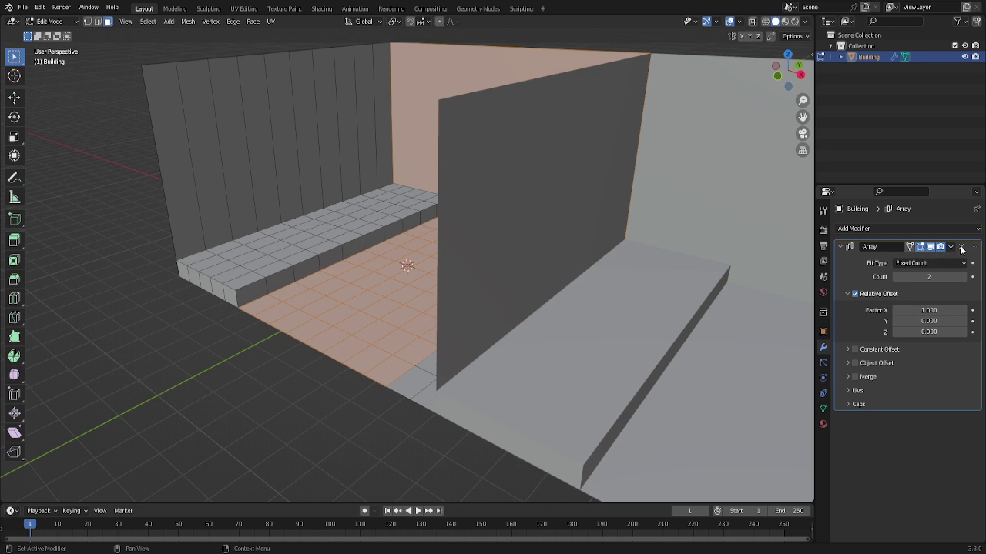
click(960, 248)
click(591, 403)
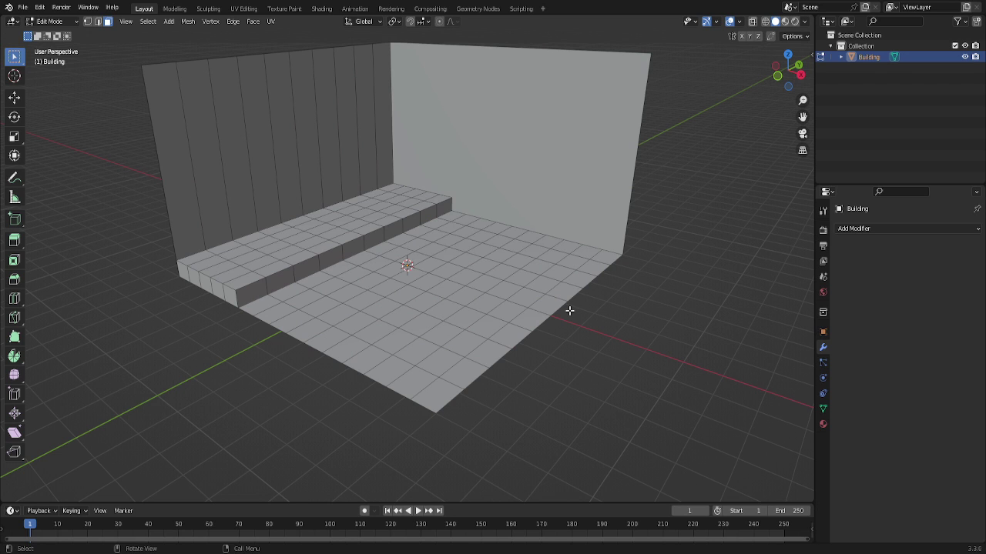
Select the floor and step-top faces from top view and duplicate them in place.
key(KP_7)
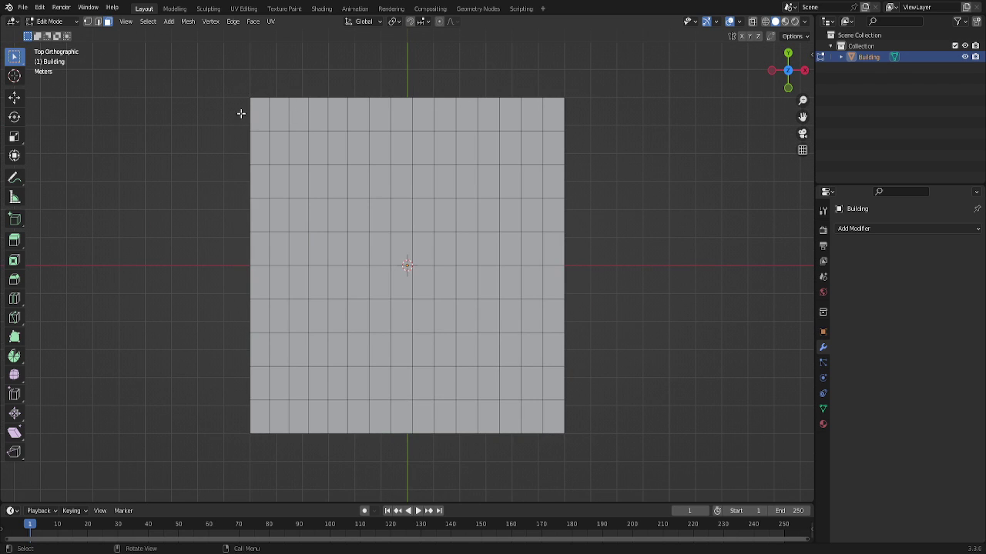
mouse_move(201, 59)
mouse_down()
mouse_move(615, 503)
mouse_move(686, 504)
mouse_up()
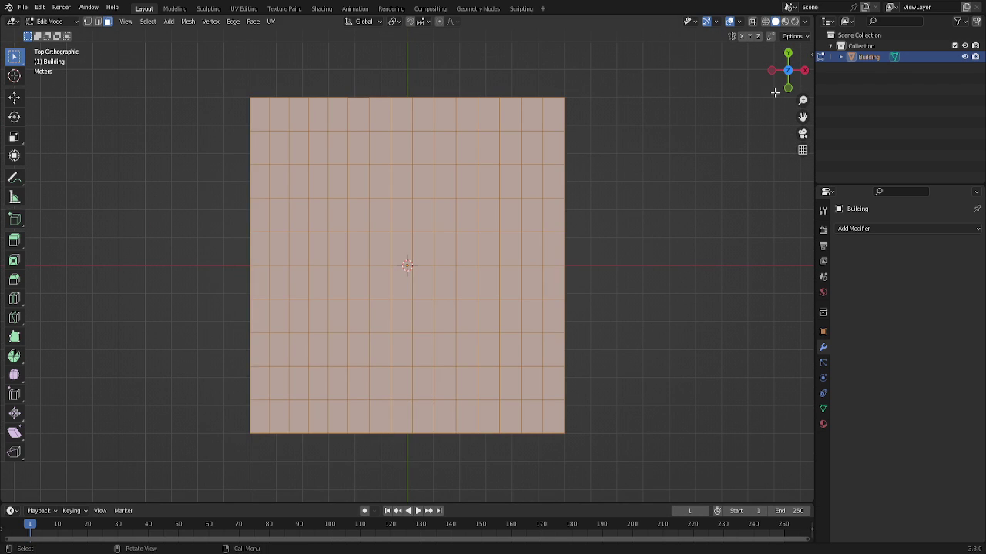
drag(775, 90, 772, 96)
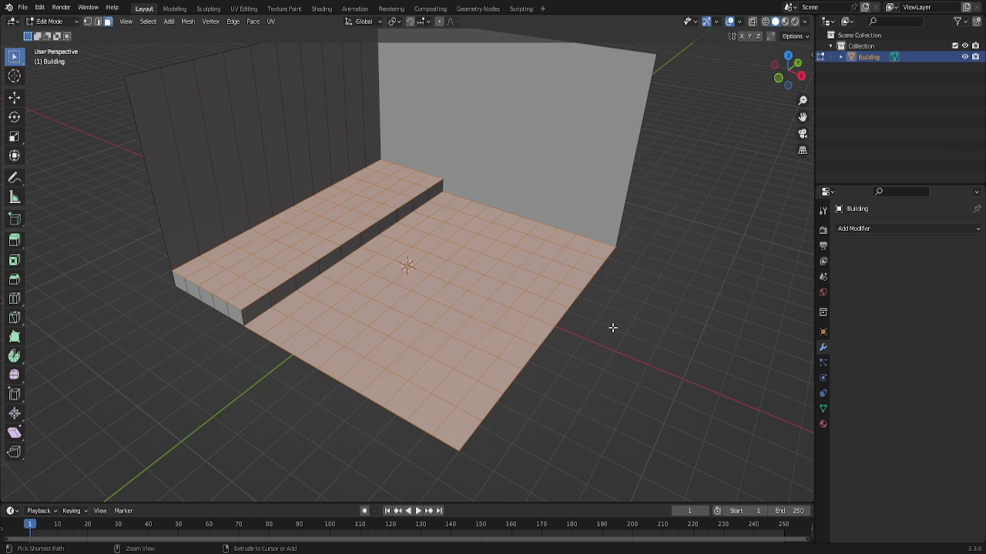
key(ctrl+q)
key(shift+d)
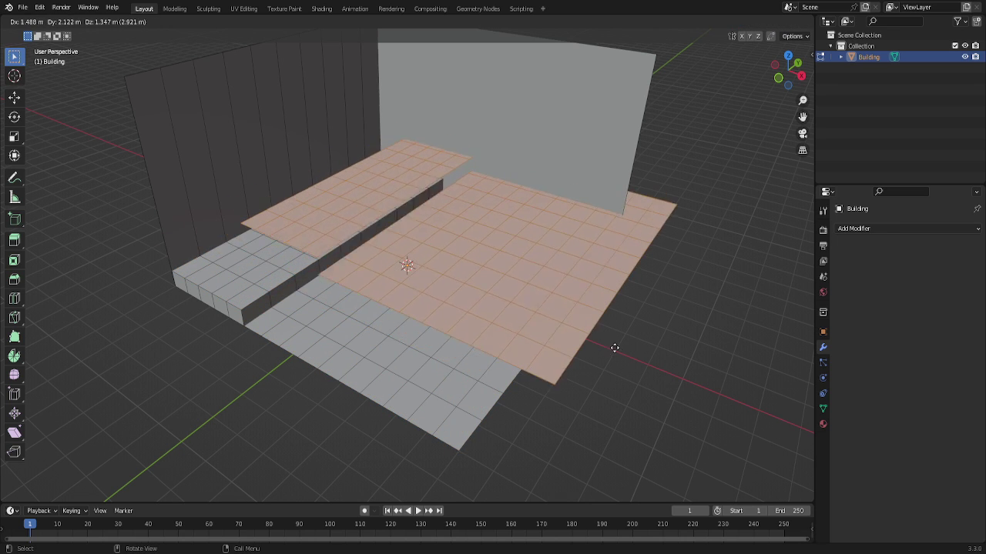
right_click(557, 357)
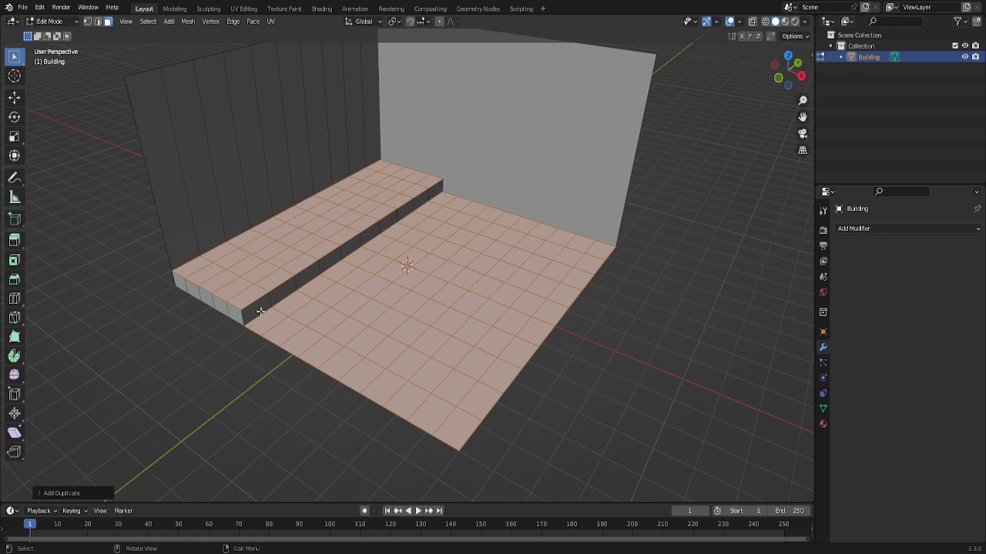
Select the ledge's side faces along its length plus its front-end and corner faces.
alt+click(271, 300)
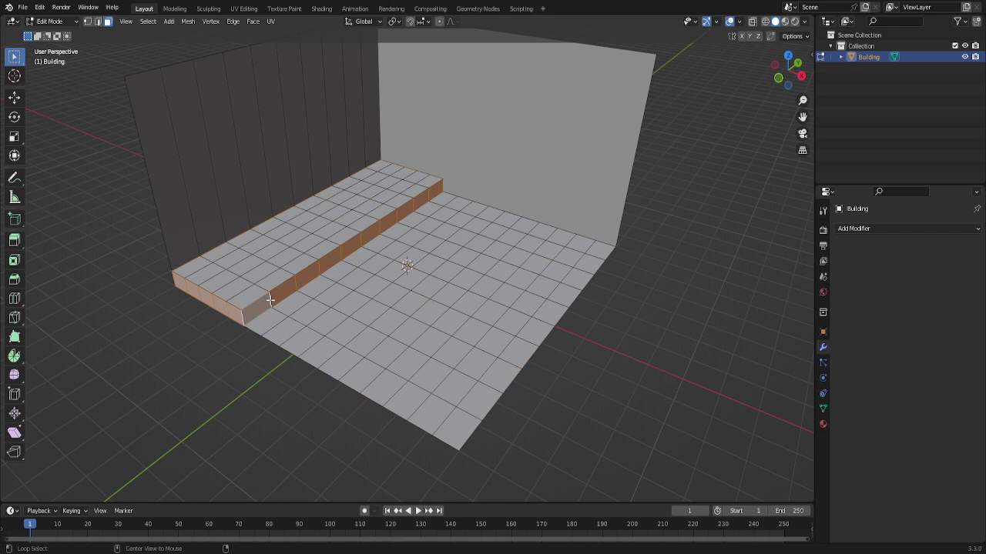
click(260, 307)
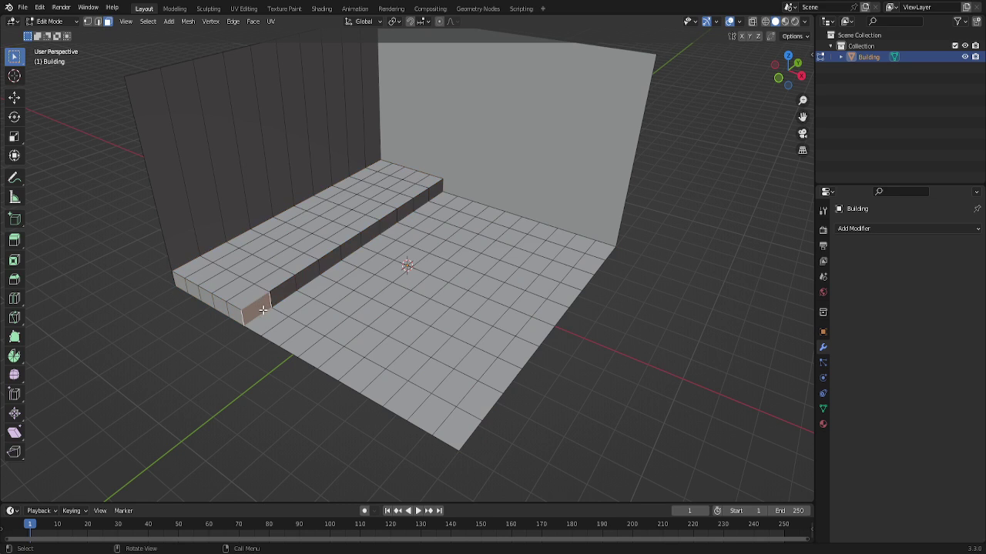
shift+click(275, 300)
shift+click(307, 278)
shift+click(330, 261)
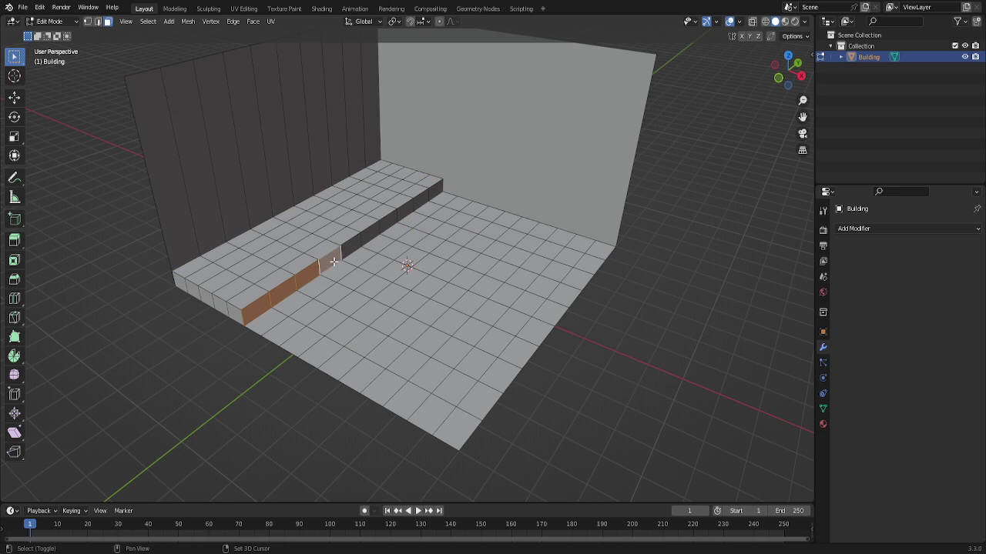
shift+click(352, 244)
shift+click(370, 231)
shift+click(388, 218)
shift+click(402, 213)
shift+click(418, 201)
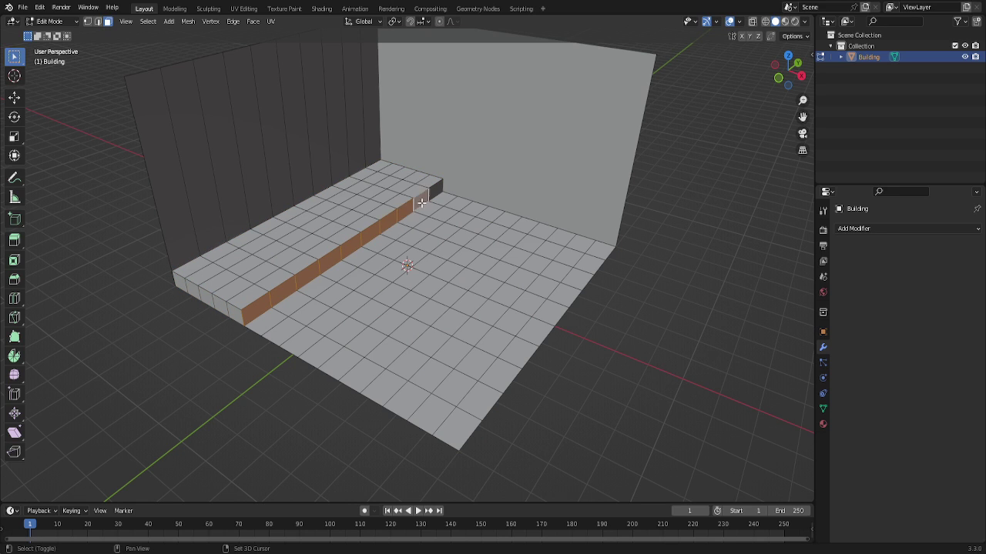
shift+click(434, 190)
shift+click(228, 309)
shift+click(221, 306)
shift+click(206, 299)
shift+click(194, 292)
shift+click(180, 283)
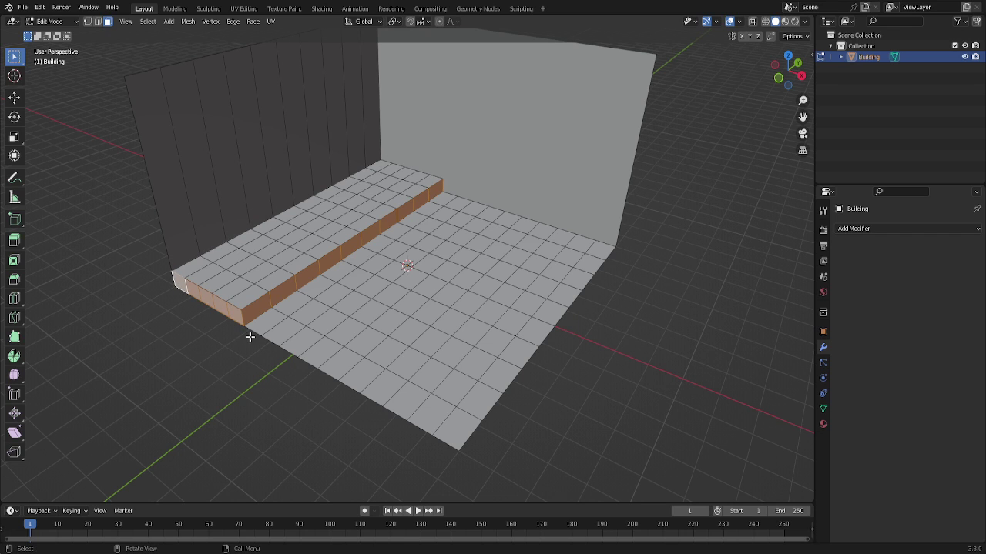
Make an in-place copy of the selected ledge strip and view it from the top.
key(e)
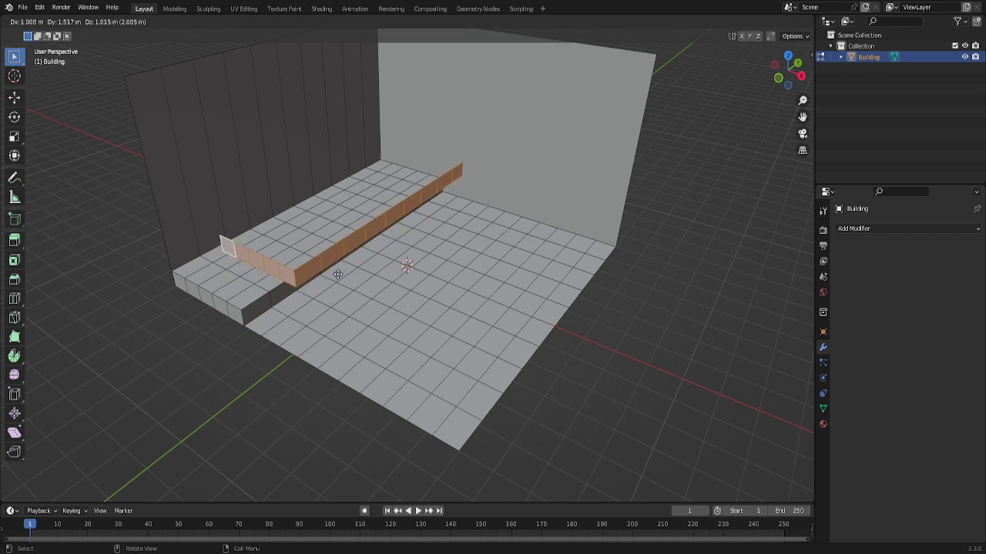
key(Escape)
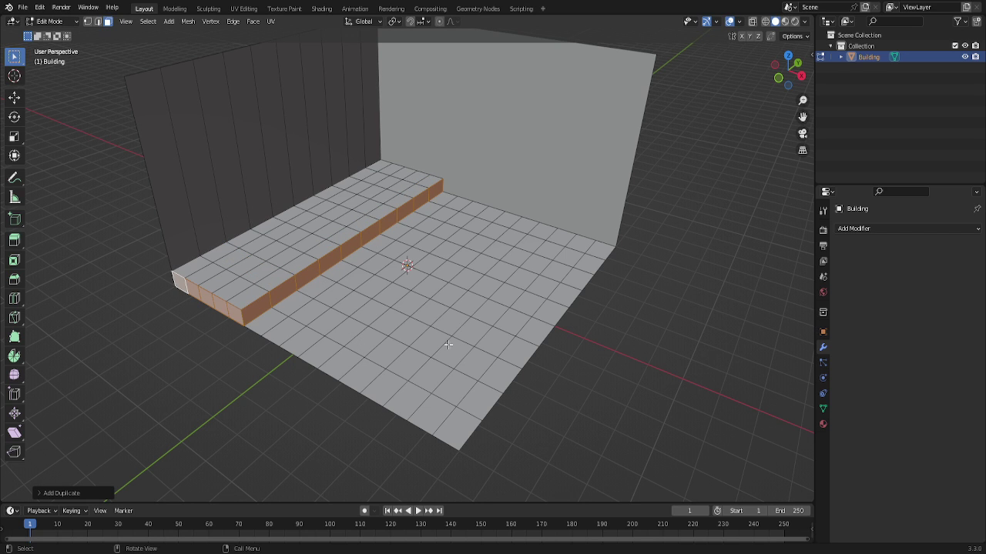
key(KP_7)
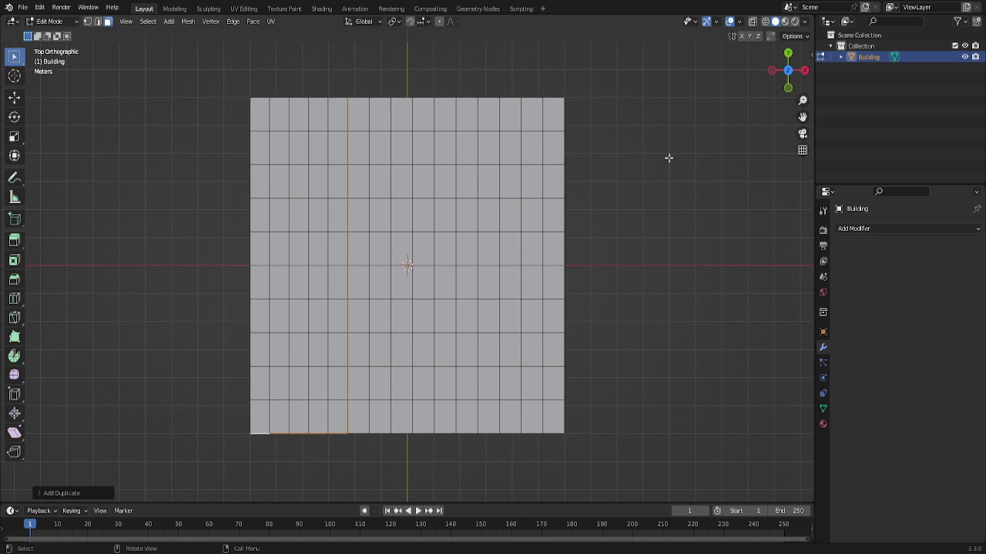
Box-select every floor and step face from top view, then orbit back to perspective.
drag(197, 68, 642, 486)
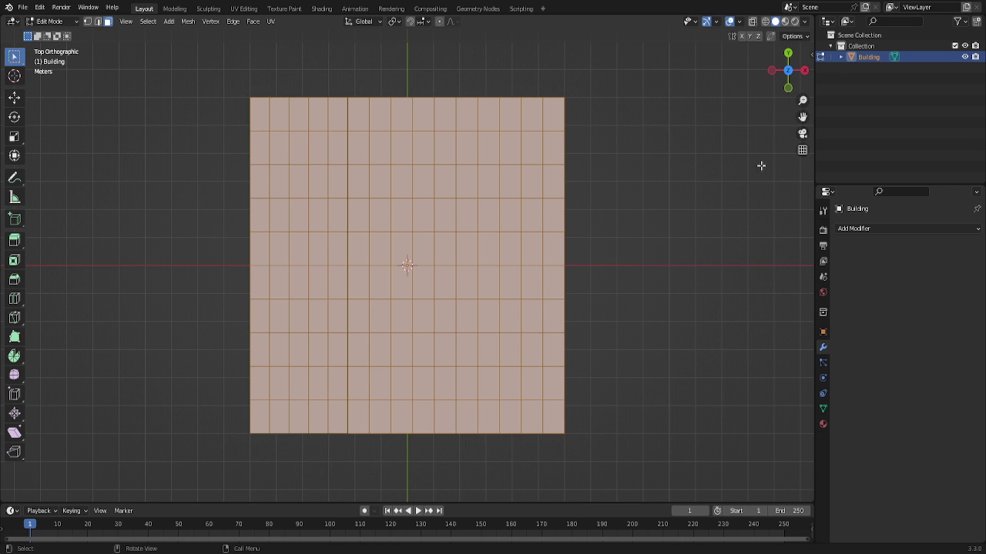
drag(787, 68, 772, 112)
key(ctrl+z)
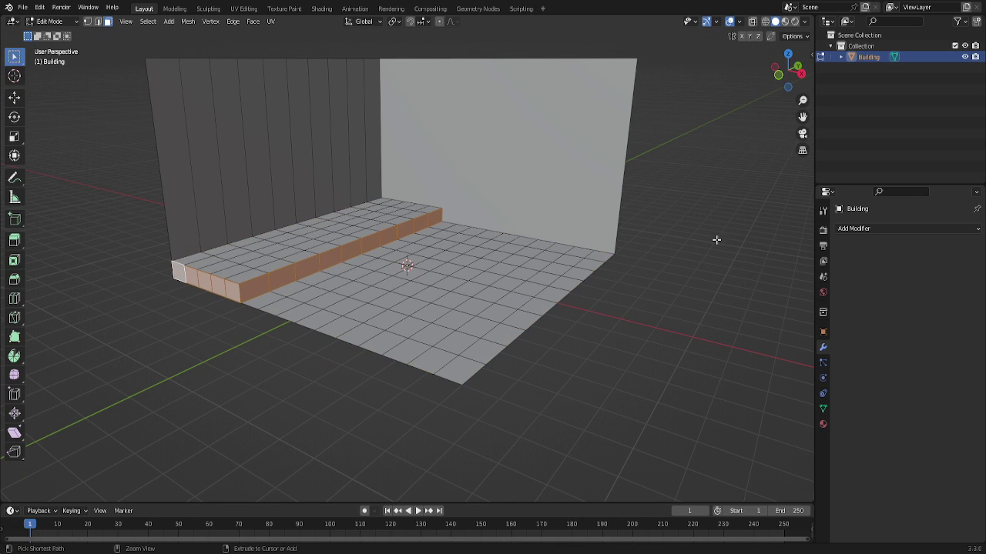
click(784, 90)
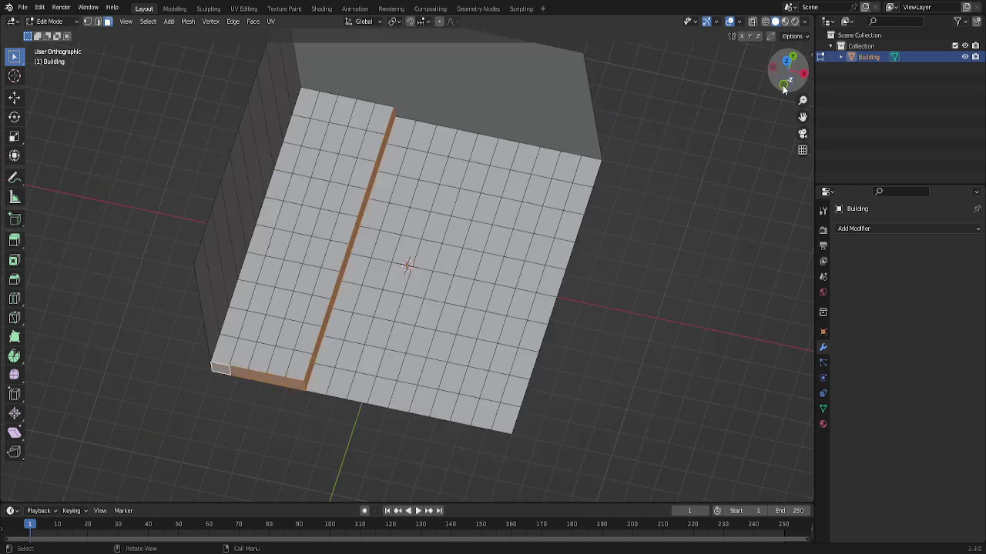
drag(188, 62, 693, 467)
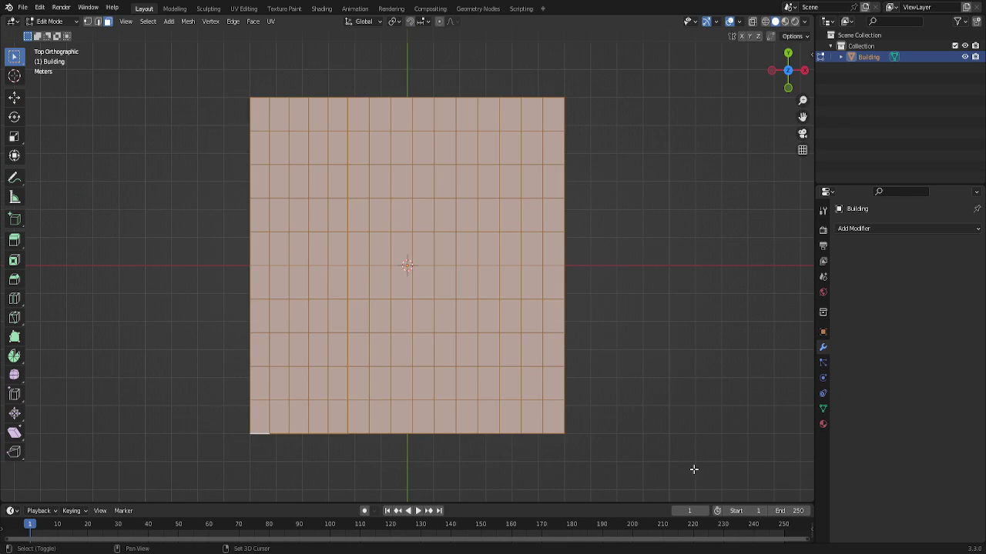
mouse_move(784, 69)
mouse_down()
mouse_move(770, 96)
mouse_move(776, 87)
mouse_up()
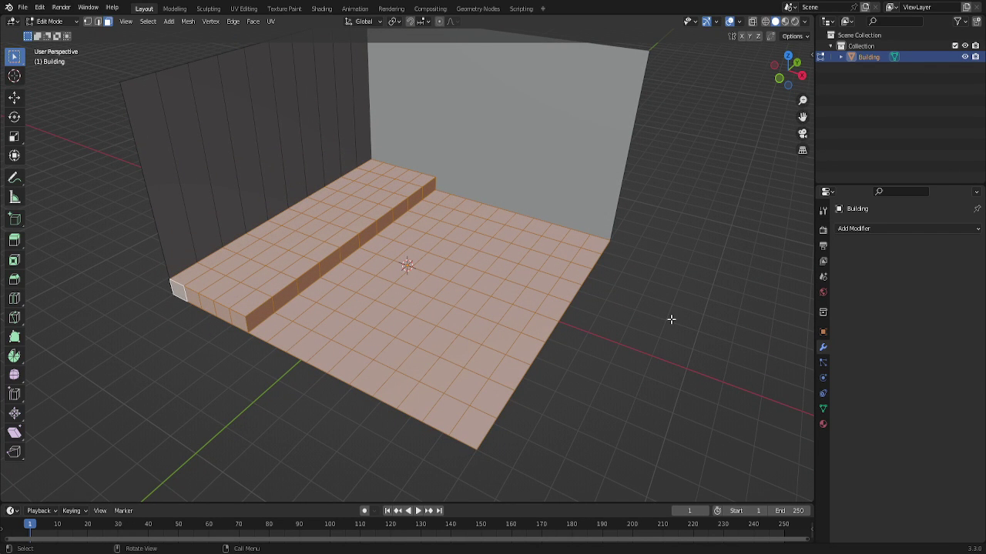
key(F3)
key(ctrl+p)
scroll(594, 405, down, 1)
scroll(587, 405, down, 1)
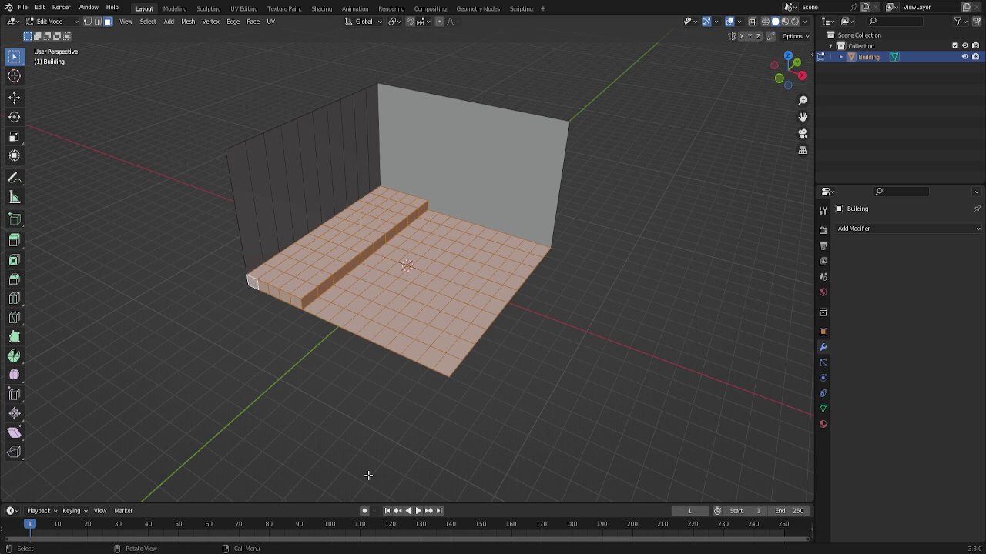
Separate the selected floor and step faces into their own object and return to Object Mode.
key(p)
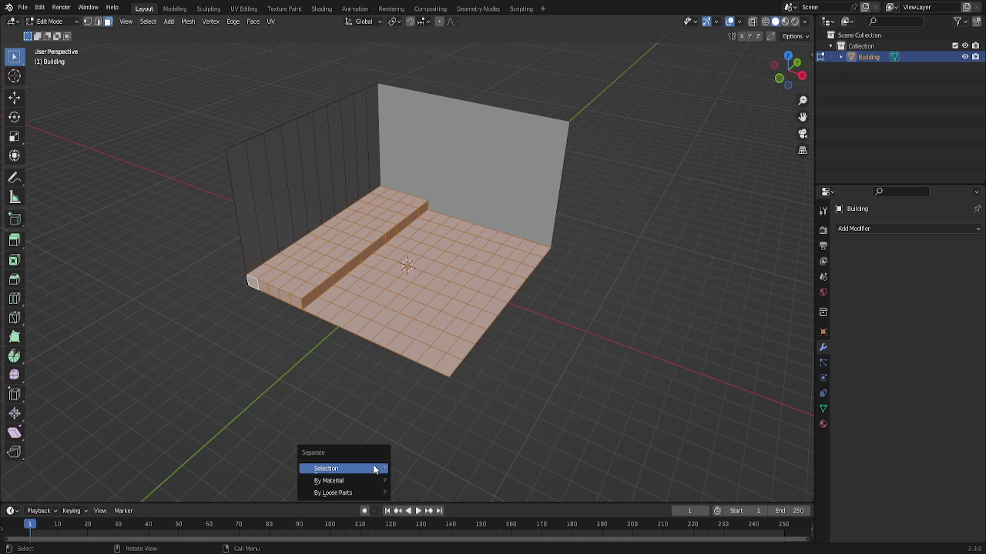
click(369, 468)
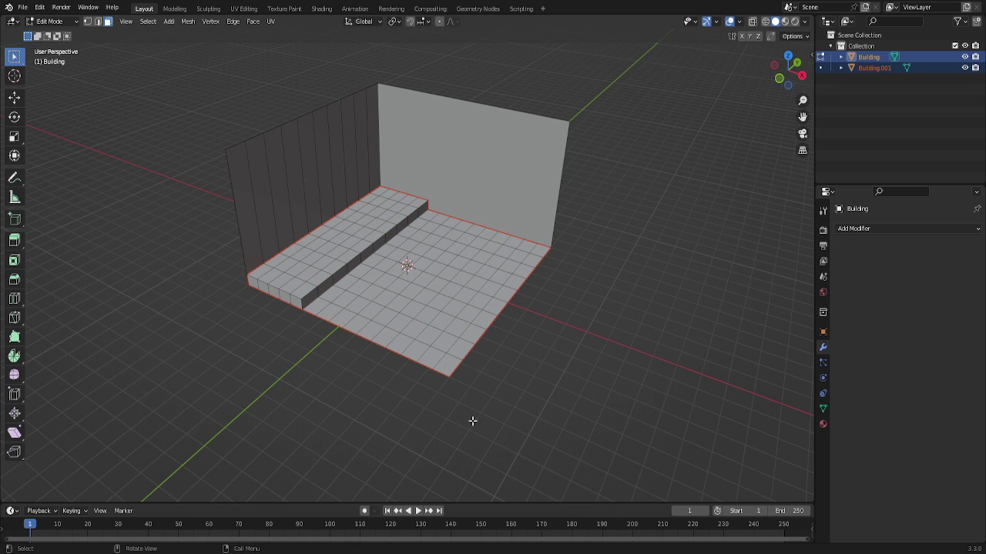
key(Tab)
Rename the new Building.001 object to 'floor' and keep it selected.
click(864, 68)
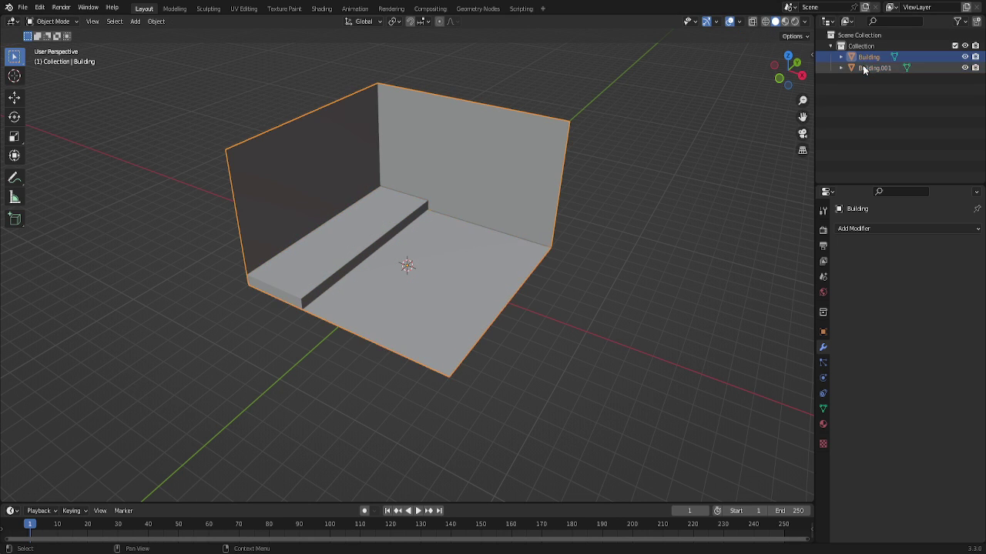
double_click(867, 69)
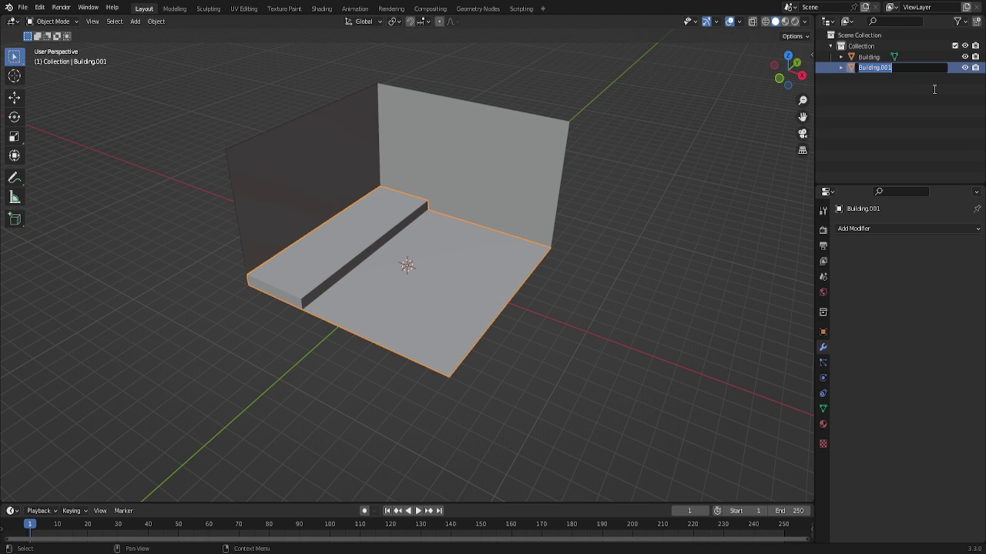
text(floor)
key(Return)
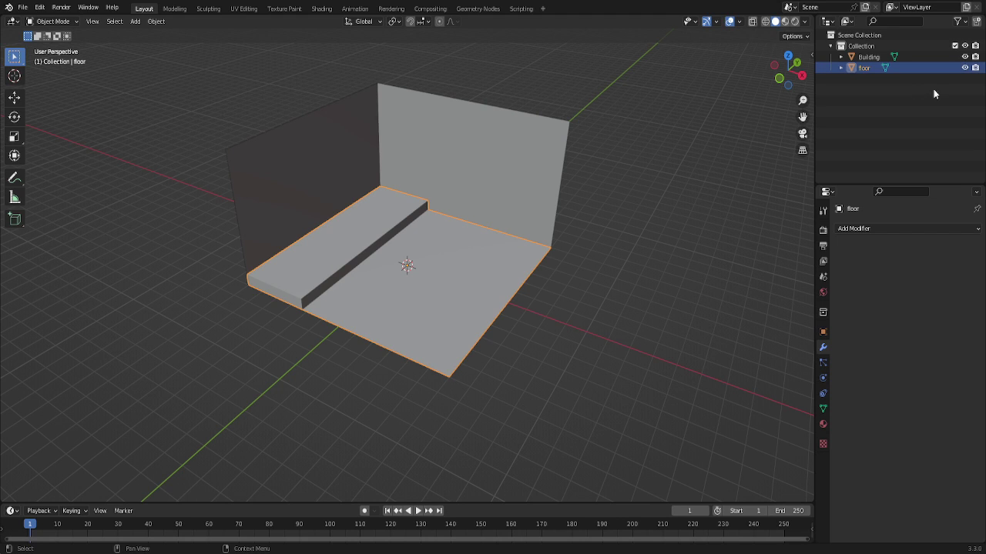
click(869, 57)
click(864, 68)
key(Tab)
Zoom in and back out on the floor object's tile grid.
scroll(521, 406, up, 2)
scroll(521, 407, down, 1)
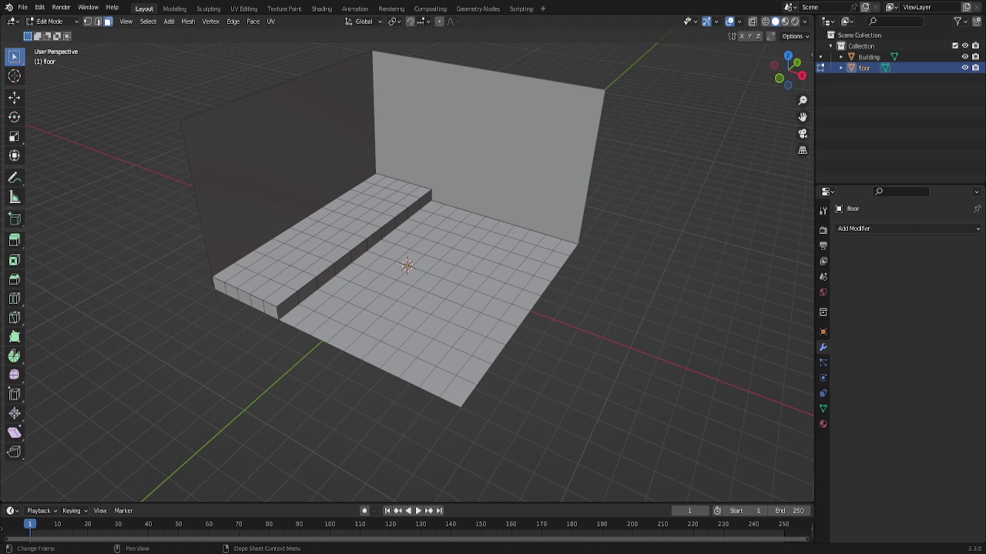
Select the 2×2 front-corner tiles plus the end and side faces of the step's block.
ctrl+click(868, 57)
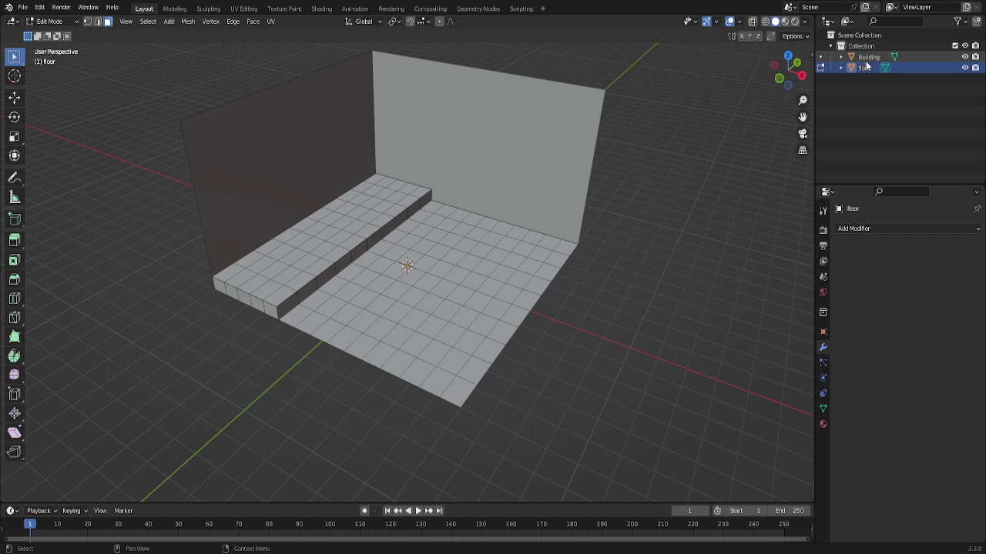
click(862, 69)
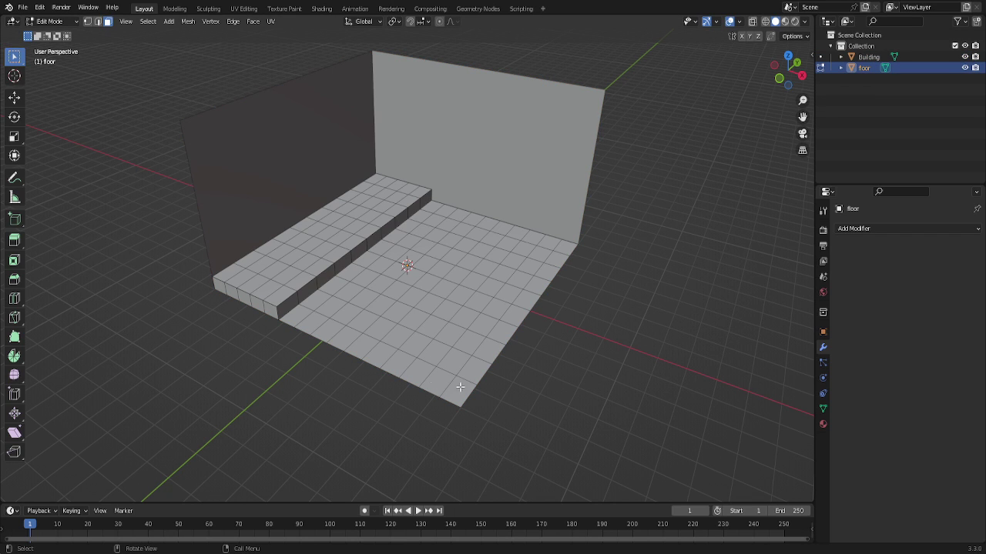
drag(449, 363, 472, 399)
shift+click(288, 305)
shift+click(306, 293)
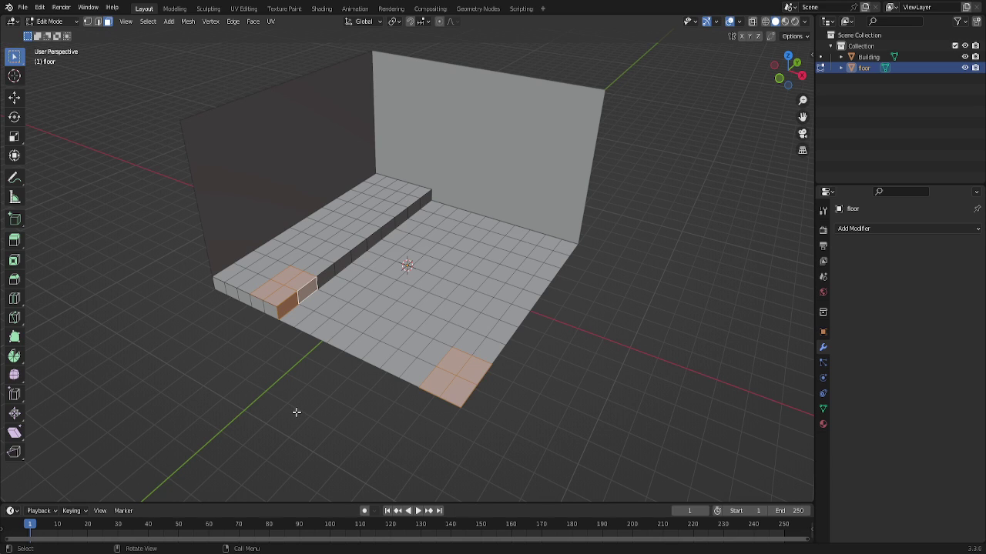
shift+click(260, 307)
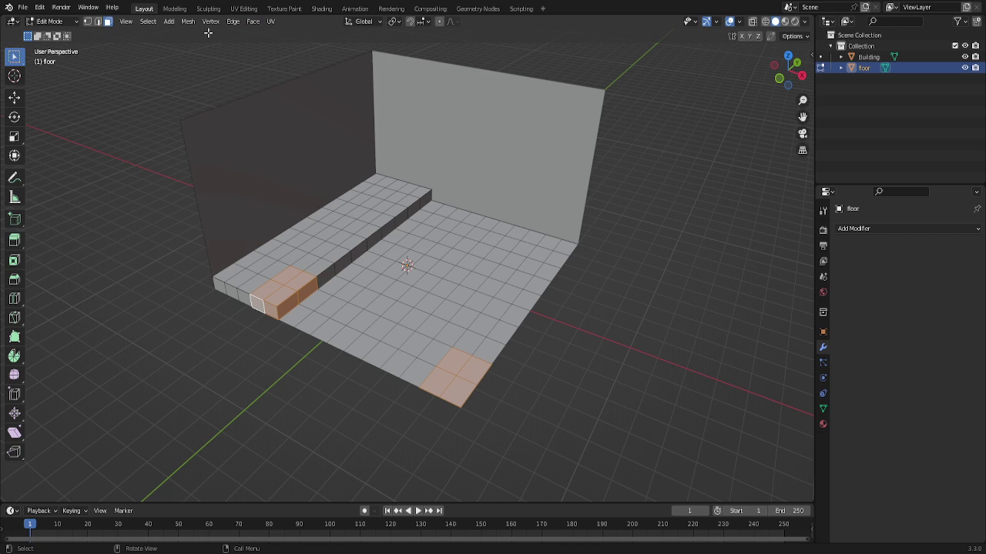
Invert the selection and delete all the other floor faces.
click(149, 21)
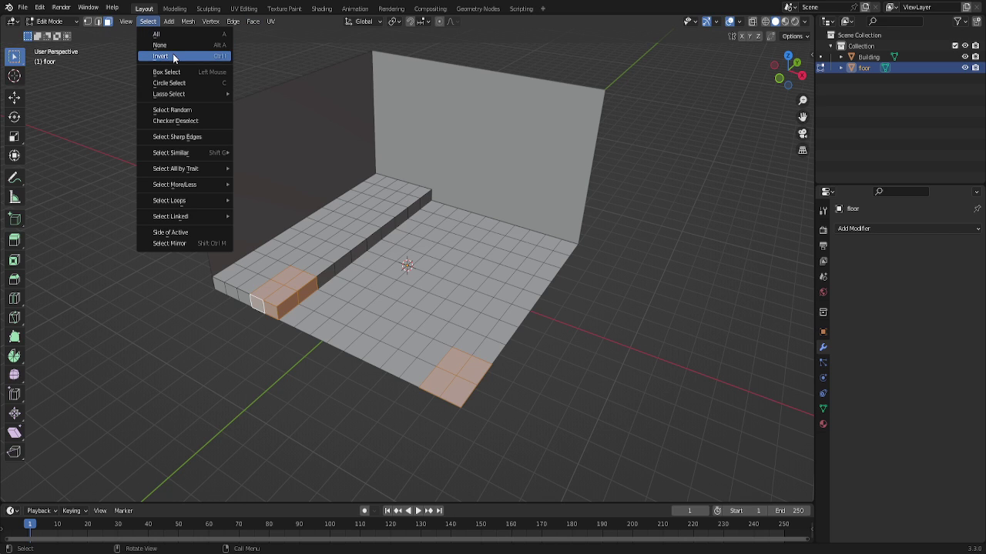
click(160, 56)
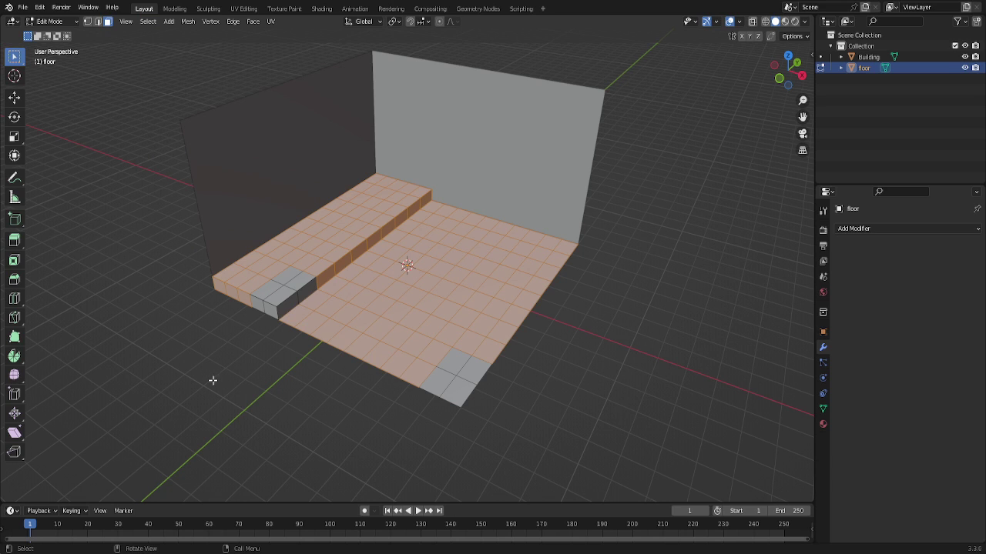
key(x)
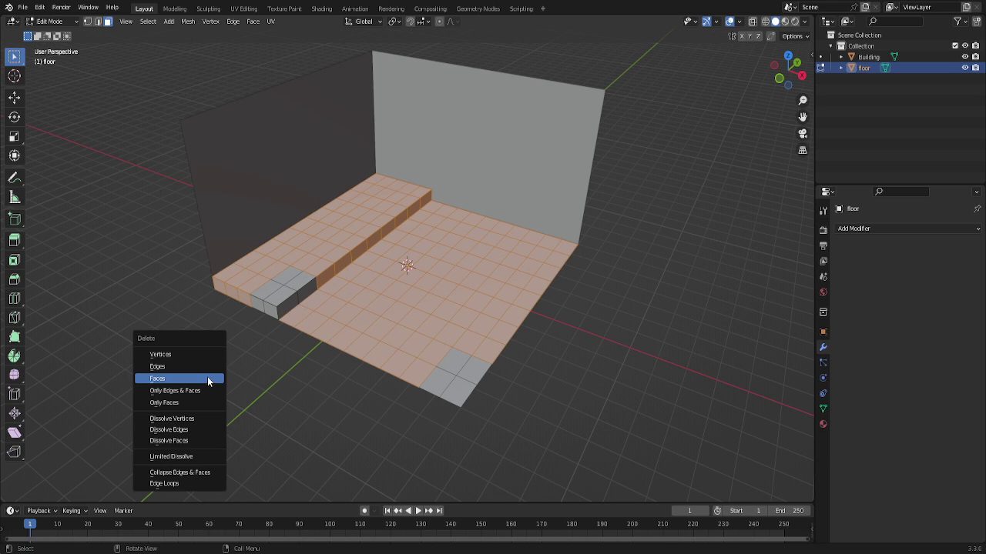
click(207, 378)
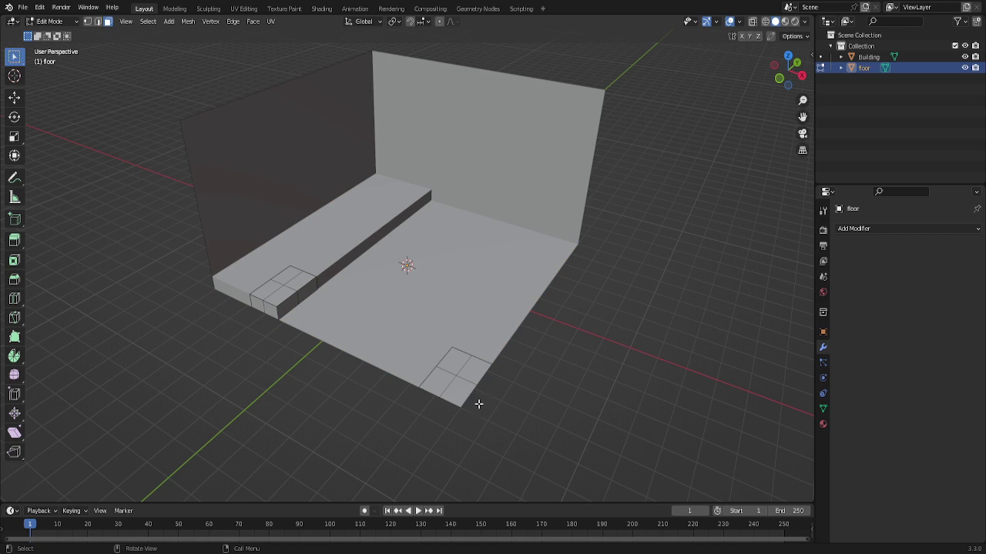
Separate the top faces of the small step block into floor.001.
drag(416, 336, 526, 447)
click(557, 424)
drag(404, 333, 509, 443)
click(535, 424)
drag(236, 263, 291, 293)
key(p)
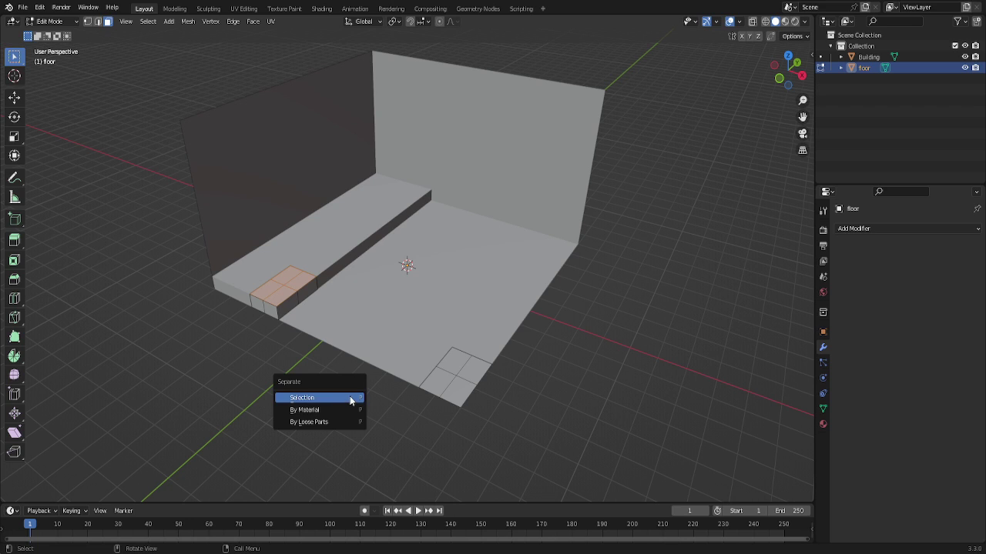
click(347, 398)
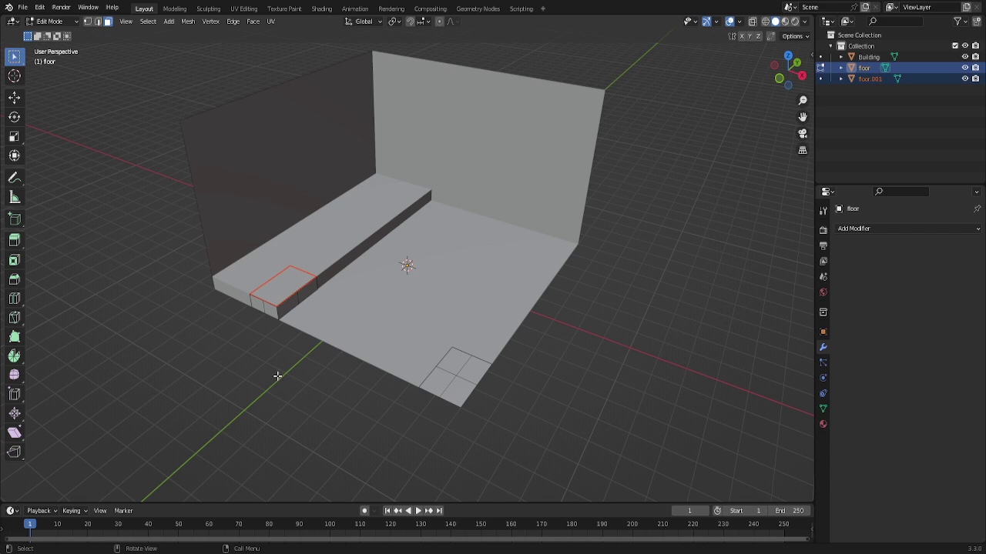
Separate the block's side and front faces into floor.002.
click(463, 364)
click(866, 70)
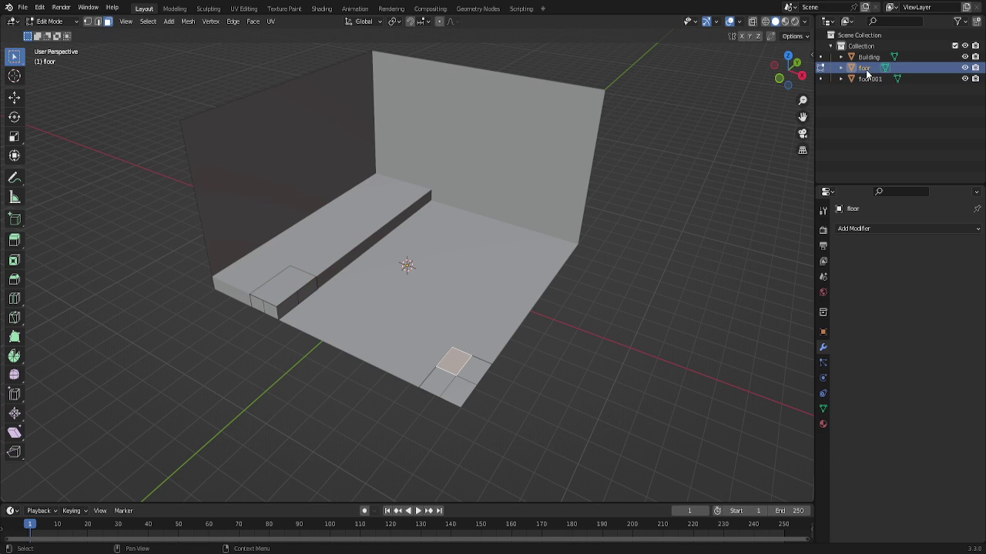
click(303, 292)
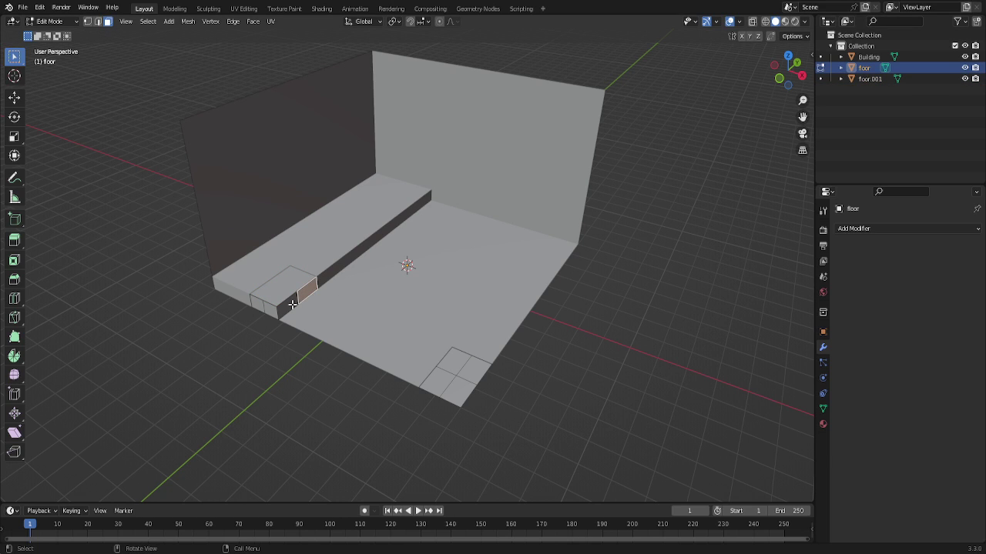
shift+click(293, 304)
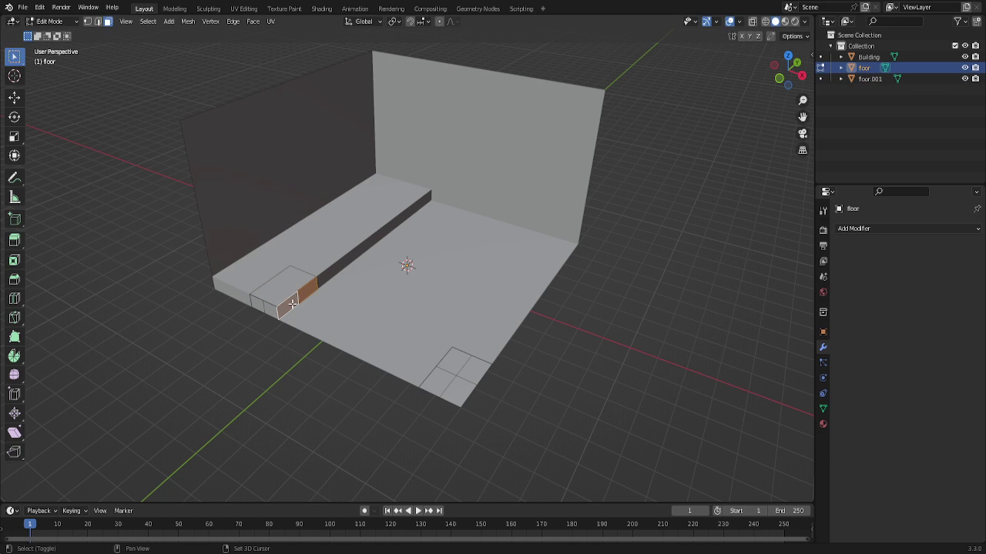
key(p)
click(314, 396)
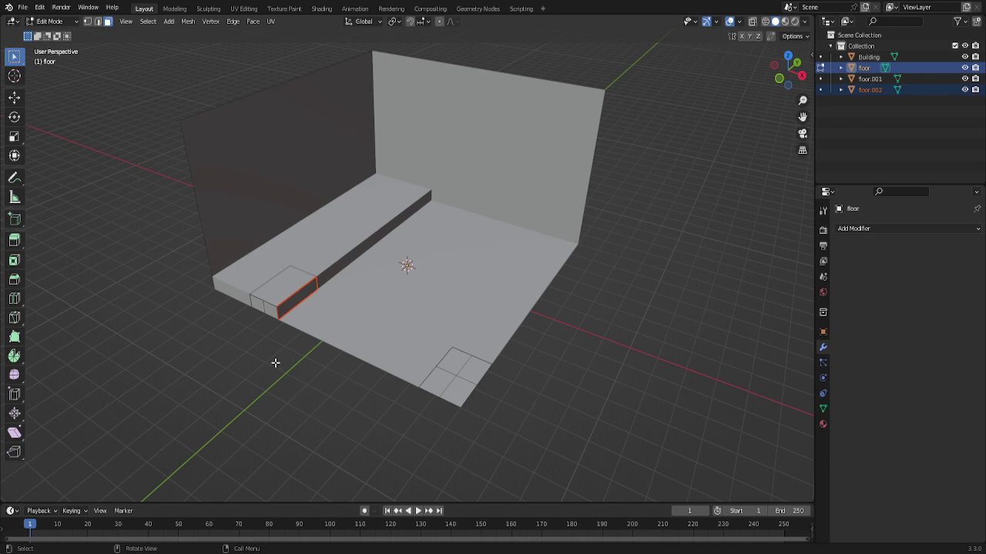
Separate the two small end faces of the floor step into floor.003.
click(865, 58)
click(256, 307)
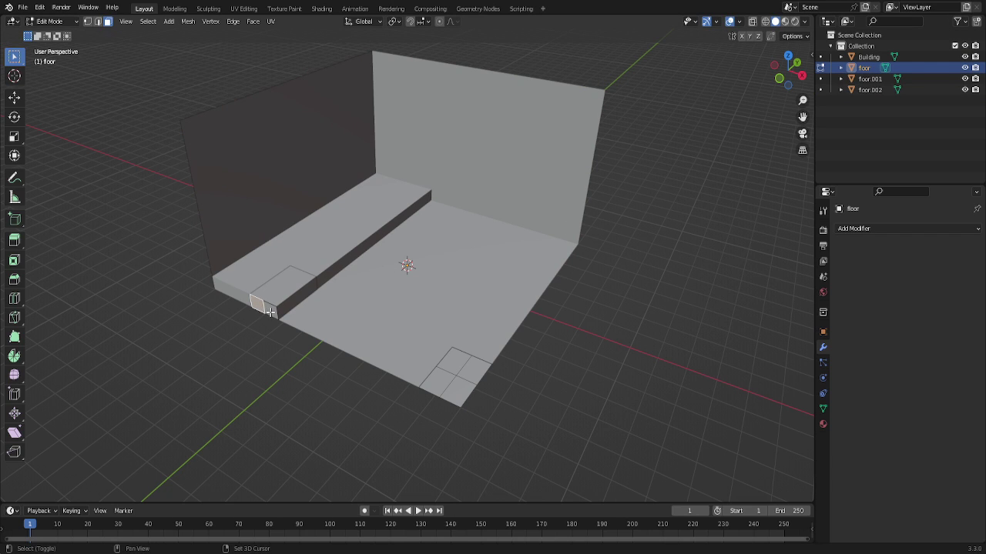
shift+click(270, 311)
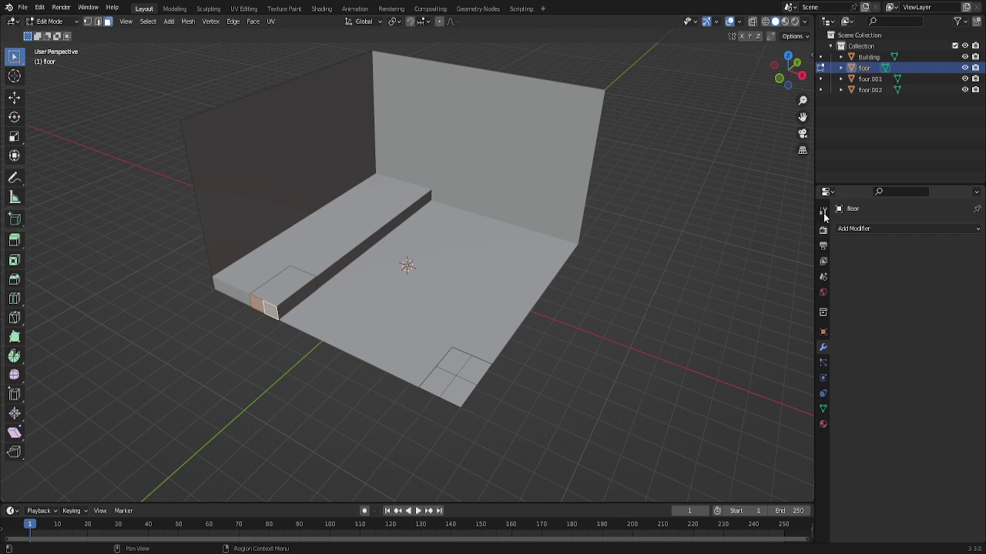
key(p)
click(614, 233)
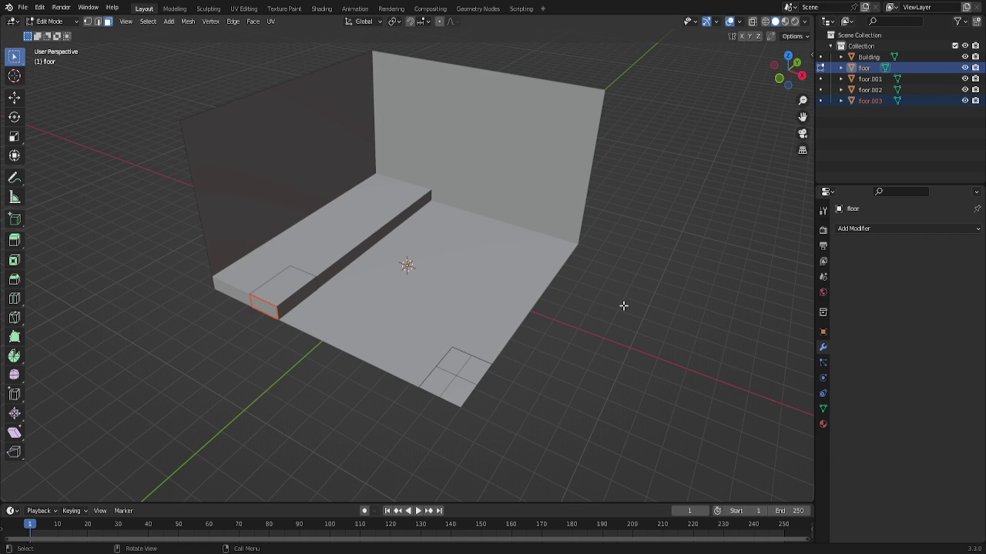
Rename floor.001 to 'floor upper'.
key(Tab)
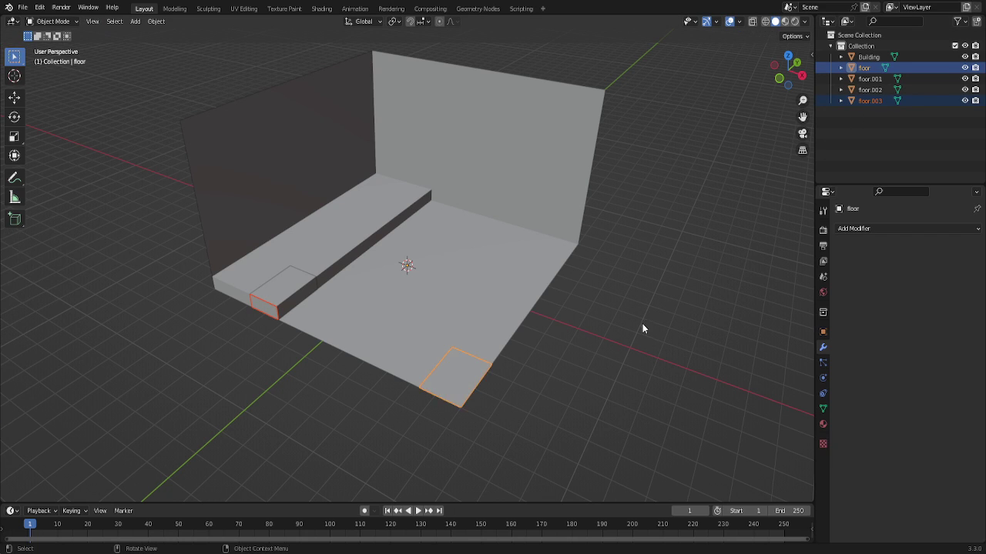
click(649, 320)
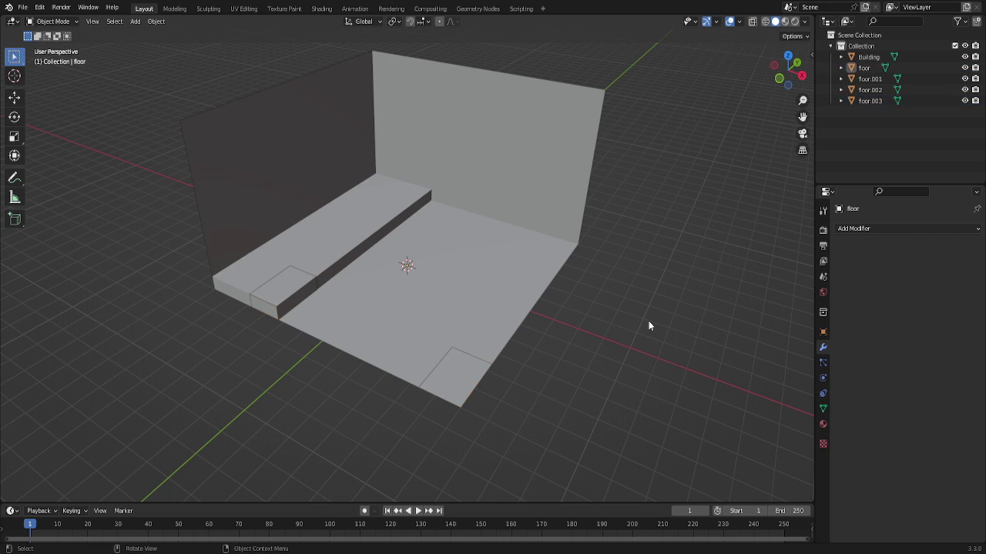
click(868, 80)
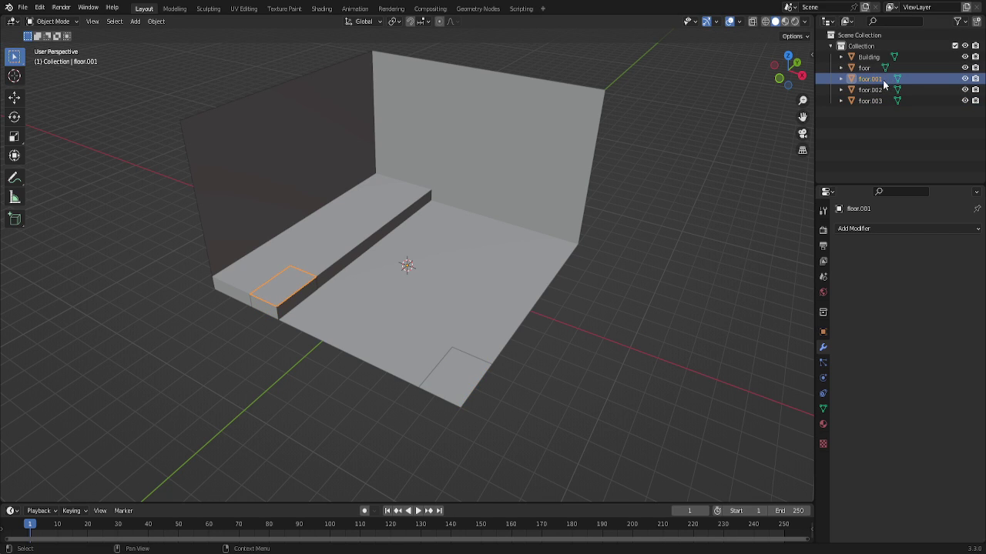
double_click(885, 79)
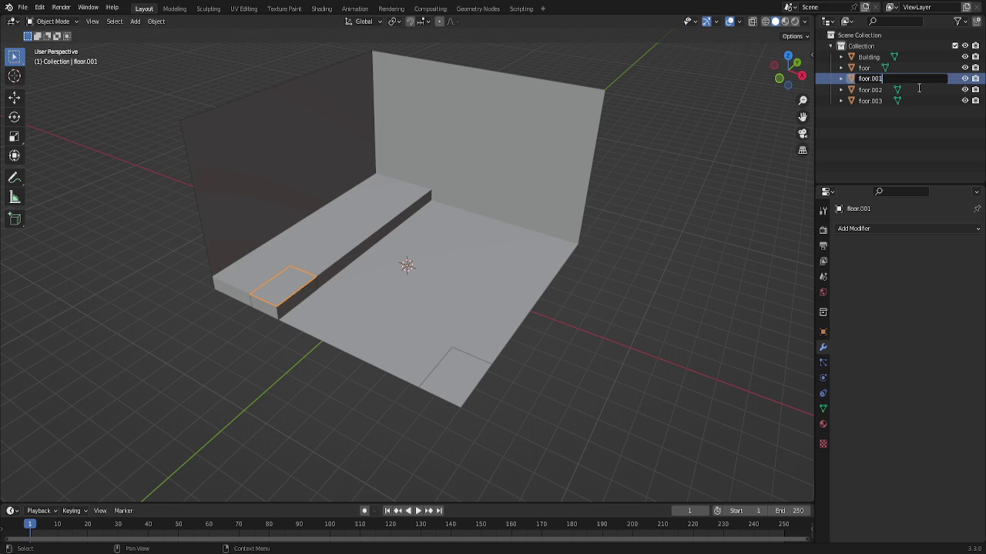
key(BackSpace)
key(BackSpace)
text(upp)
text(er)
key(Return)
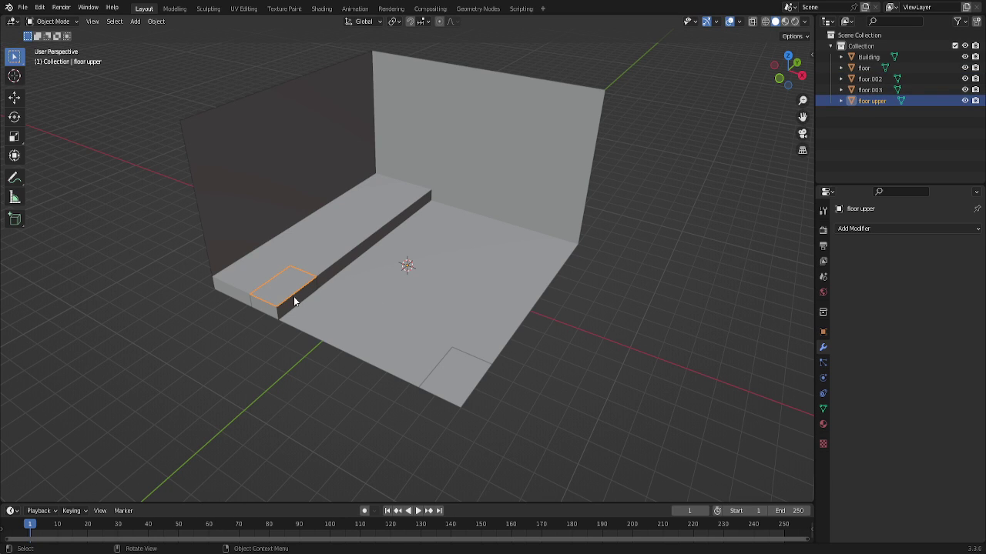
Rename floor.002 to 'floor side'.
click(293, 302)
double_click(884, 78)
click(884, 78)
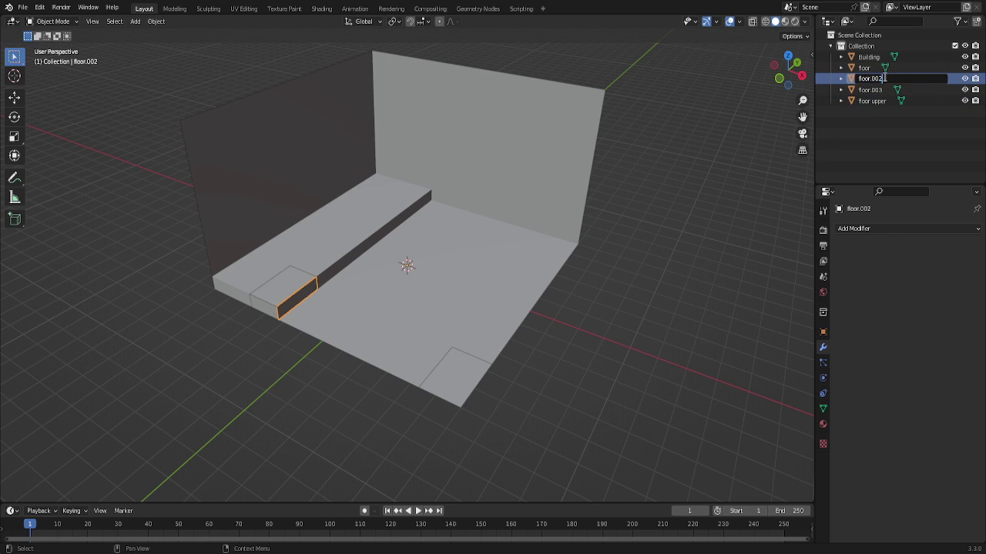
key(BackSpace)
key(BackSpace)
key(BackSpace)
key(Return)
double_click(873, 90)
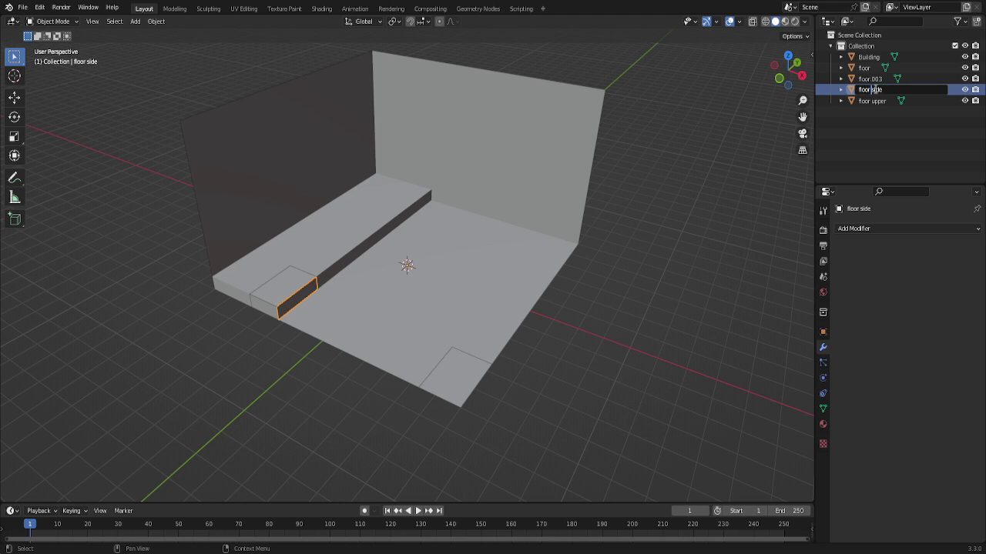
key(Return)
Rename floor.003 to 'floor other side'.
double_click(877, 80)
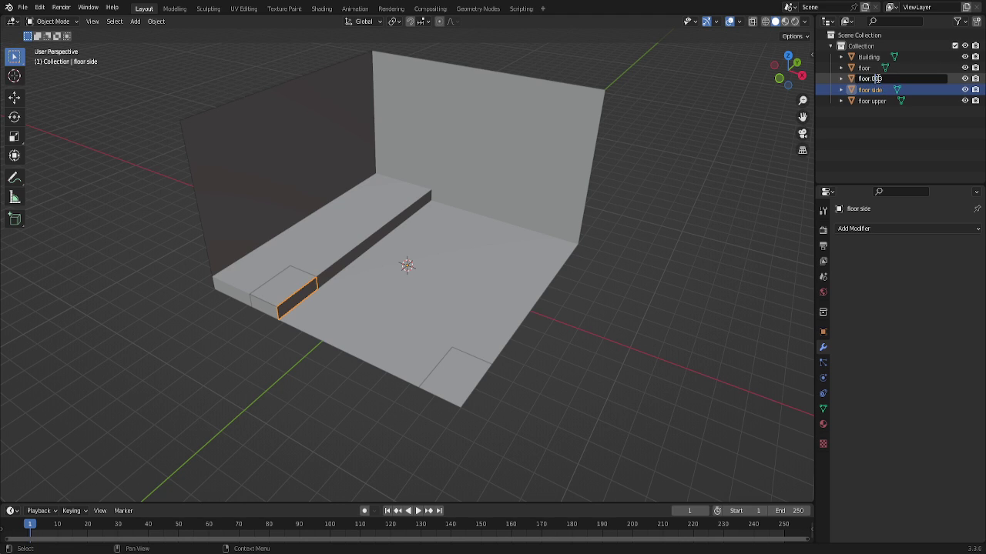
double_click(877, 79)
key(BackSpace)
text(ther side)
key(Return)
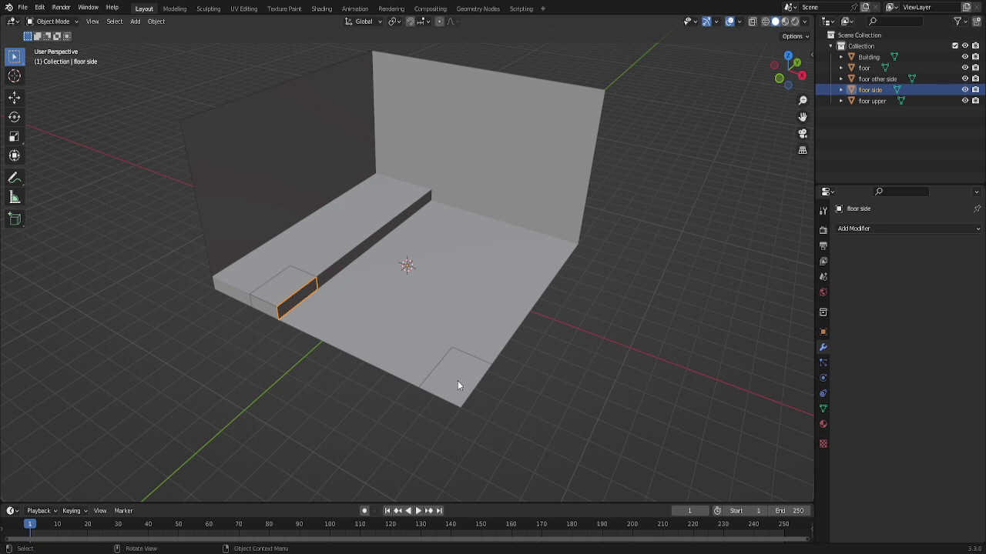
In the floor's Edit Mode, rip the first corner tile face loose with Alt+M and test-move it.
click(457, 382)
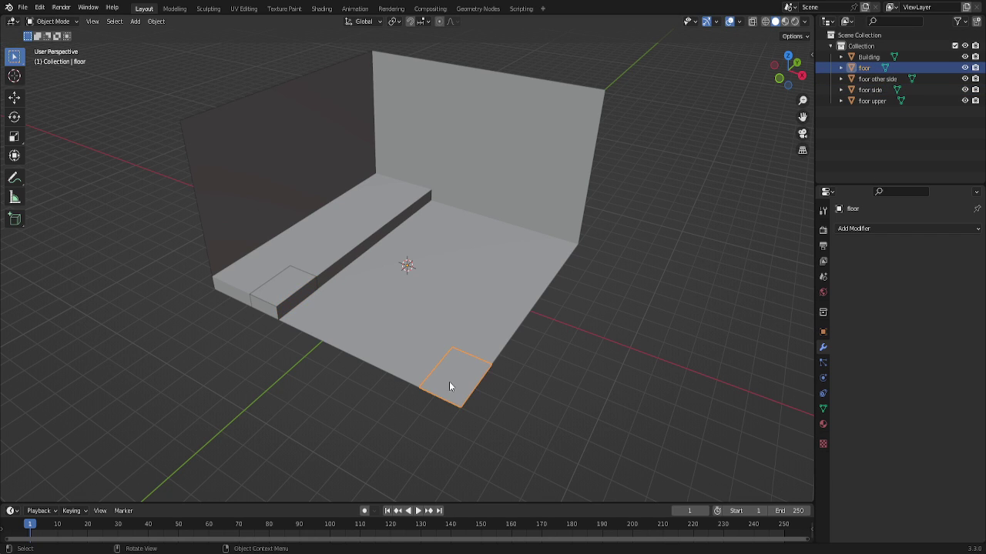
drag(414, 344, 499, 423)
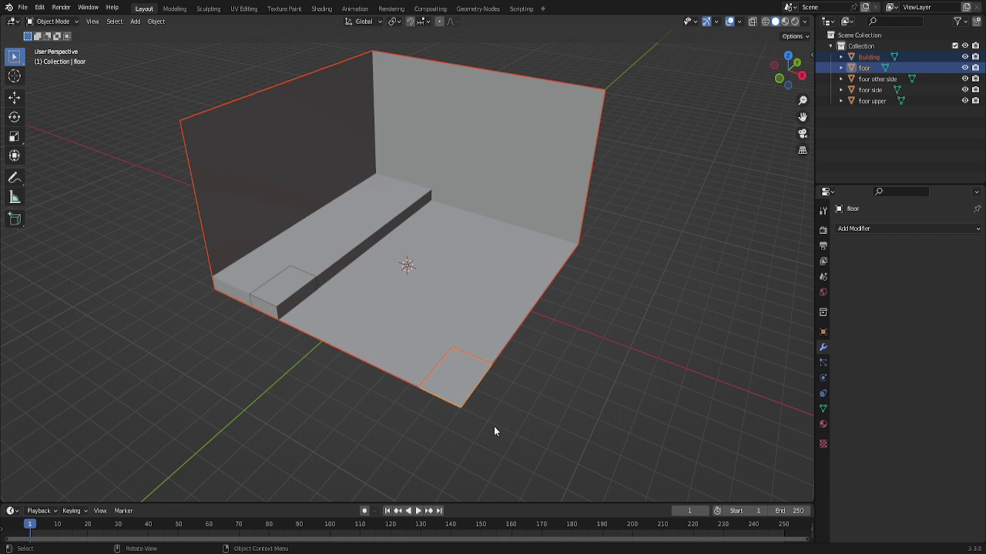
click(457, 383)
key(Tab)
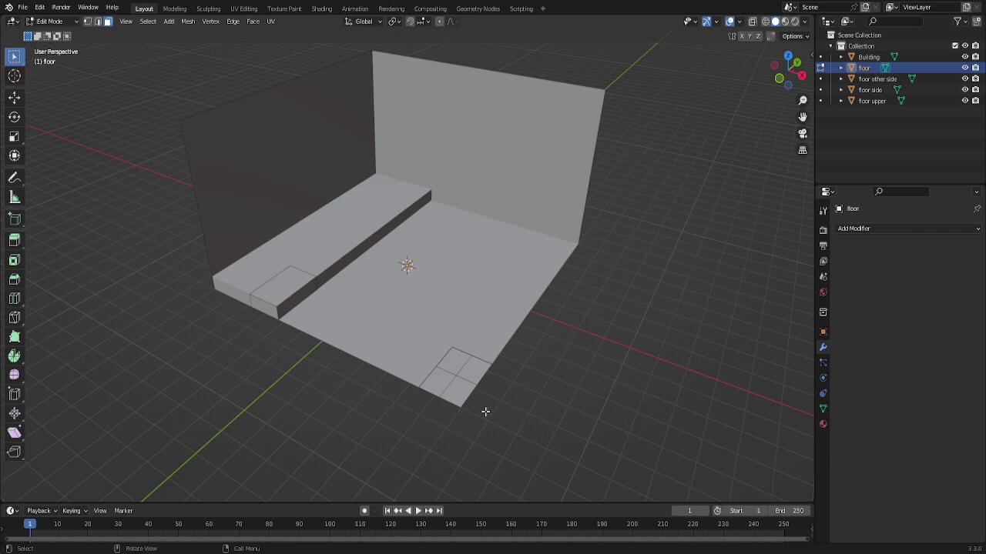
click(436, 382)
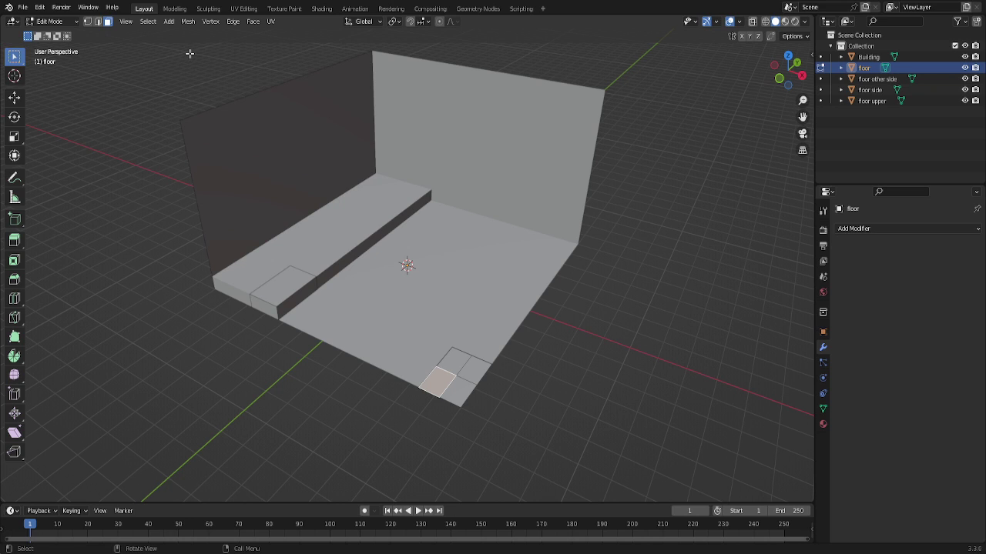
key(alt+m)
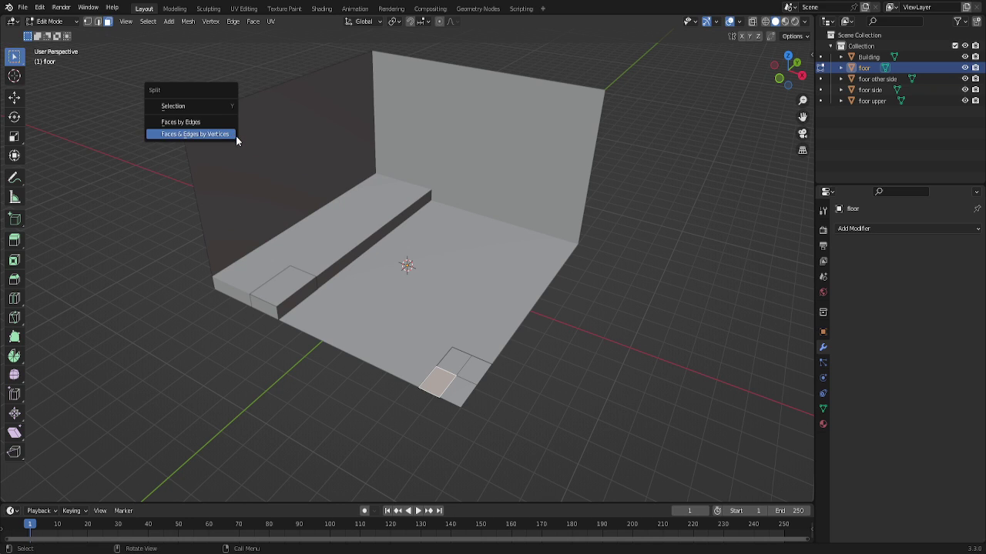
click(210, 106)
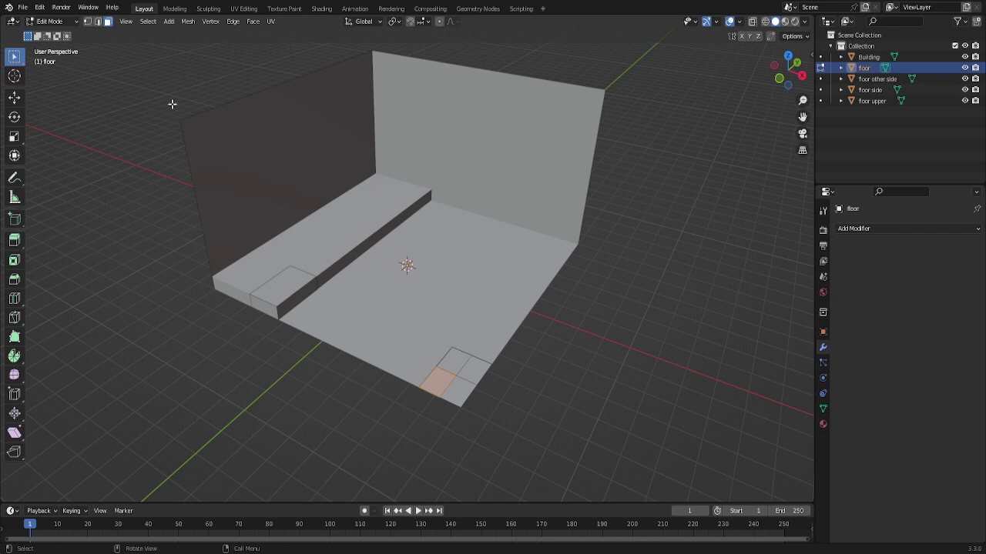
key(g)
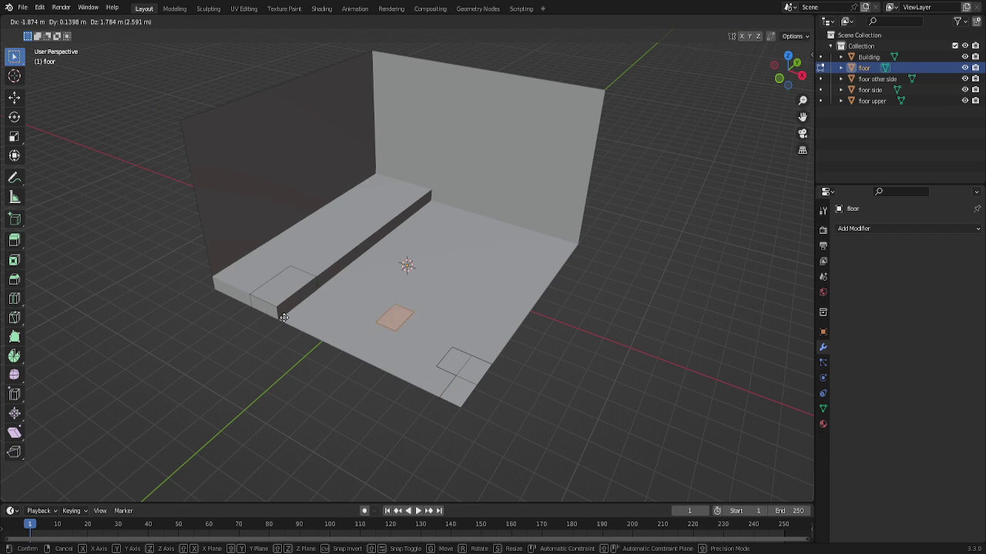
right_click(291, 316)
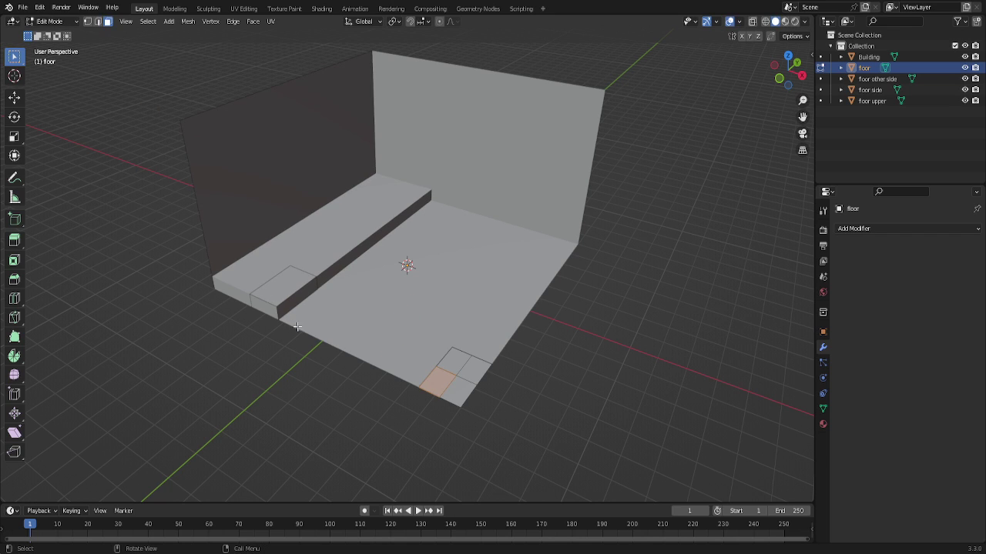
Split the next two corner tile faces loose, test-moving and cancelling each.
click(451, 364)
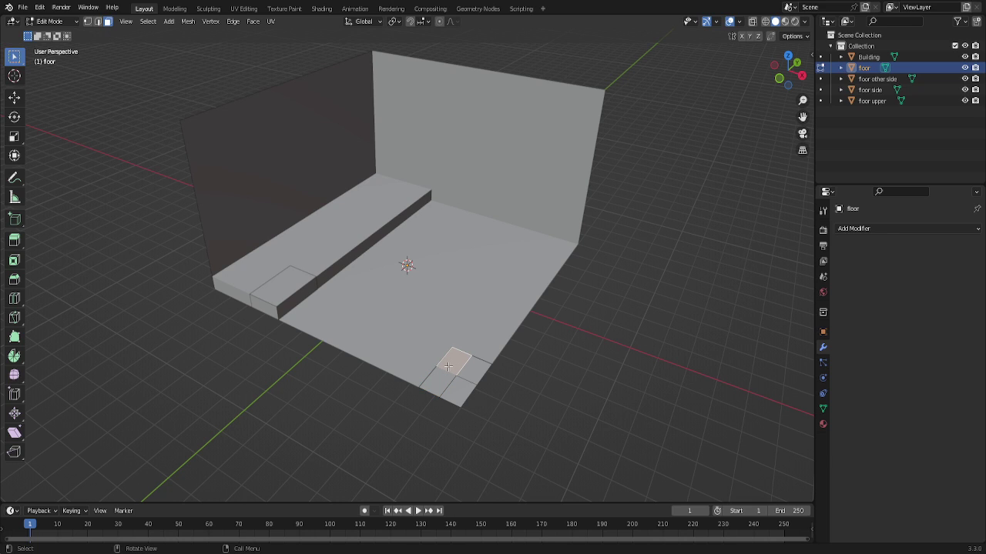
key(alt+m)
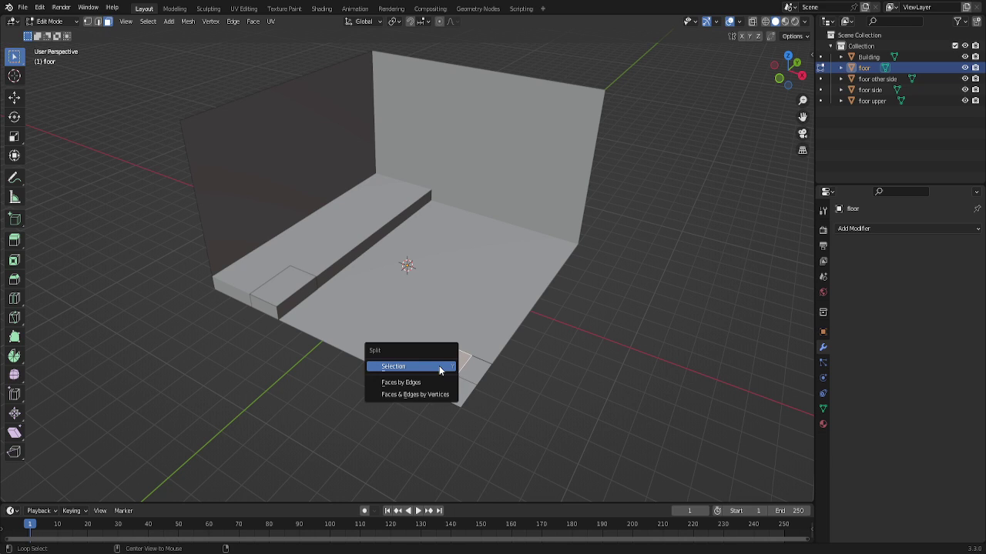
click(440, 365)
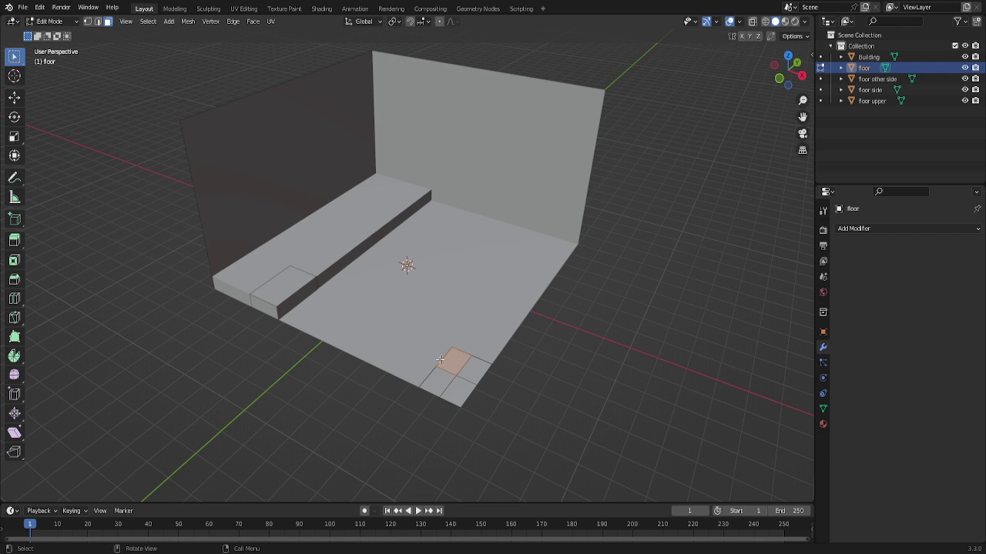
key(g)
right_click(457, 331)
click(474, 372)
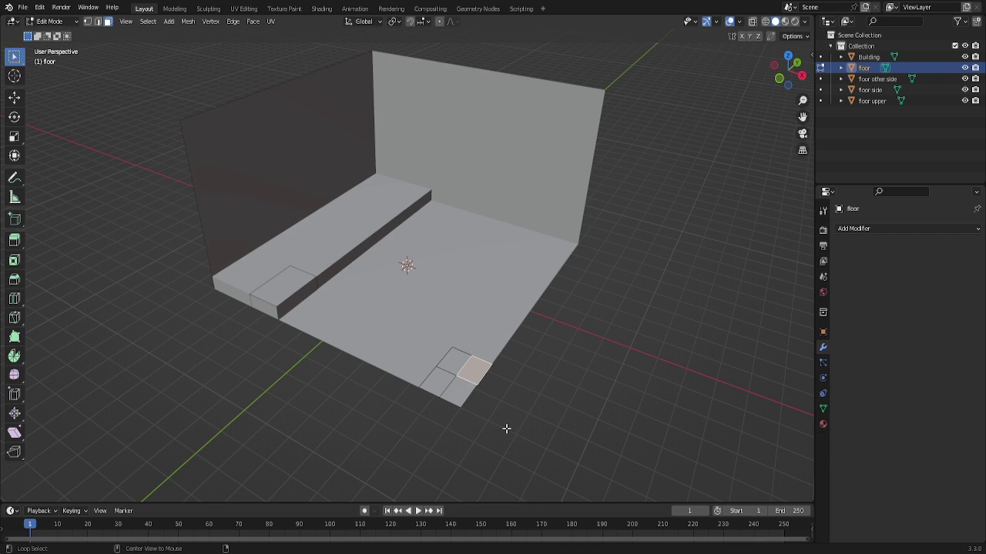
key(alt+m)
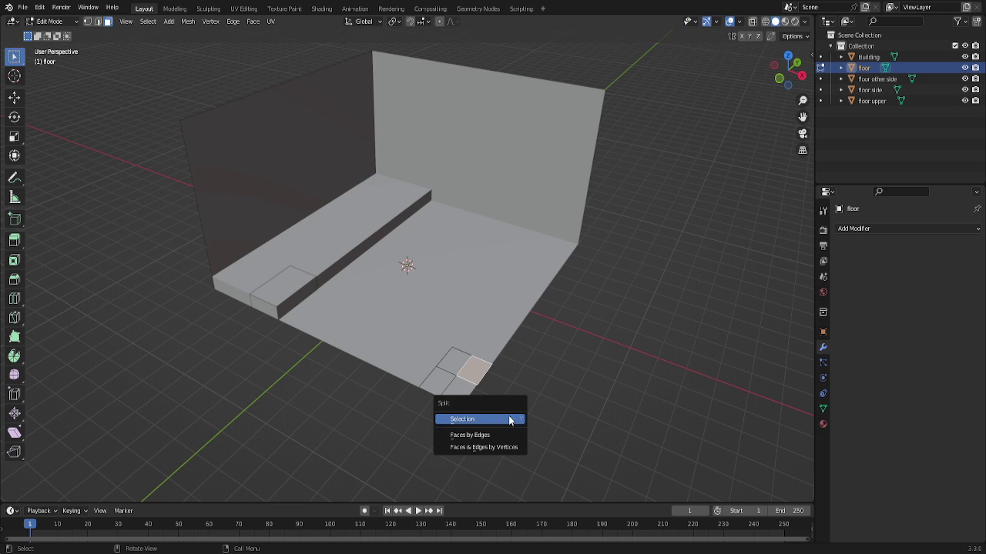
click(508, 414)
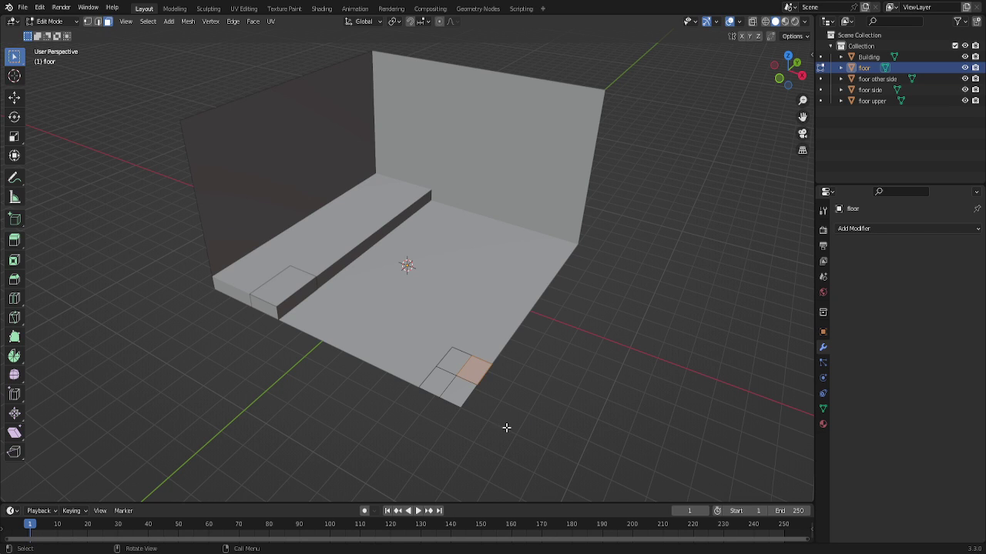
key(g)
right_click(513, 360)
Select all four linked corner tiles and delete the floor's Bevel modifier.
key(ctrl+l)
click(847, 228)
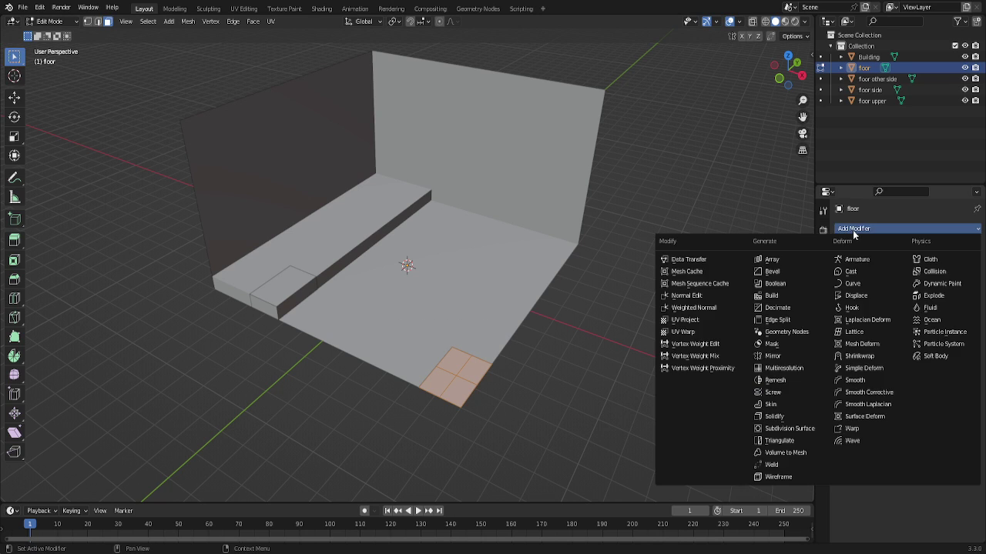
click(778, 271)
scroll(658, 343, up, 2)
scroll(655, 350, up, 1)
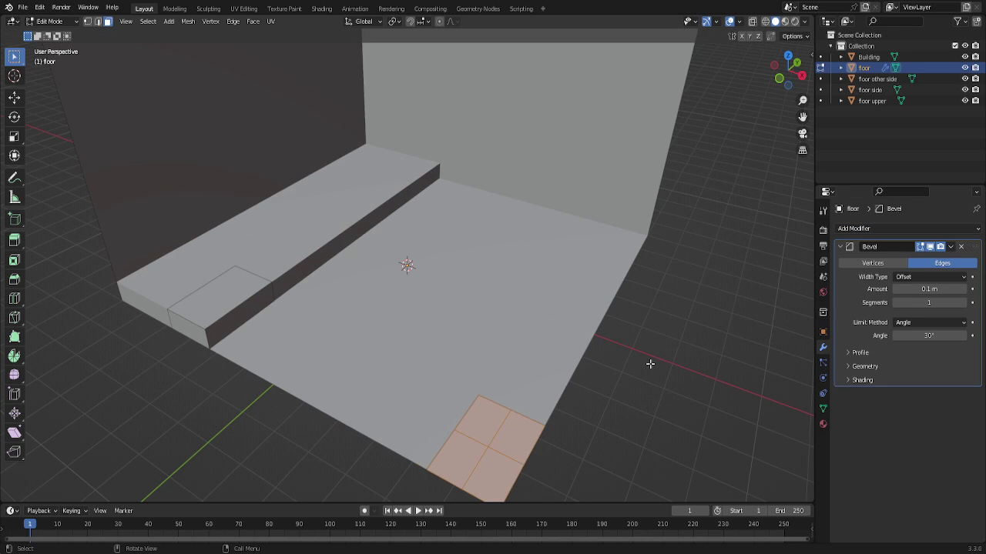
scroll(647, 366, down, 2)
scroll(636, 375, up, 1)
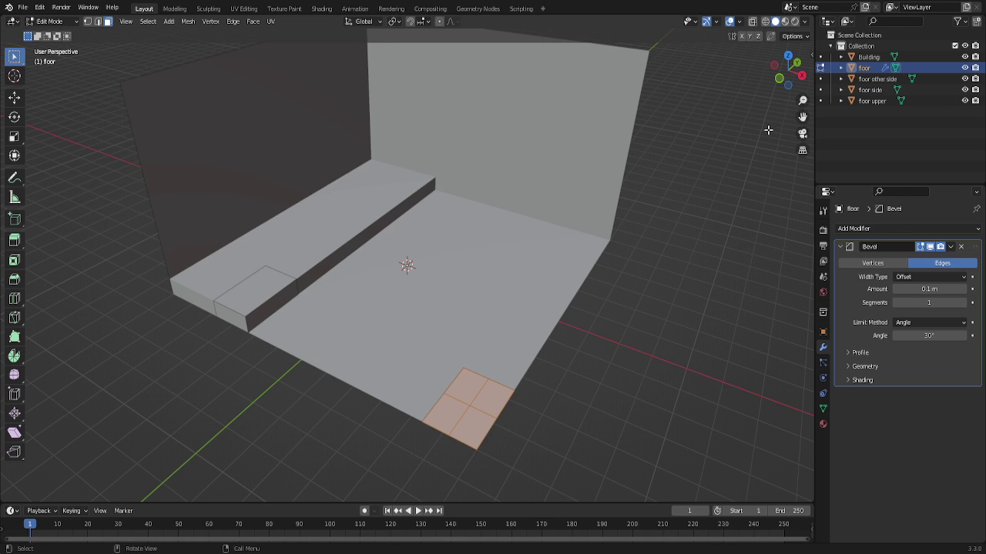
drag(787, 71, 801, 85)
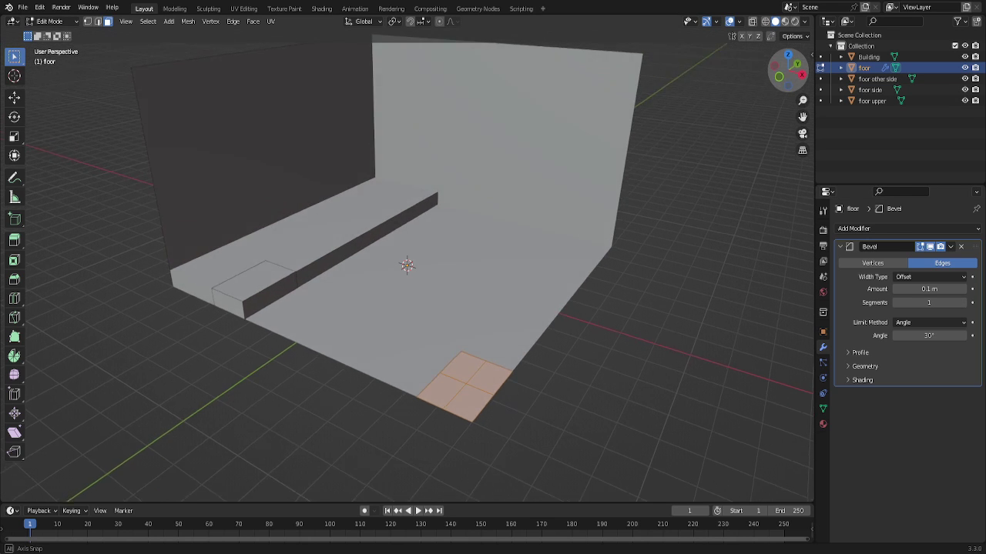
click(960, 247)
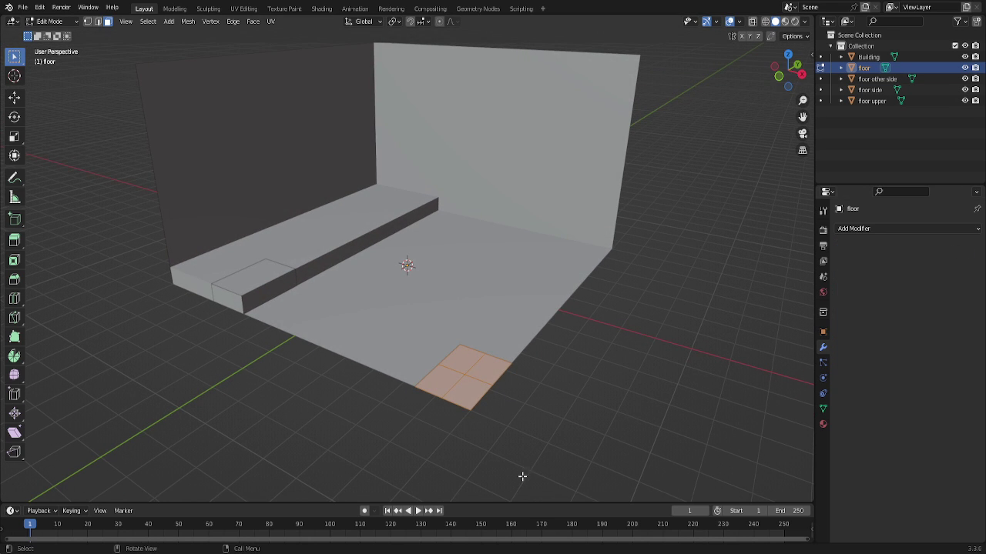
Extrude the four corner tiles upward about 0.19 m into a thick block.
key(e)
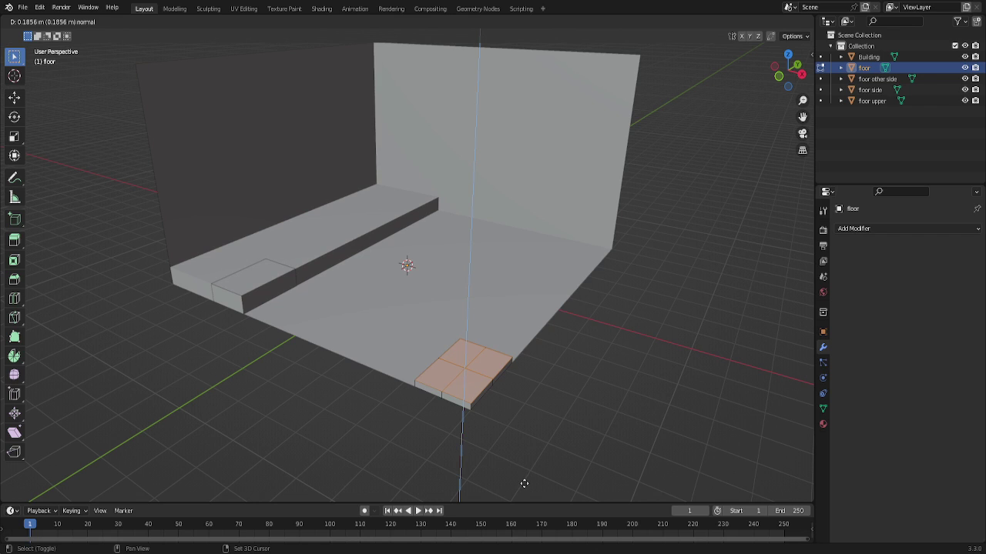
click(524, 483)
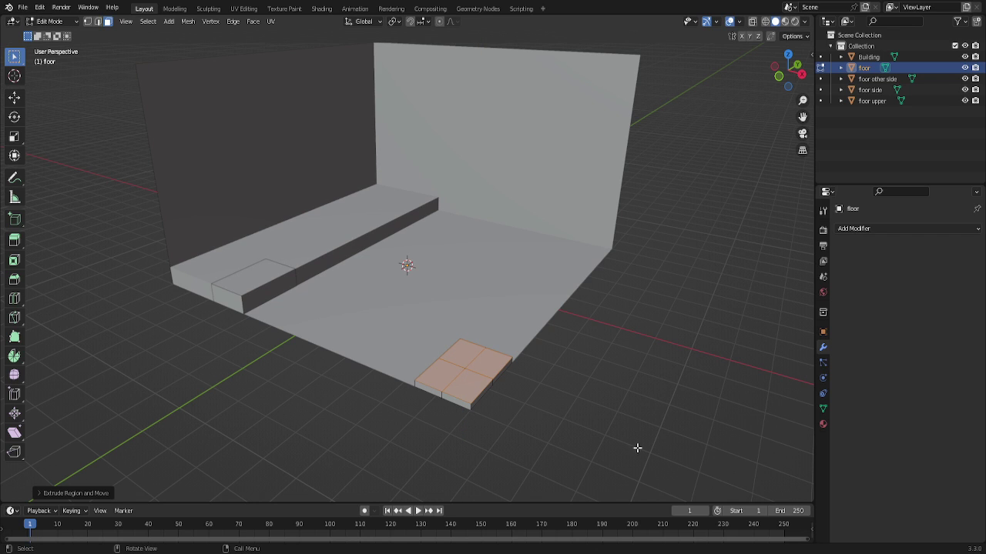
Select the whole block and add a Bevel modifier with 2 segments and 0.02 m amount.
key(a)
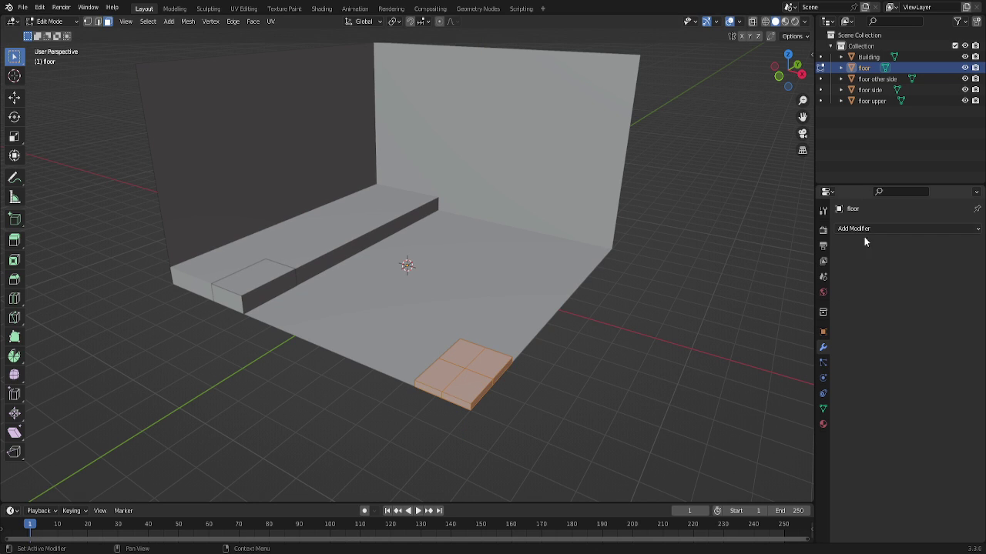
click(866, 229)
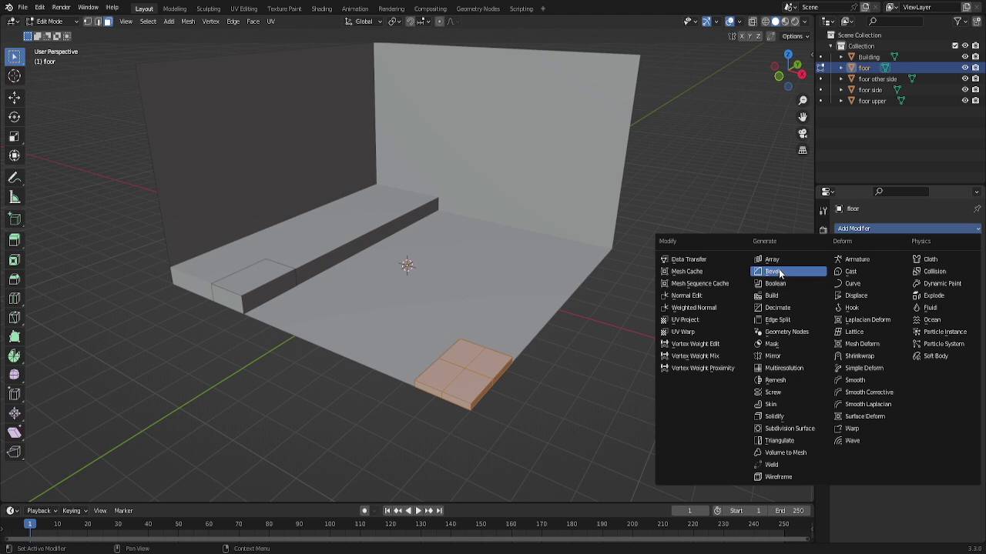
click(778, 270)
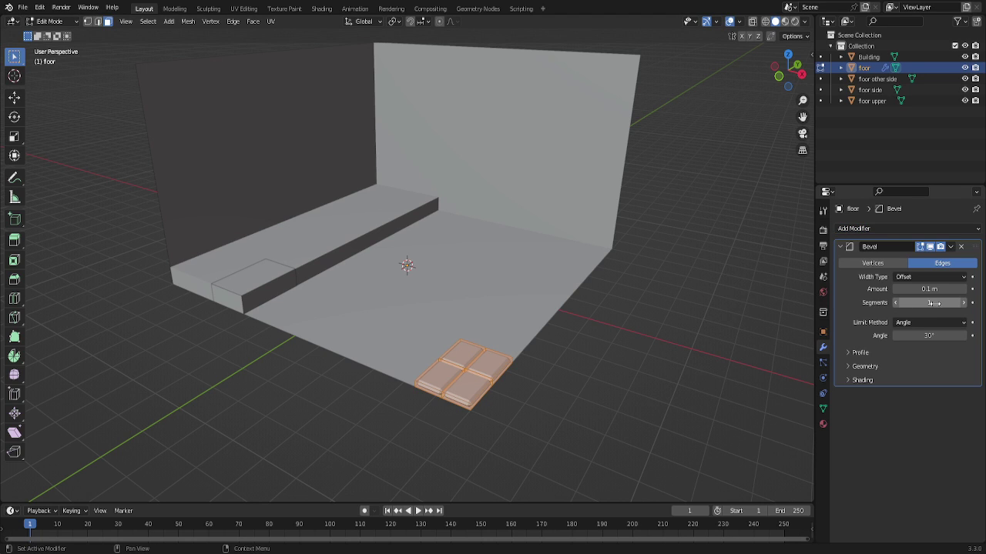
click(958, 303)
click(935, 290)
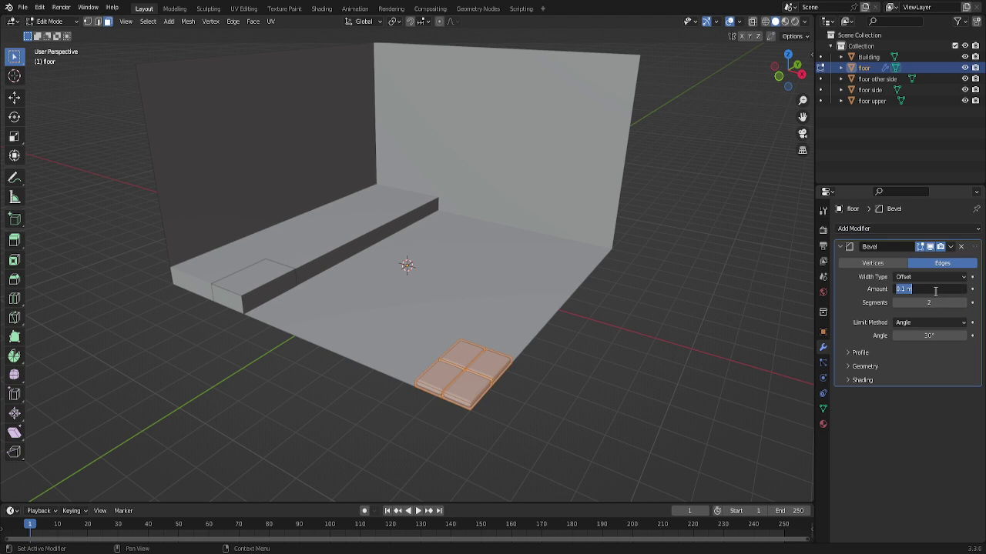
key(BackSpace)
text(.0)
text(2)
key(Return)
Inspect the bevelled block up close and try a wider 0.03 m amount.
scroll(615, 404, up, 4)
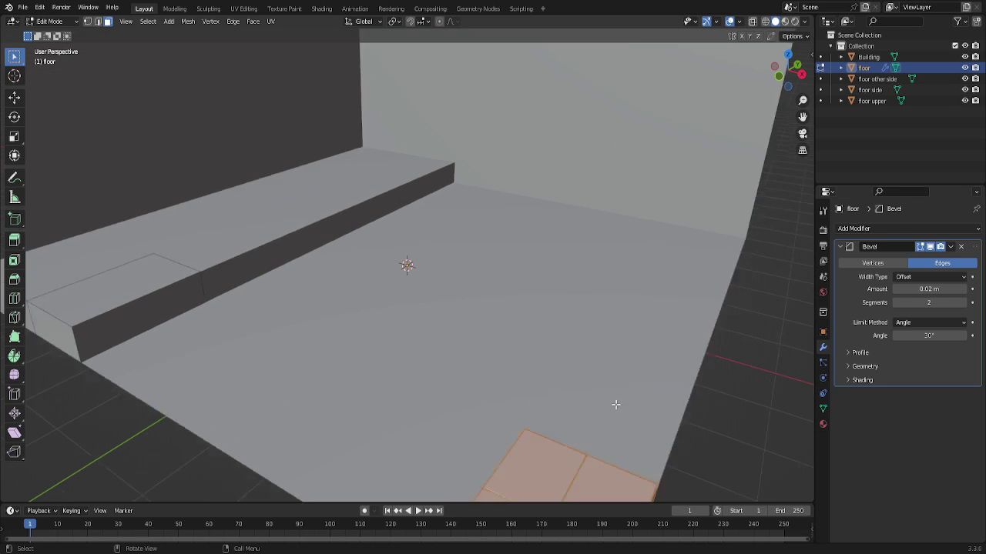
scroll(615, 404, up, 2)
drag(803, 116, 770, 16)
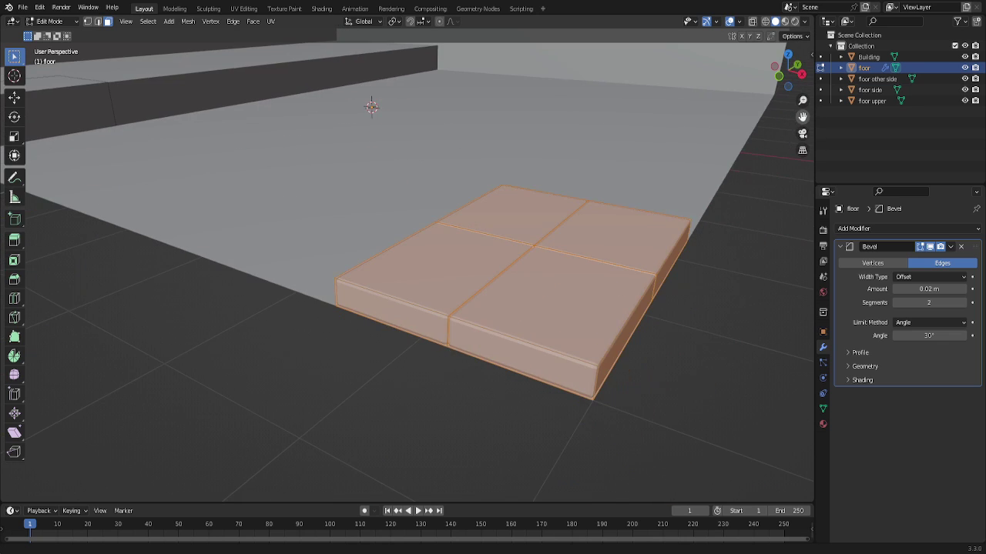
scroll(658, 389, up, 3)
scroll(658, 385, down, 3)
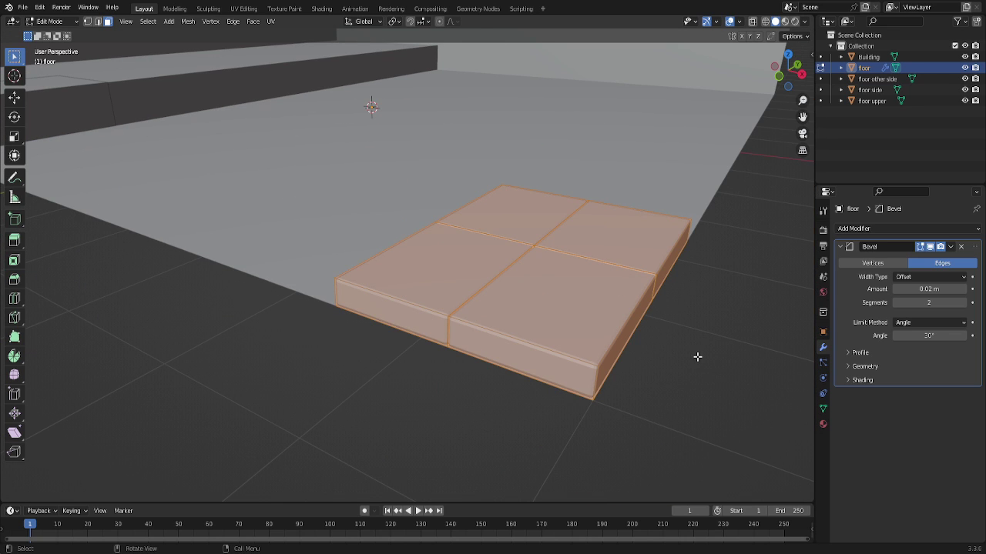
click(704, 382)
scroll(704, 383, up, 3)
scroll(705, 385, down, 3)
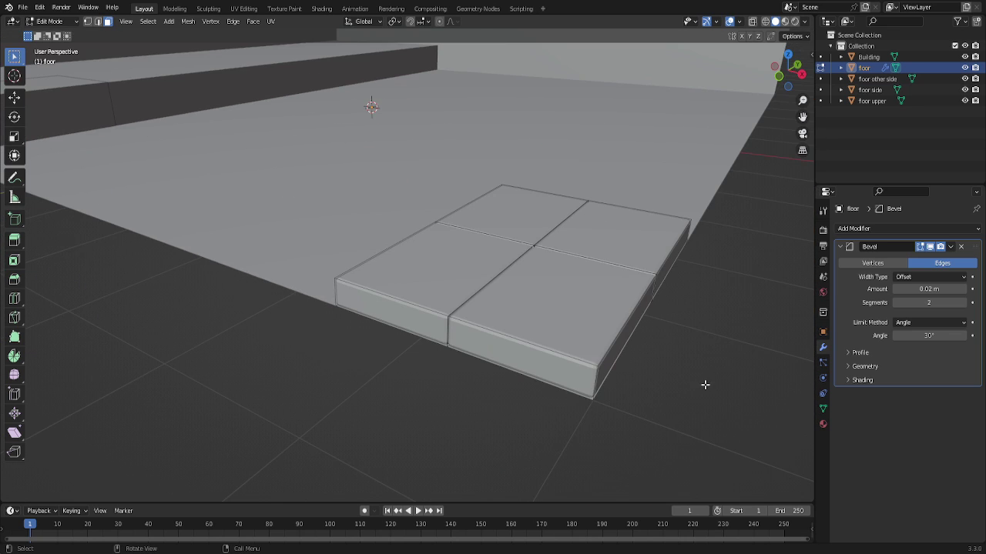
drag(898, 289, 916, 289)
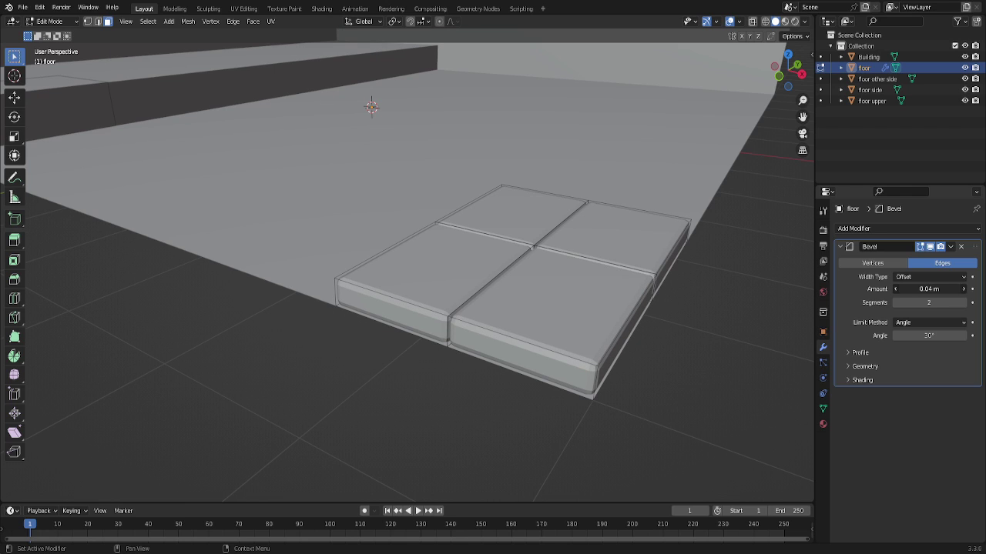
click(917, 289)
text(.03)
key(Return)
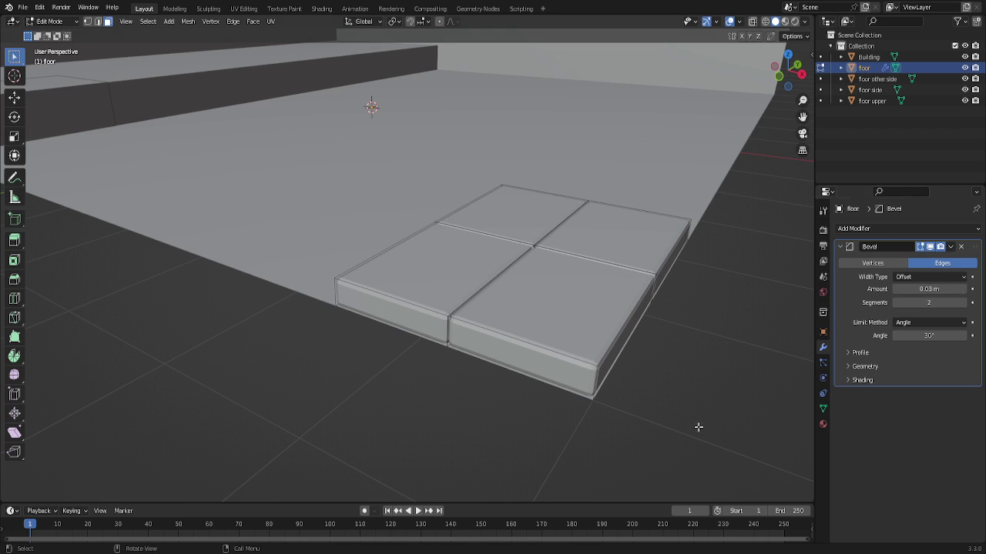
Return to Object Mode and set the bevel amount back to 0.02 m.
scroll(695, 422, up, 3)
scroll(696, 423, down, 3)
scroll(653, 406, down, 2)
scroll(649, 405, up, 2)
scroll(643, 405, down, 5)
drag(777, 90, 715, 161)
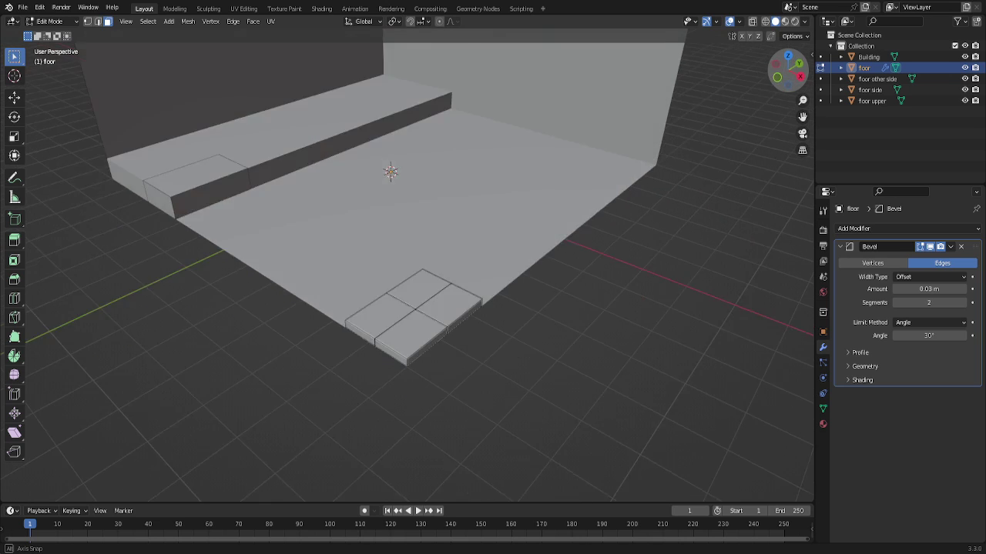
scroll(530, 375, up, 2)
key(Tab)
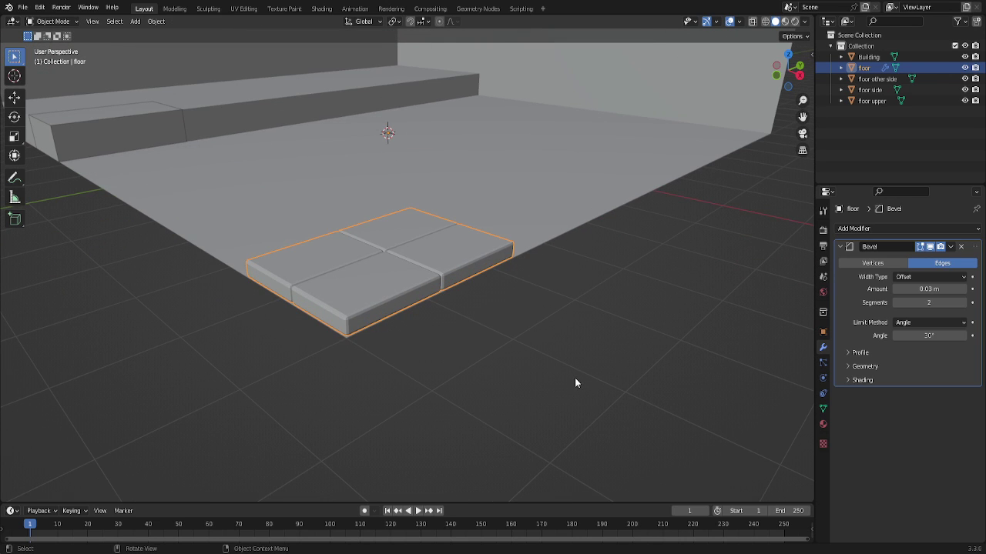
click(928, 290)
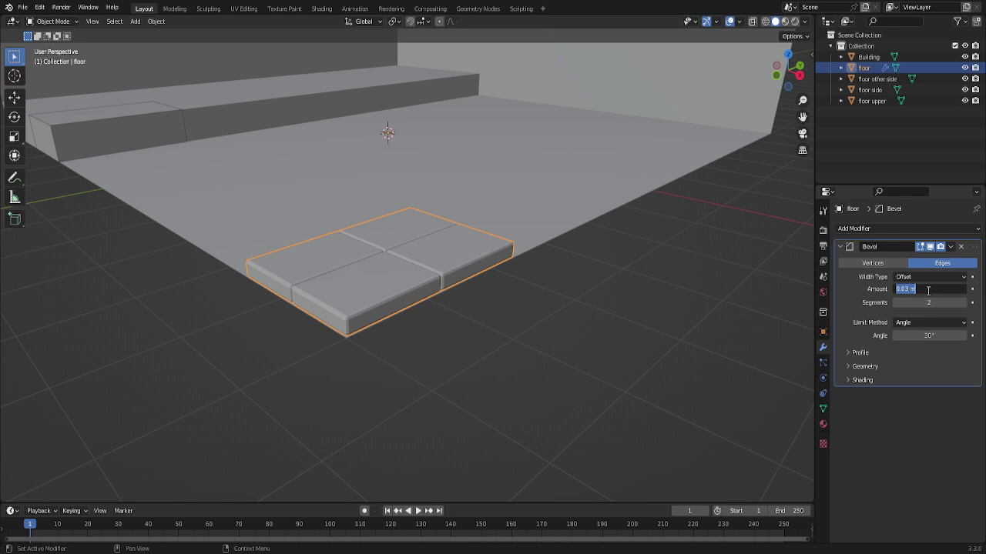
text(.02)
key(Return)
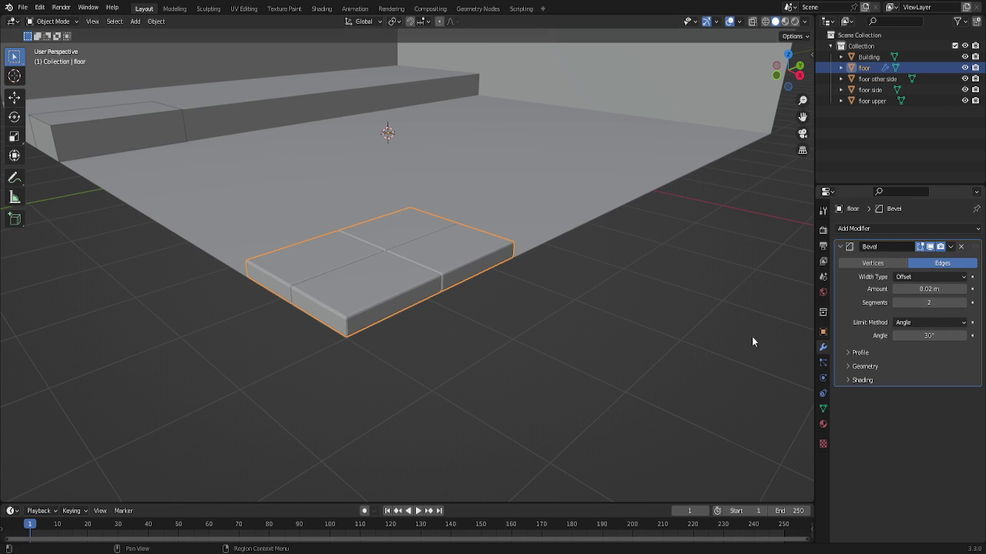
scroll(426, 344, up, 4)
scroll(424, 343, down, 5)
scroll(416, 398, down, 3)
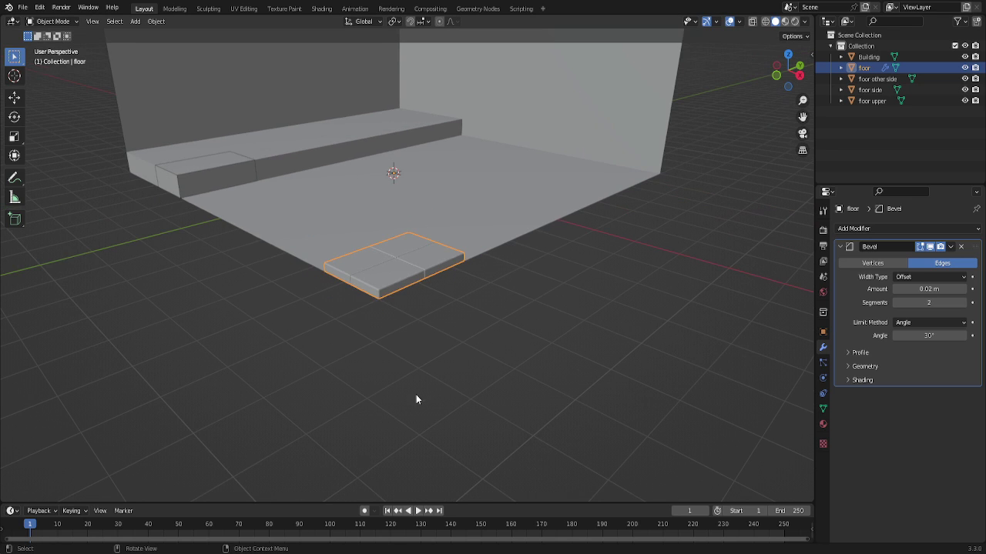
drag(778, 68, 576, 320)
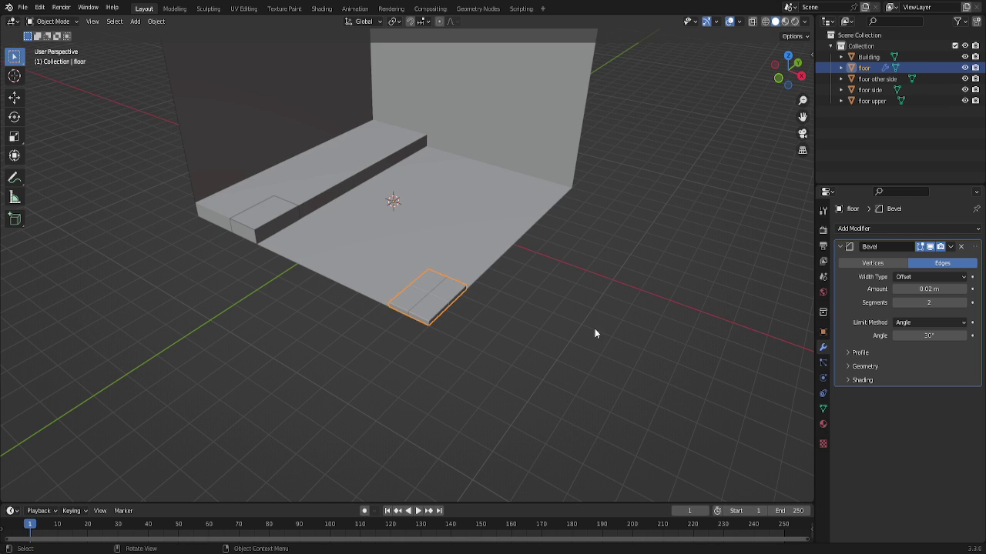
Add an Array modifier to the floor tile with relative offset X set to -1.
click(869, 228)
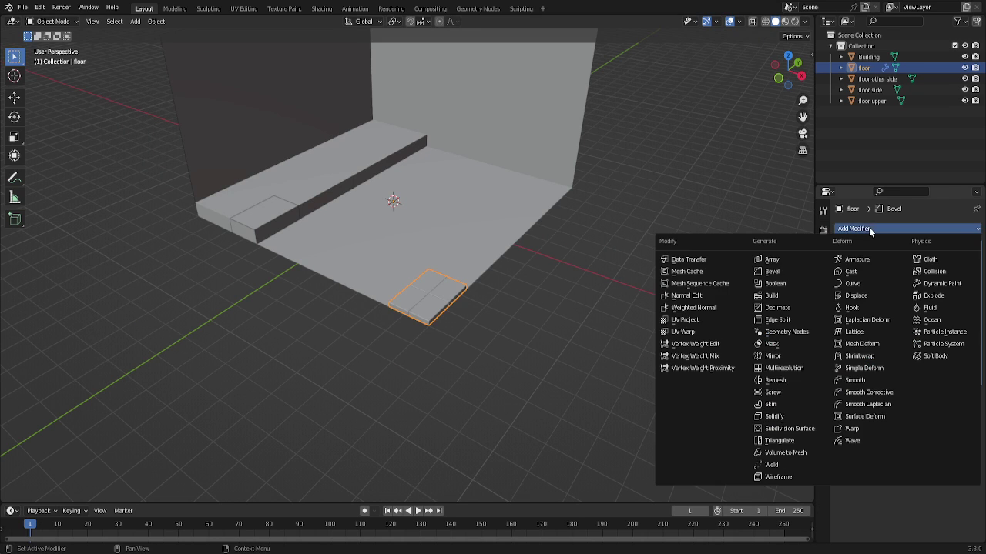
click(775, 259)
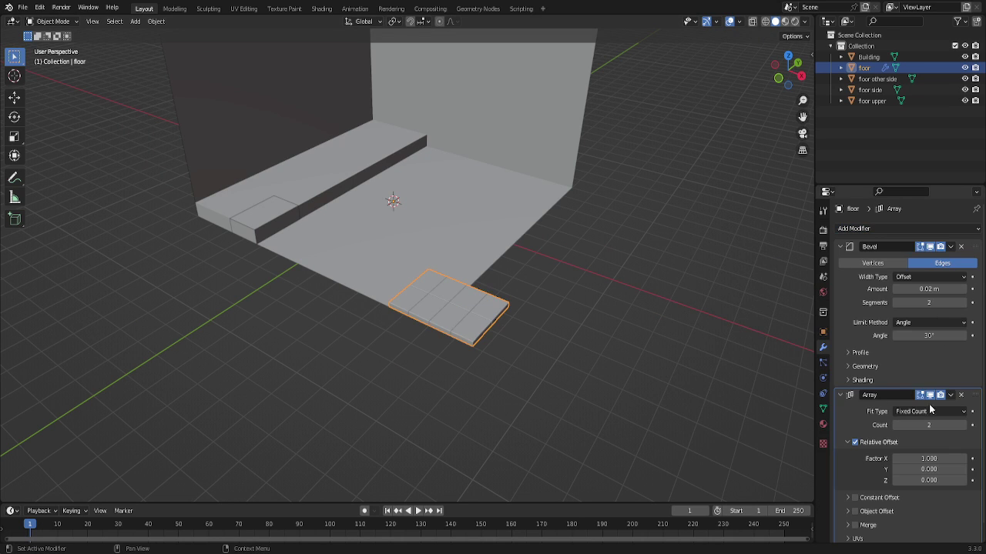
click(933, 459)
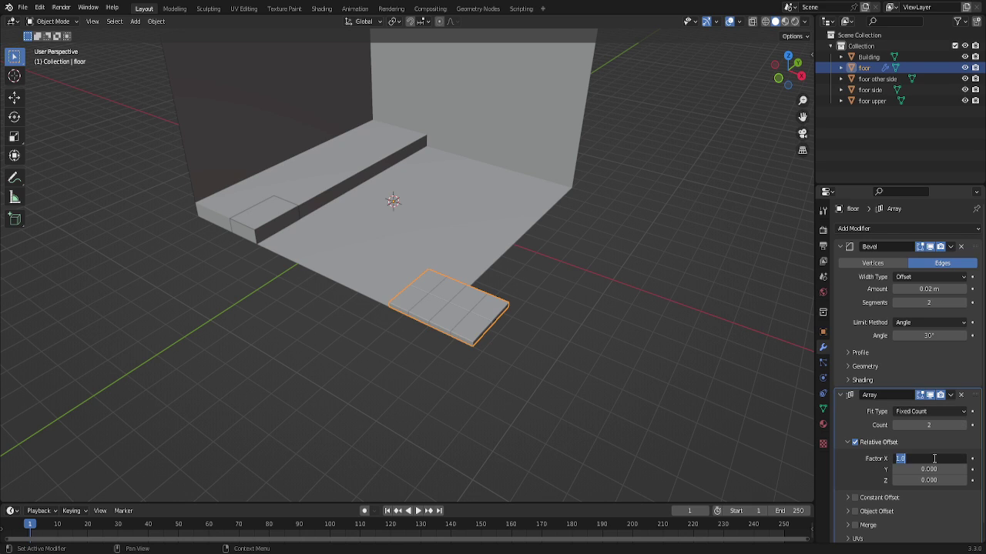
text(-1)
key(Return)
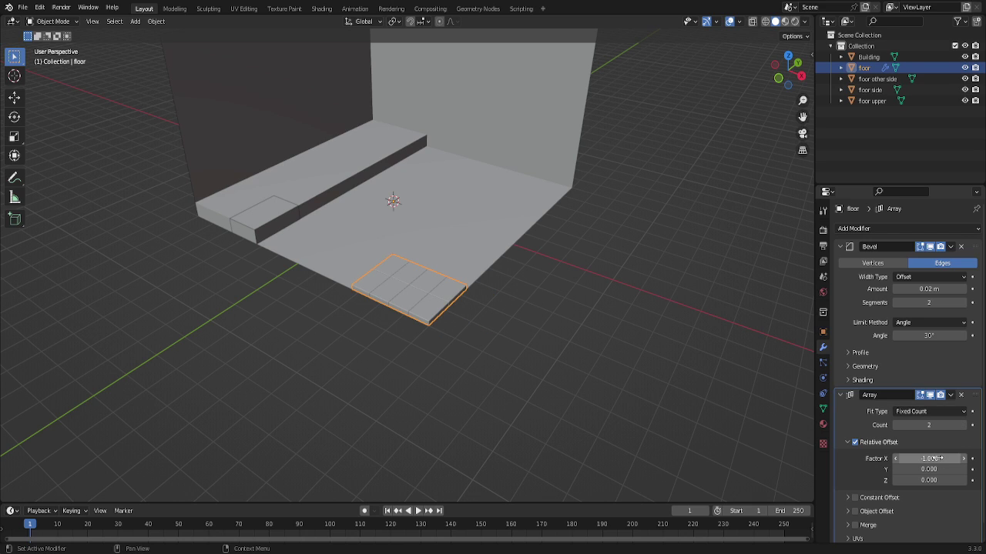
Set the array Count to 5 to form a strip of five tiles.
click(962, 426)
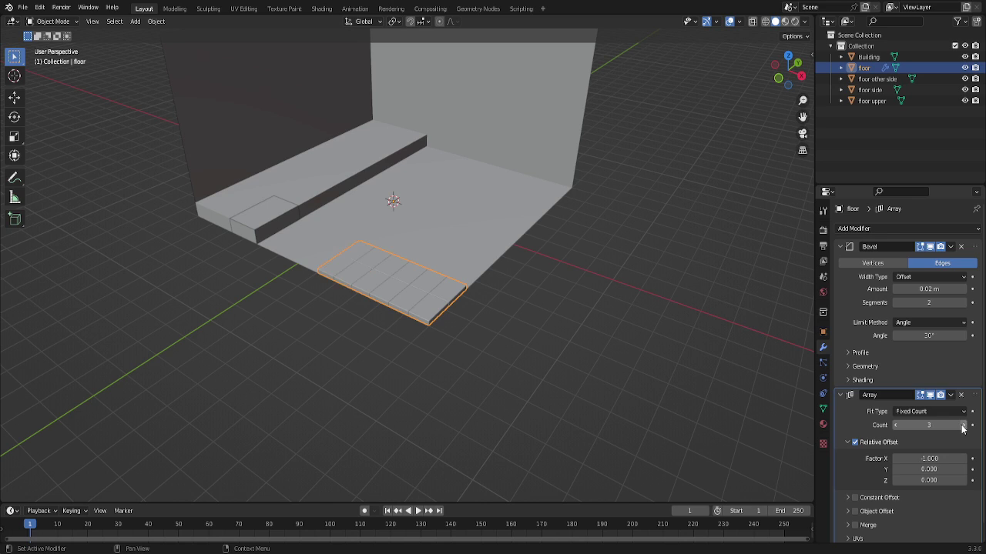
click(962, 426)
click(962, 425)
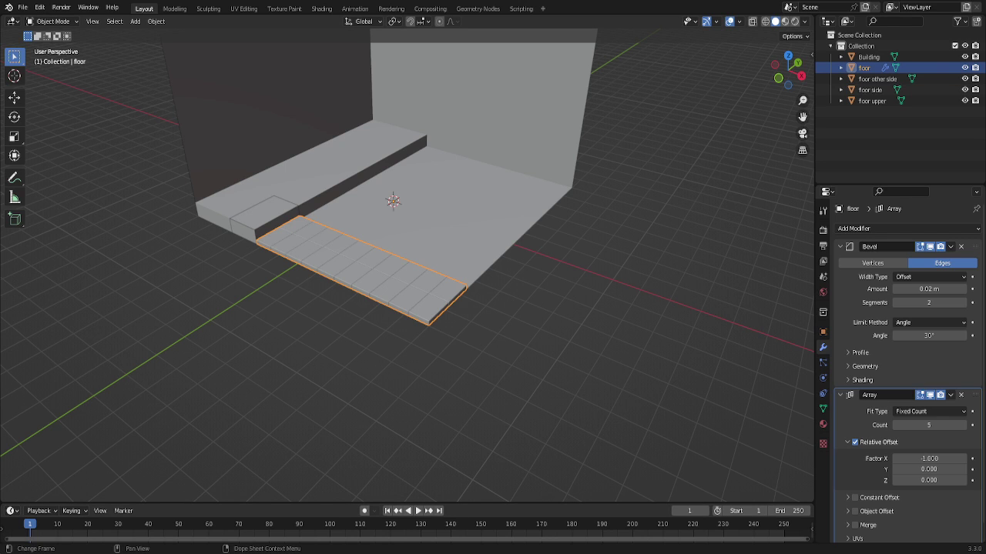
click(117, 392)
scroll(274, 385, up, 3)
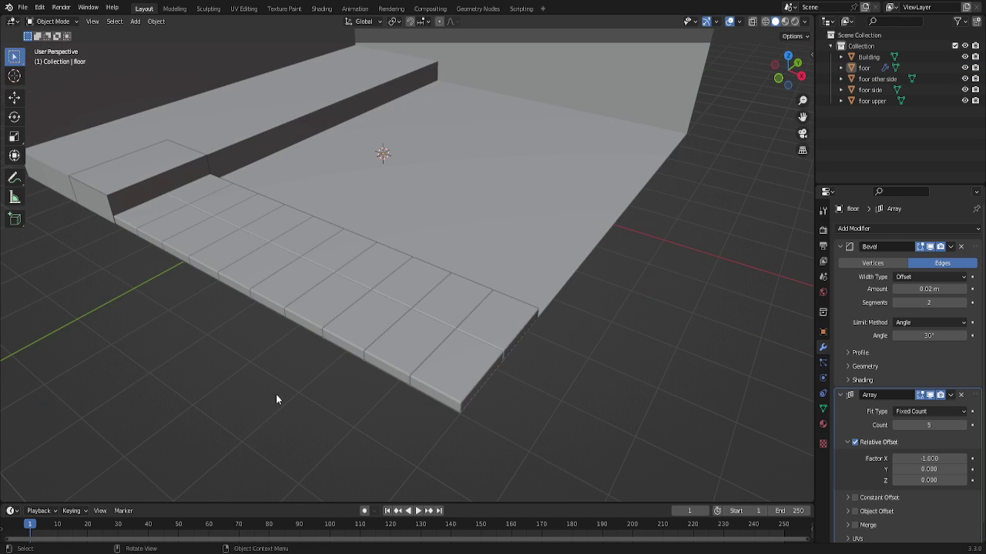
scroll(273, 405, down, 2)
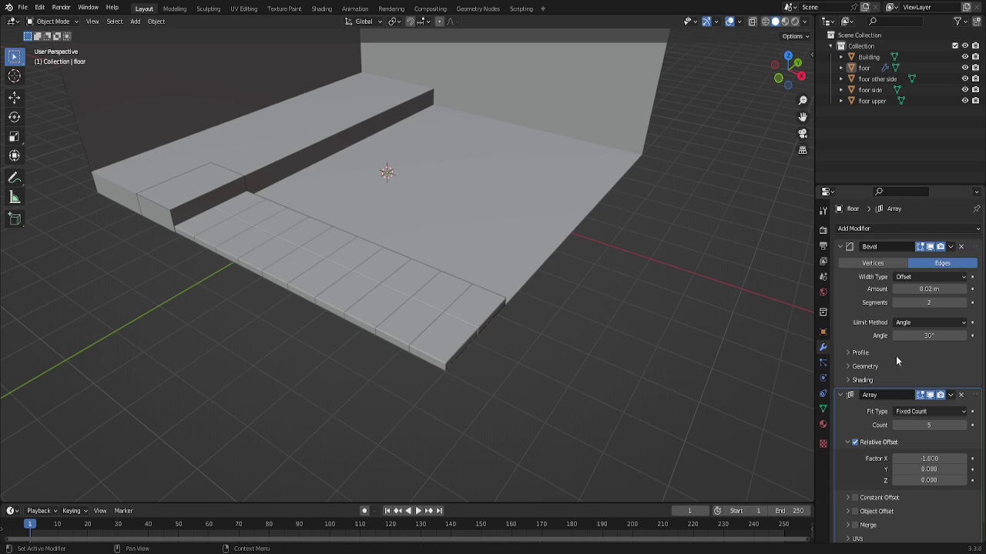
click(894, 425)
click(963, 425)
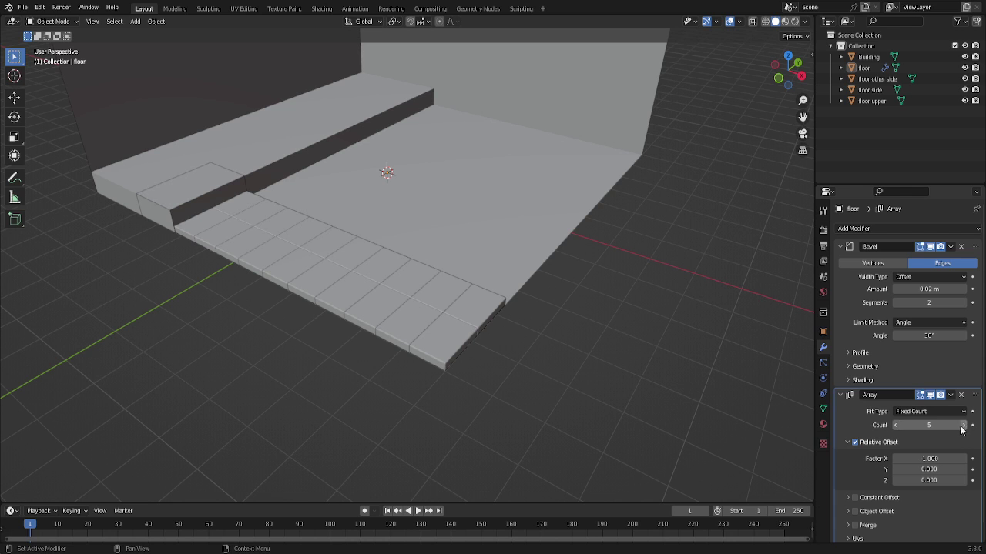
Inspect the tile strip in wireframe, then return to solid shading and orbit around it.
click(765, 22)
middle_drag(585, 200, 521, 243)
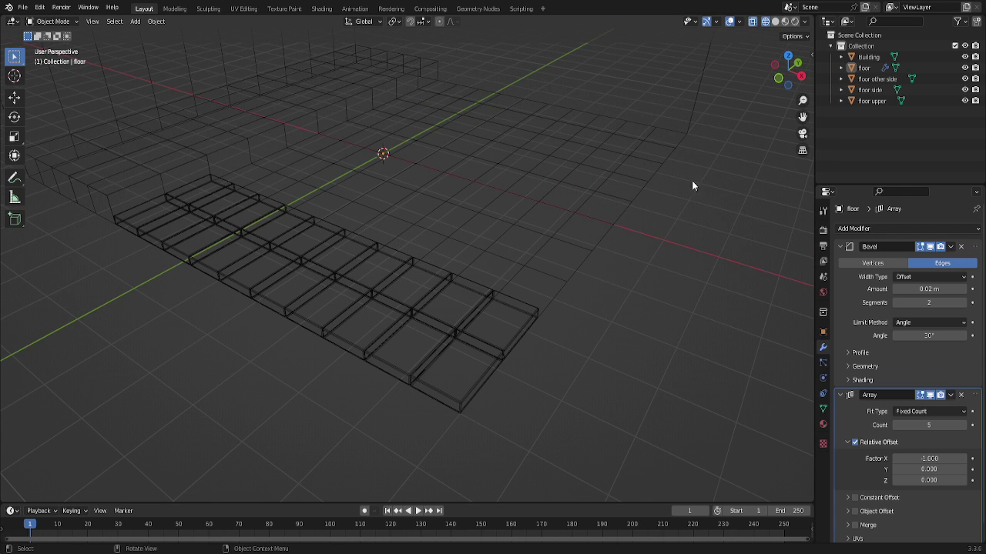
middle_drag(692, 185, 461, 185)
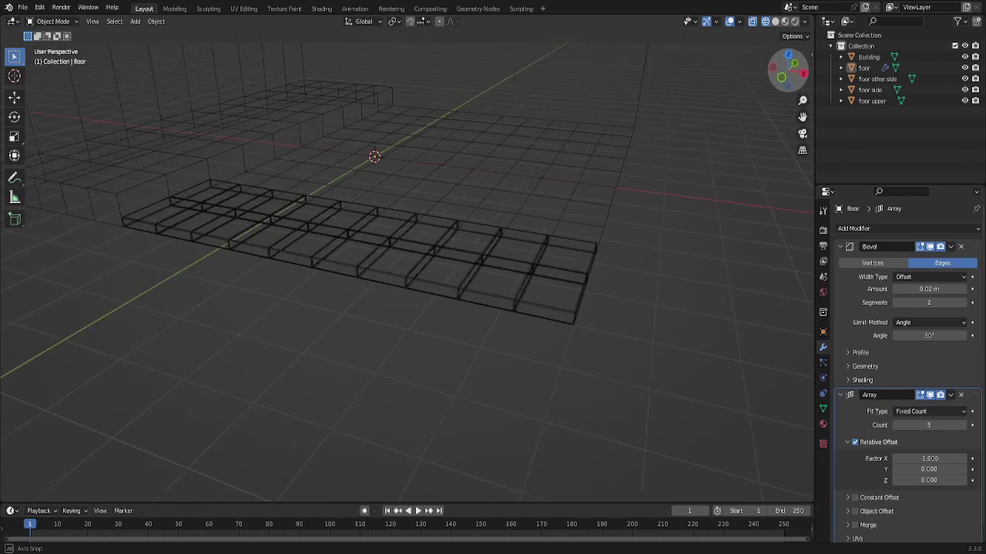
click(775, 22)
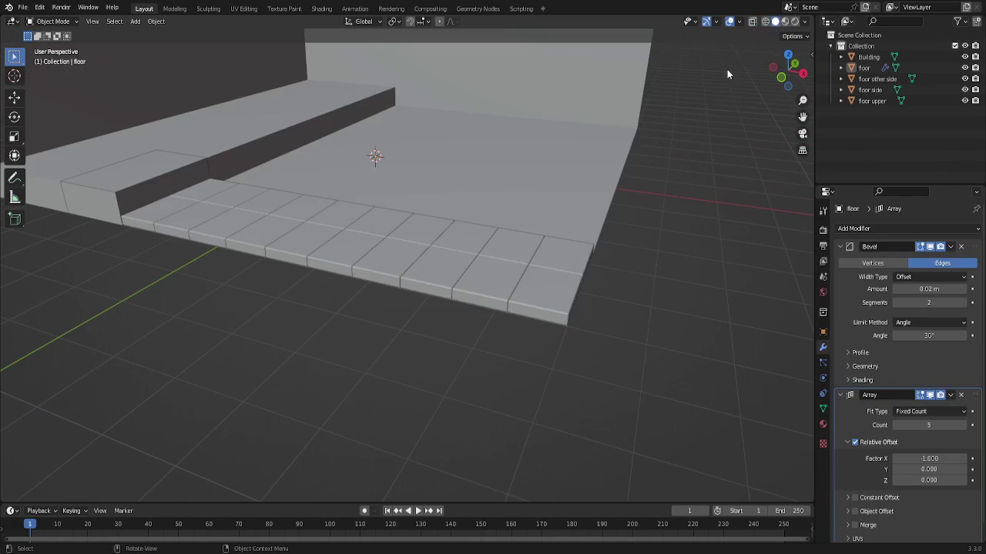
middle_drag(652, 268, 689, 312)
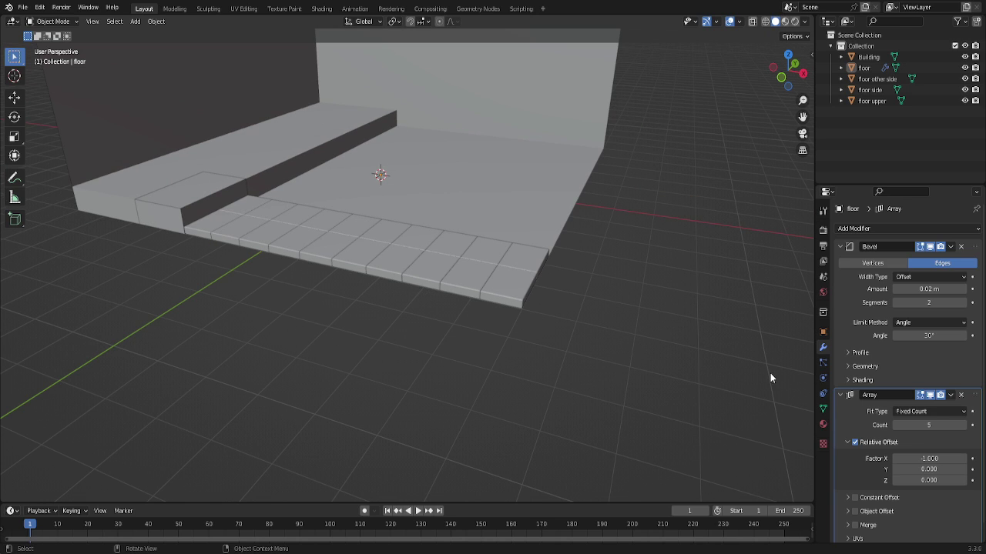
middle_drag(651, 306, 648, 300)
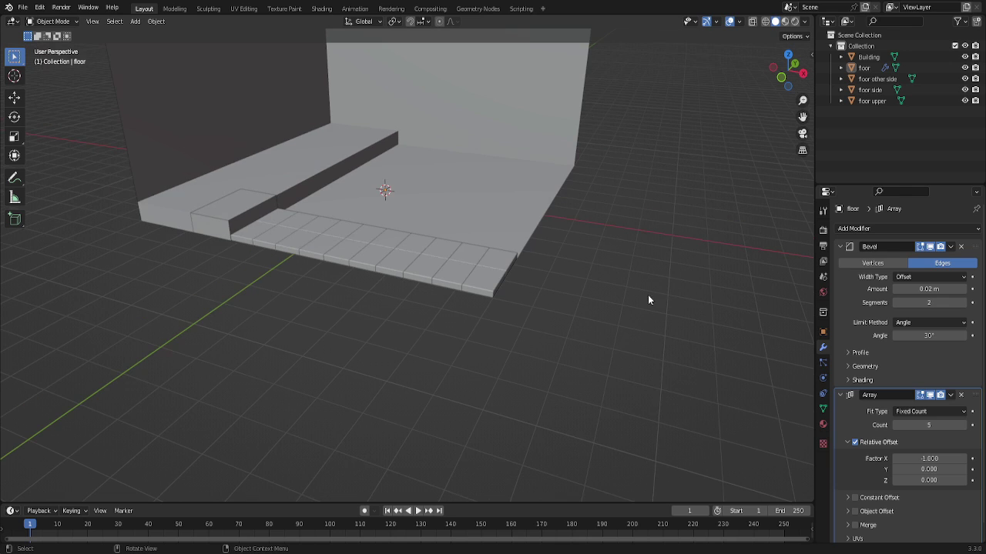
drag(769, 77, 526, 332)
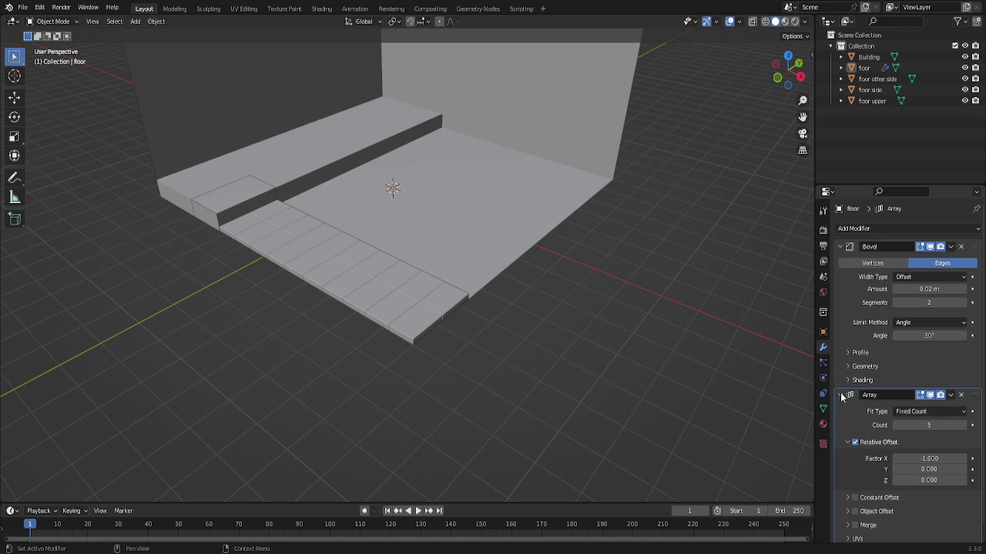
Rename the first Array modifier to 'Array x'.
click(873, 397)
click(885, 398)
text(x)
click(877, 227)
Add a second Array modifier with relative offset X 0 and Y 1.
click(873, 227)
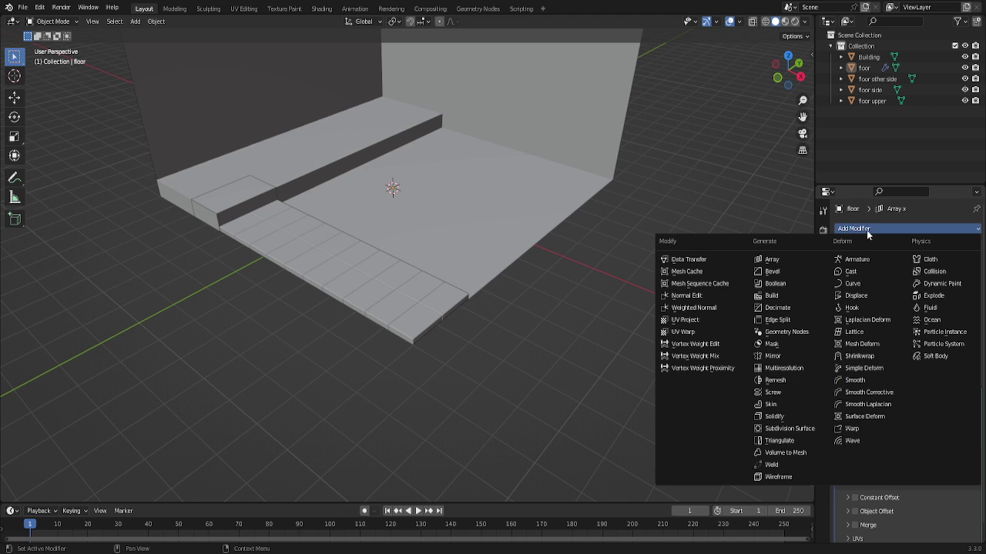
click(781, 268)
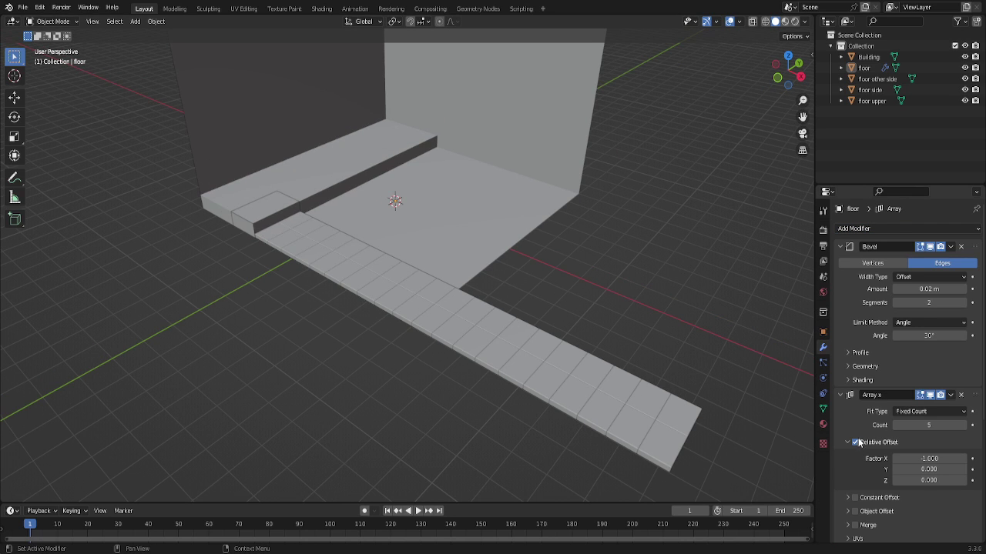
scroll(858, 447, down, 2)
scroll(856, 432, down, 2)
scroll(853, 442, down, 1)
scroll(853, 441, down, 1)
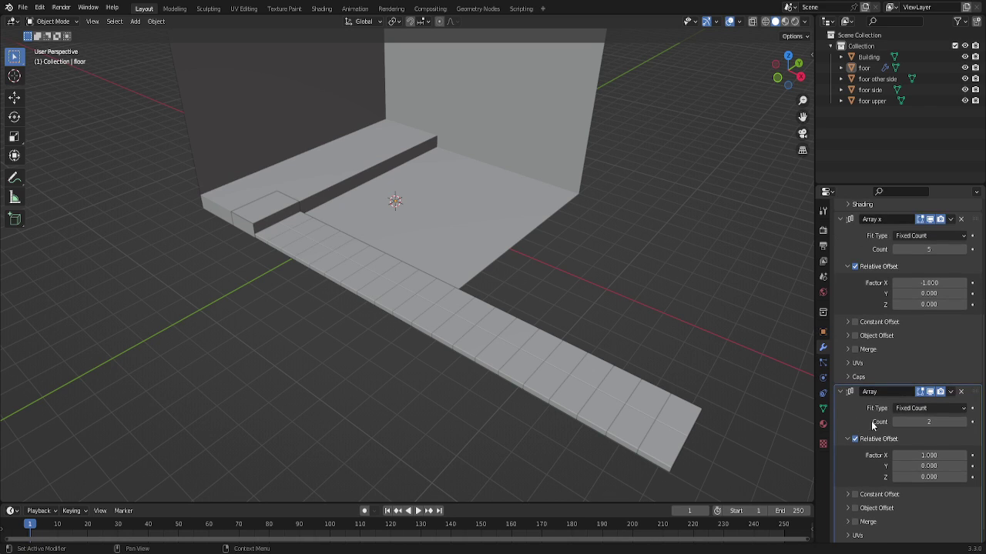
click(930, 455)
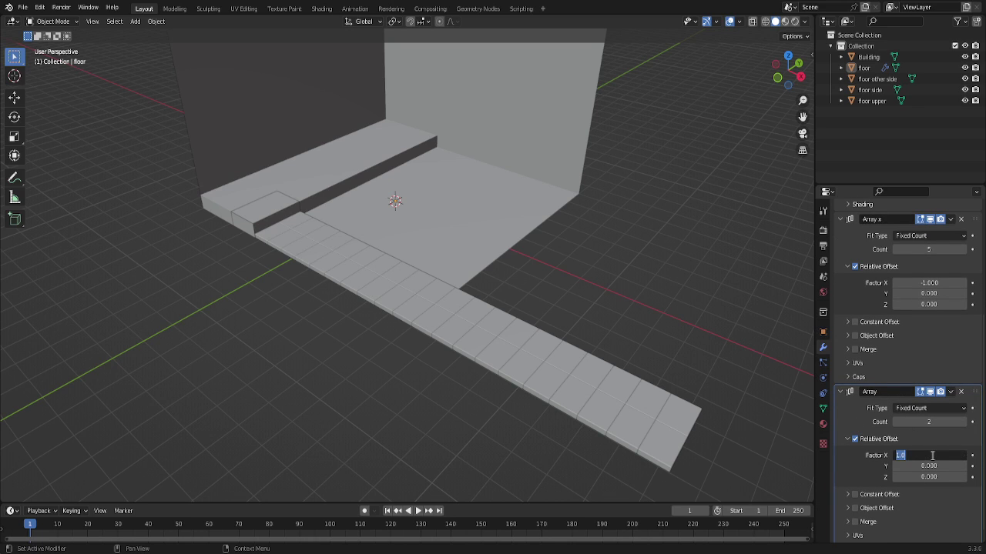
text(0)
key(Return)
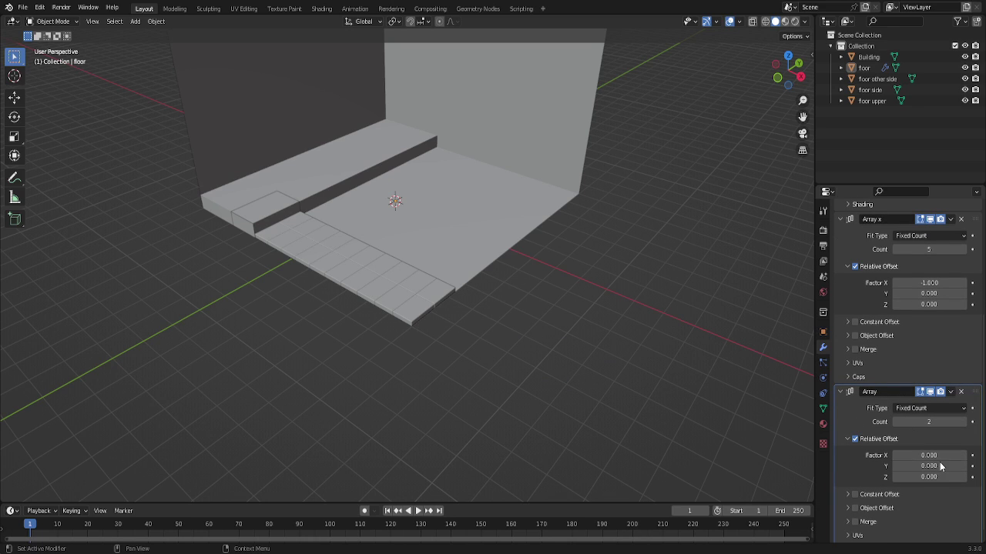
click(947, 465)
text(1)
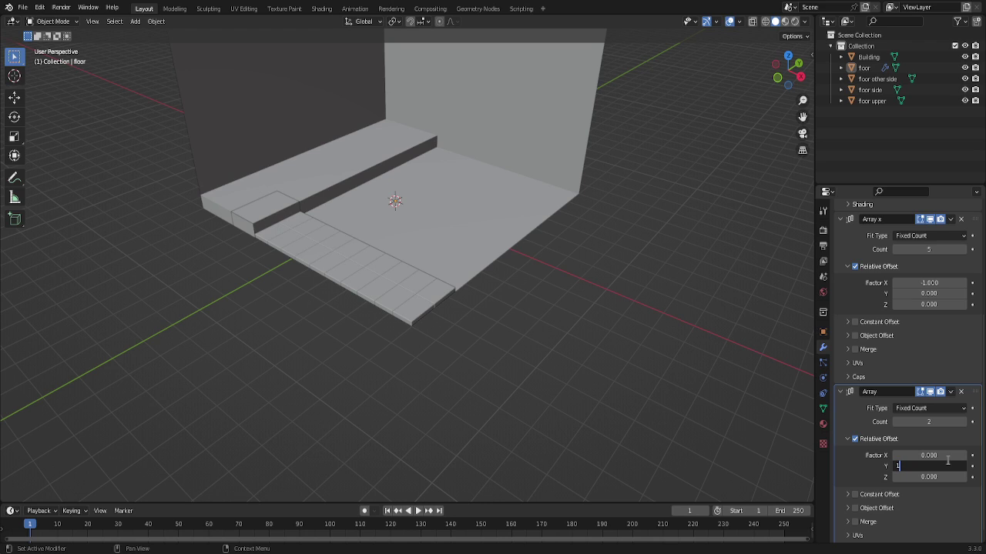
key(Return)
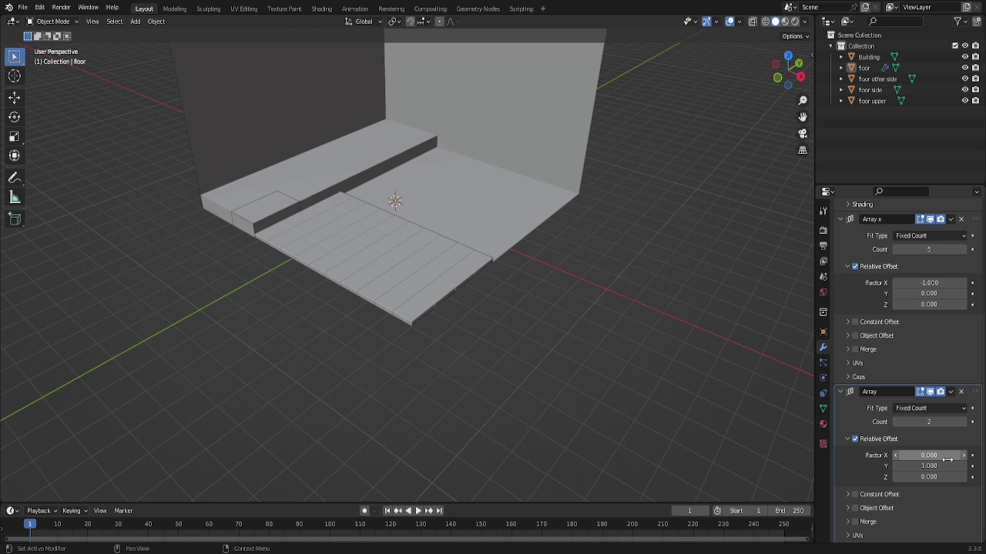
Rename the second array 'Array y' and raise its Count to 5.
double_click(893, 393)
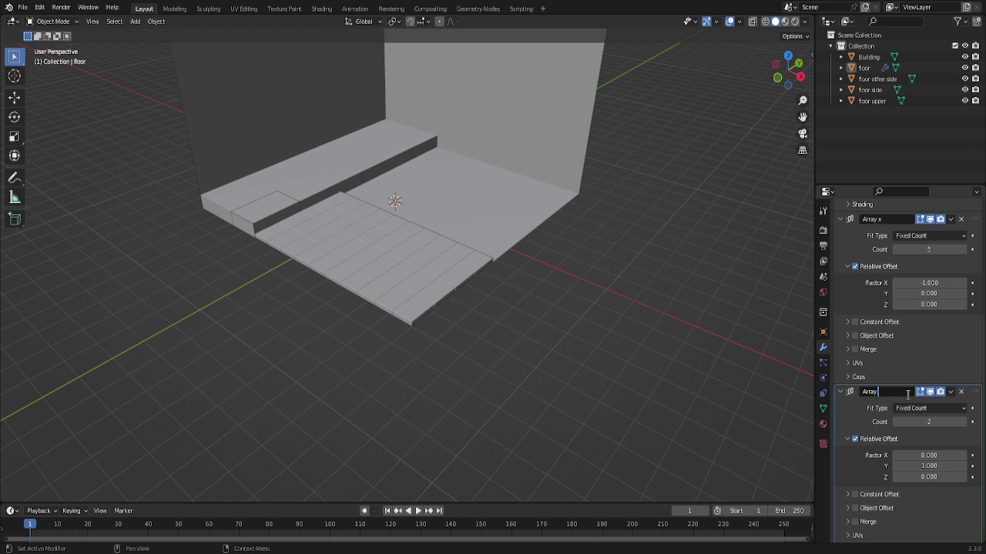
text( y)
key(Return)
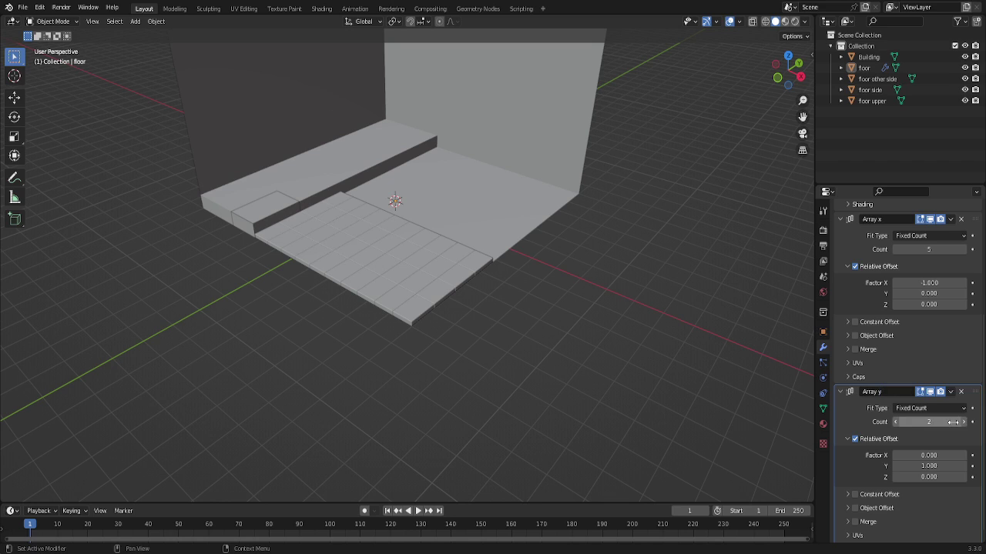
click(964, 423)
click(963, 422)
click(964, 422)
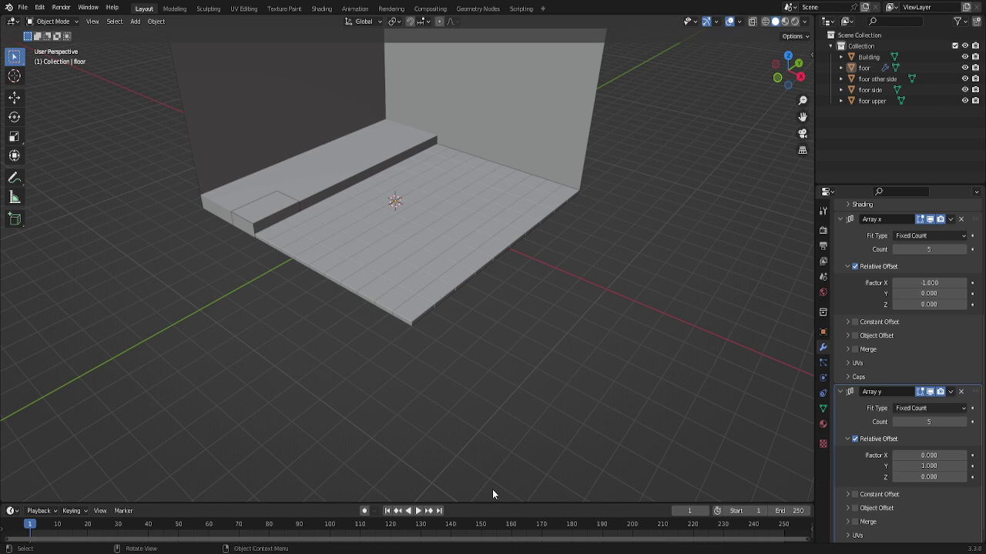
Select the 'floor side' block beside the five-by-five tiled floor.
scroll(465, 373, up, 3)
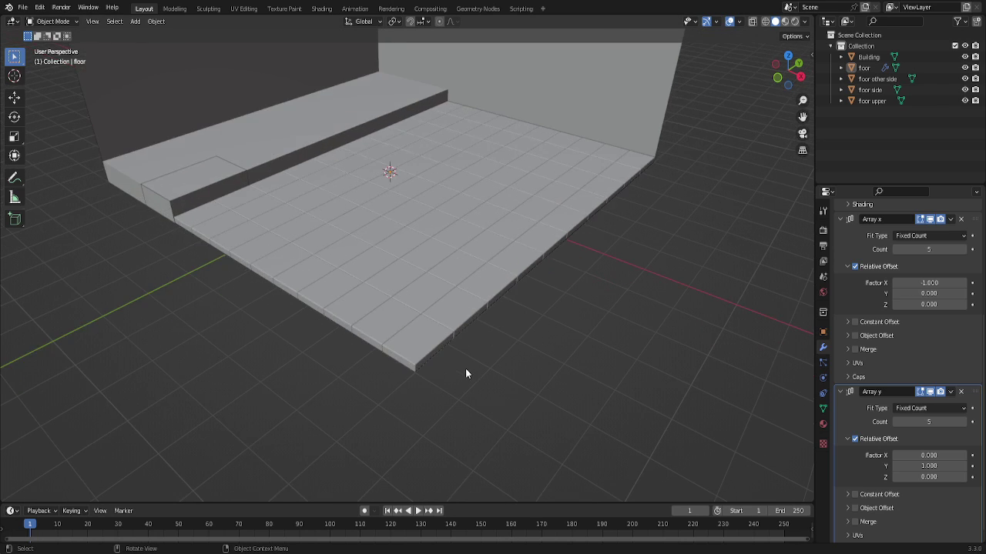
scroll(463, 377, down, 2)
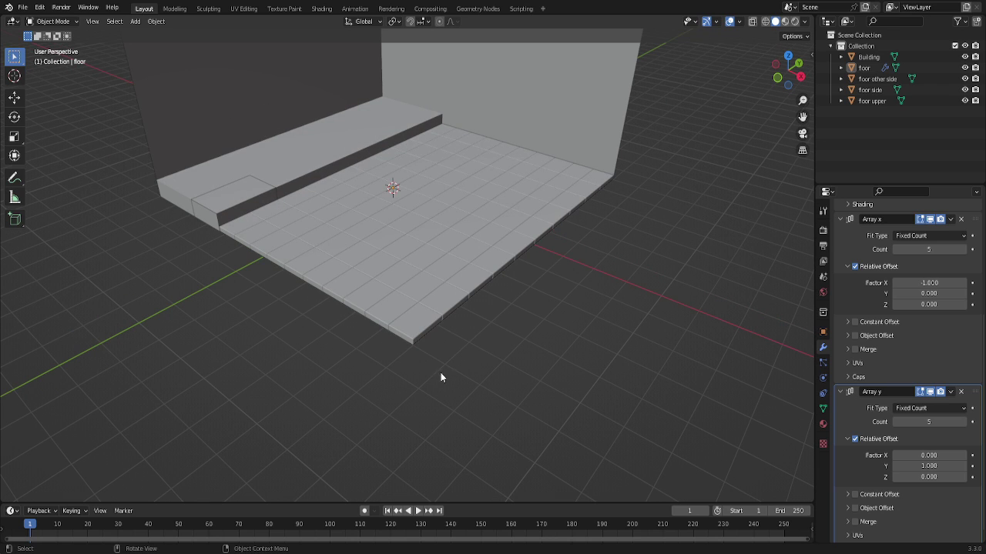
scroll(445, 377, up, 2)
scroll(454, 378, down, 1)
scroll(461, 378, down, 1)
drag(787, 69, 774, 72)
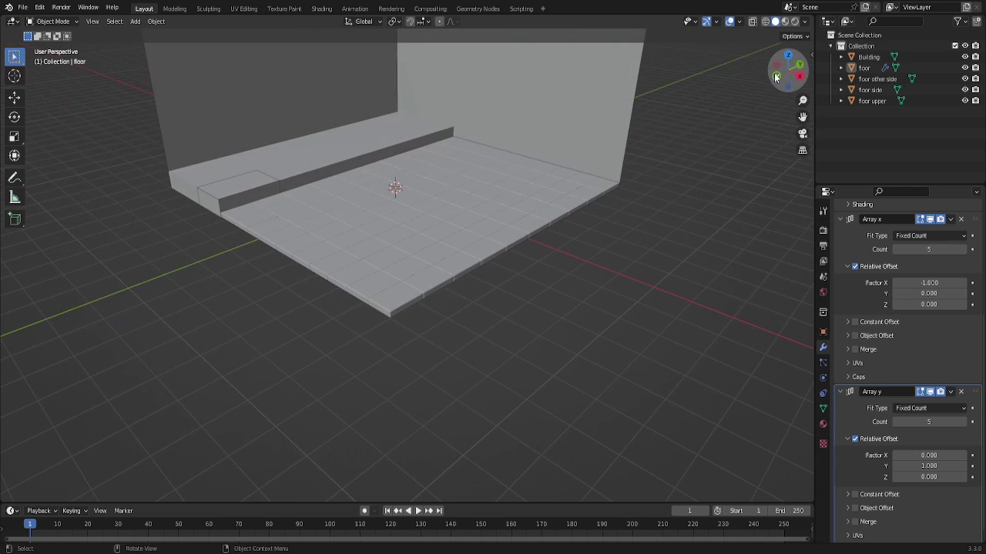
click(248, 199)
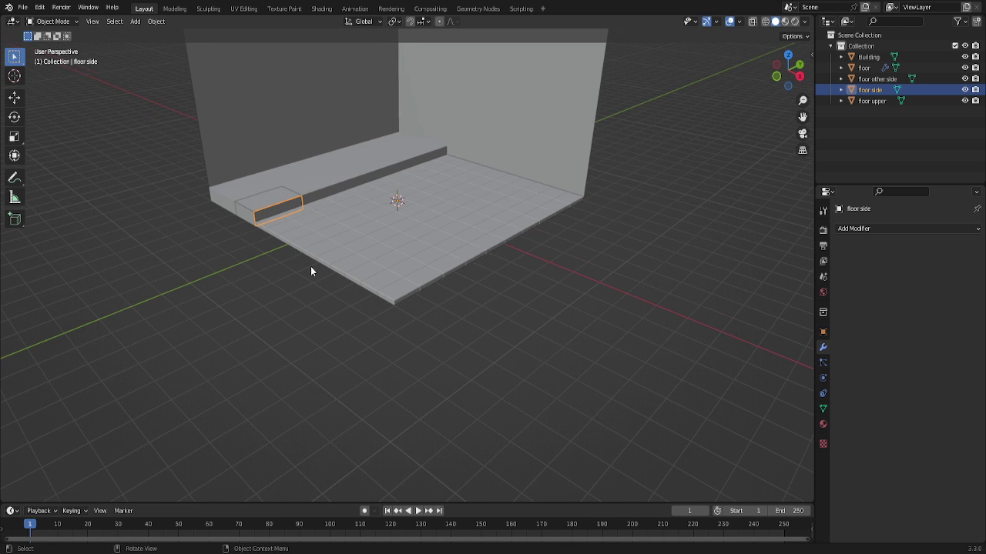
drag(786, 86, 345, 297)
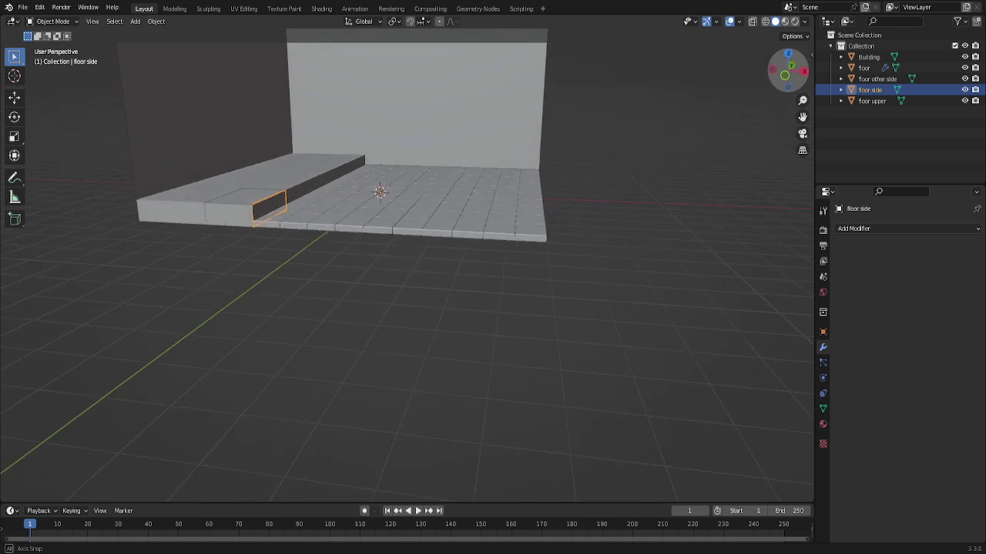
scroll(332, 290, up, 5)
scroll(333, 290, down, 4)
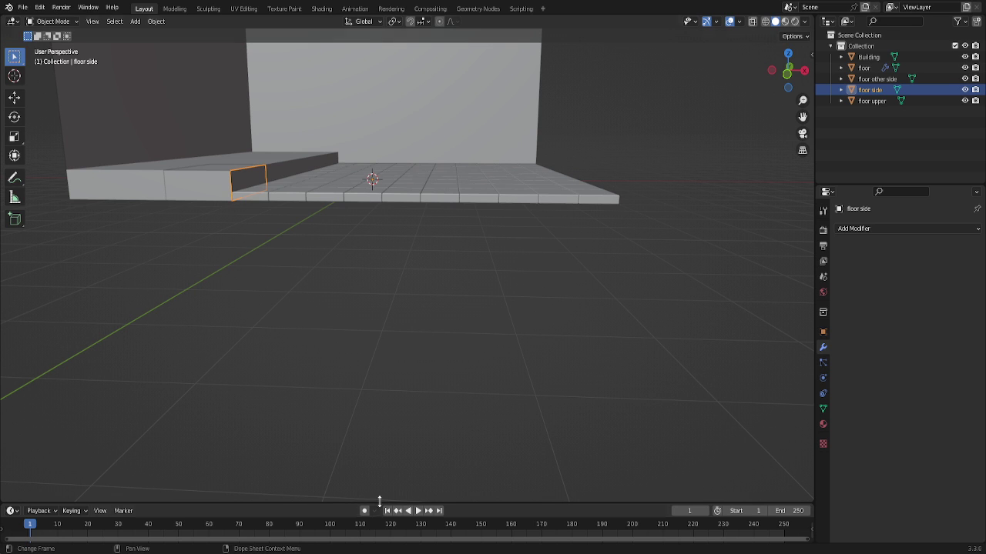
Select the bottom edges of the step's front panels in X-ray and move them about 0.19 m along Z.
mouse_move(787, 74)
mouse_down()
mouse_move(779, 96)
mouse_move(382, 274)
mouse_up()
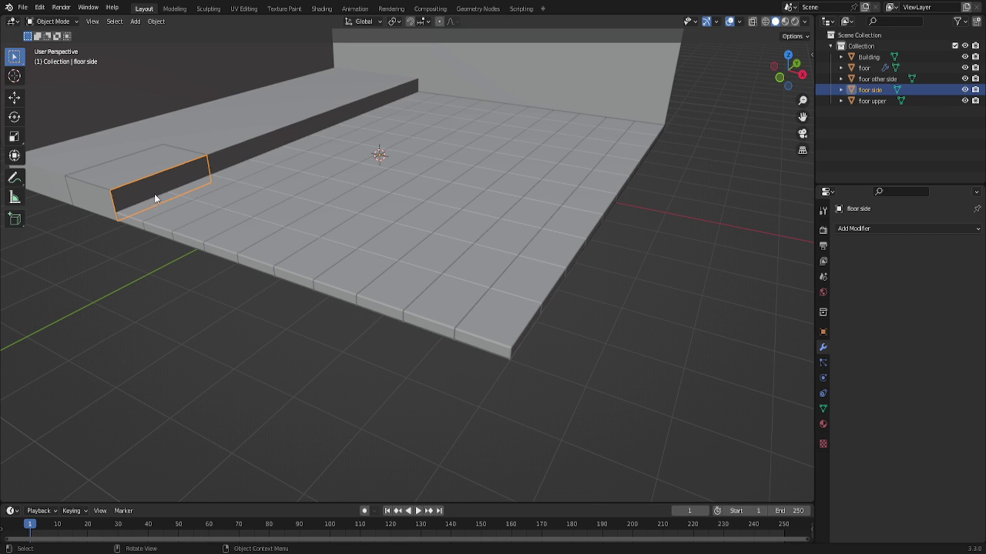
key(Tab)
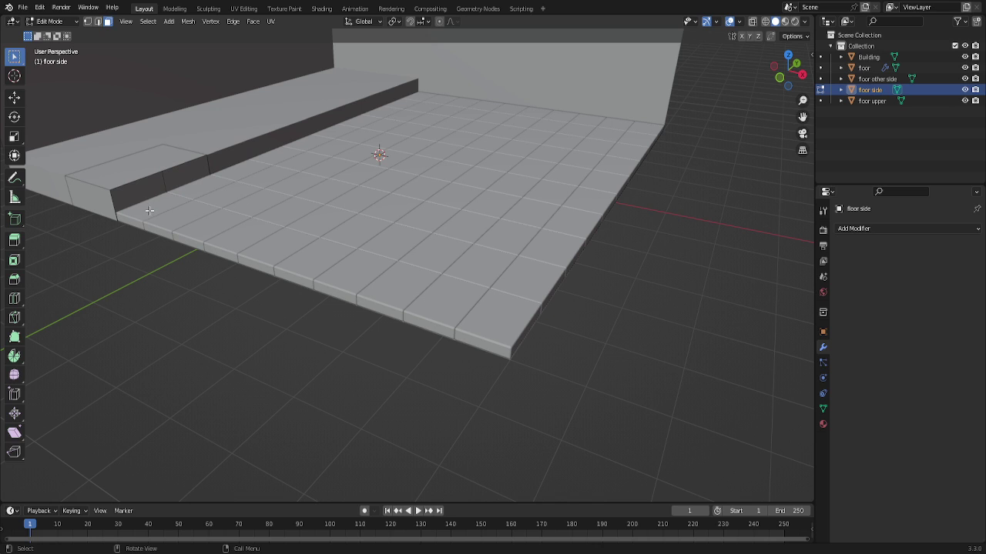
click(753, 23)
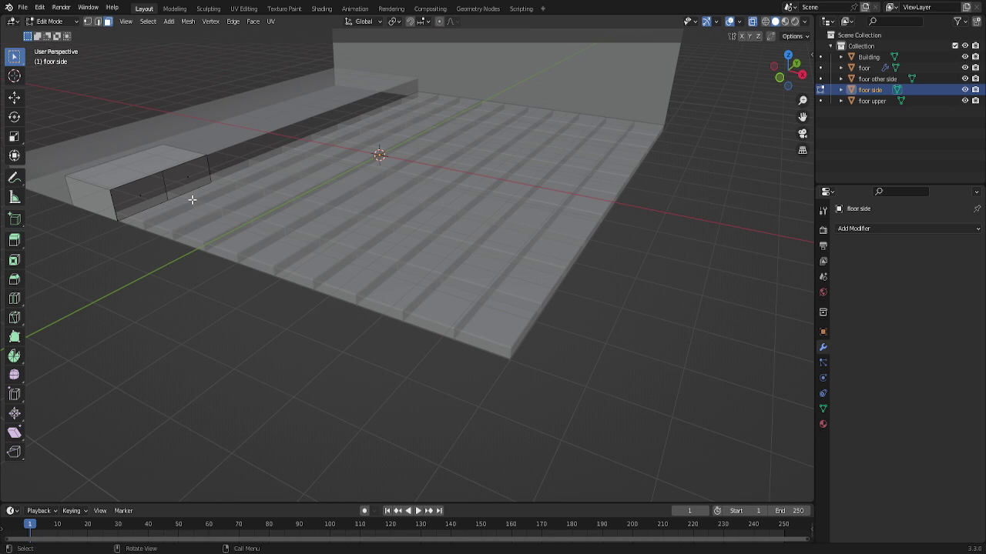
key(2)
drag(143, 200, 177, 212)
click(176, 221)
shift+click(164, 225)
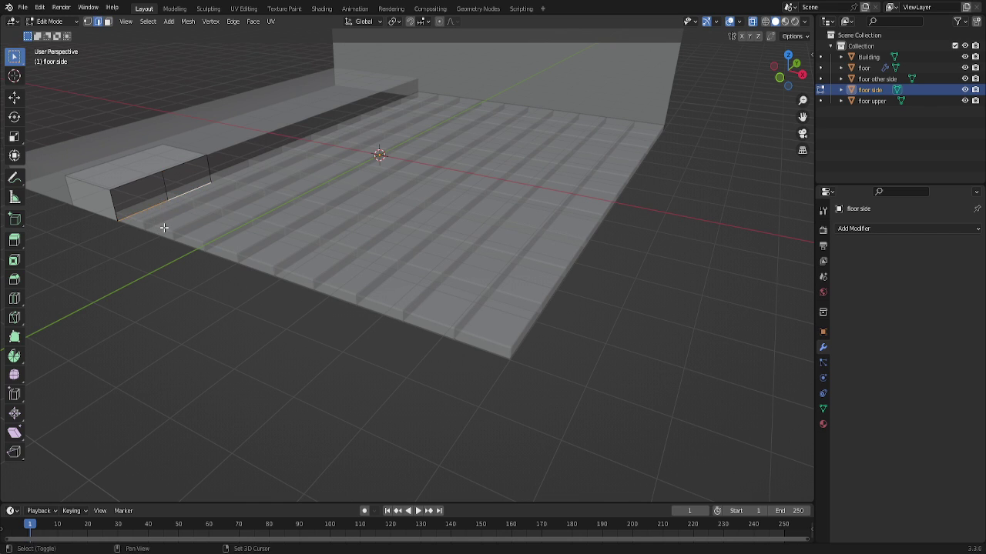
click(752, 22)
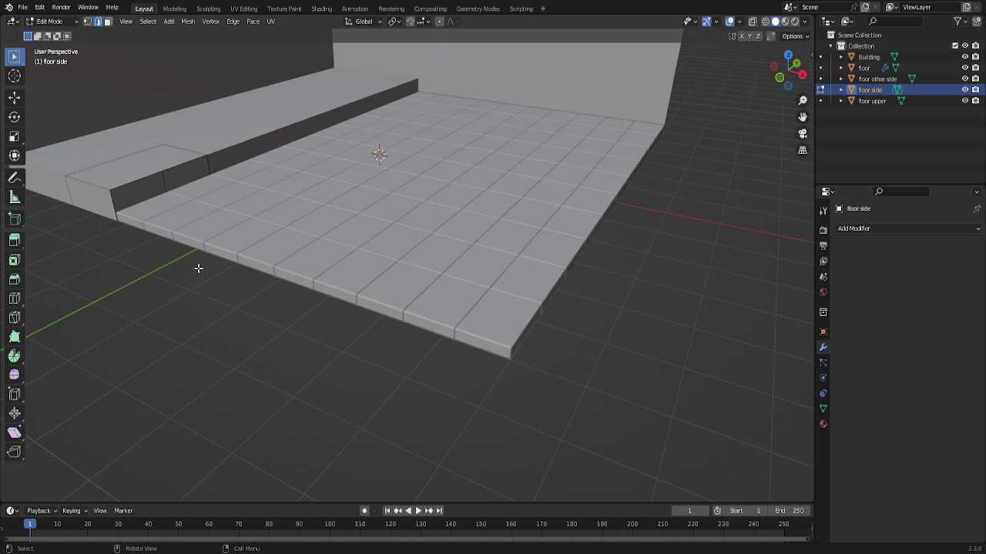
key(g)
key(z)
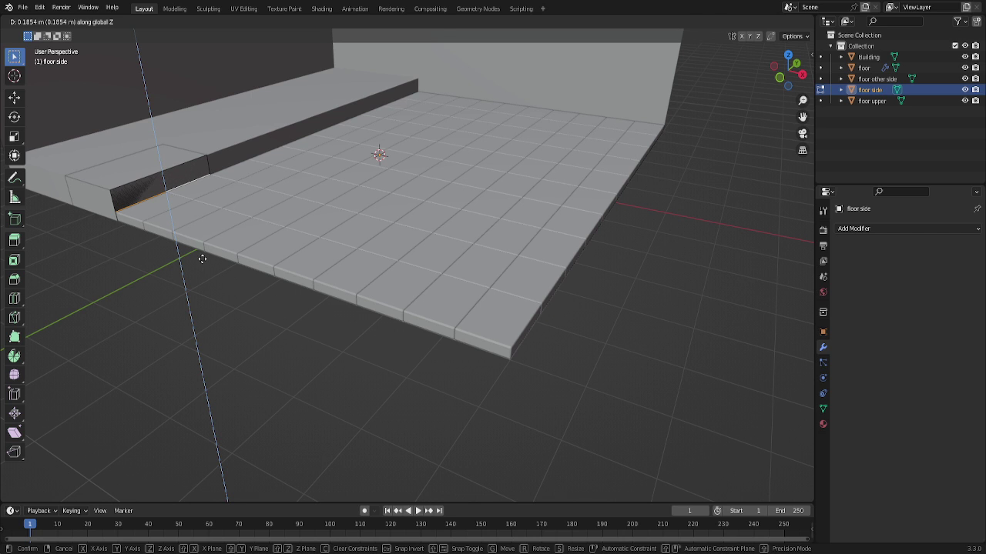
click(203, 259)
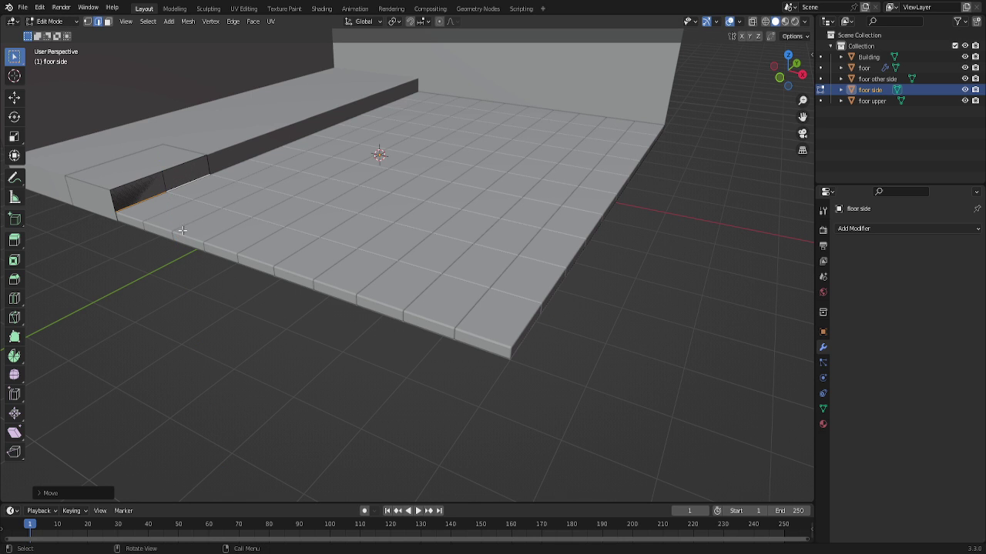
Check the moved edges from the right orthographic view, then return to an elevated perspective.
click(782, 78)
scroll(408, 163, up, 3)
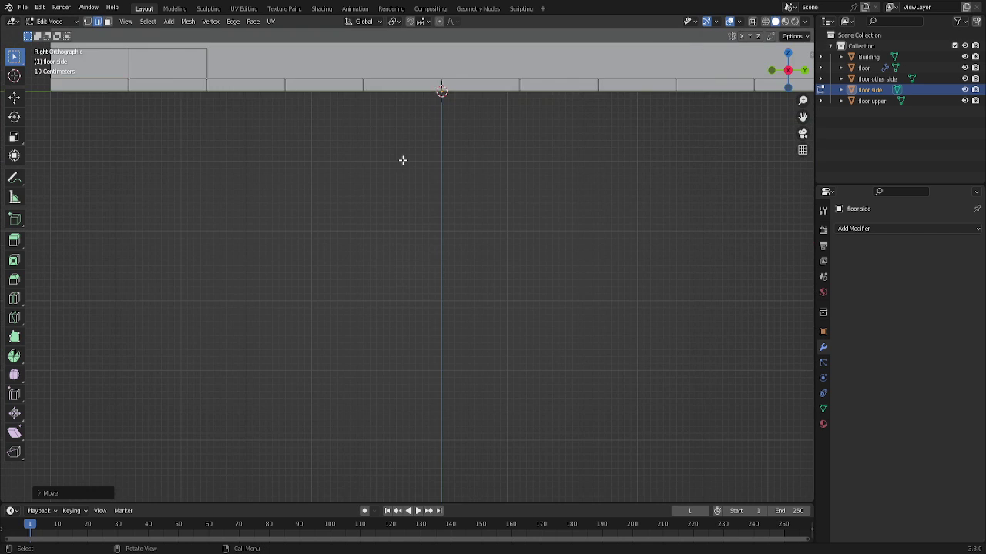
drag(801, 117, 483, 296)
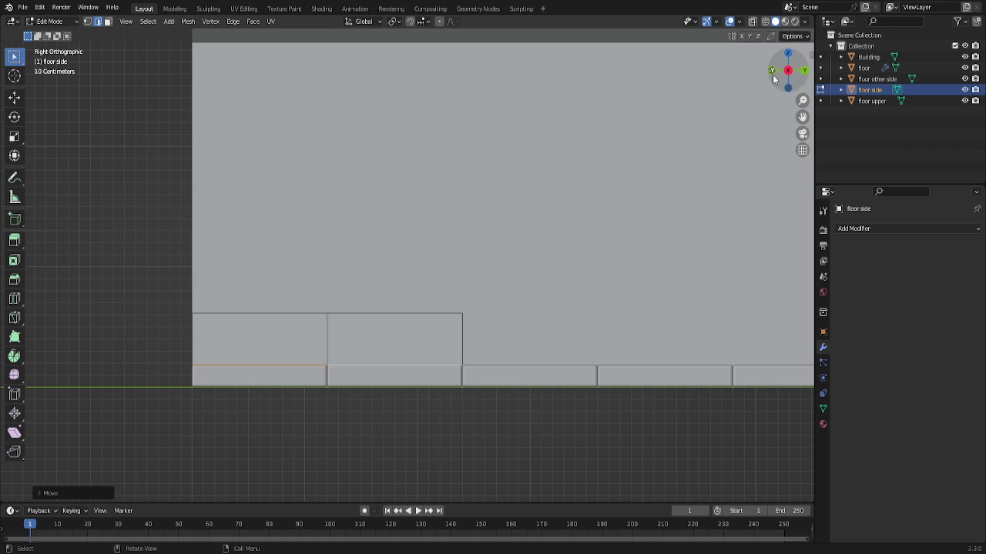
mouse_move(787, 68)
mouse_down()
mouse_move(770, 77)
mouse_move(782, 81)
mouse_up()
scroll(431, 308, down, 3)
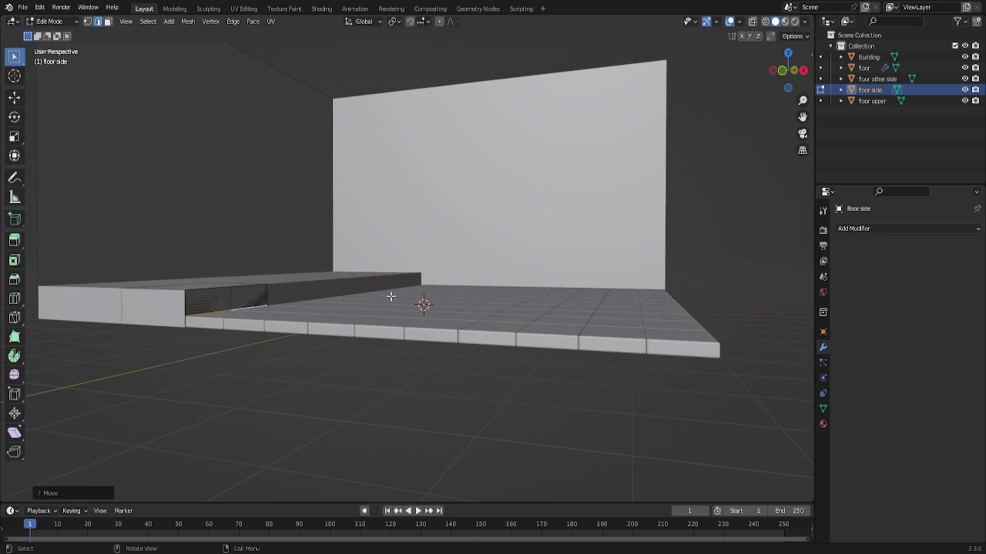
scroll(435, 301, up, 1)
scroll(436, 301, down, 2)
drag(782, 73, 770, 80)
scroll(294, 346, up, 1)
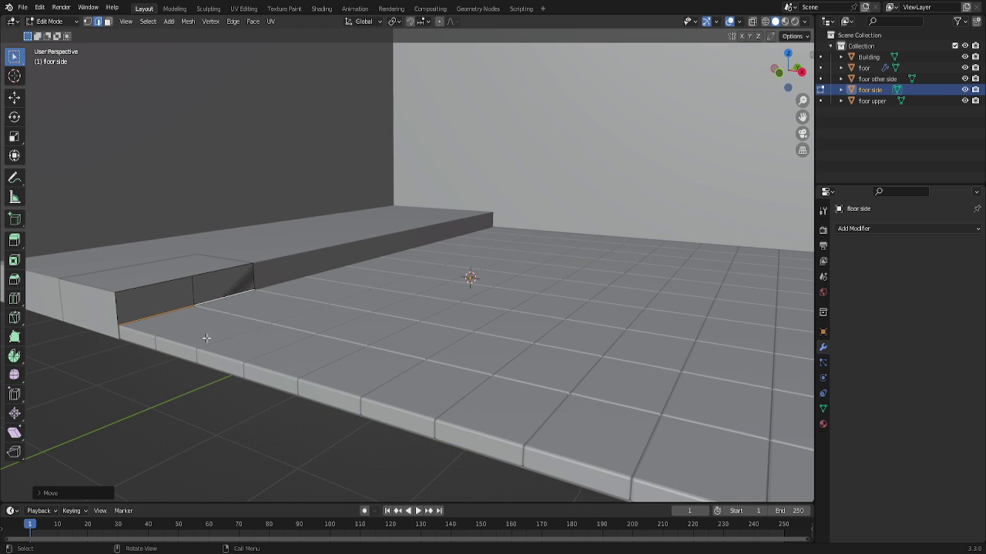
Undo the vertical edge move and select the step's right front panel.
key(ctrl+z)
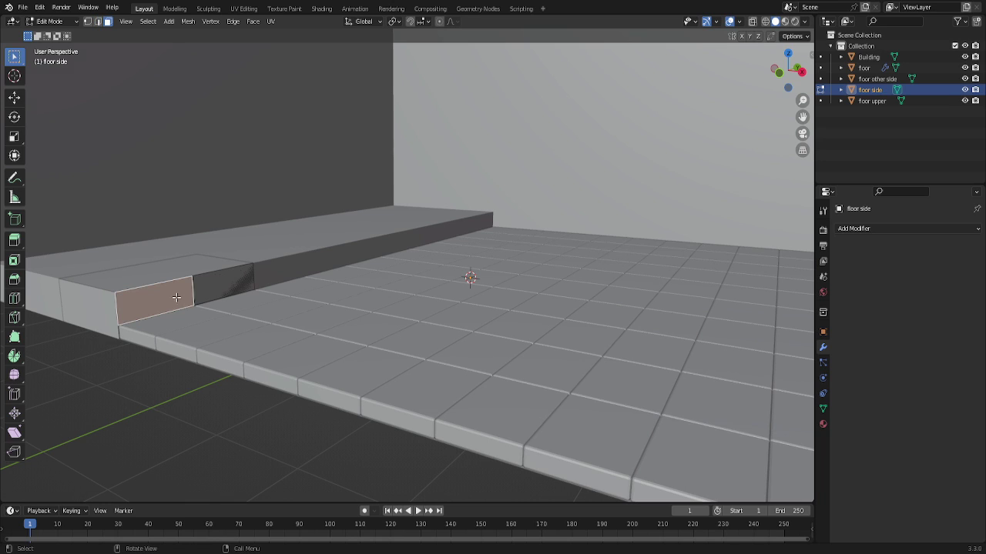
click(179, 302)
shift+click(230, 294)
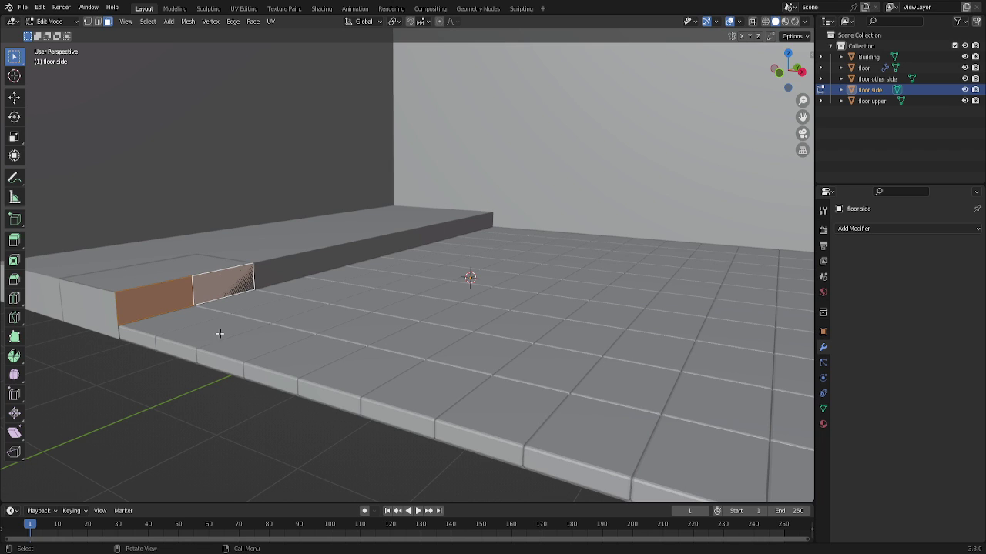
click(177, 301)
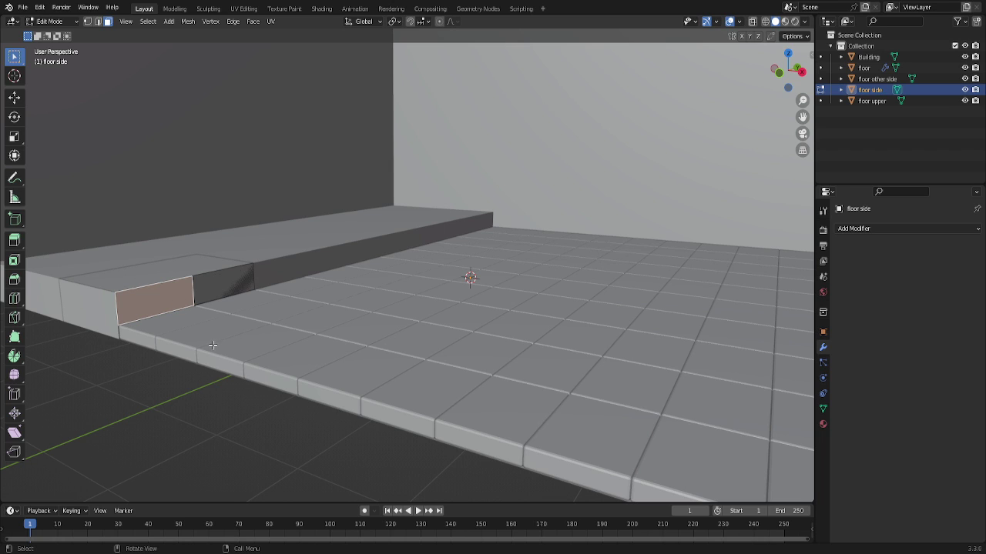
key(e)
key(Escape)
click(223, 287)
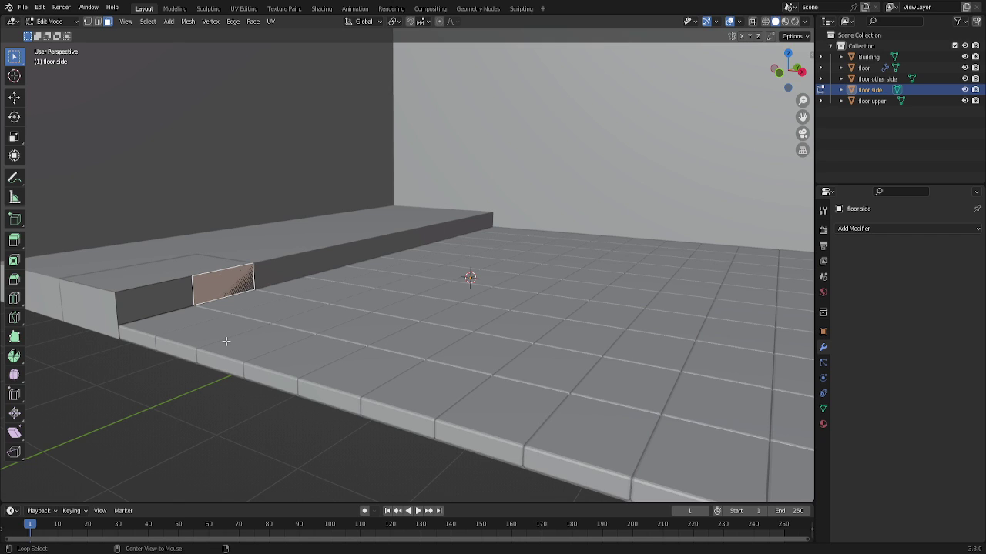
Split the front panels from the mesh and extrude both outward about 0.08 m.
key(alt+m)
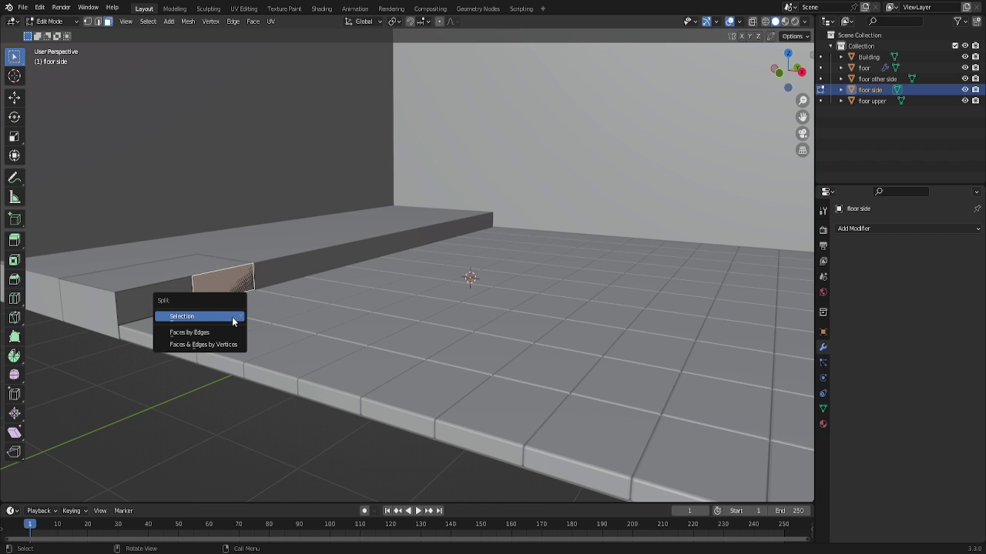
click(233, 317)
key(g)
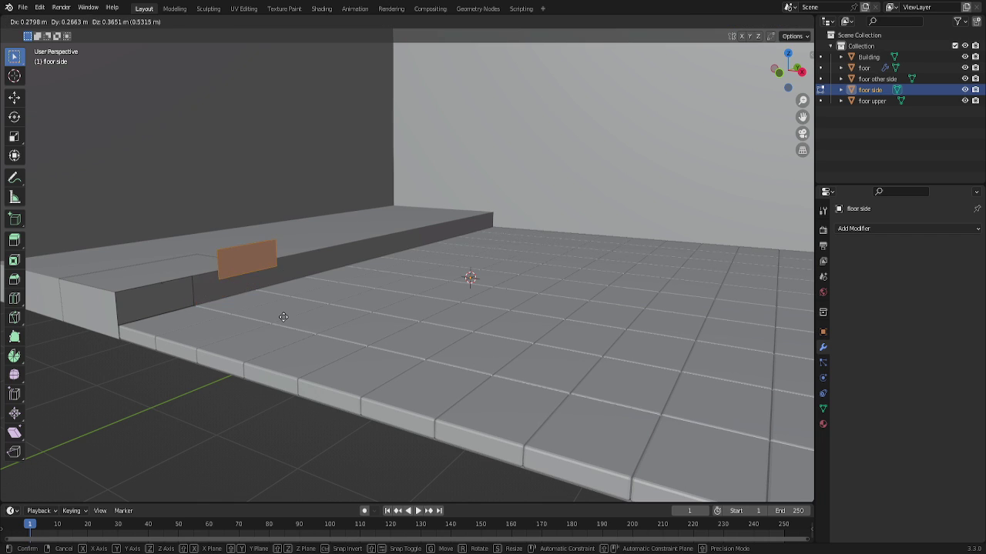
key(Escape)
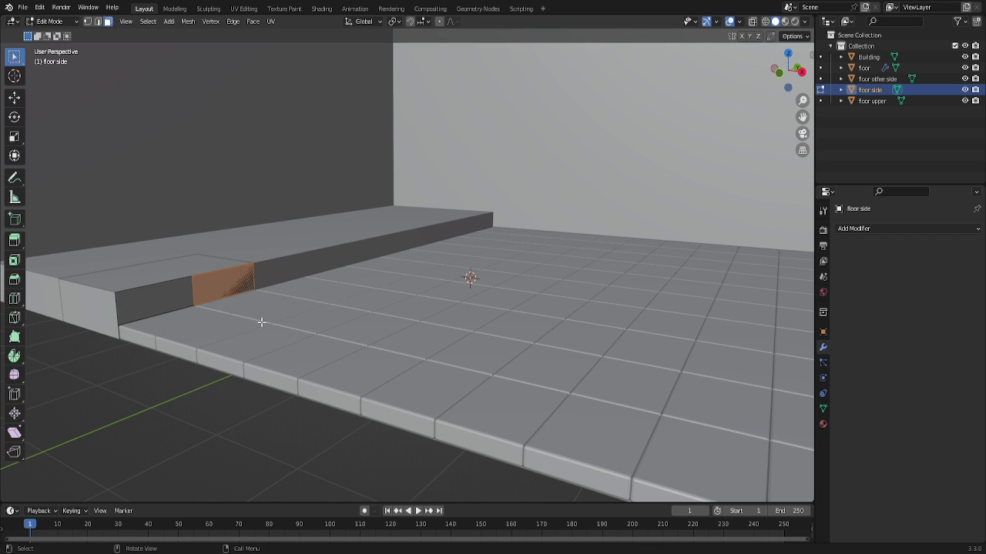
alt+shift+click(260, 323)
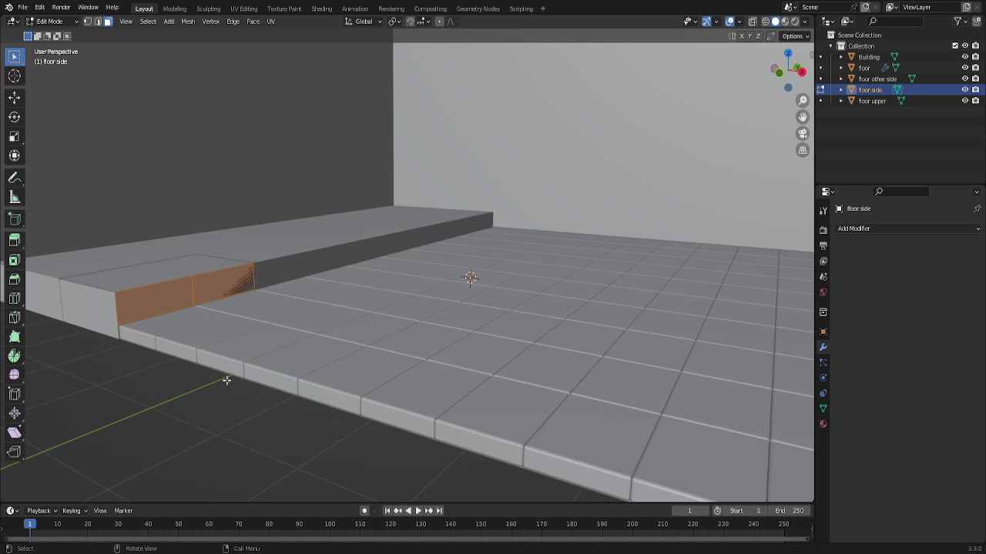
key(e)
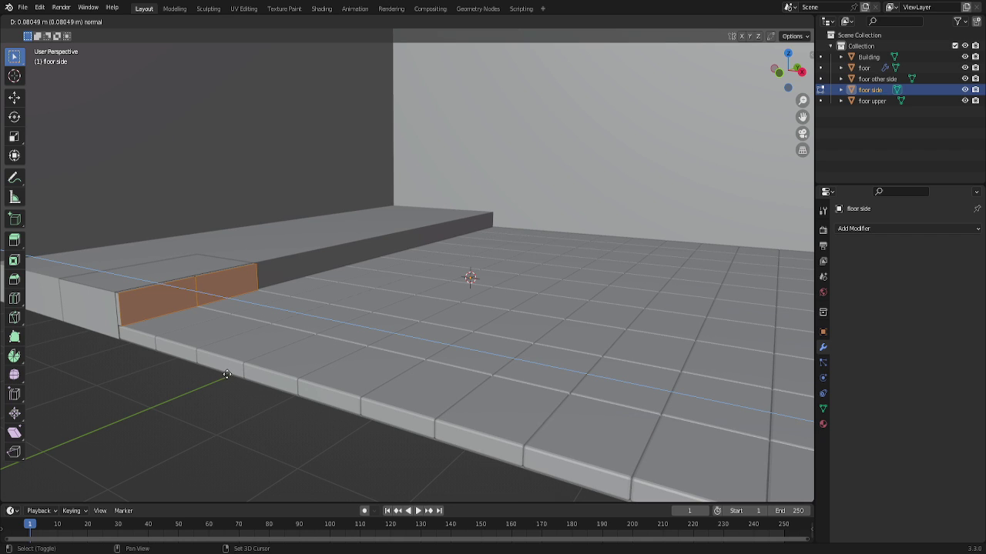
click(226, 375)
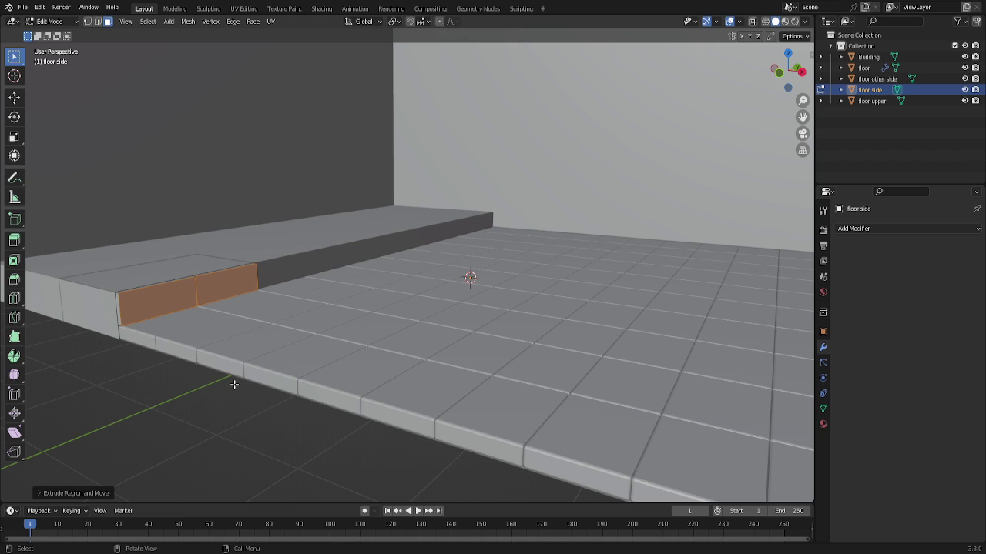
key(ctrl+z)
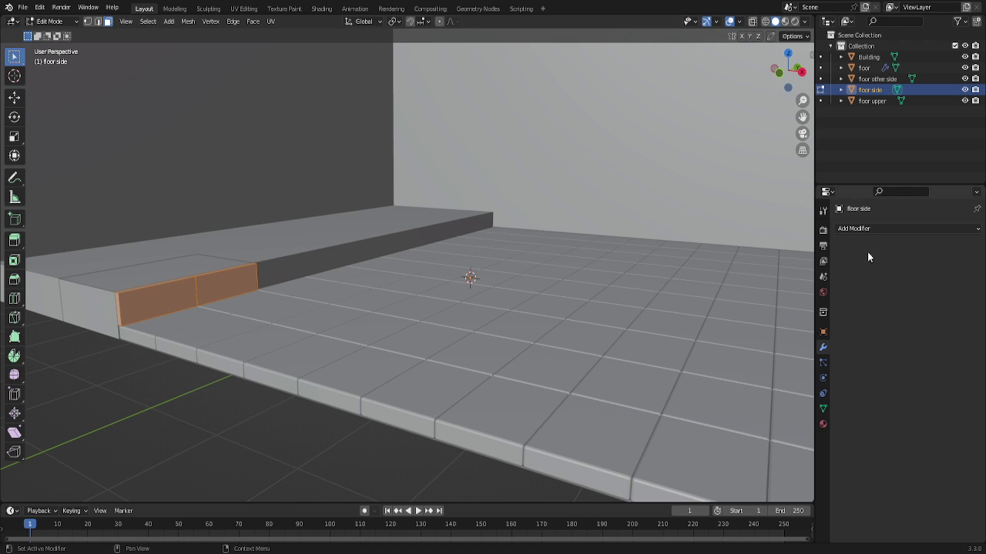
Add a Bevel modifier to floor side with Amount 0.02 m and 2 segments, then reselect it in Object Mode.
click(890, 228)
click(782, 269)
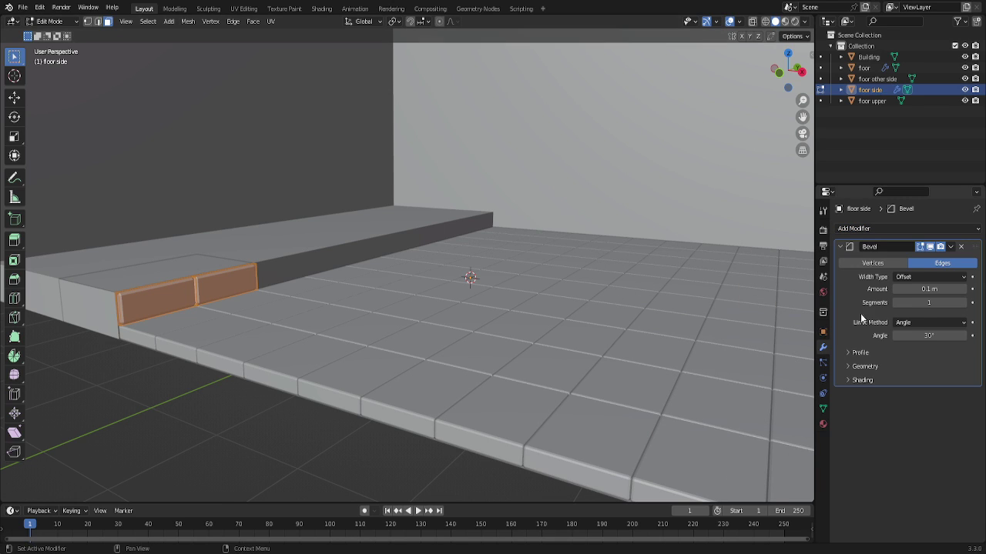
click(929, 289)
text(.02)
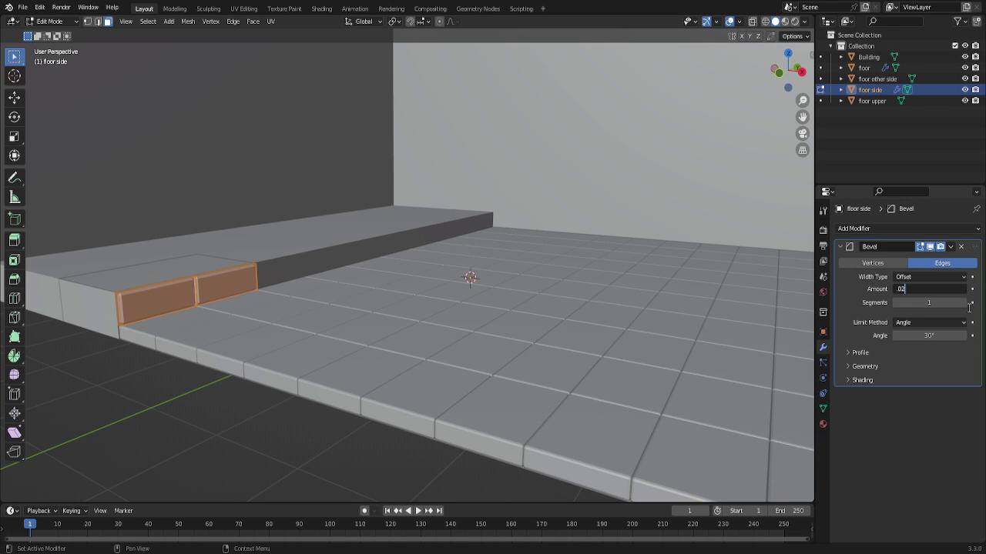
key(Return)
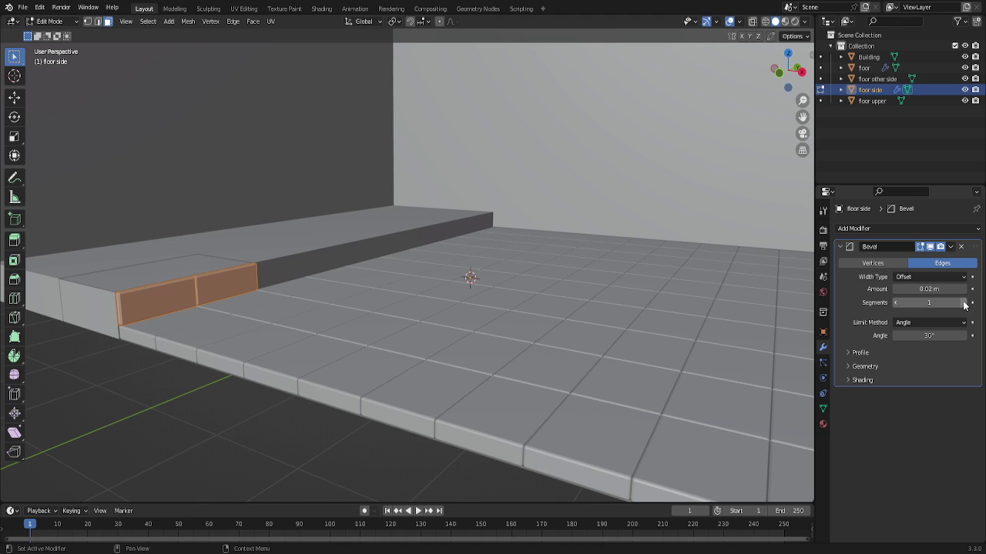
click(963, 302)
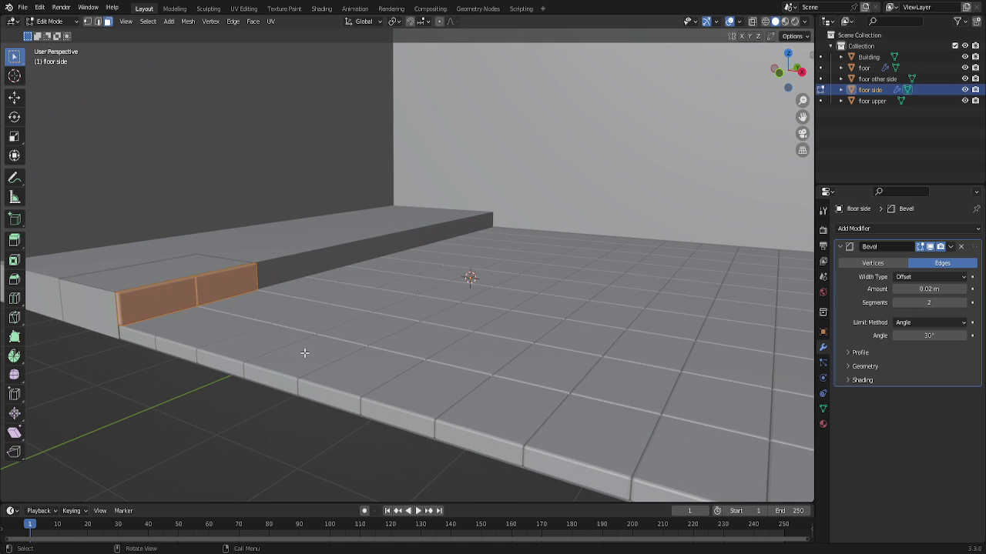
key(Tab)
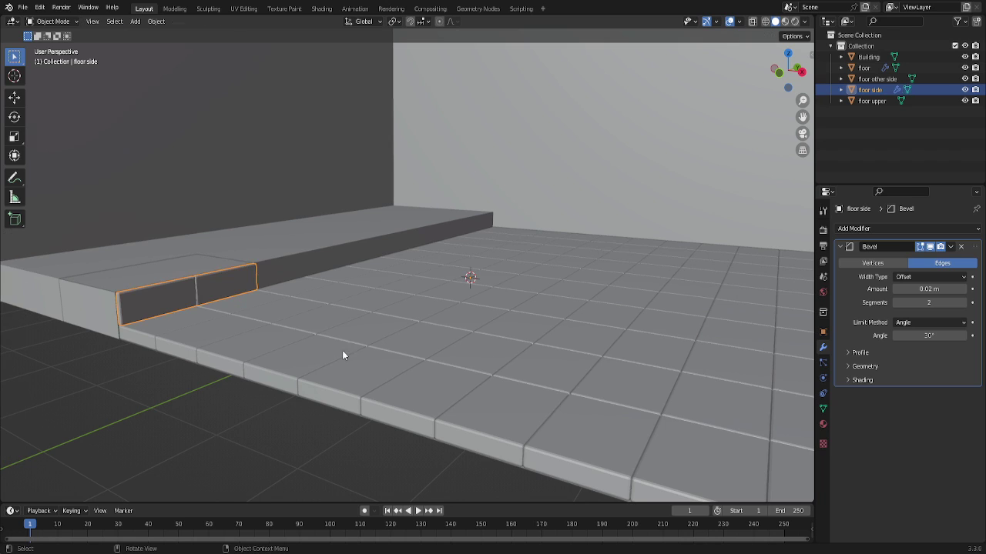
click(340, 361)
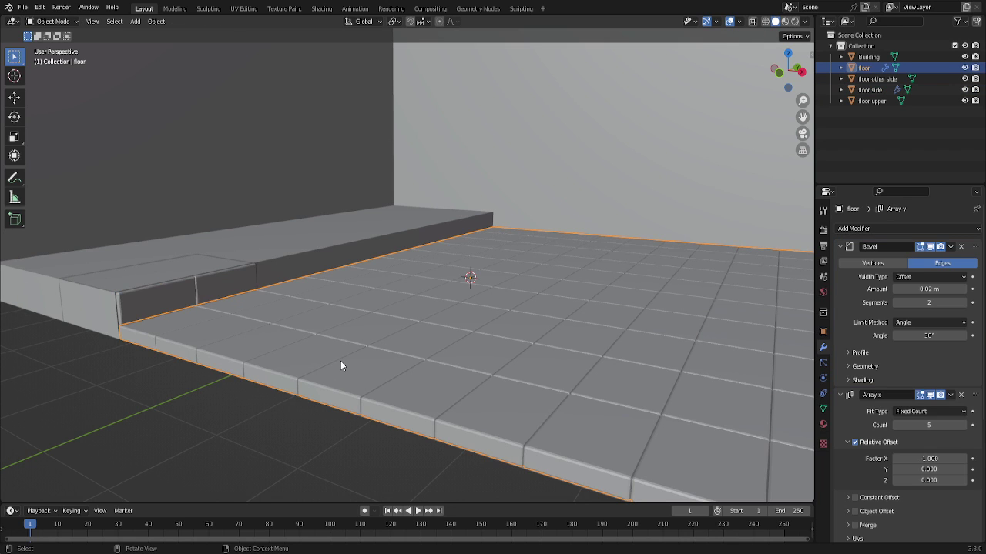
click(184, 292)
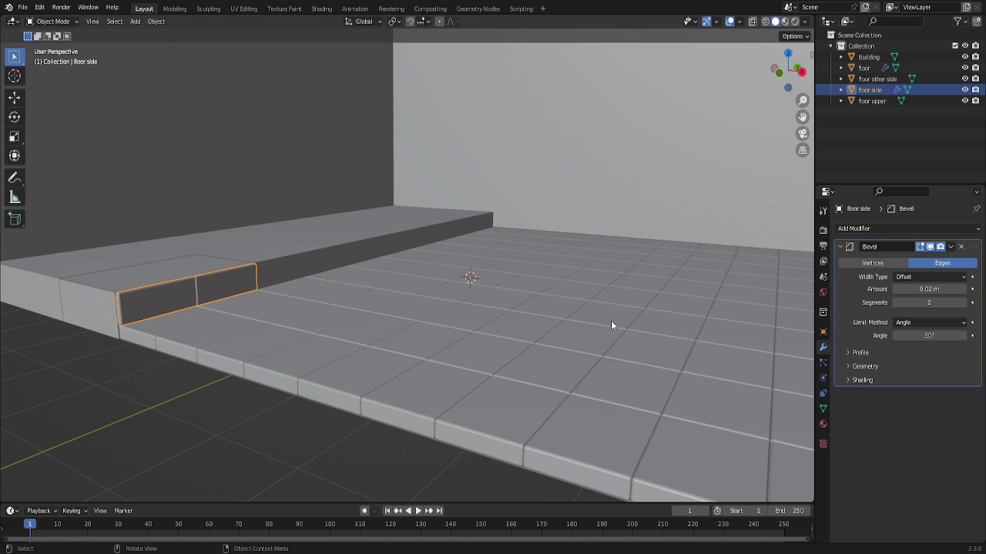
Add an Array modifier to floor side with relative offset X 0 and Y 1.
click(858, 230)
click(783, 263)
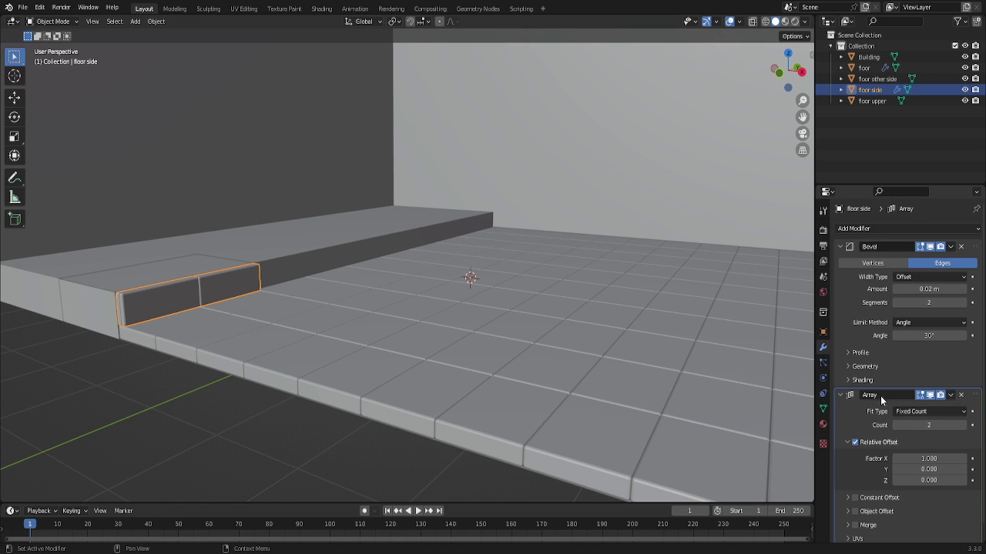
click(930, 458)
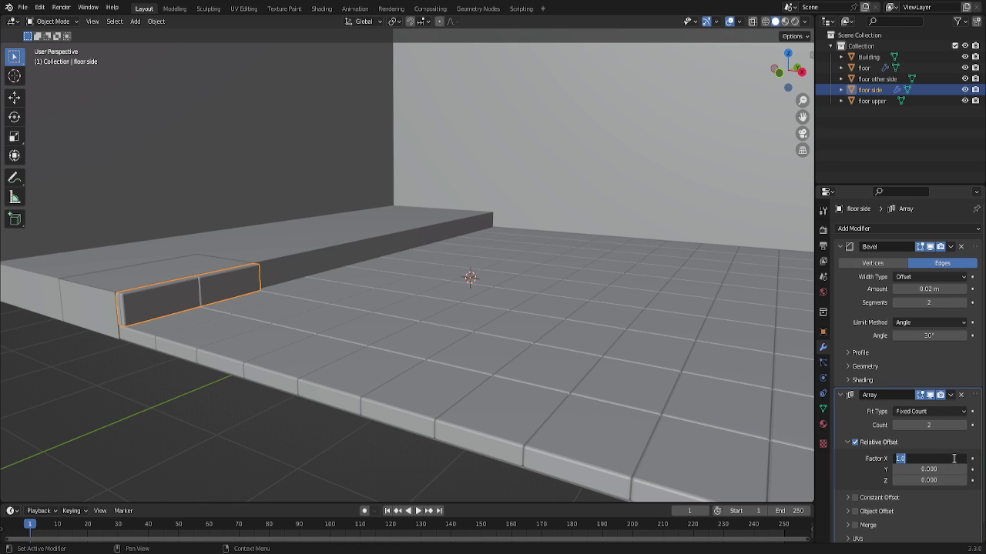
text(0)
key(Return)
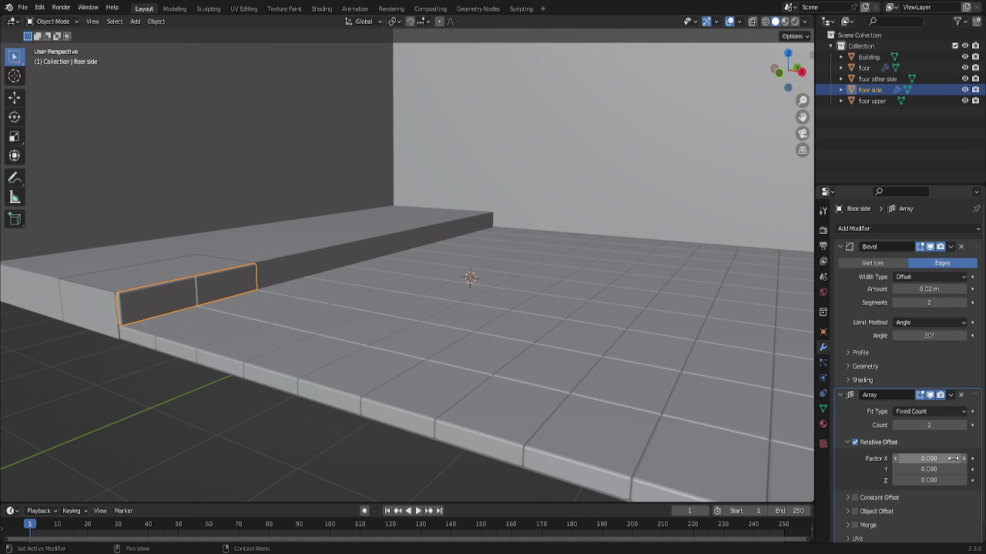
click(943, 468)
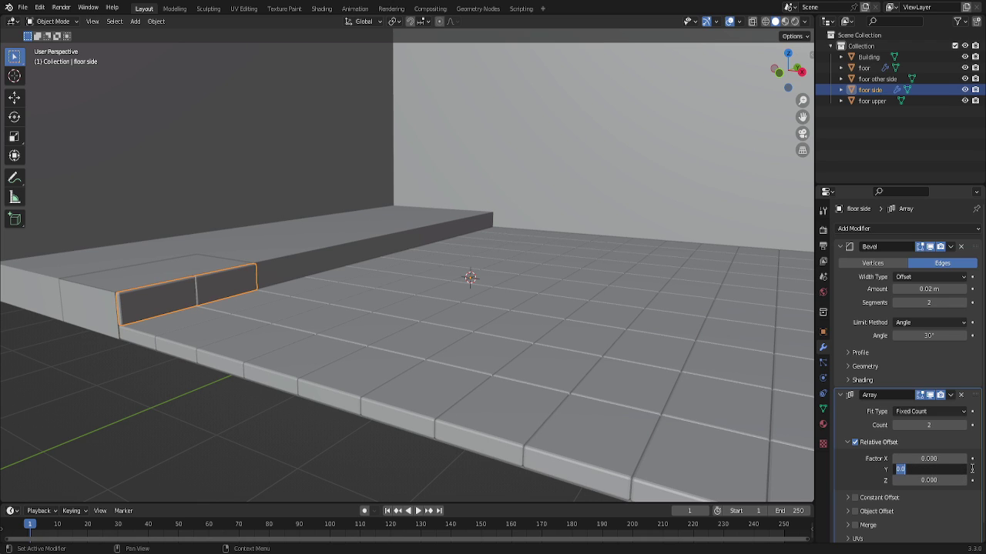
text(1)
key(Return)
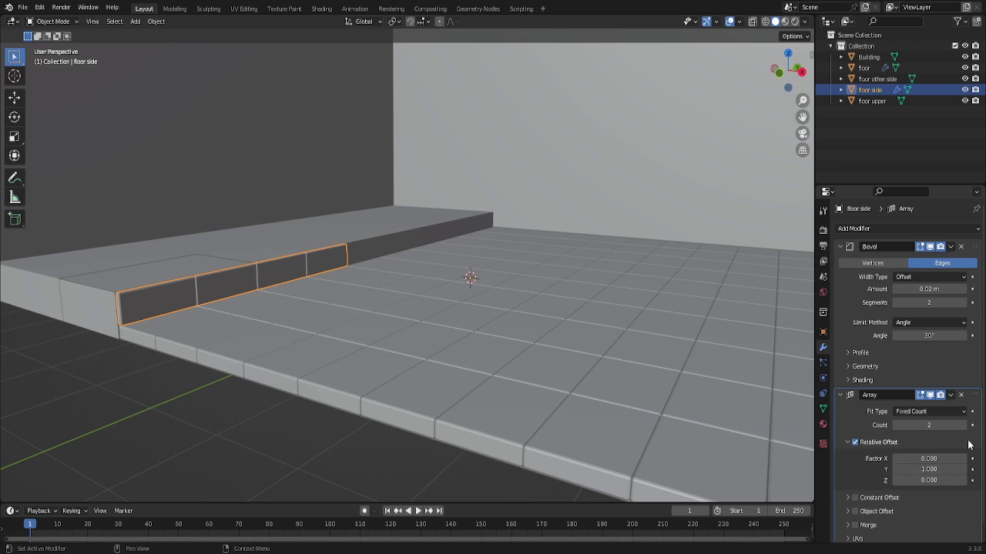
Raise the array count to 5 and orbit to view the repeated step blocks.
click(962, 426)
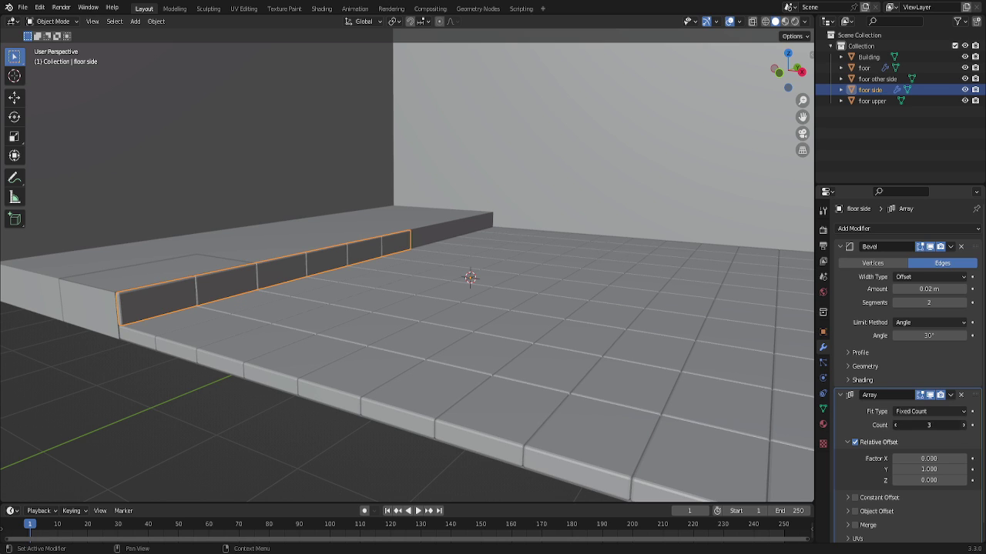
click(961, 425)
click(962, 425)
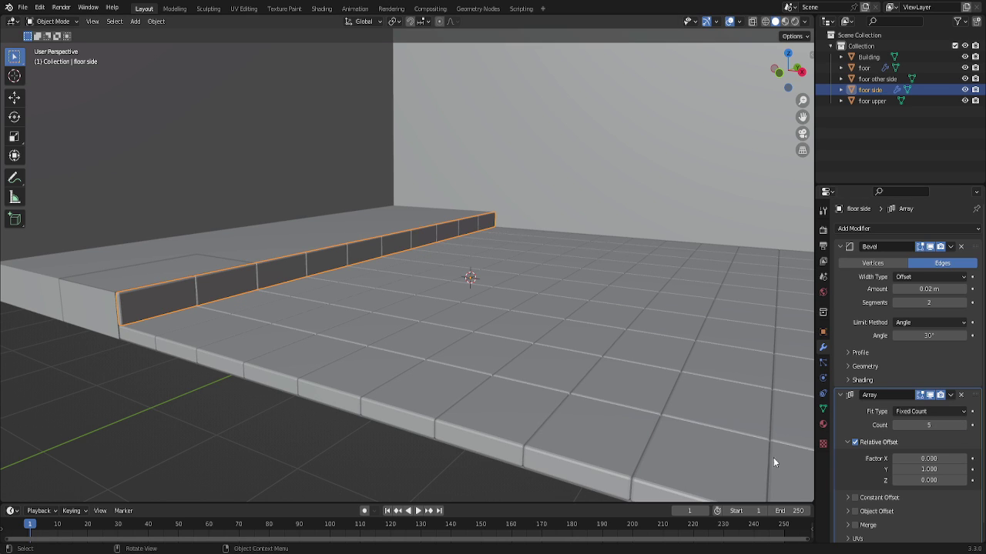
scroll(280, 329, up, 2)
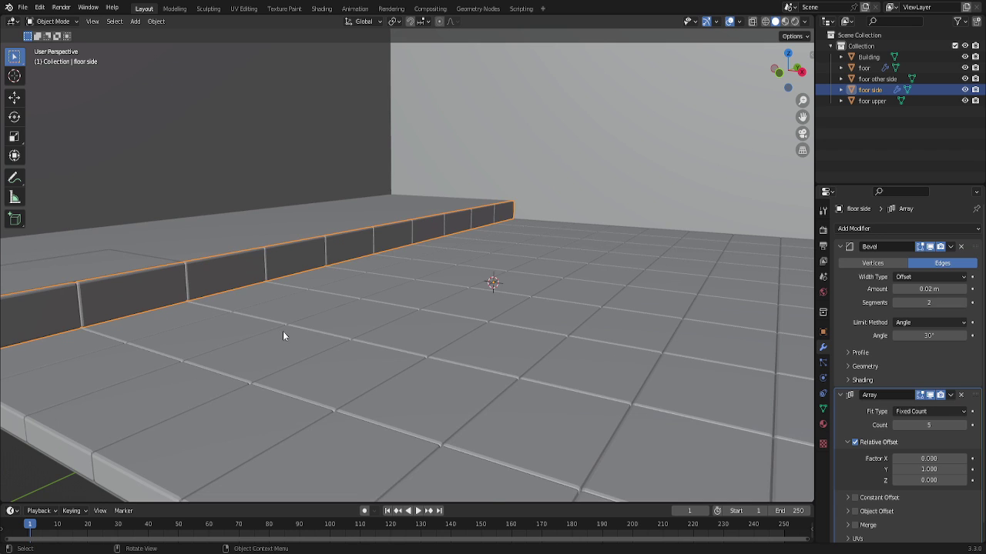
scroll(282, 331, down, 2)
middle_drag(584, 193, 579, 225)
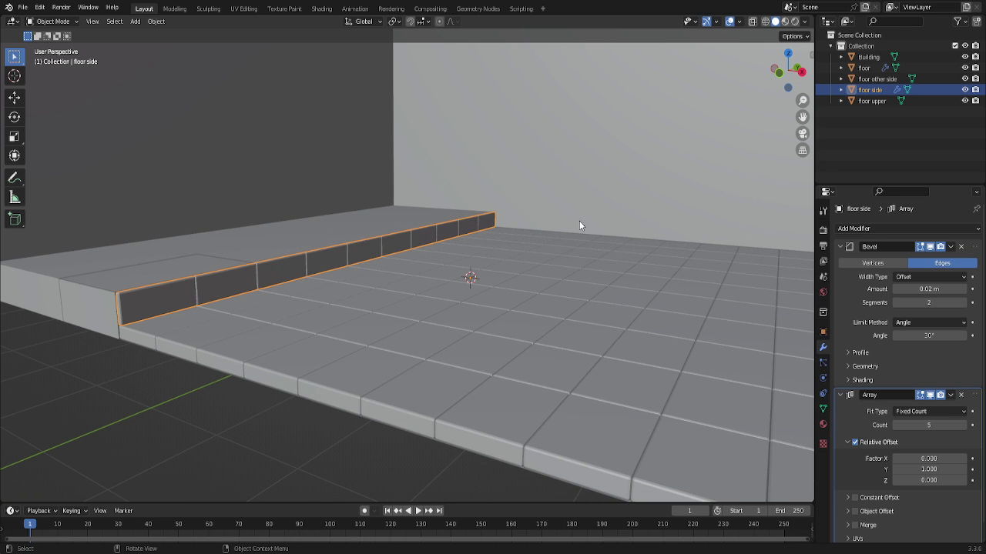
drag(774, 81, 786, 72)
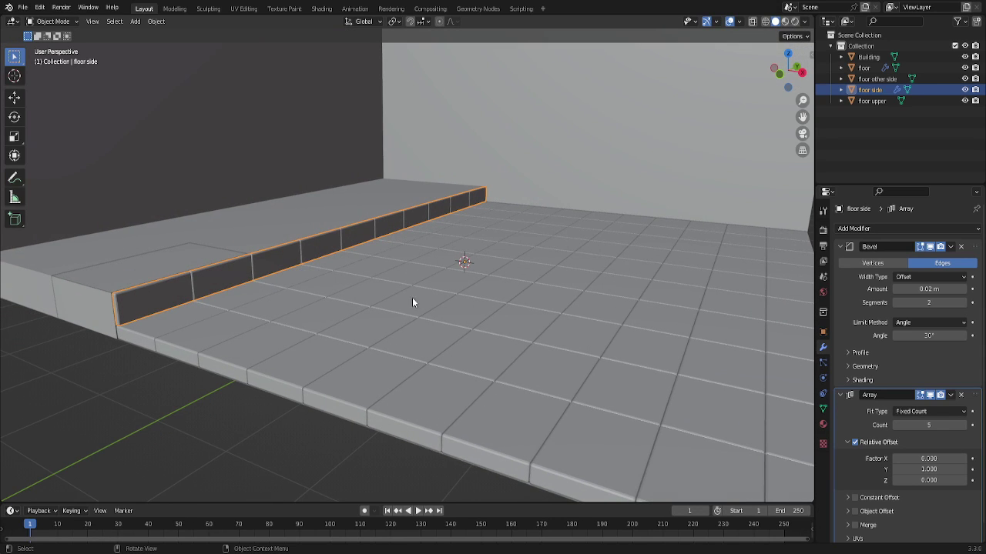
scroll(412, 297, down, 2)
Split the end face of the floor other side block off its mesh.
click(172, 316)
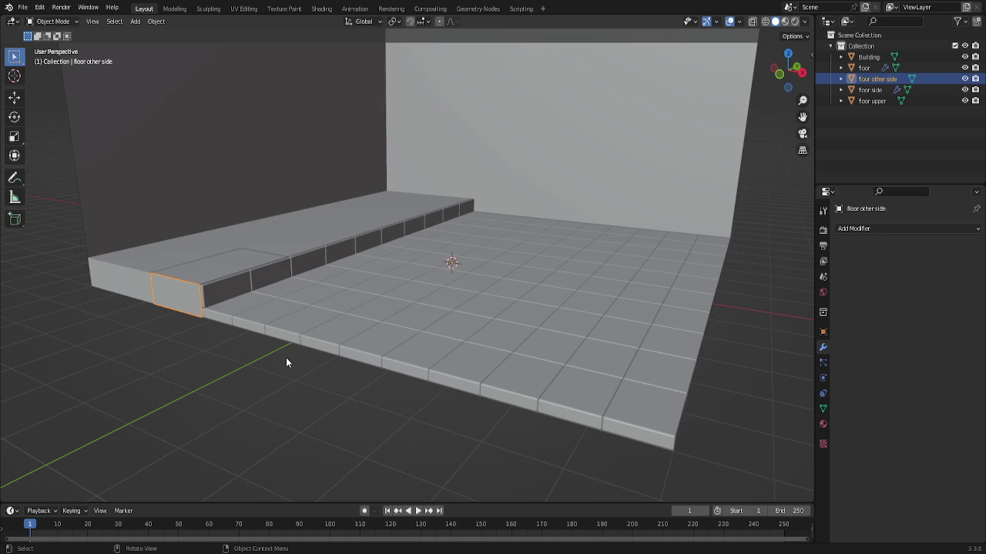
key(Tab)
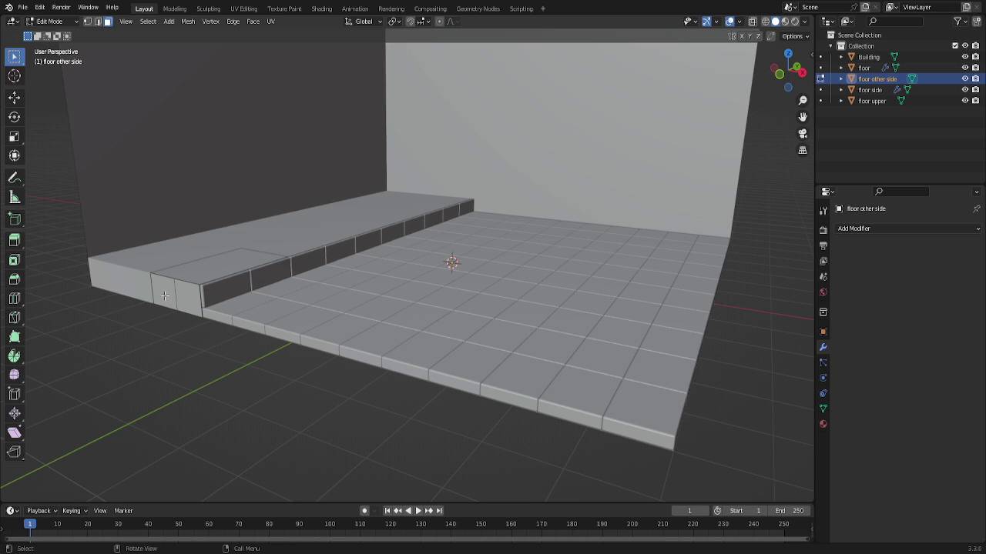
click(164, 295)
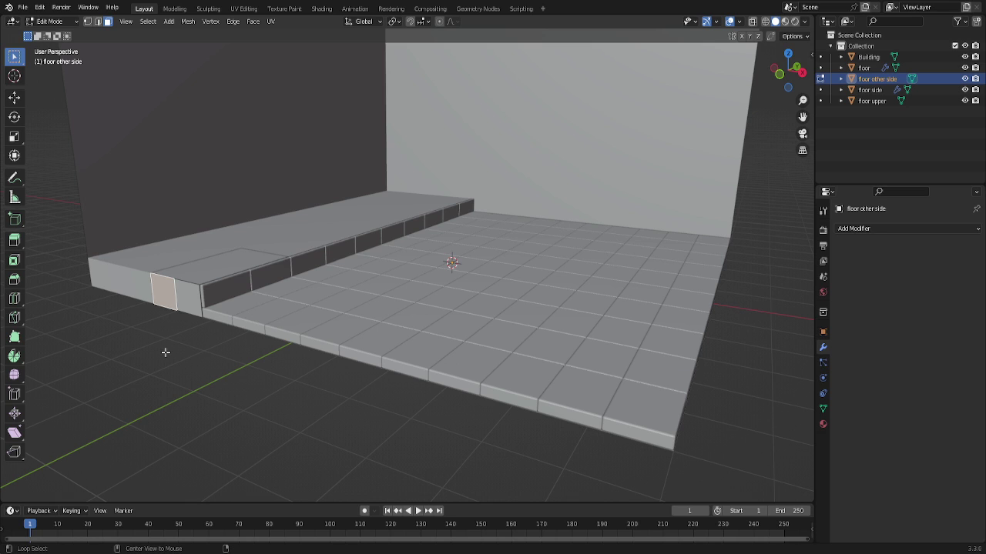
key(alt+m)
click(162, 351)
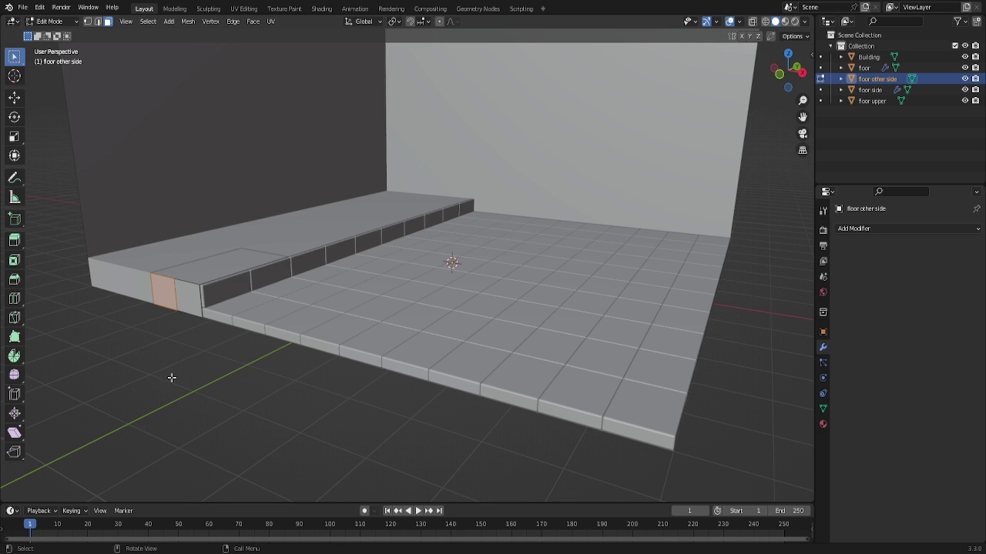
key(g)
key(Escape)
Extrude the end face and its neighbour slightly outward in right orthographic view, then leave Edit Mode.
shift+click(195, 345)
key(KP_1)
key(KP_3)
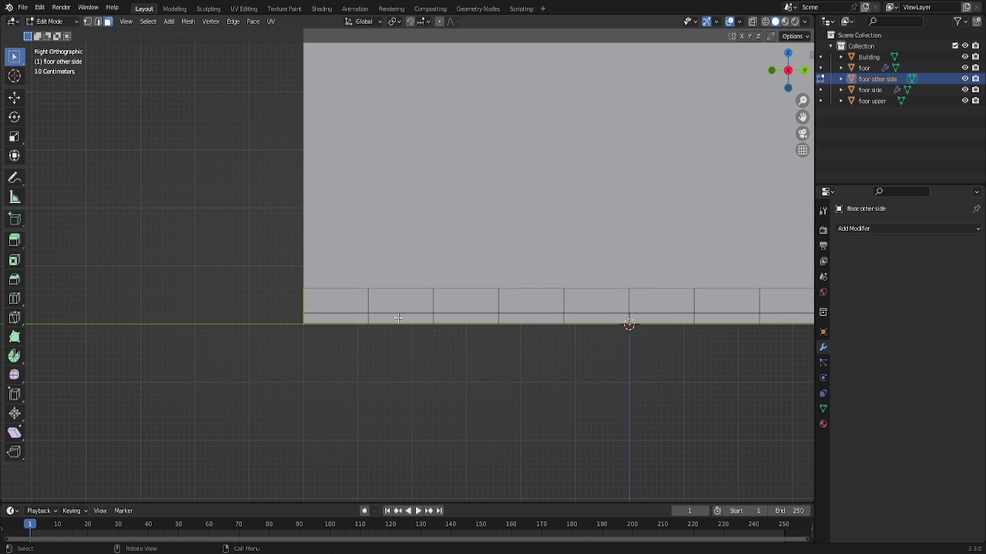
key(e)
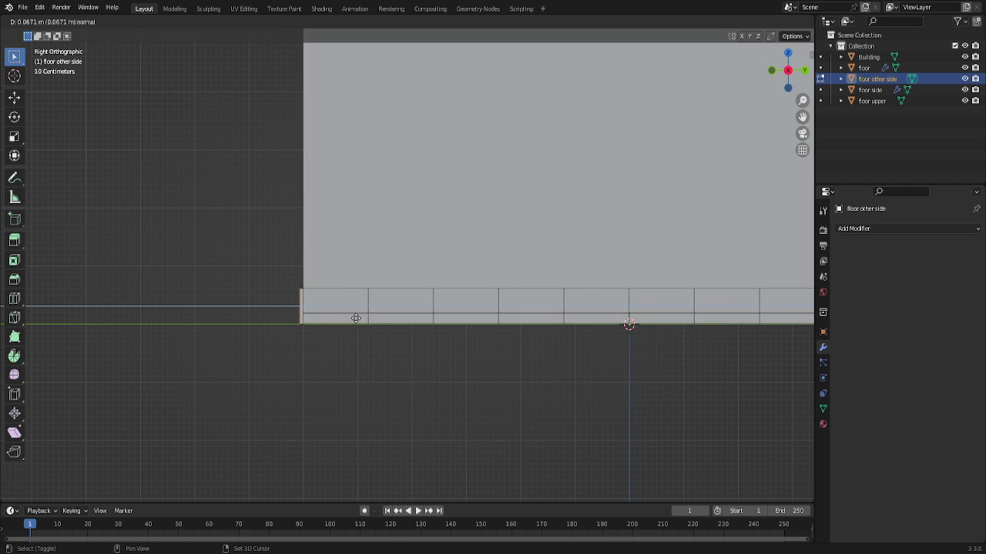
click(358, 318)
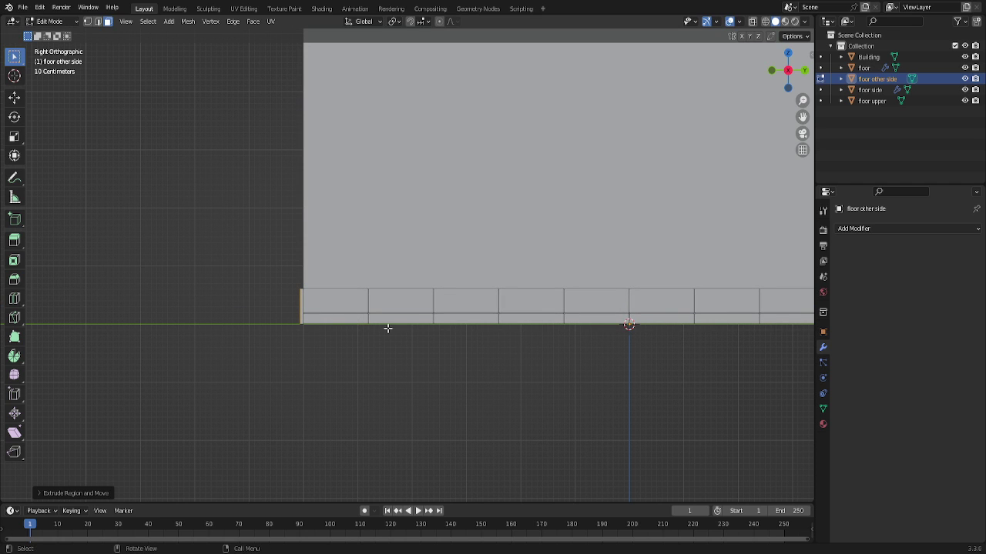
mouse_move(390, 328)
middle_down()
mouse_move(436, 271)
mouse_move(504, 241)
mouse_move(519, 293)
middle_up()
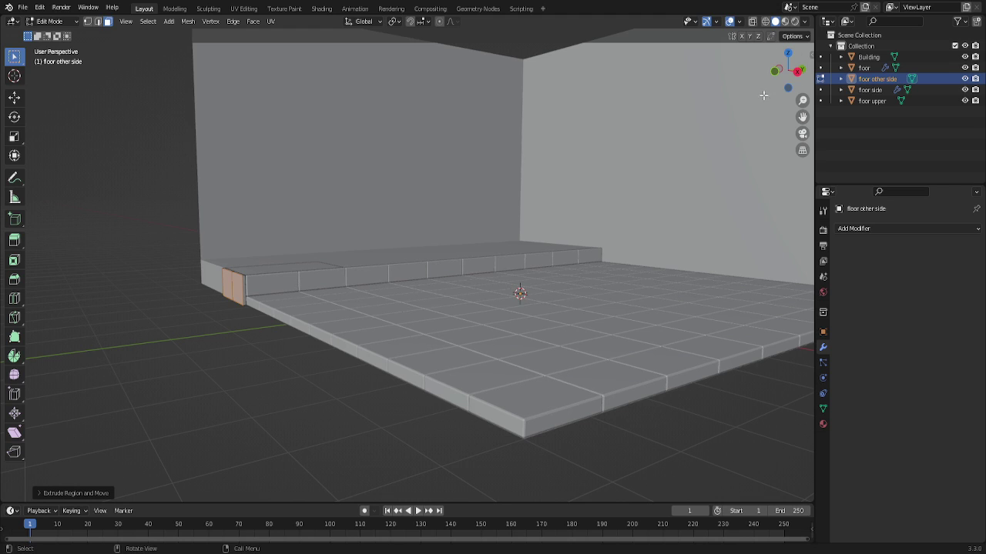
scroll(362, 294, up, 1)
scroll(343, 299, up, 1)
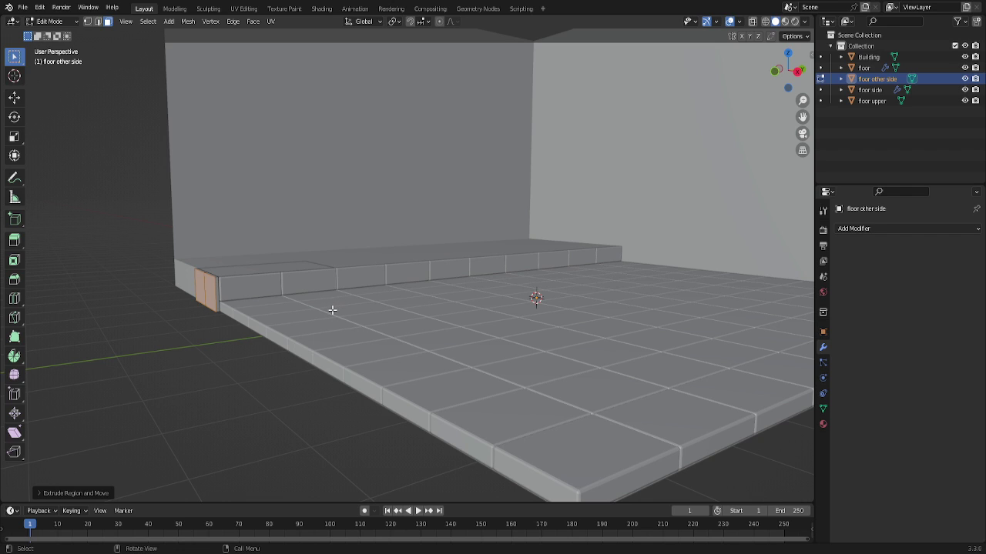
key(Tab)
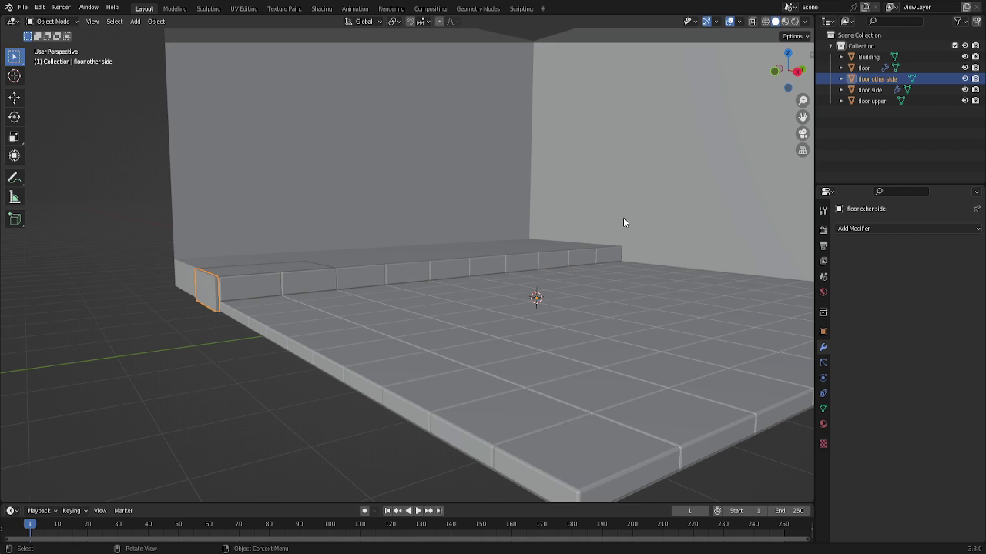
Delete the floor other side block and select the floor upper slab.
key(x)
click(578, 216)
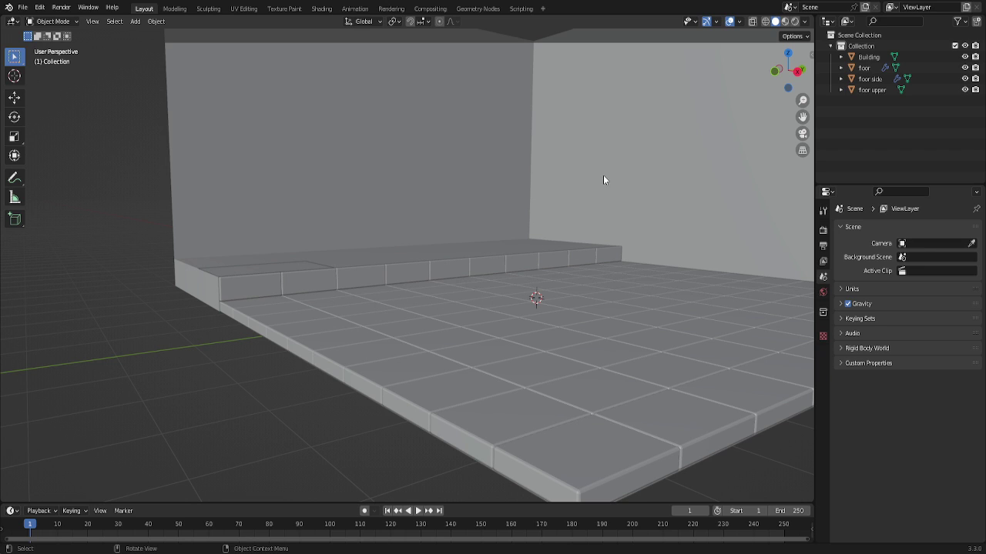
click(862, 90)
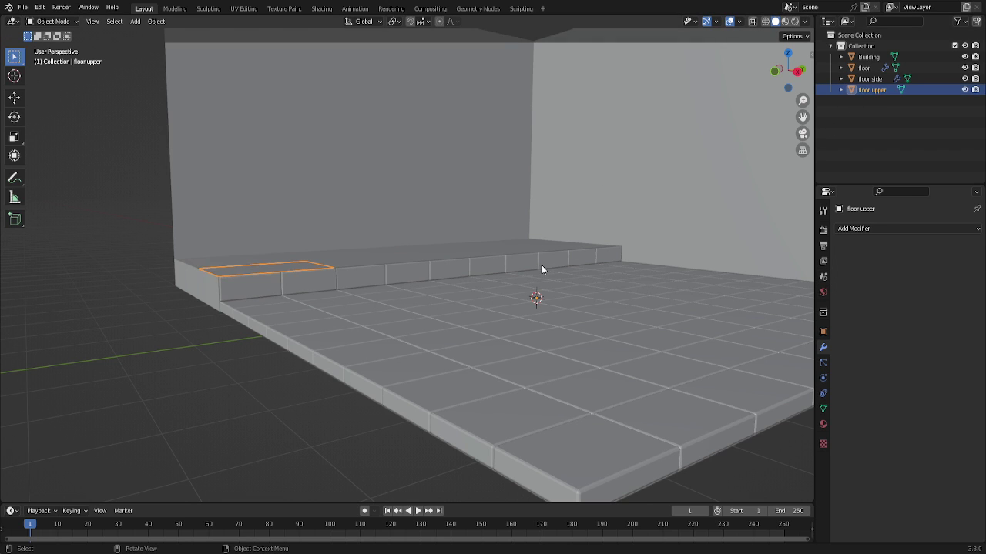
Enter Edit Mode on floor upper and select one of its tile faces.
scroll(405, 322, down, 2)
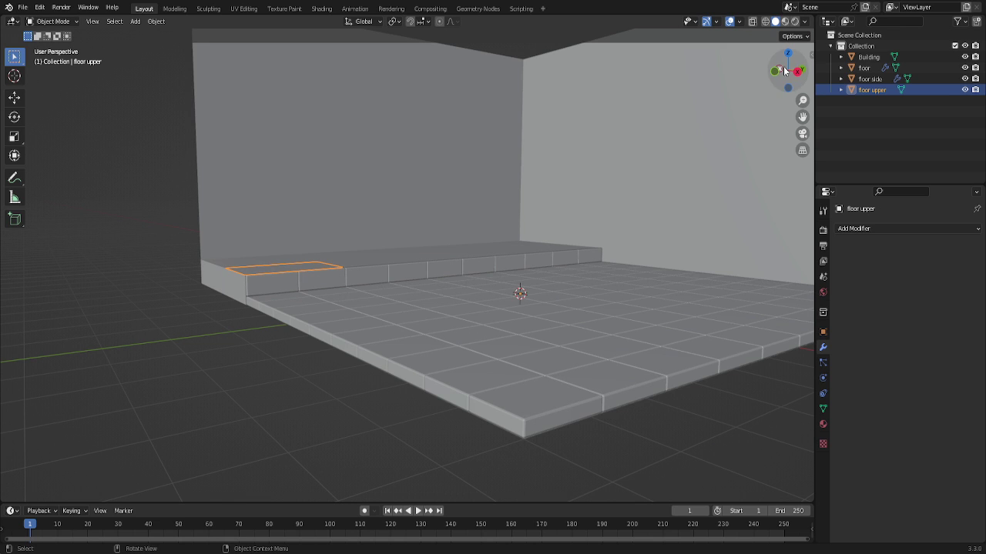
middle_drag(462, 322, 431, 362)
middle_drag(362, 338, 360, 343)
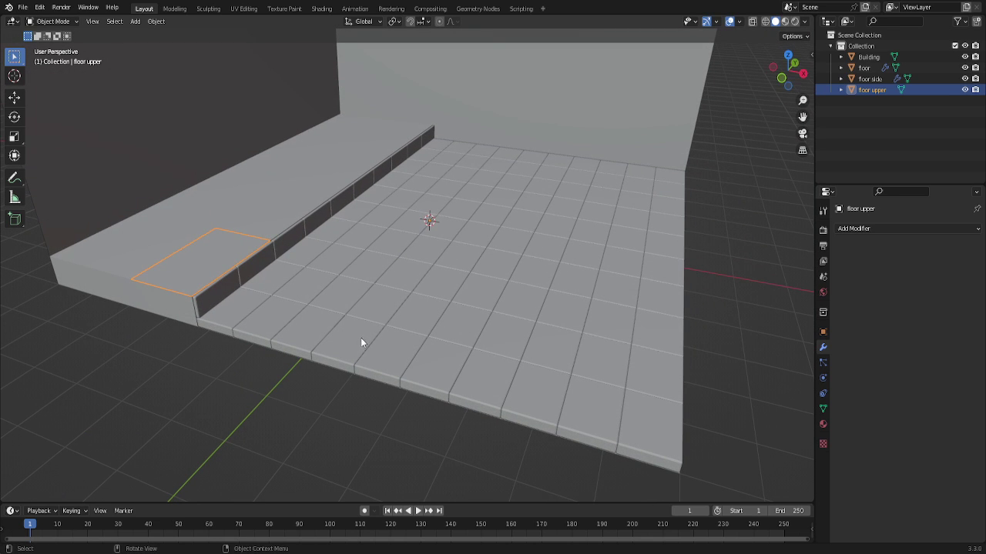
key(Tab)
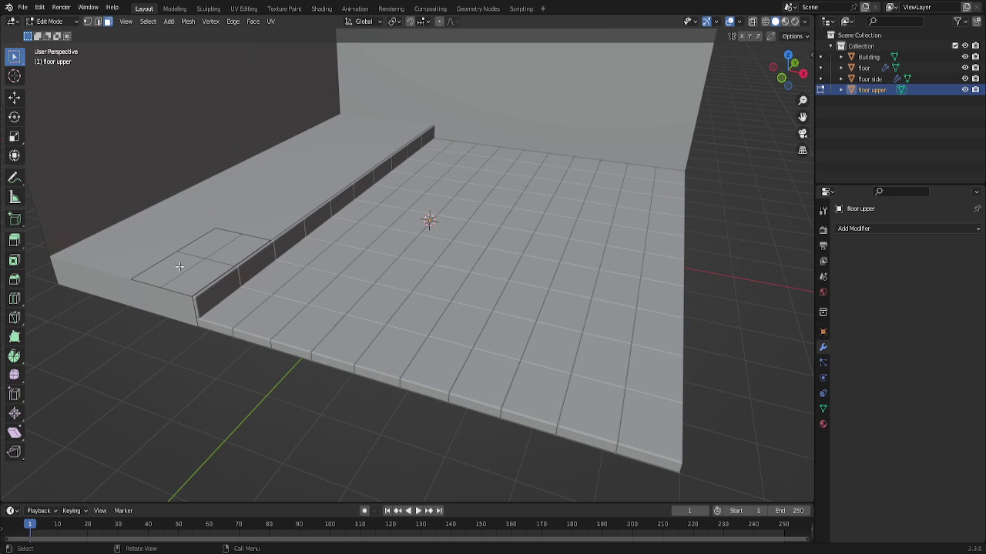
click(180, 268)
Split the first selected tile face off the floor upper mesh.
key(e)
key(Escape)
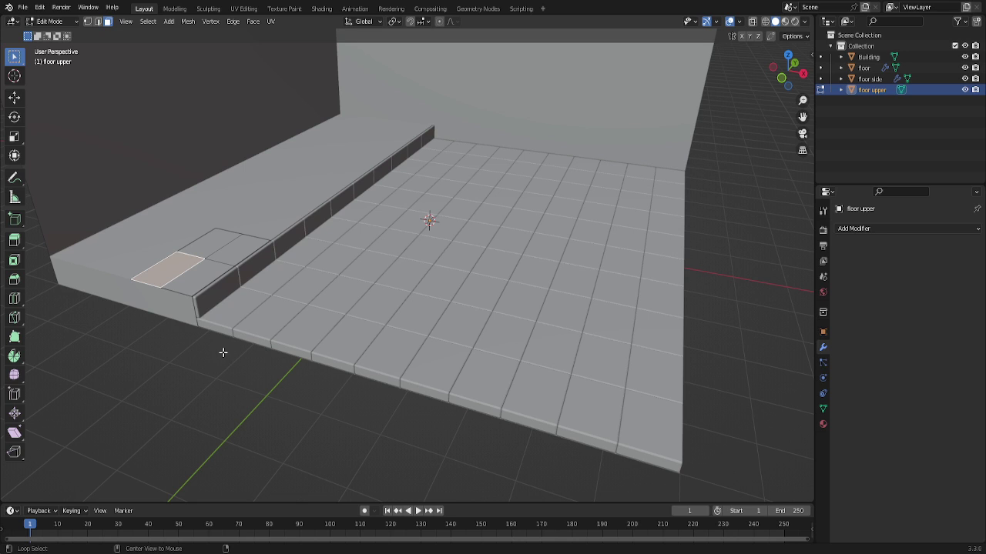
key(shift+s)
click(205, 347)
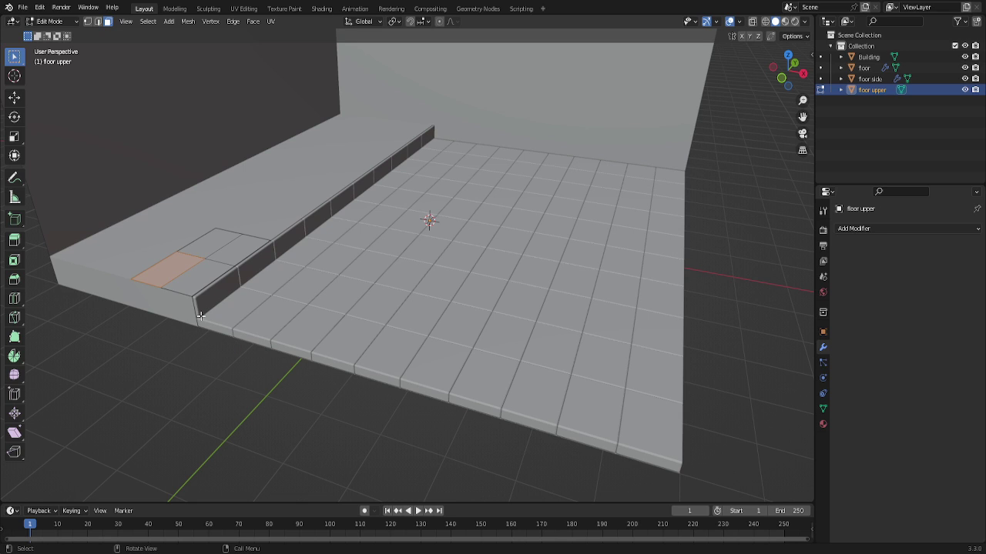
key(g)
key(Escape)
Split off the remaining tile faces, then select all four linked tiles.
click(208, 245)
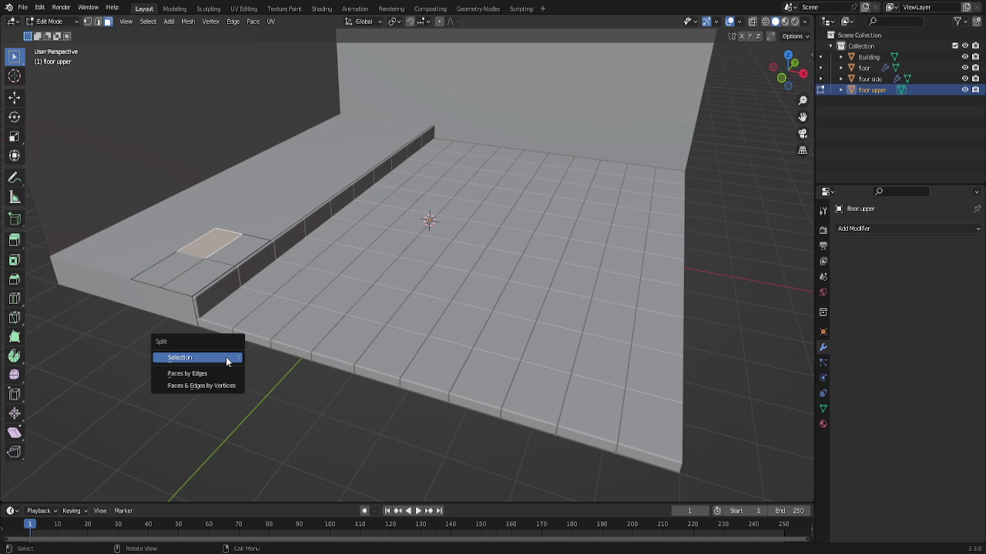
click(227, 359)
key(Tab)
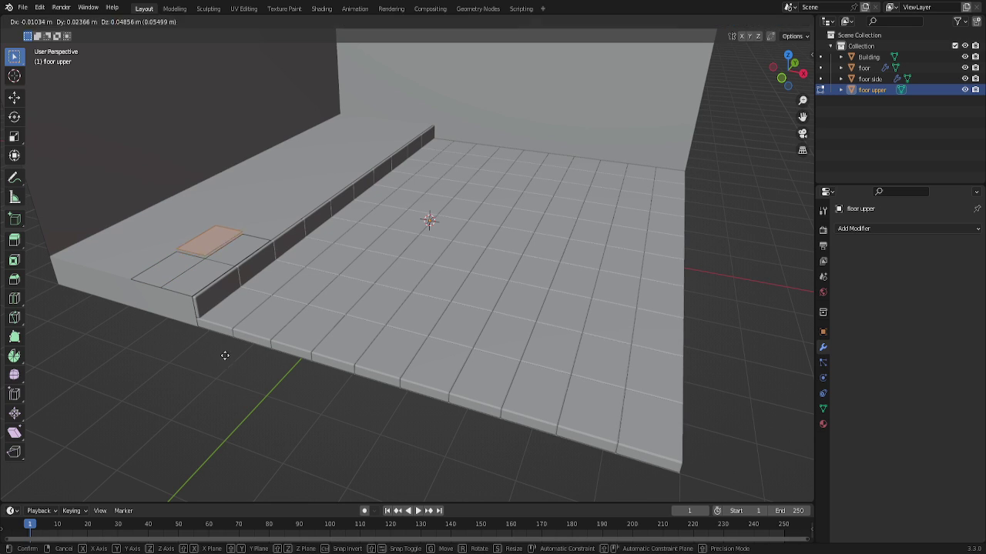
key(Tab)
click(239, 256)
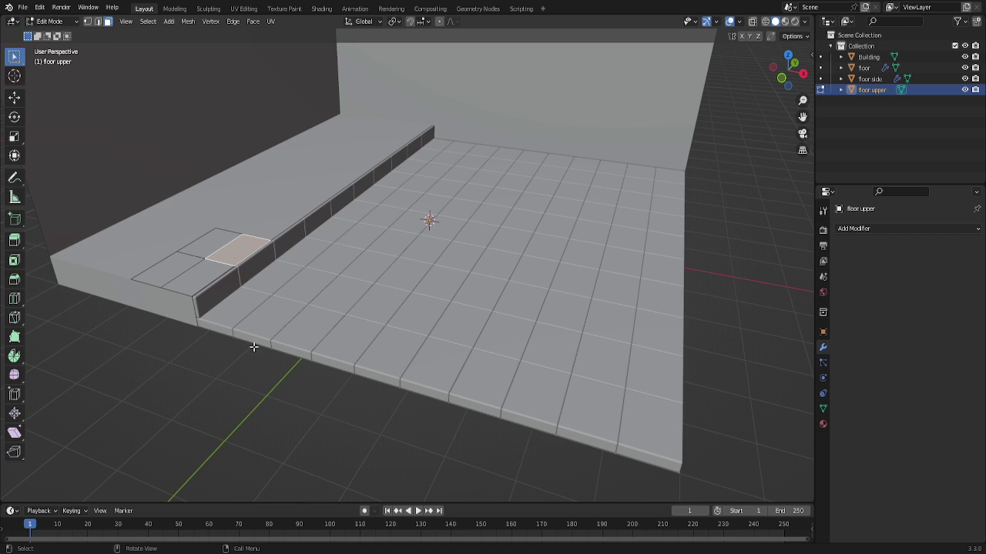
key(alt+m)
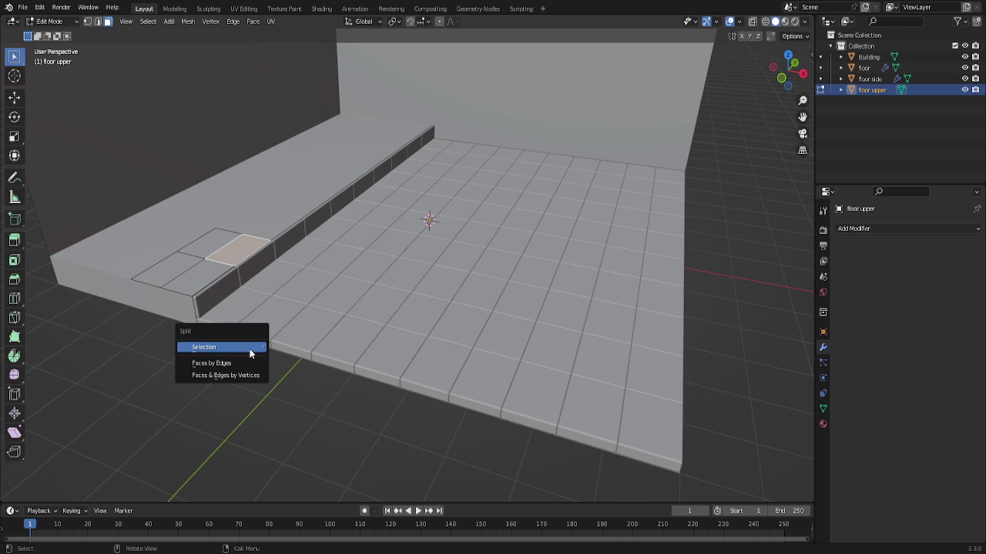
click(248, 351)
key(g)
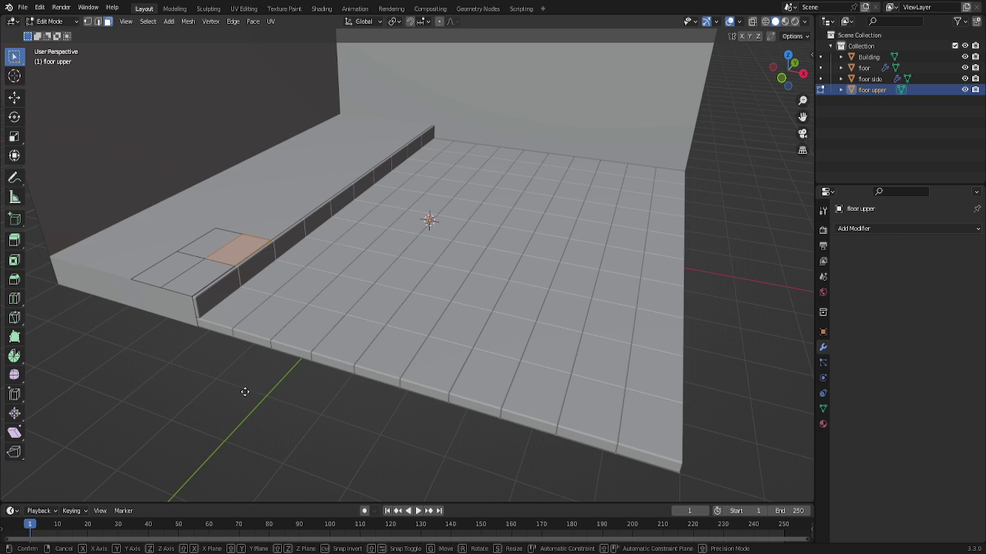
key(Escape)
key(ctrl+l)
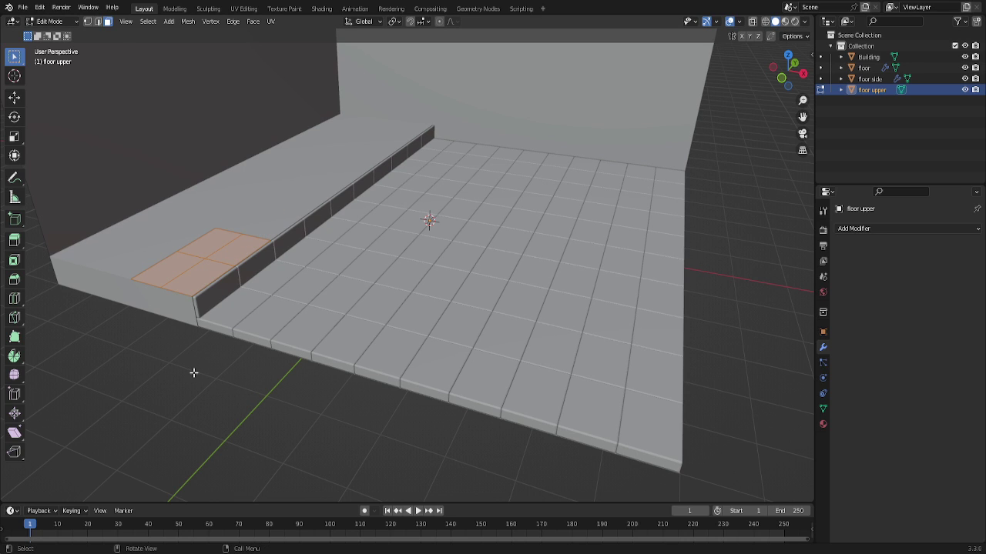
Extrude the four tile faces upward and set their height along Z in right orthographic view.
key(e)
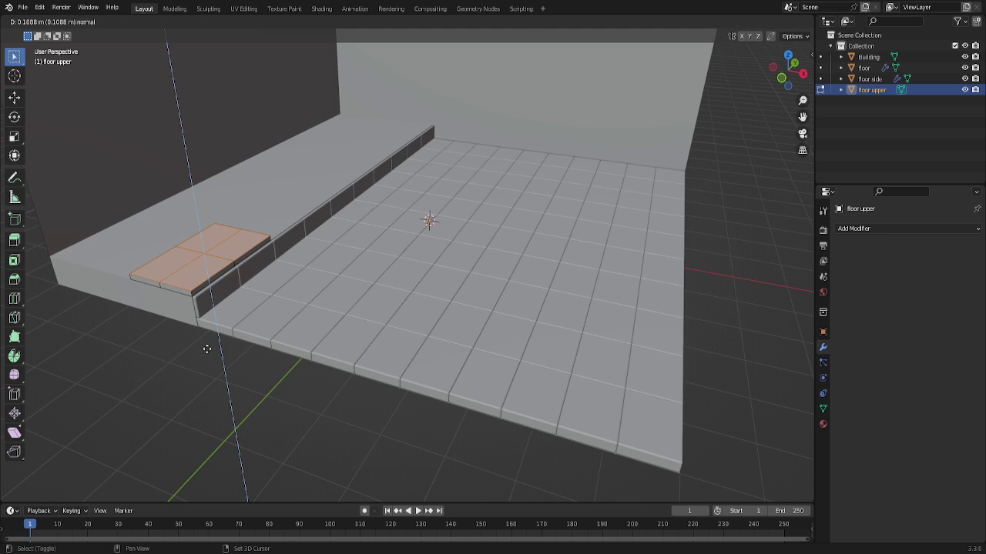
click(207, 350)
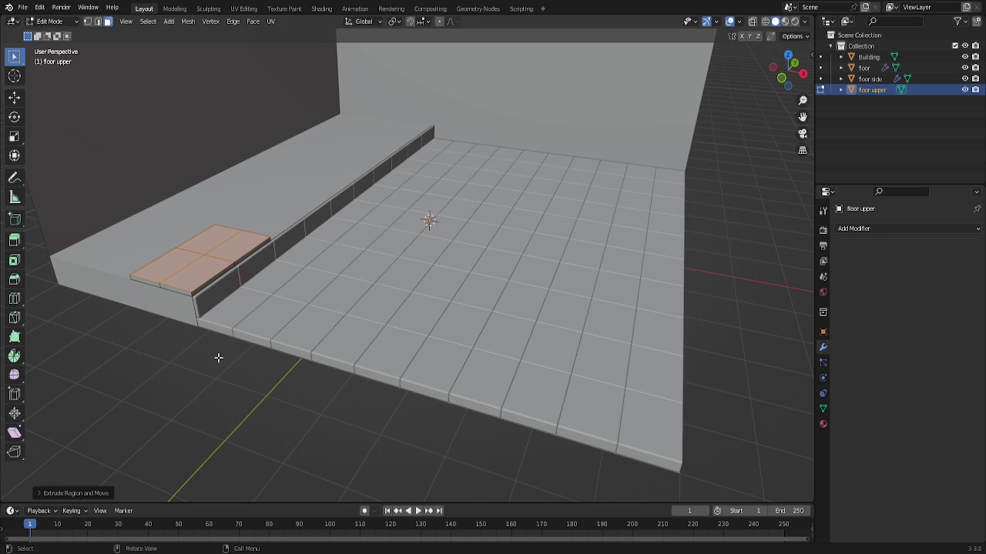
key(KP_1)
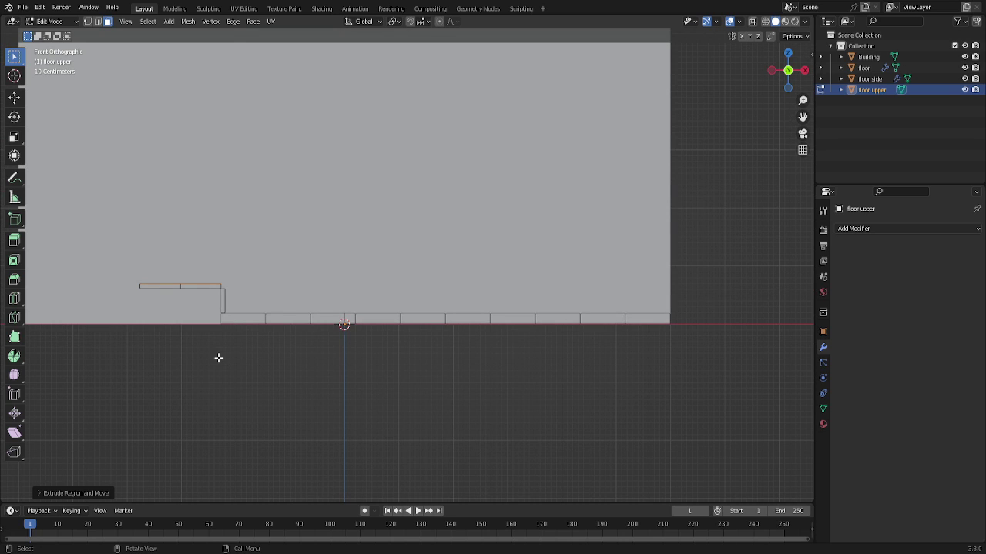
key(KP_3)
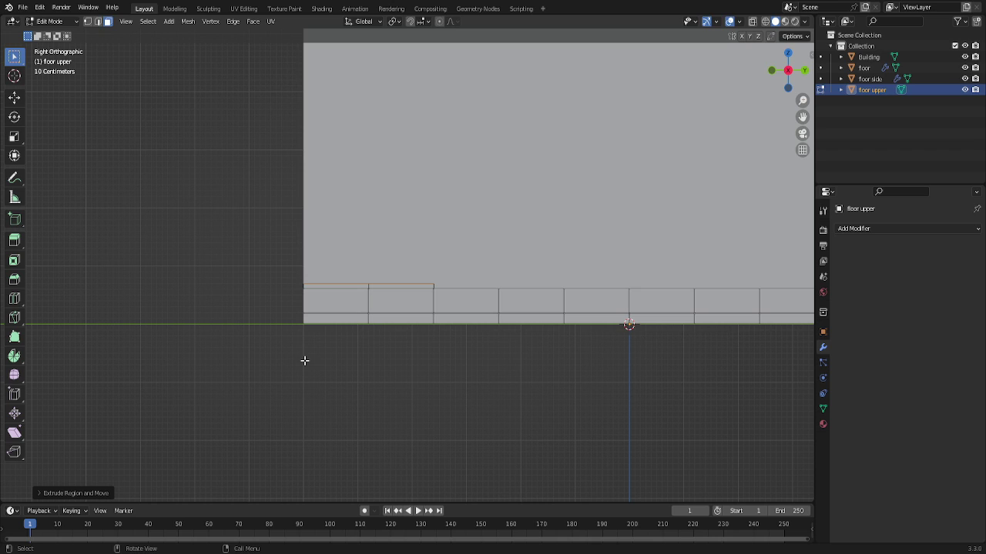
key(e)
key(z)
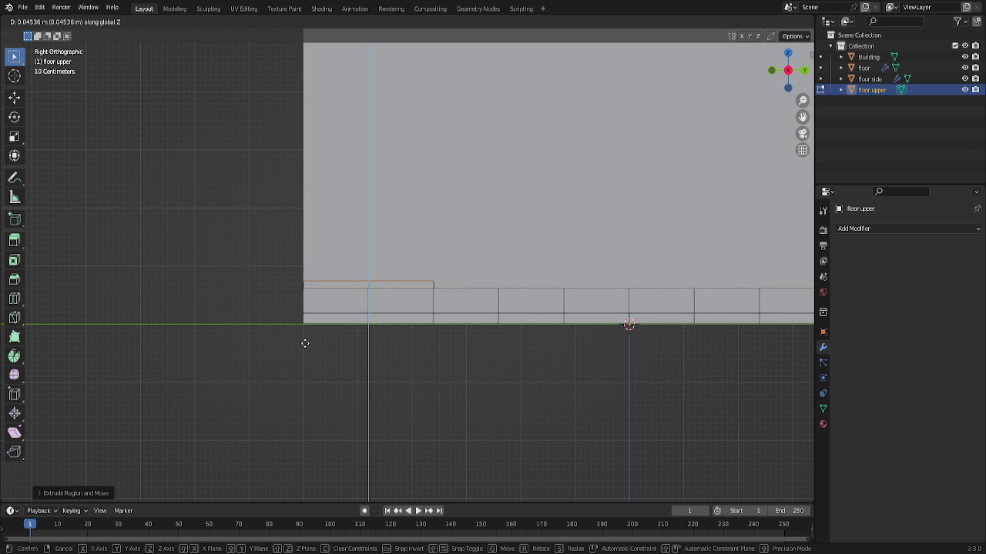
click(305, 338)
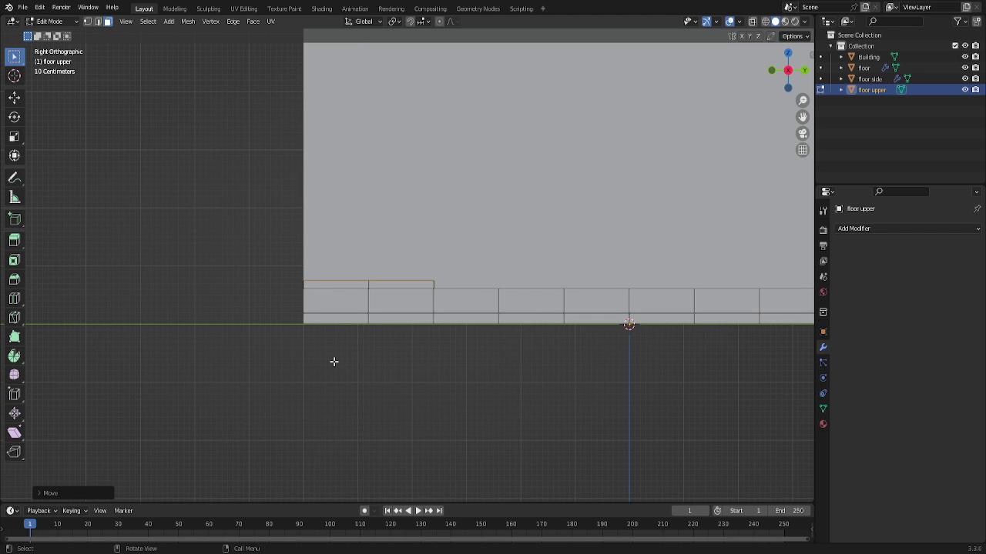
Lower the raised tiles slightly along Z to the step's top and leave Edit Mode.
drag(787, 70, 723, 170)
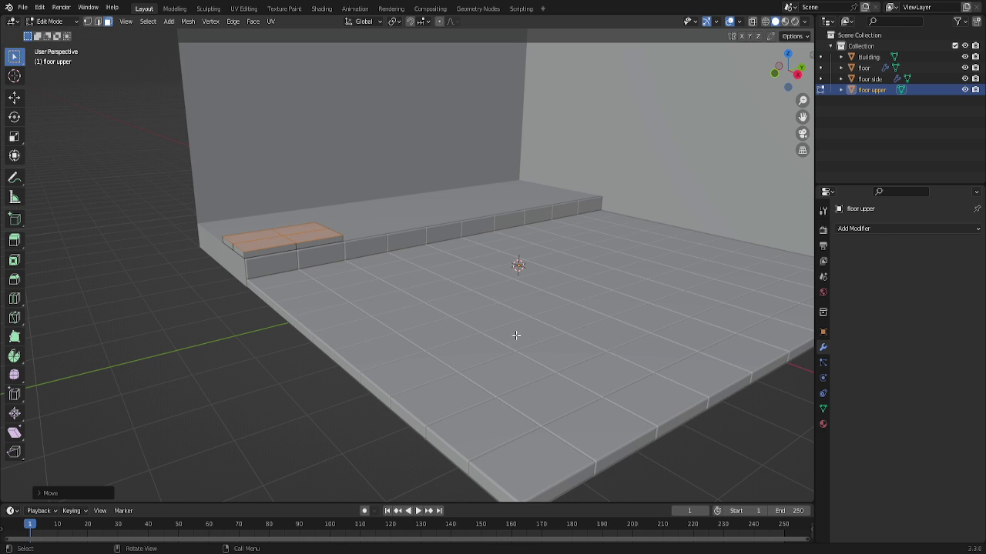
scroll(358, 275, up, 2)
scroll(352, 273, up, 2)
scroll(344, 271, up, 2)
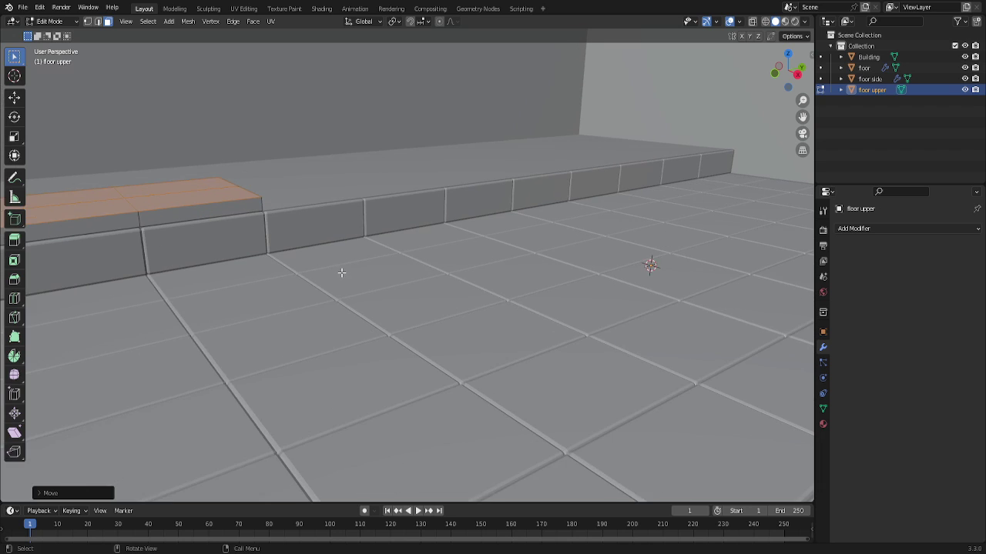
scroll(341, 273, down, 1)
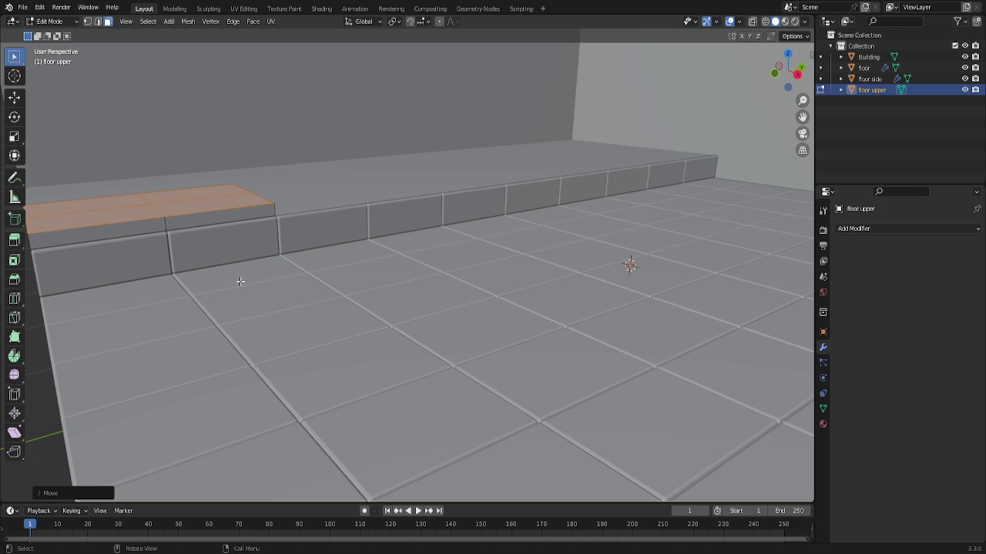
scroll(239, 282, down, 1)
scroll(241, 286, down, 1)
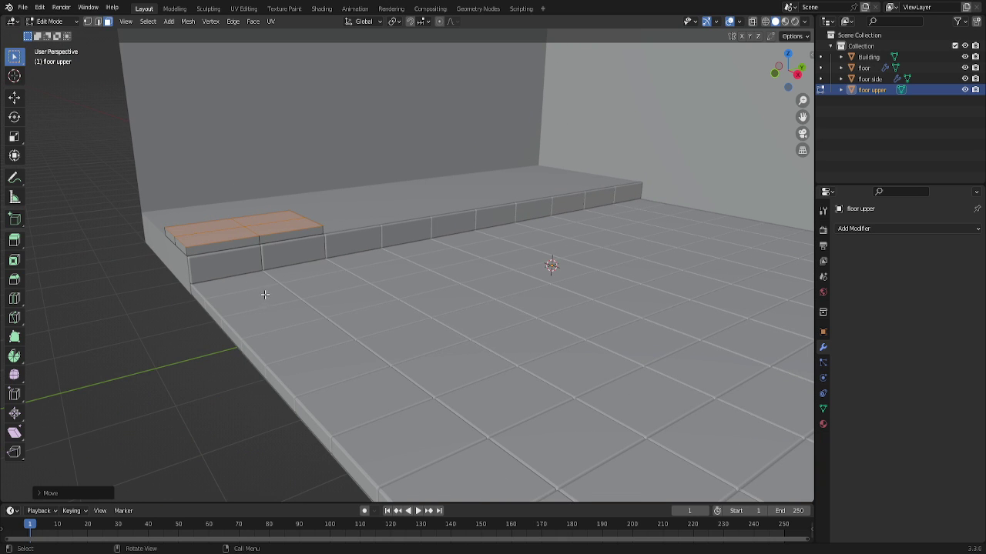
key(g)
key(z)
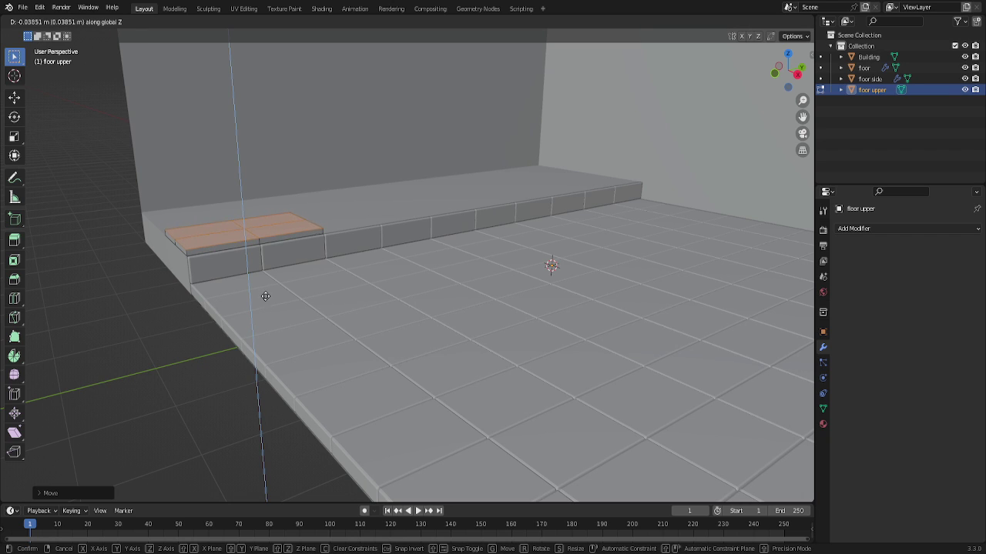
click(265, 298)
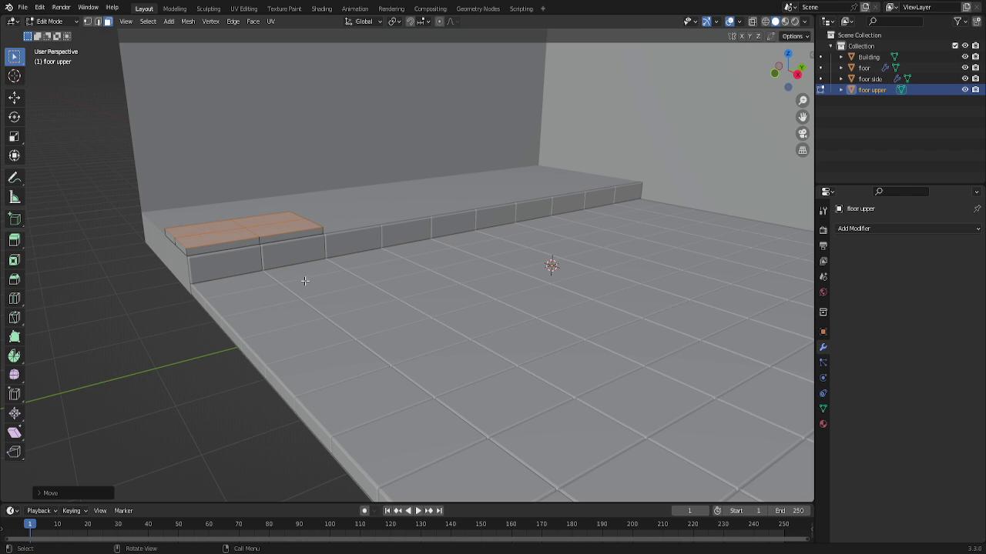
key(Tab)
Raise the floor side strip's end faces along Z to the step height in right orthographic view.
click(240, 268)
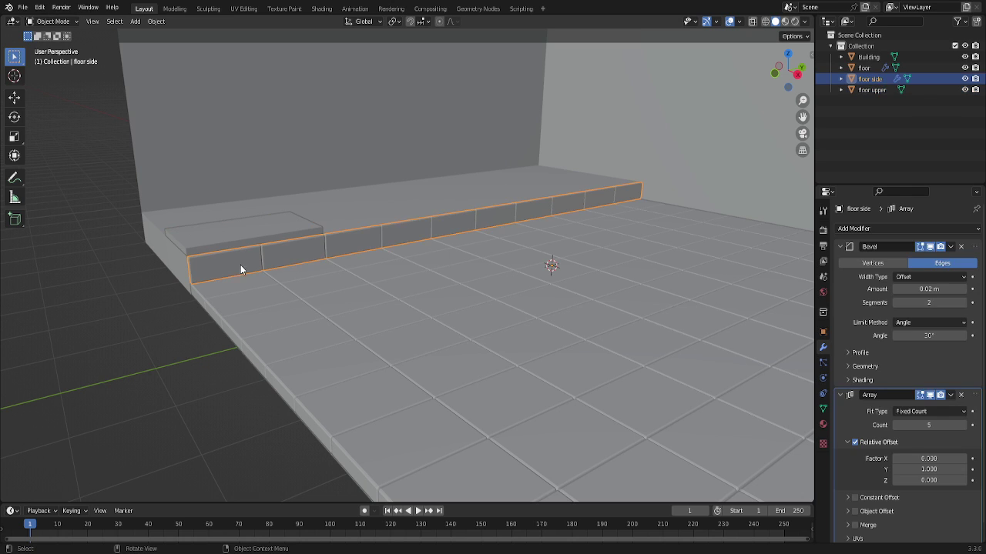
key(Tab)
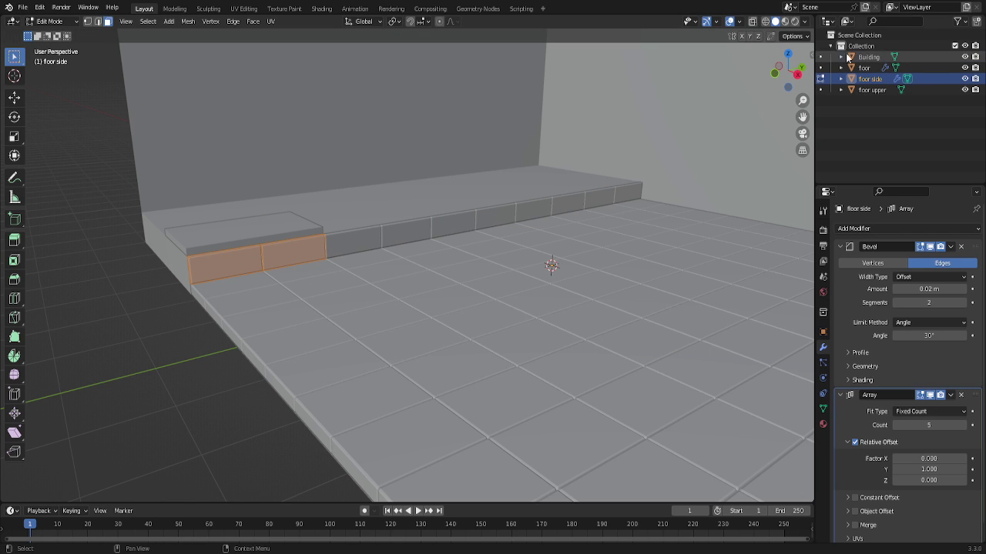
mouse_move(781, 71)
mouse_down()
mouse_move(739, 85)
mouse_move(297, 374)
mouse_up()
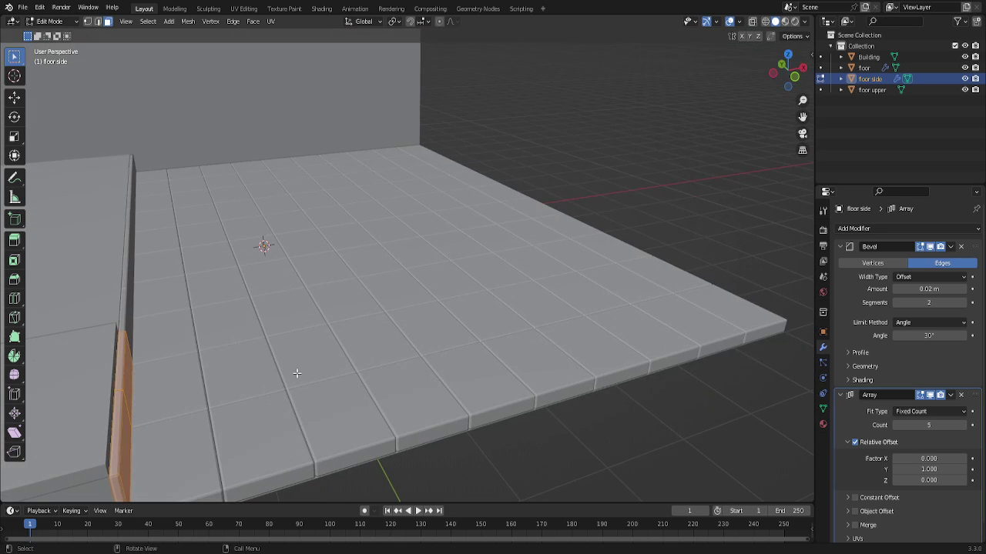
click(119, 423)
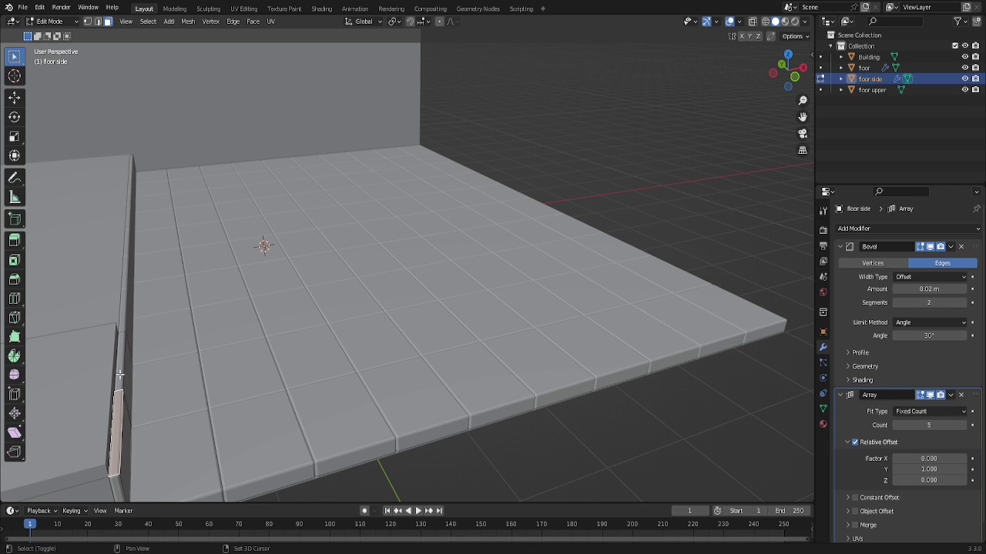
shift+click(119, 372)
key(KP_3)
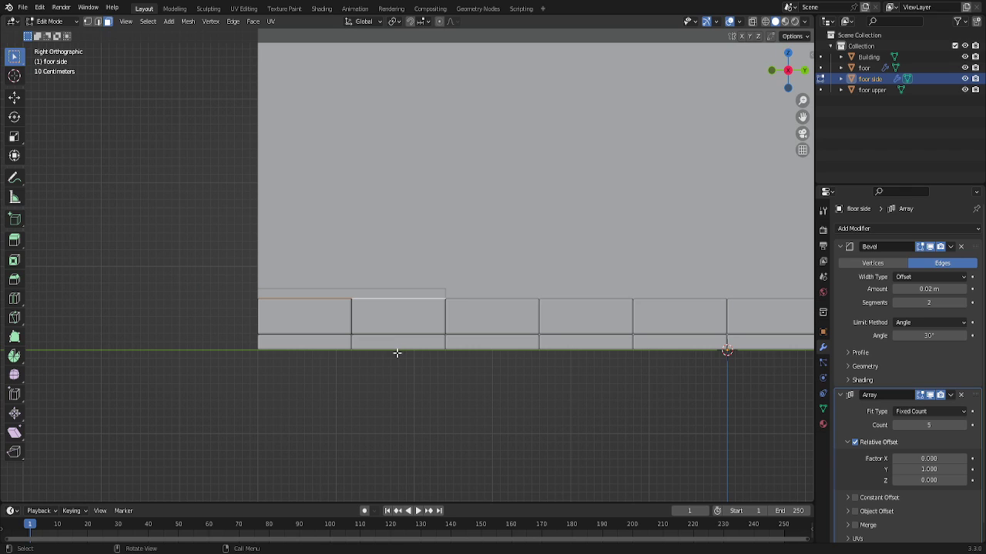
key(g)
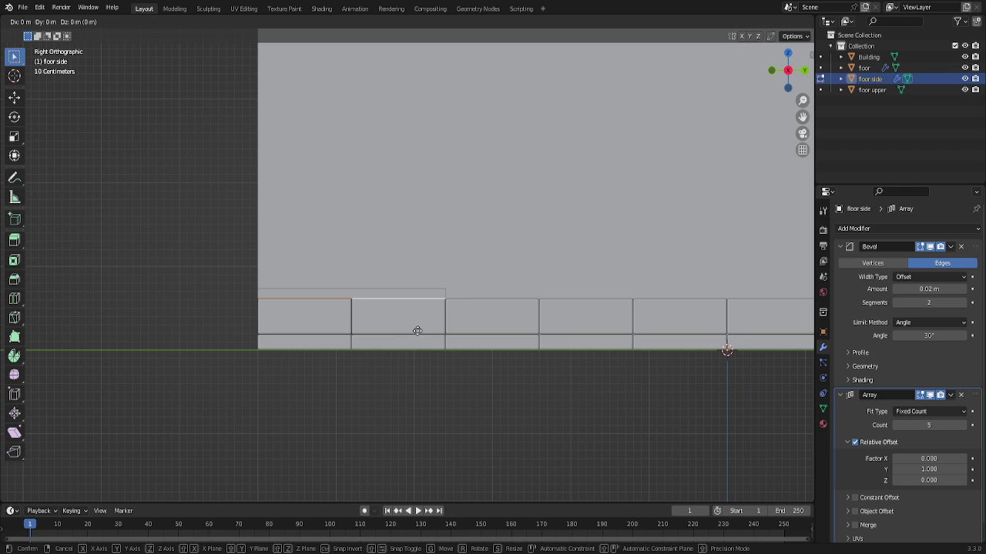
key(z)
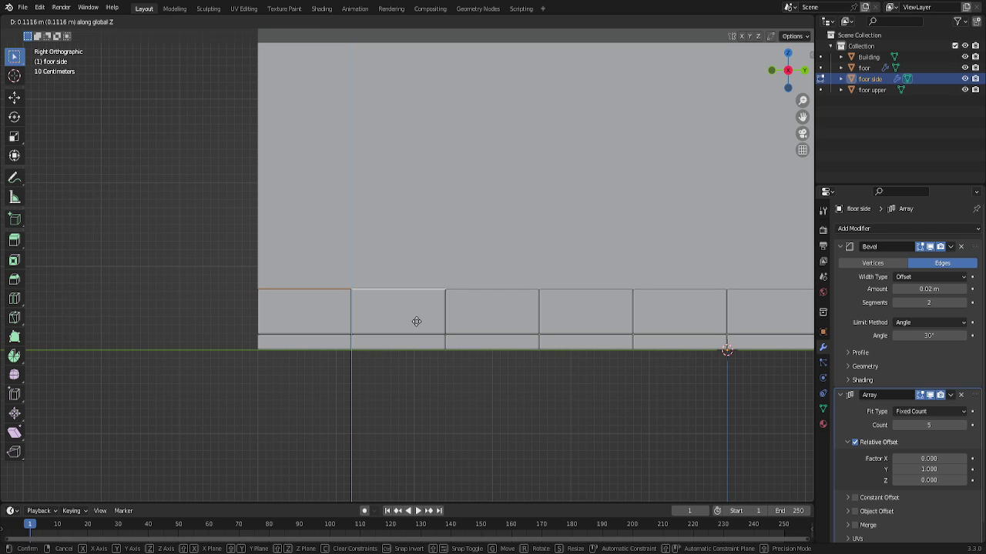
click(415, 322)
scroll(419, 325, down, 2)
scroll(375, 334, up, 2)
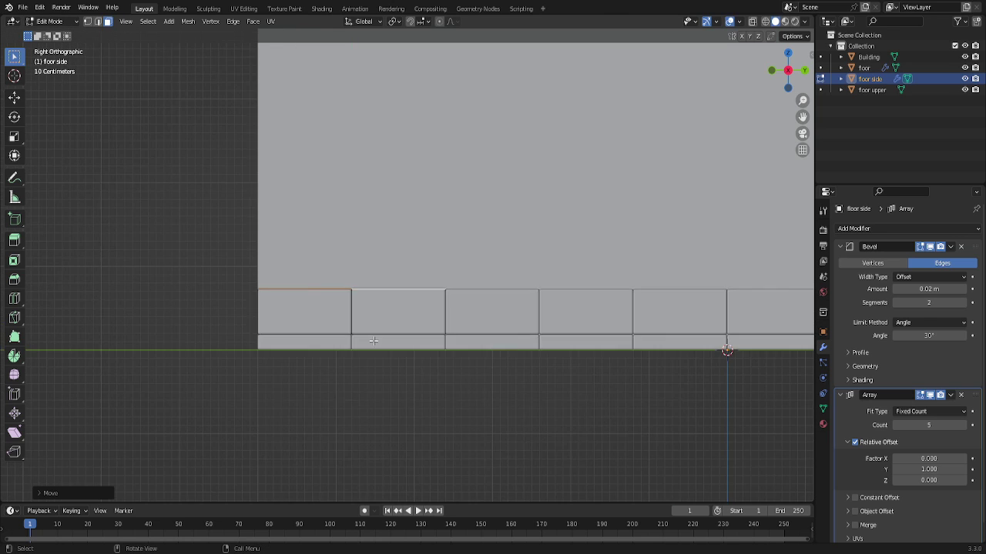
scroll(377, 341, up, 1)
Fine-tune the faces' vertical position from the front orthographic view.
mouse_move(376, 341)
middle_down()
mouse_move(292, 308)
mouse_move(773, 80)
middle_up()
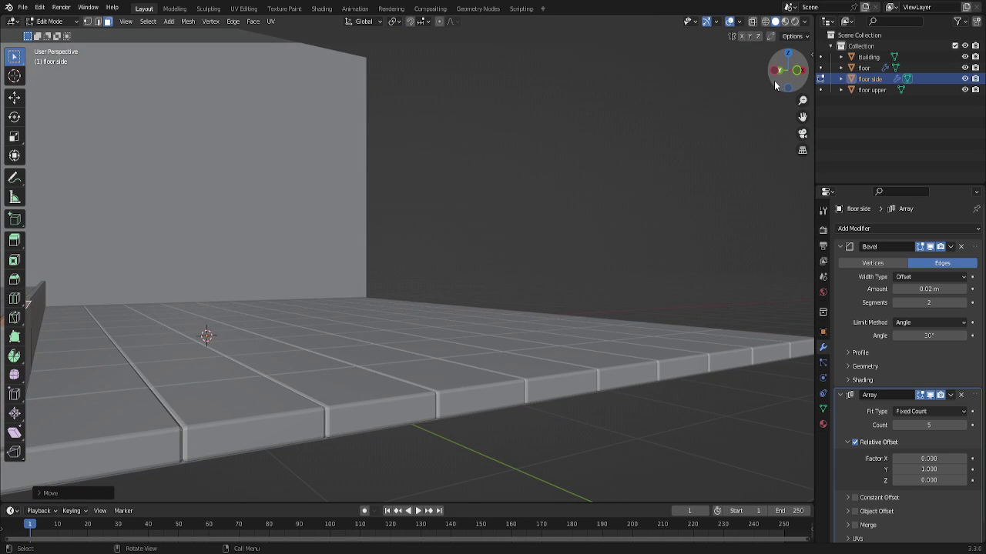
click(774, 80)
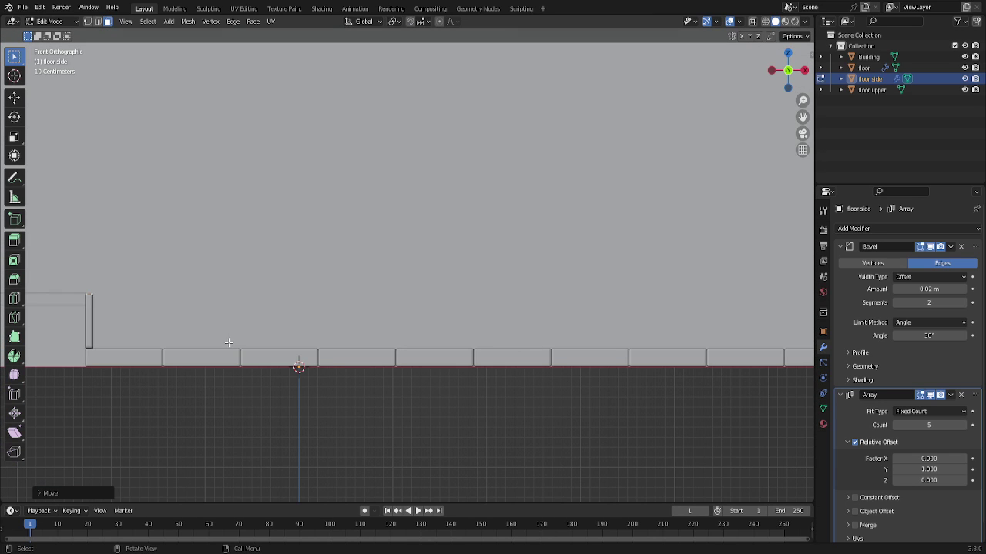
key(g)
key(z)
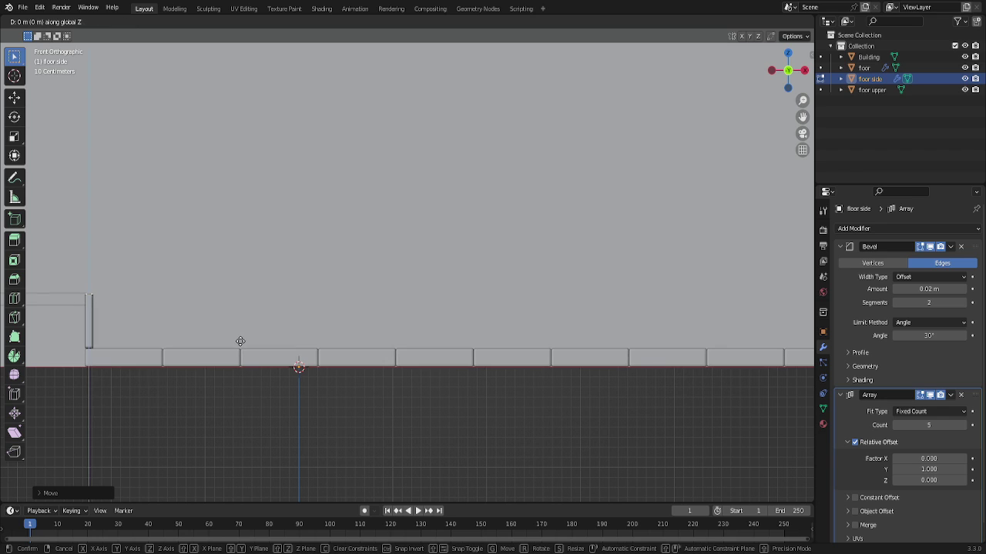
click(241, 339)
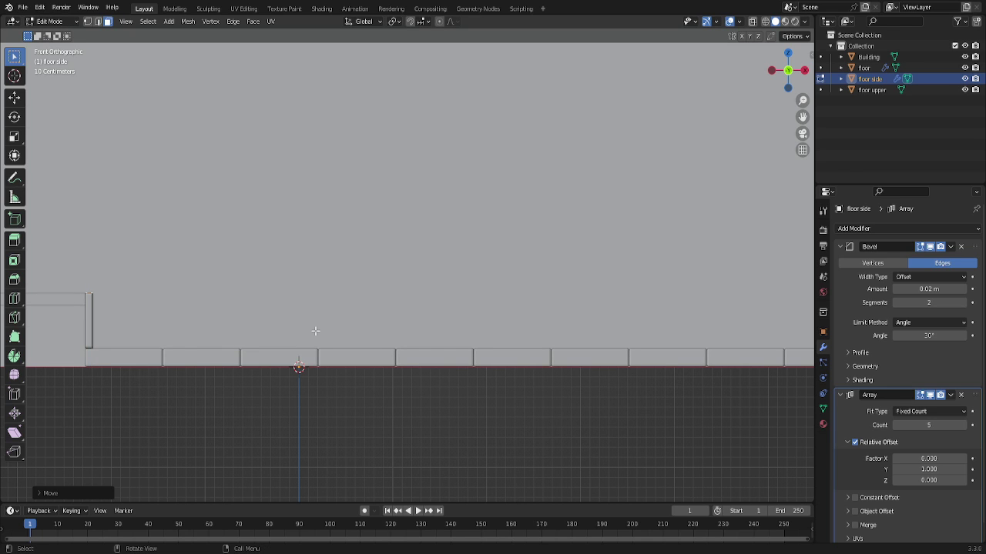
middle_drag(315, 331, 303, 356)
Leave the floor side mesh and open the floor upper slab in Edit Mode.
key(Tab)
click(130, 285)
key(Tab)
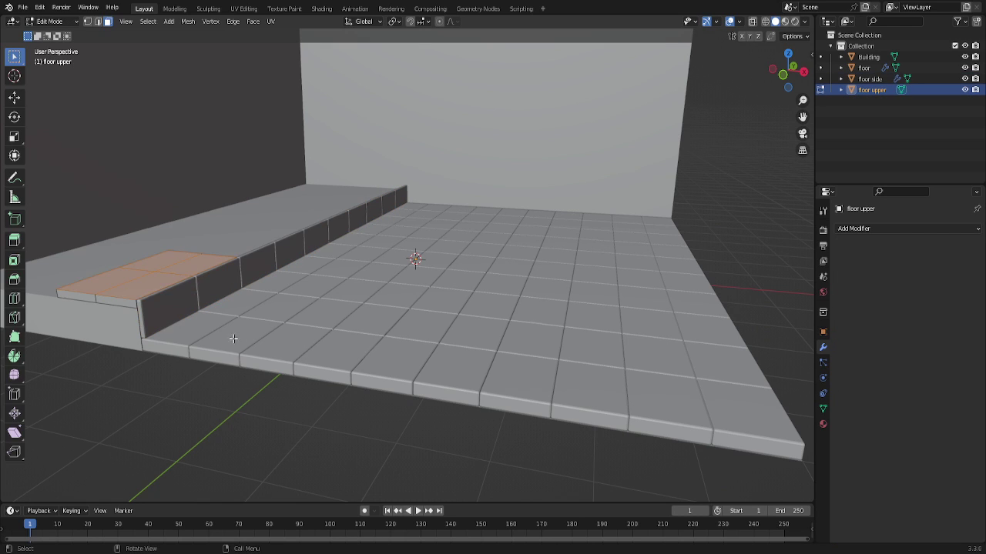
scroll(427, 302, down, 1)
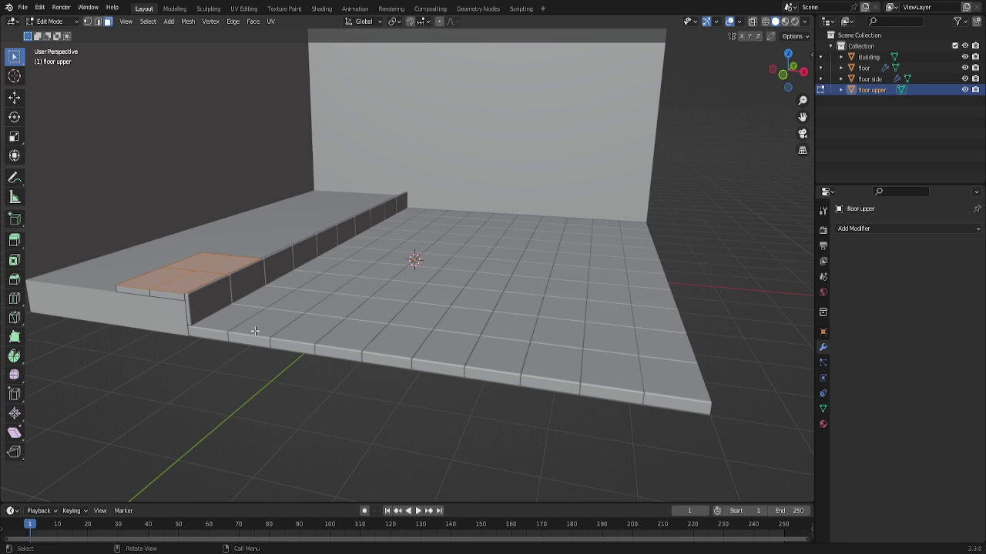
Add a Bevel modifier with 0.02 m amount and 2 segments, then return to Object Mode.
click(866, 233)
click(783, 276)
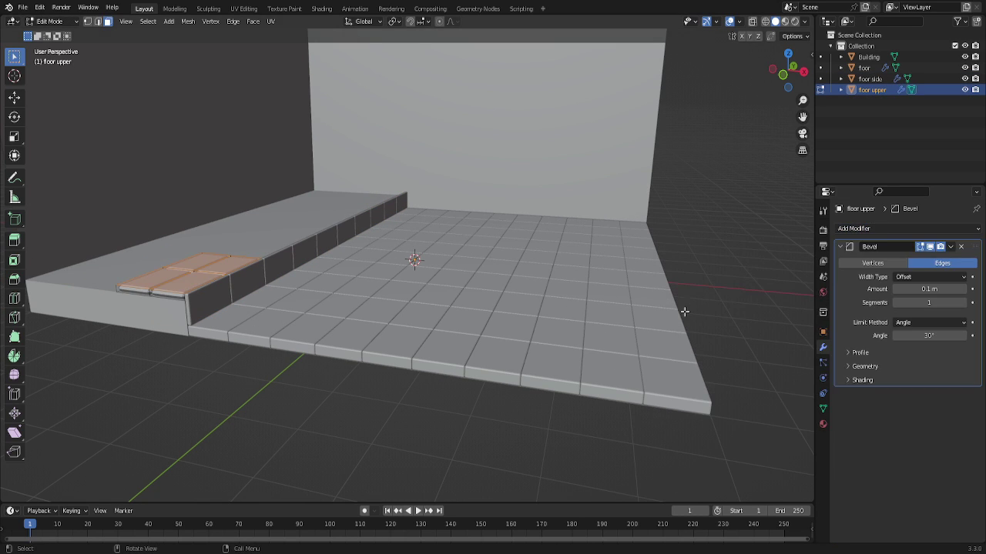
click(926, 289)
text(02)
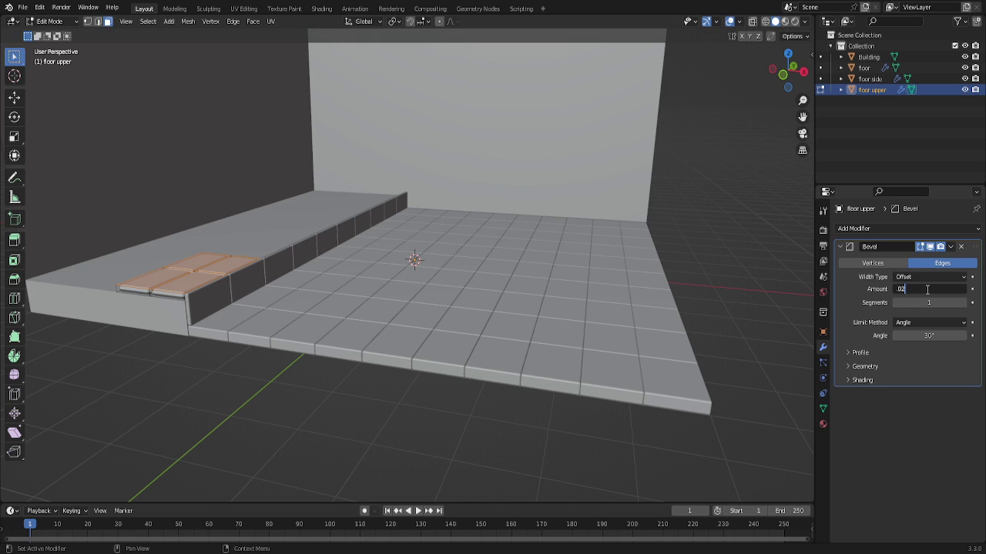
key(Return)
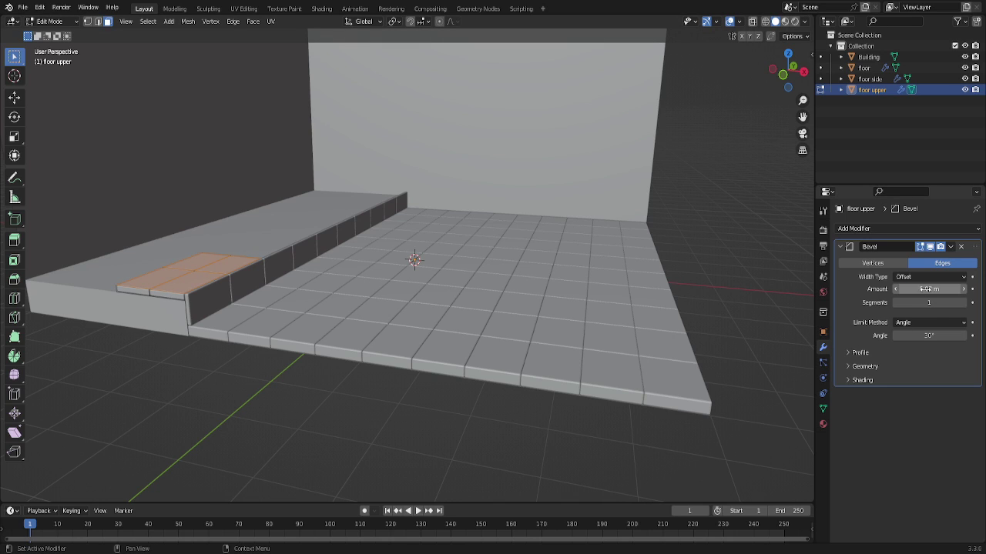
click(936, 302)
text(2)
key(Return)
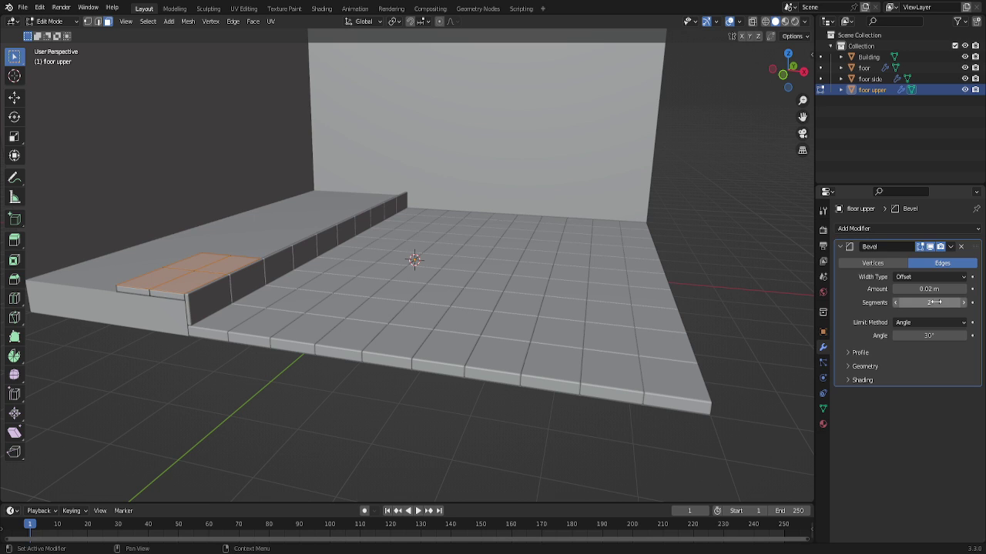
scroll(258, 314, up, 3)
scroll(247, 323, down, 1)
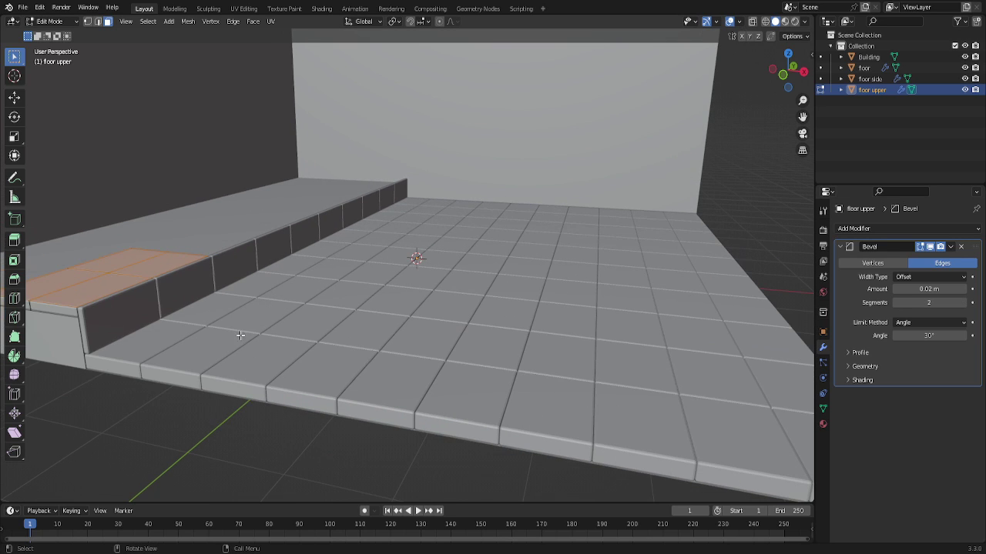
key(Tab)
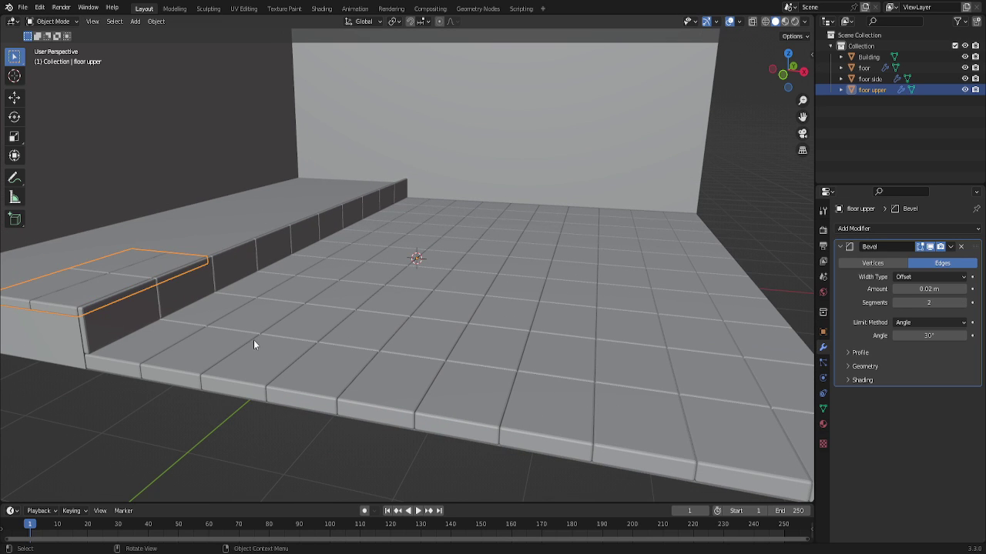
Check the main floor's modifiers, then reselect floor upper and scroll down its modifier stack.
click(263, 348)
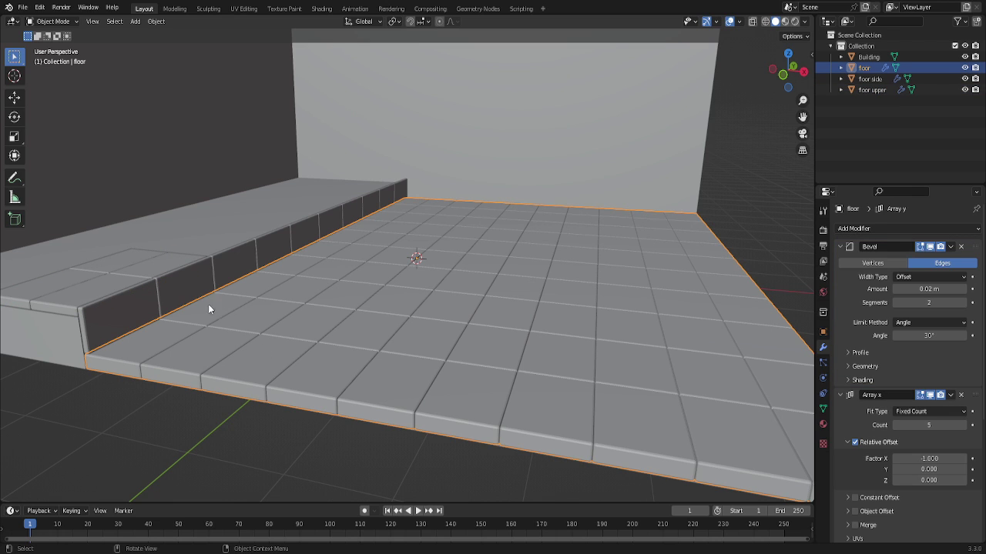
click(118, 276)
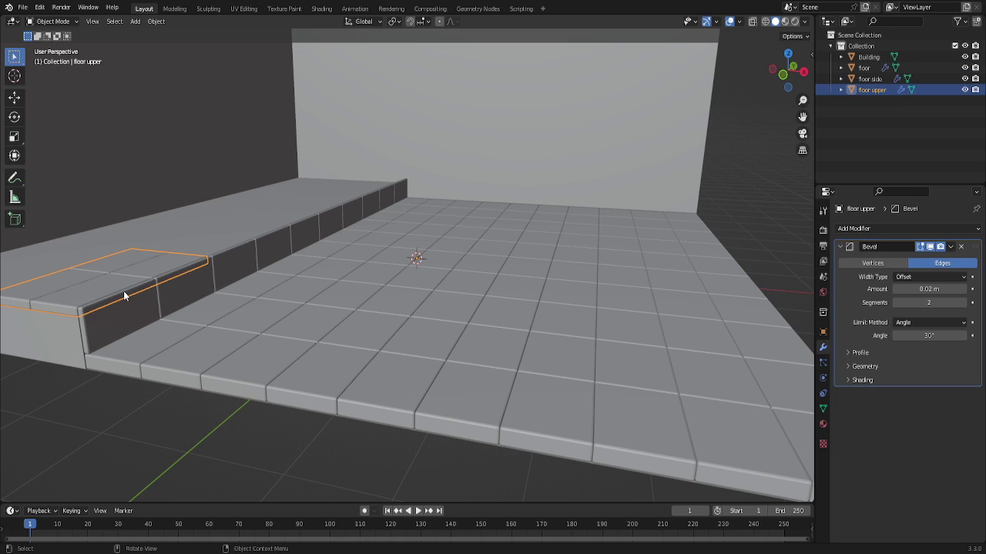
scroll(147, 320, down, 1)
scroll(171, 320, down, 2)
scroll(185, 318, down, 1)
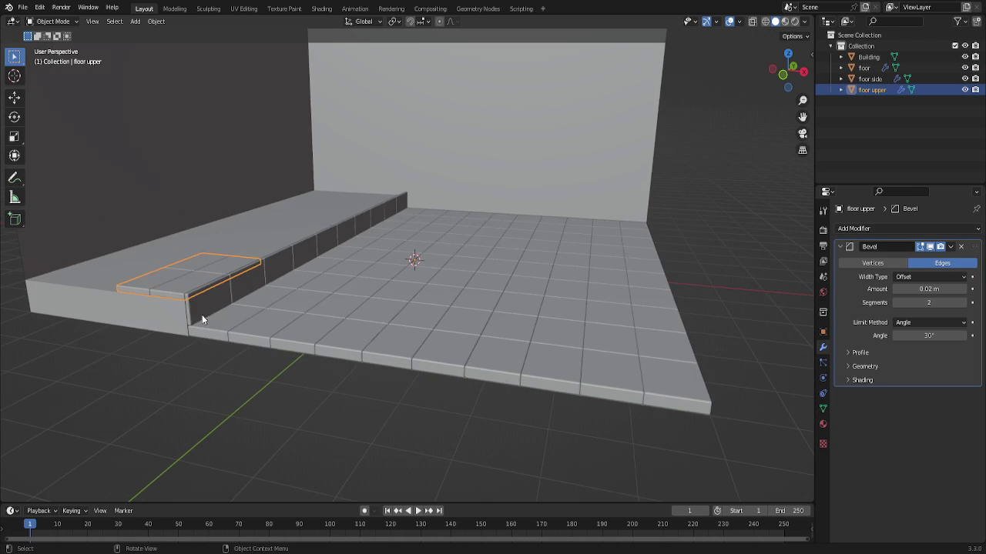
Add an Array modifier to floor upper with relative X offset -1 and count 3.
click(833, 229)
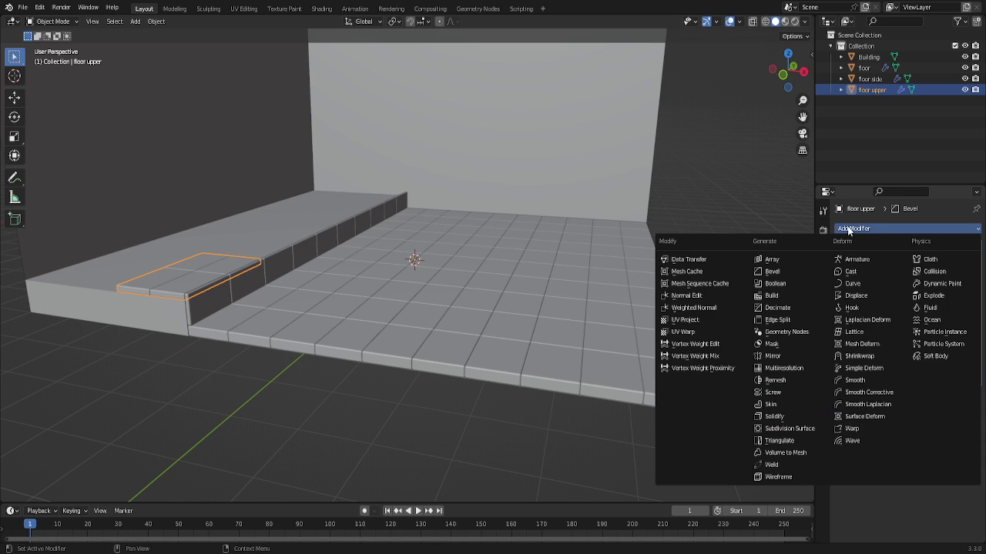
click(770, 263)
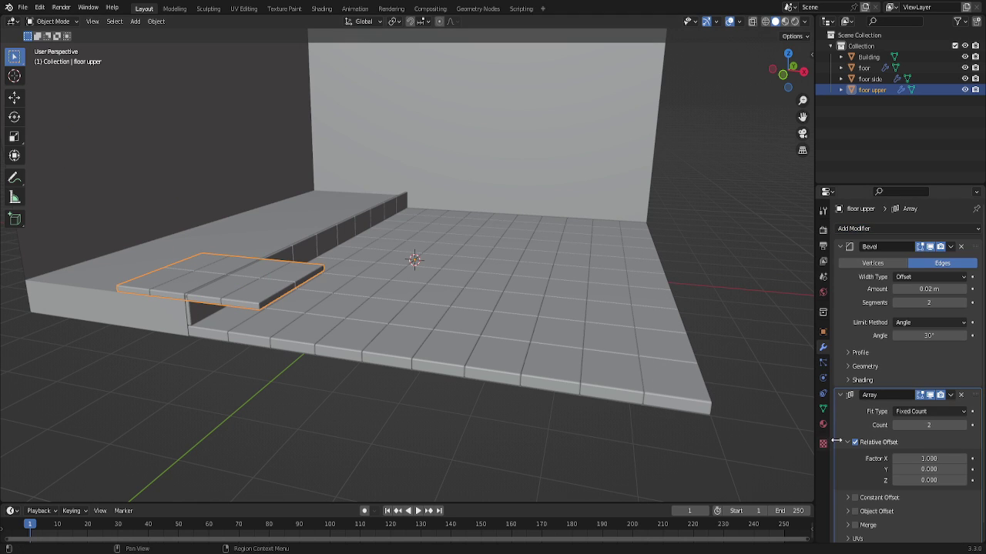
click(927, 459)
key(BackSpace)
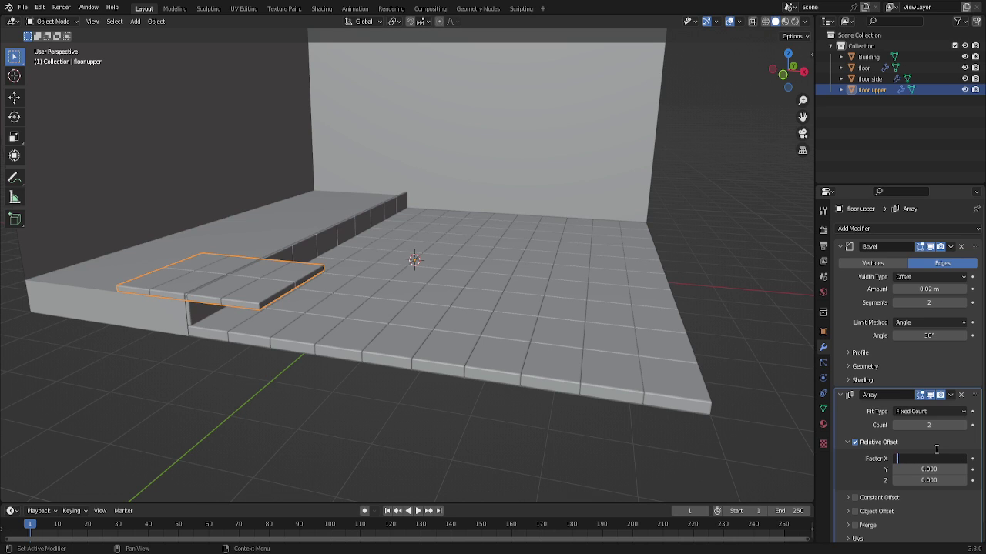
text(1)
key(Return)
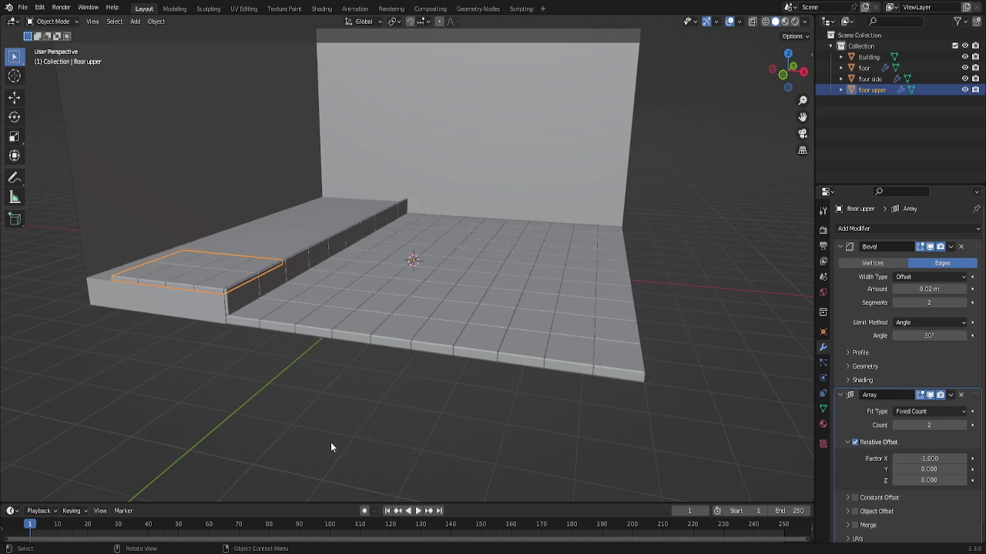
middle_drag(330, 442, 239, 395)
drag(782, 87, 728, 112)
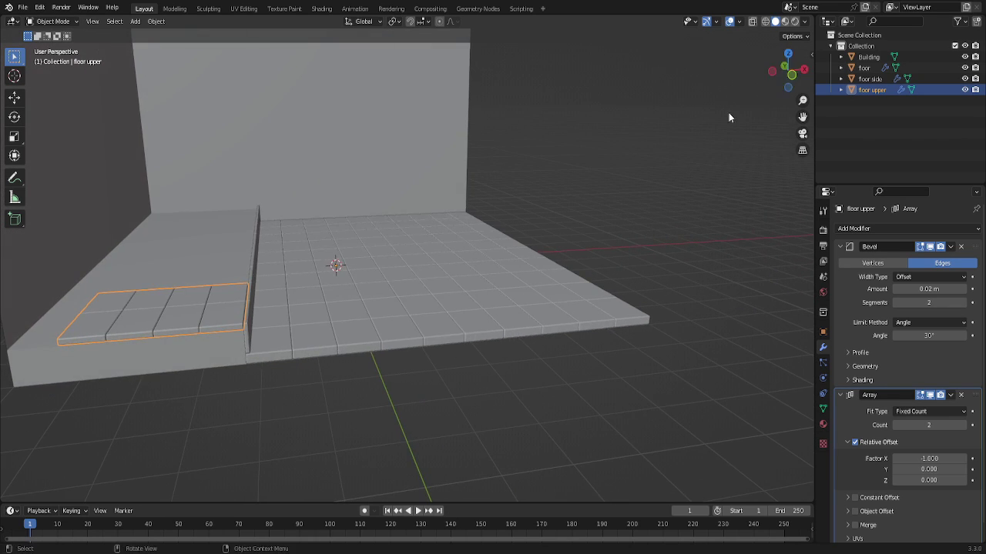
scroll(365, 301, down, 2)
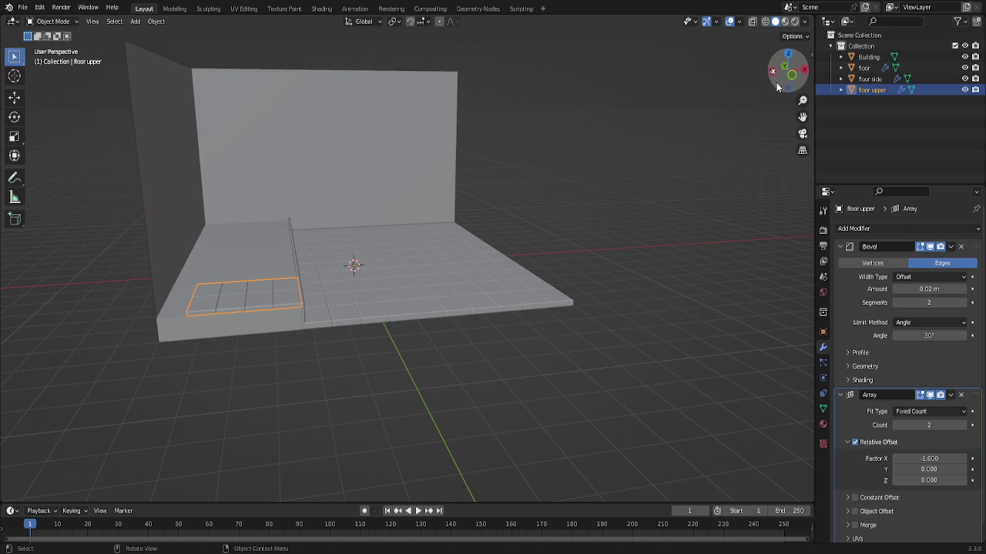
drag(776, 82, 774, 148)
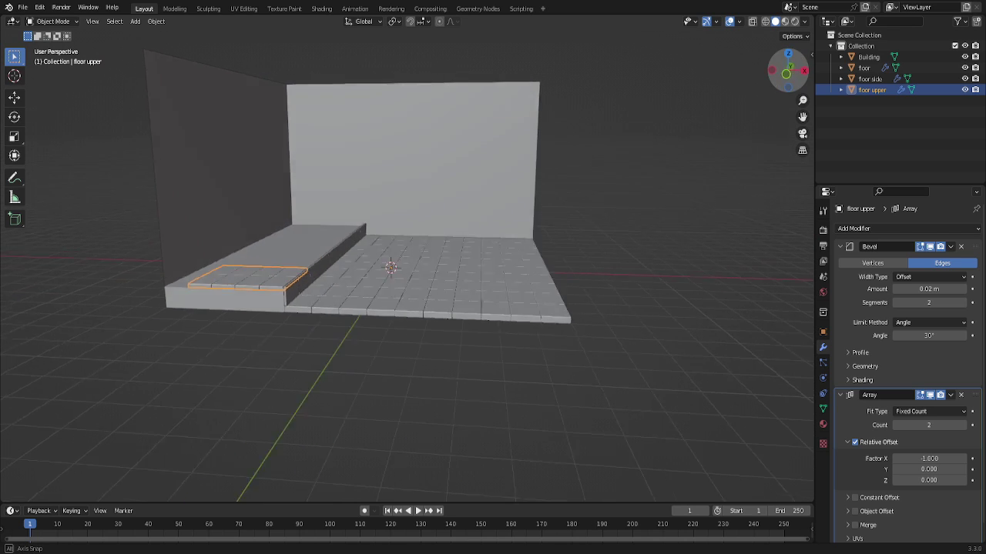
click(964, 426)
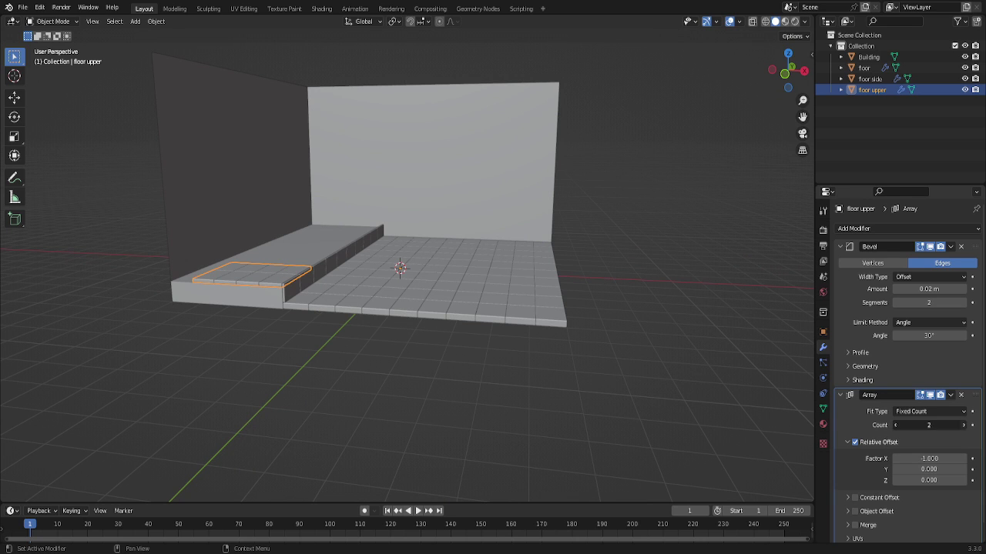
mouse_move(770, 79)
mouse_down()
mouse_move(777, 131)
mouse_move(753, 94)
mouse_up()
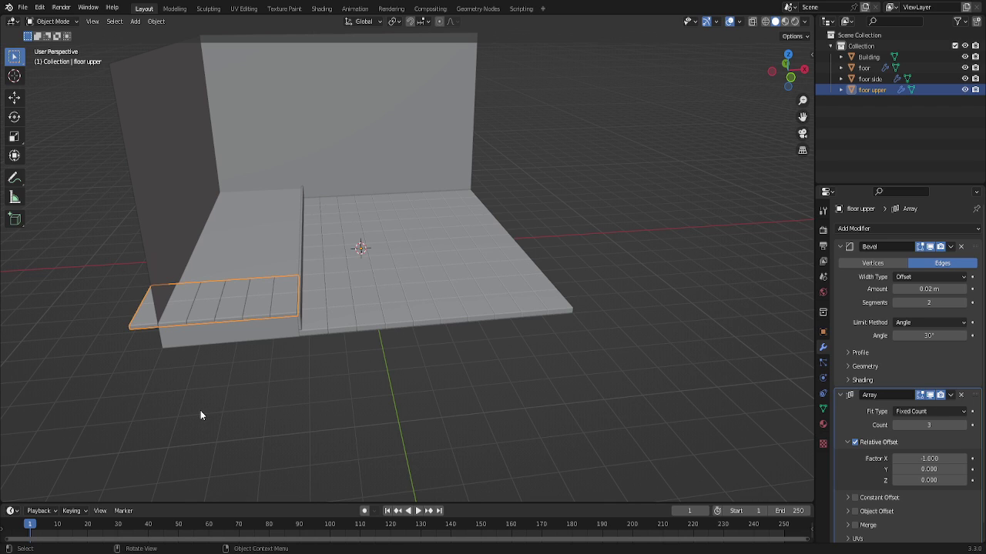
drag(781, 67, 505, 197)
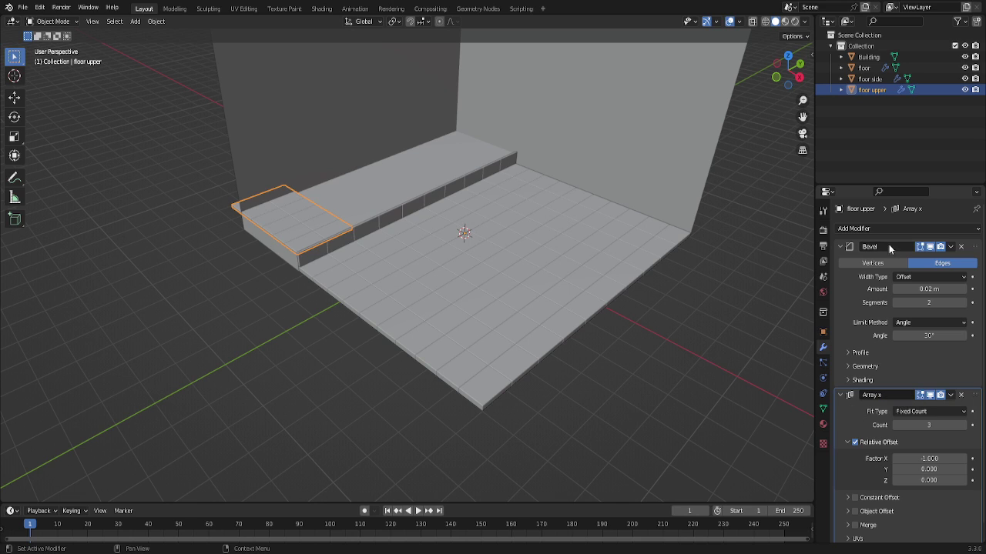
Add a second Array modifier to the slab and name it Array y.
click(870, 228)
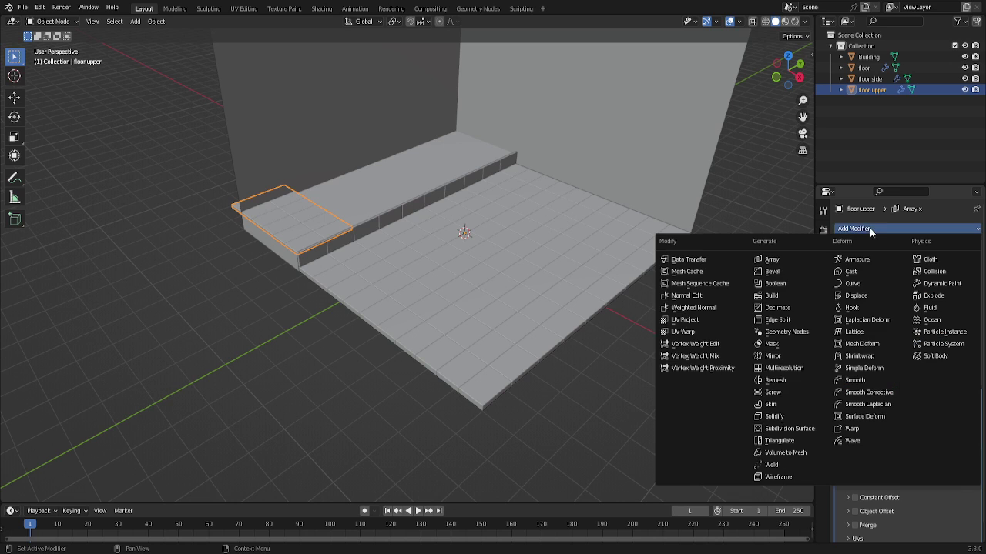
click(775, 258)
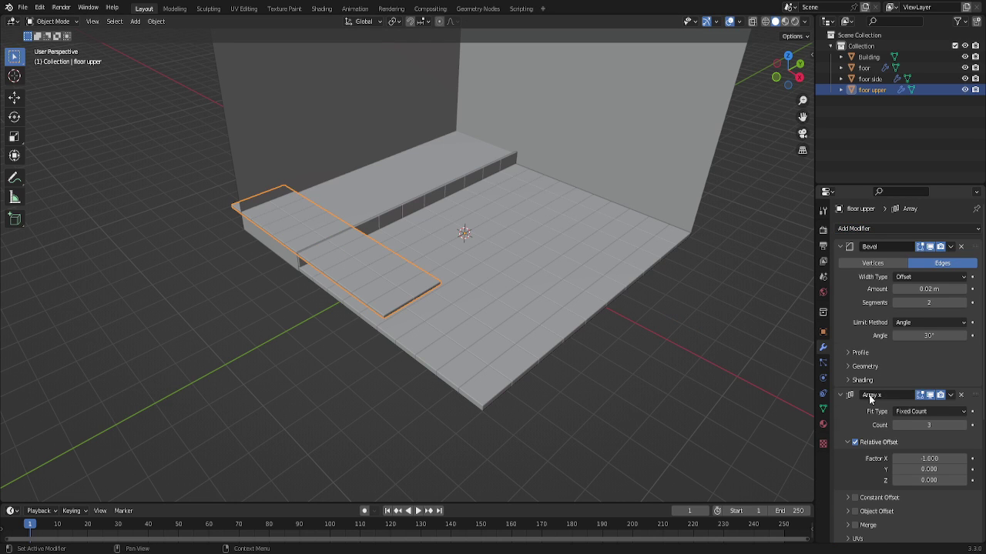
scroll(865, 402, down, 3)
click(885, 478)
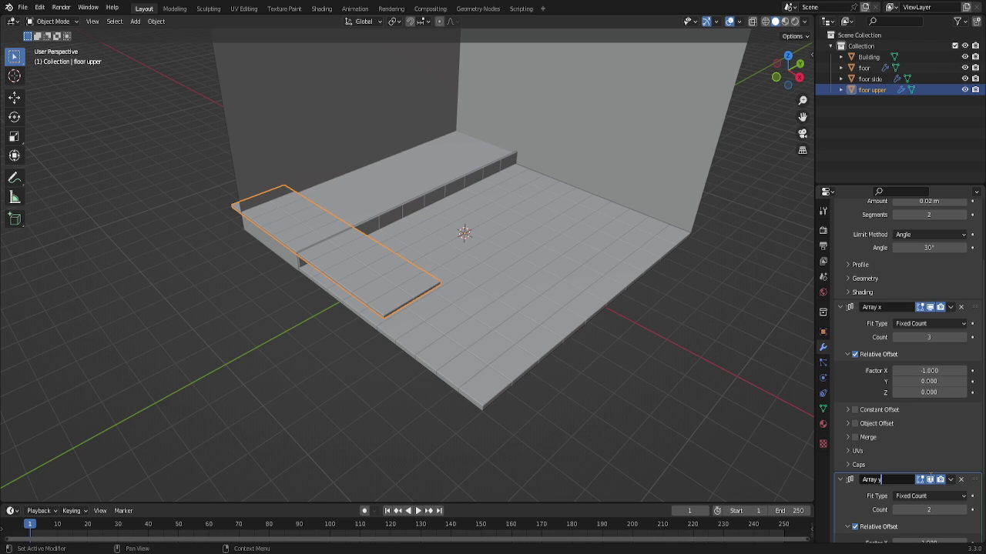
key(Return)
scroll(888, 442, down, 3)
Set Array y's relative offset to Y 1 and raise its count to 5.
click(907, 440)
text(-1)
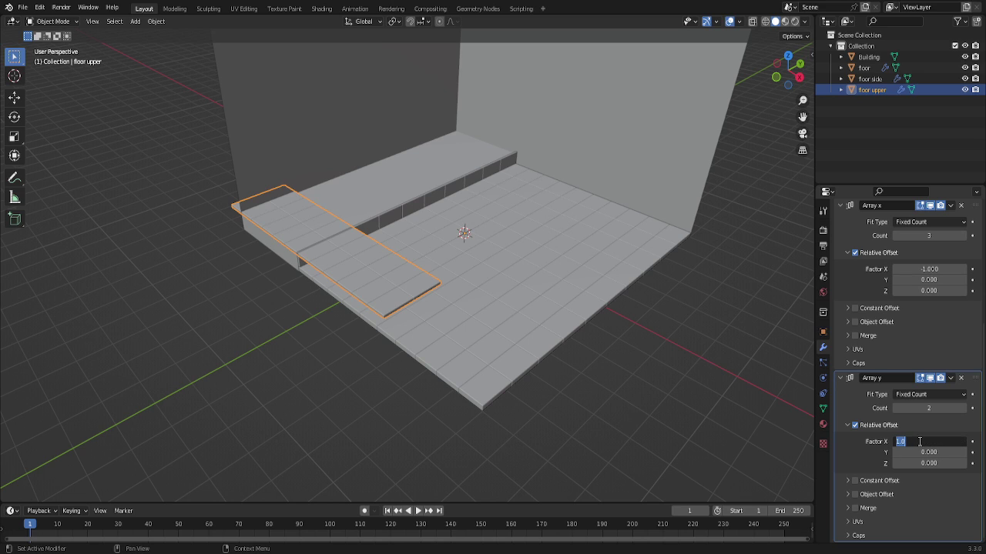
key(Return)
click(932, 452)
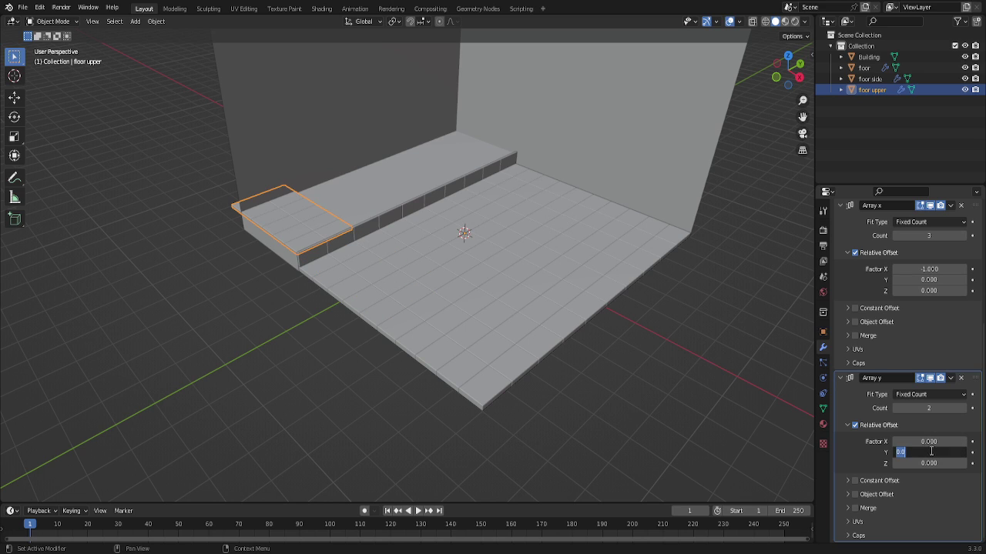
text(1)
key(Return)
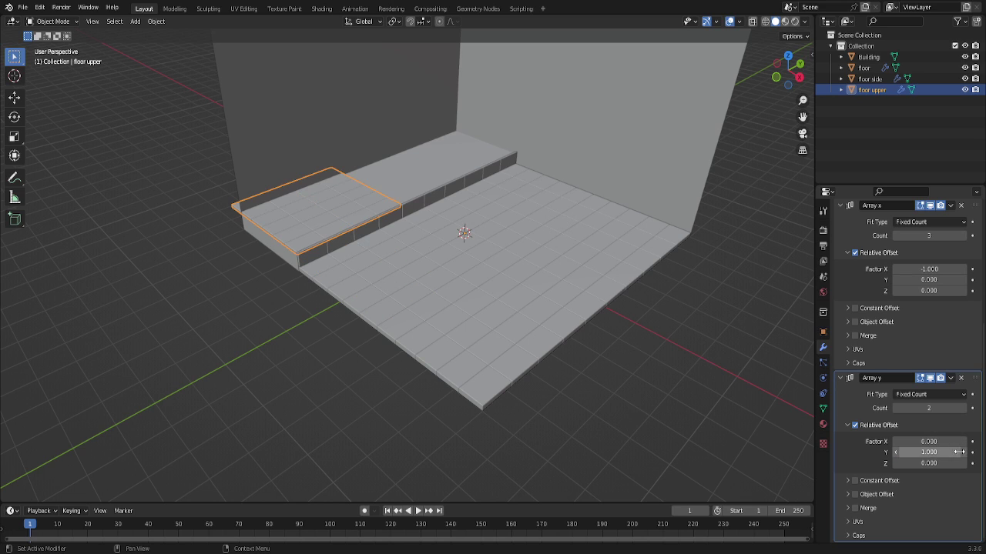
click(963, 408)
click(963, 408)
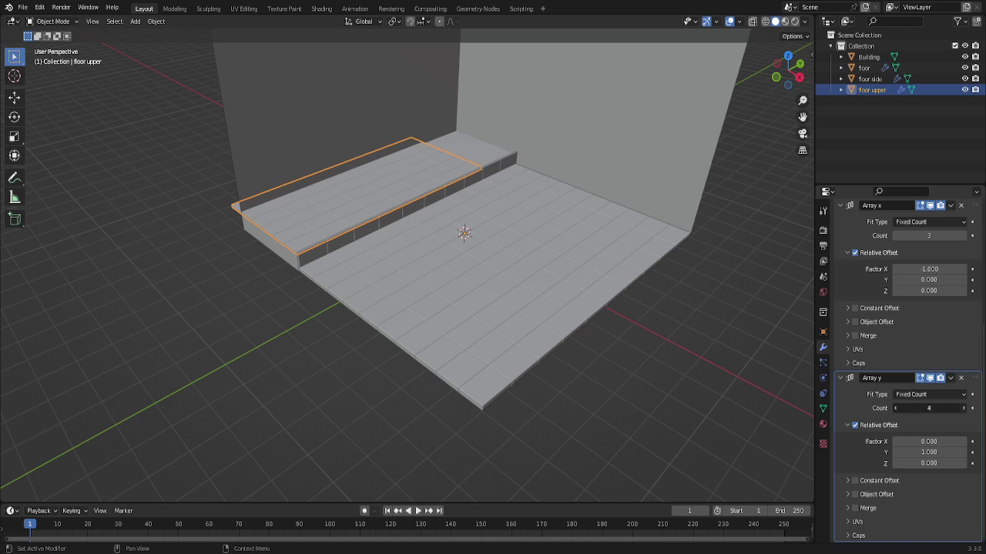
click(963, 408)
middle_drag(590, 407, 569, 392)
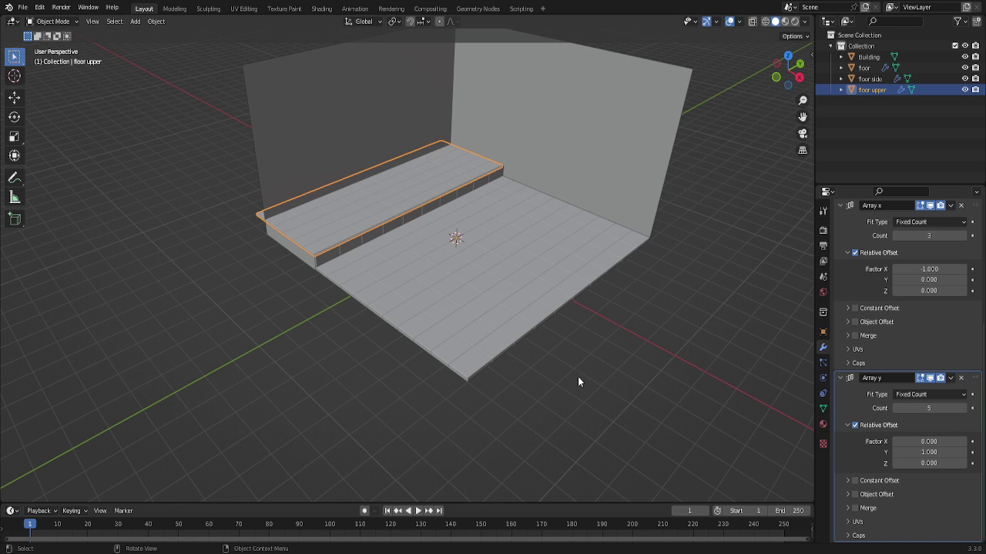
drag(787, 67, 773, 94)
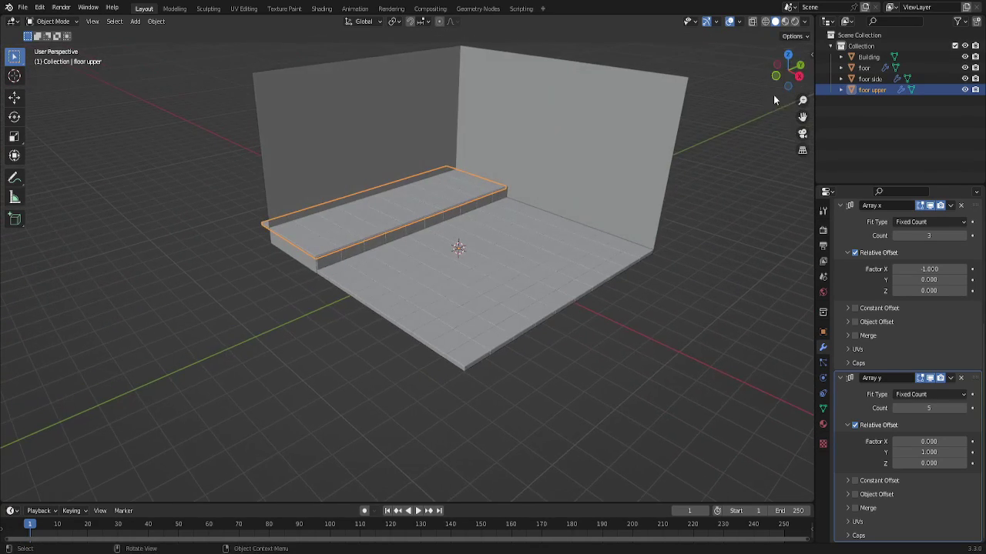
scroll(581, 307, up, 5)
scroll(577, 310, down, 1)
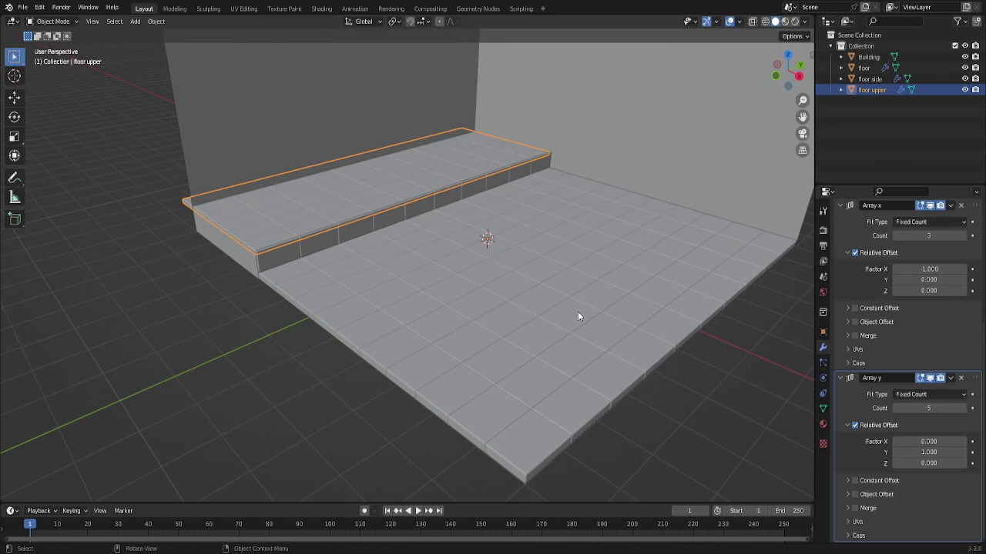
scroll(578, 316, down, 1)
scroll(578, 315, down, 1)
drag(787, 68, 380, 357)
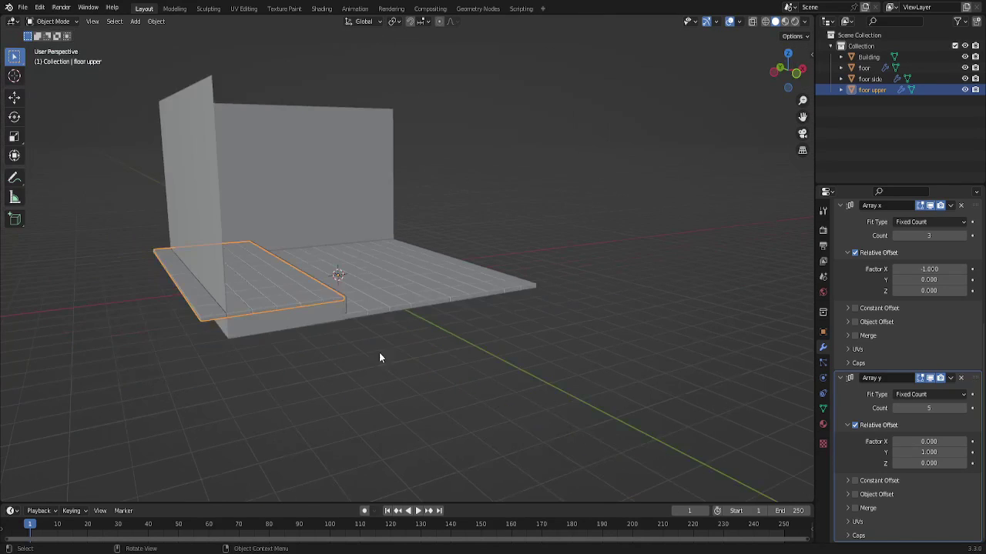
Open the Building object in Edit Mode and box-select the side wall from the left view.
click(195, 240)
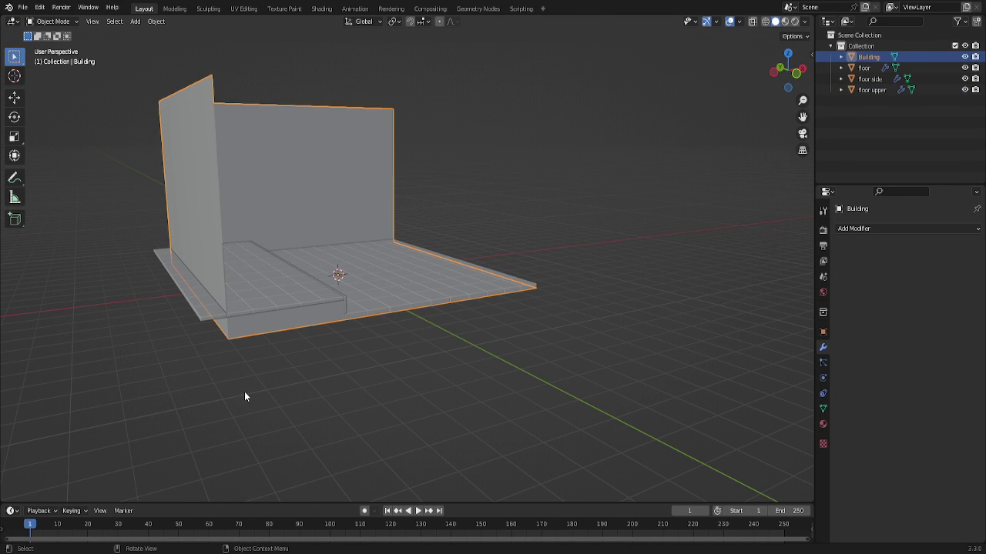
key(Tab)
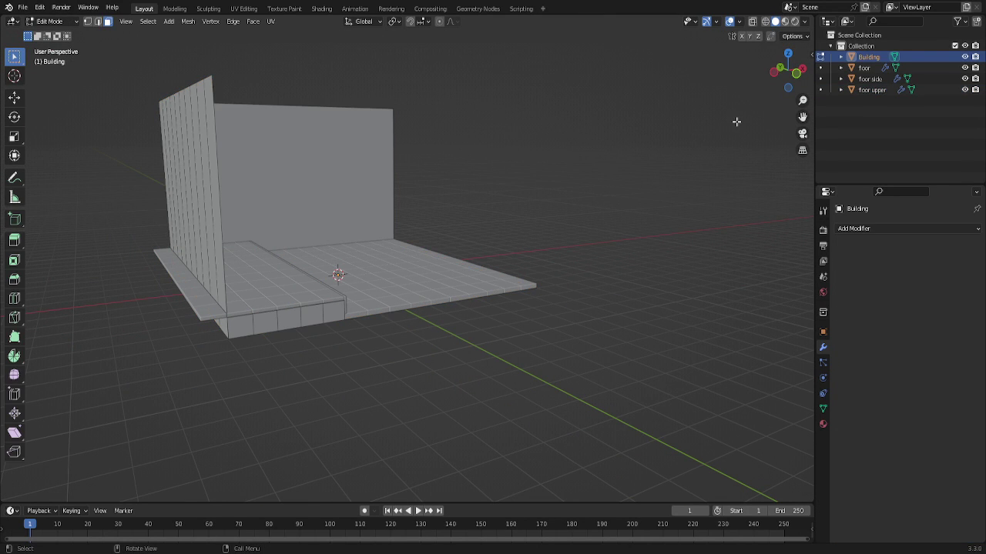
click(773, 73)
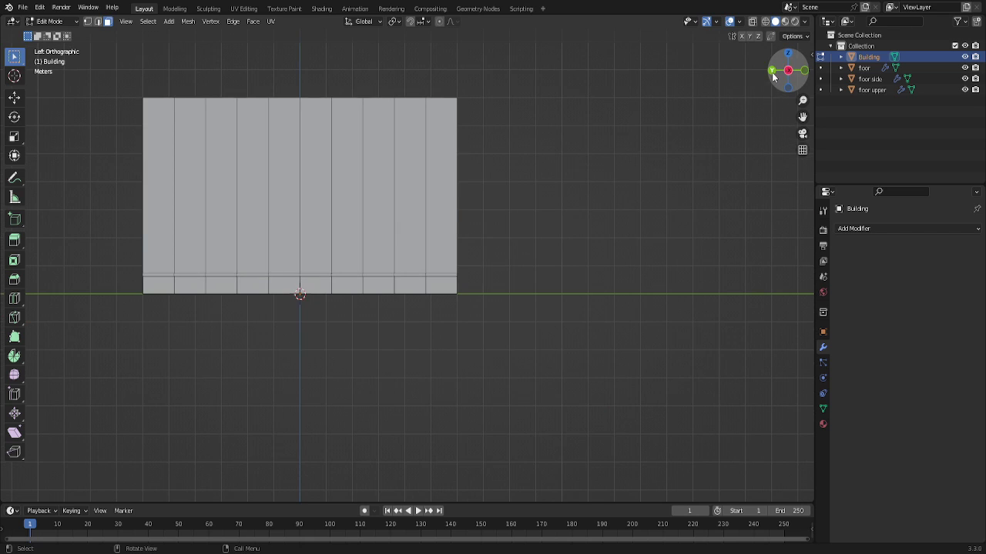
drag(84, 161, 633, 240)
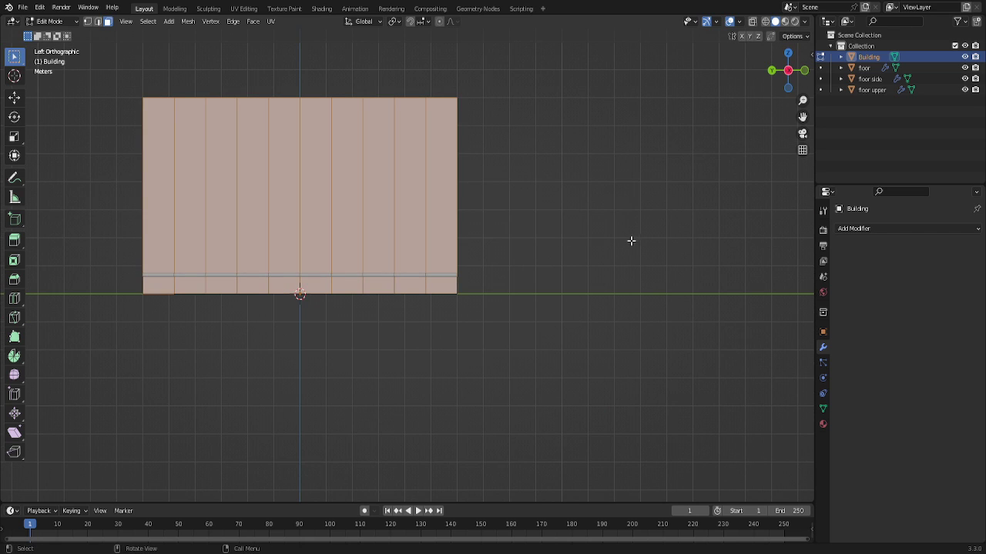
mouse_move(781, 83)
mouse_down()
mouse_move(750, 73)
mouse_move(592, 222)
mouse_up()
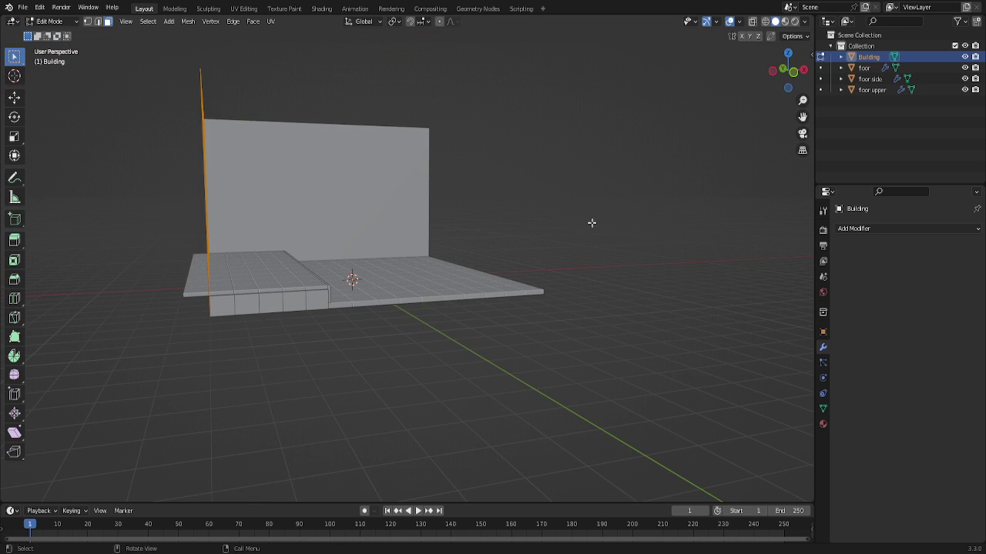
Slide the selected side wall along X, inspect the result, then undo the move.
key(KP_1)
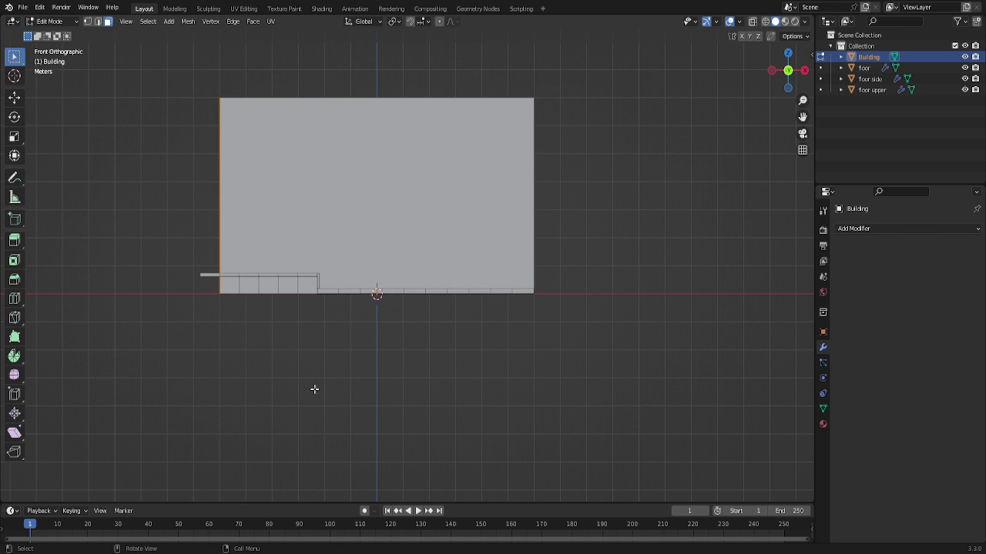
key(g)
key(x)
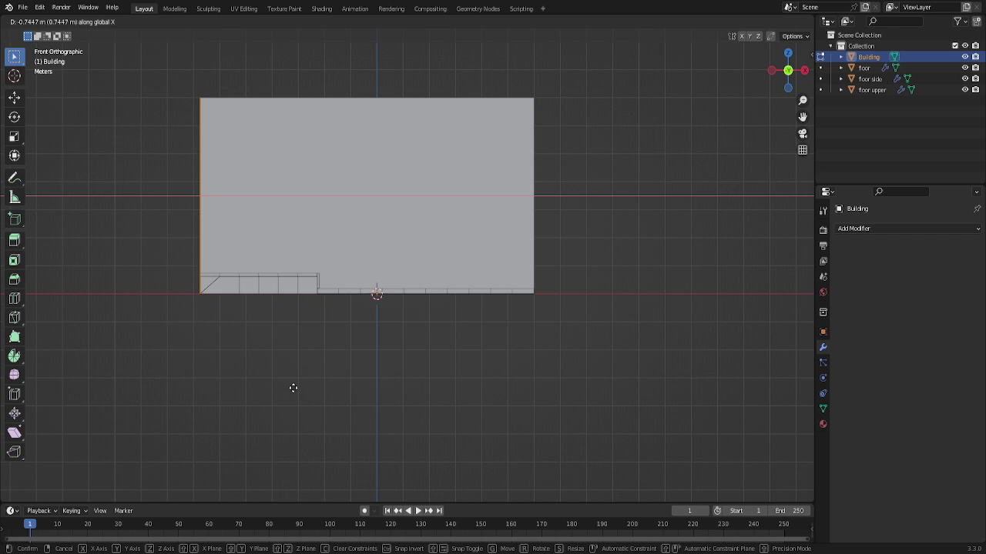
click(293, 388)
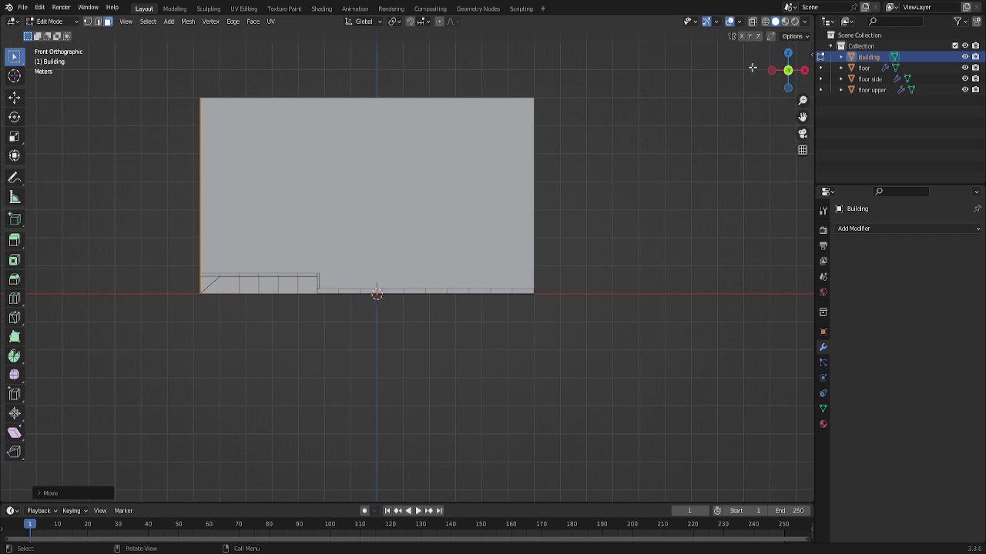
mouse_move(787, 69)
mouse_down()
mouse_move(762, 85)
mouse_move(774, 77)
mouse_up()
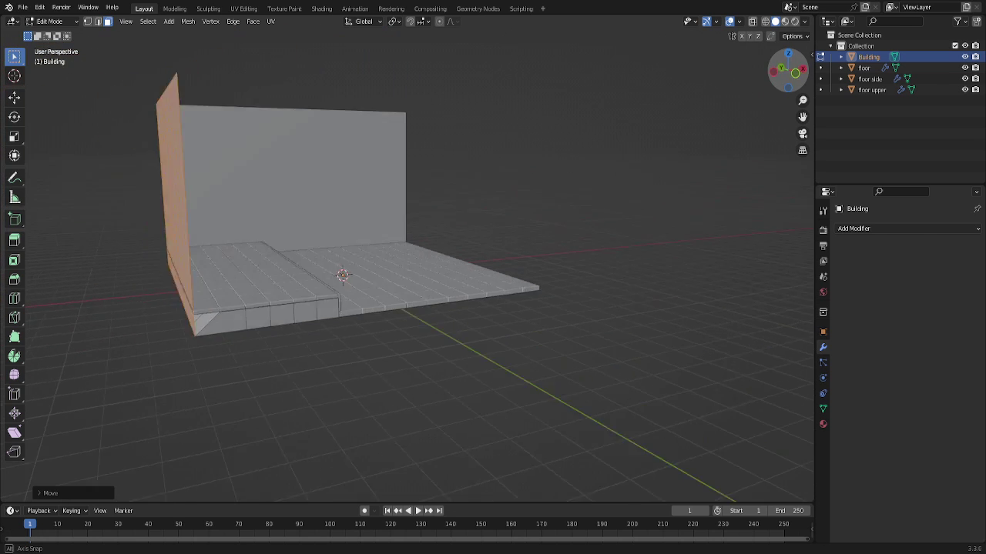
scroll(345, 279, up, 1)
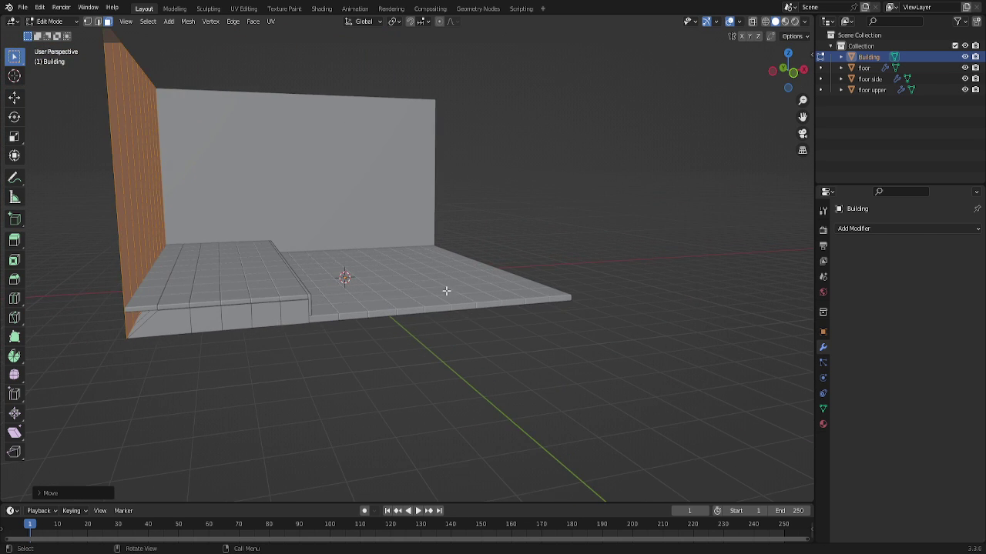
drag(786, 70, 734, 111)
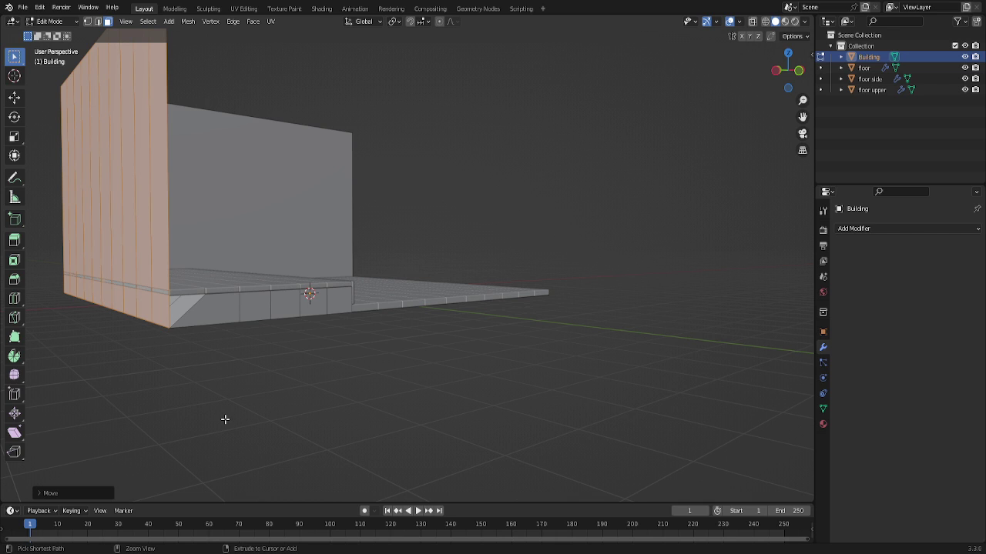
key(ctrl+z)
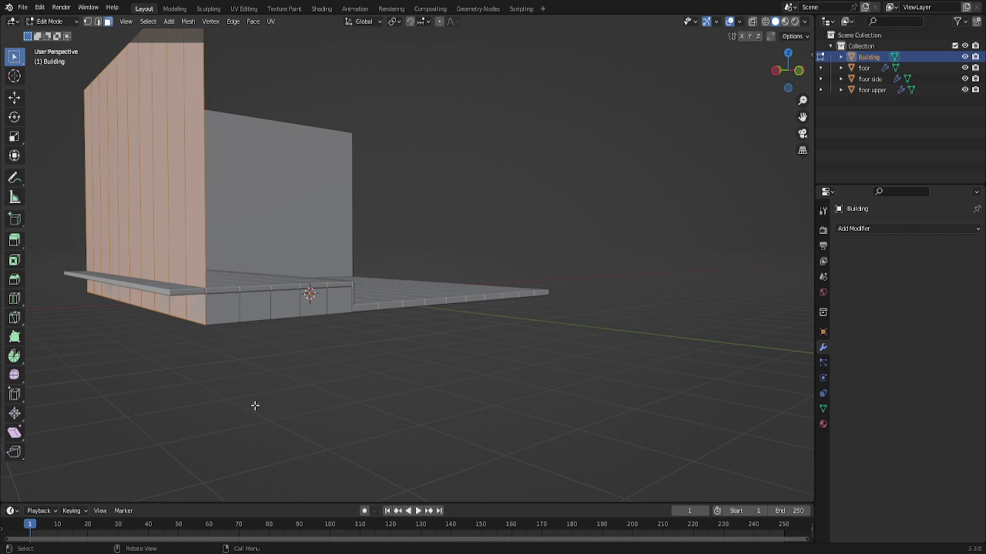
Delete the selected side wall faces and check the Building from front and left views.
key(x)
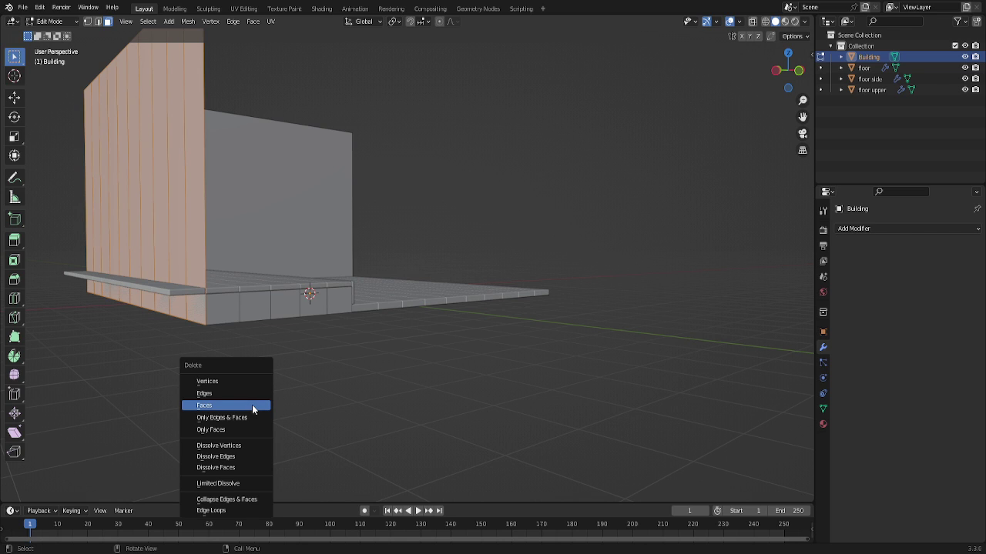
click(253, 405)
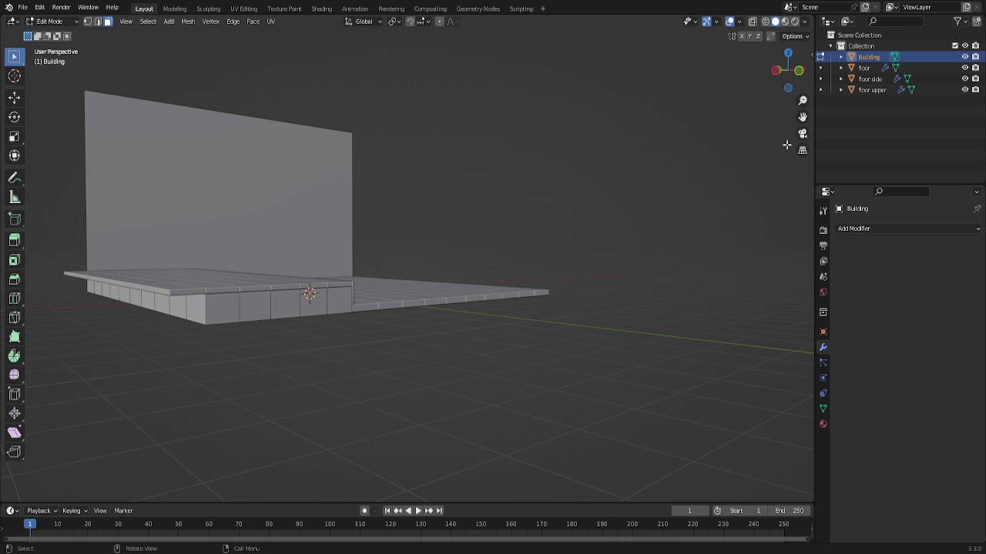
key(KP_1)
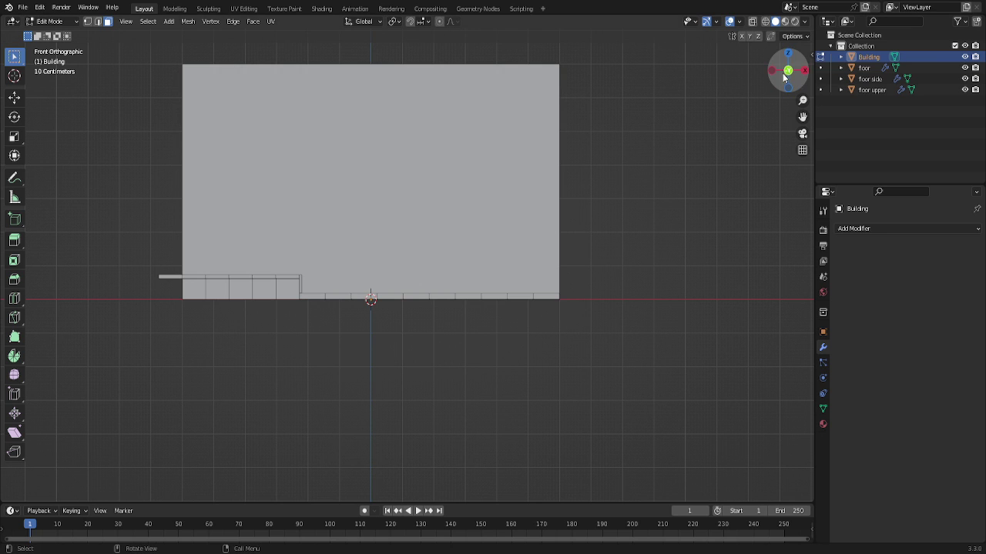
click(772, 71)
mouse_move(772, 71)
mouse_down()
mouse_move(801, 85)
mouse_move(797, 77)
mouse_up()
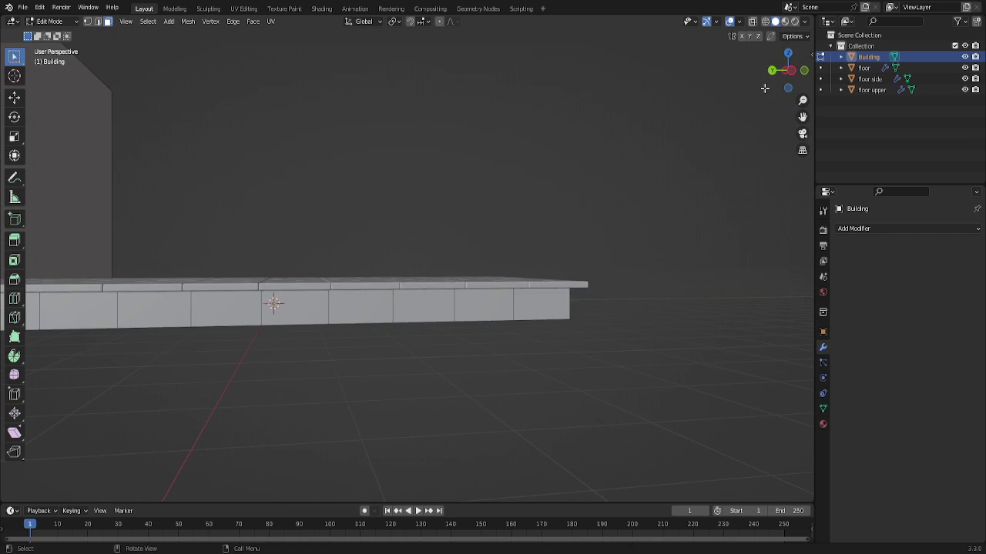
scroll(557, 318, down, 2)
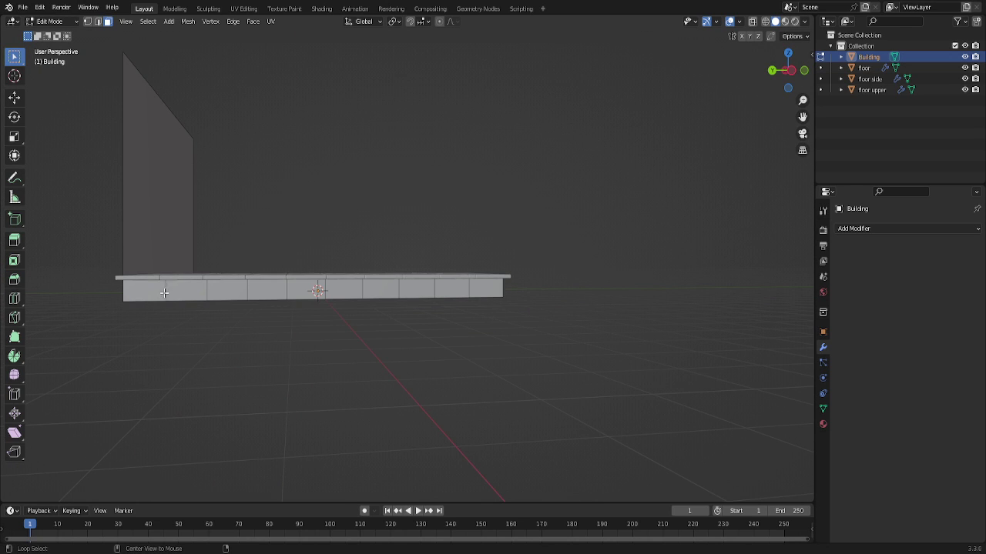
Select the row of faces along the raised step's front, leftmost to rightmost.
alt+click(164, 292)
drag(797, 115, 782, 71)
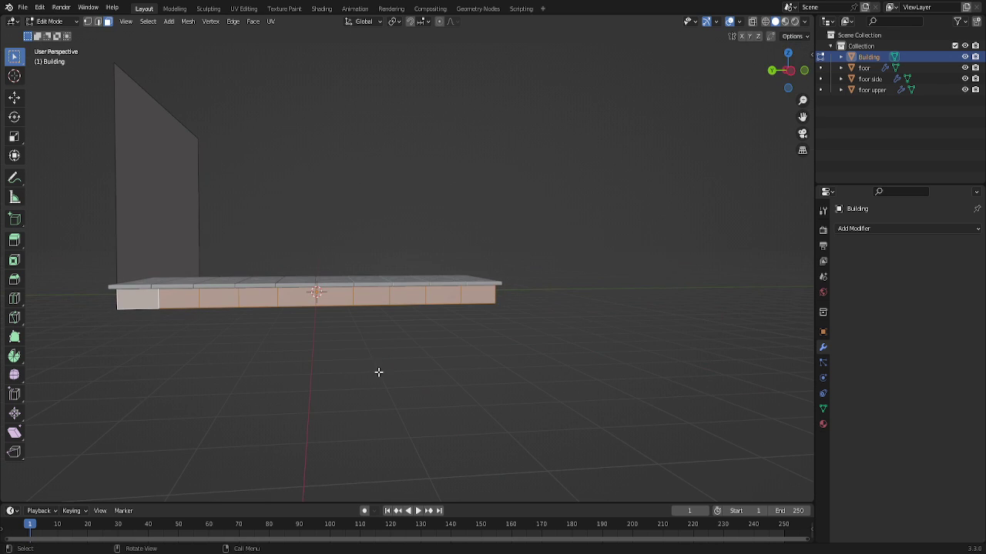
click(329, 390)
click(156, 307)
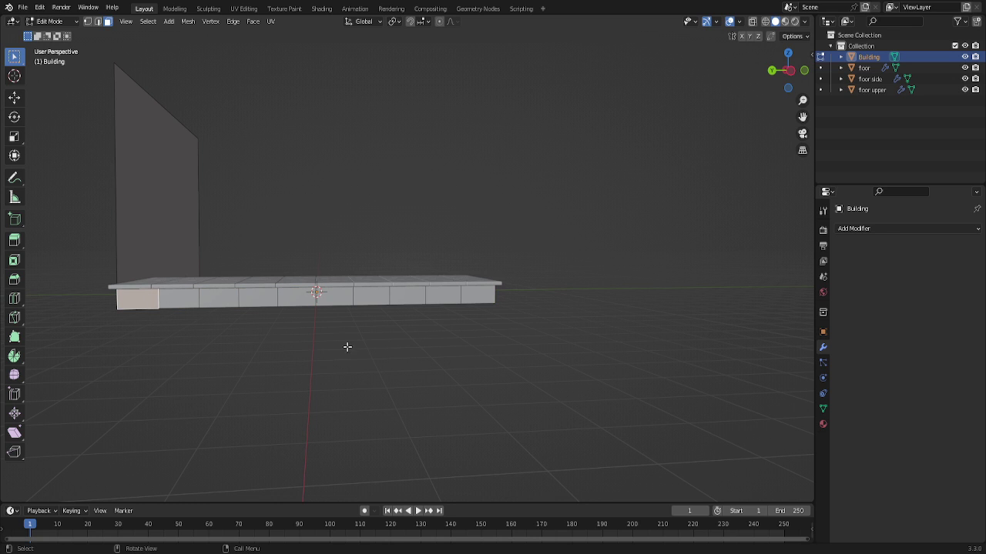
ctrl+click(479, 299)
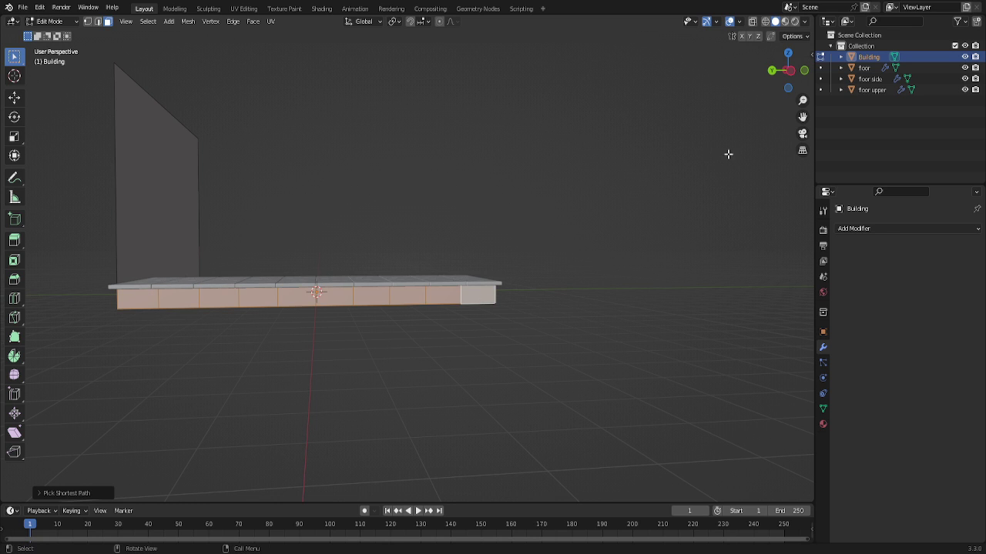
Check the selection from left, right and front views, then try an X move and cancel it.
drag(787, 70, 778, 73)
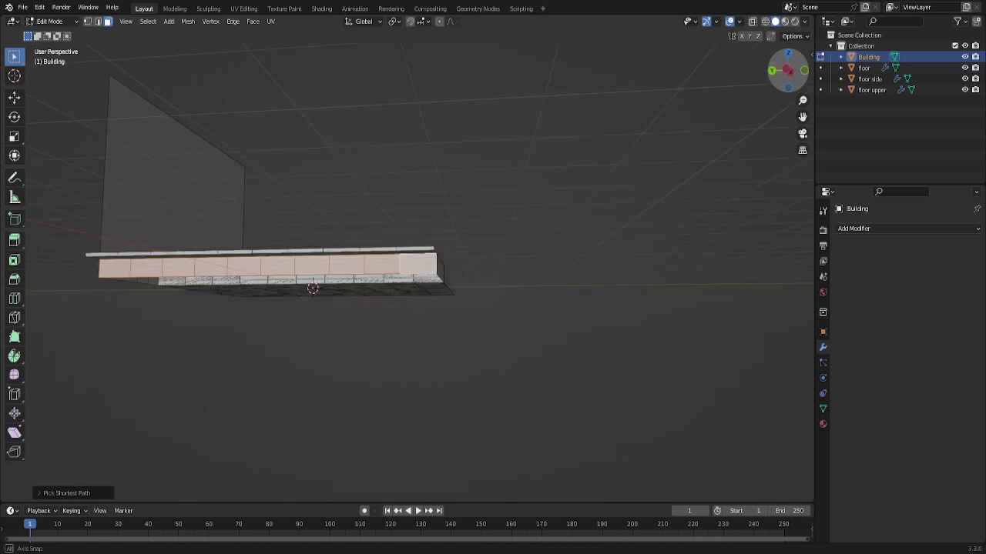
click(779, 73)
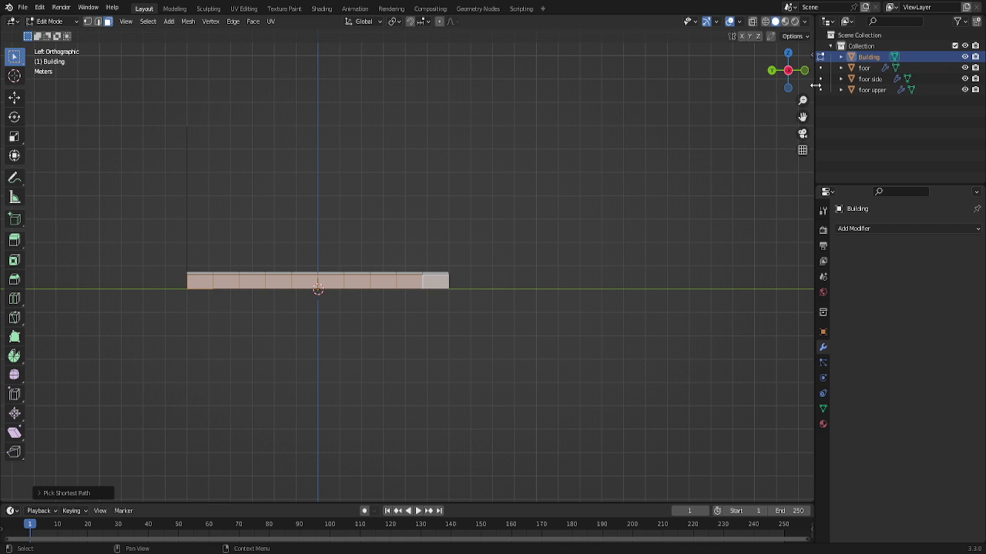
key(KP_3)
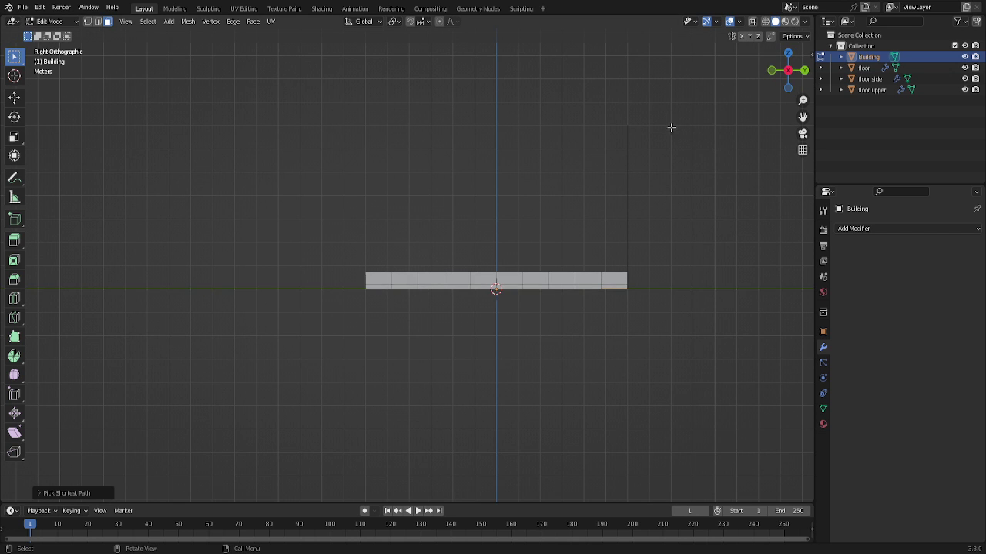
drag(782, 77, 767, 80)
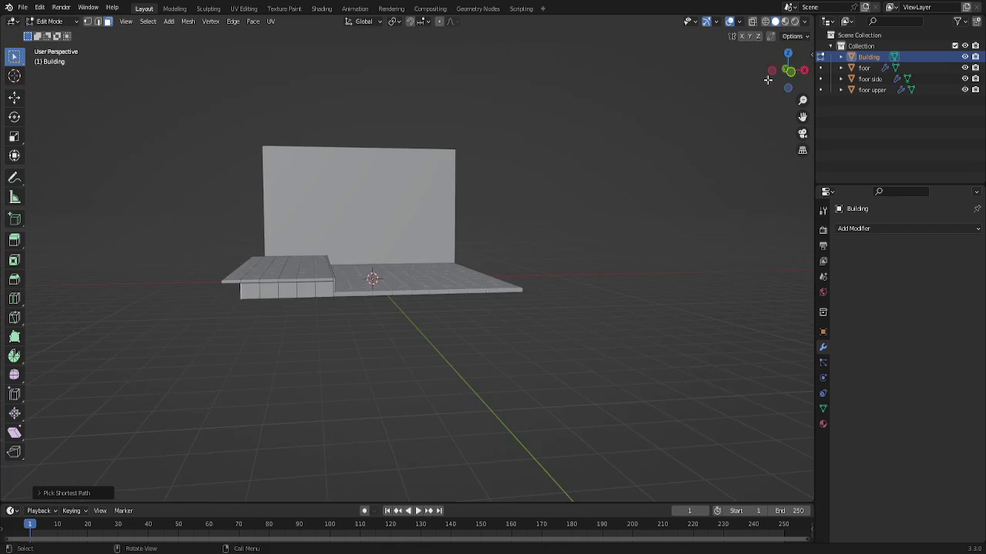
key(KP_1)
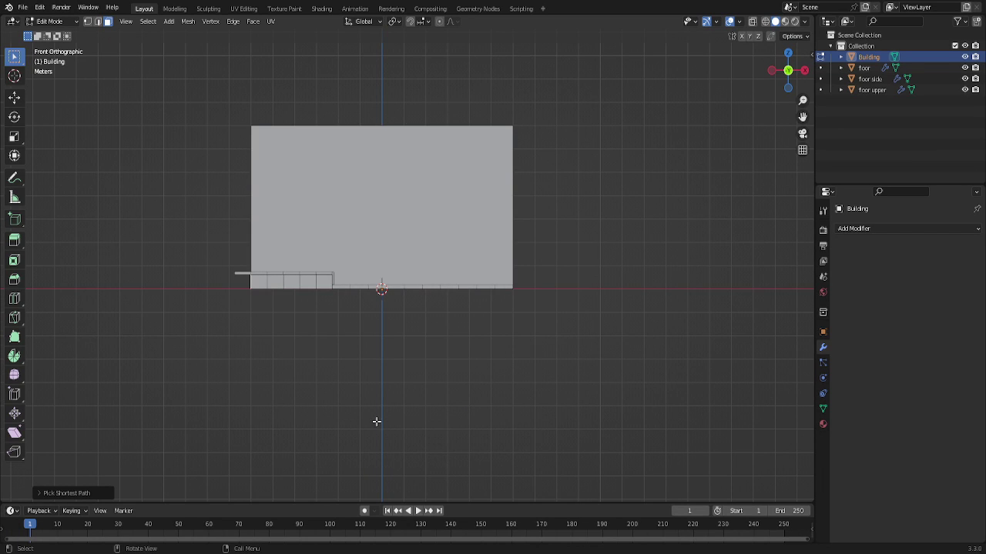
key(g)
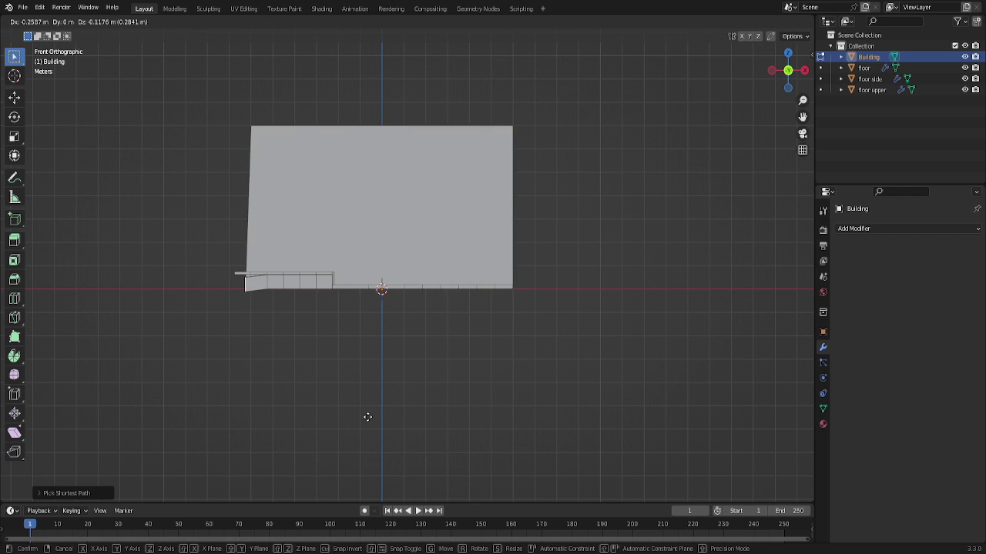
key(x)
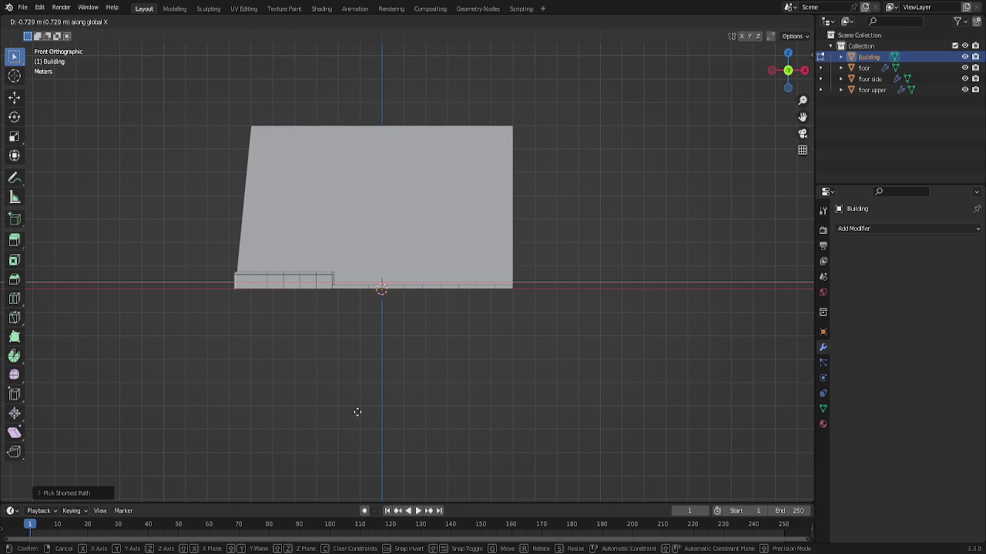
right_click(362, 412)
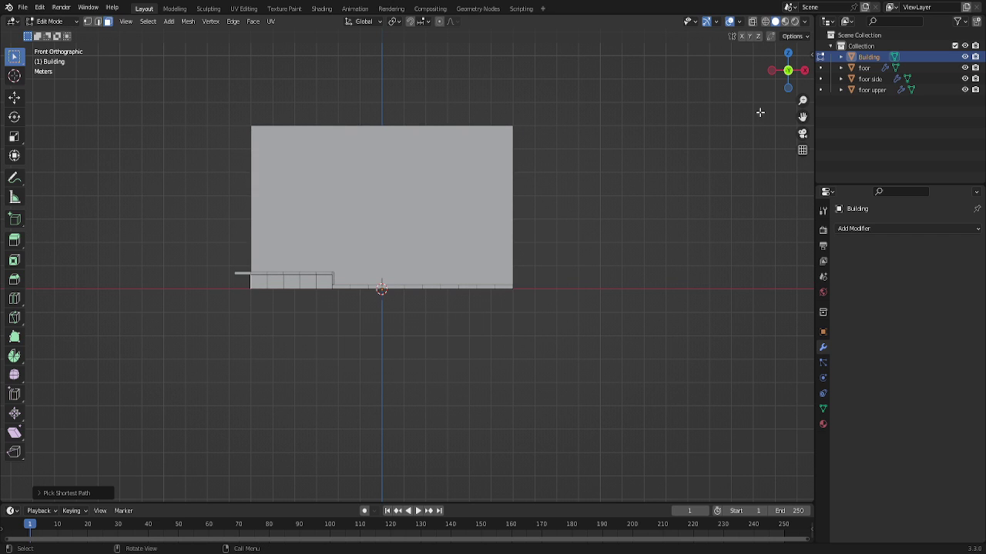
mouse_move(782, 74)
mouse_down()
mouse_move(793, 69)
mouse_move(774, 72)
mouse_up()
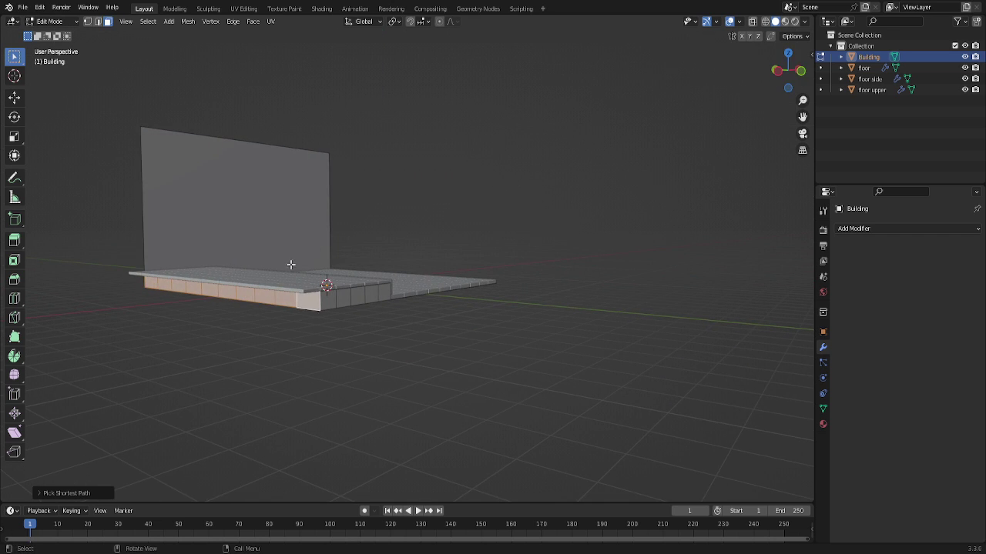
Add the back wall face to the selection and view it, cancelling a delete and move.
shift+click(163, 216)
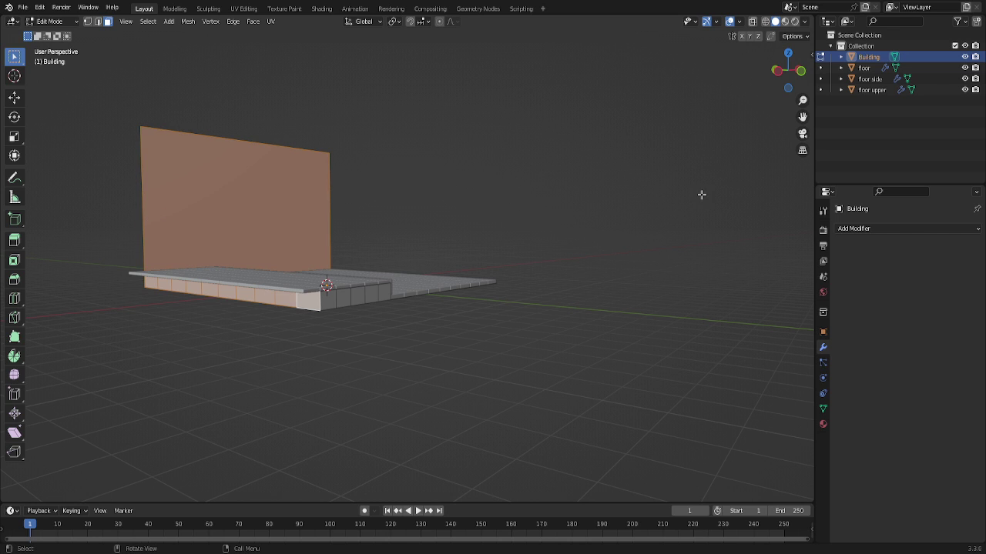
key(KP_3)
key(KP_1)
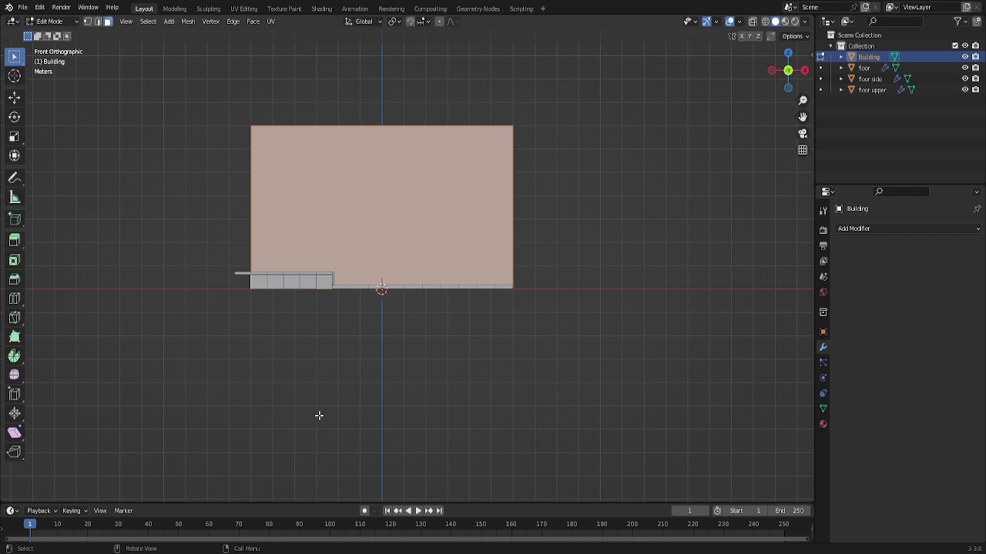
key(x)
key(g)
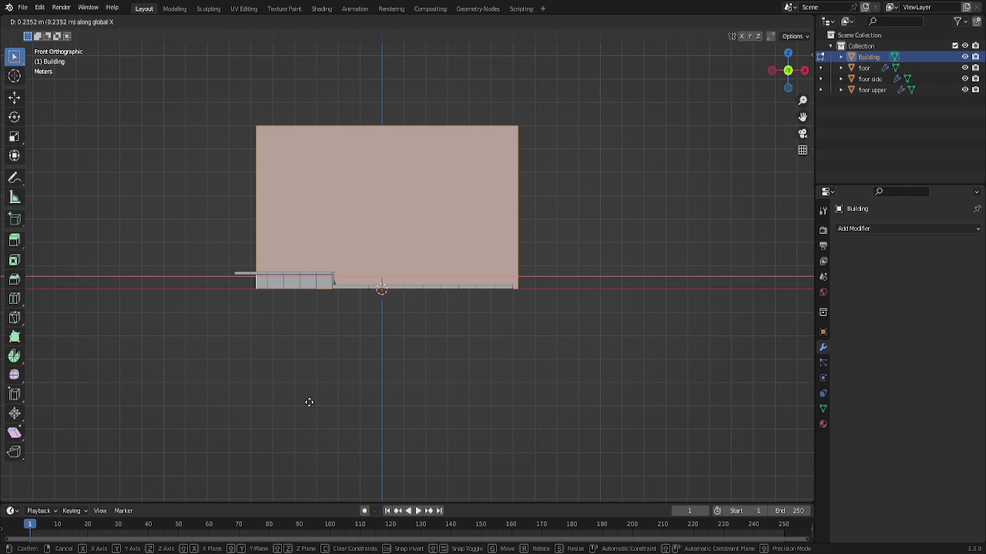
key(Escape)
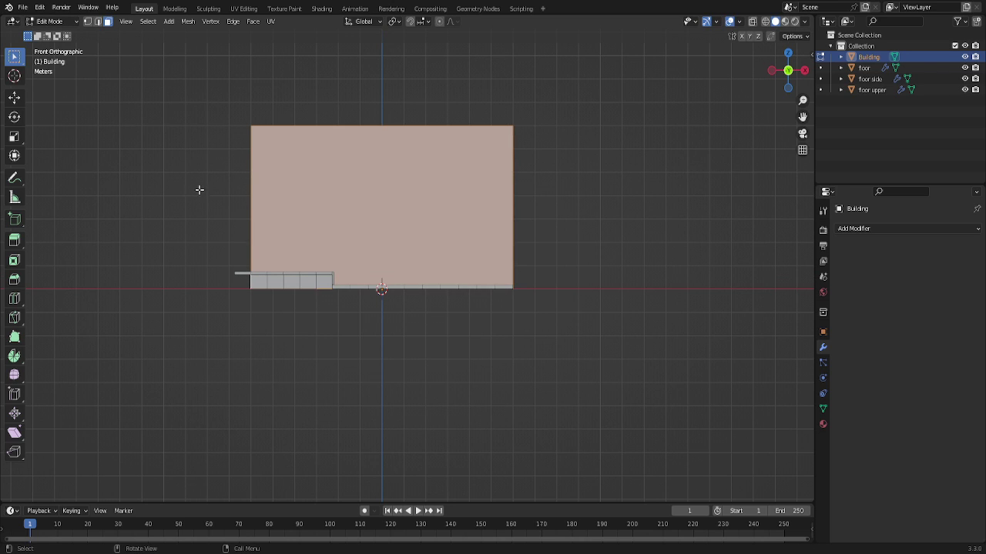
Reselect the step's front face row, then box-select the wall's left vertical edge in edge mode.
key(2)
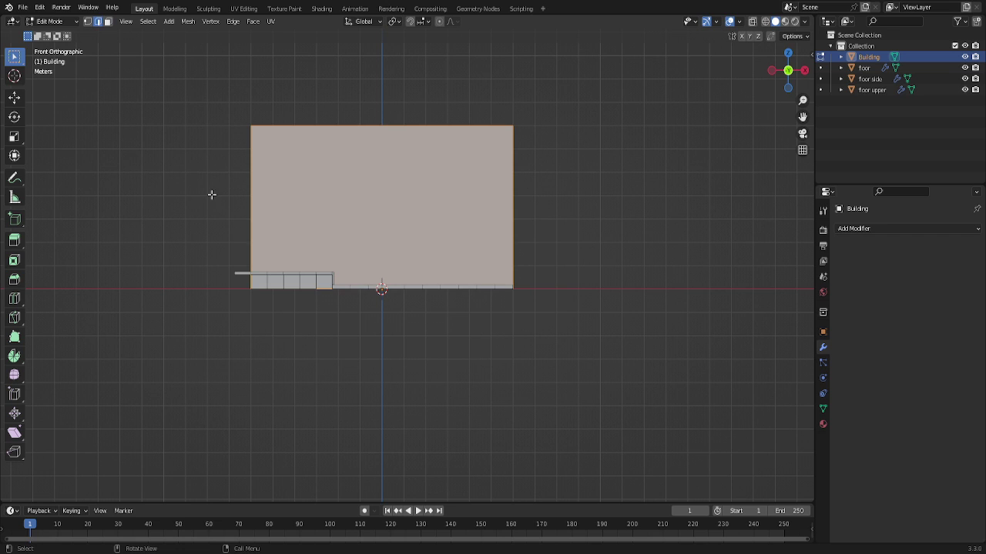
click(561, 226)
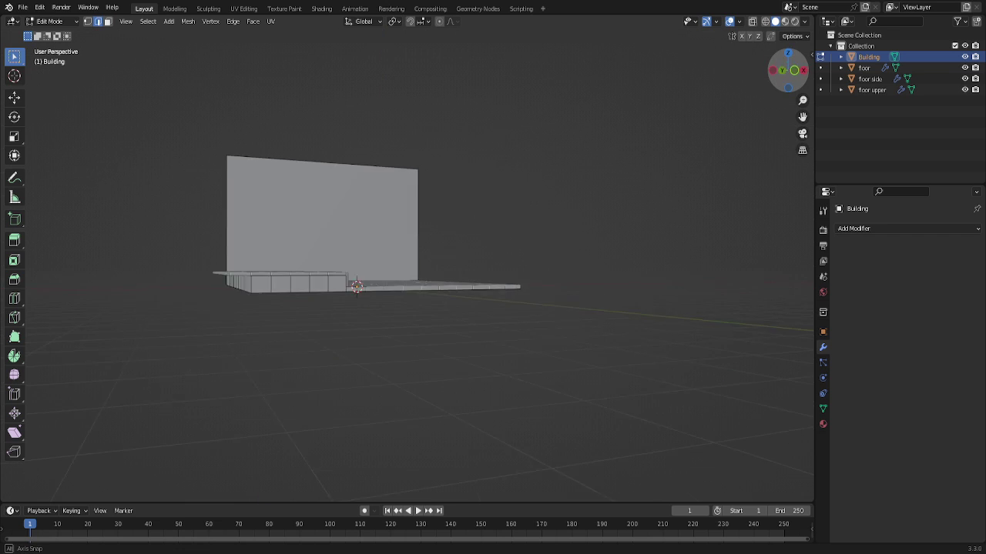
drag(775, 83, 791, 83)
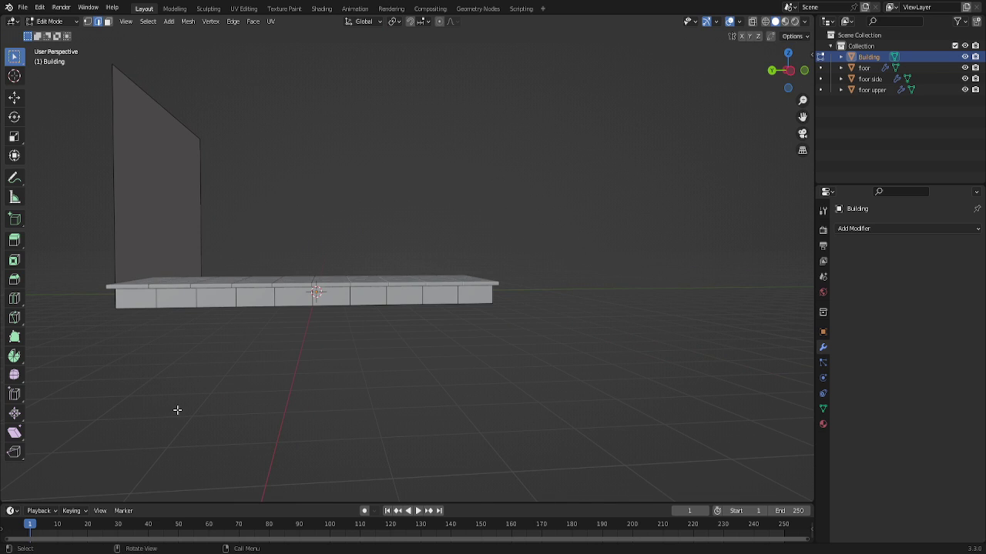
key(3)
ctrl+click(136, 302)
ctrl+click(451, 305)
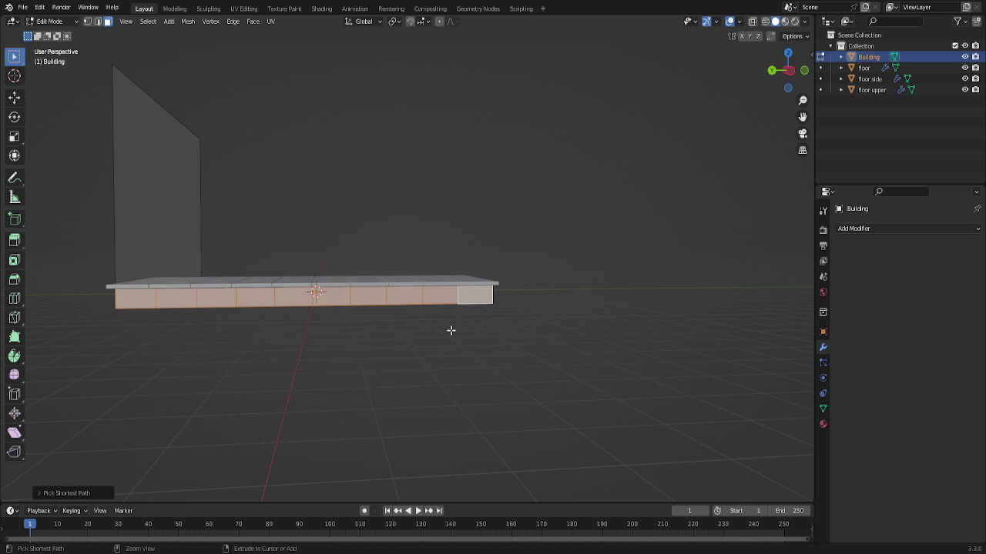
key(2)
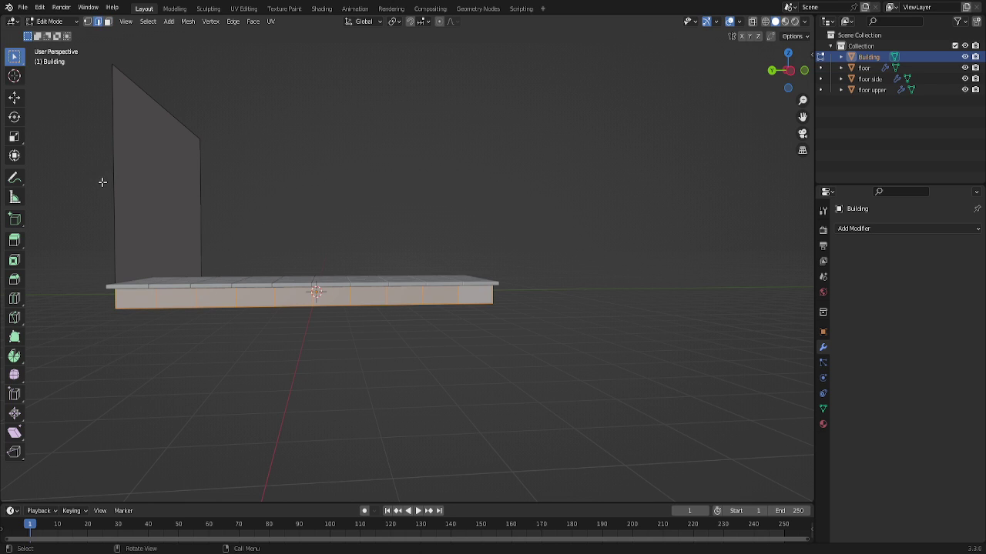
drag(88, 163, 136, 190)
mouse_move(785, 96)
mouse_down()
mouse_move(770, 91)
mouse_move(775, 83)
mouse_up()
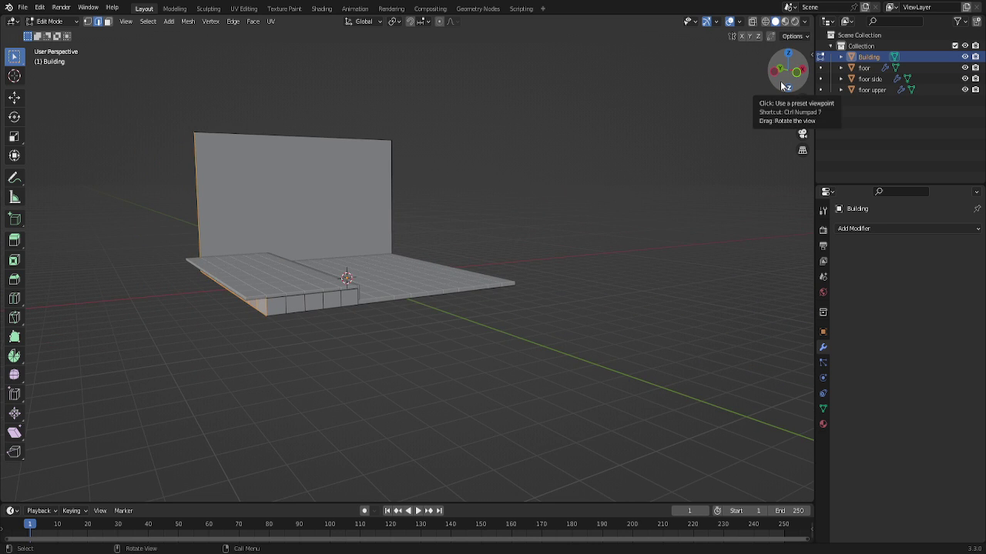
In front view, move the wall's left edge along X to the raised step's end.
click(782, 87)
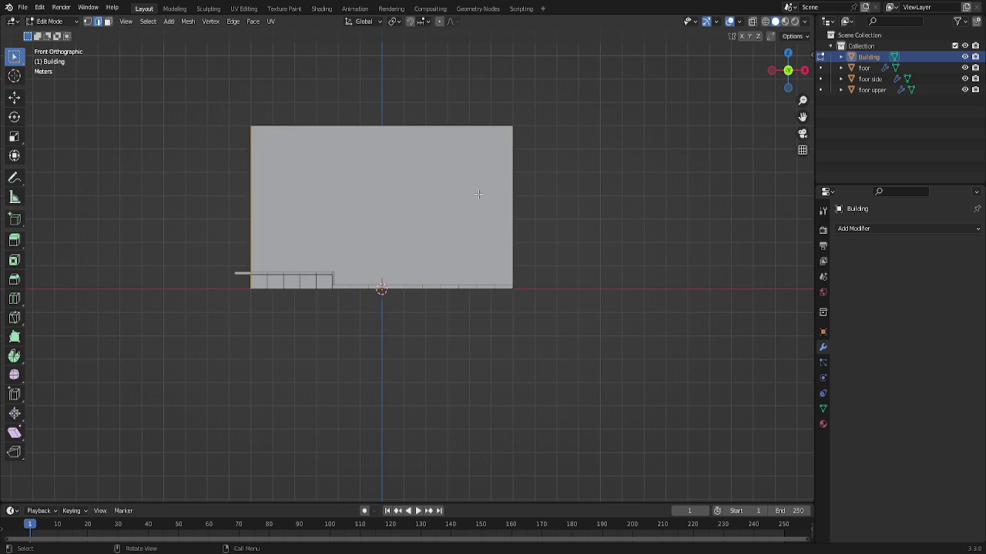
key(g)
key(x)
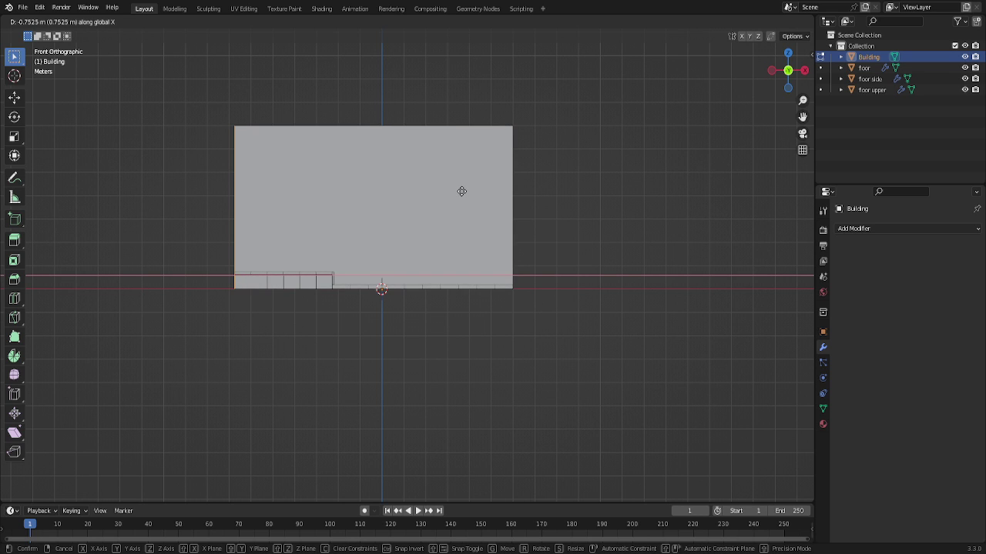
click(462, 191)
scroll(325, 286, up, 4)
scroll(326, 286, up, 2)
scroll(326, 285, down, 2)
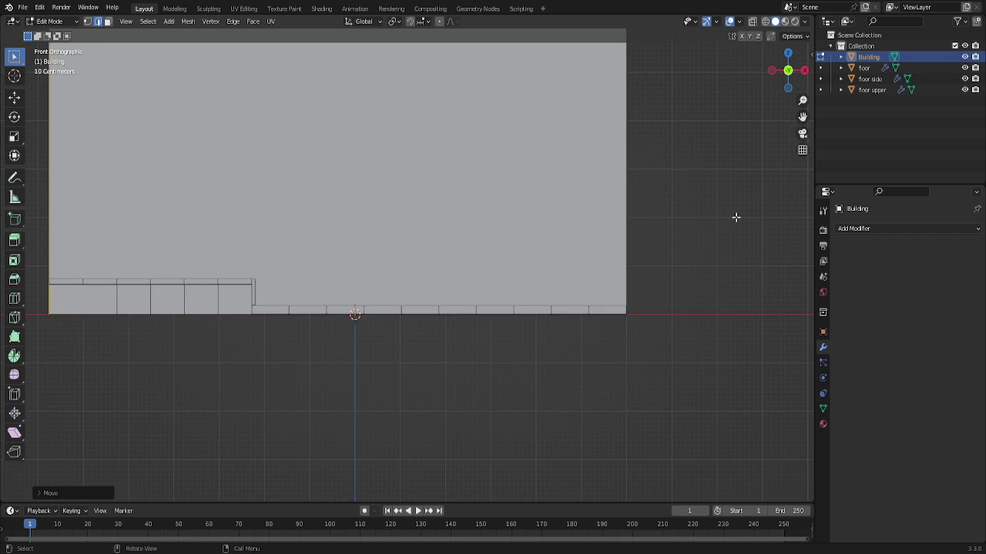
drag(803, 116, 985, 117)
scroll(301, 326, up, 2)
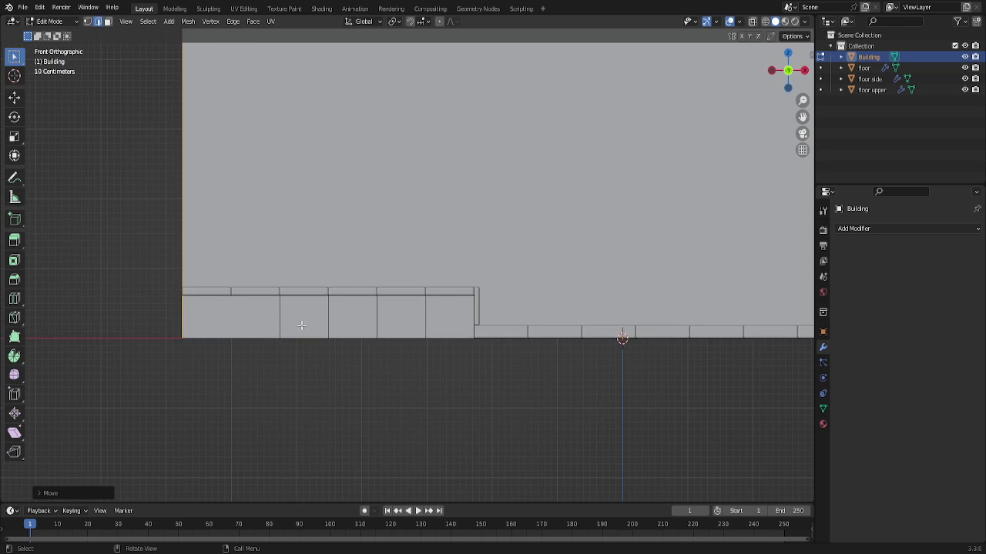
scroll(291, 336, up, 1)
scroll(285, 335, up, 1)
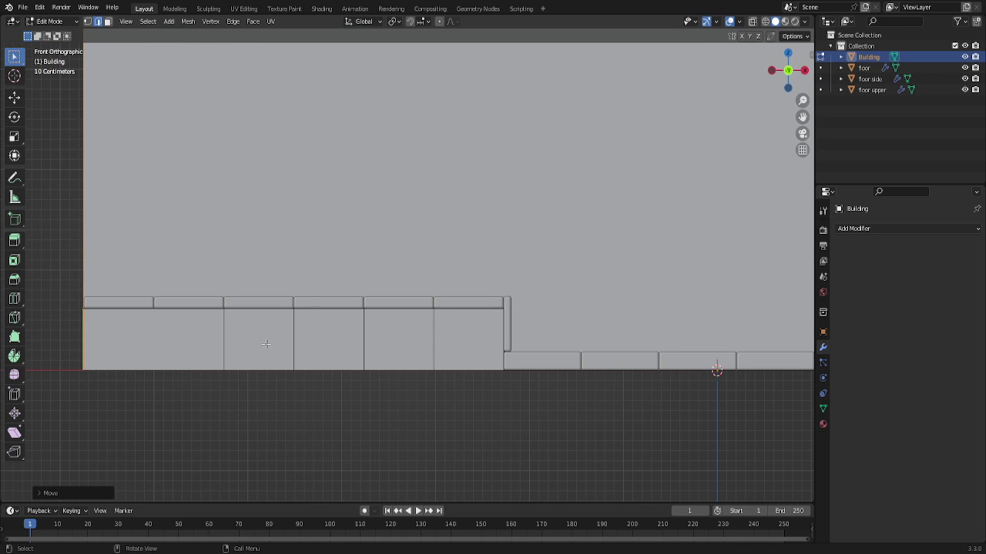
Fine-tune the edge along X so the wall sits flush, then select a step bottom edge.
key(g)
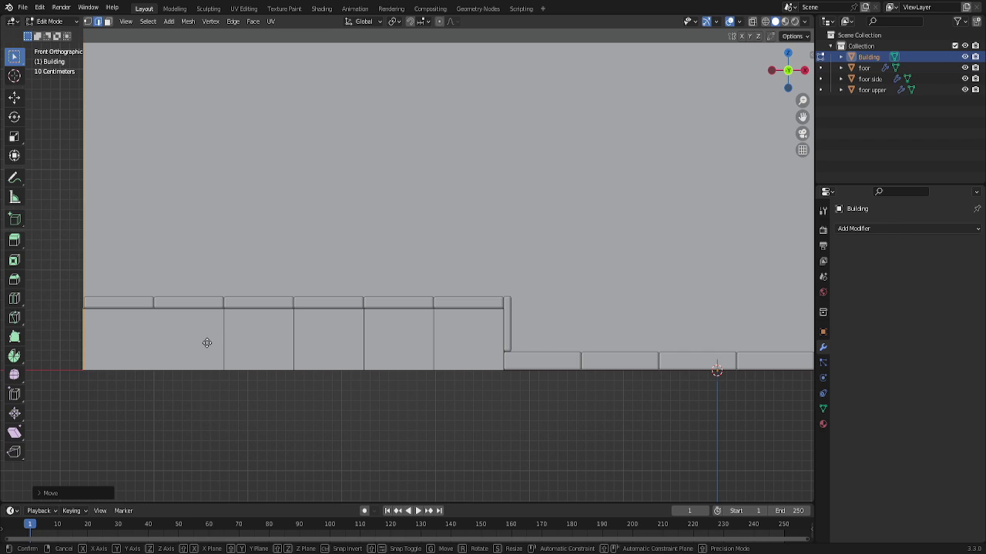
key(x)
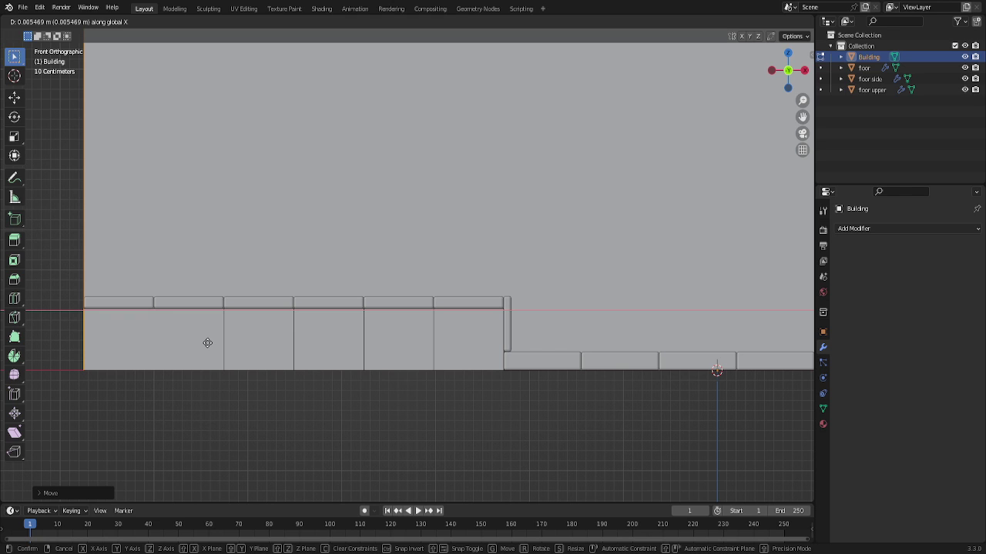
click(207, 343)
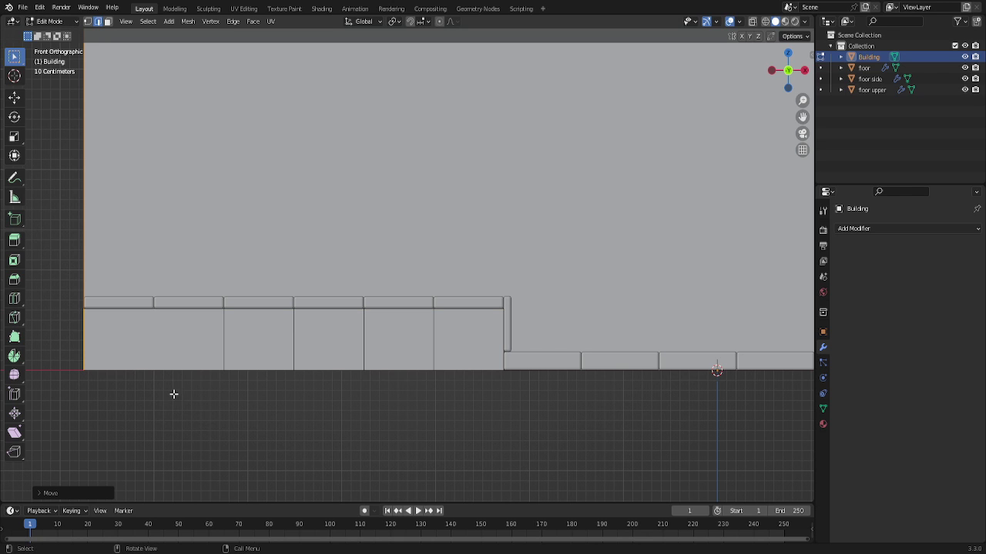
scroll(165, 394, up, 1)
scroll(162, 394, up, 2)
scroll(163, 395, down, 2)
scroll(167, 395, down, 2)
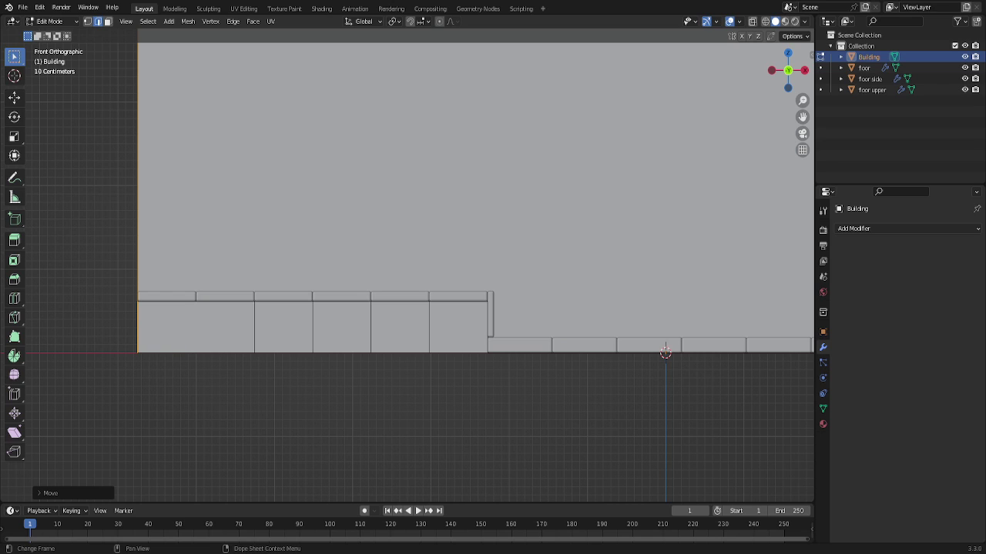
drag(776, 71, 787, 71)
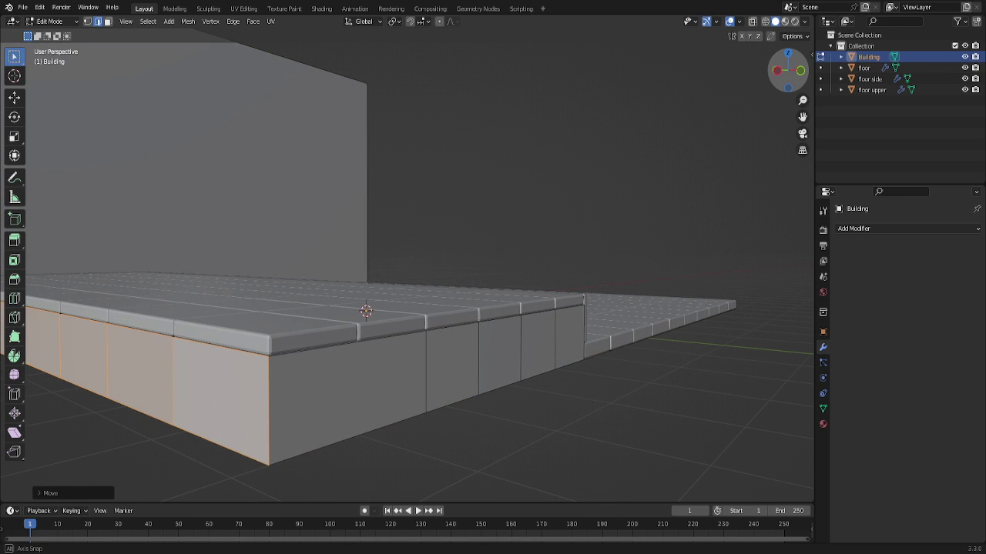
click(524, 430)
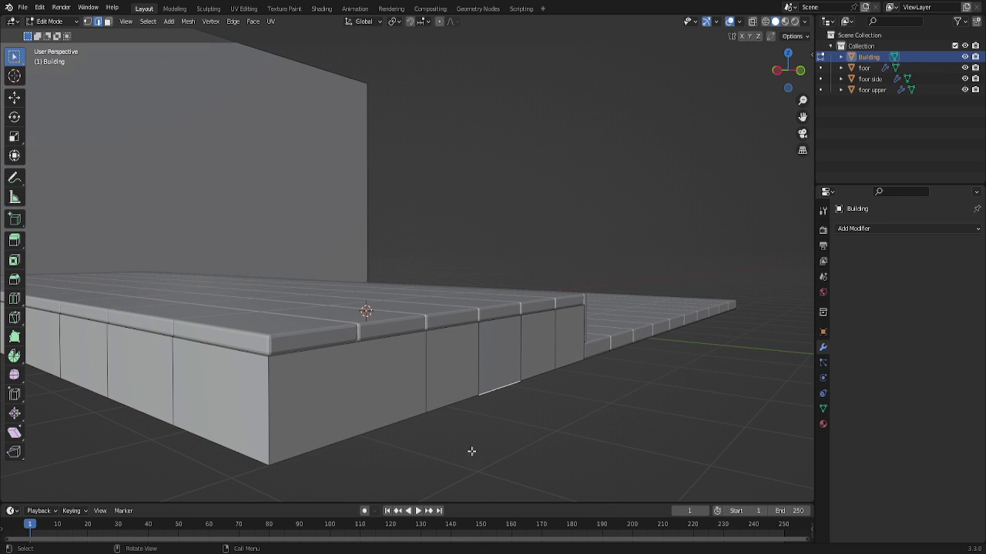
click(223, 386)
drag(787, 71, 478, 278)
drag(321, 340, 240, 346)
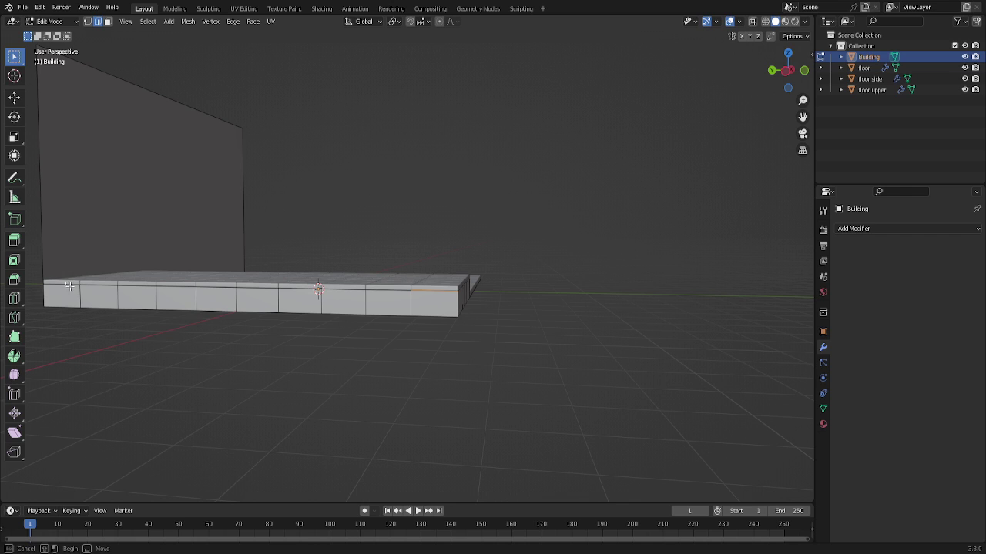
key(c)
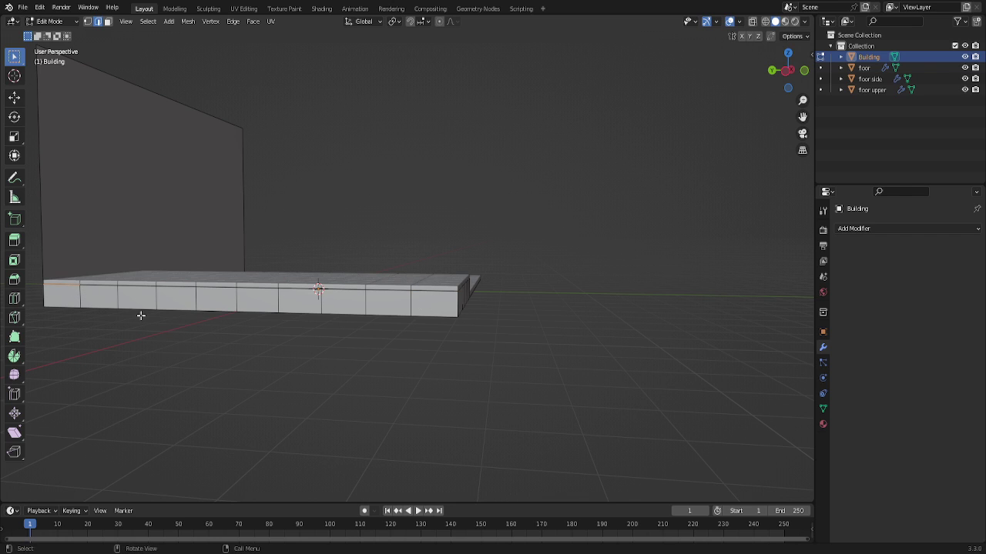
ctrl+click(99, 283)
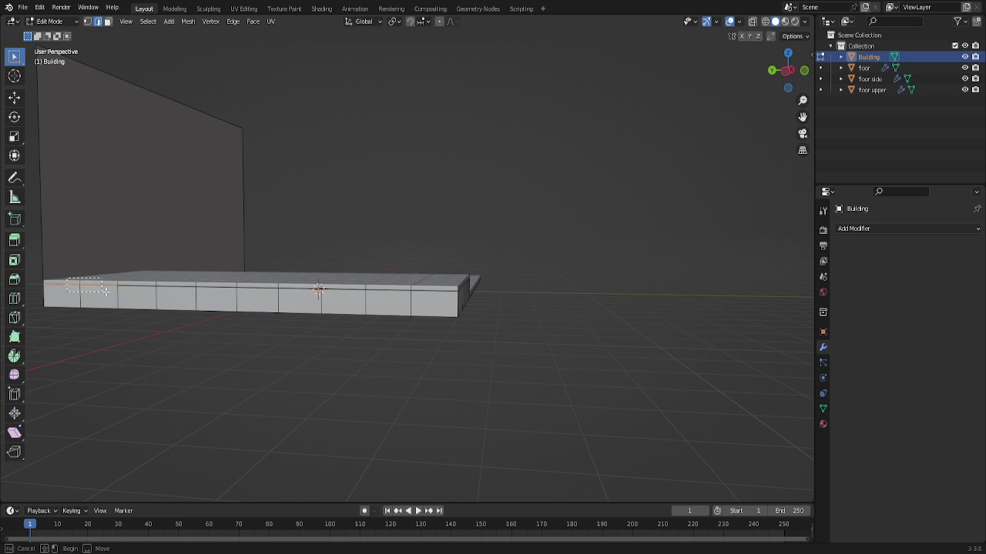
ctrl+click(442, 295)
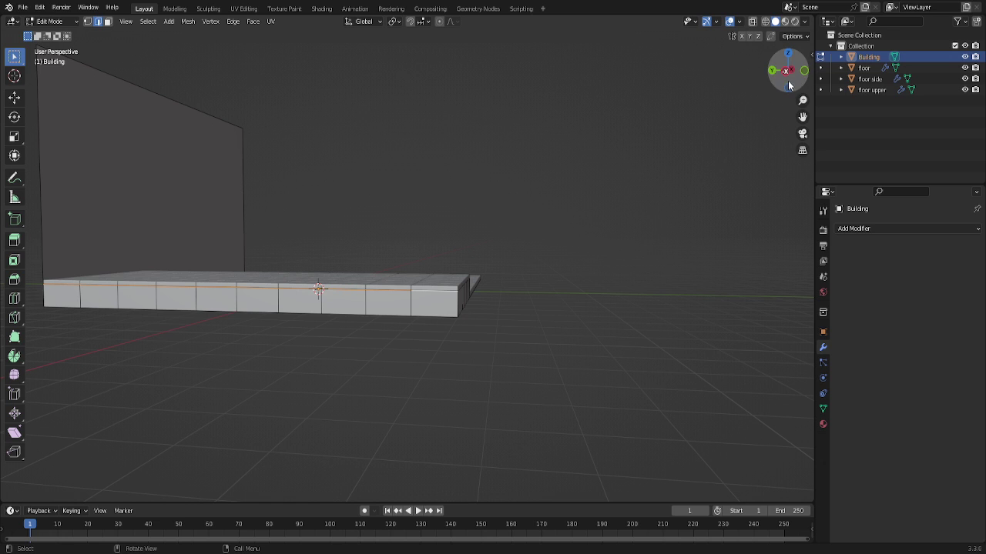
mouse_move(788, 85)
mouse_down()
mouse_move(809, 86)
mouse_move(806, 77)
mouse_up()
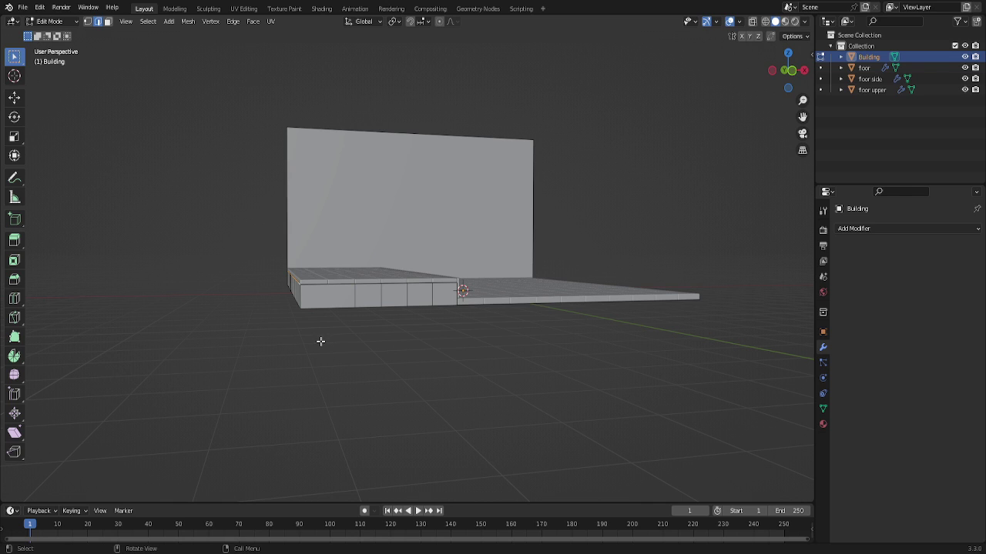
key(e)
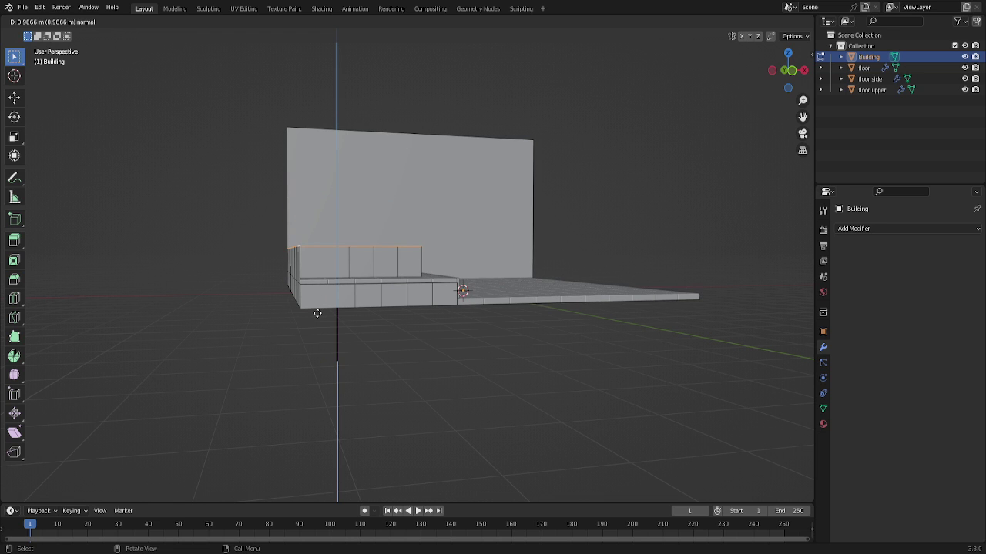
right_click(318, 313)
drag(787, 69, 786, 96)
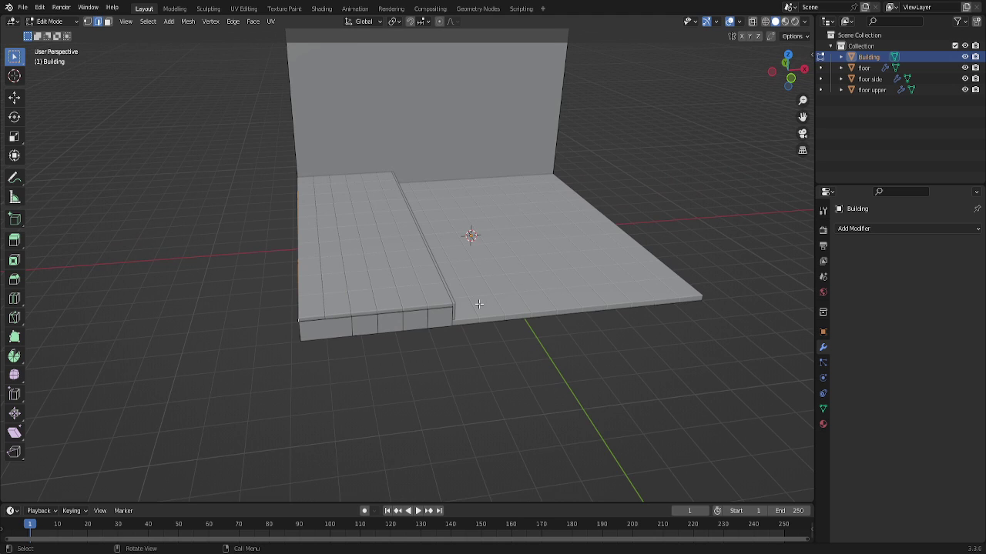
scroll(478, 304, up, 1)
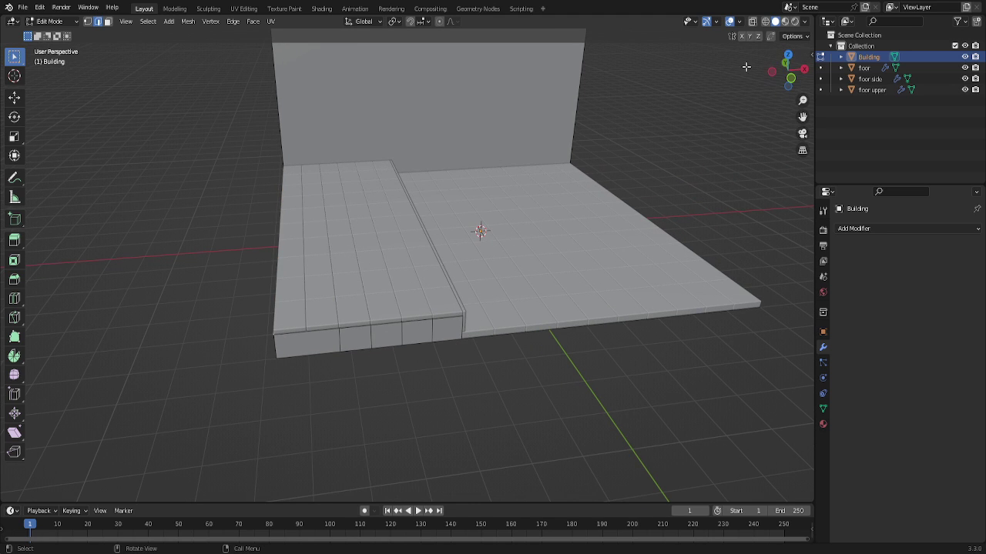
In X-ray view, select the ten bottom front edges of the slab up to the corner.
click(752, 21)
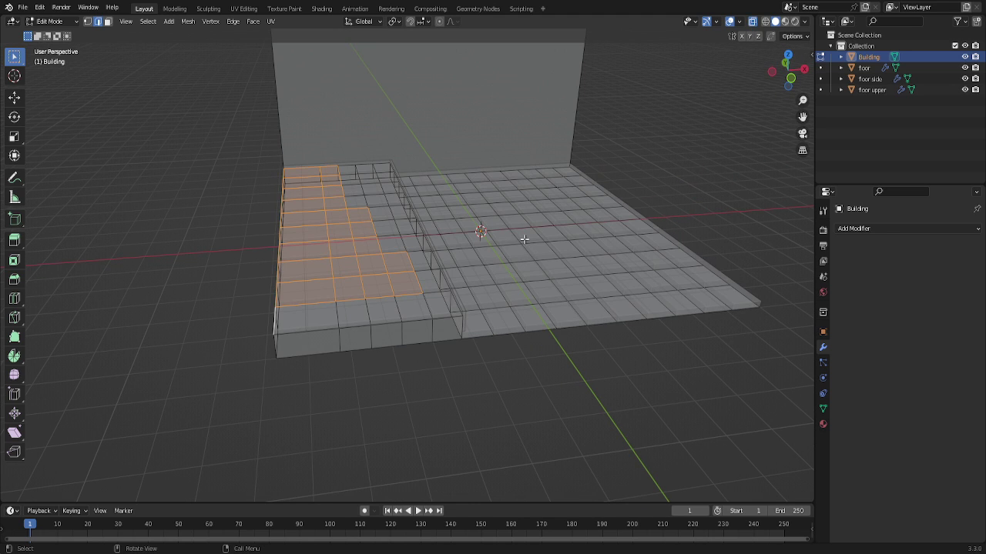
click(352, 399)
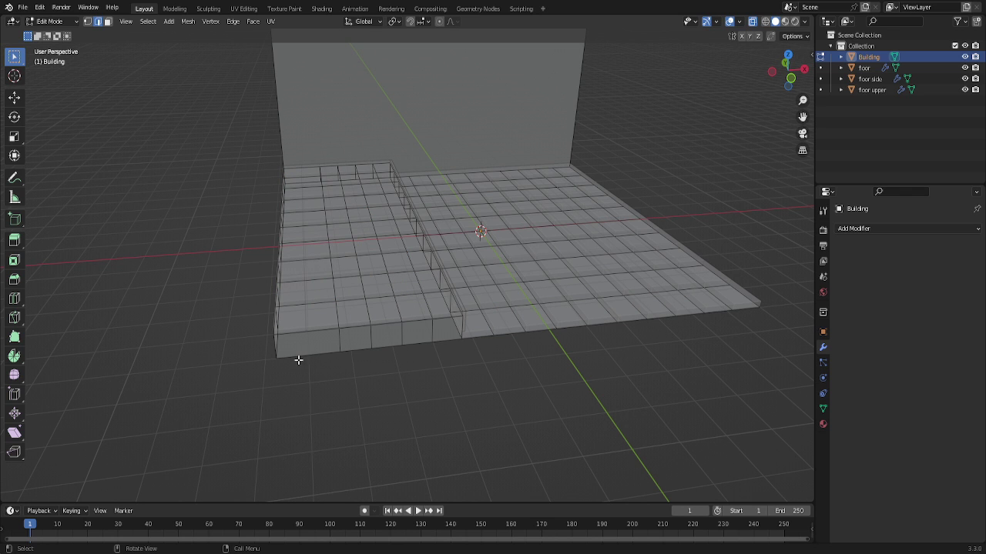
drag(787, 69, 739, 77)
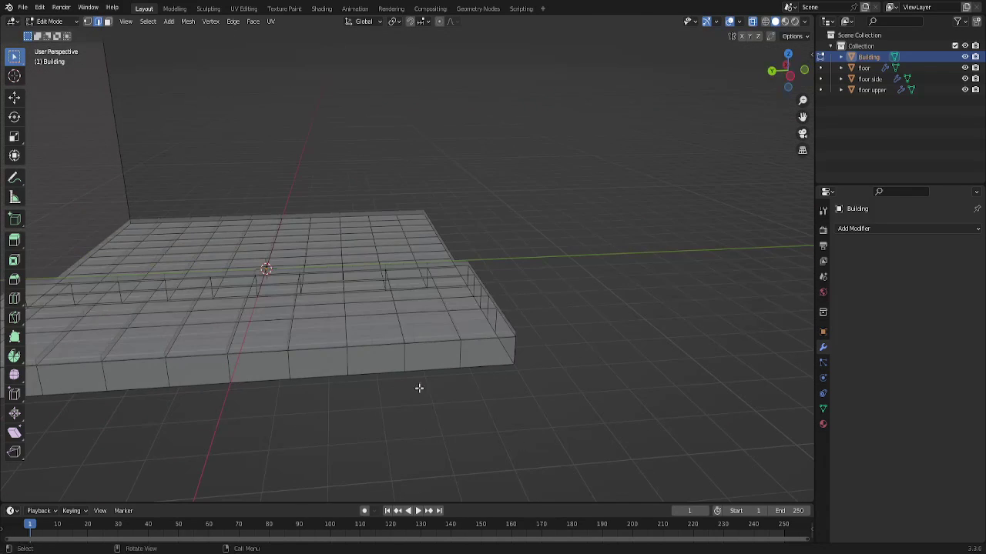
middle_drag(419, 388, 396, 392)
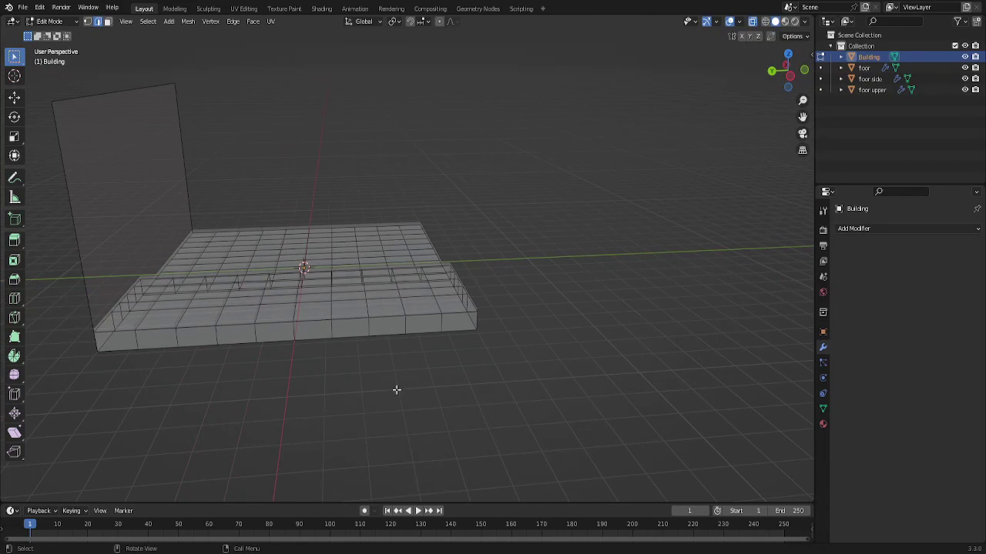
click(121, 332)
shift+click(152, 330)
shift+click(196, 328)
shift+click(227, 326)
shift+click(270, 324)
shift+click(314, 321)
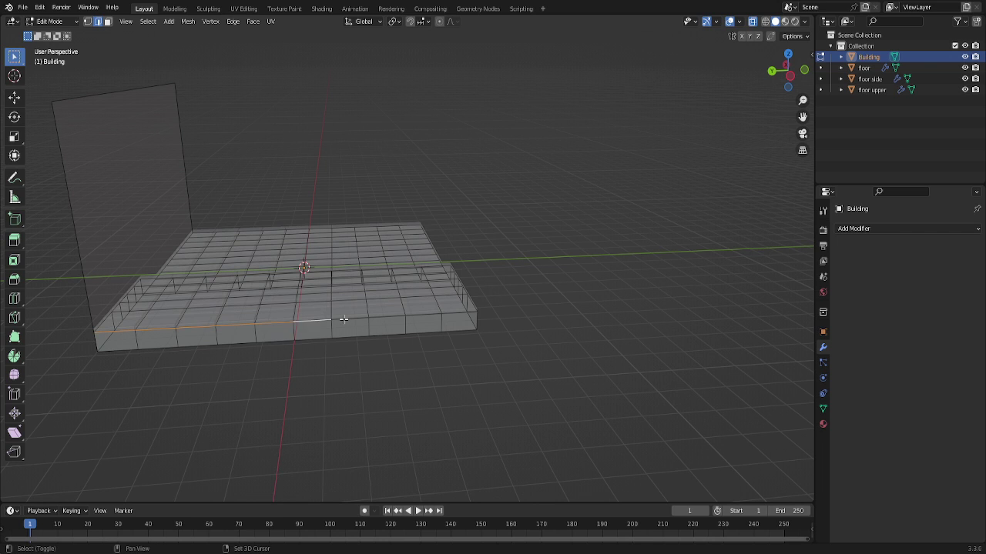
shift+click(352, 318)
shift+click(385, 317)
shift+click(421, 313)
shift+click(459, 310)
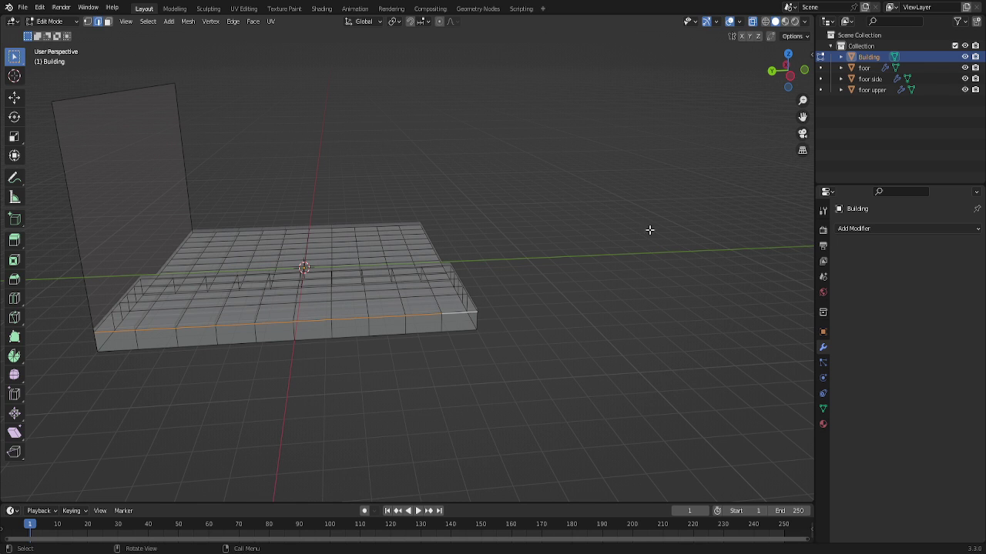
Move the selected bottom edges straight up along Z to raise the side wall.
click(753, 21)
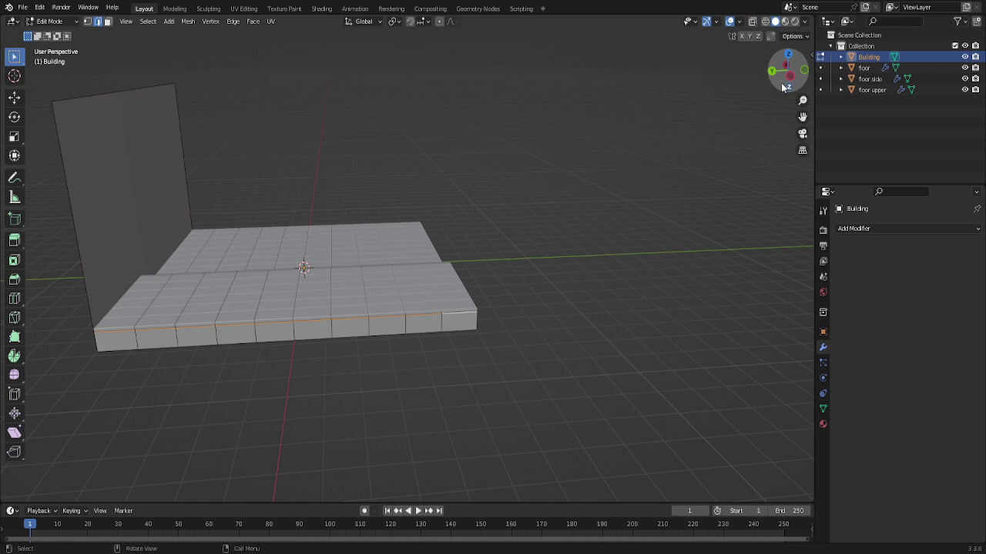
drag(781, 82, 693, 86)
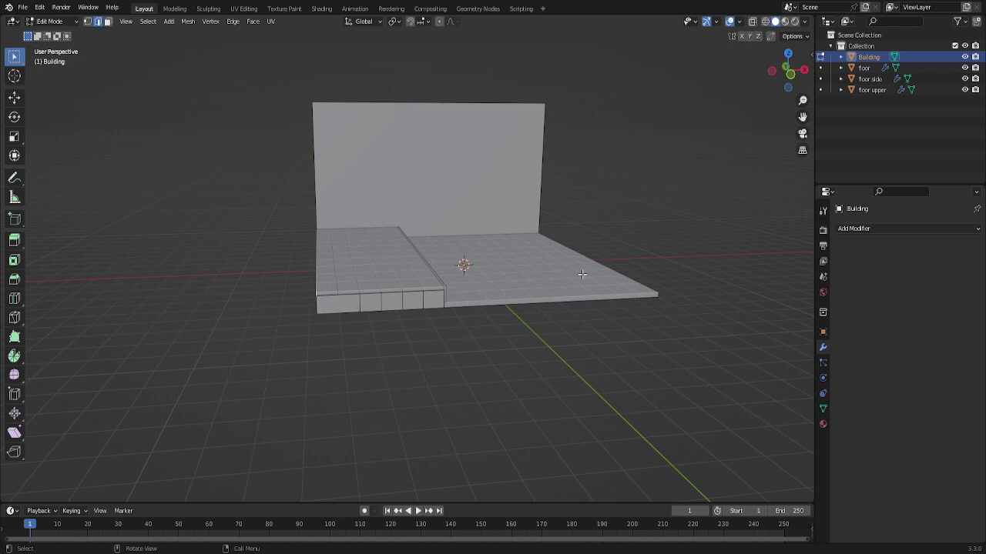
key(g)
key(z)
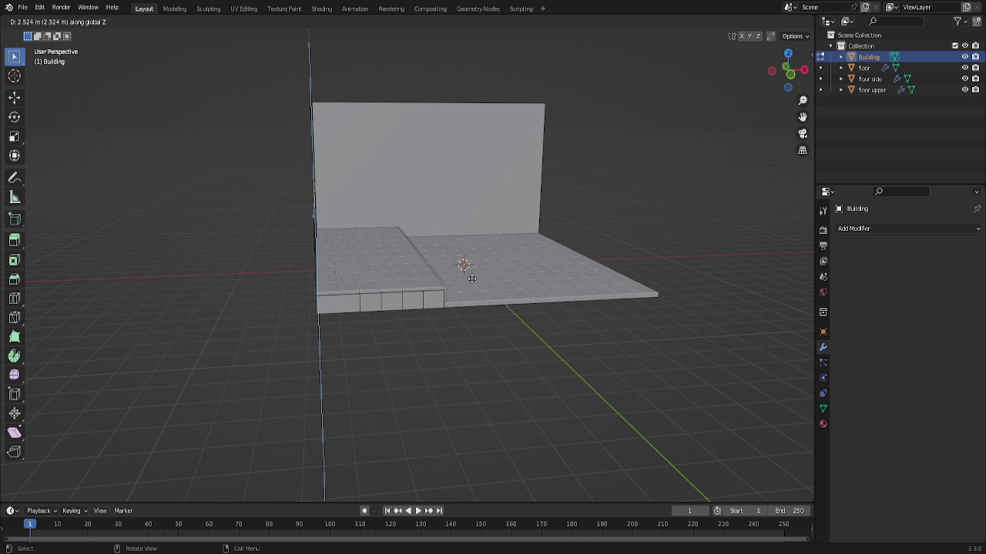
click(468, 184)
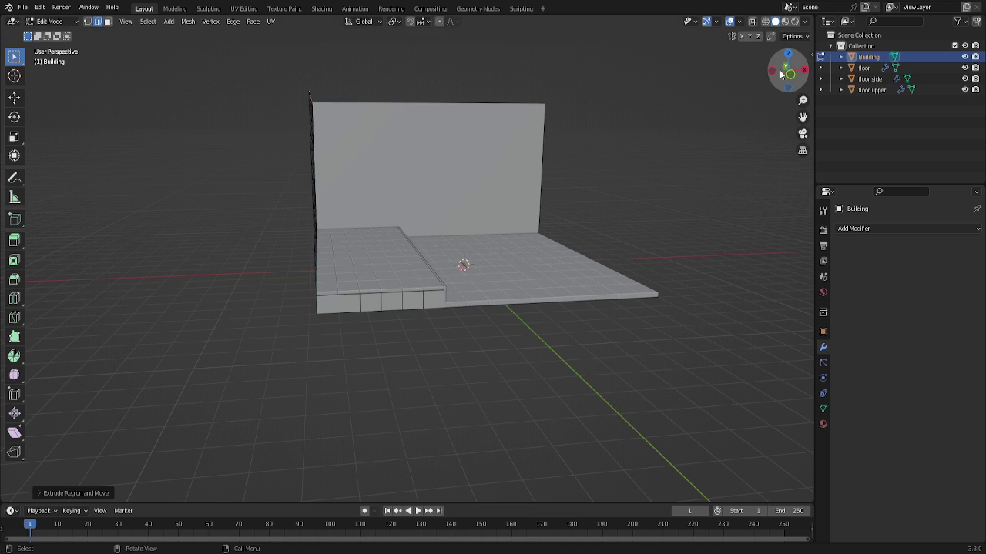
Check the room in front and right orthographic views, then abandon an upward extrusion of the wall top.
drag(780, 70, 776, 75)
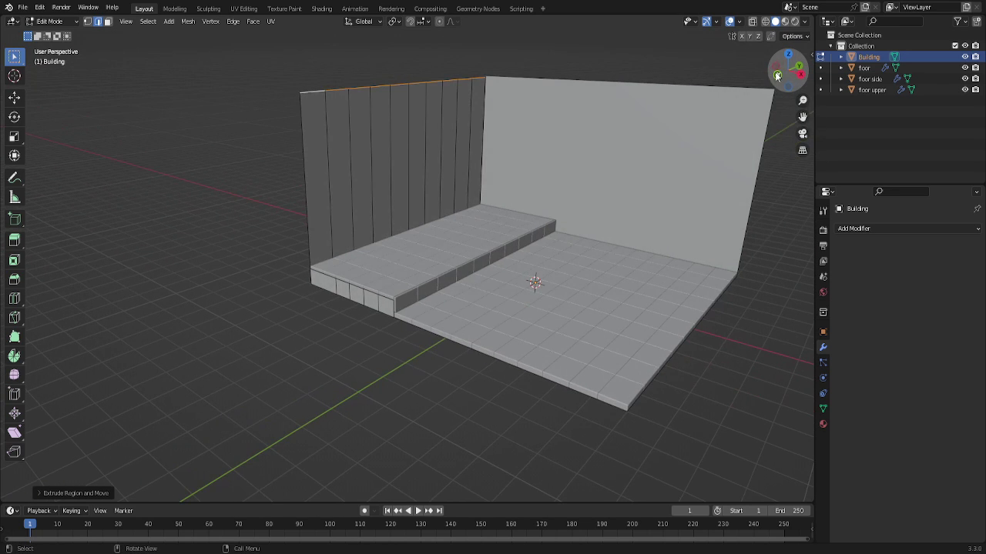
click(776, 74)
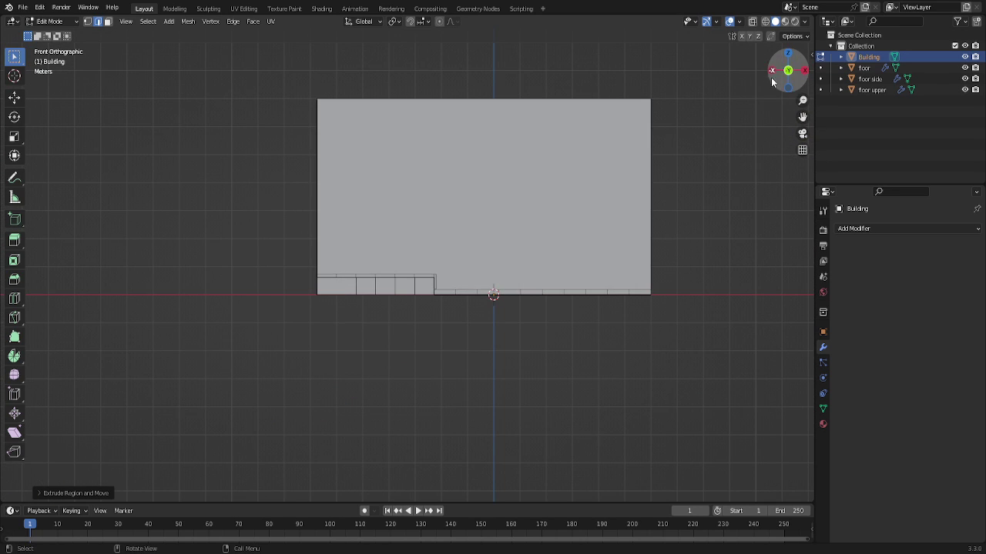
mouse_move(772, 81)
mouse_down()
mouse_move(782, 73)
mouse_move(725, 125)
mouse_up()
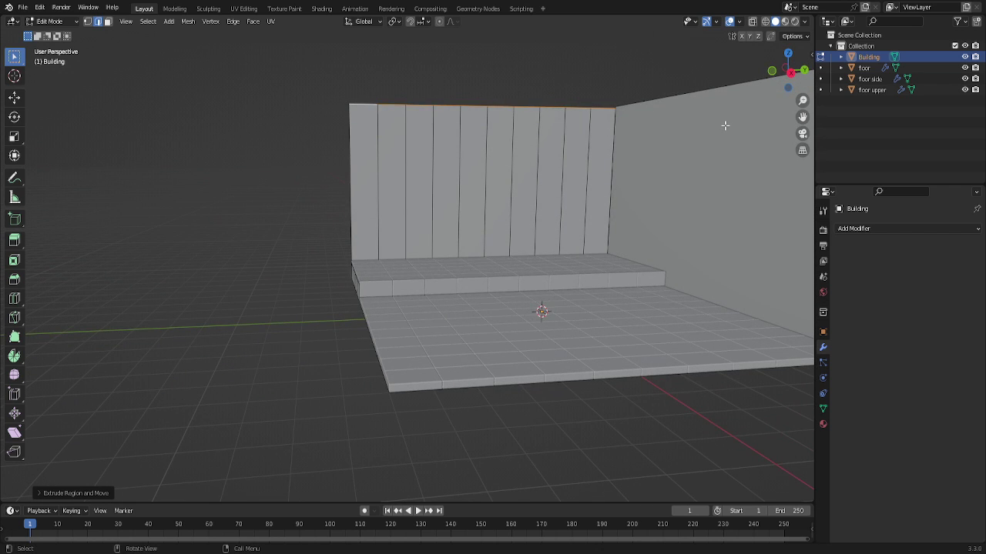
key(KP_3)
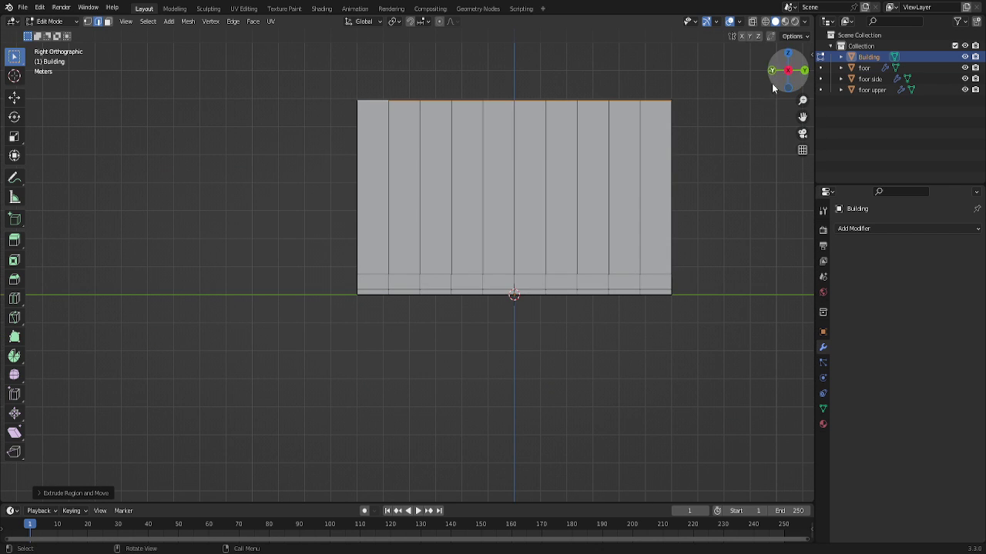
mouse_move(777, 80)
mouse_down()
mouse_move(785, 77)
mouse_move(745, 146)
mouse_up()
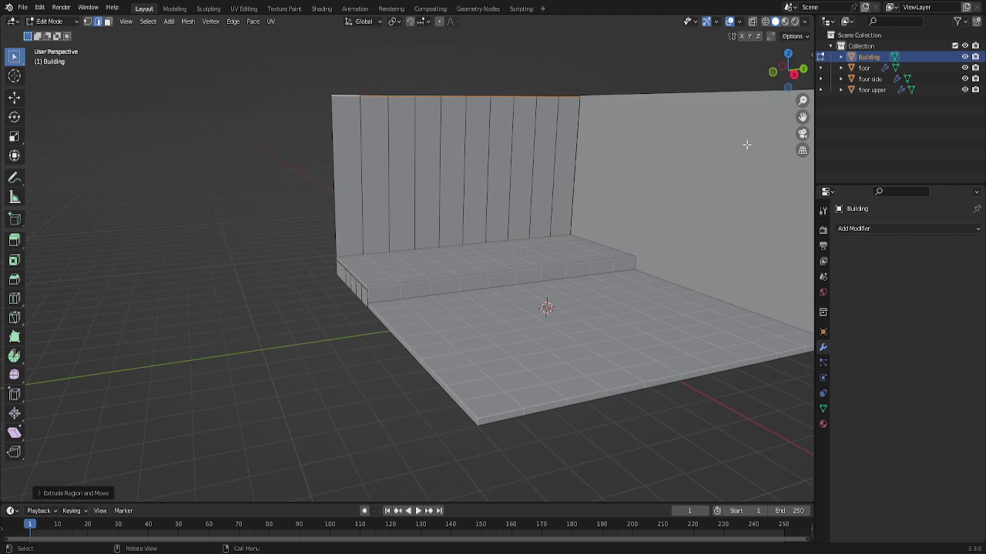
scroll(747, 146, up, 3)
drag(802, 116, 647, 213)
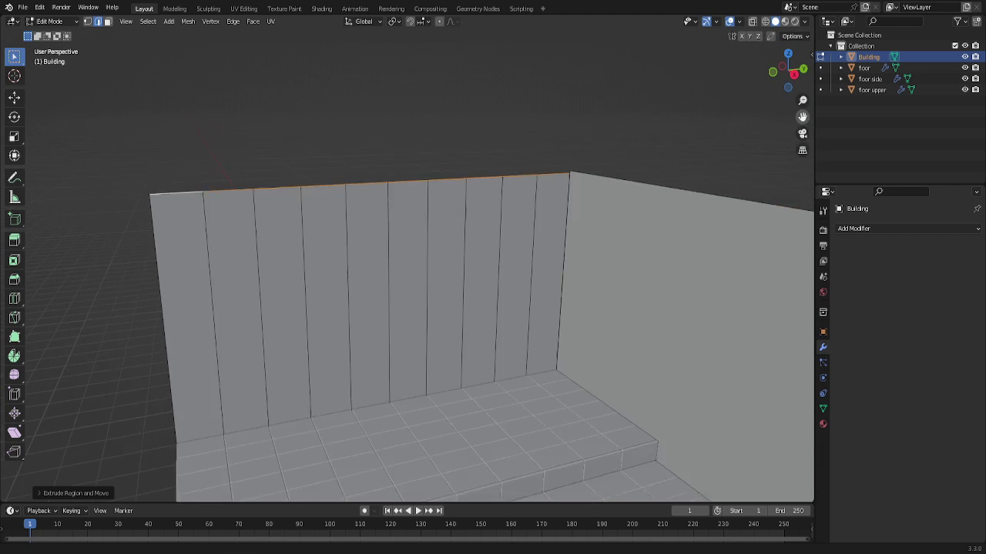
scroll(648, 213, up, 1)
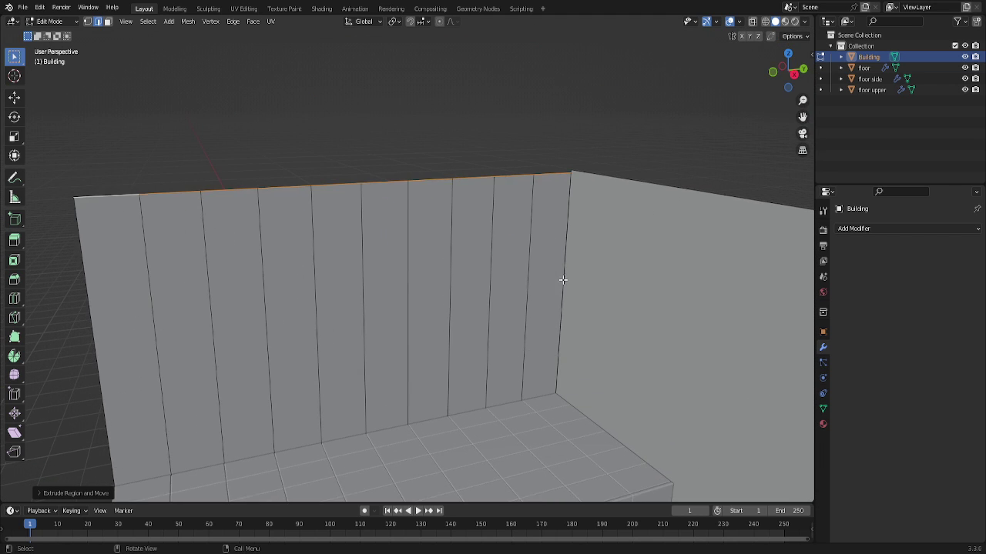
key(e)
key(z)
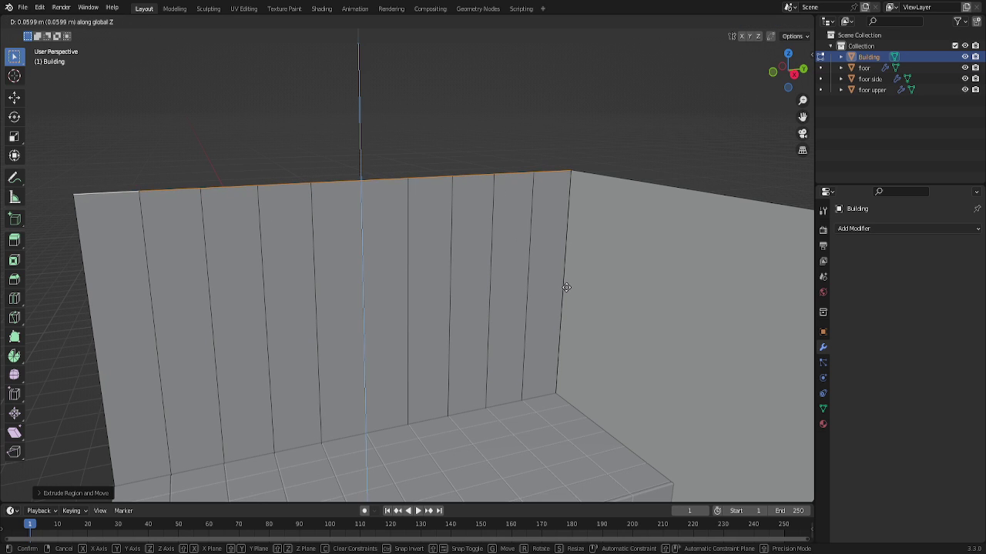
key(Escape)
Select the ring of vertical wall edges and dissolve them, leaving one plain upper face.
scroll(529, 284, up, 1)
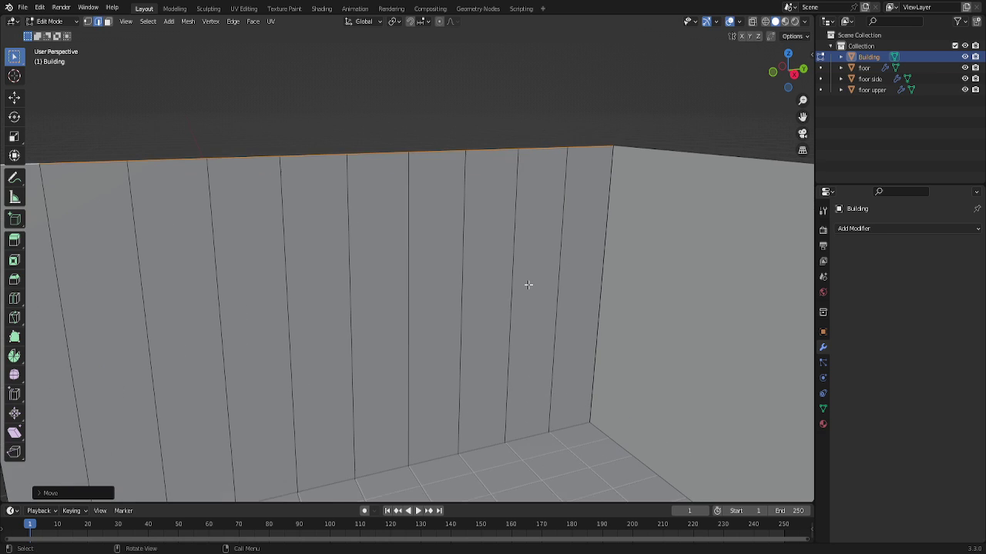
scroll(528, 284, down, 1)
scroll(540, 287, down, 1)
drag(782, 74, 793, 87)
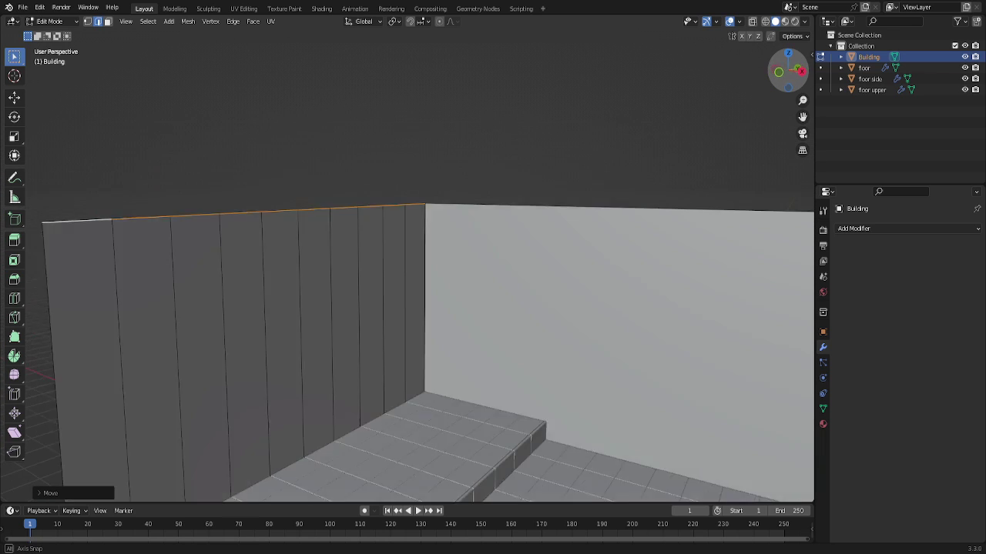
scroll(530, 270, down, 5)
scroll(483, 319, down, 2)
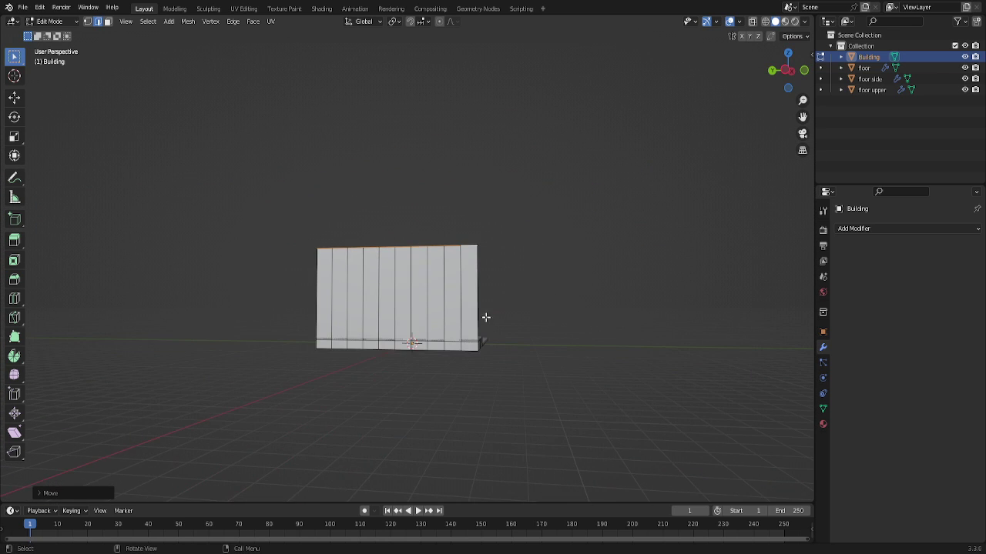
scroll(452, 317, up, 2)
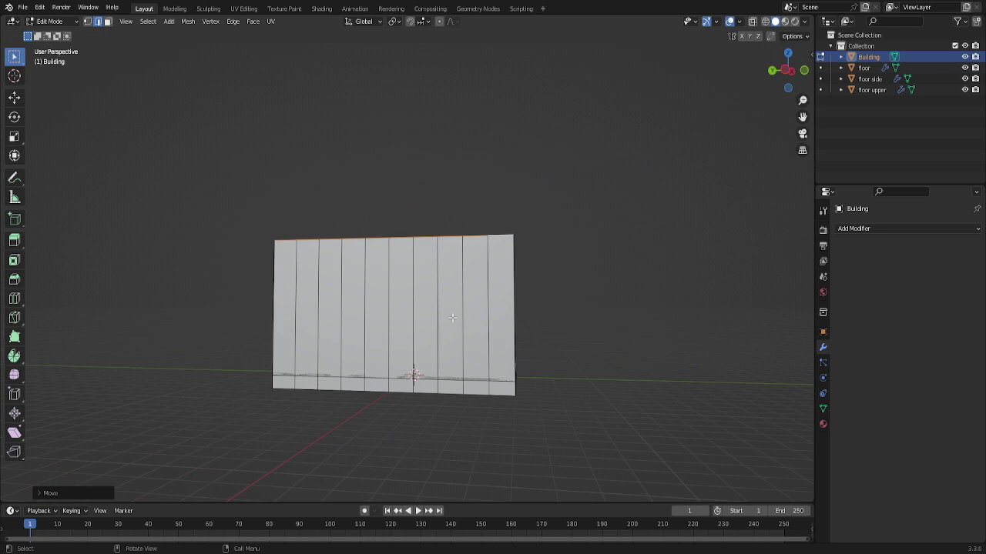
ctrl+alt+click(501, 324)
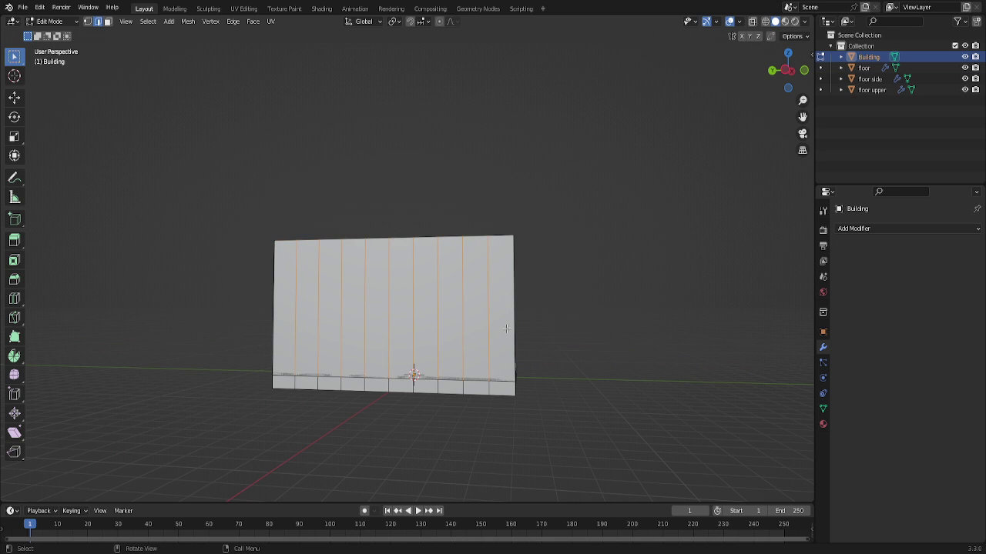
key(x)
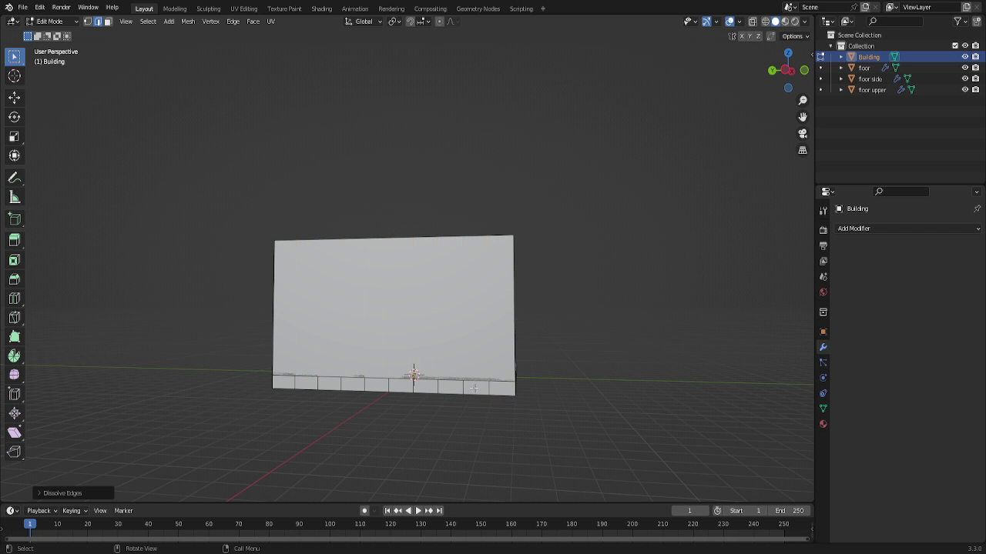
click(474, 394)
mouse_move(773, 92)
mouse_down()
mouse_move(801, 104)
mouse_move(797, 74)
mouse_up()
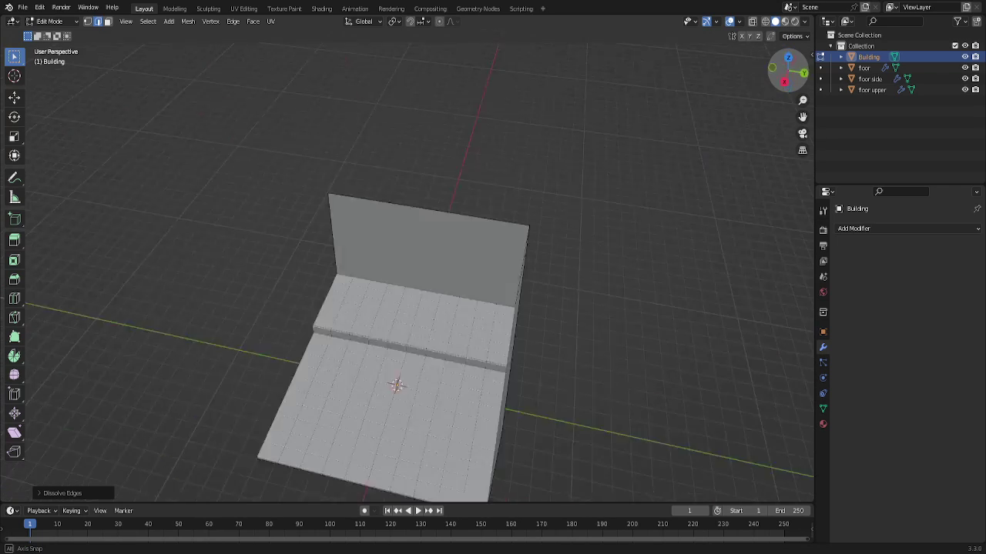
drag(788, 71, 670, 264)
scroll(670, 265, up, 2)
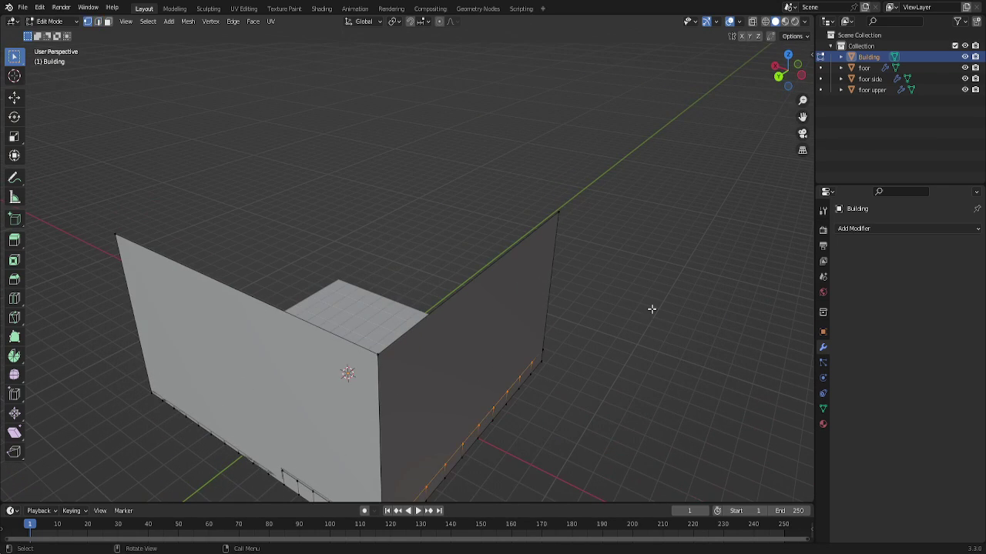
scroll(633, 331, down, 2)
key(ctrl+z)
scroll(633, 320, up, 1)
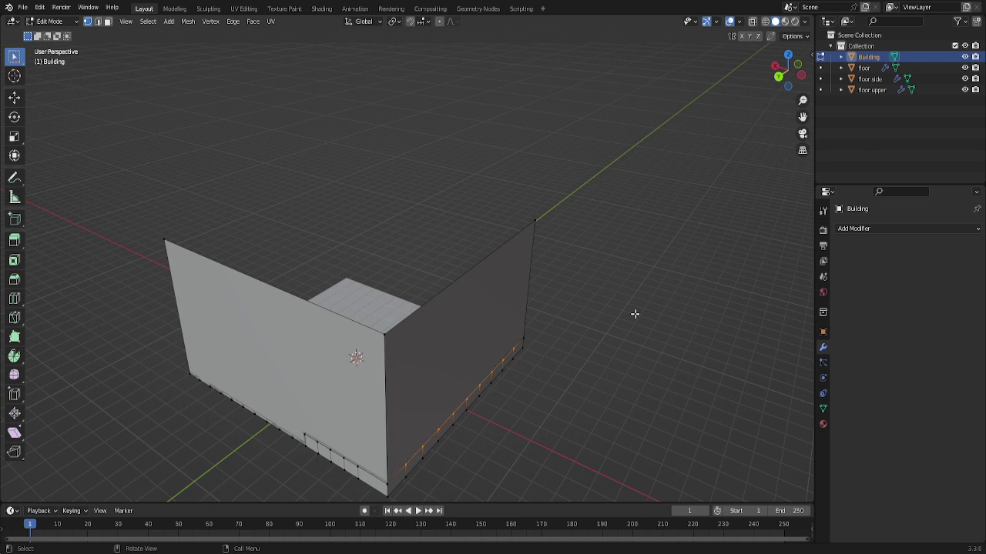
scroll(636, 308, up, 1)
scroll(638, 306, up, 1)
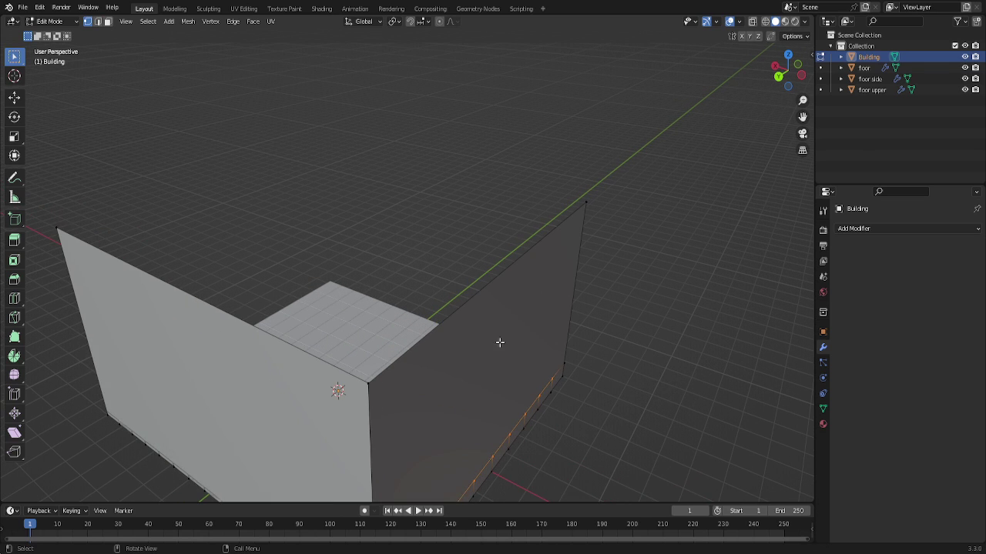
drag(362, 366, 392, 399)
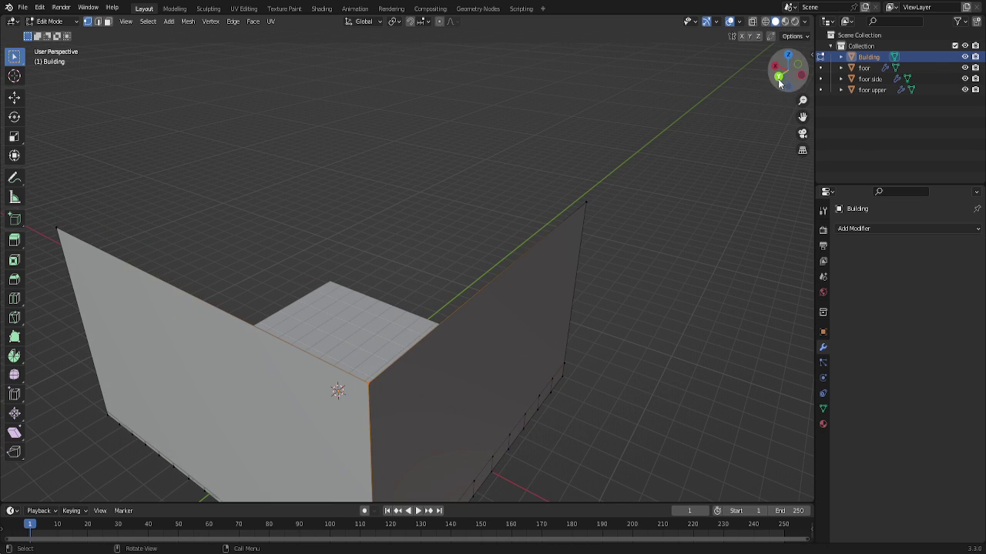
mouse_move(781, 73)
mouse_down()
mouse_move(793, 73)
mouse_move(601, 150)
mouse_up()
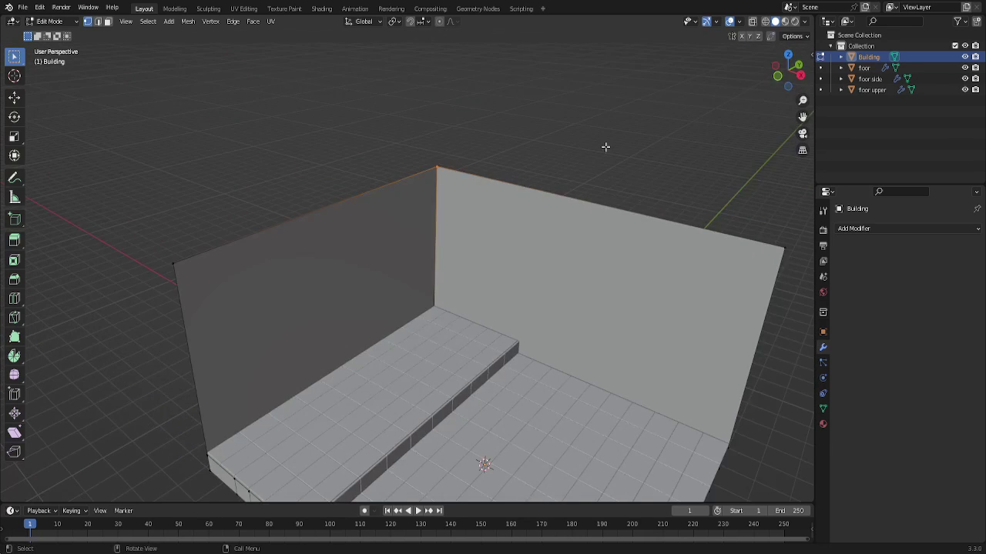
scroll(599, 150, up, 1)
scroll(600, 150, up, 1)
scroll(600, 150, up, 1)
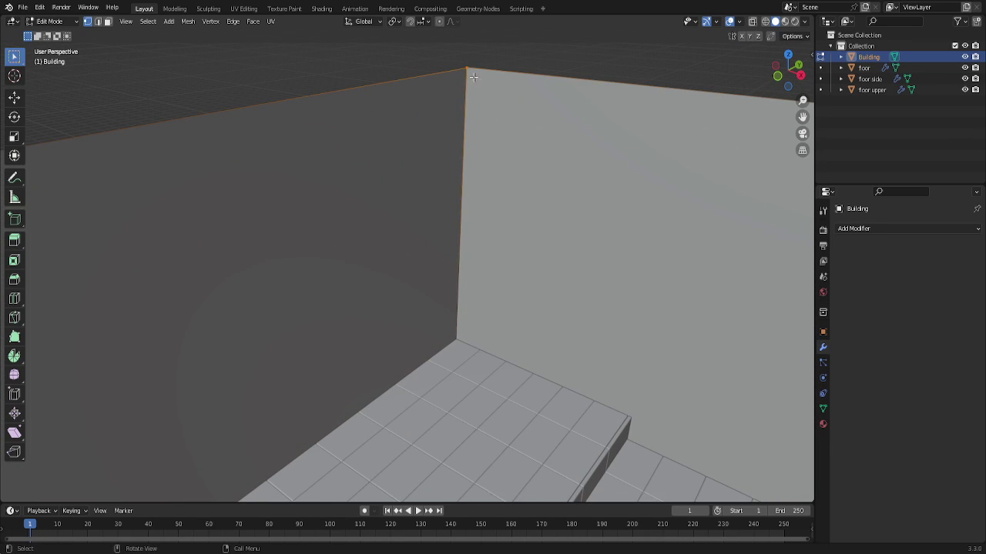
key(g)
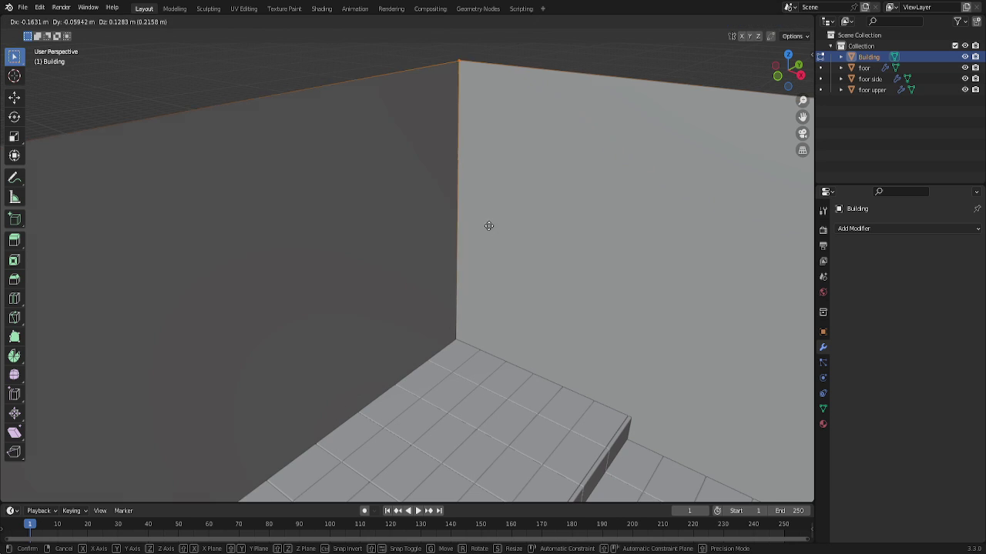
key(Escape)
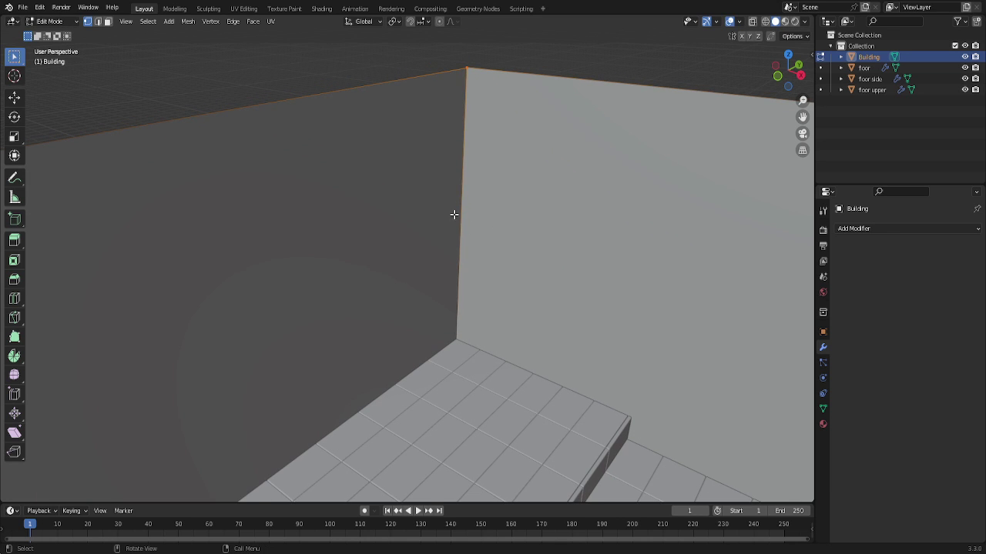
scroll(452, 215, down, 2)
click(208, 121)
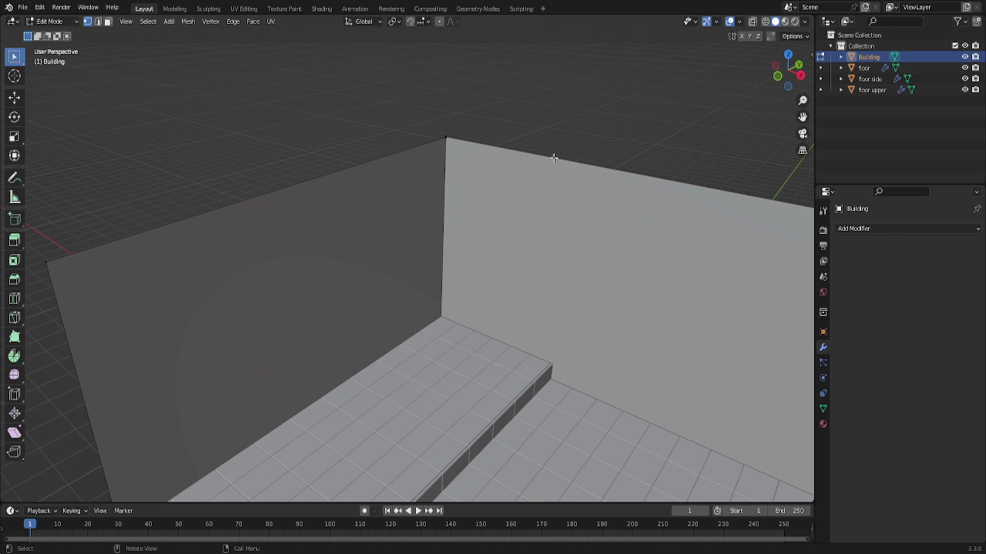
mouse_move(771, 75)
mouse_down()
mouse_move(732, 77)
mouse_move(771, 81)
mouse_up()
middle_drag(511, 270, 453, 310)
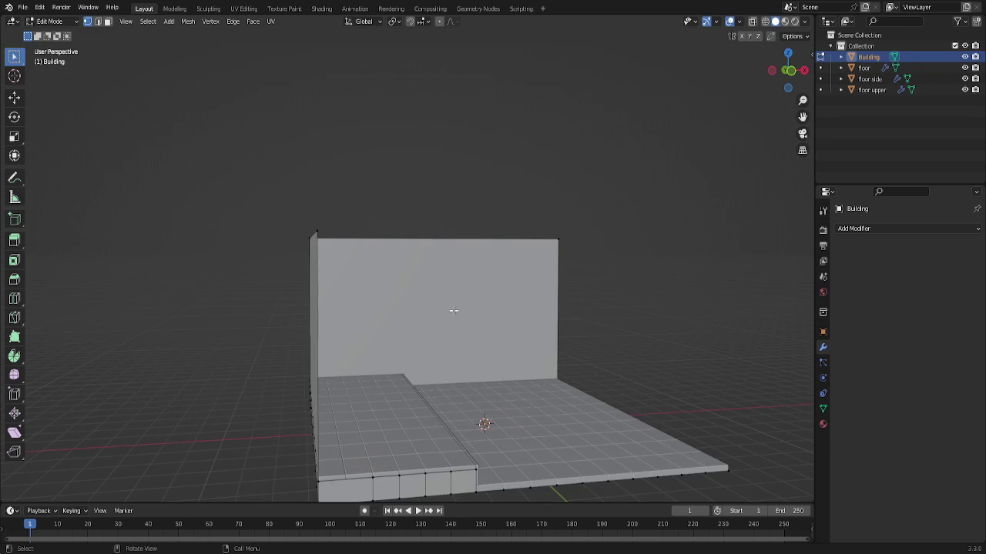
Return to Object Mode and orbit around the two walls framing the tiled, stepped floor.
key(Tab)
scroll(425, 347, down, 2)
middle_drag(418, 359, 479, 360)
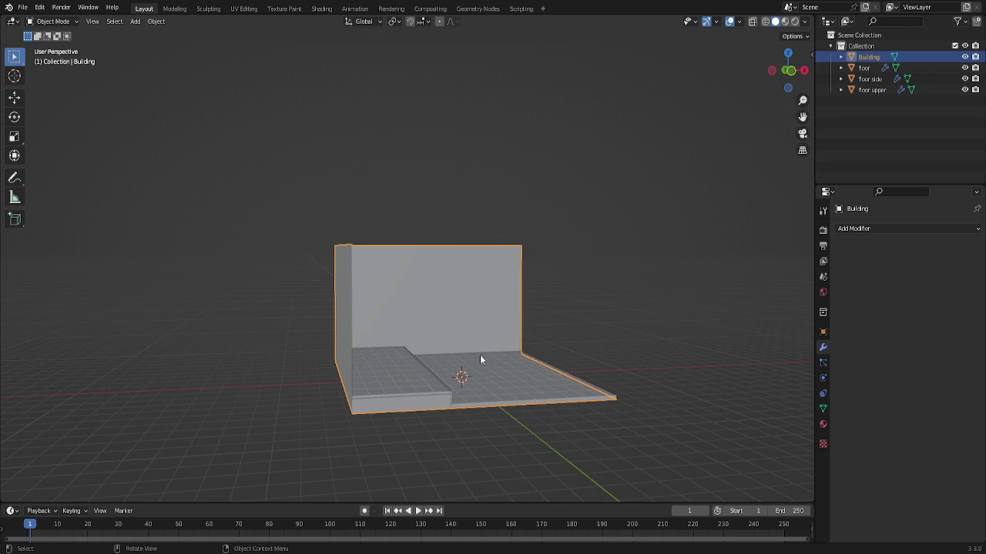
drag(771, 83, 774, 81)
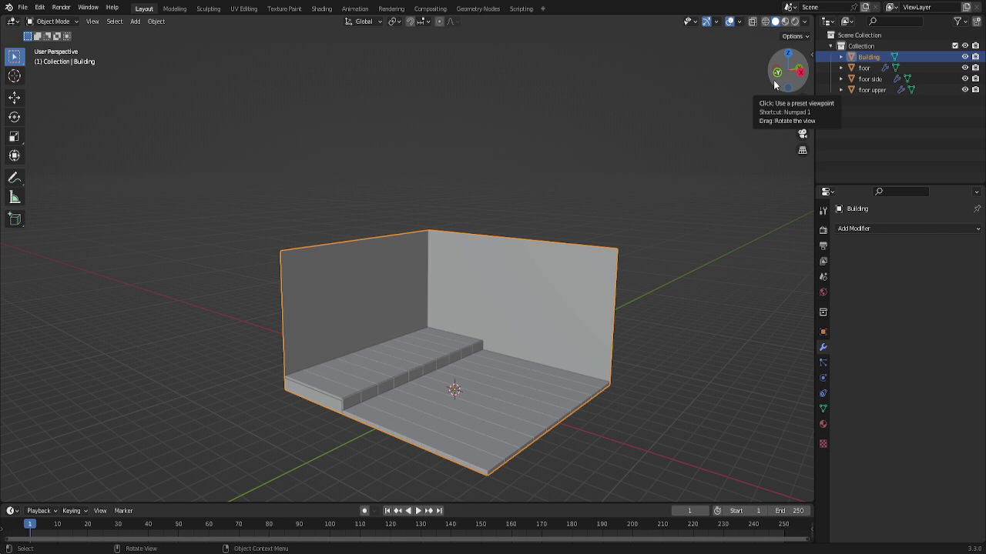
scroll(397, 402, up, 2)
scroll(395, 390, down, 2)
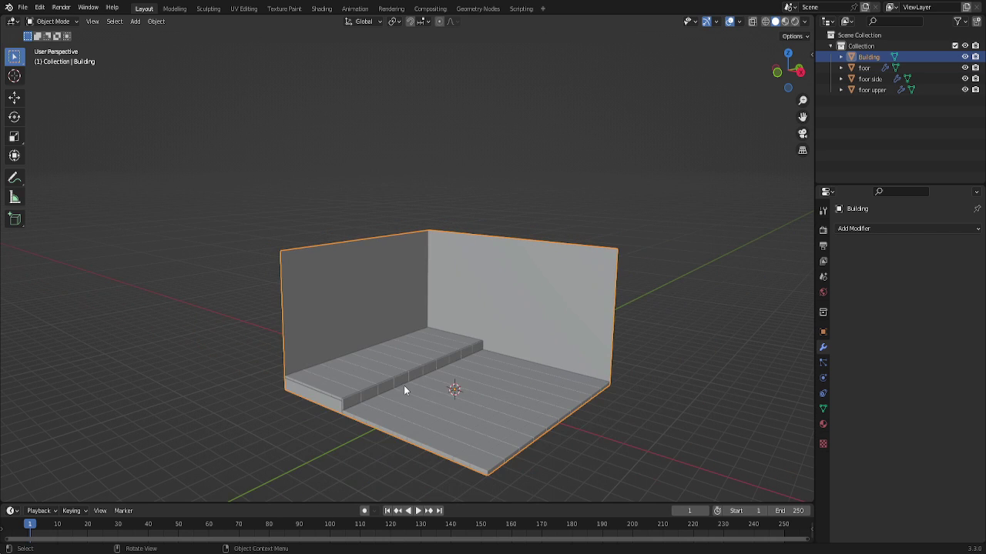
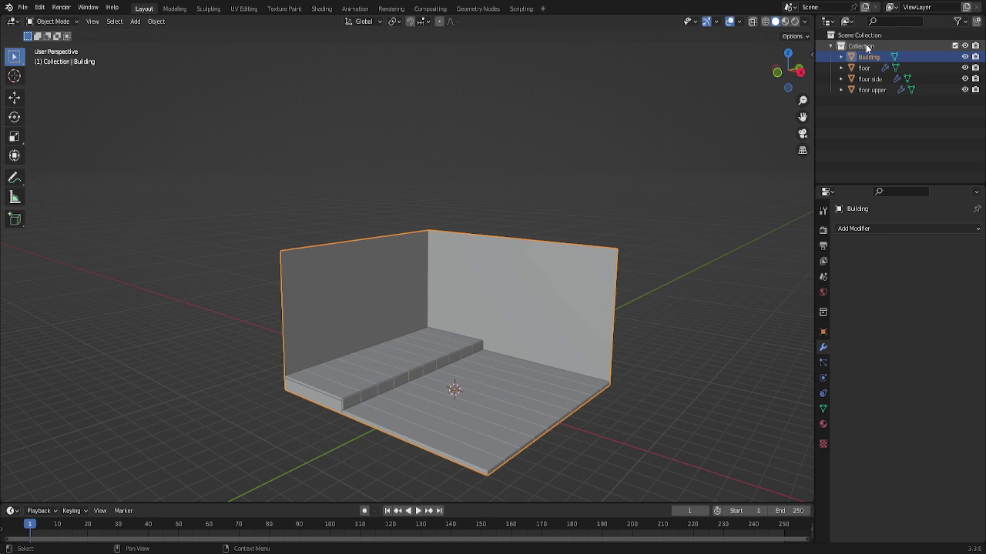
Deselect the Building object, select the Collection, and view the room in Top Orthographic.
click(705, 354)
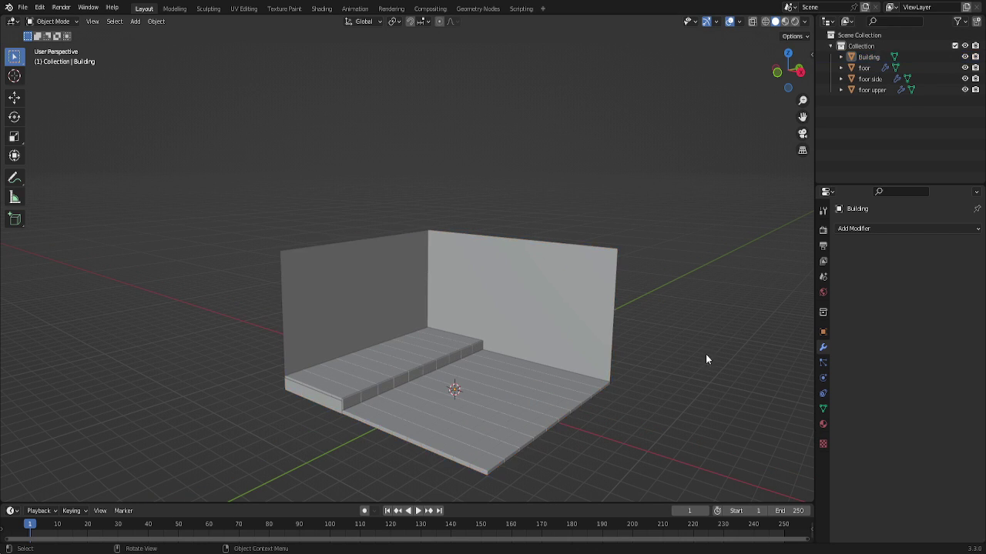
scroll(644, 427, down, 3)
scroll(630, 425, up, 3)
scroll(629, 423, up, 1)
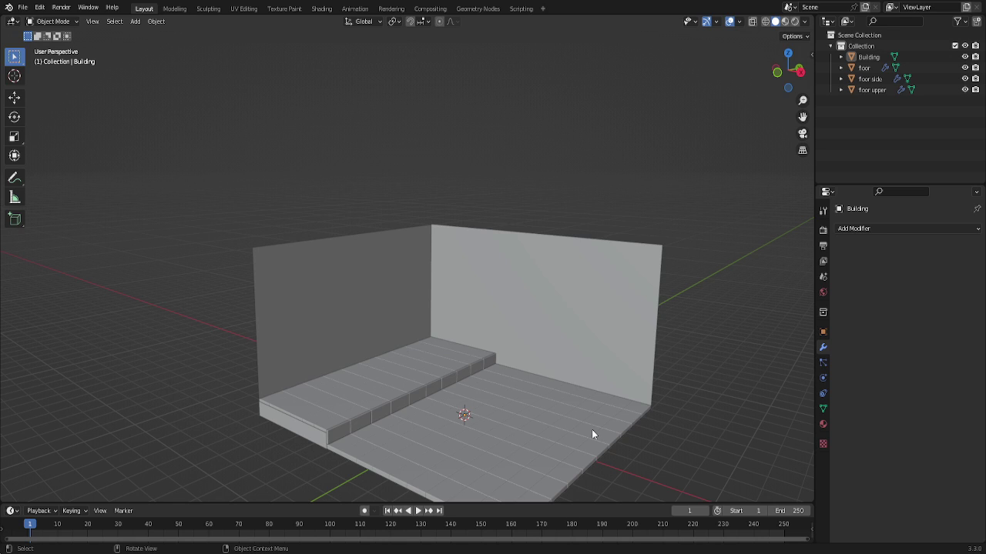
click(853, 48)
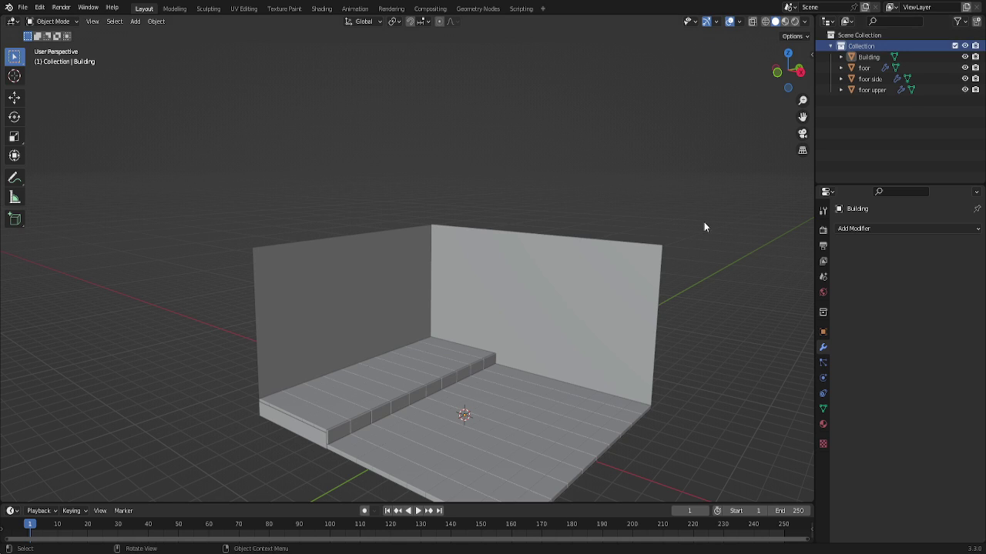
click(787, 54)
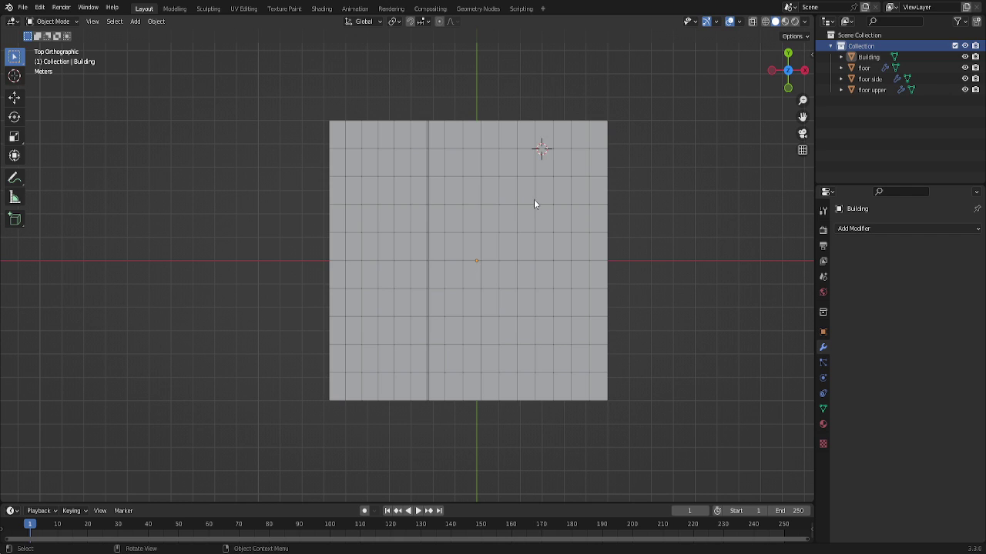
Add a new mesh plane at the 3D cursor on the floor.
key(shift+a)
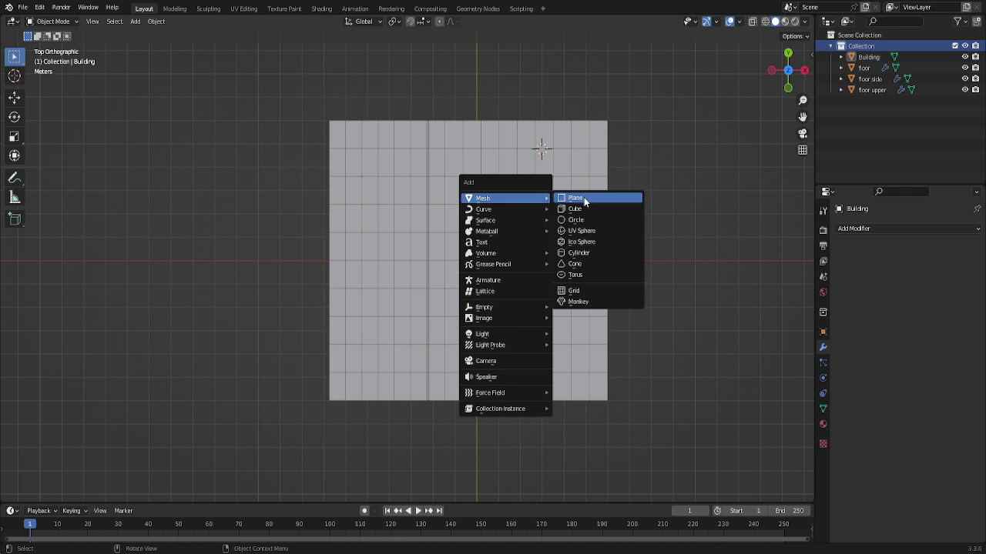
click(585, 201)
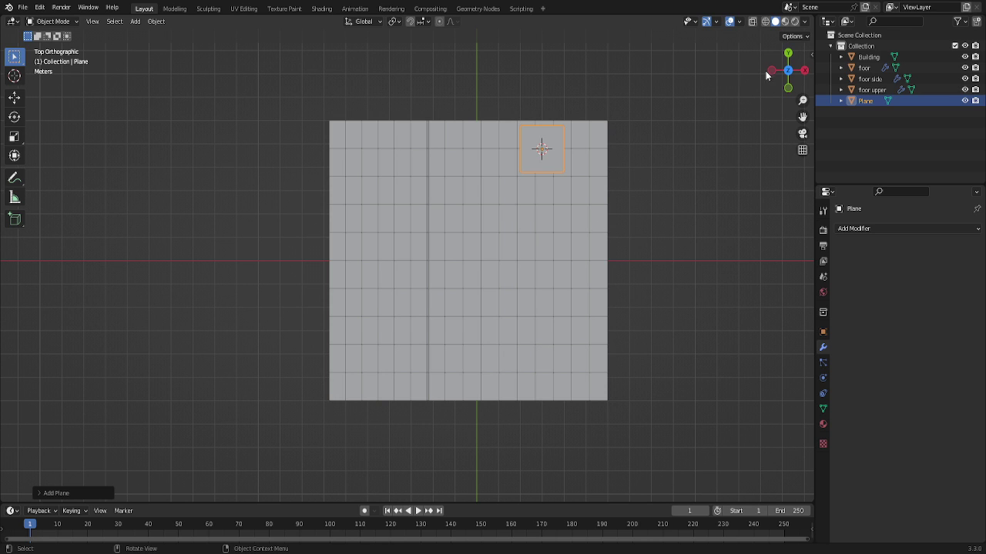
mouse_move(781, 83)
mouse_down()
mouse_move(762, 108)
mouse_move(770, 84)
mouse_up()
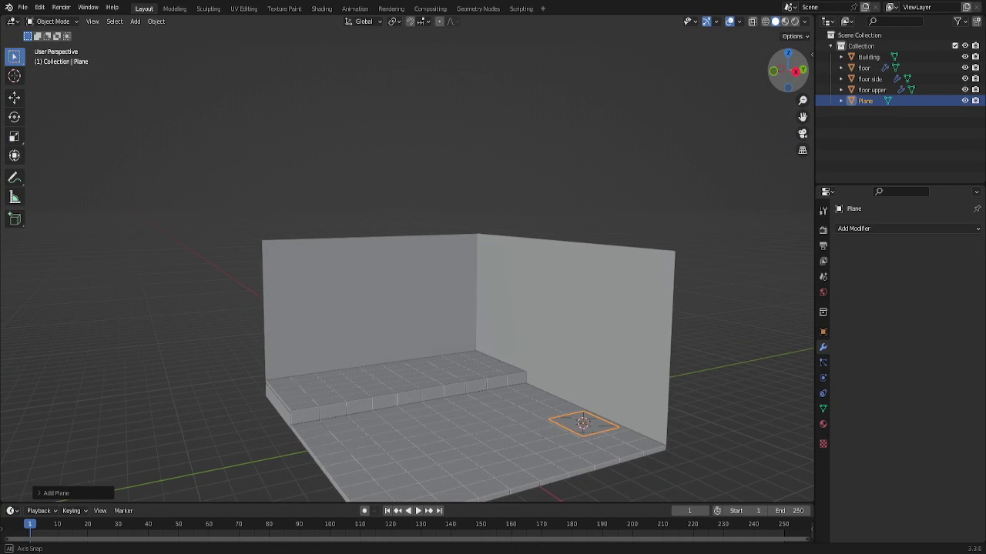
drag(770, 84, 670, 390)
Scale the plane to about half its depth along Y, then nudge it slightly.
key(Tab)
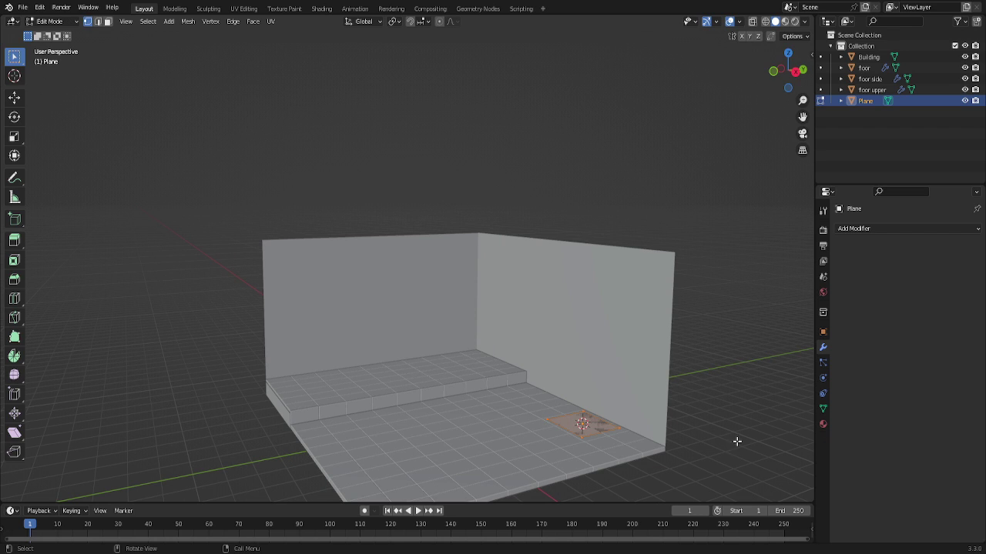
key(s)
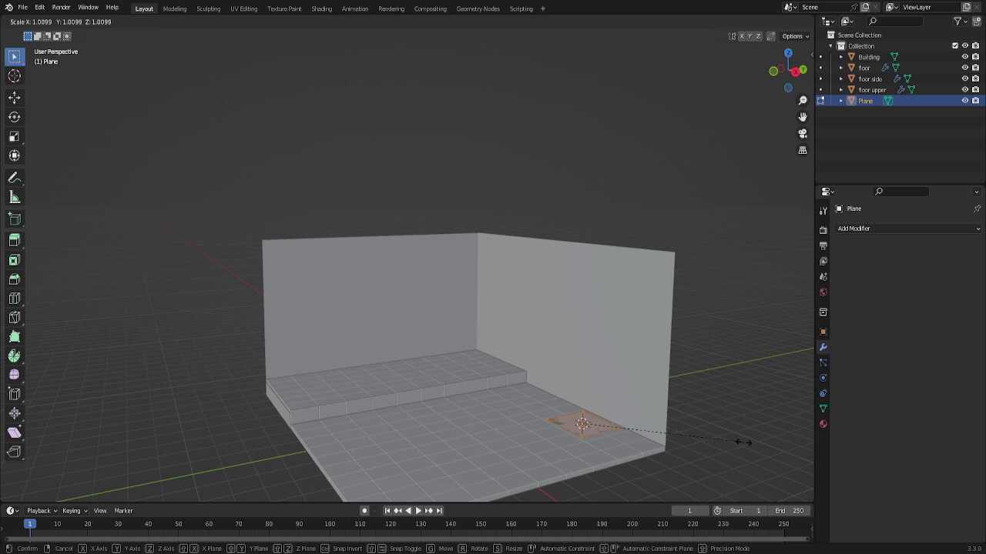
key(y)
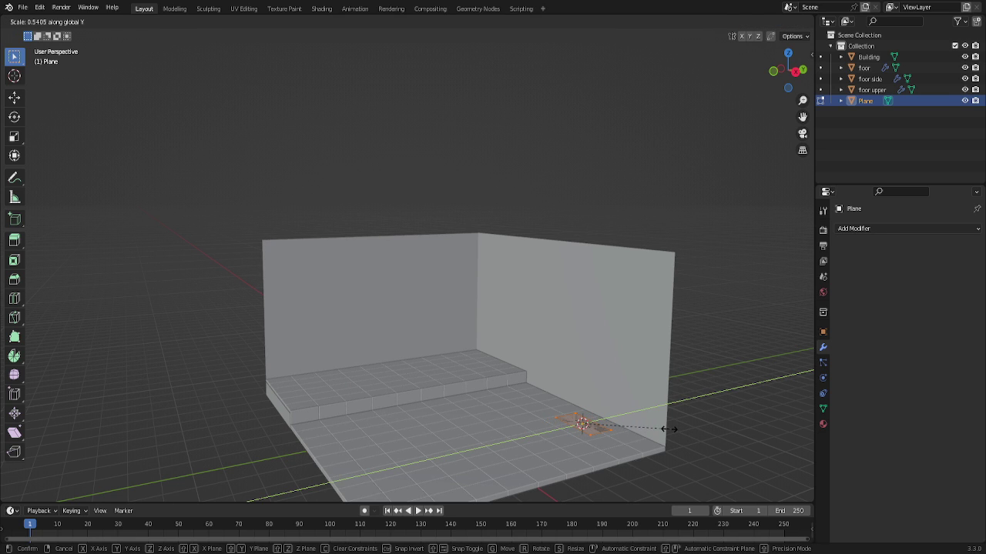
click(671, 429)
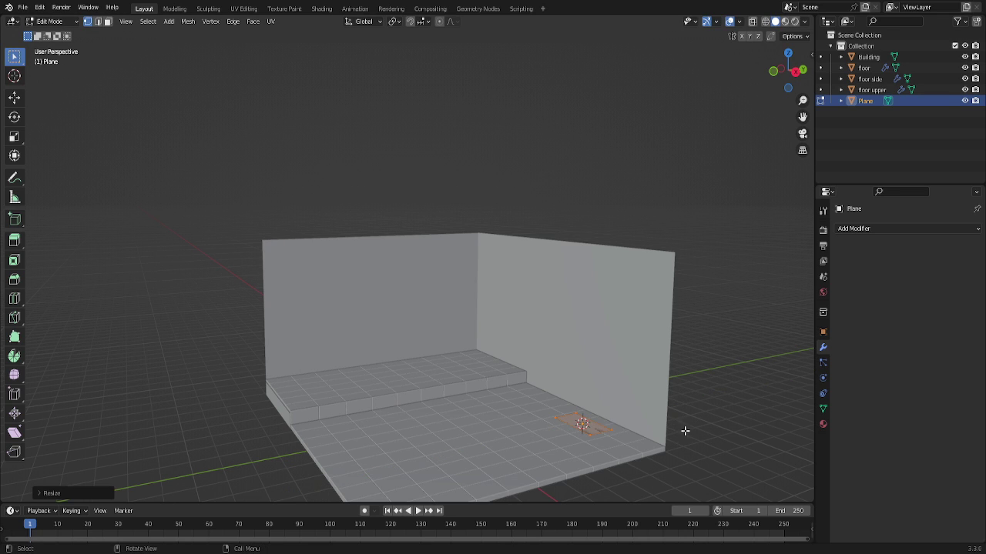
key(KP_7)
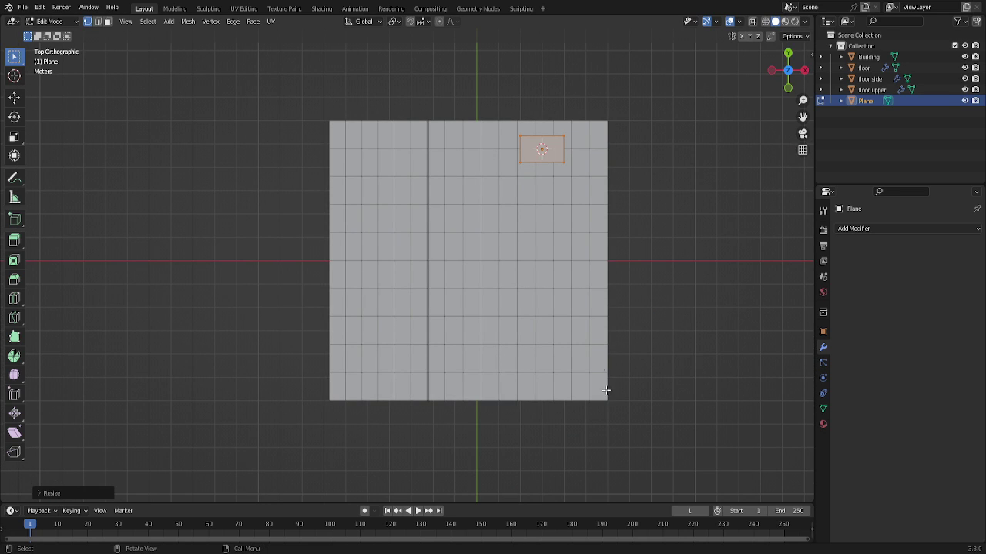
key(Tab)
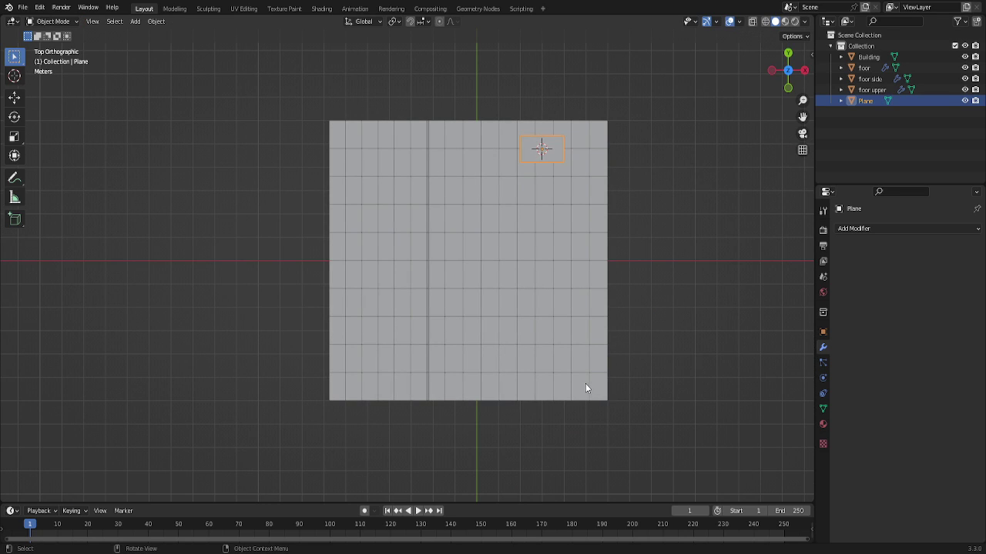
key(g)
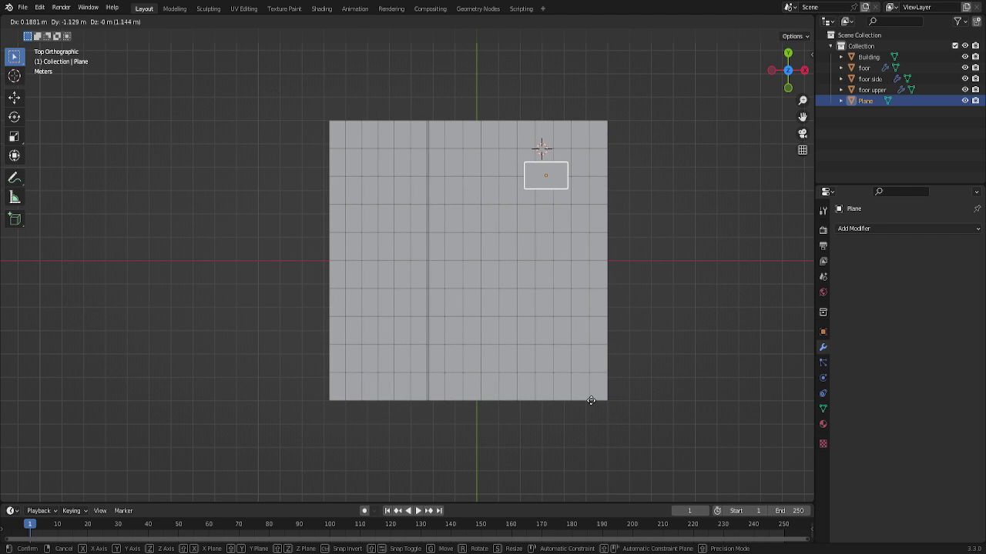
click(591, 400)
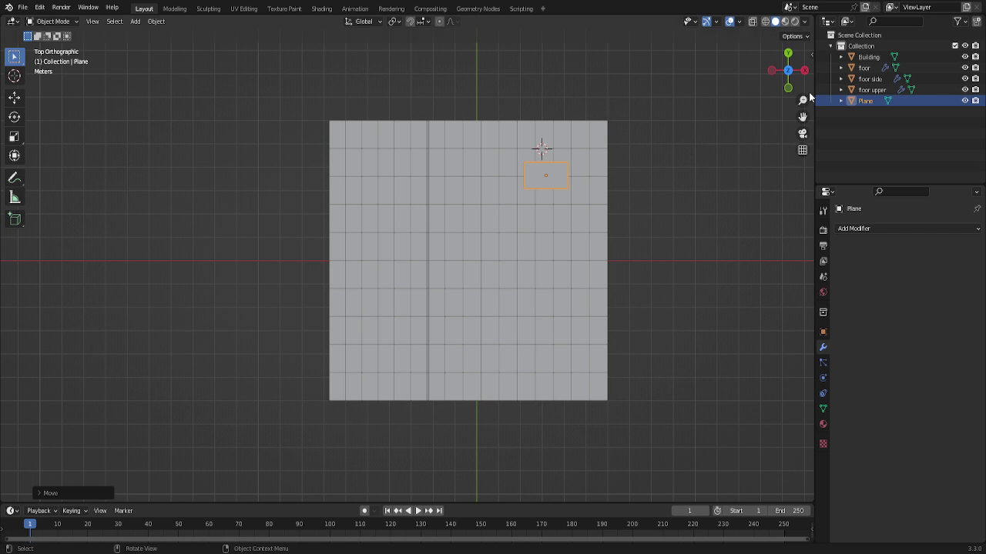
drag(777, 79, 739, 139)
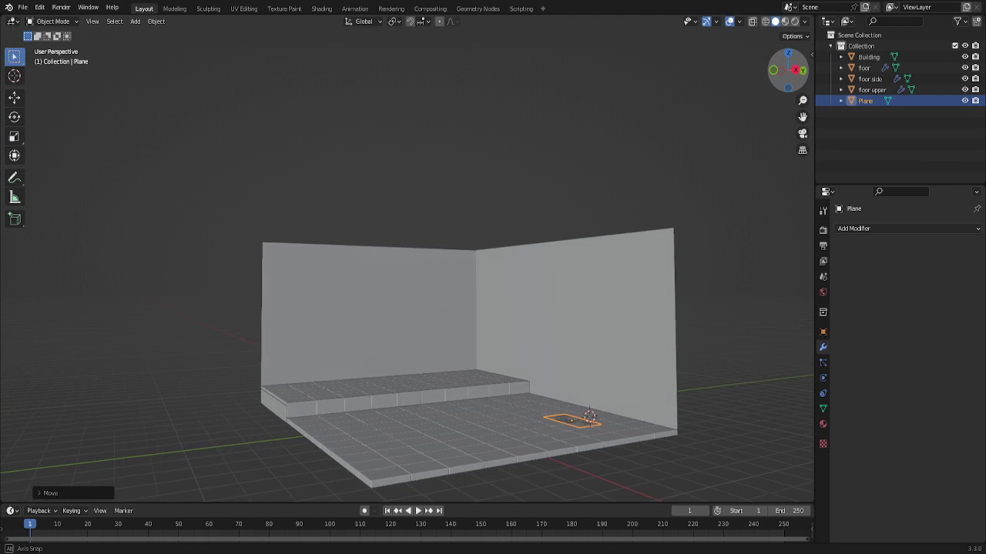
Stretch the plane to roughly twice its length along X in Edit Mode.
drag(785, 73, 797, 77)
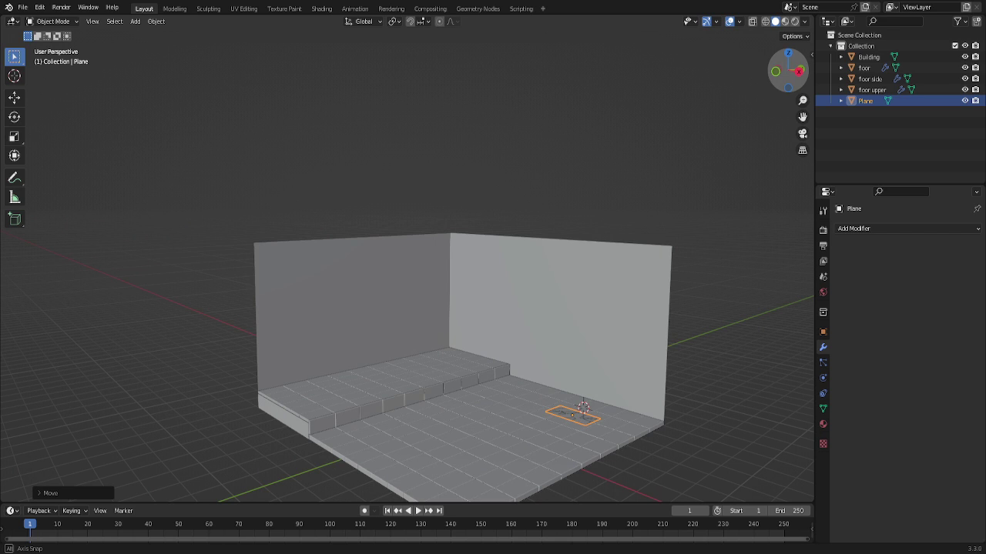
key(Tab)
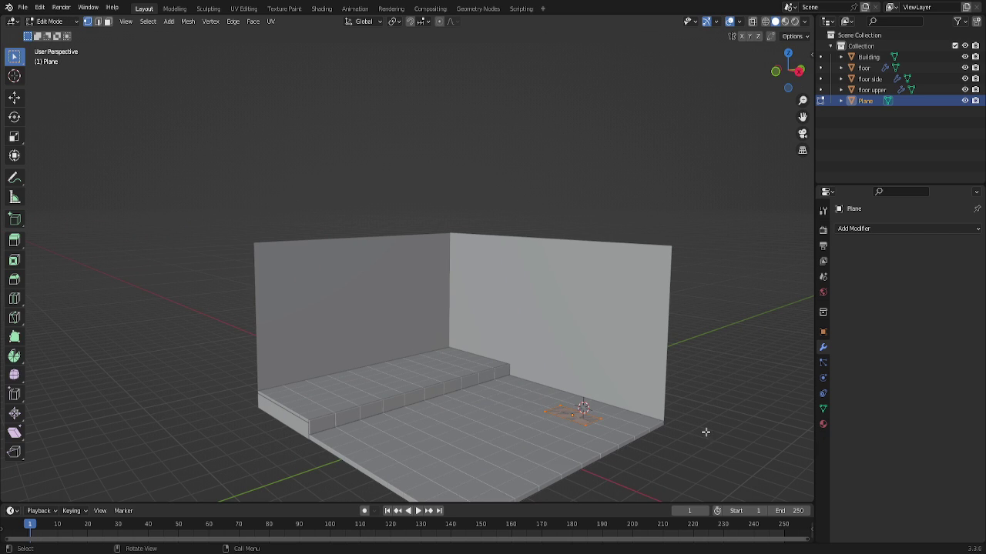
key(s)
key(x)
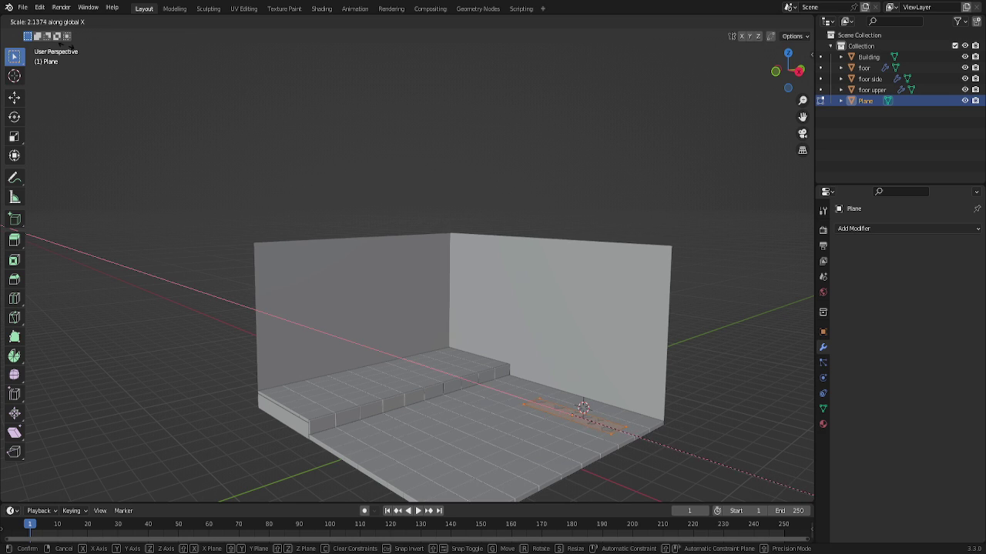
click(62, 43)
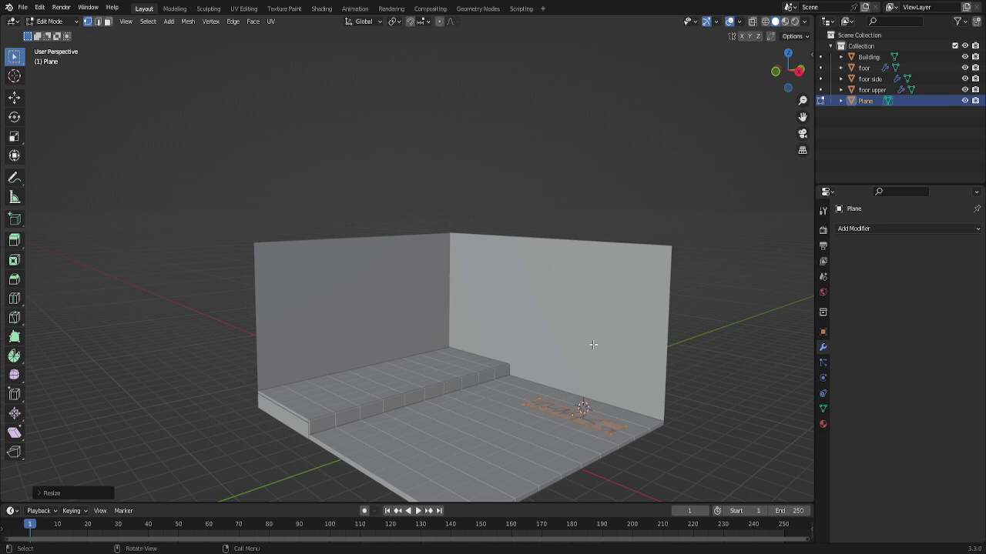
key(Tab)
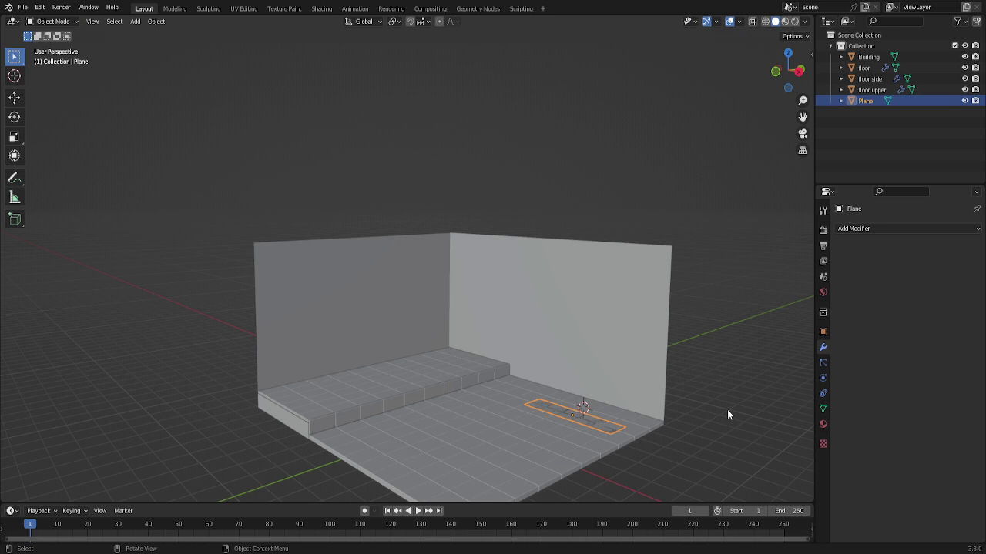
scroll(724, 374, up, 1)
scroll(721, 370, down, 2)
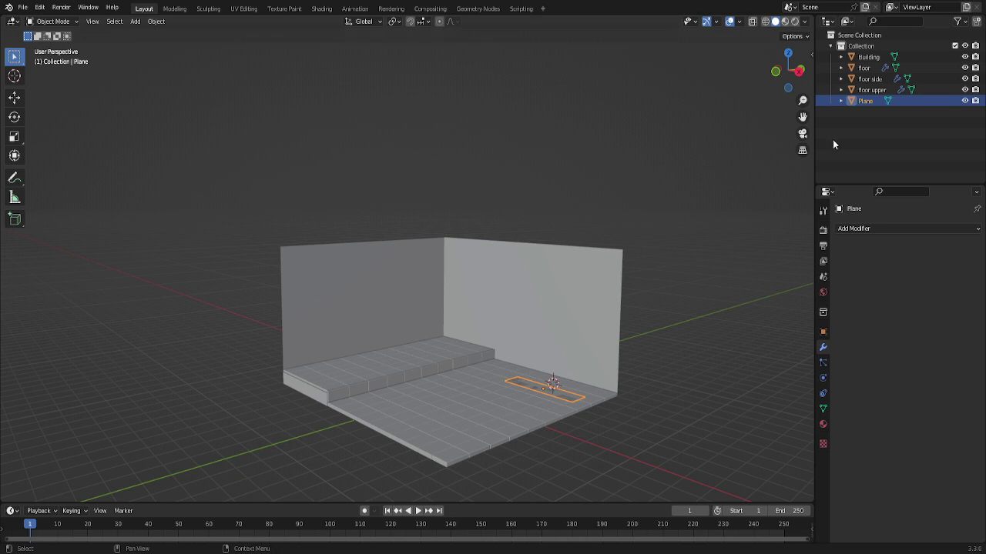
drag(787, 70, 776, 84)
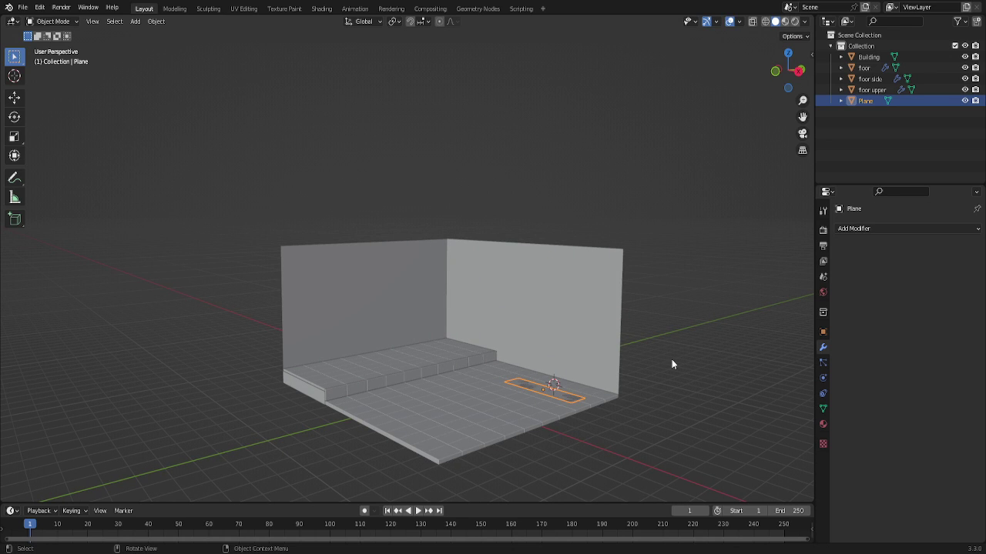
Snap the 3D cursor back to the world origin and re-enter Edit Mode on the plane.
key(shift+s)
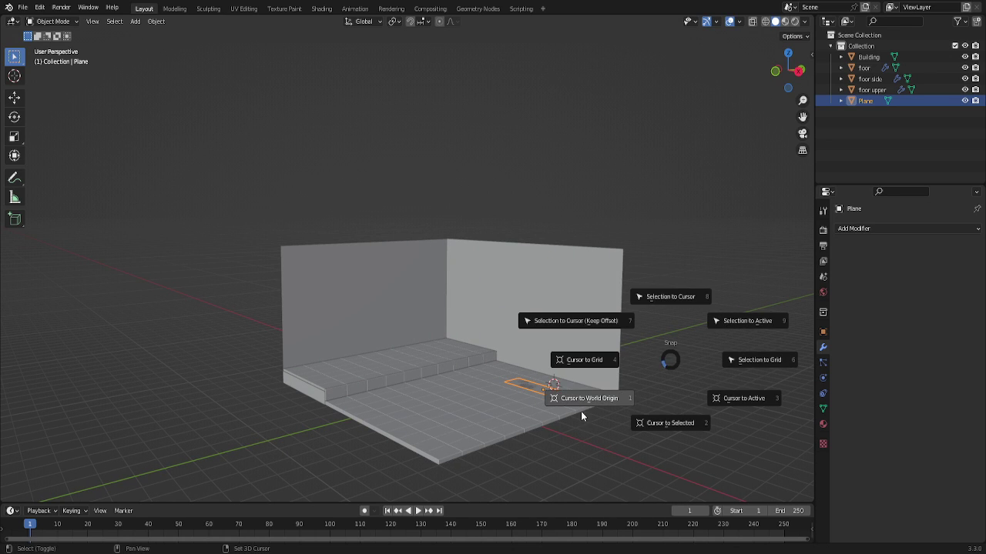
click(580, 411)
scroll(659, 452, up, 1)
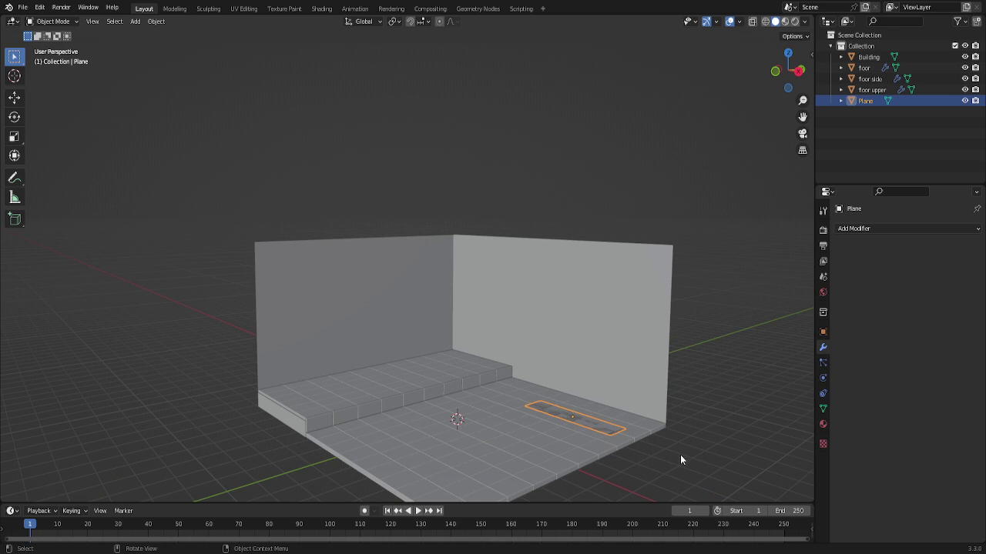
key(Tab)
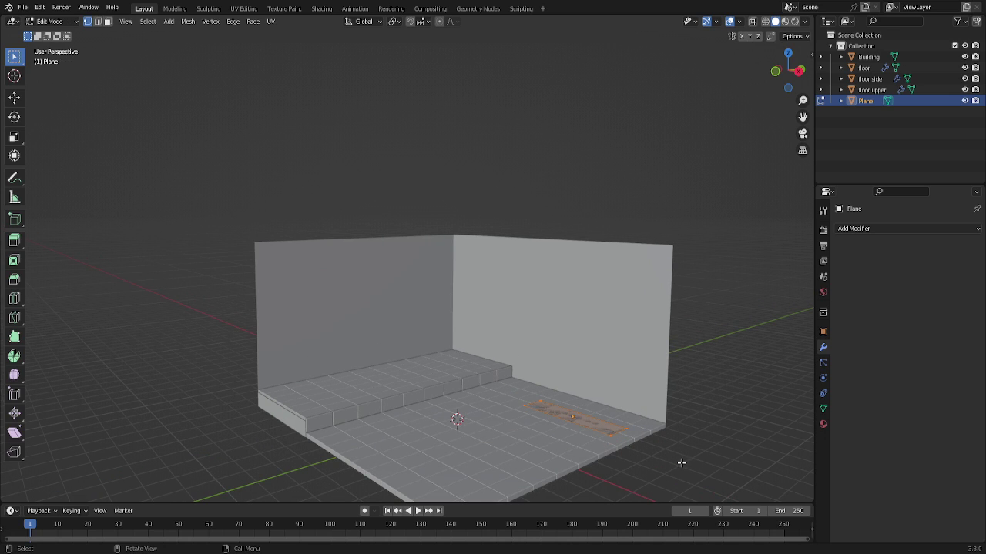
Extrude the plane straight up along Z into a solid block.
key(e)
key(z)
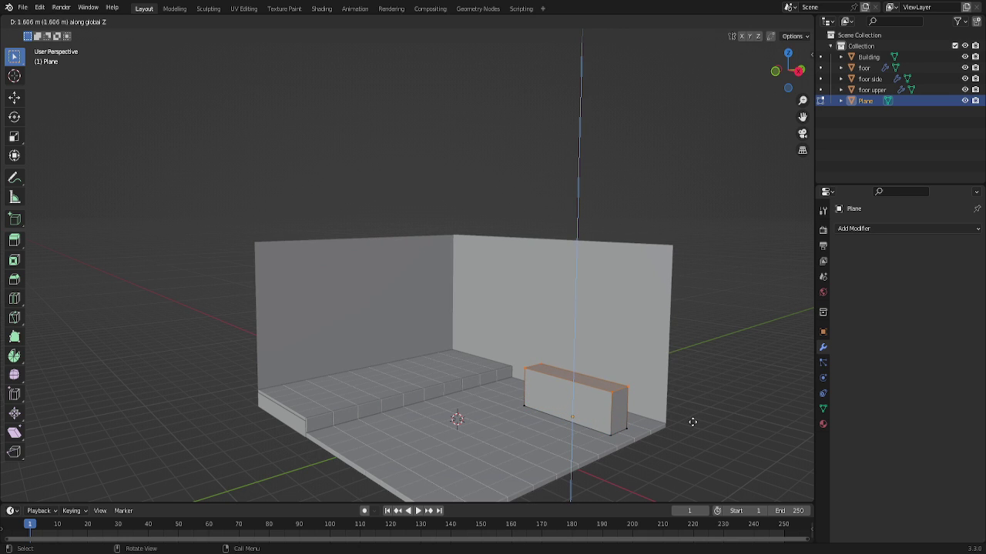
click(692, 422)
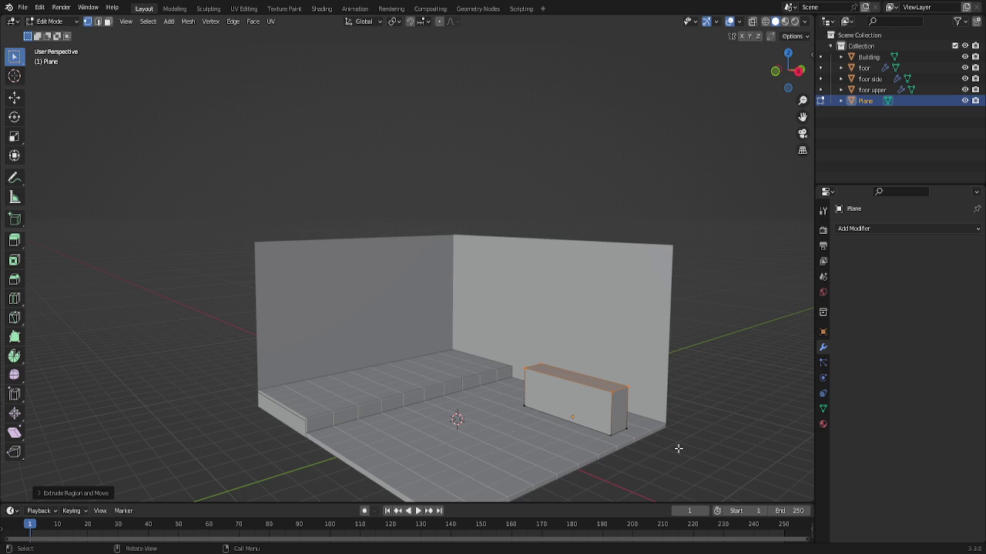
Extrude two more top layers, reset their scale to 1, and undo back to a flush top.
key(e)
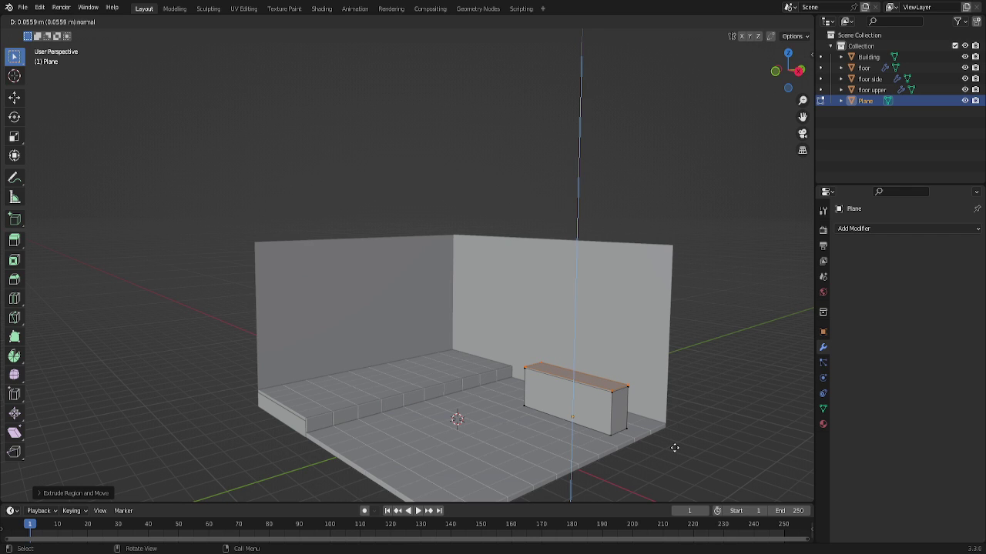
click(674, 447)
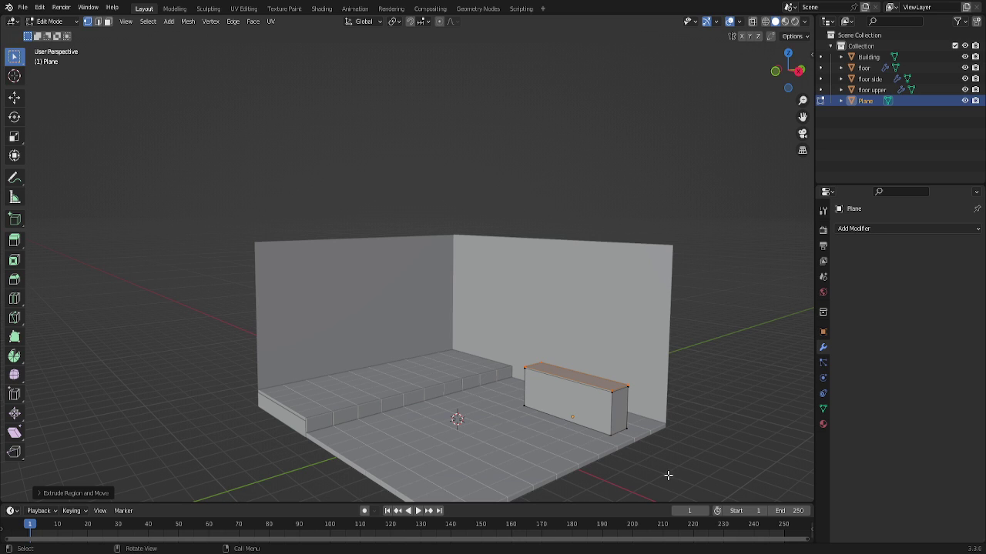
key(e)
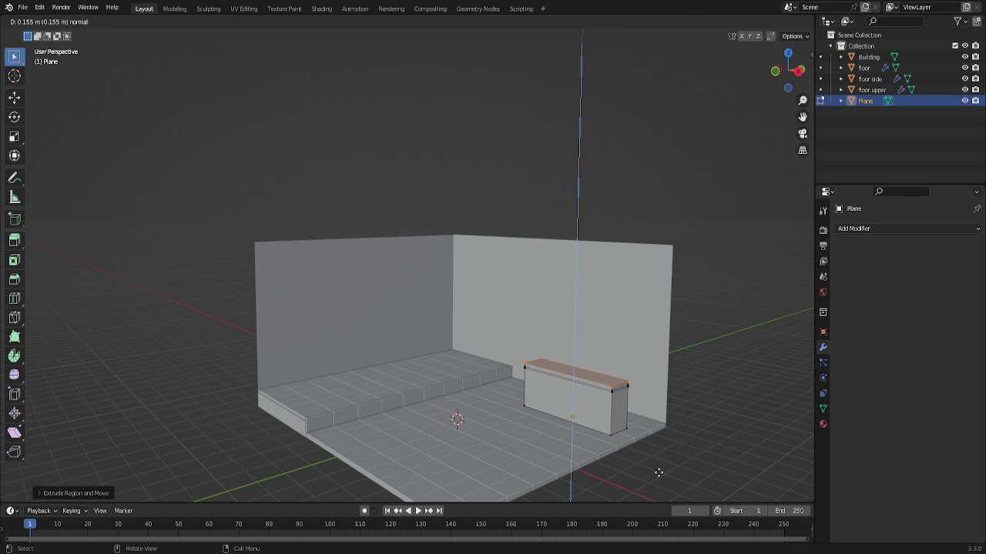
click(657, 471)
key(s)
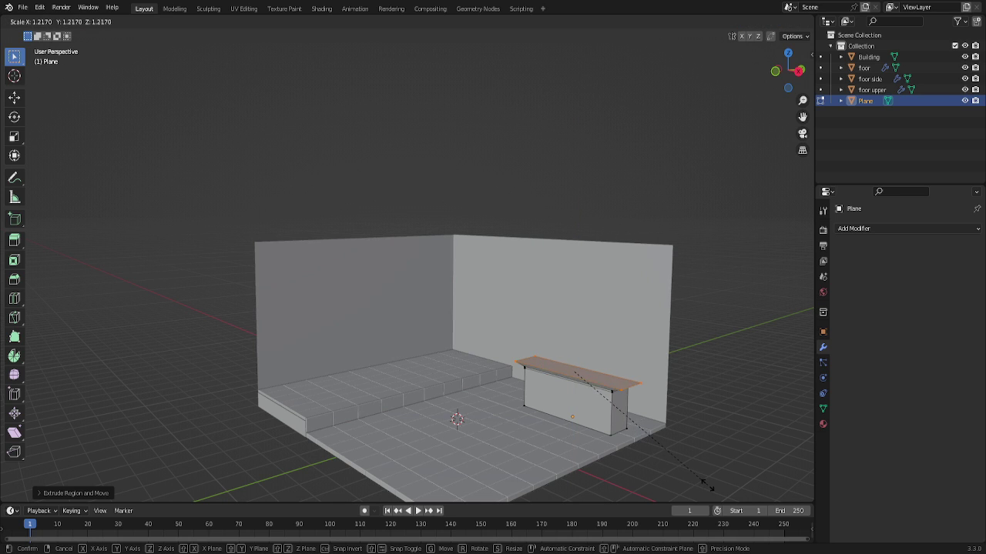
key(1)
key(Return)
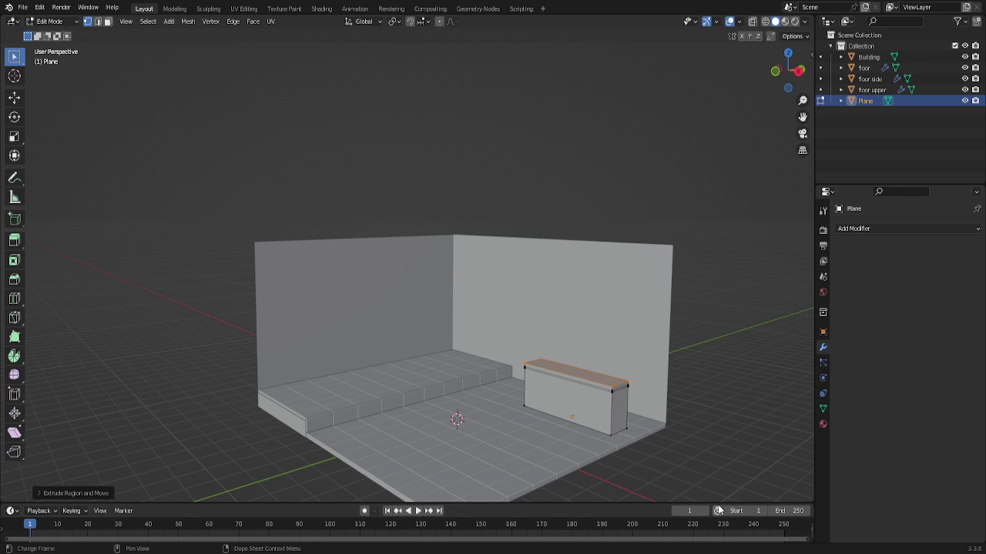
key(ctrl+z)
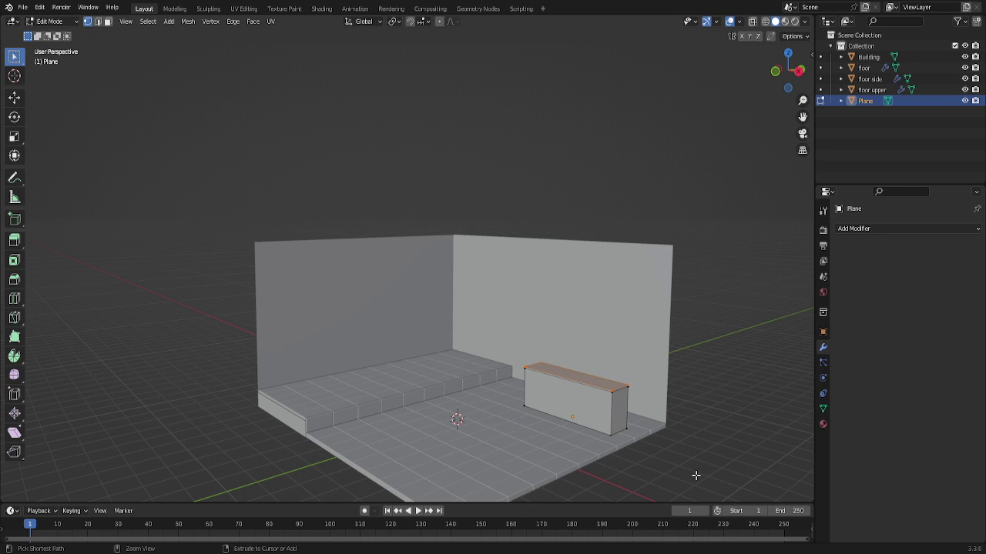
key(ctrl+z)
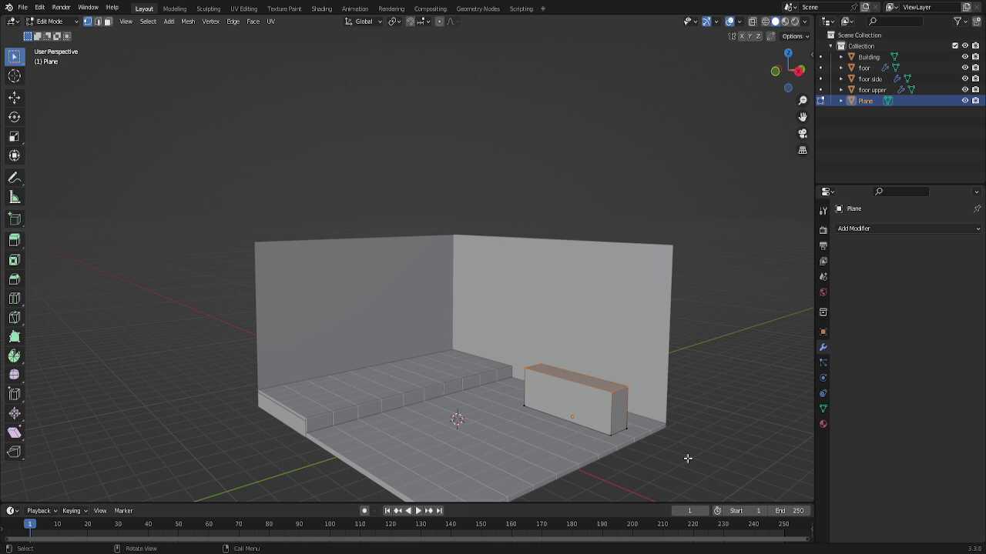
Rename the Plane object to 'Bar'.
double_click(862, 100)
text(Bar)
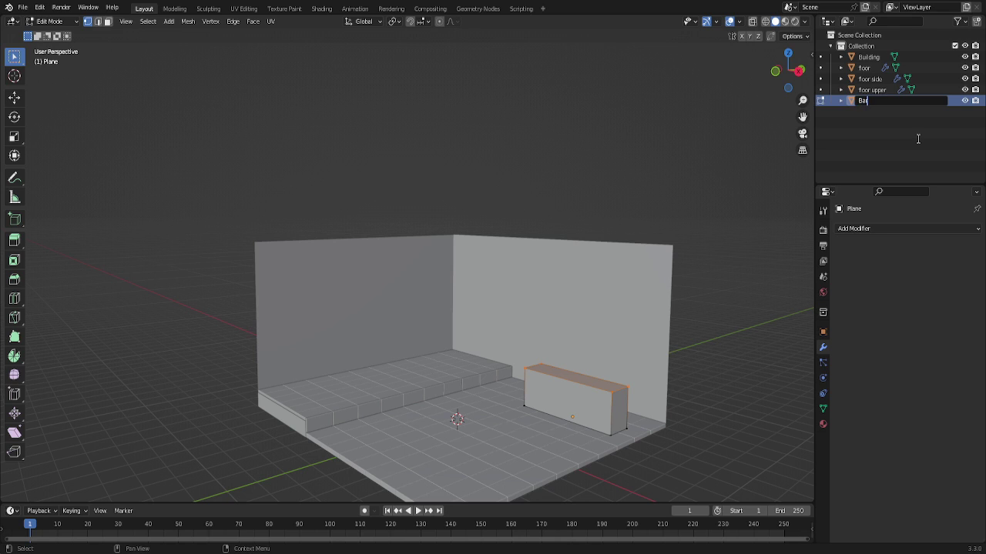
key(Return)
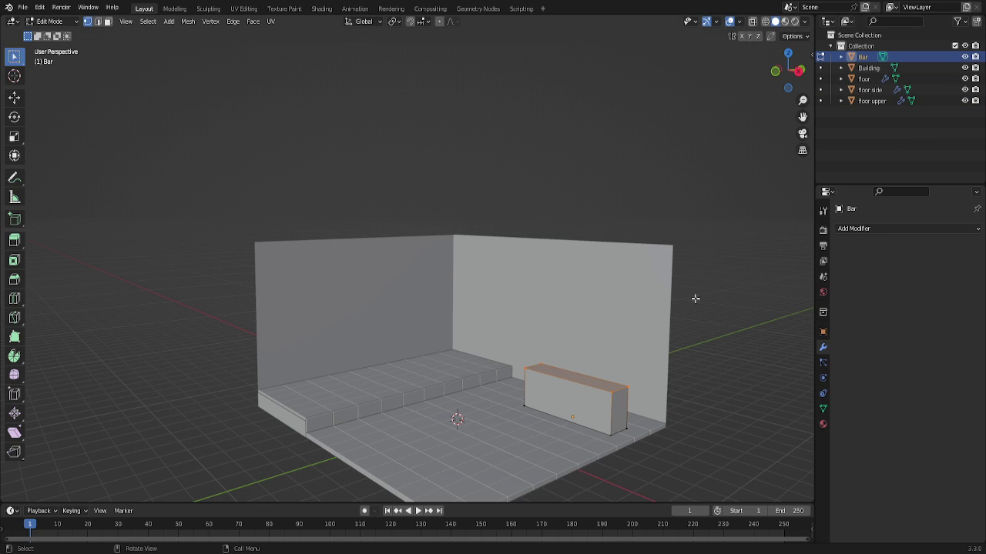
Duplicate the top face, separate it into its own object, and begin renaming Bar.001.
key(shift+d)
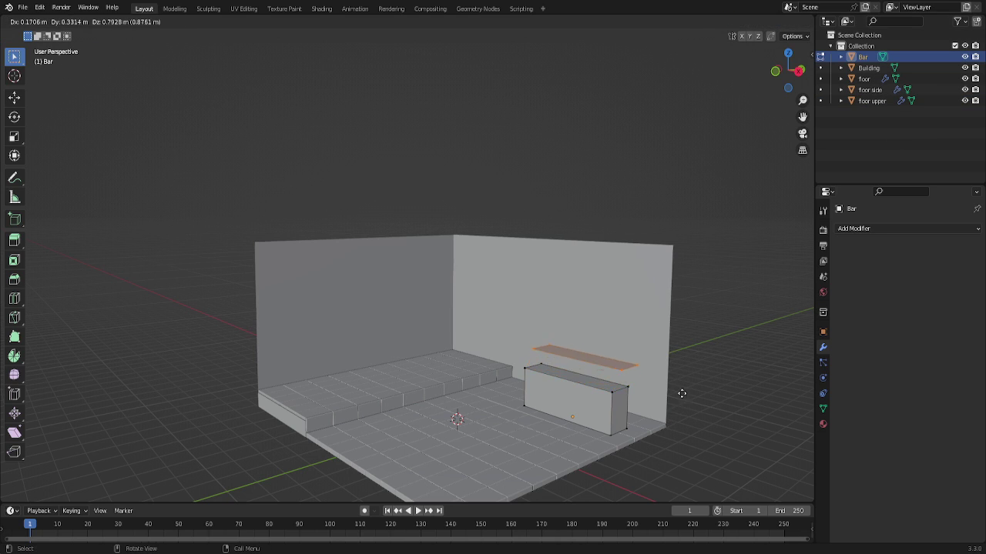
right_click(668, 383)
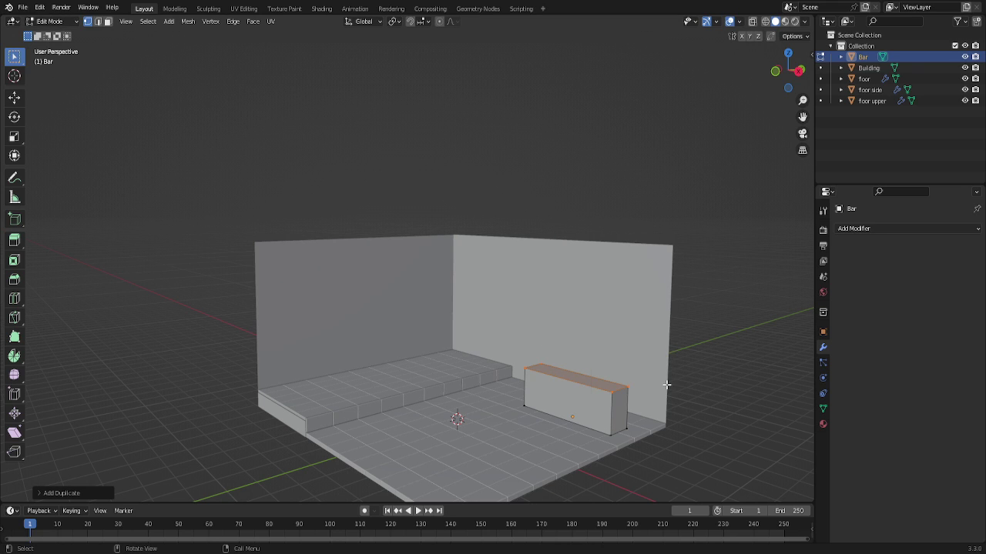
key(p)
click(667, 385)
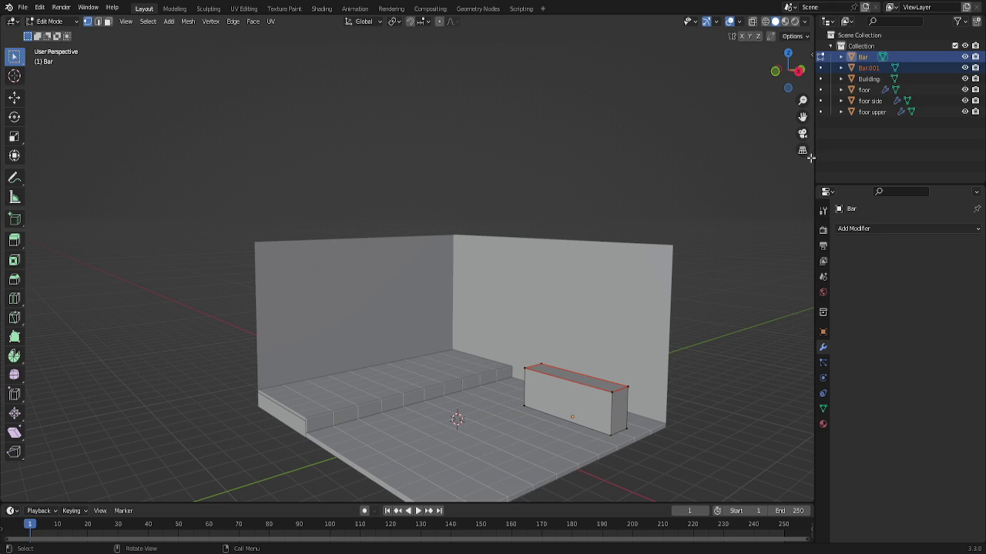
key(Tab)
double_click(868, 68)
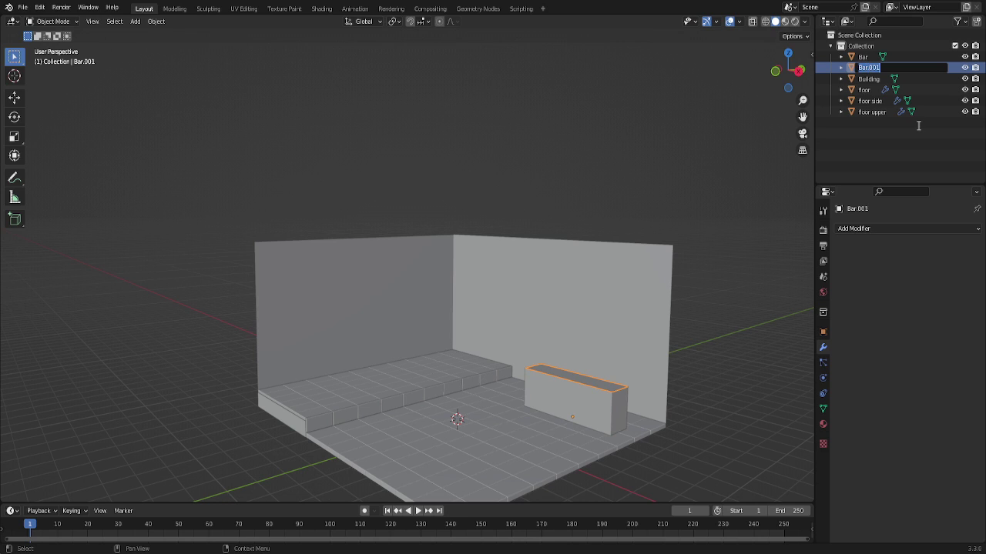
text(Bar top)
Name the copy 'Bar top' and move its front edge outward along Y in top view.
key(Return)
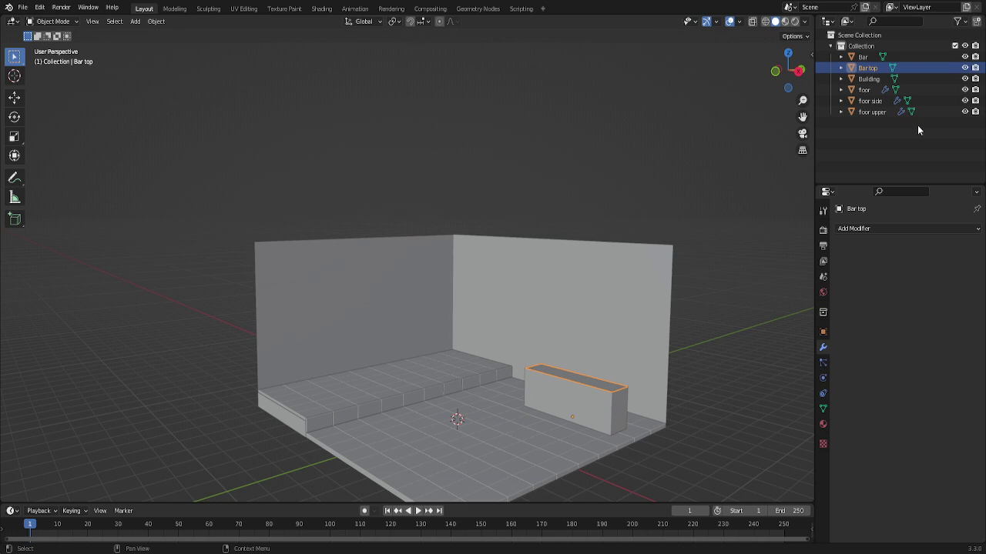
key(Tab)
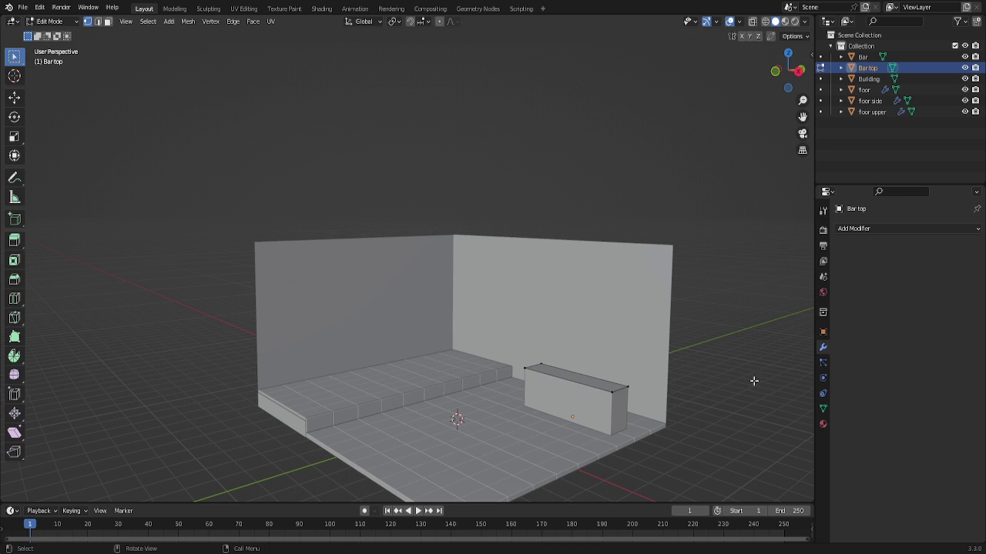
key(KP_7)
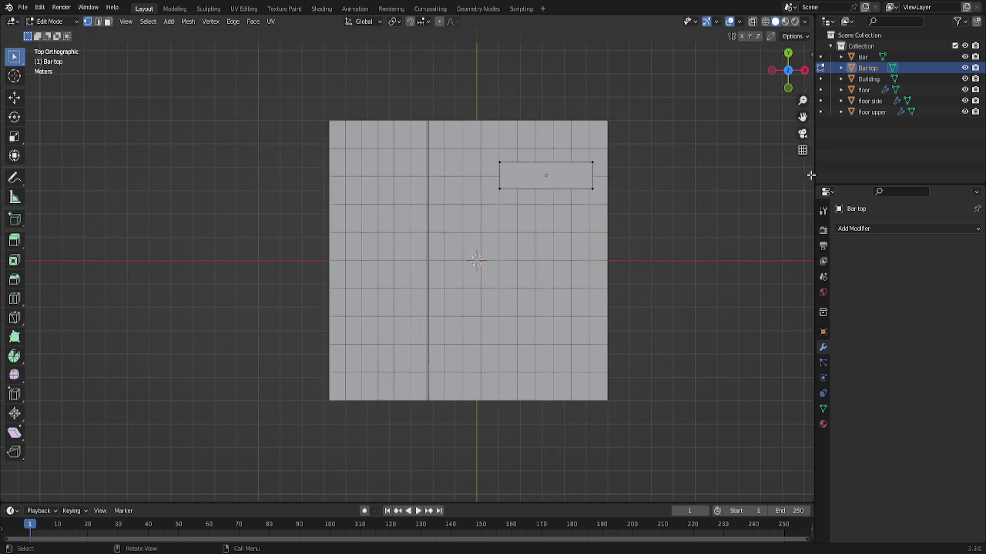
key(2)
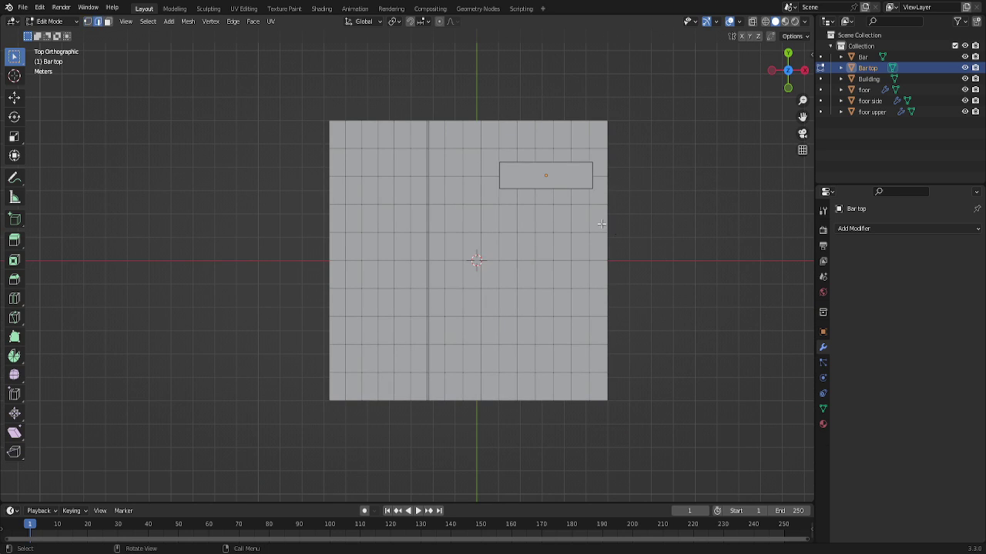
click(559, 208)
key(g)
key(y)
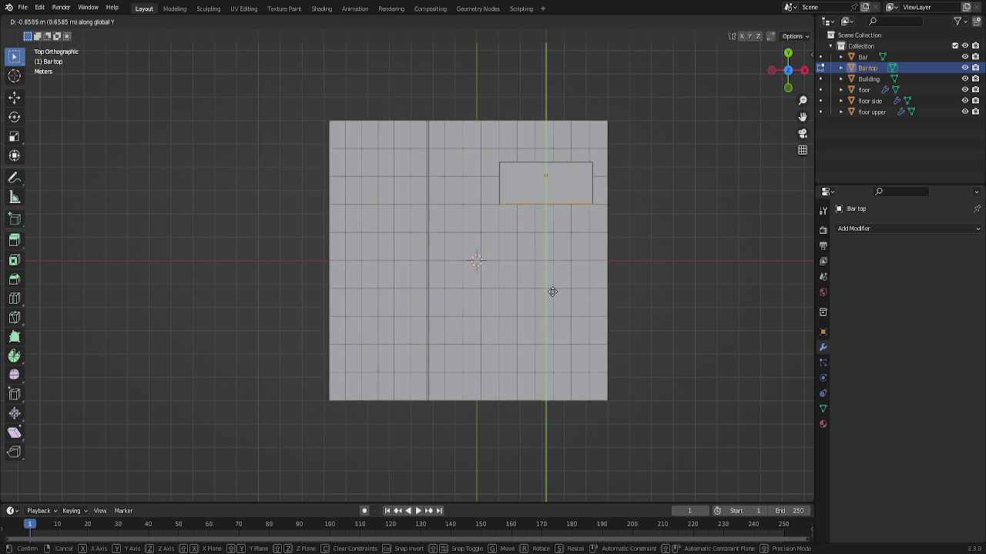
click(552, 293)
Refine the front edge's Y position from the right-side view.
drag(795, 72, 783, 84)
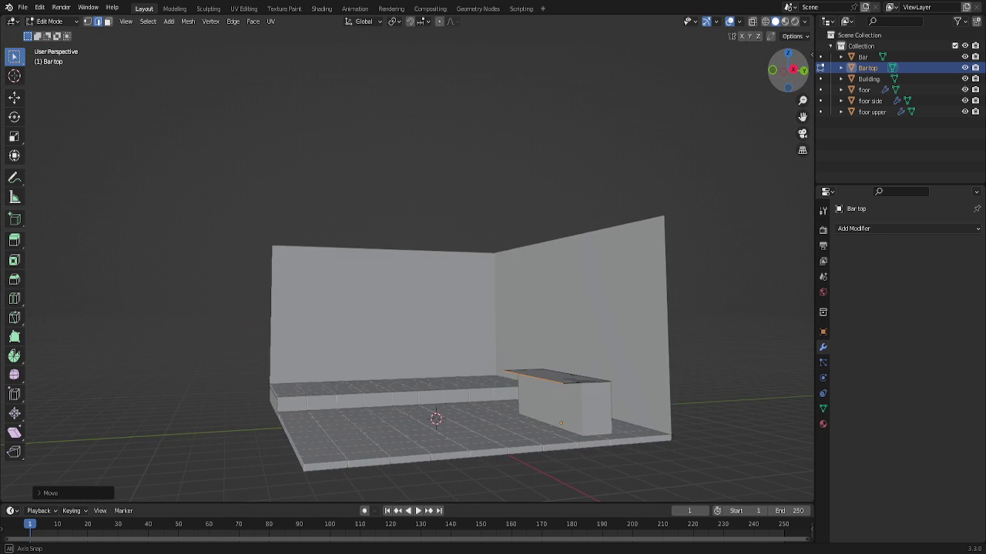
click(783, 70)
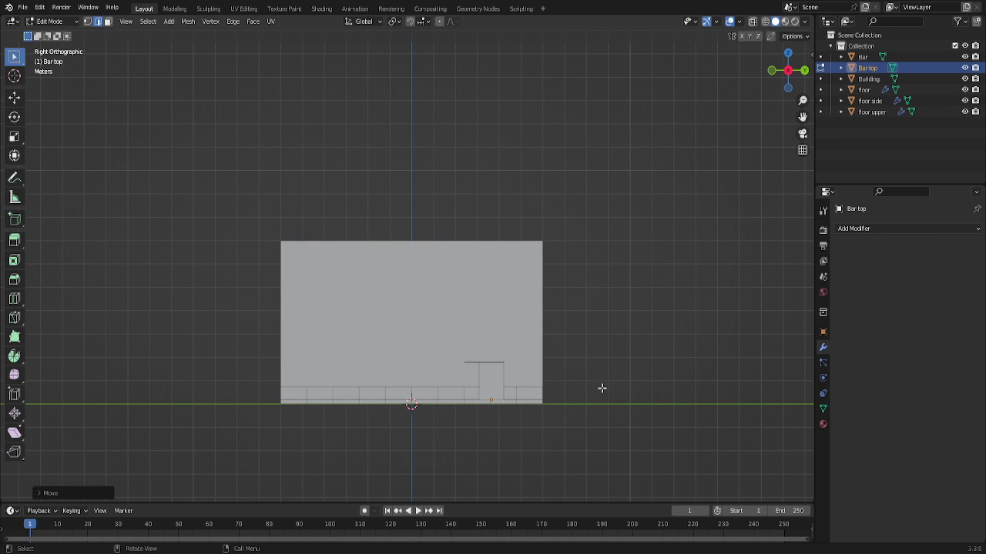
scroll(592, 391, down, 2)
scroll(585, 404, up, 3)
scroll(582, 438, up, 1)
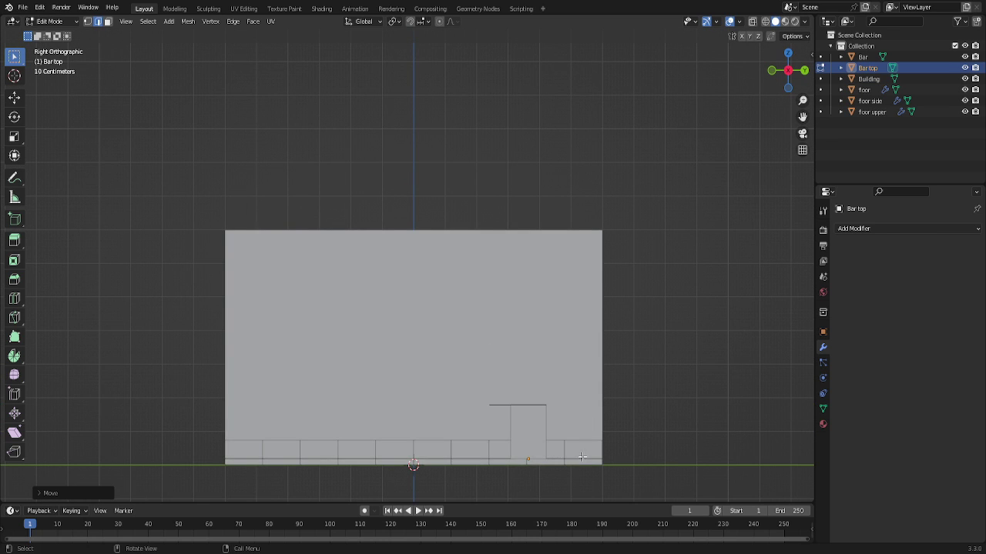
key(g)
key(y)
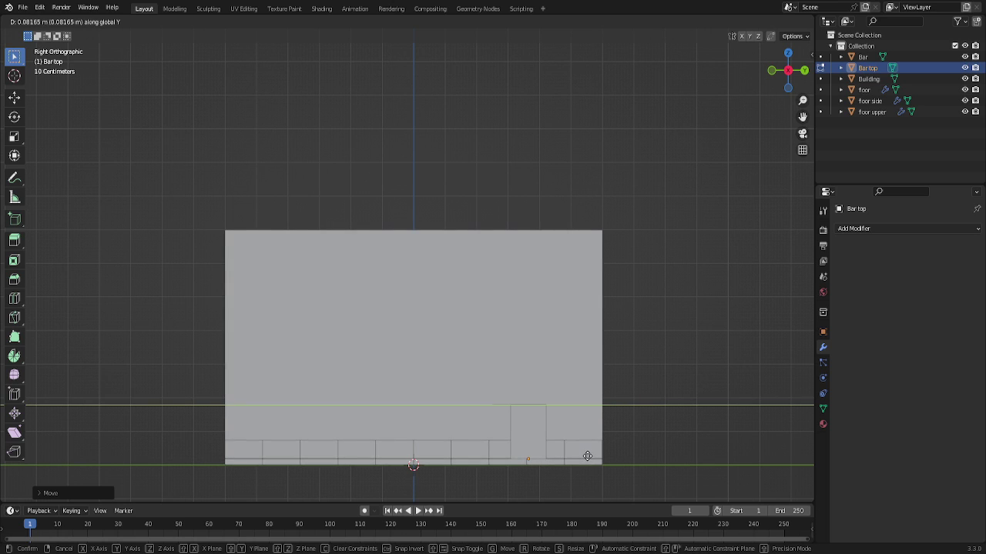
click(587, 457)
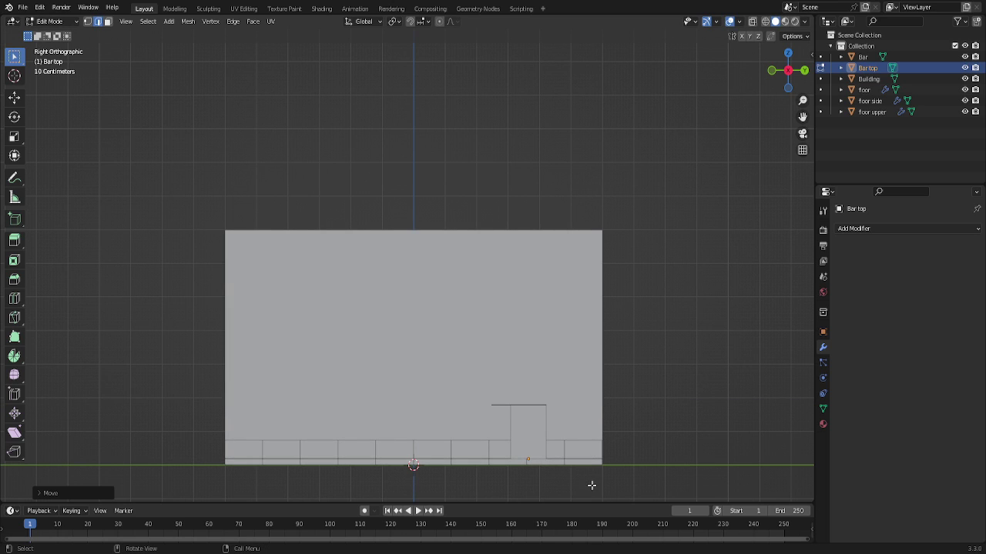
Select the Bar top face in a frontal perspective view.
mouse_move(778, 77)
mouse_down()
mouse_move(751, 88)
mouse_move(778, 73)
mouse_up()
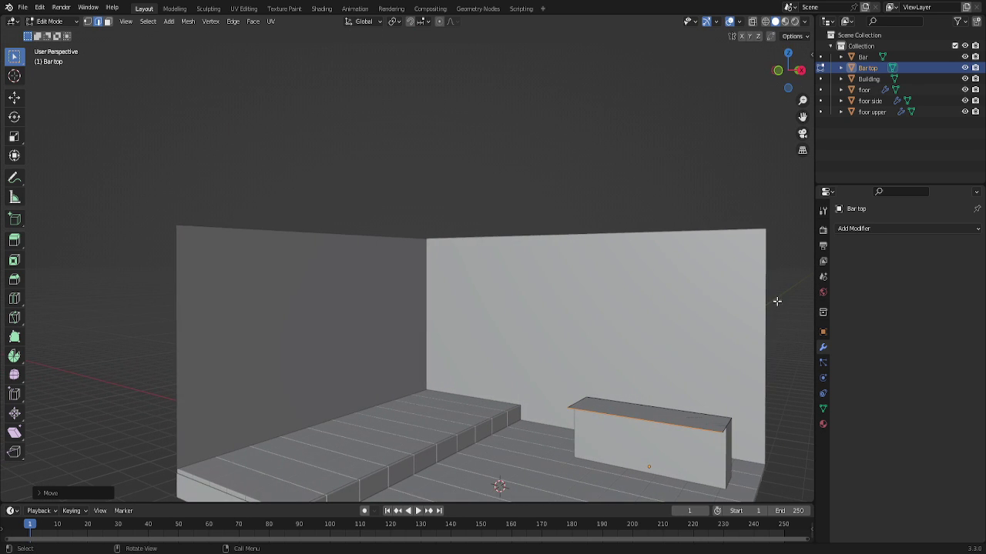
click(645, 411)
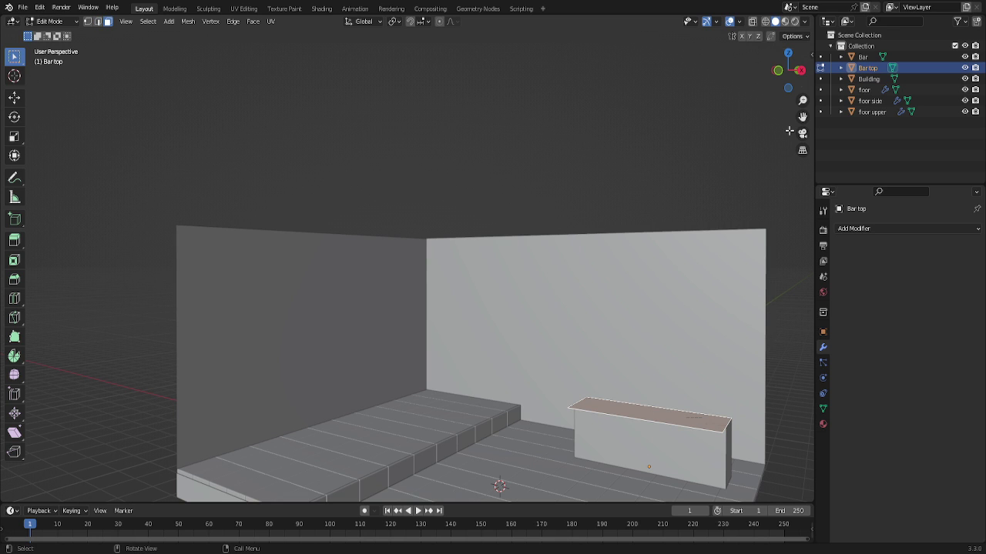
scroll(780, 83, down, 2)
scroll(676, 321, down, 1)
scroll(680, 418, down, 1)
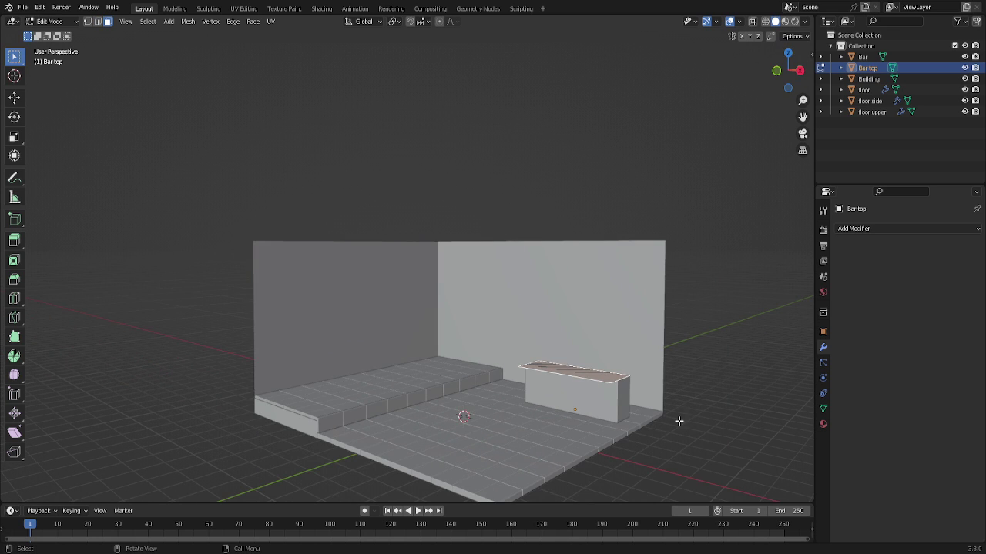
drag(788, 70, 778, 71)
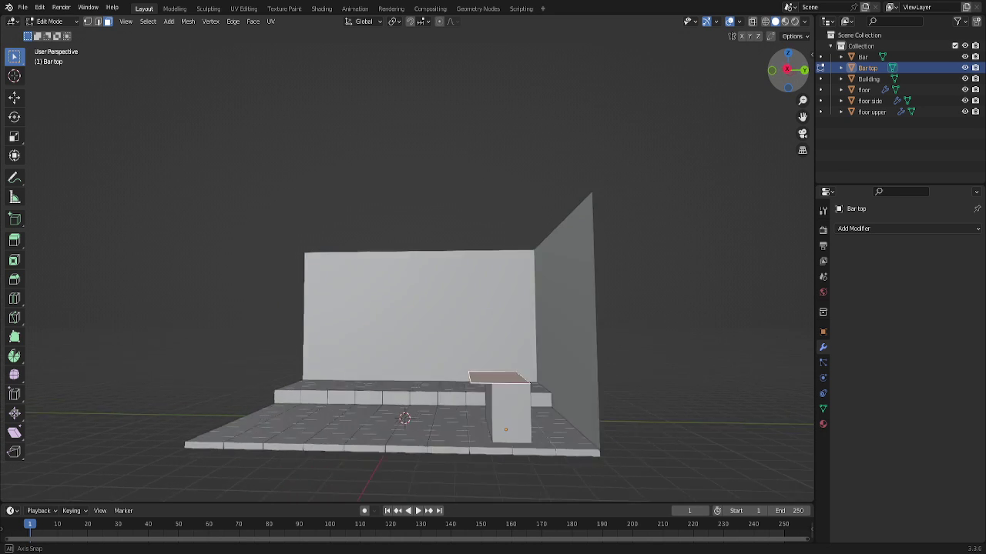
Extrude the face about 0.139 m into a countertop slab and return to Object Mode.
key(g)
key(z)
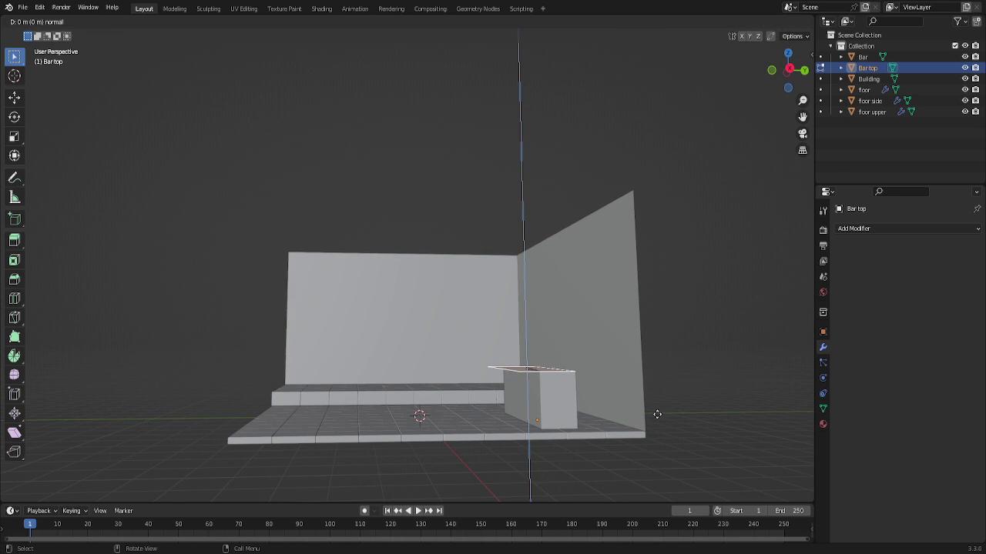
key(z)
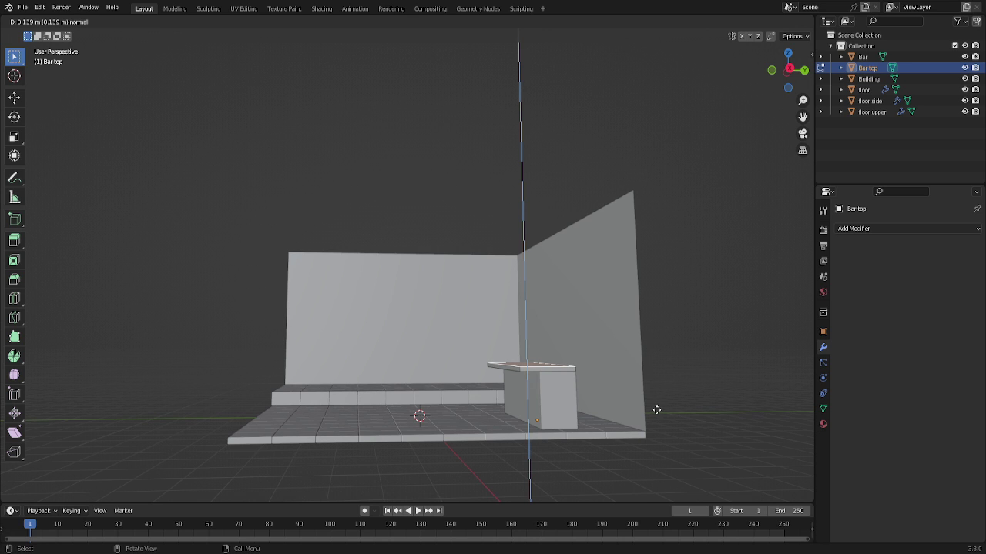
click(656, 409)
scroll(638, 454, up, 4)
scroll(636, 461, down, 2)
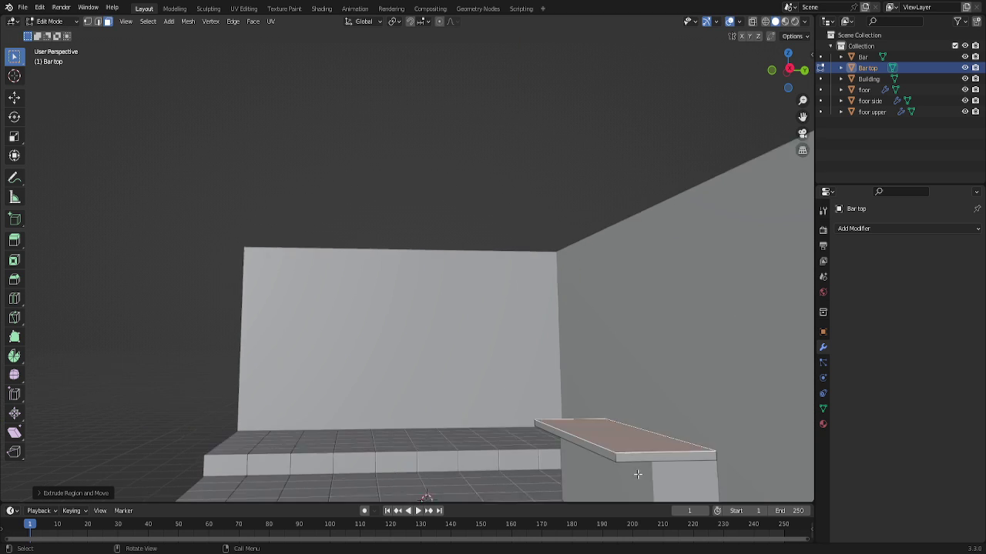
scroll(639, 466, down, 1)
mouse_move(783, 84)
mouse_down()
mouse_move(774, 108)
mouse_move(782, 75)
mouse_move(777, 87)
mouse_up()
scroll(616, 254, down, 3)
scroll(606, 269, up, 1)
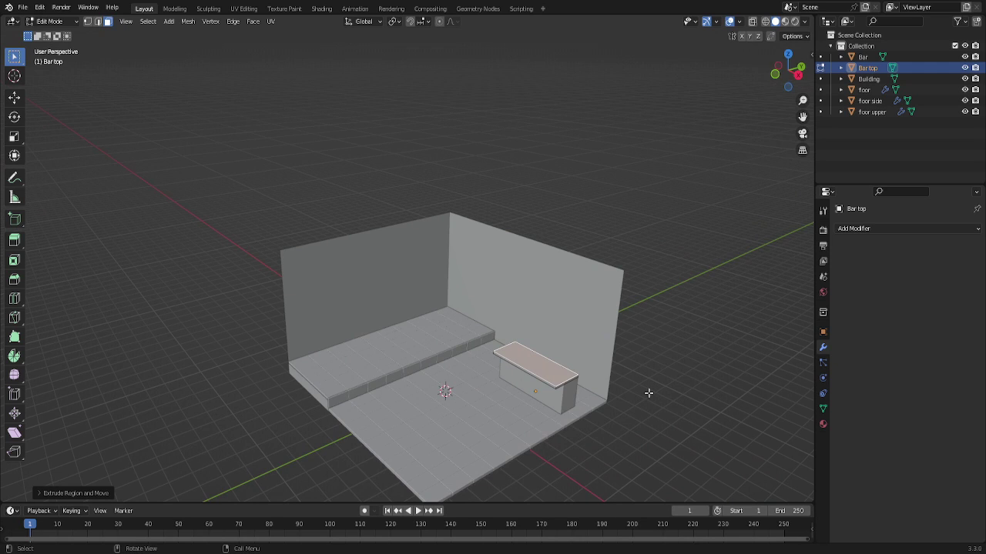
scroll(649, 394, up, 2)
shift+middle_drag(748, 270, 763, 222)
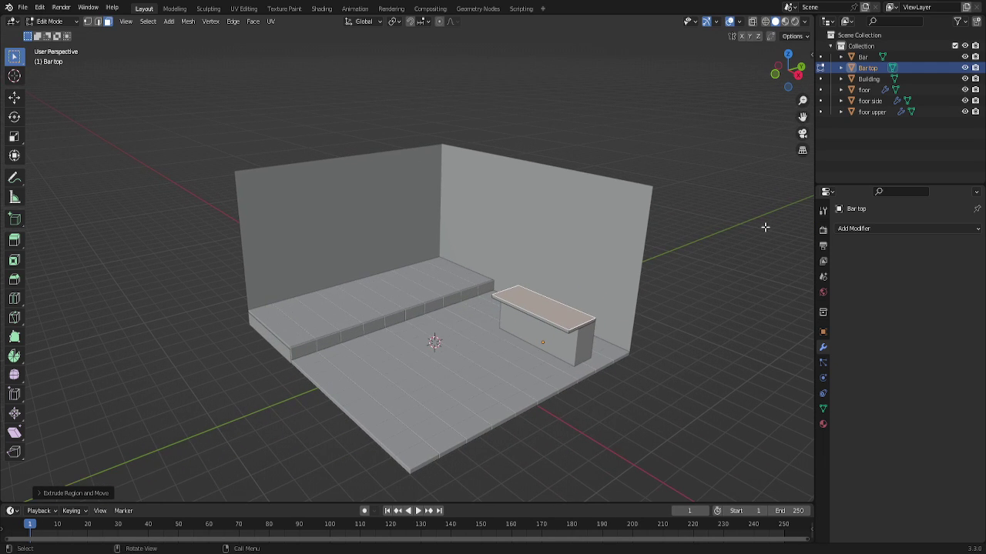
key(Tab)
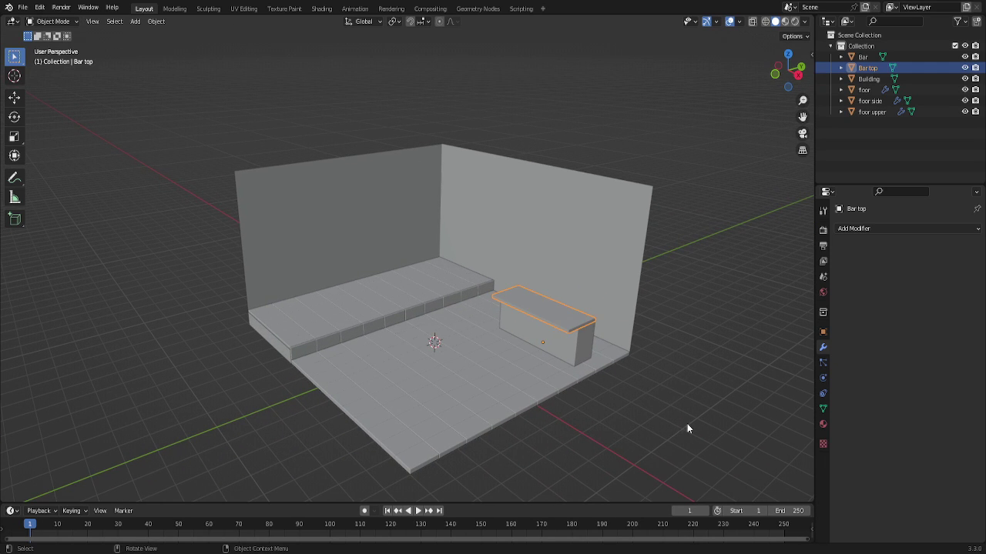
Deselect, then toggle Bar top into Edit Mode and back to Object Mode.
click(687, 425)
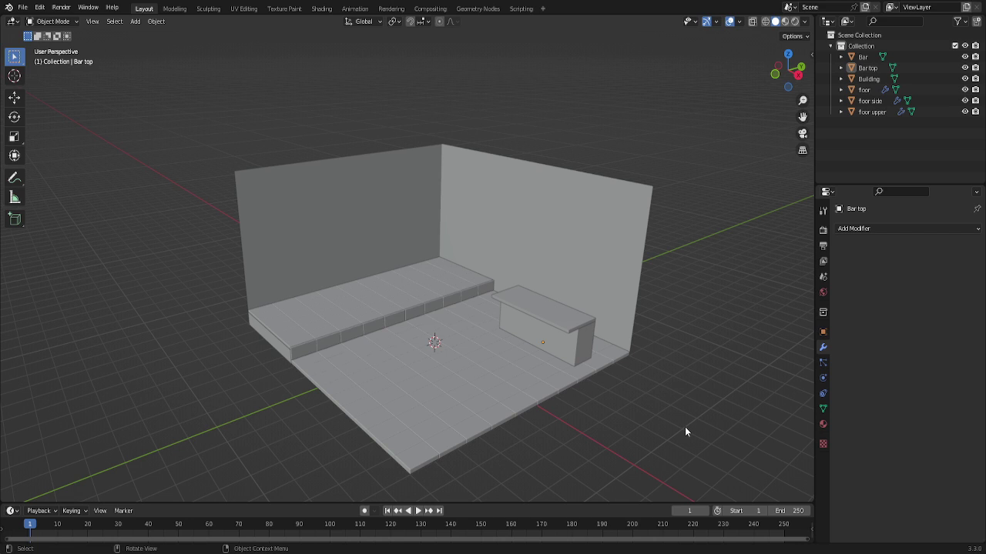
key(Tab)
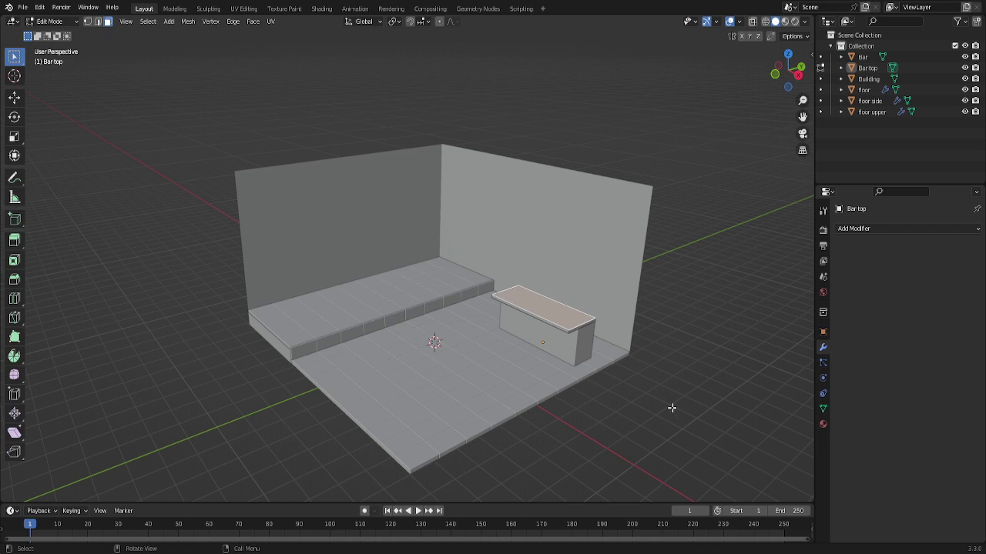
scroll(643, 387, up, 2)
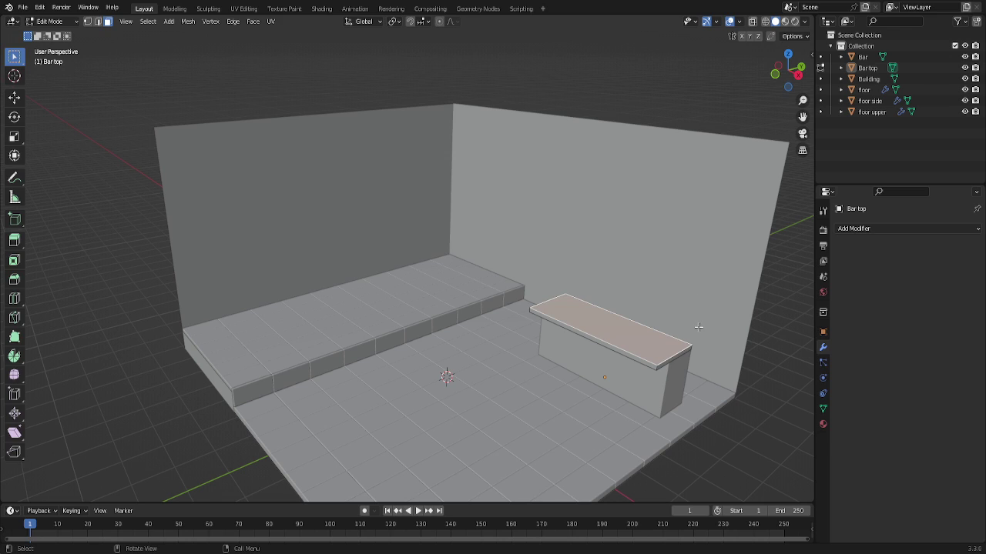
key(Tab)
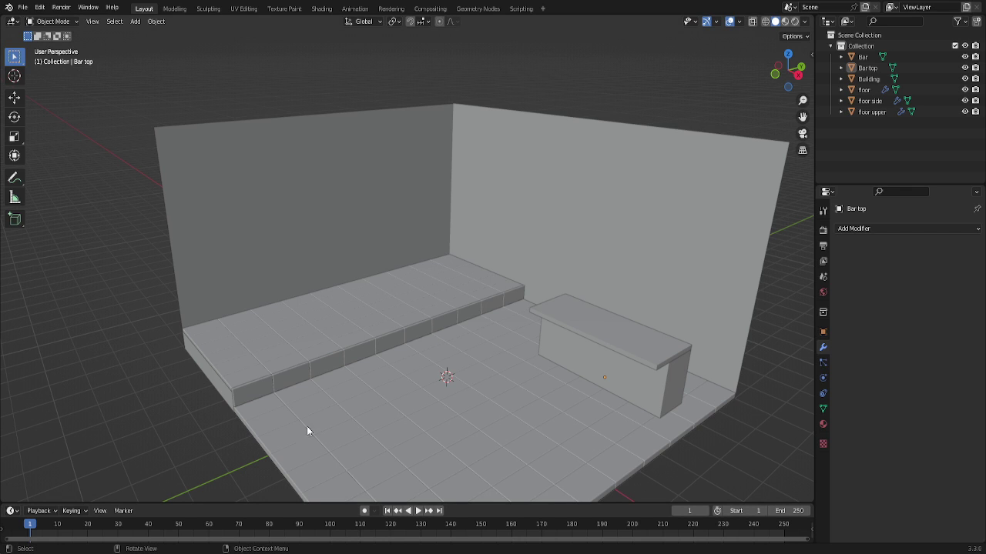
In front view, set the 3D cursor on the back wall just above the bar counter.
click(774, 74)
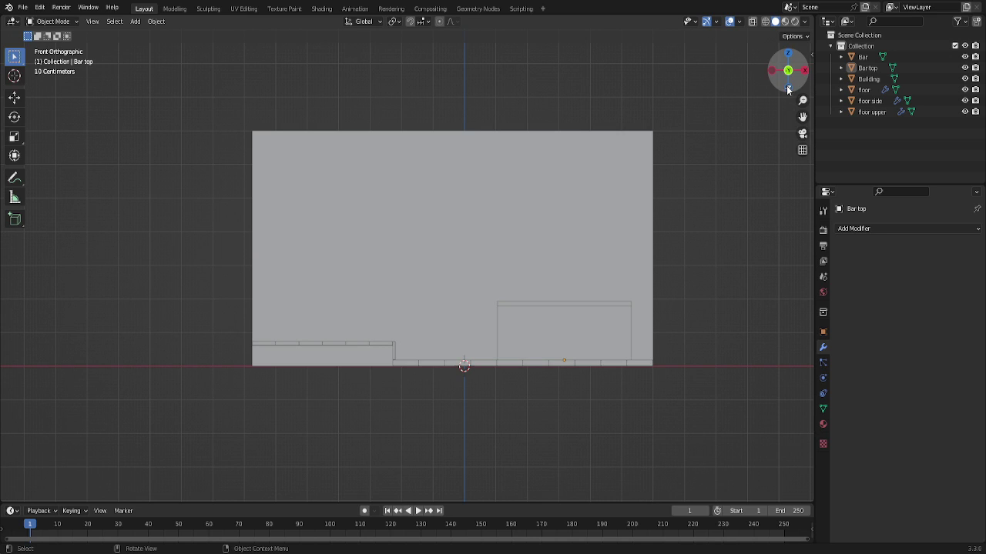
shift+right_click(551, 279)
mouse_move(777, 82)
mouse_down()
mouse_move(732, 96)
mouse_move(769, 84)
mouse_up()
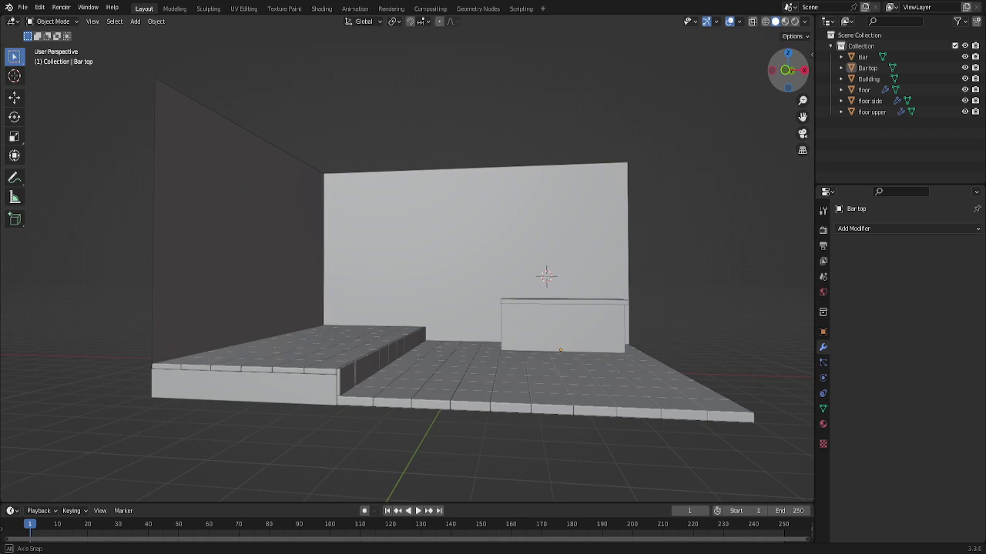
key(KP_1)
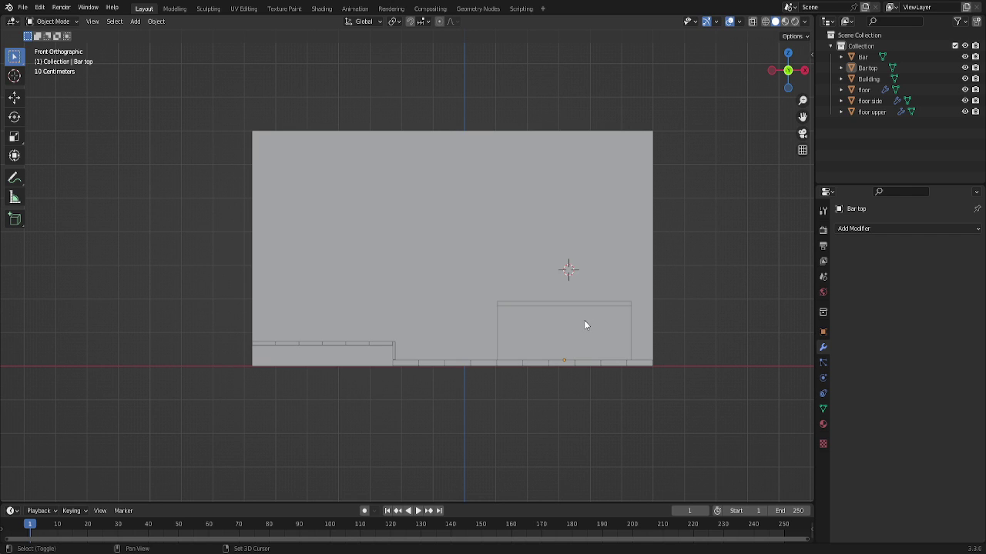
Add a new mesh plane at the 3D cursor above the counter.
key(shift+a)
click(627, 322)
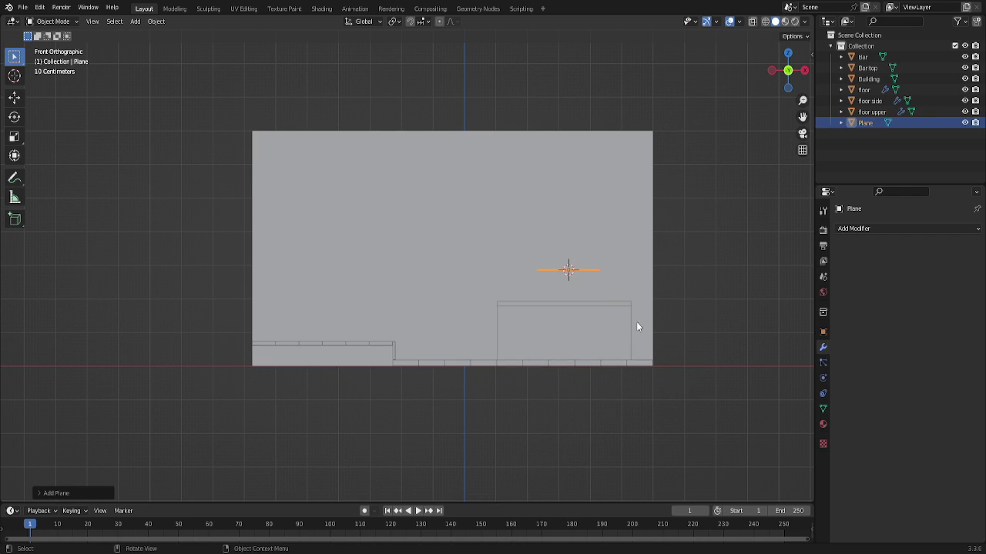
mouse_move(787, 70)
mouse_down()
mouse_move(716, 100)
mouse_move(663, 357)
mouse_up()
scroll(630, 402, down, 2)
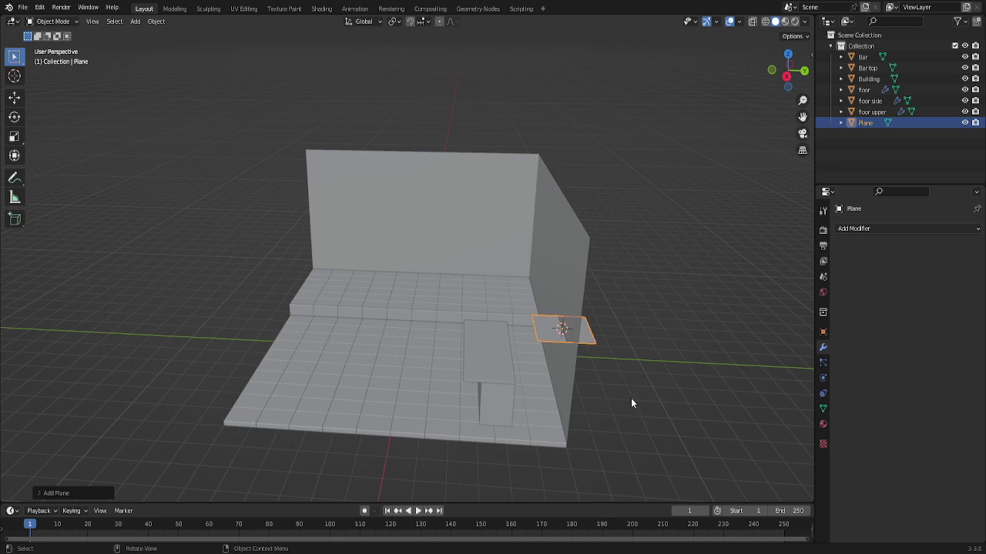
Narrow the plane along Y and move it about 0.235 m along Y off the wall.
key(Tab)
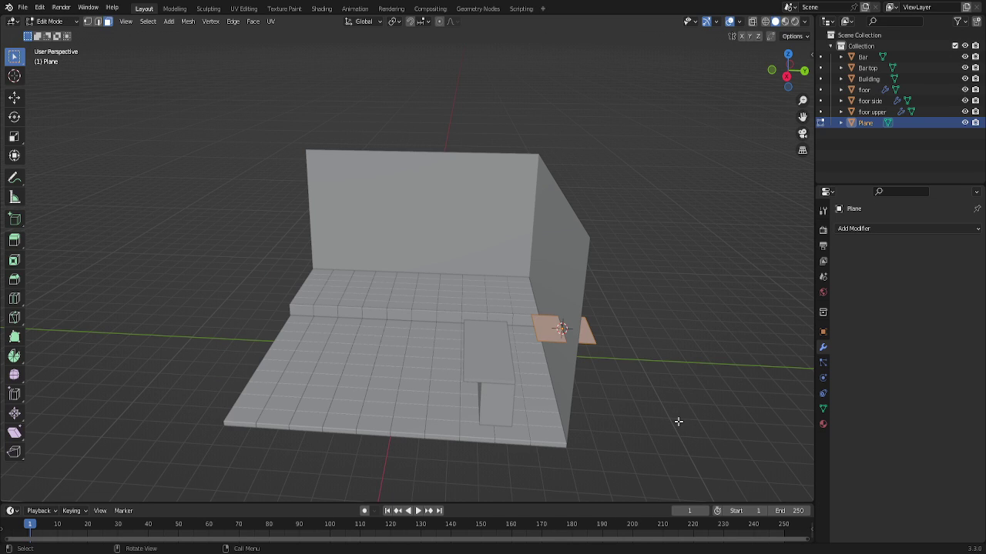
key(s)
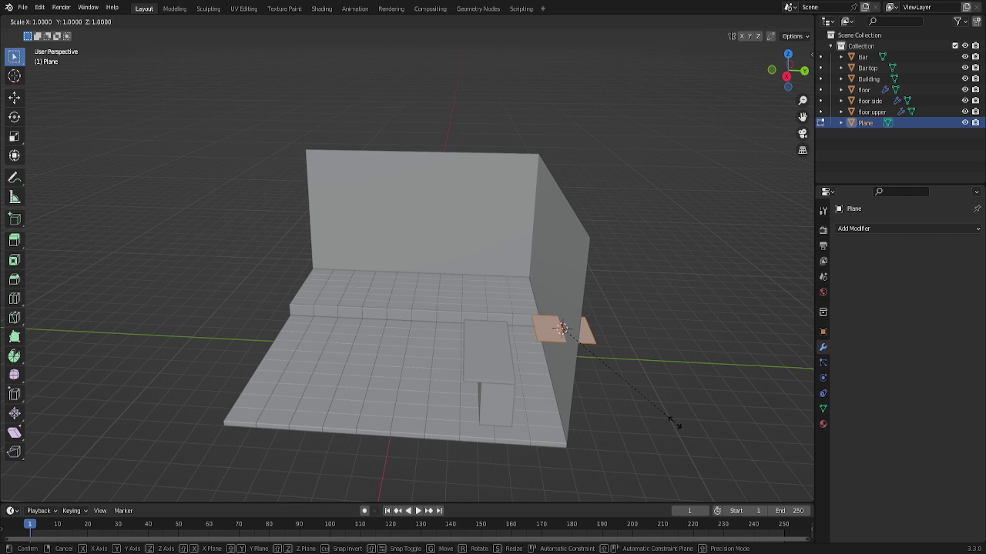
key(y)
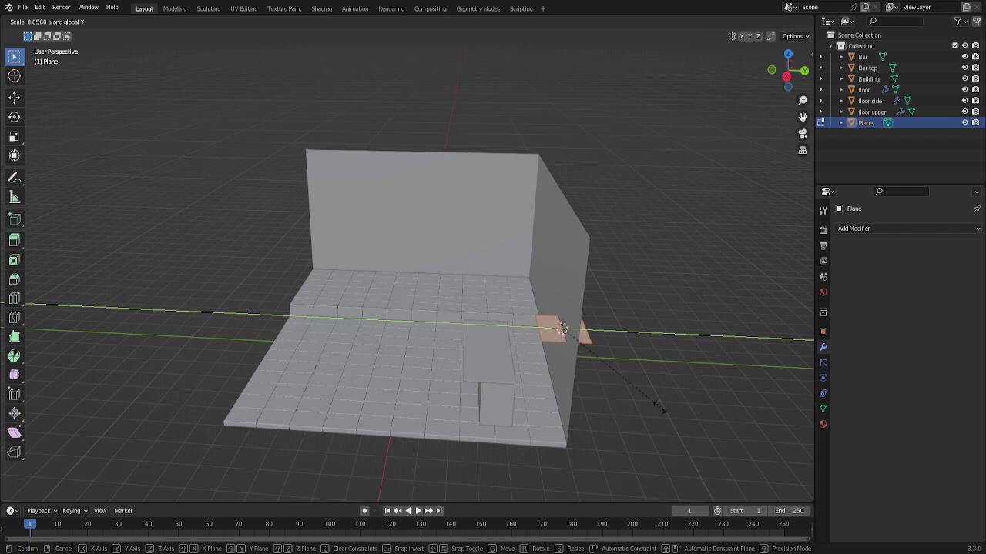
click(609, 352)
key(Tab)
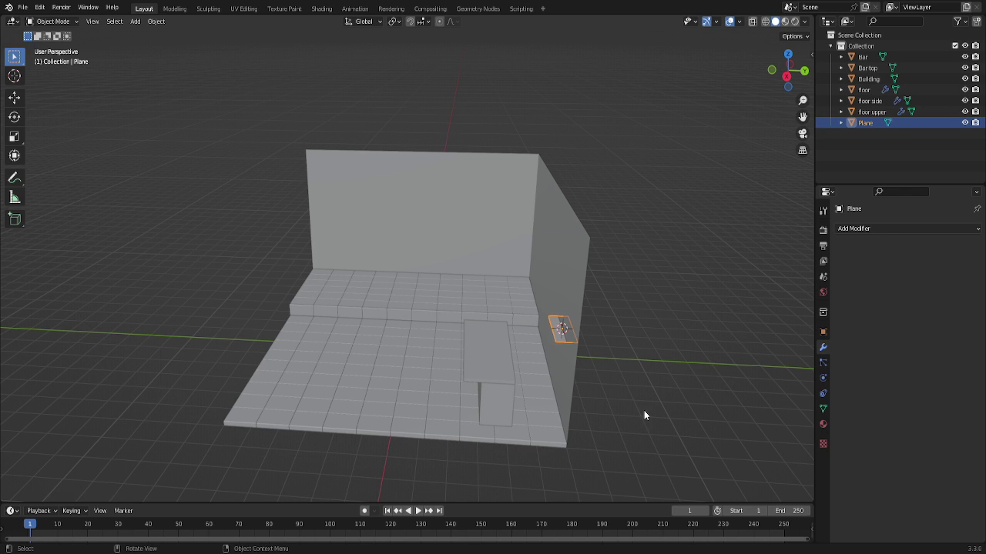
key(KP_7)
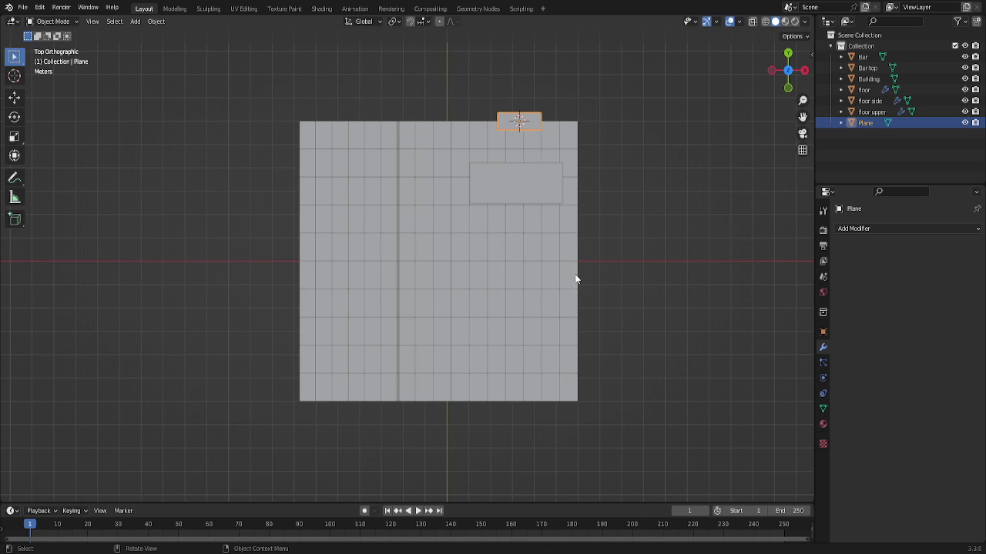
key(g)
key(y)
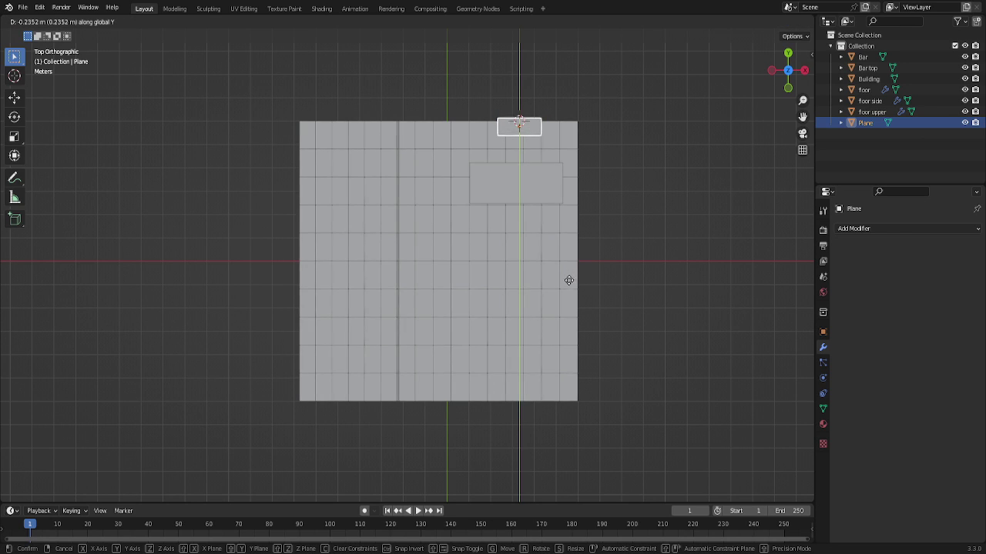
click(566, 282)
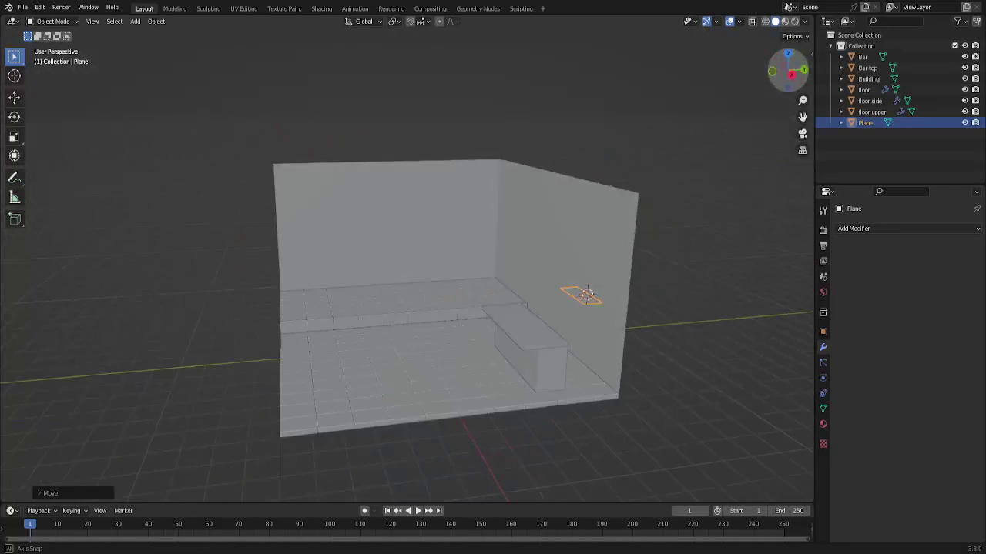
Enter Edit Mode and scale the plane along Y into a narrow strip.
drag(777, 71, 641, 415)
scroll(624, 422, up, 3)
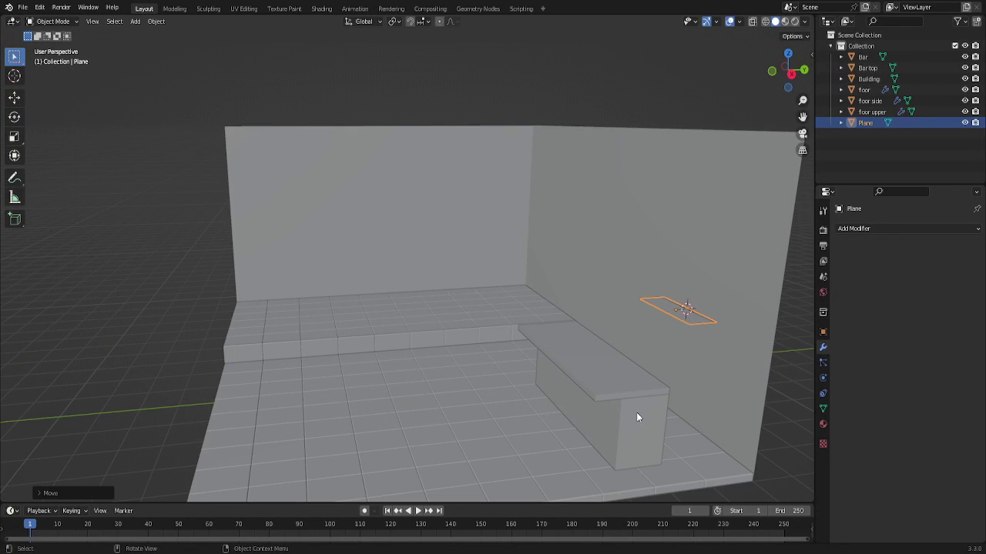
scroll(693, 396, up, 2)
scroll(724, 308, down, 3)
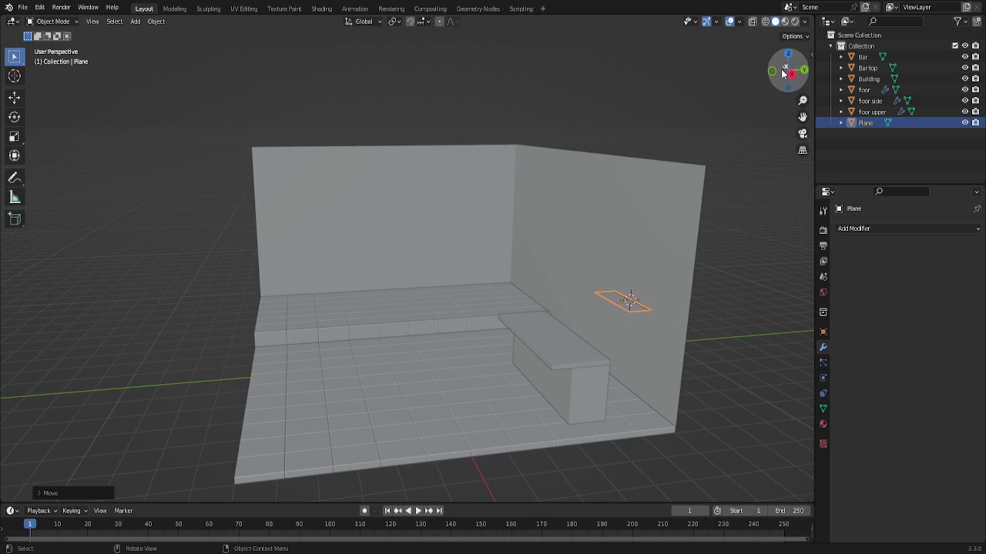
drag(785, 70, 781, 76)
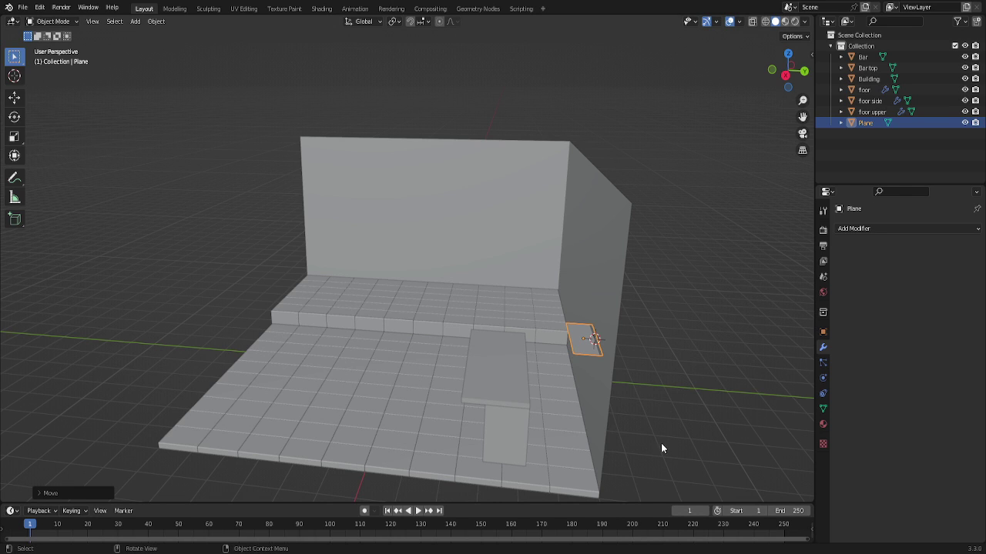
key(Tab)
key(s)
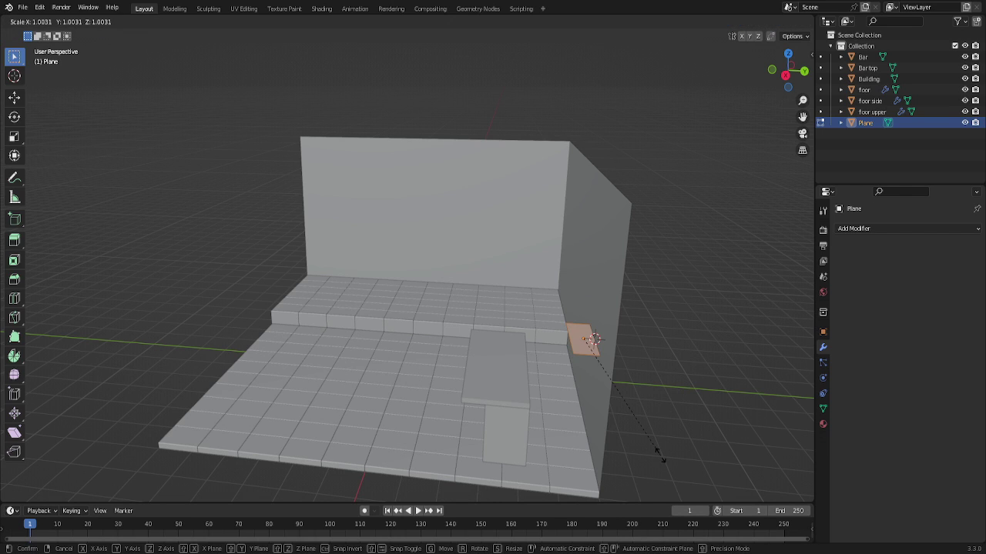
key(y)
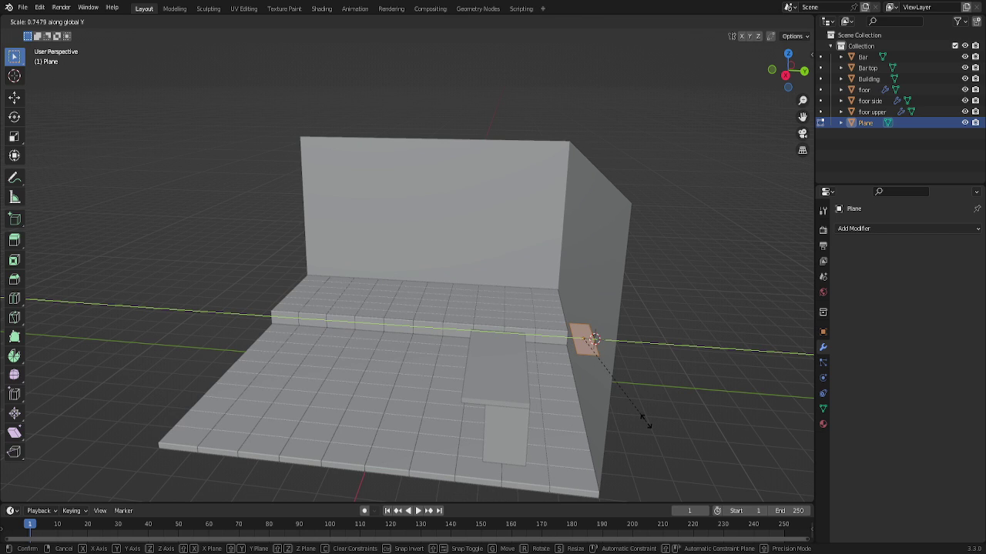
click(649, 424)
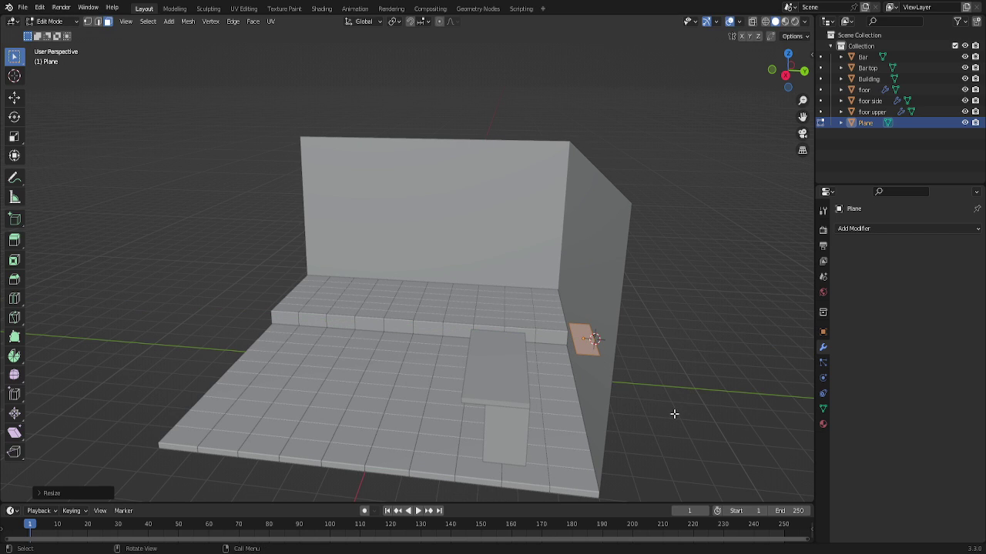
Lengthen the strip along X and check its length in Front view.
key(s)
key(x)
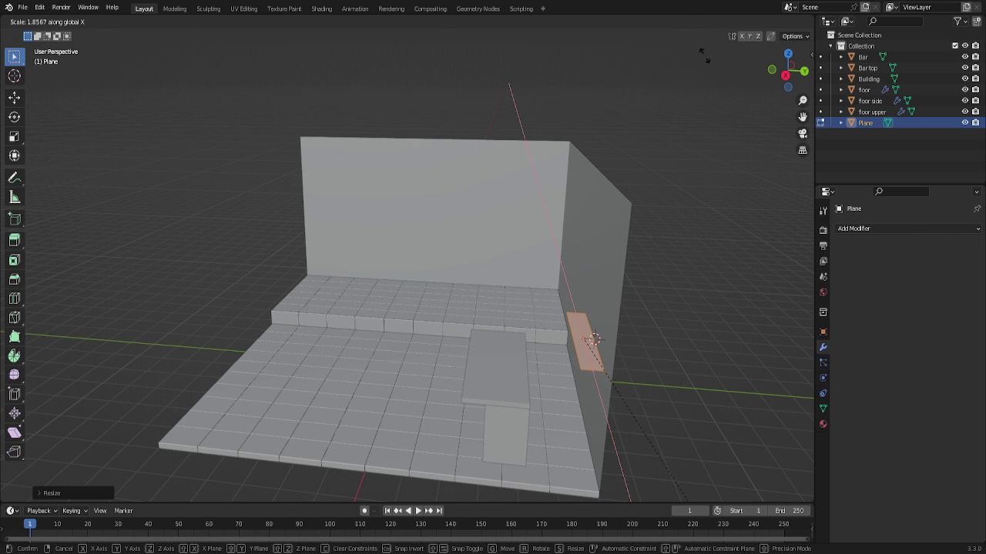
click(702, 49)
key(KP_1)
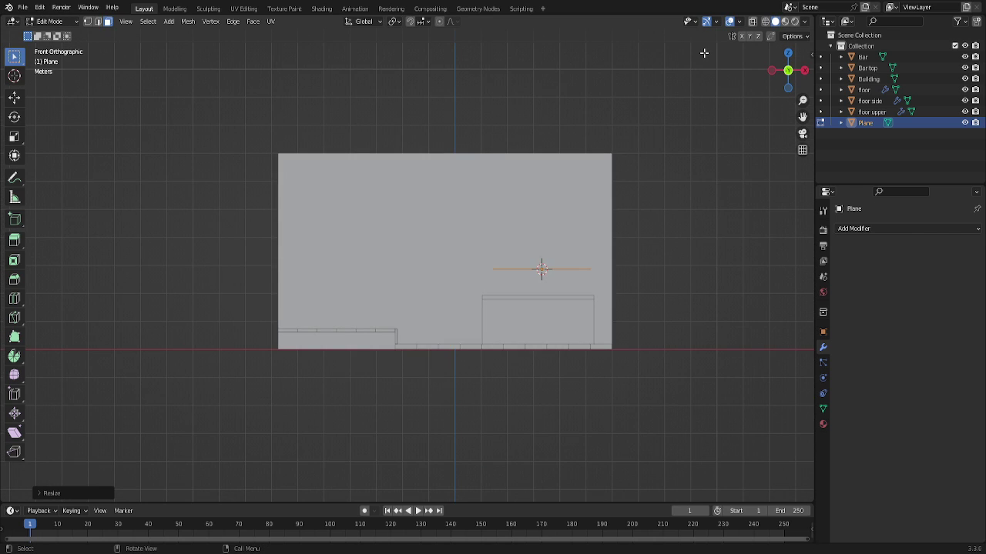
scroll(566, 254, up, 2)
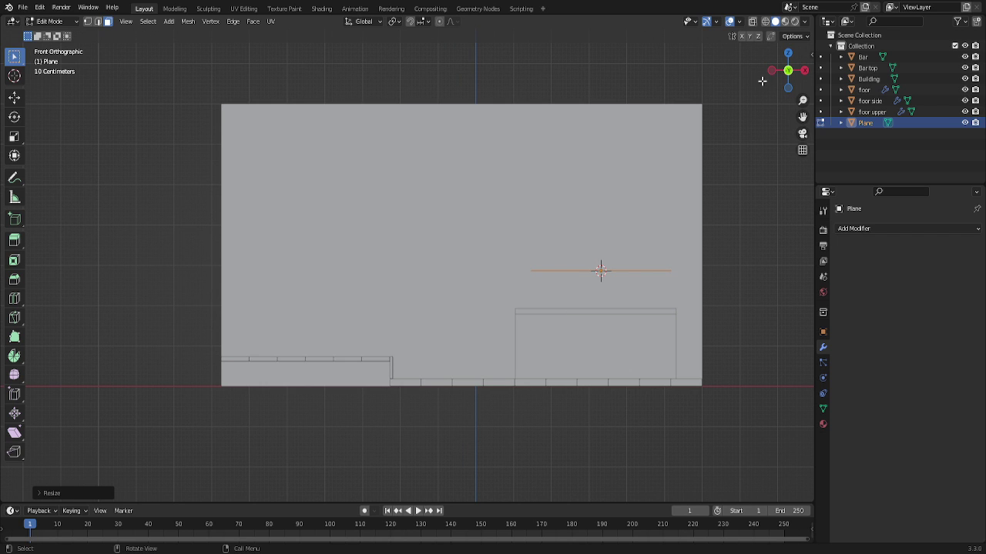
drag(787, 71, 762, 77)
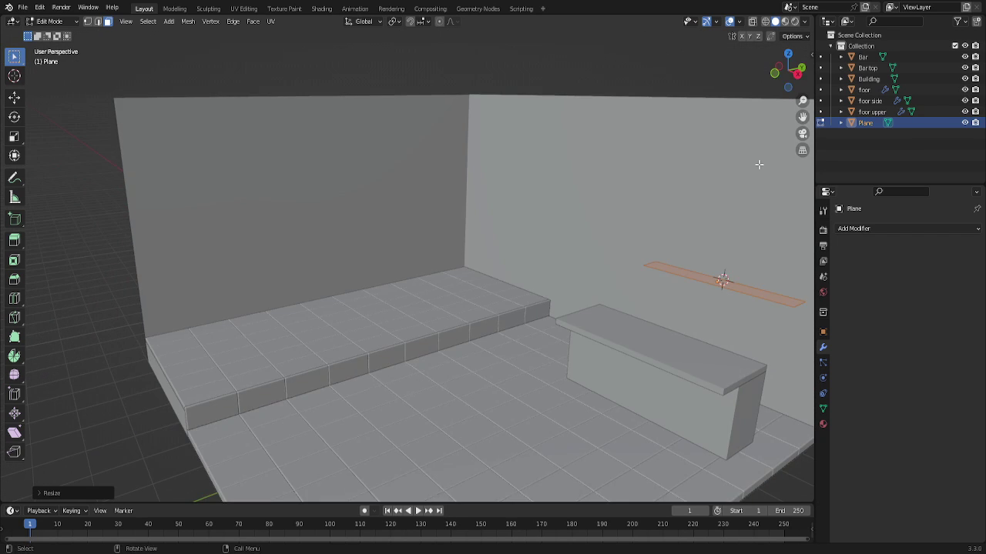
scroll(675, 305, down, 3)
scroll(642, 342, down, 1)
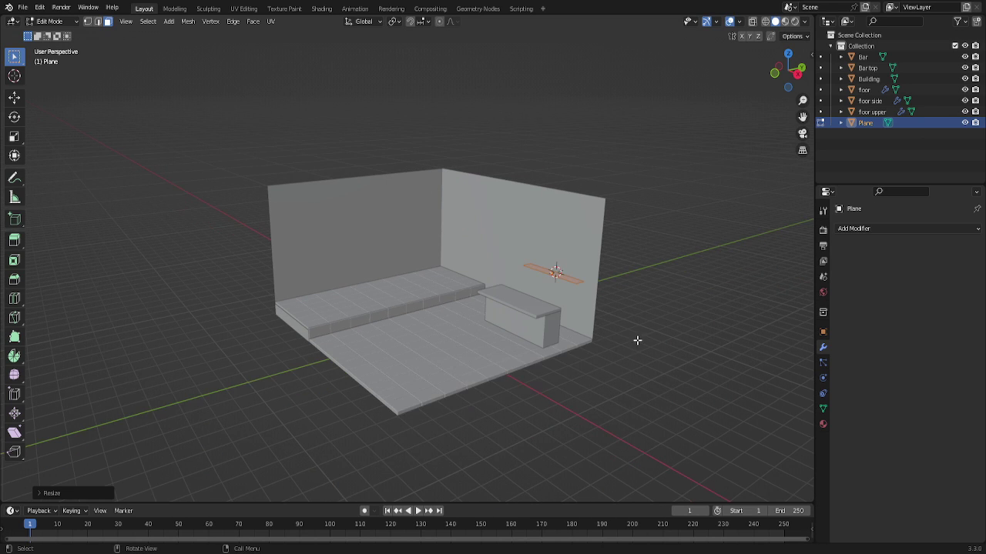
scroll(627, 344, up, 1)
scroll(624, 334, up, 2)
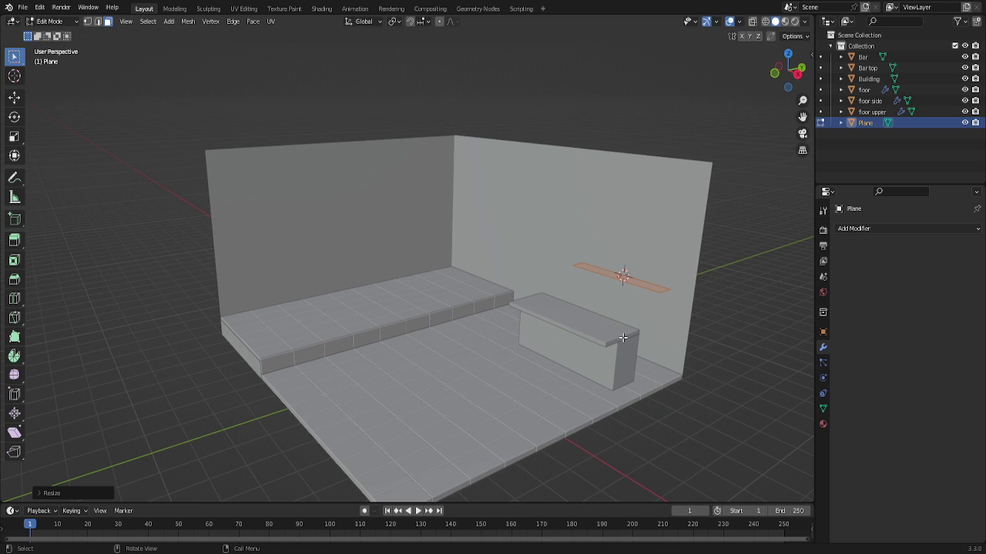
Extrude the strip about 0.1 m for shelf thickness and return to Object Mode.
key(Tab)
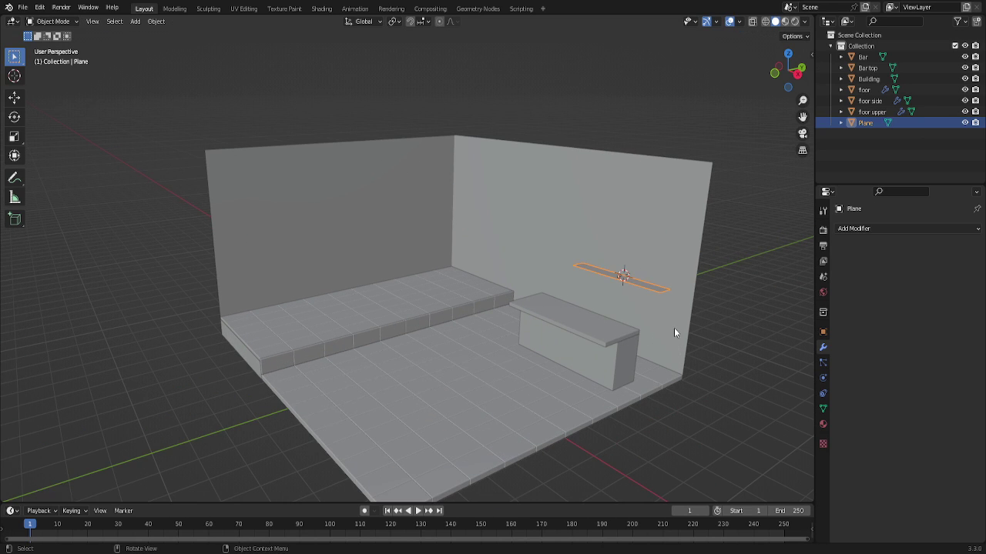
scroll(674, 327, up, 1)
key(Tab)
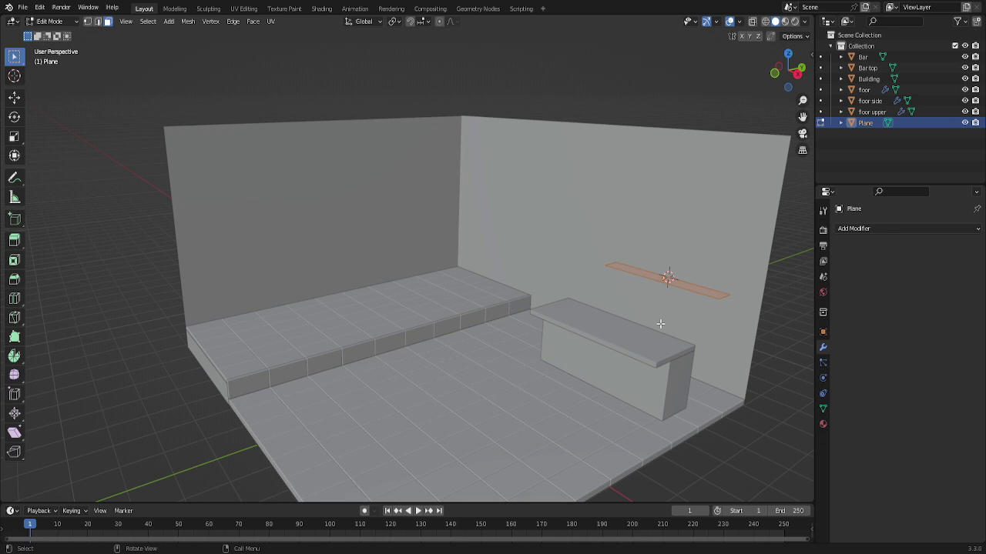
key(g)
key(z)
key(z)
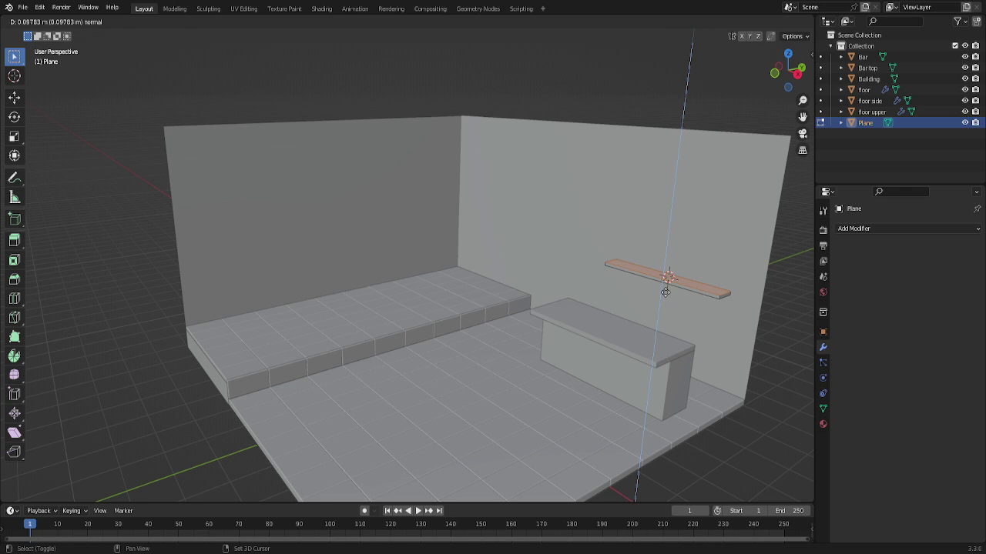
click(665, 292)
scroll(701, 342, up, 1)
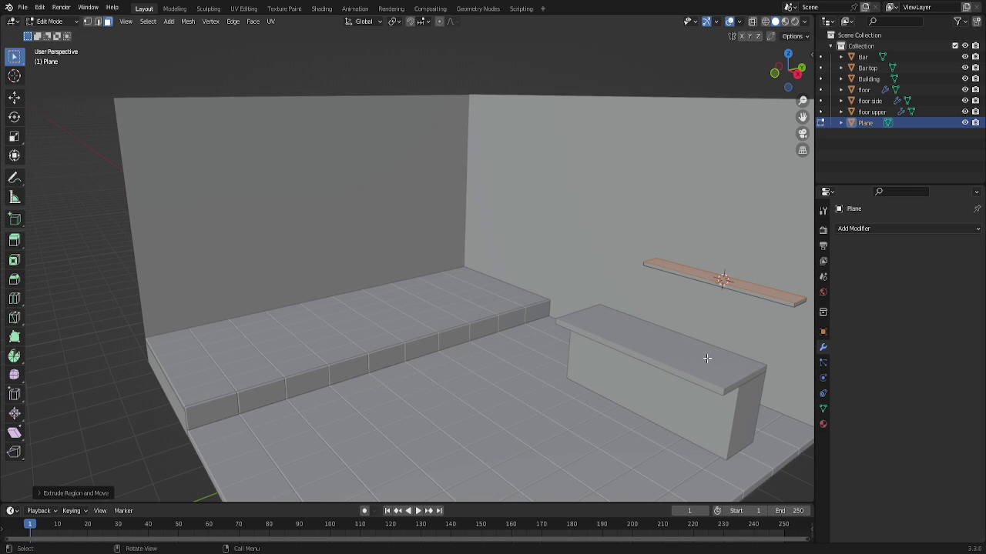
key(Tab)
scroll(693, 320, down, 2)
Face the back wall and add a Bevel modifier to the plank.
scroll(683, 316, up, 2)
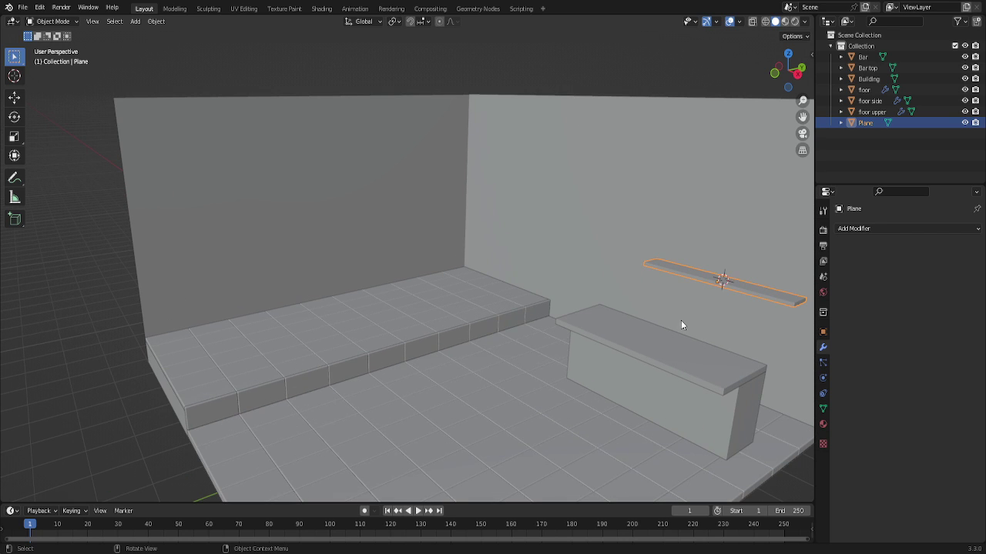
mouse_move(777, 76)
mouse_down()
mouse_move(739, 84)
mouse_move(751, 292)
mouse_up()
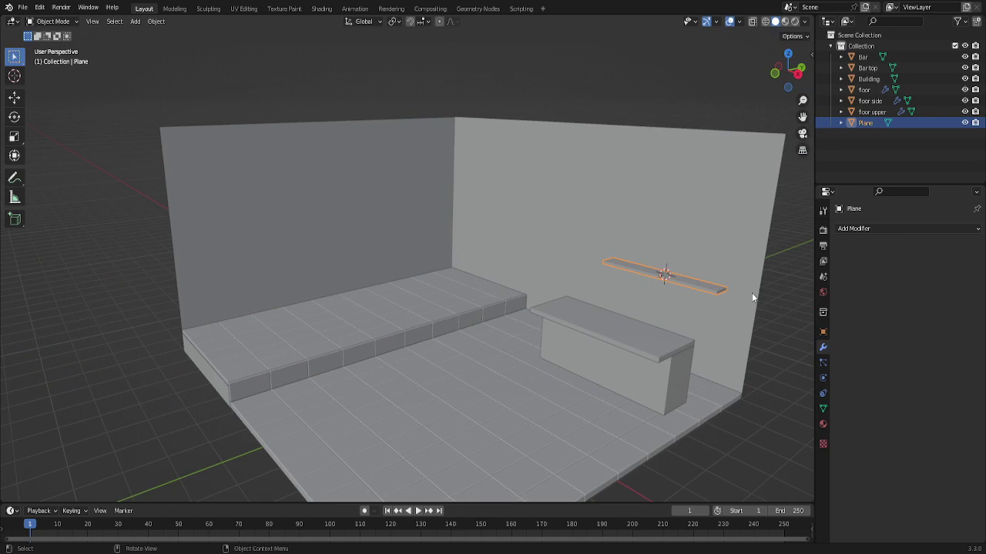
drag(802, 116, 738, 341)
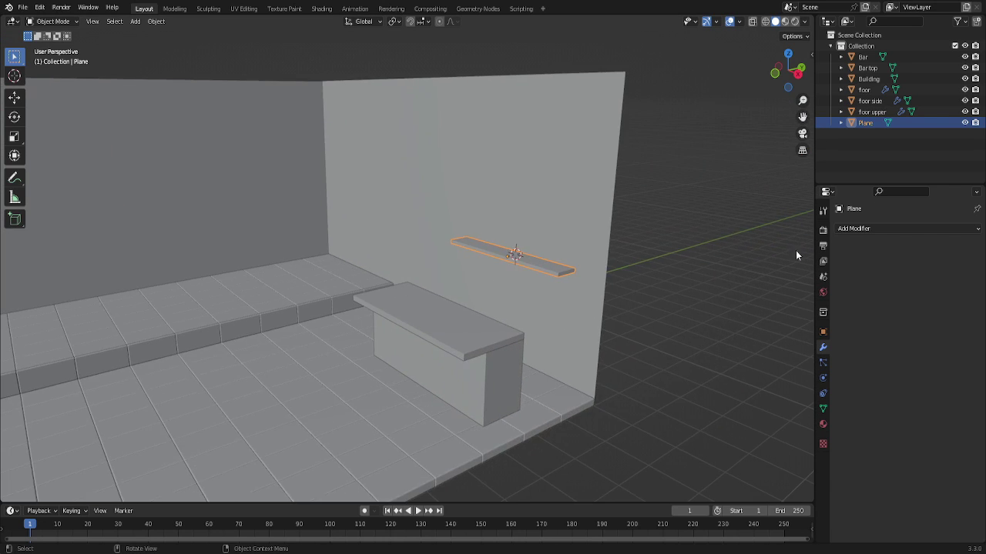
scroll(737, 346, up, 2)
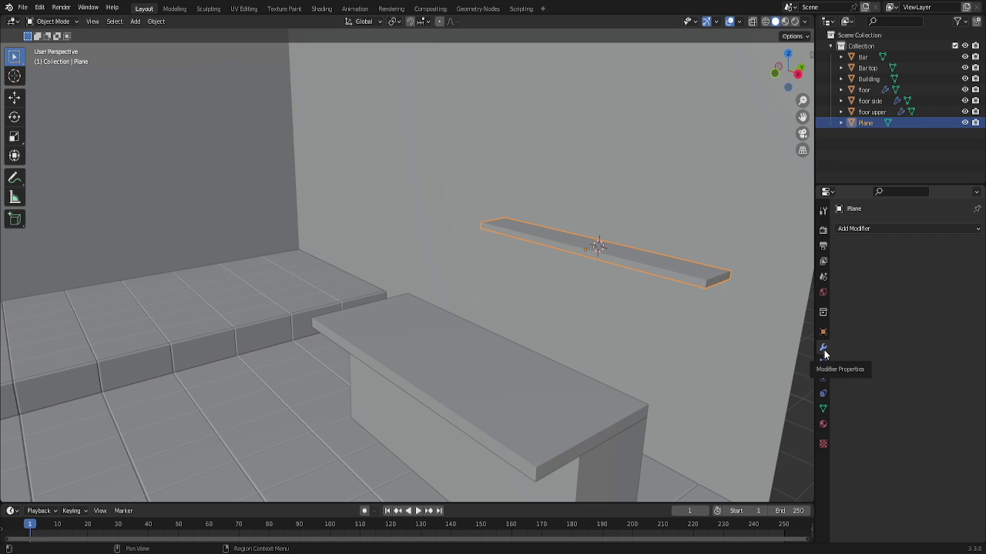
click(860, 231)
click(776, 273)
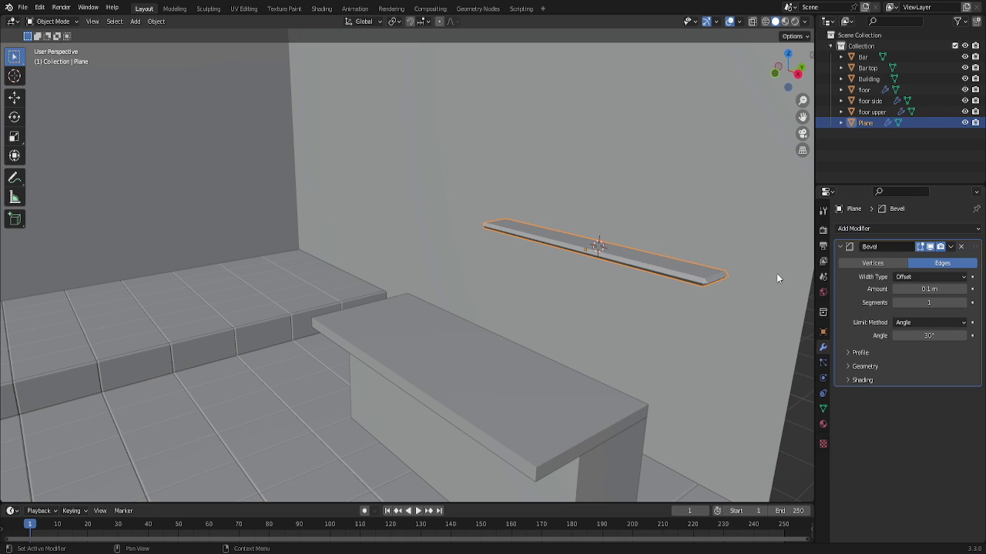
Set the plank's bevel to 2 segments and 0.02 m width.
click(935, 303)
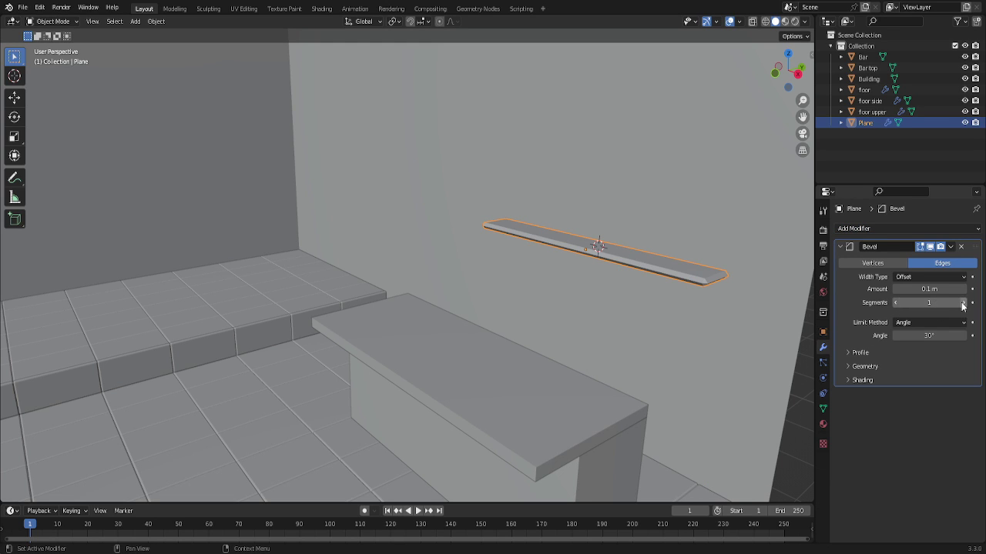
text(2)
key(Return)
click(953, 290)
text(0)
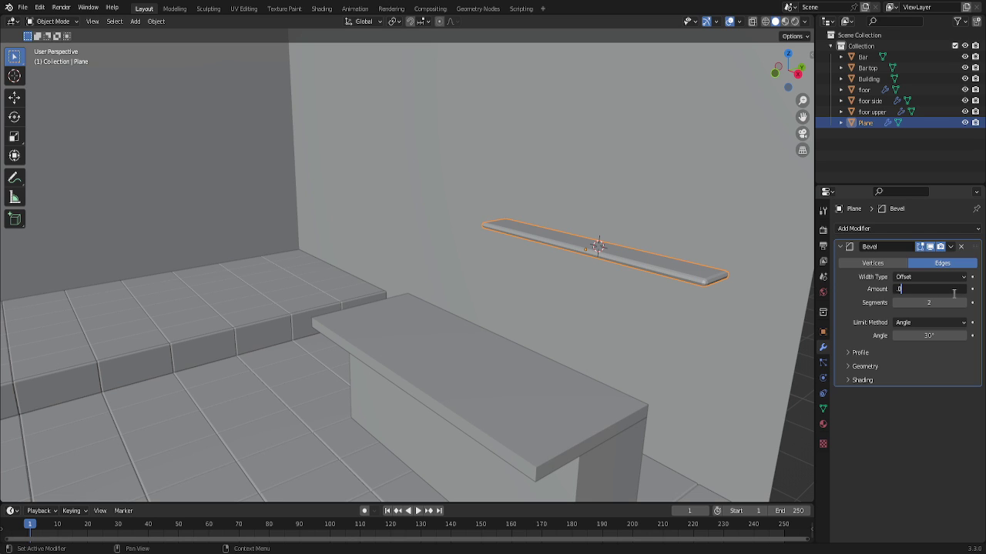
text(.02)
key(Return)
scroll(618, 278, up, 2)
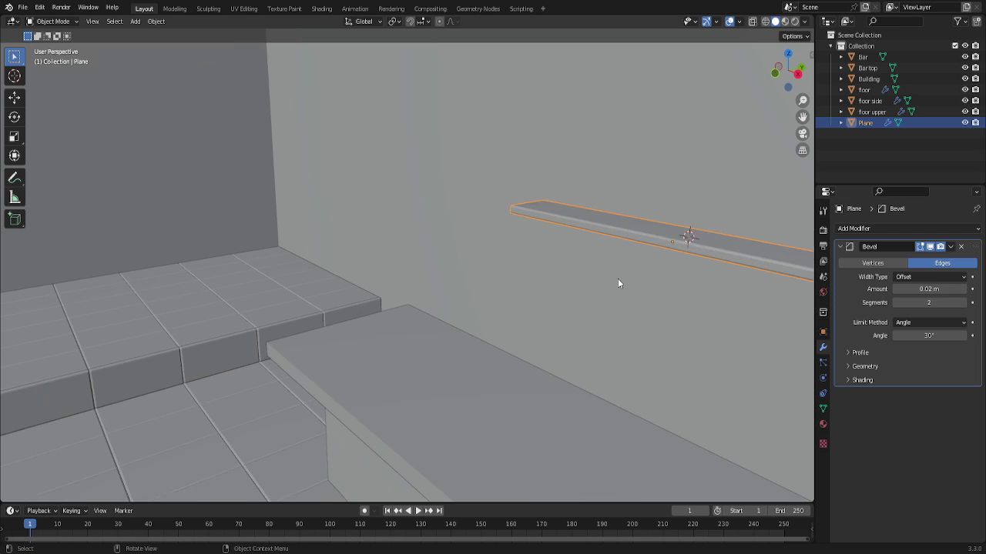
scroll(623, 274, up, 1)
scroll(655, 254, down, 1)
scroll(663, 250, down, 2)
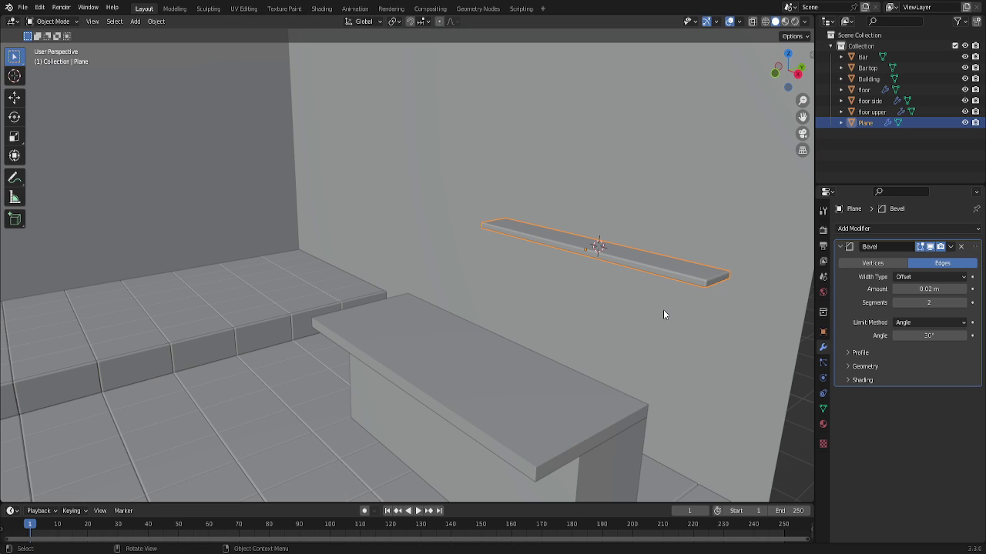
key(KP_6)
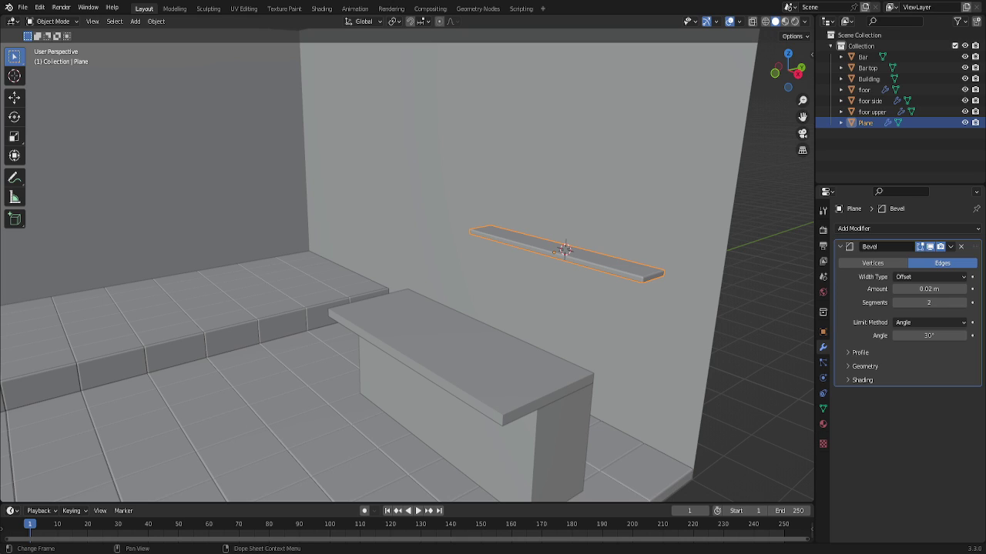
Rename the Plane object to 'shelve' and view the scene from the right side.
double_click(865, 123)
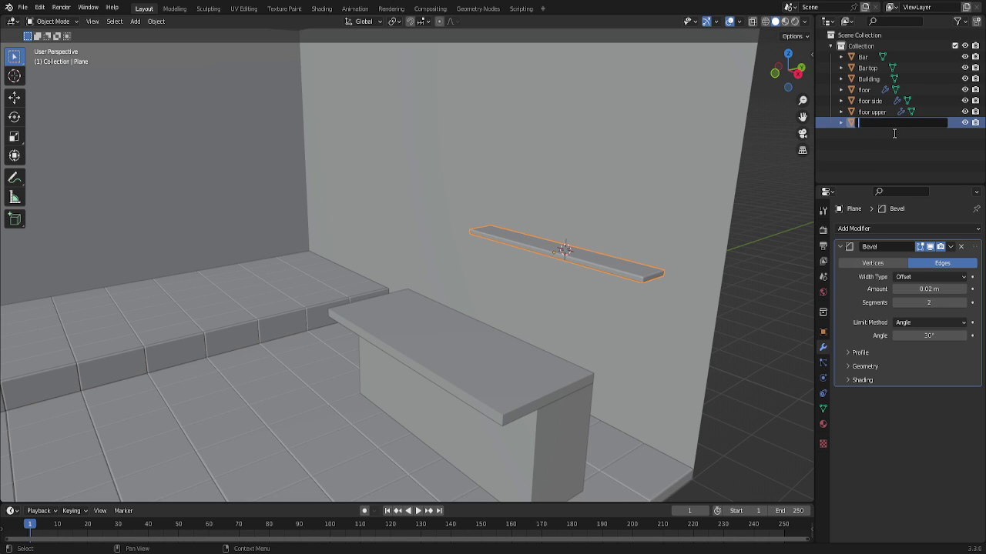
text(shelve)
key(Return)
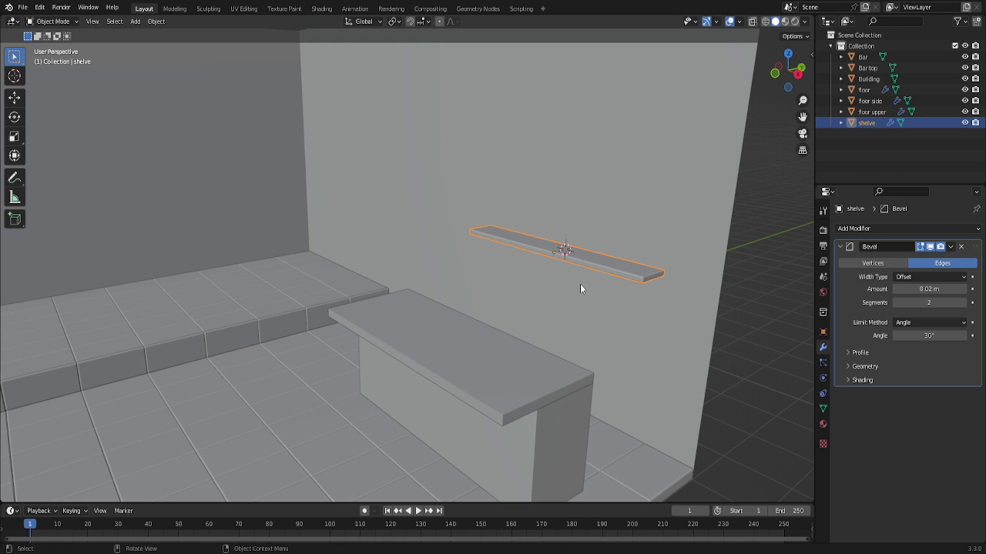
click(797, 77)
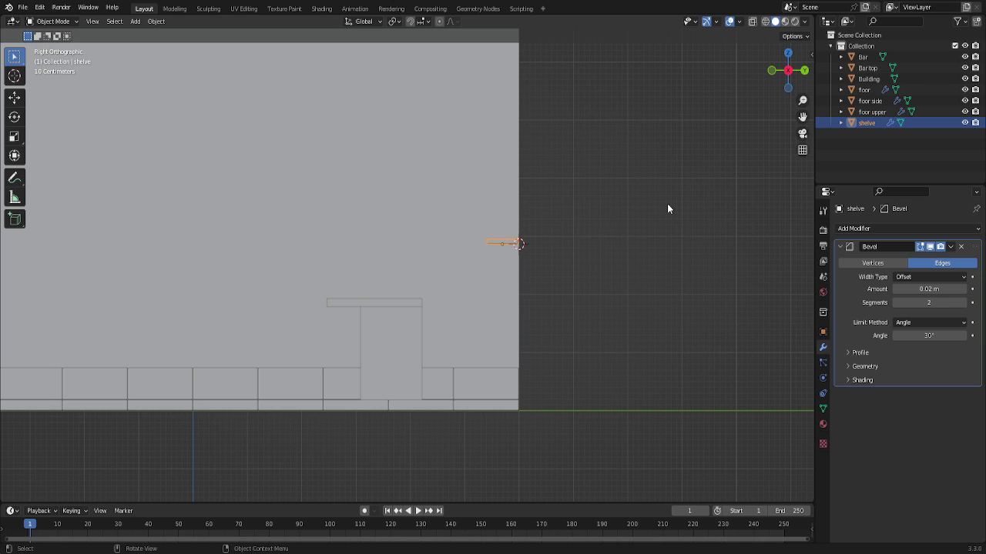
Duplicate the shelf and raise the copy along Z higher up the back wall.
key(shift+d)
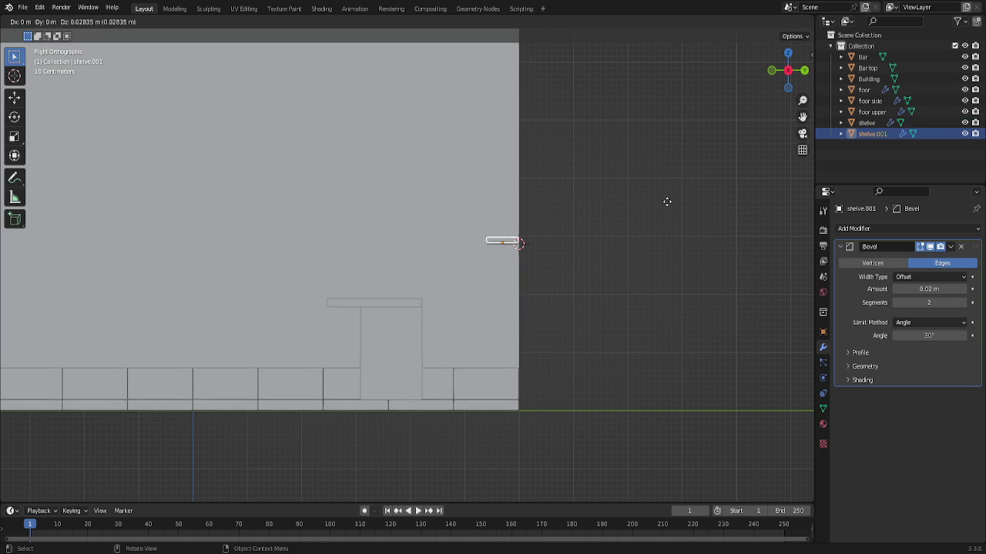
key(z)
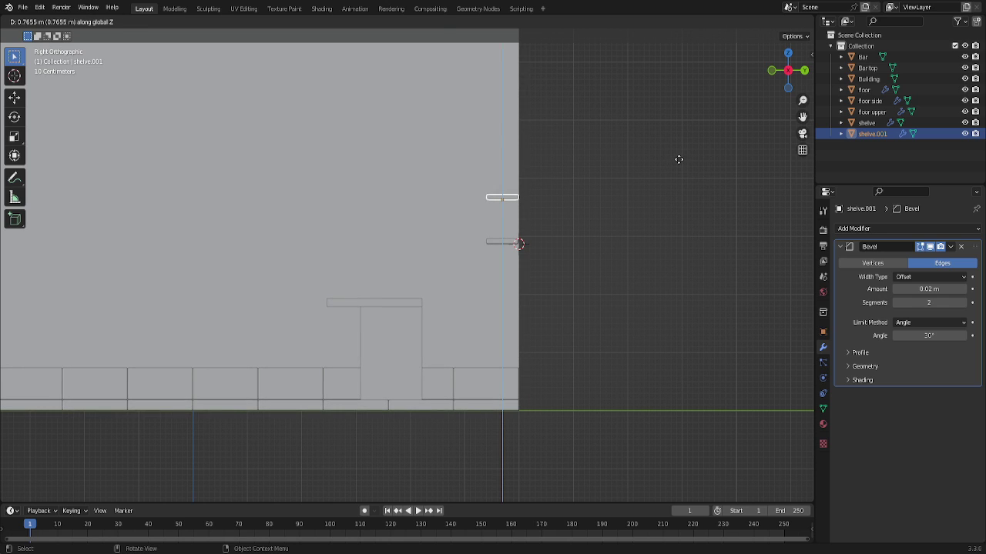
click(679, 161)
scroll(535, 251, down, 2)
scroll(539, 247, up, 2)
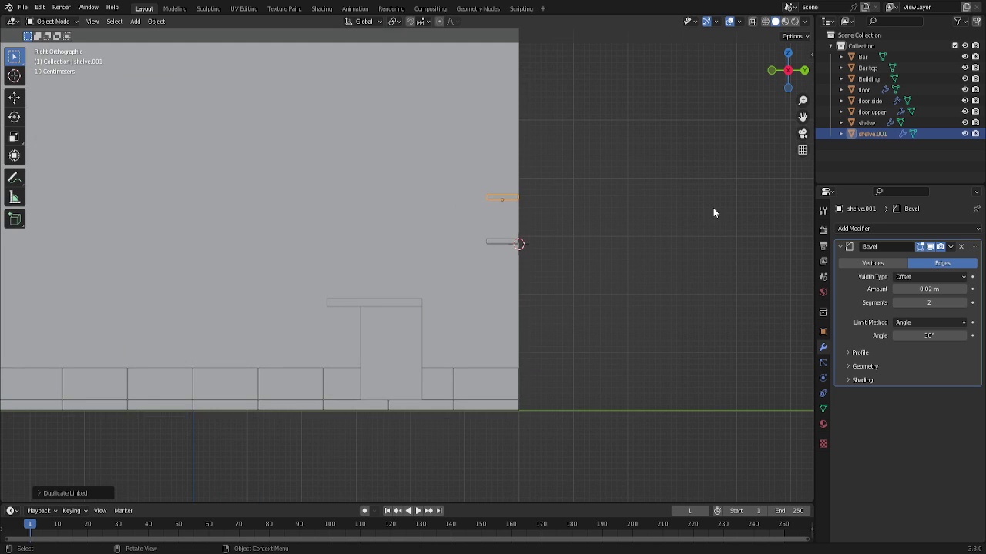
drag(786, 71, 758, 80)
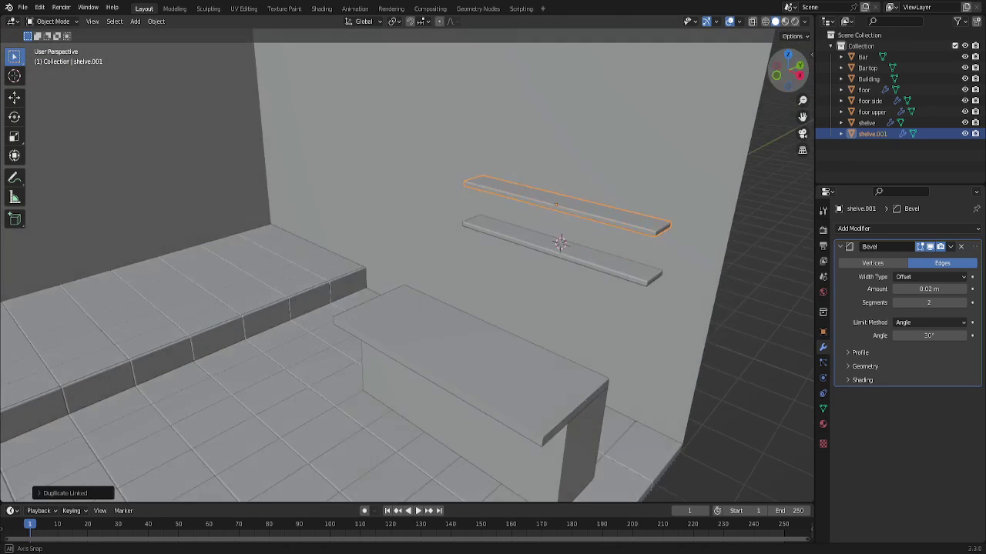
middle_drag(566, 243, 585, 319)
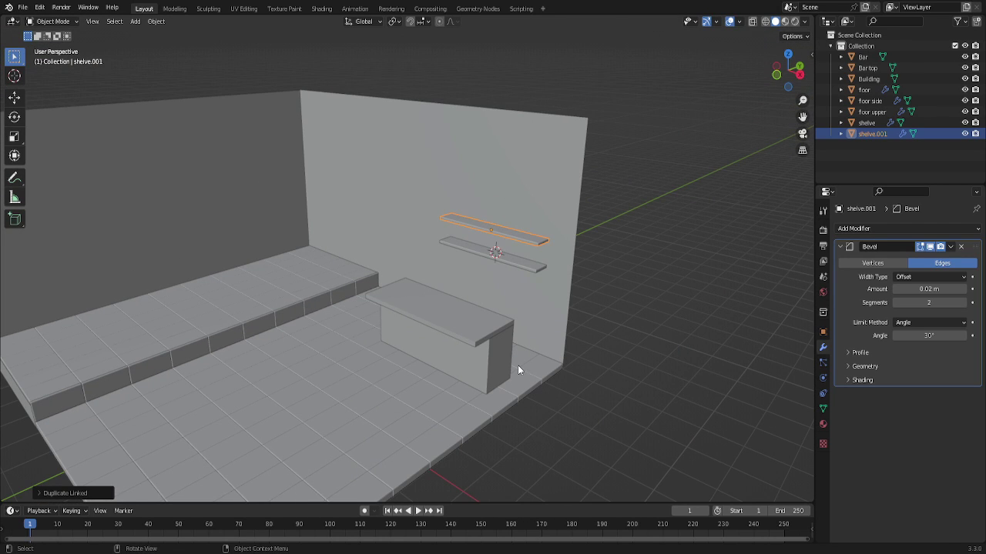
scroll(517, 371, down, 1)
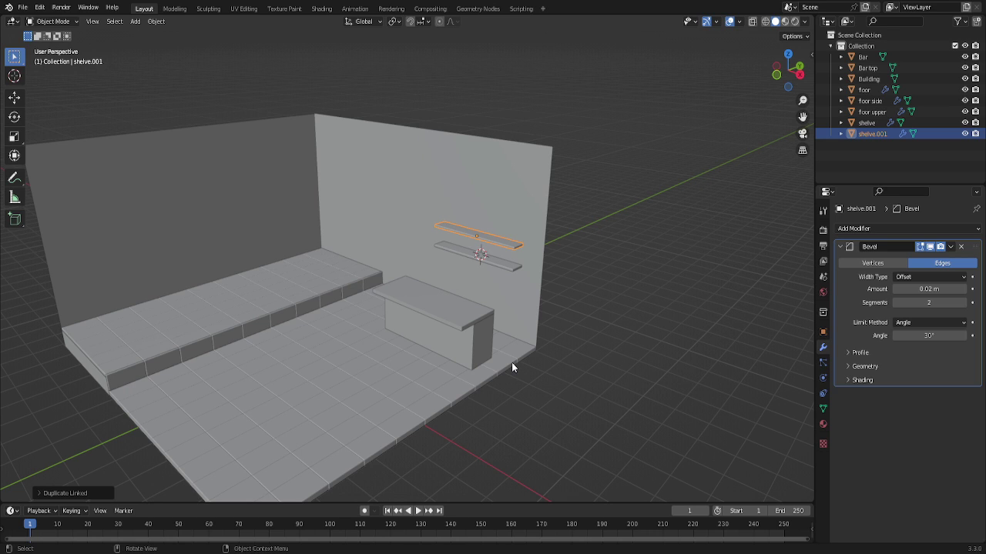
Fine-tune the copied shelf's height along Z and snap the 3D cursor to world origin.
key(g)
key(z)
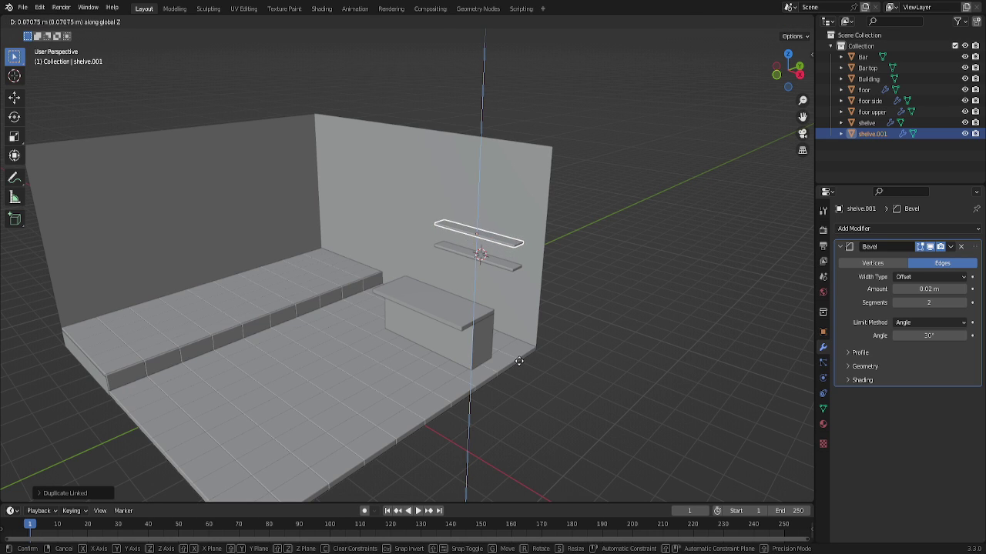
click(519, 367)
key(g)
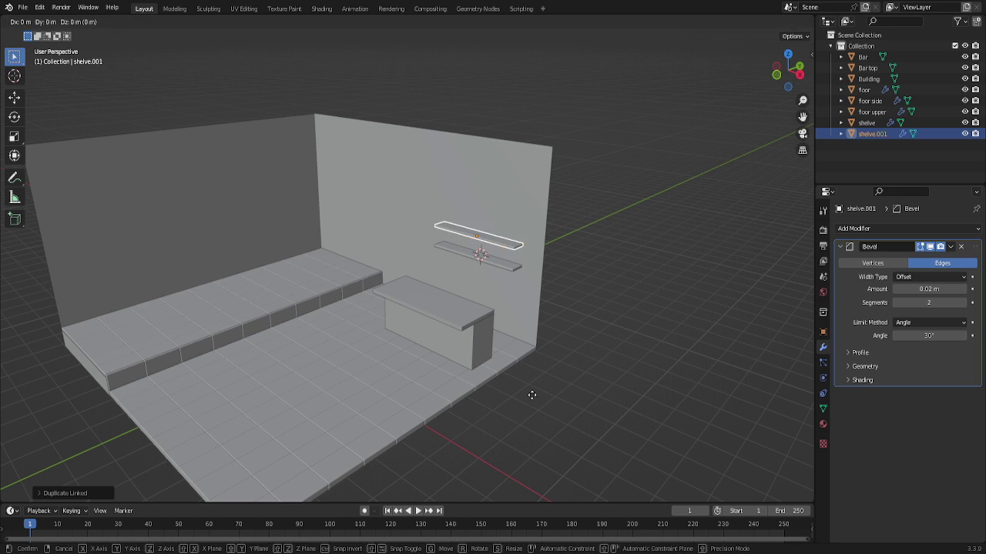
key(z)
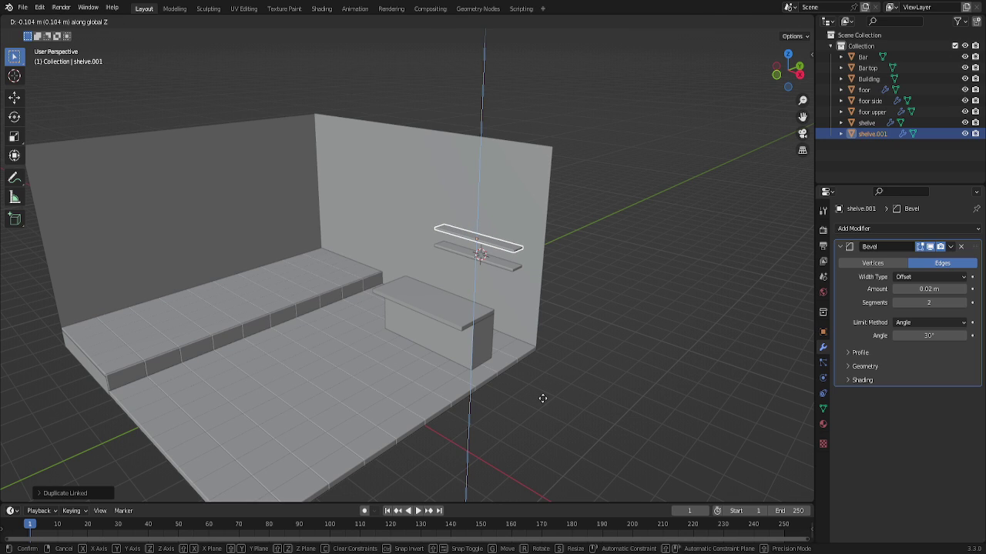
click(543, 398)
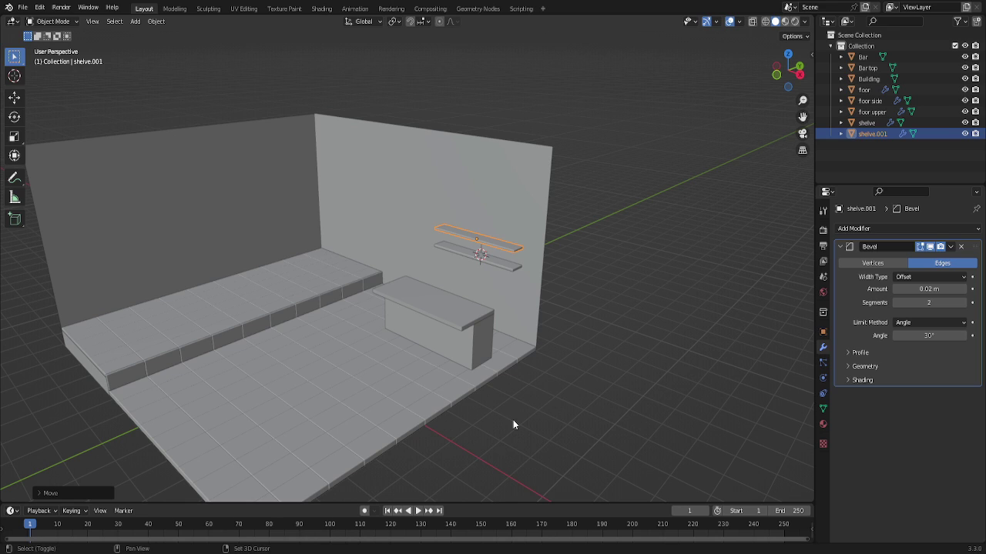
key(shift+s)
click(432, 462)
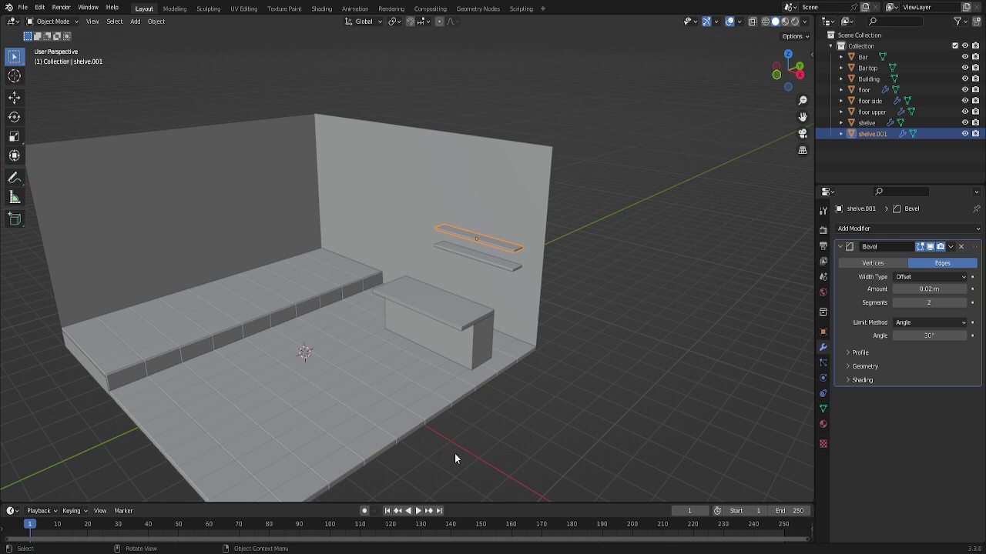
Give the Bar top slab a Bevel modifier of 0.02 m width and 2 segments.
click(426, 310)
scroll(424, 431, up, 1)
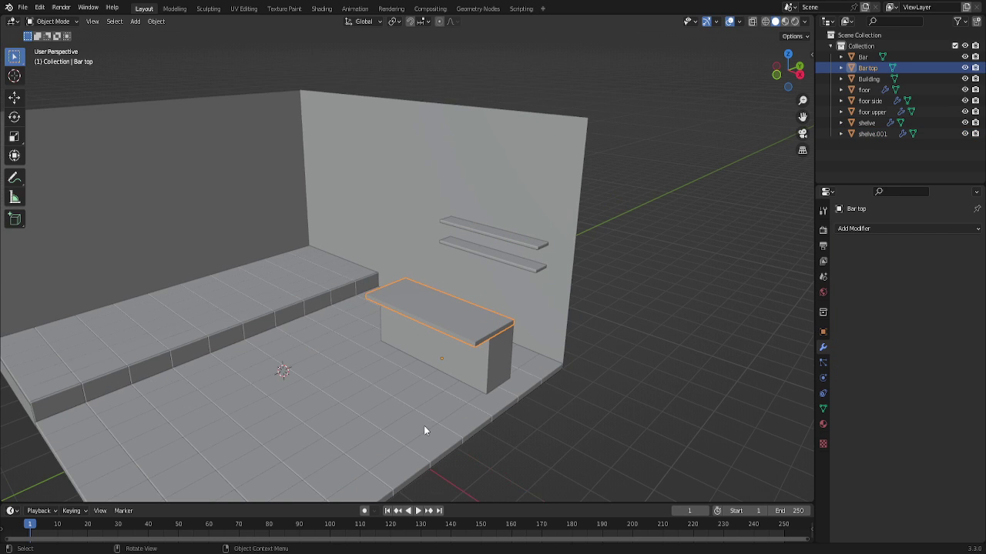
click(847, 229)
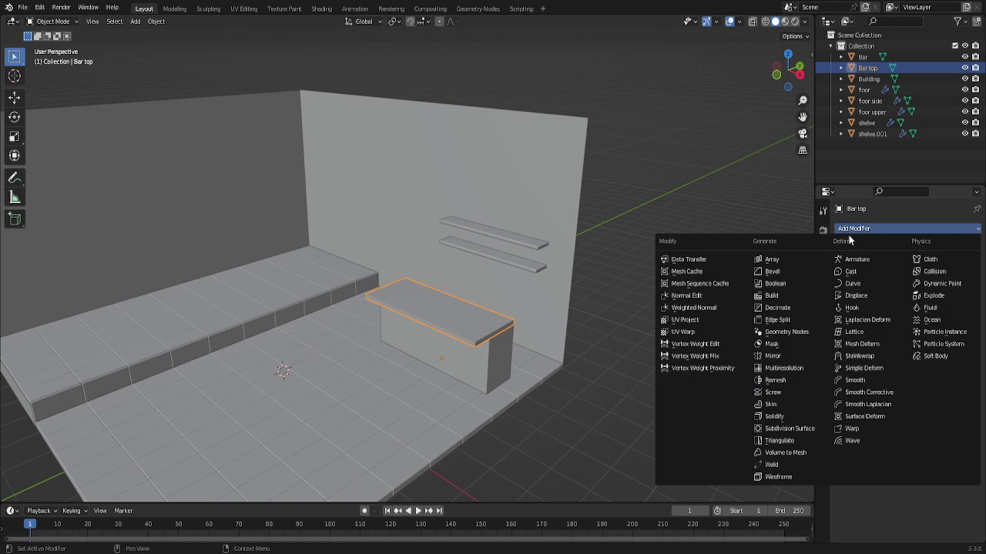
click(751, 275)
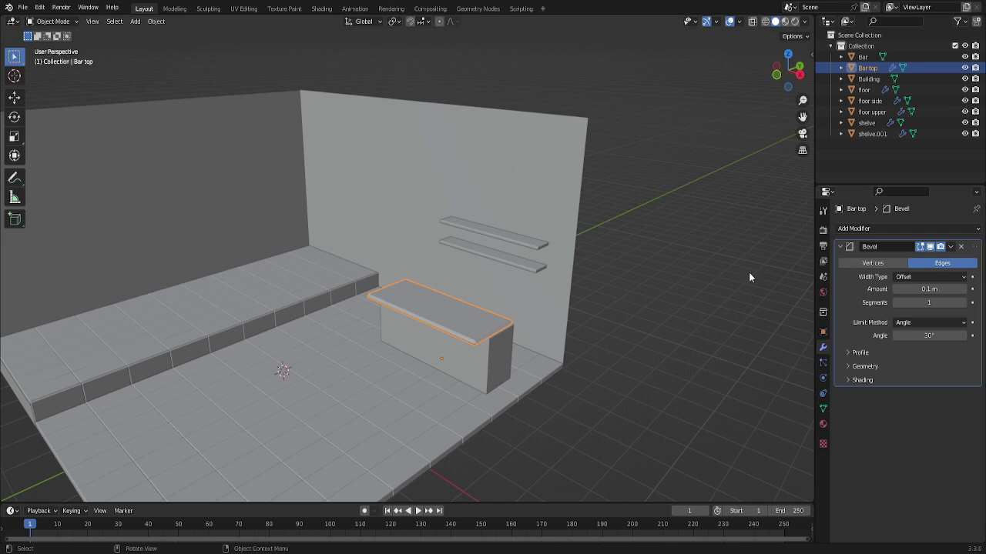
click(934, 290)
text(0.02)
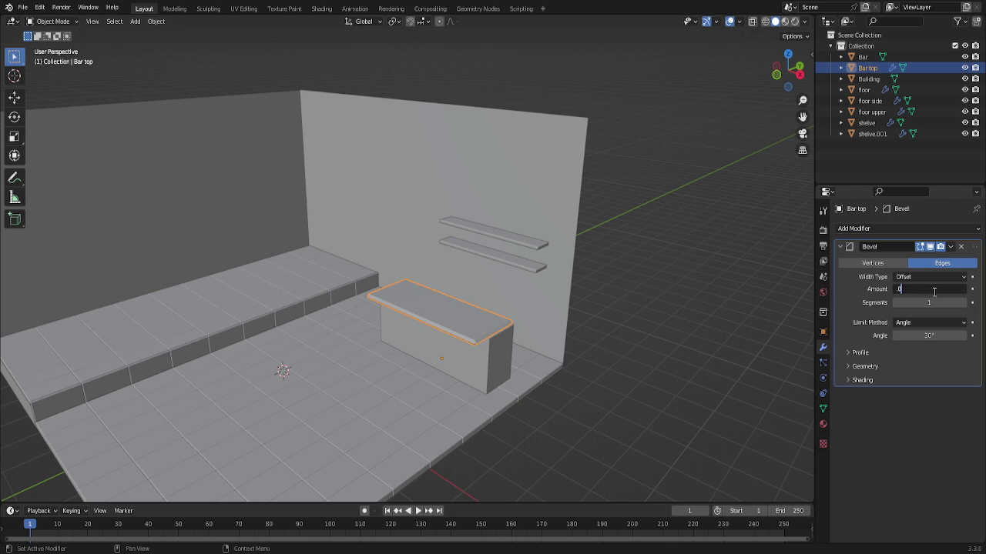
key(Return)
click(963, 302)
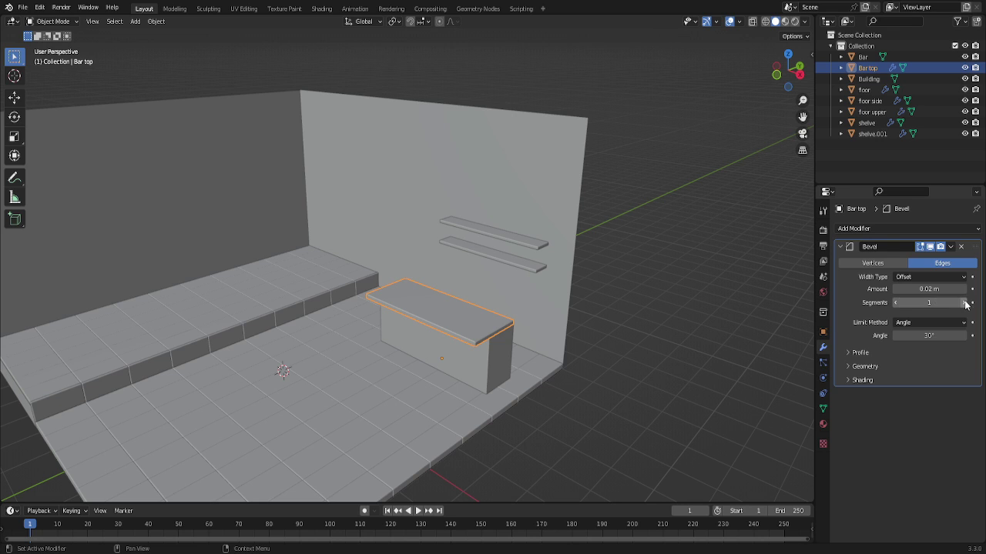
Check the bar body, reselect the Bar top, and view the room from another side.
scroll(477, 412, up, 3)
scroll(472, 424, up, 2)
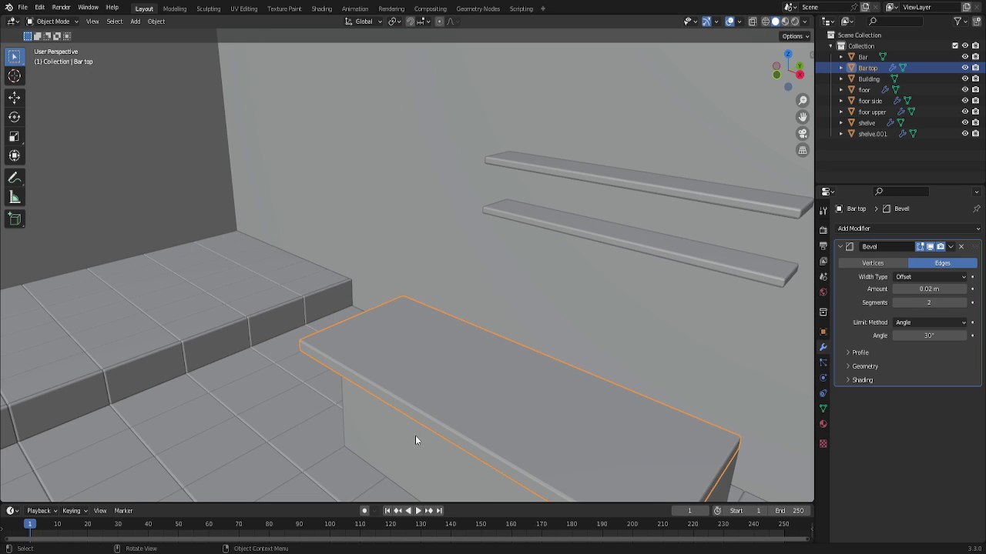
scroll(416, 435, down, 3)
scroll(420, 433, down, 1)
scroll(423, 443, down, 2)
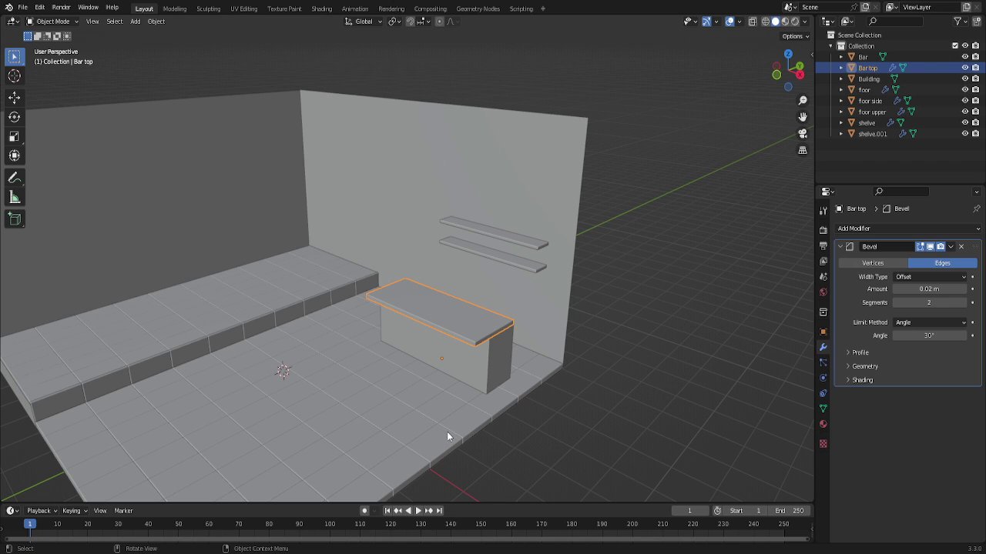
click(484, 373)
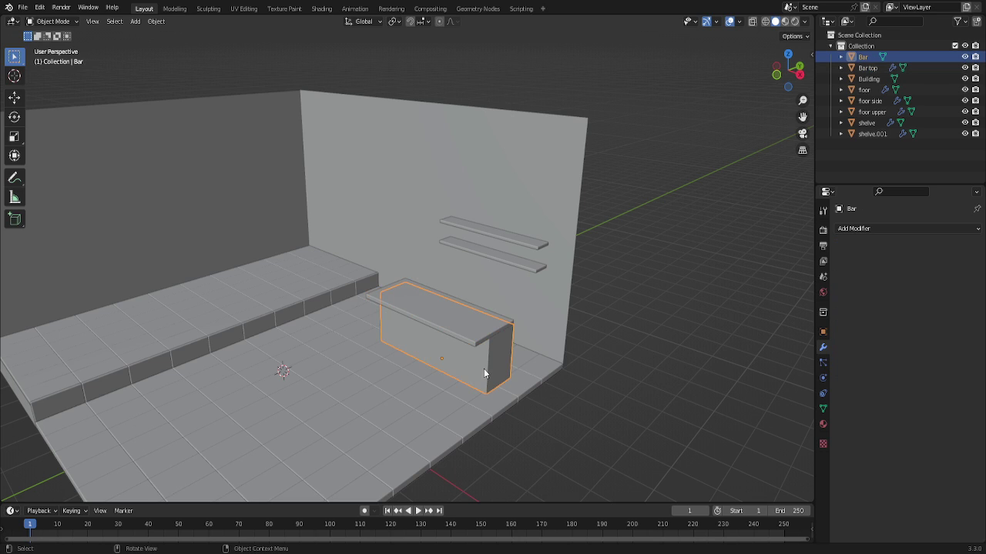
click(459, 326)
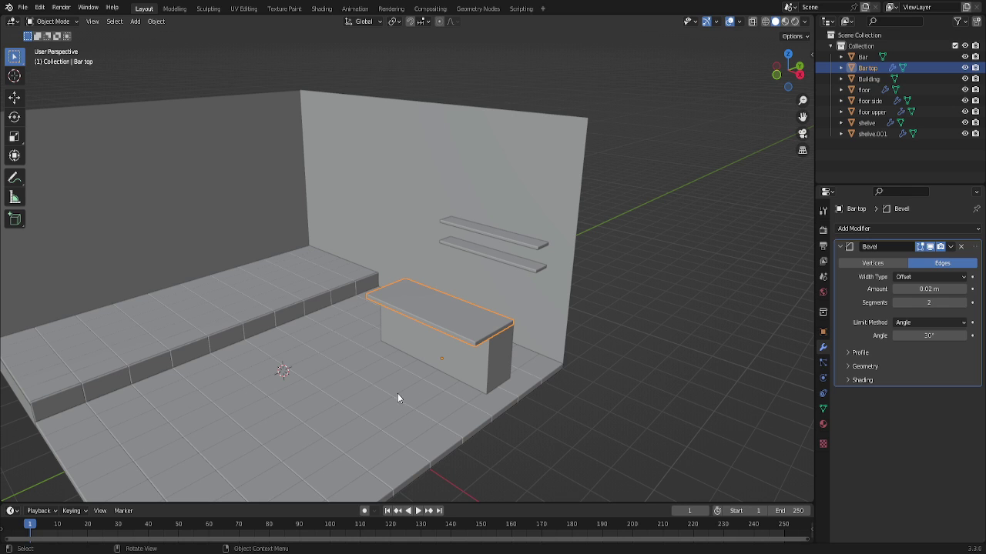
scroll(350, 390, down, 4)
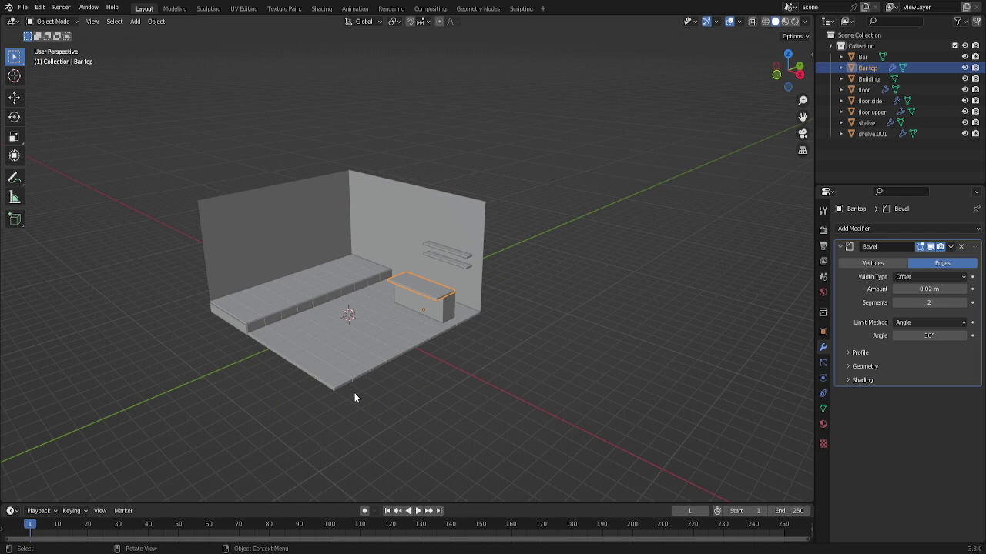
scroll(354, 396, up, 1)
scroll(355, 397, up, 1)
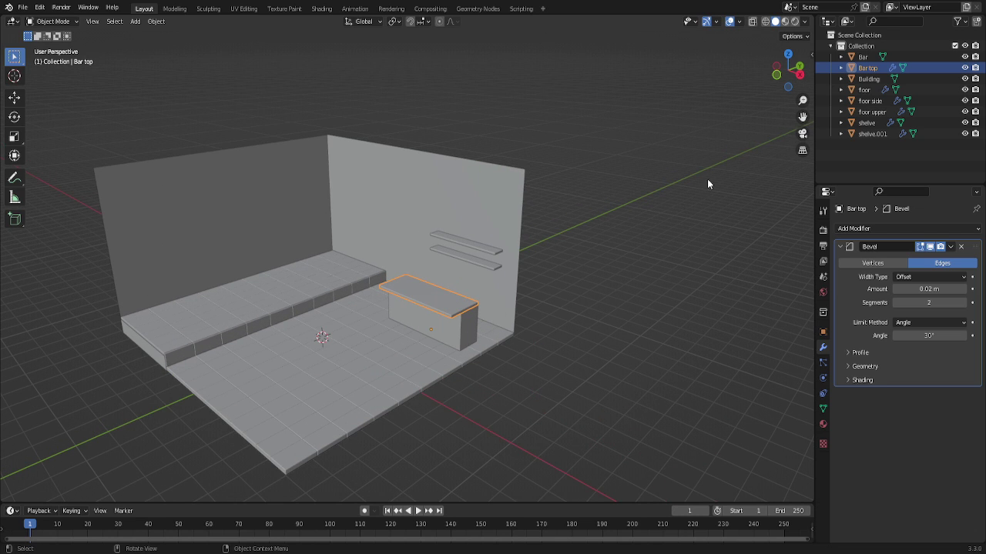
drag(787, 71, 766, 74)
click(460, 224)
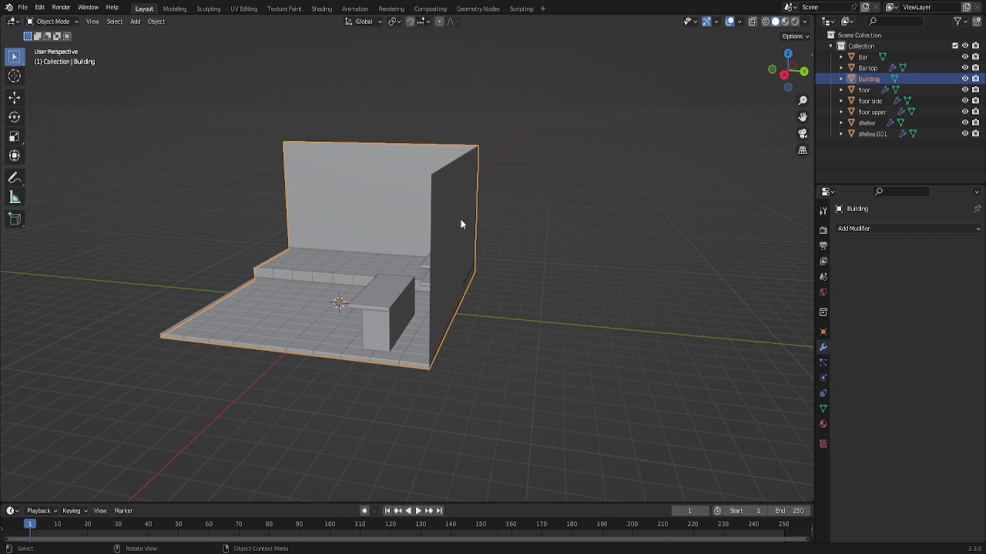
key(Tab)
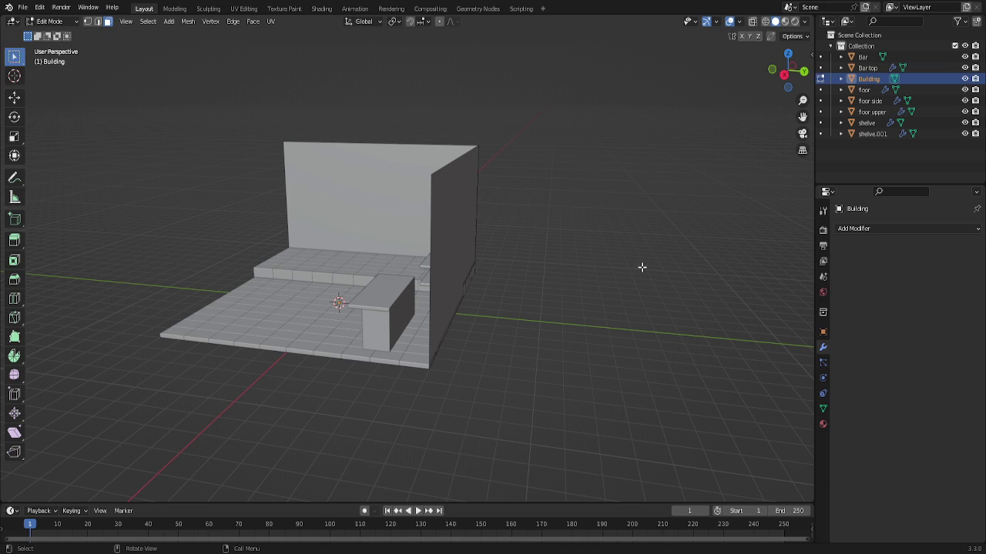
click(454, 248)
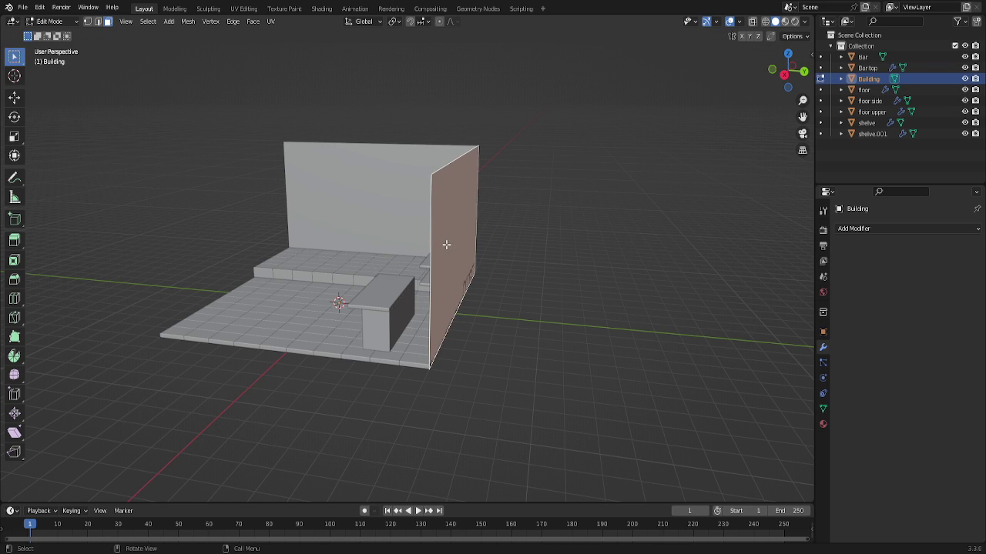
click(785, 75)
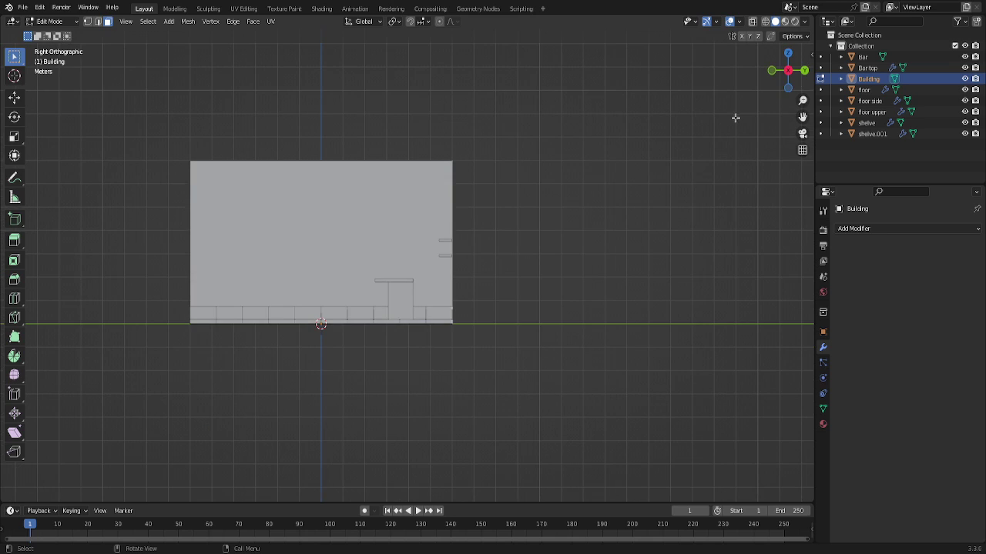
key(e)
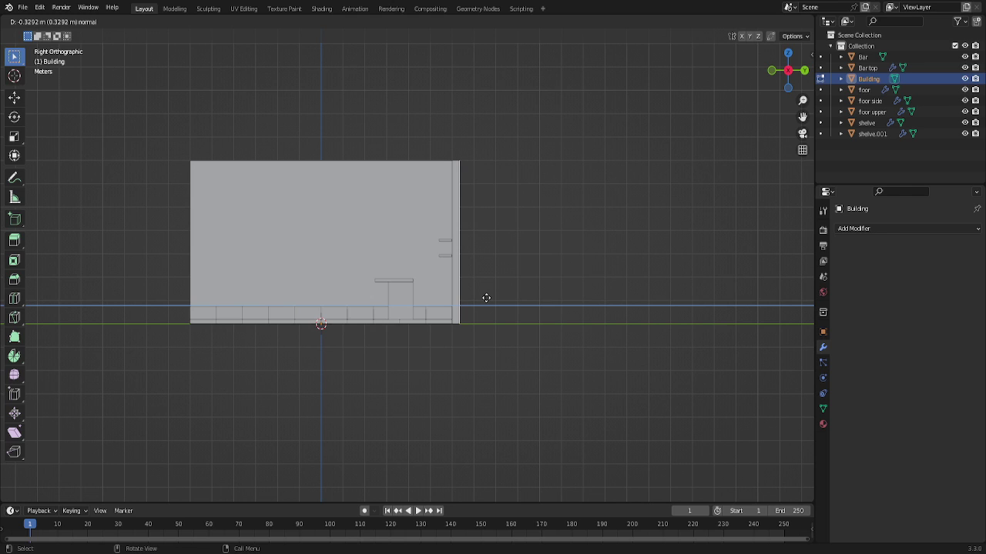
click(486, 298)
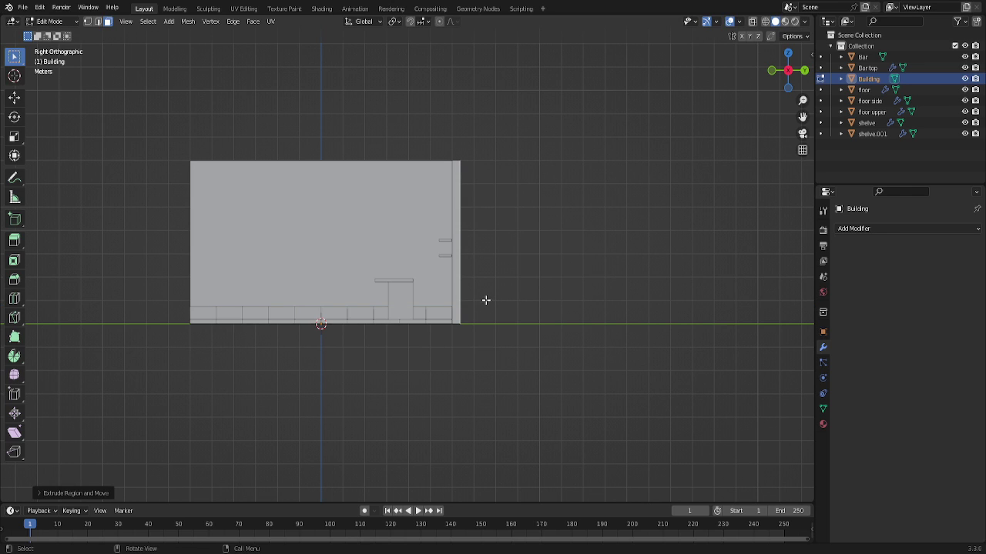
click(39, 492)
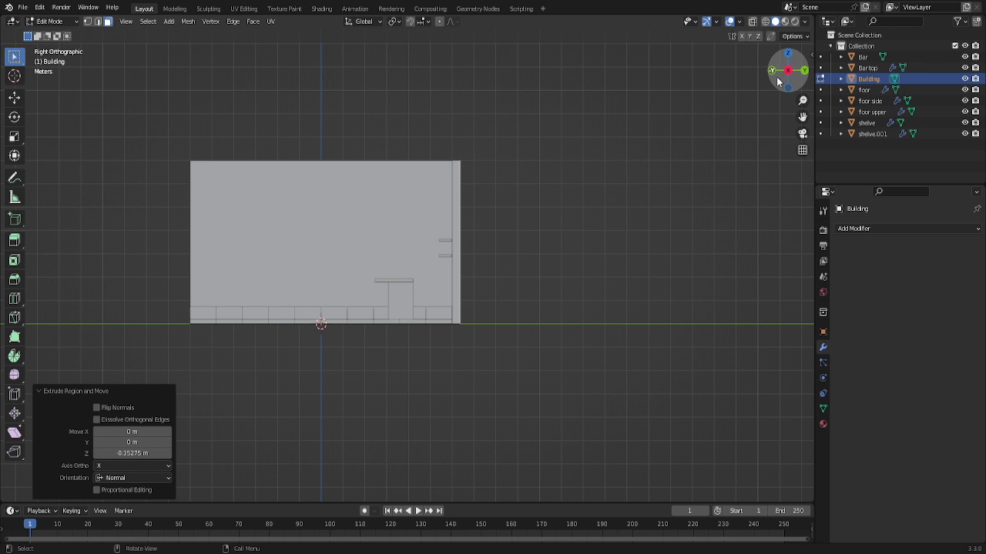
mouse_move(787, 71)
mouse_down()
mouse_move(631, 116)
mouse_move(477, 134)
mouse_move(742, 245)
mouse_up()
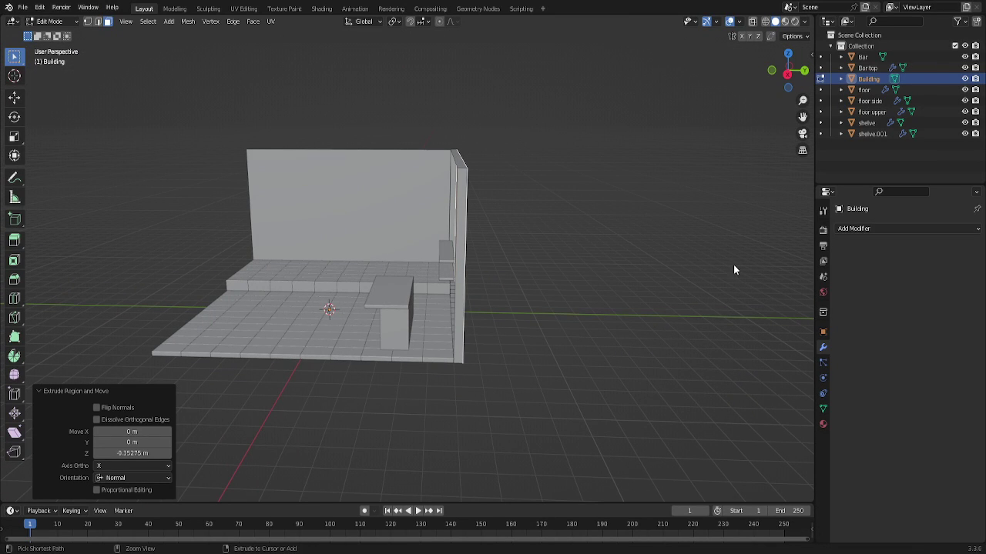
key(ctrl+z)
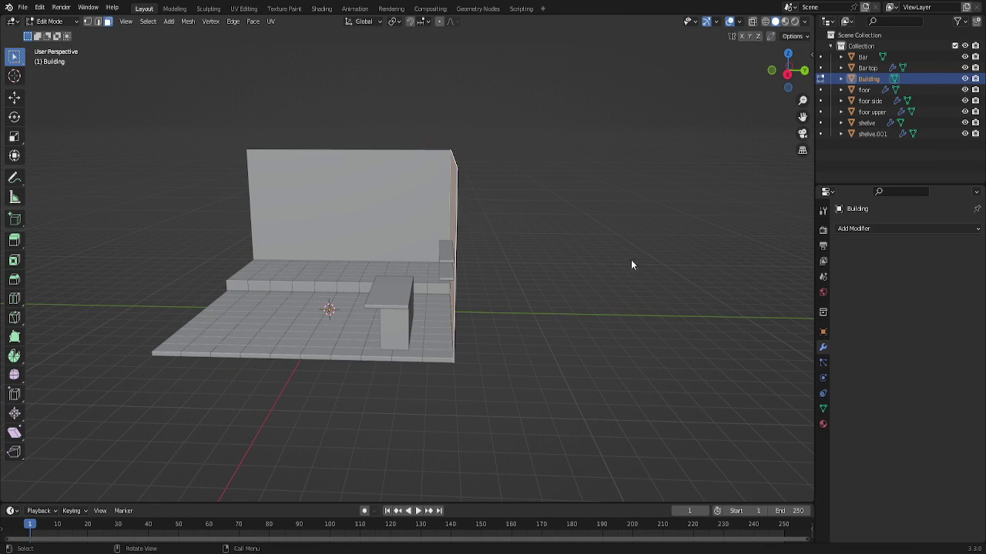
drag(787, 70, 781, 74)
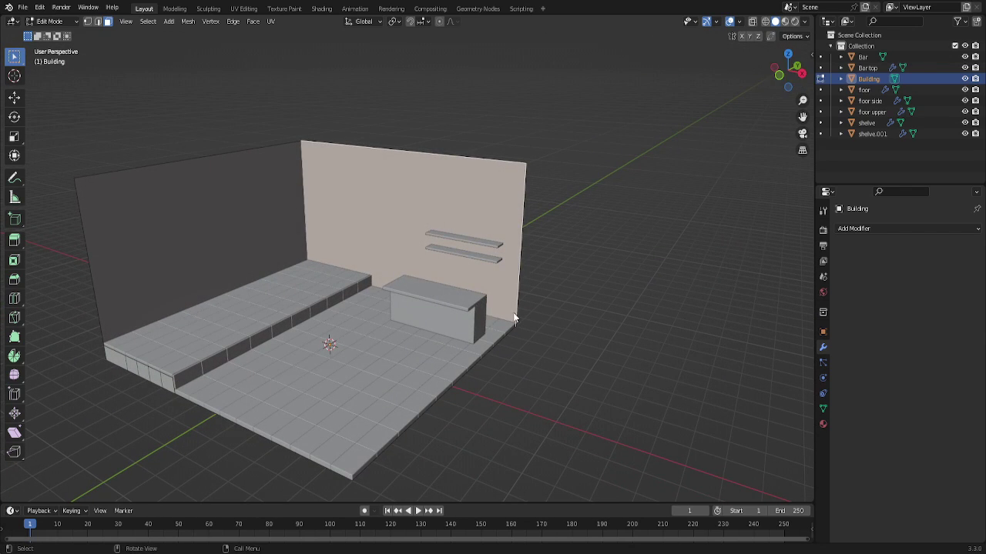
key(Tab)
scroll(543, 304, down, 2)
scroll(530, 301, up, 2)
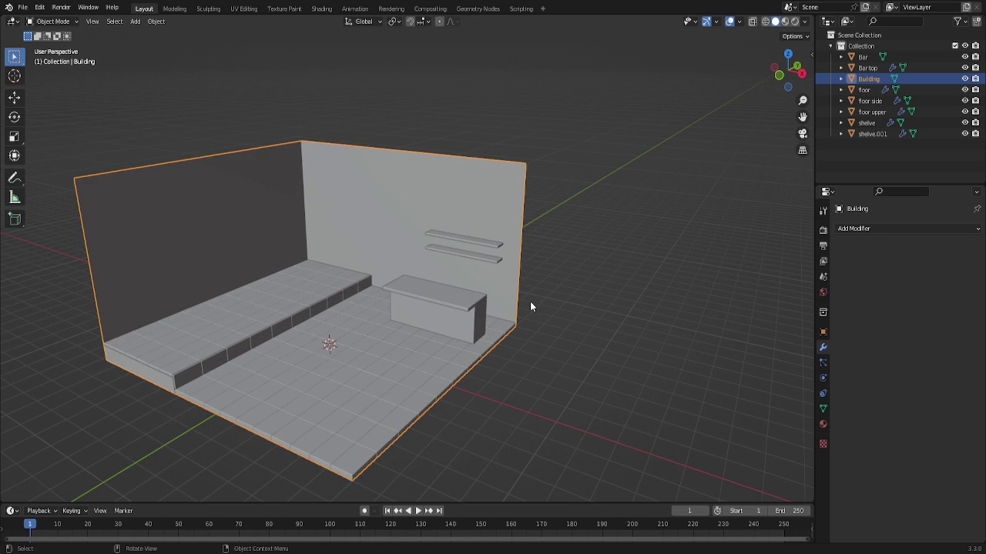
scroll(521, 304, down, 1)
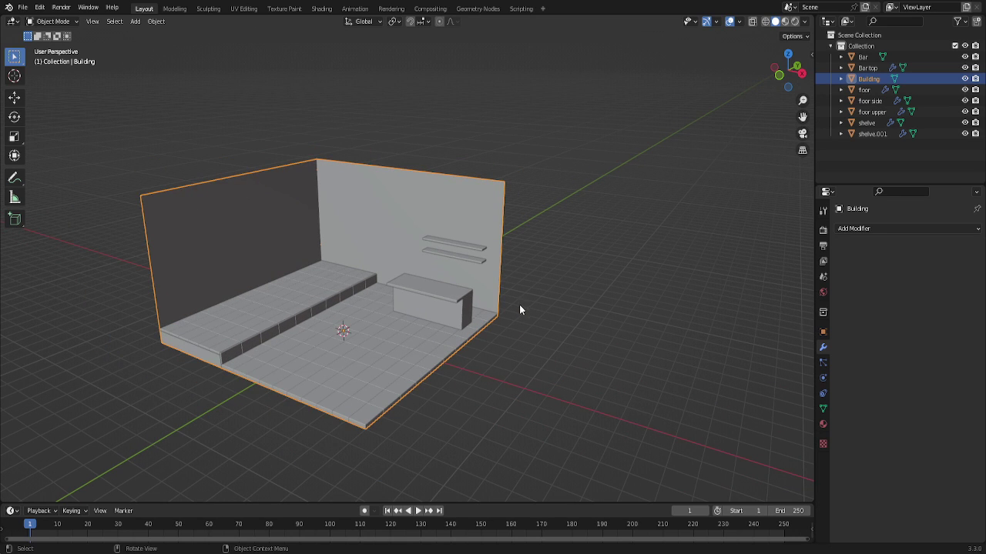
scroll(519, 308, down, 1)
scroll(520, 307, up, 2)
scroll(523, 312, up, 2)
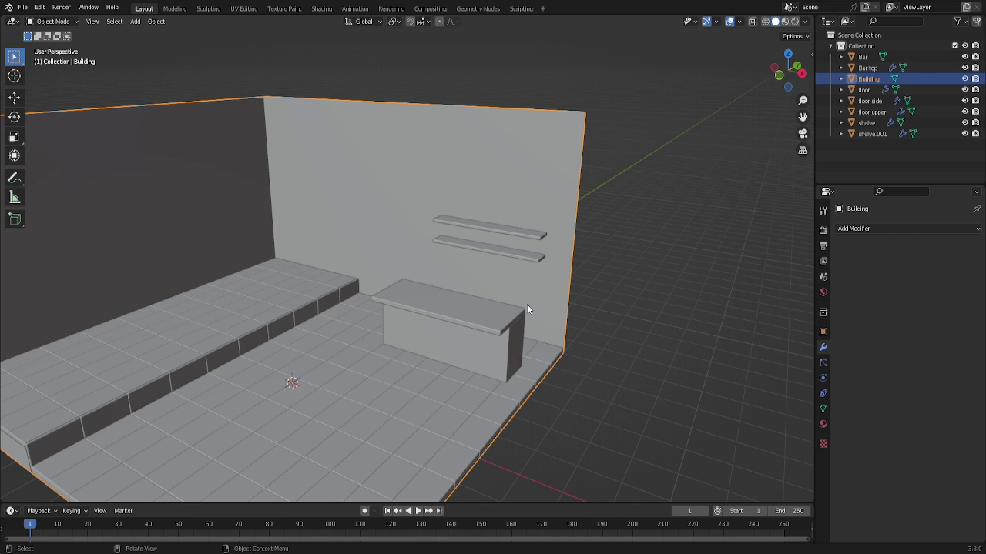
scroll(517, 306, down, 2)
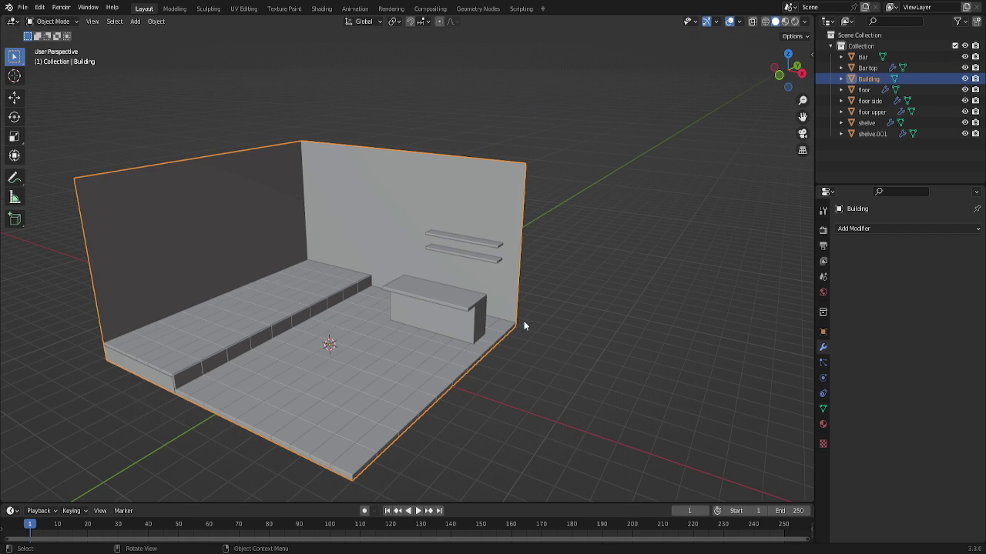
scroll(500, 334, down, 3)
scroll(490, 344, up, 3)
scroll(486, 344, up, 2)
scroll(477, 346, down, 2)
In Top view, add a plane and move it over the step's front end.
click(786, 53)
scroll(412, 337, down, 3)
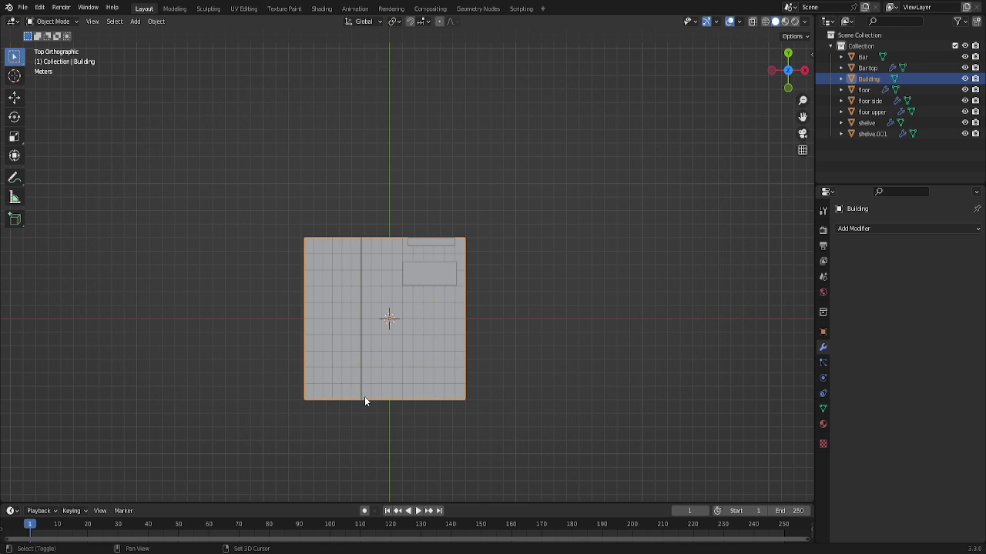
key(shift+s)
key(shift+a)
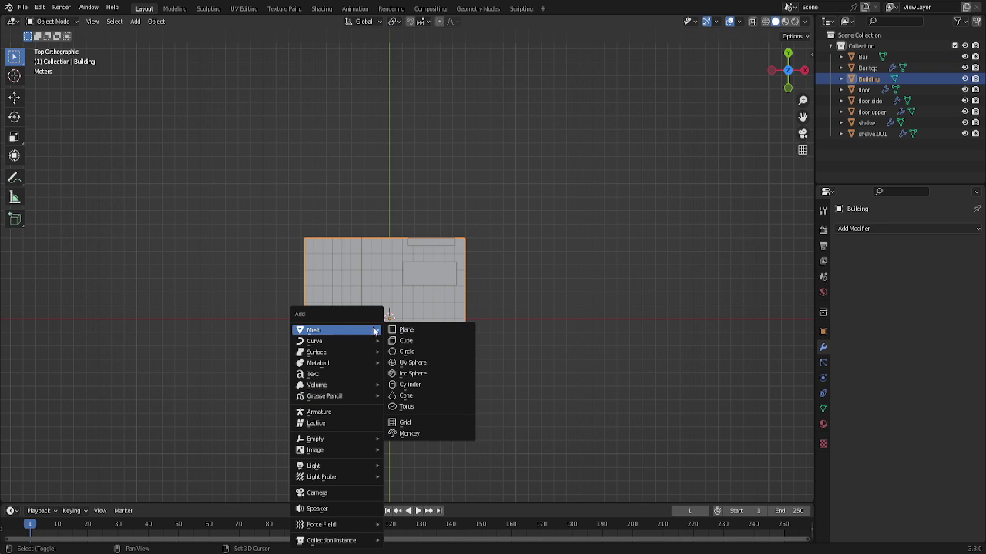
click(422, 329)
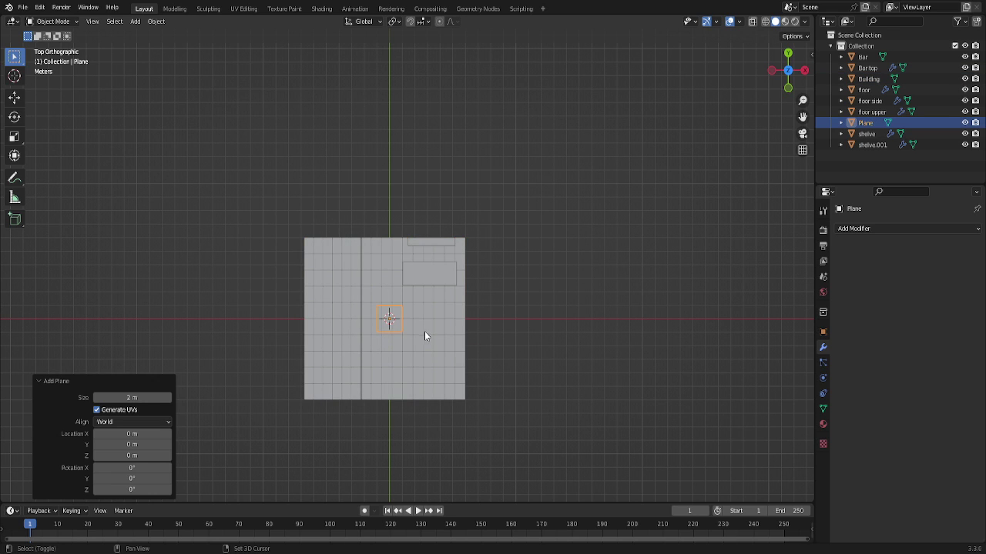
click(37, 381)
scroll(339, 385, up, 3)
scroll(377, 410, down, 2)
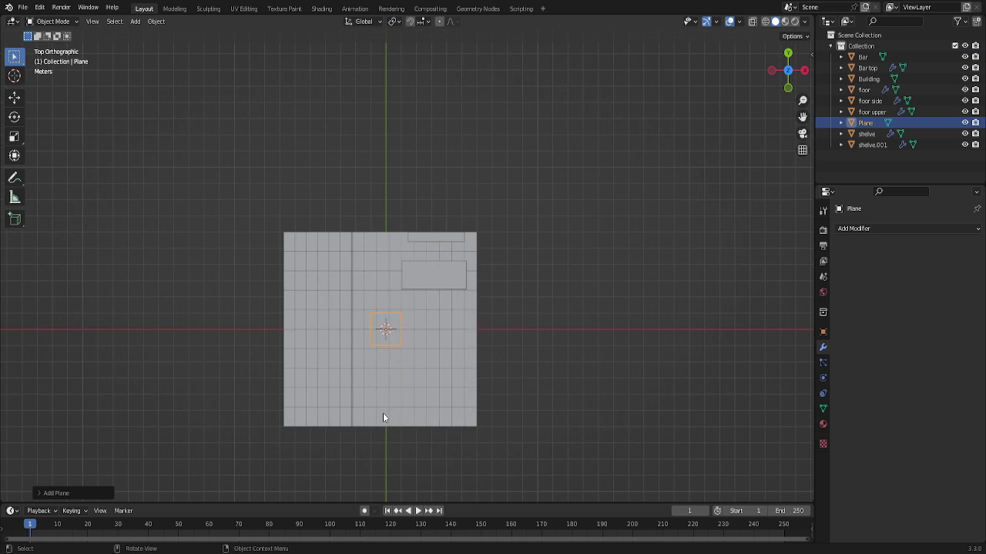
key(g)
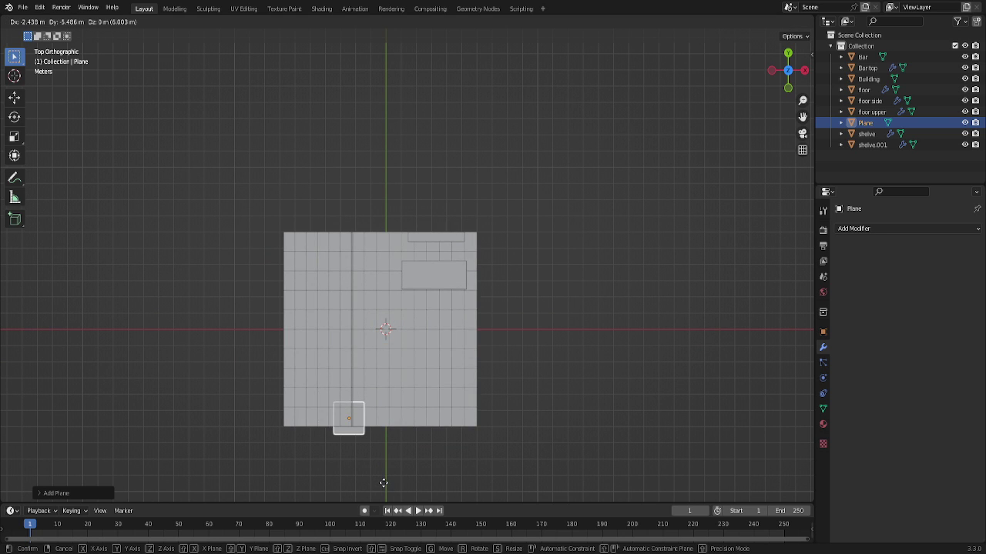
click(390, 480)
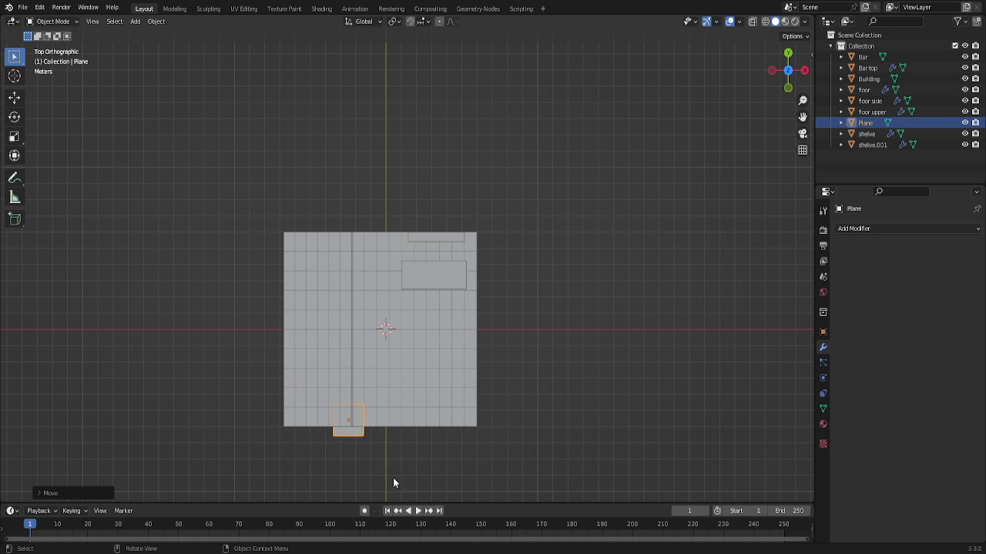
In Right view, raise the plane along Z onto the top of the step.
key(KP_3)
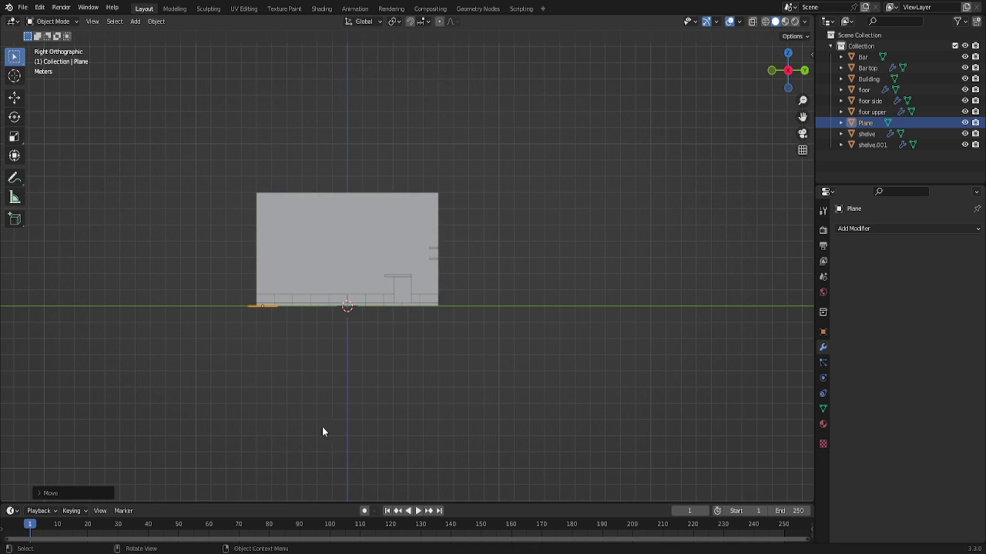
scroll(297, 408, up, 3)
key(g)
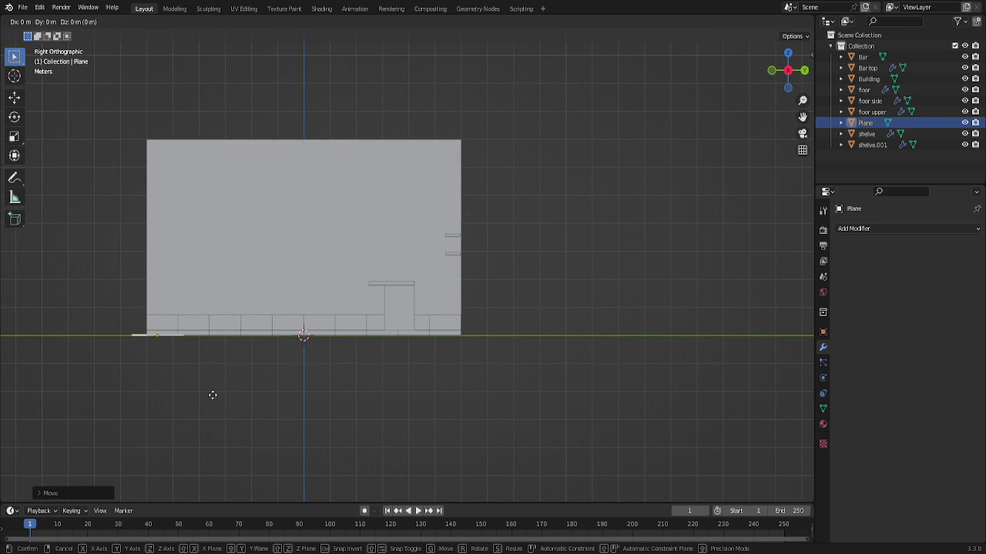
key(z)
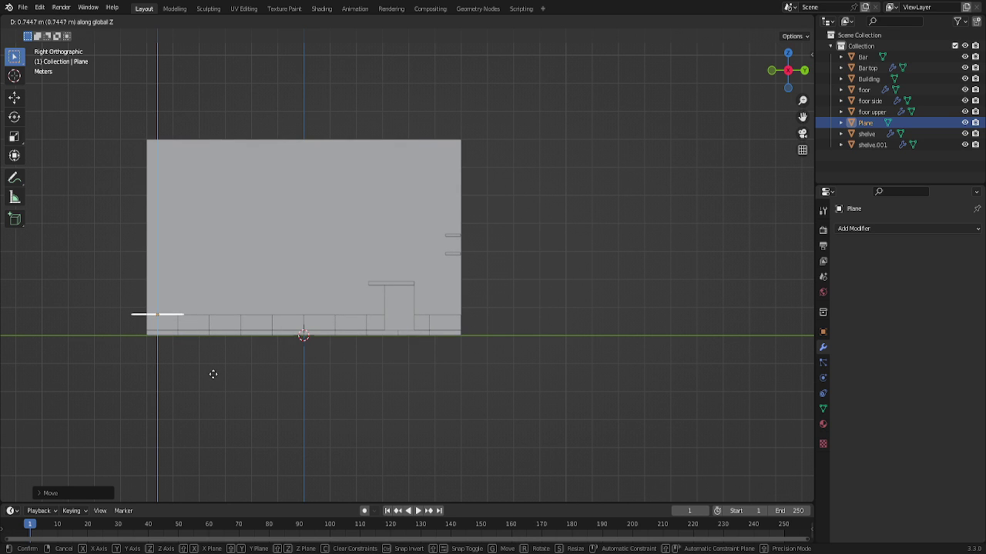
click(214, 375)
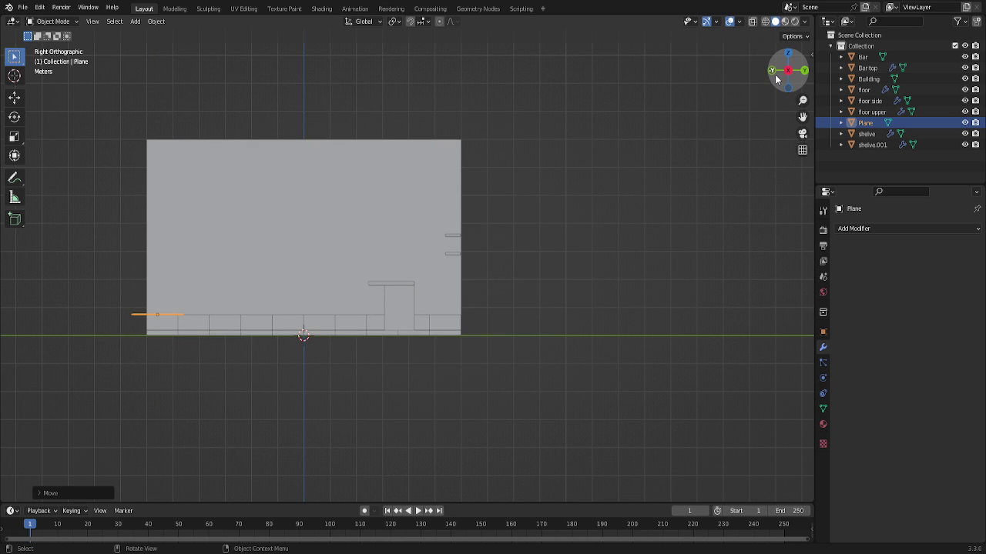
drag(787, 70, 766, 81)
scroll(244, 421, up, 4)
scroll(166, 428, down, 1)
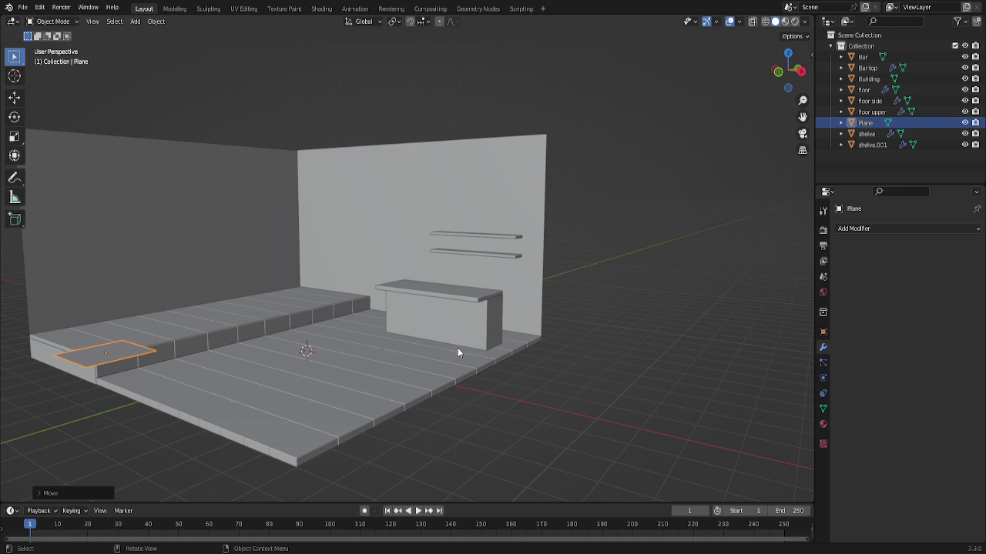
In Edit Mode, merge the plane into a single centre vertex and select it.
key(Tab)
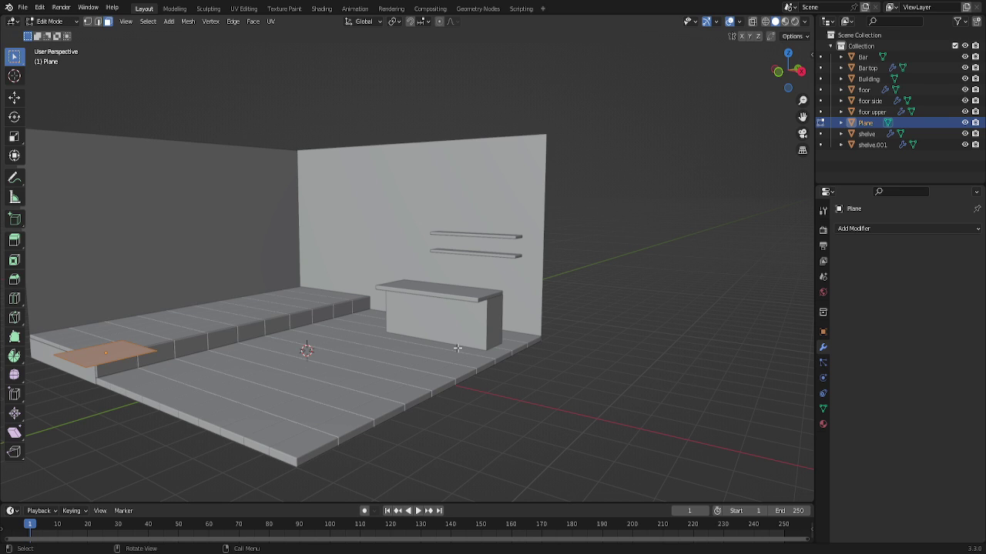
key(m)
click(456, 352)
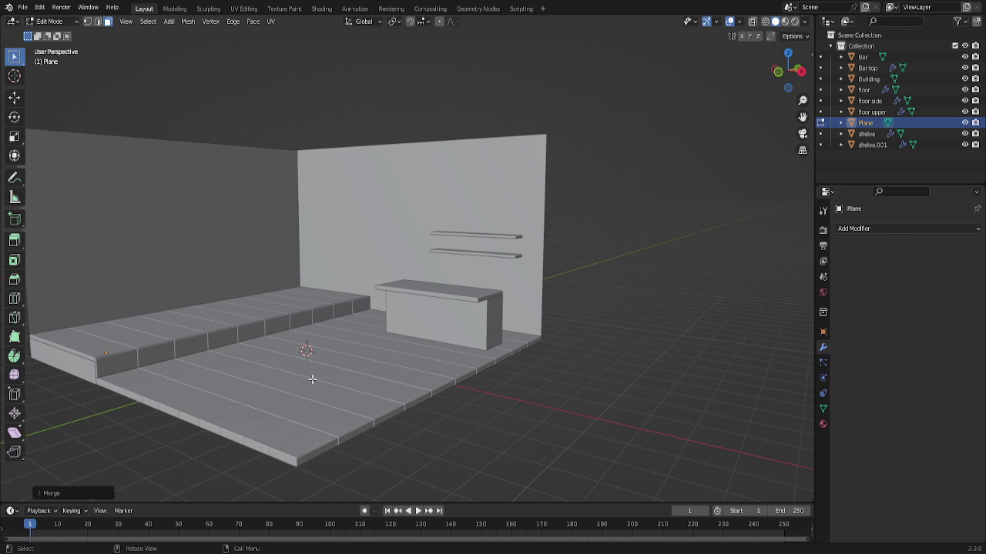
click(112, 359)
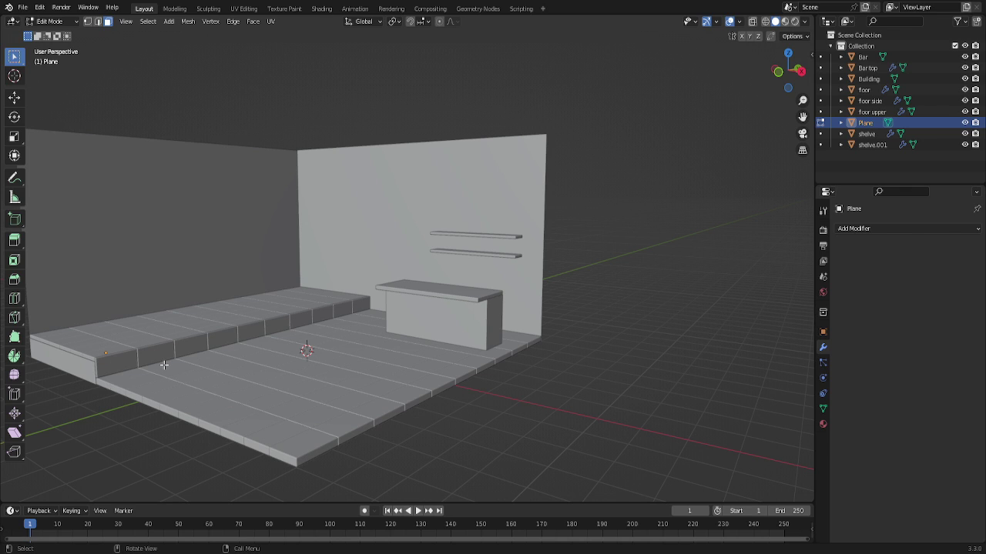
Check Front and Right views, cancel and undo a vertex move, then orbit to perspective.
key(KP_1)
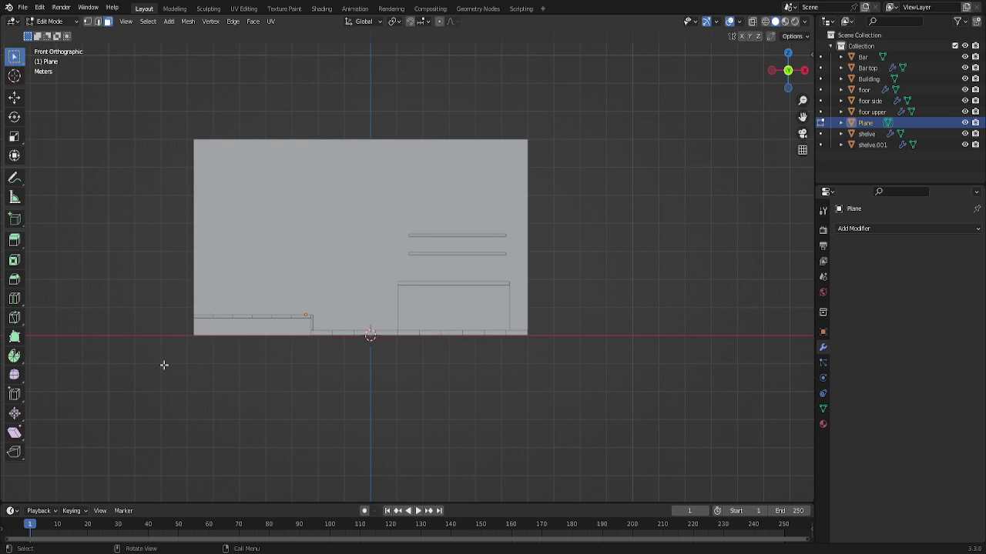
key(KP_3)
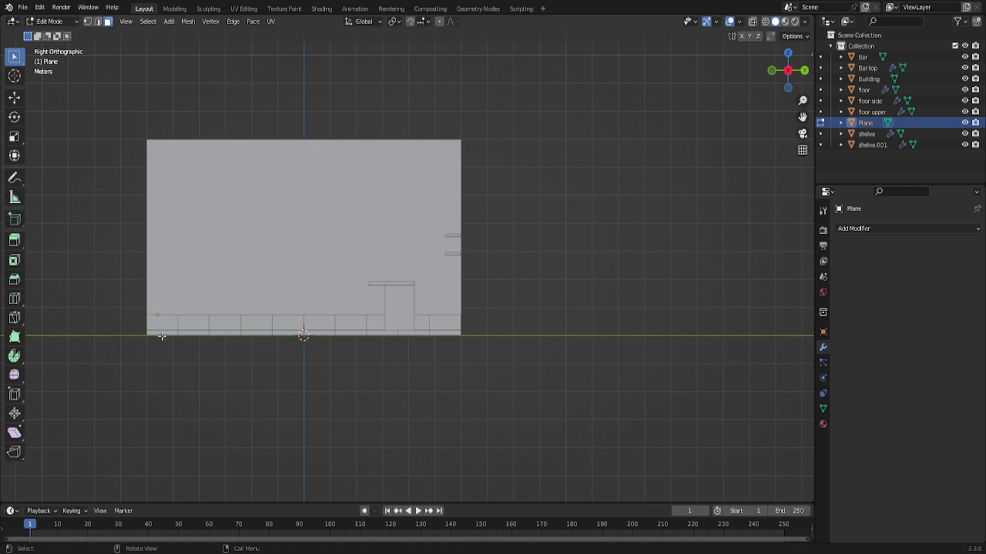
key(g)
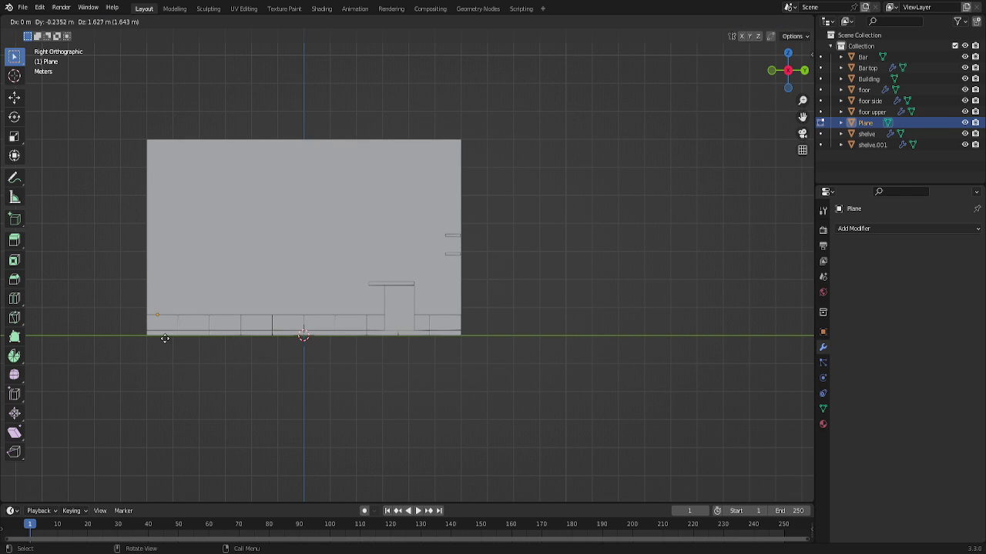
key(Escape)
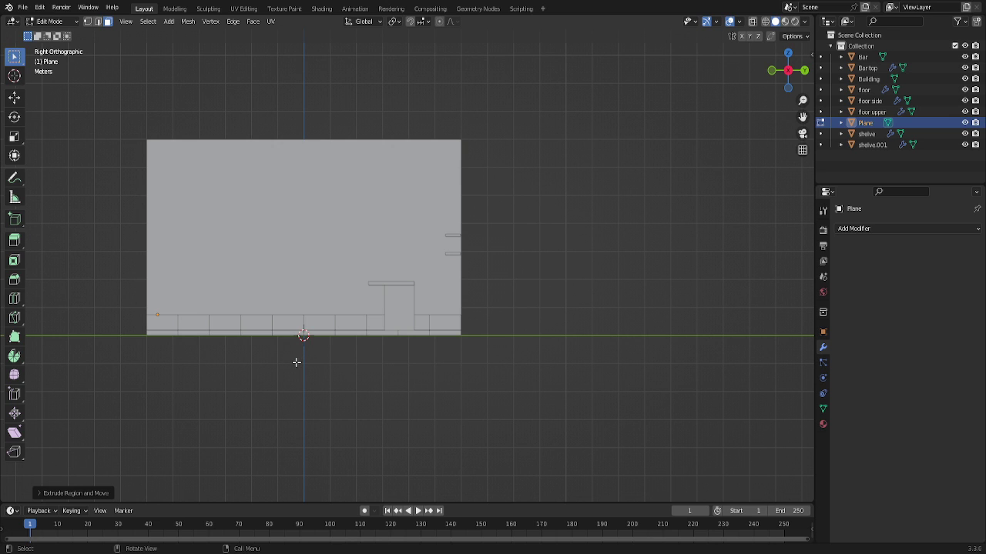
key(ctrl+z)
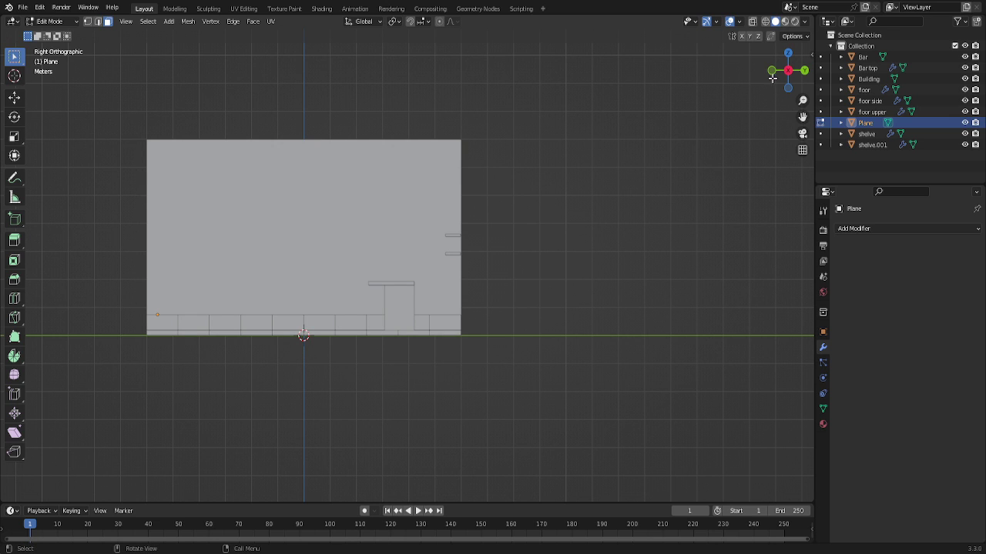
drag(772, 78, 716, 88)
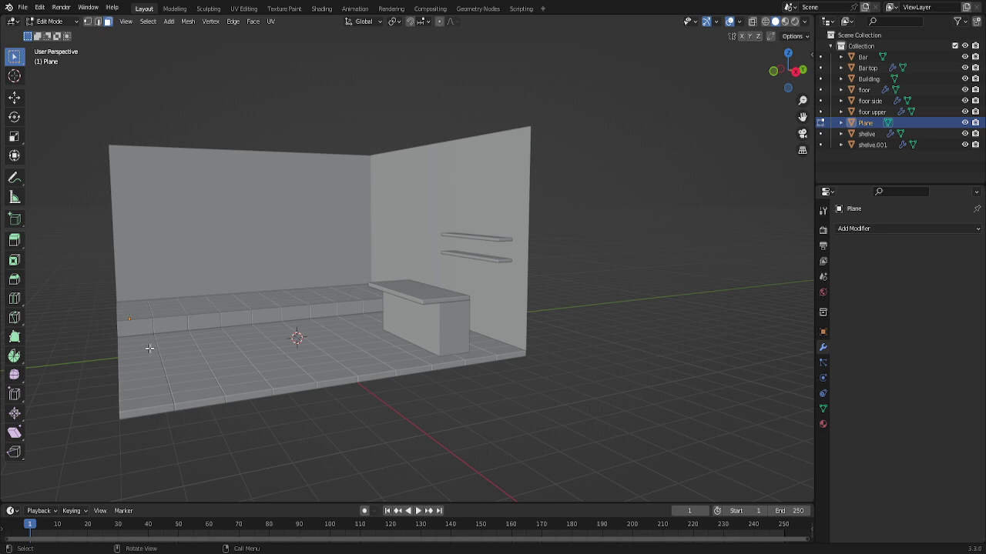
Extrude a new vertex and set the extrusion's X offset to 0.66 m.
key(g)
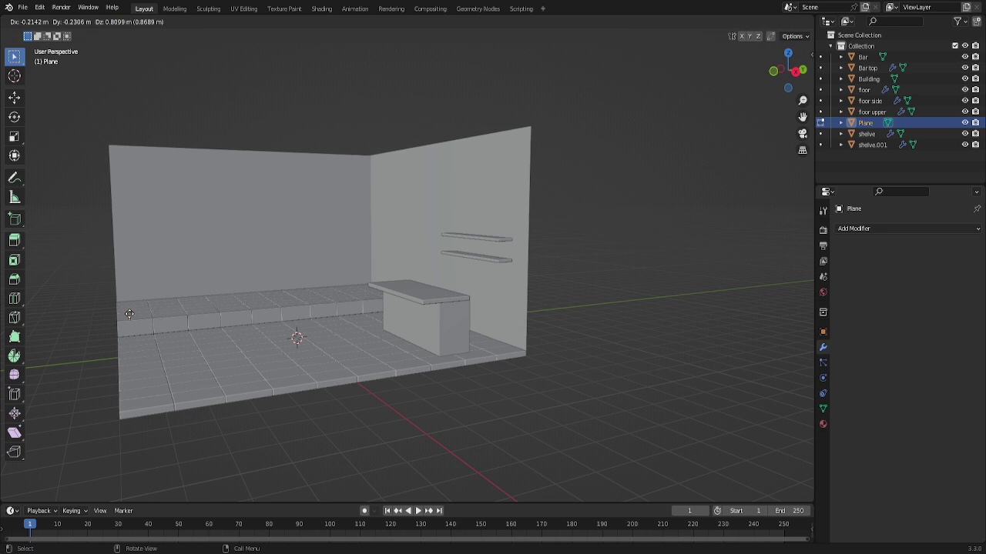
click(106, 283)
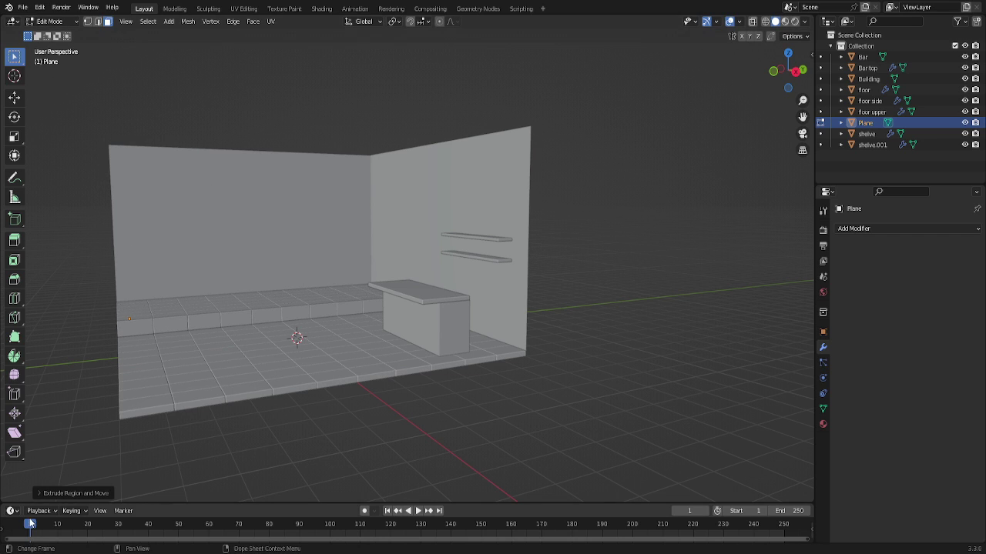
click(40, 492)
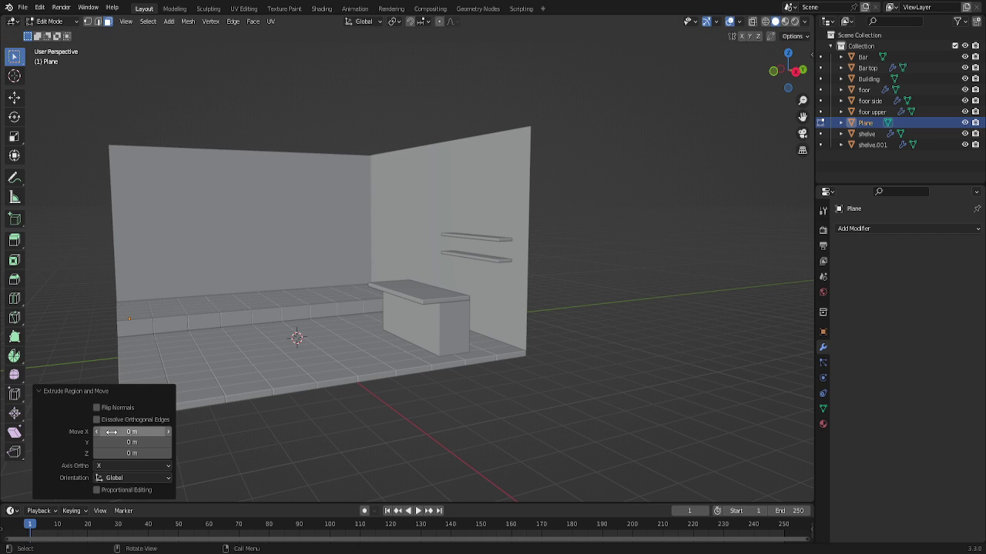
mouse_move(100, 432)
mouse_down()
mouse_move(135, 431)
mouse_move(95, 434)
mouse_up()
text(.66)
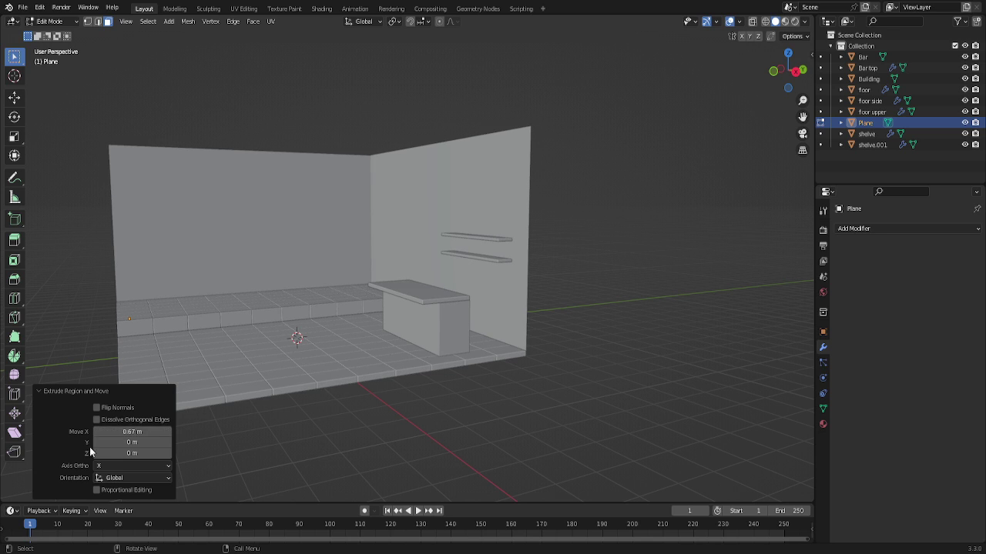
click(38, 390)
click(39, 493)
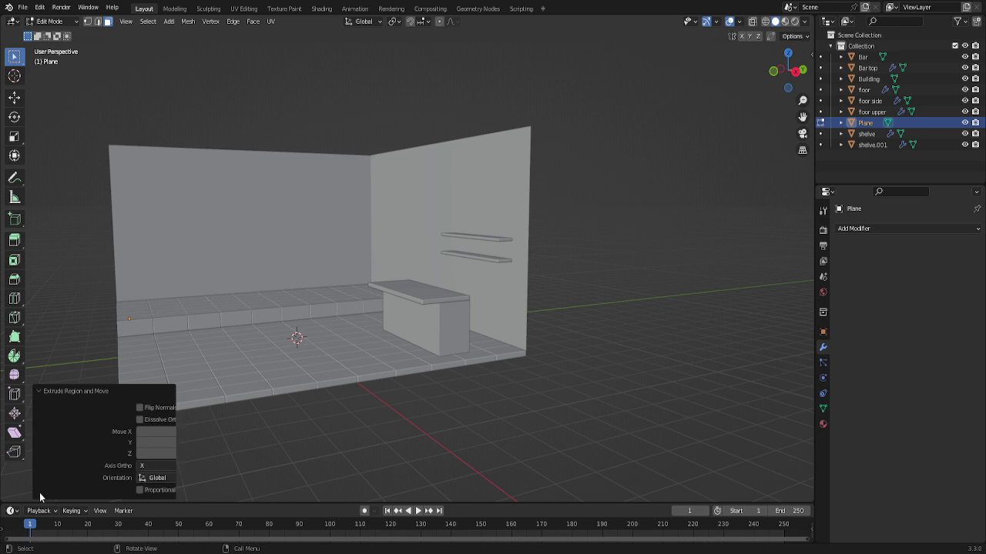
Delete the Plane object via the Outliner and make Collection active.
click(39, 390)
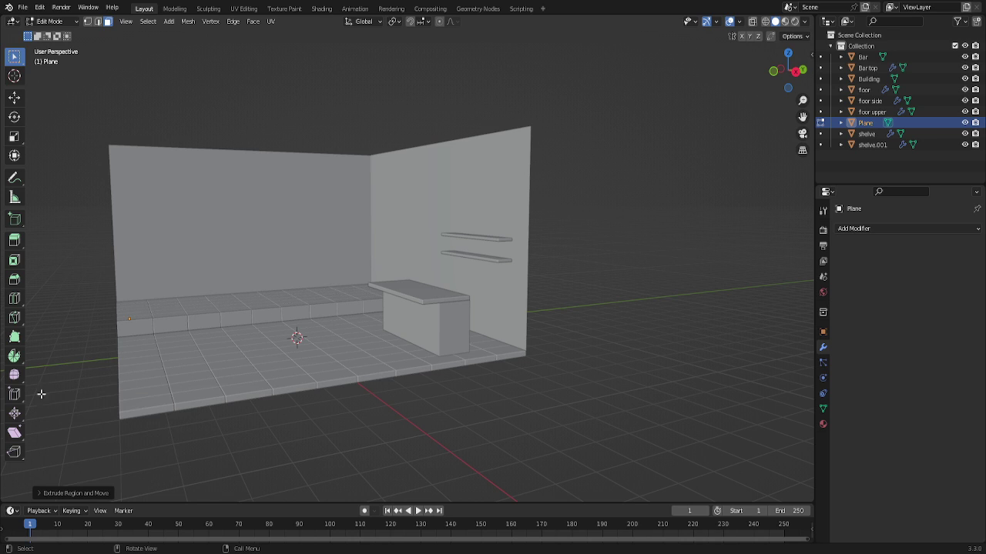
right_click(865, 123)
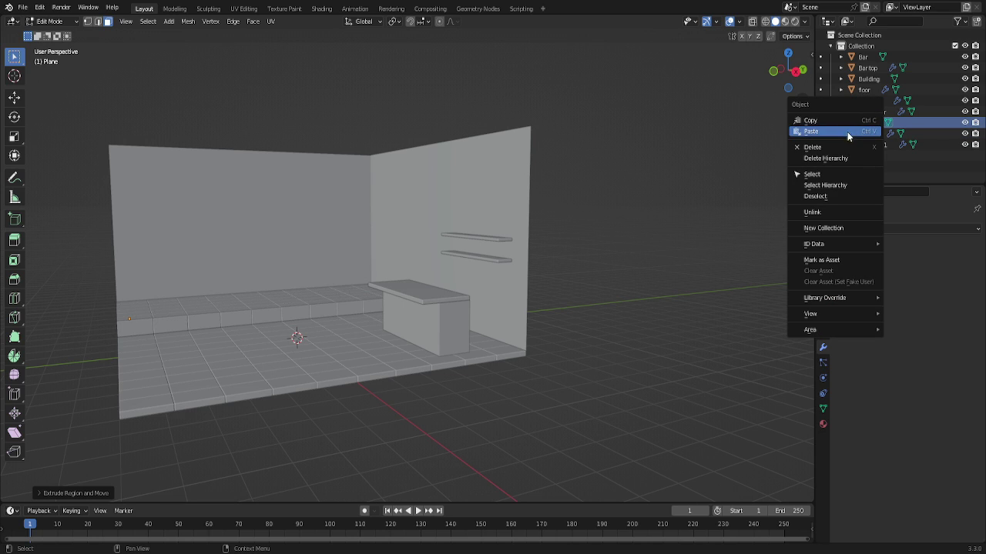
click(828, 148)
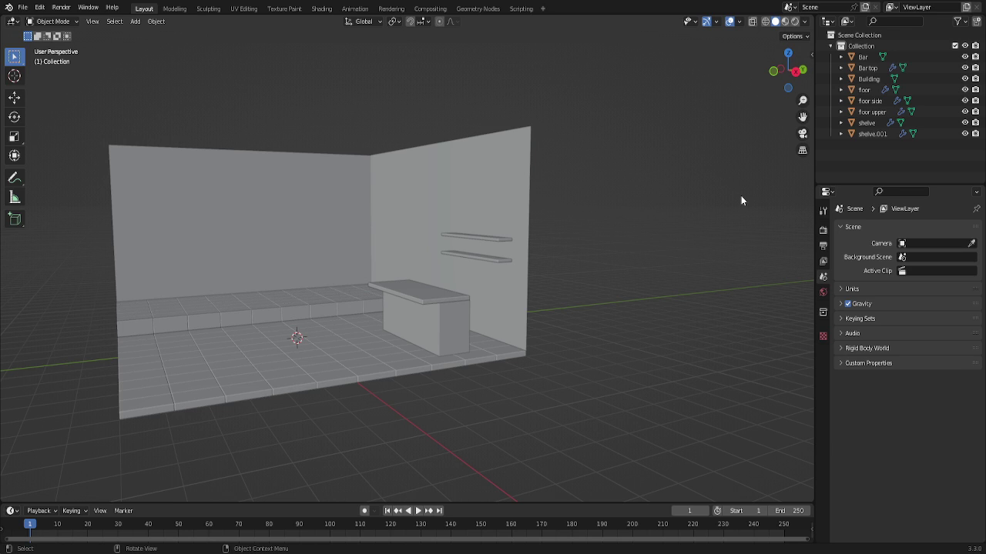
click(859, 46)
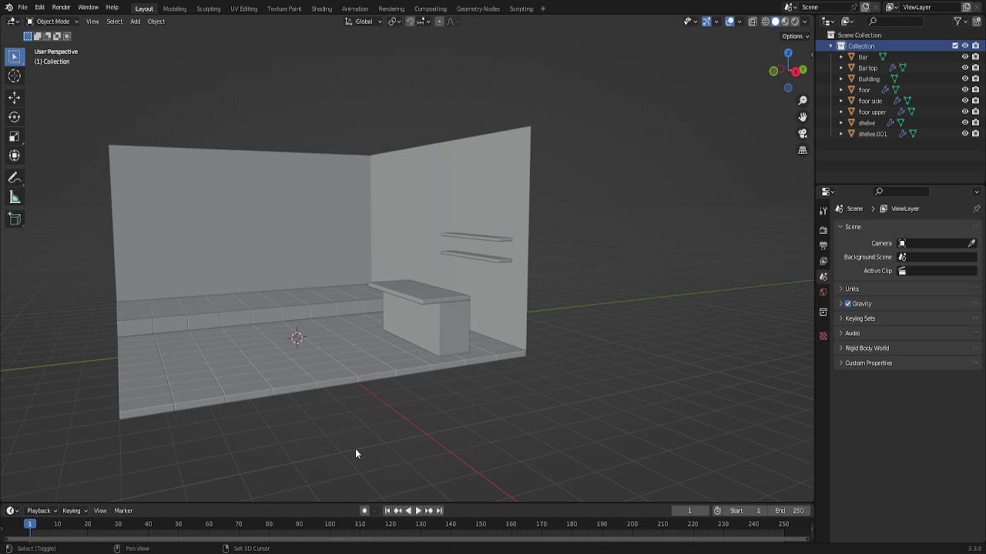
Add a new plane, lift it above the raised step near the back wall, and enter Edit Mode.
key(shift+a)
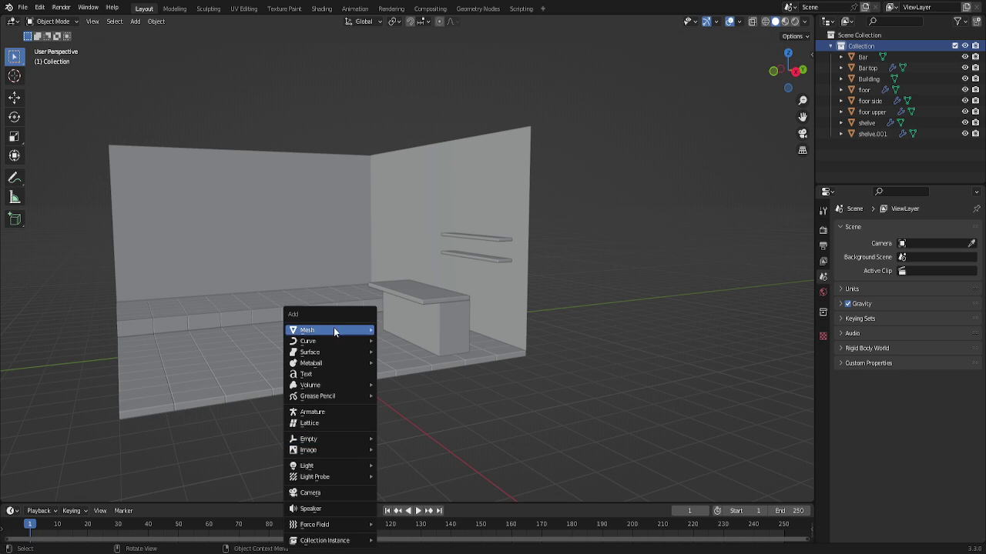
click(405, 331)
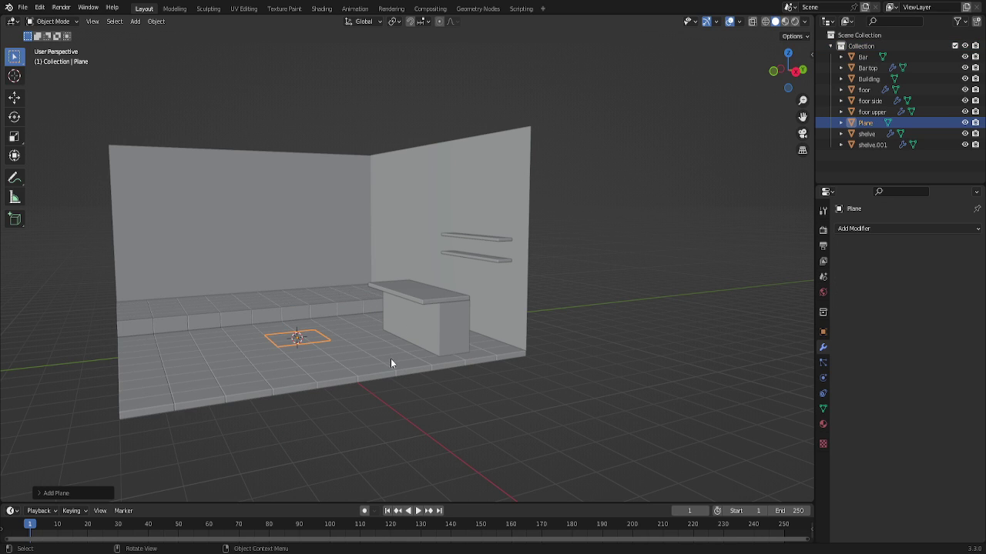
key(g)
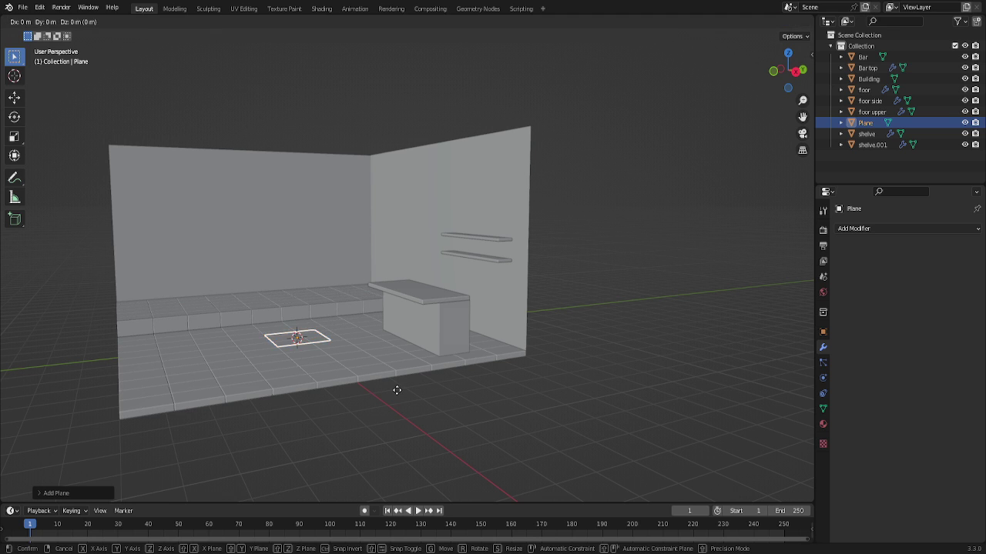
click(399, 319)
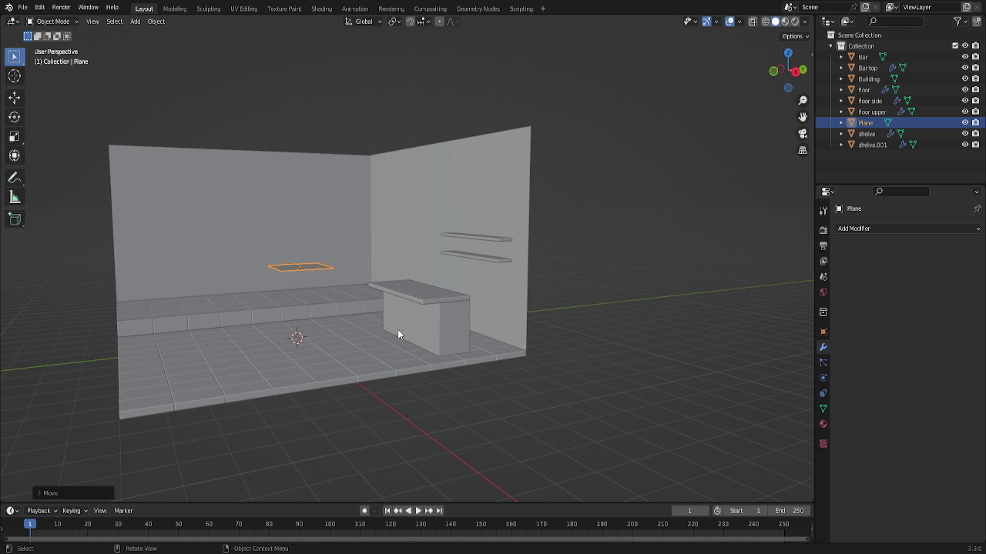
drag(787, 71, 766, 116)
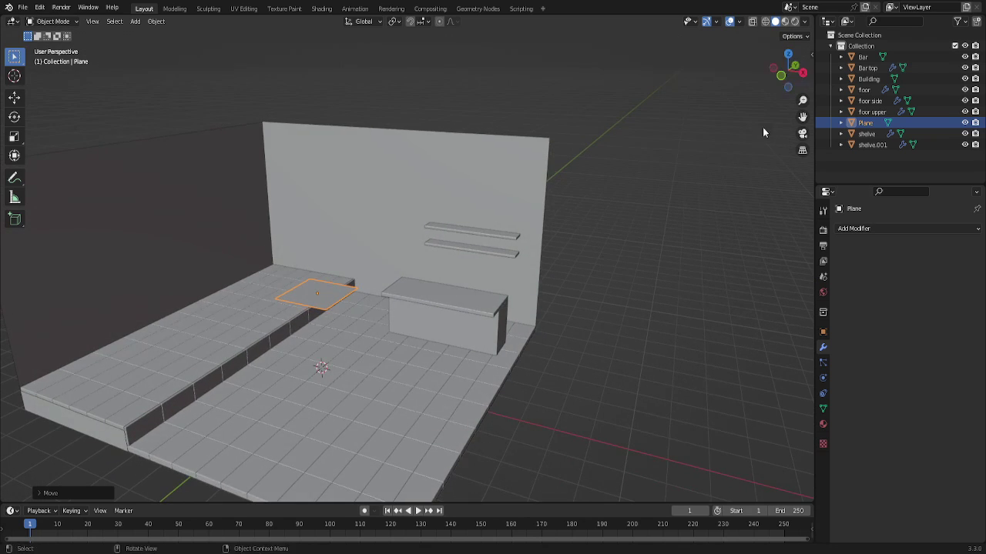
key(Tab)
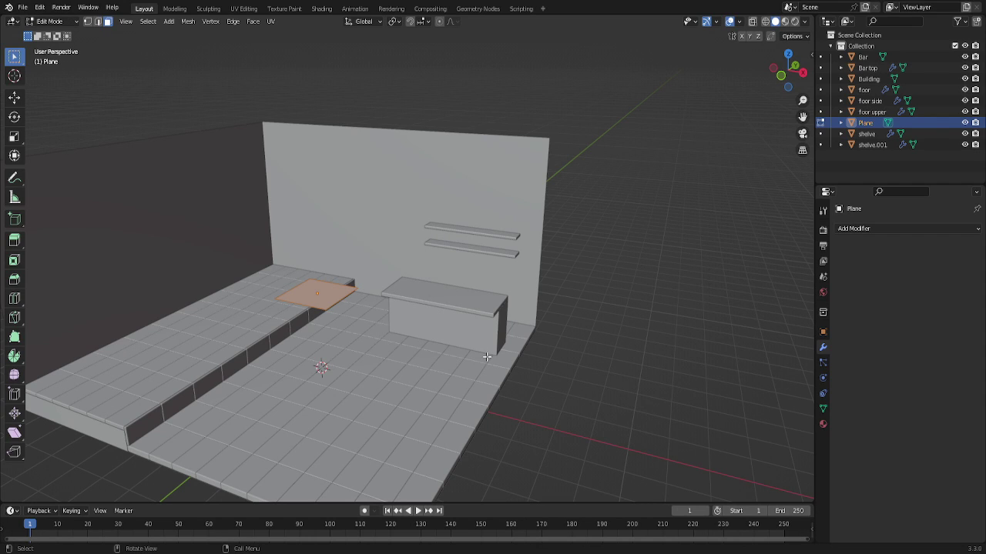
Merge the plane's four vertices into a single vertex at its centre.
key(m)
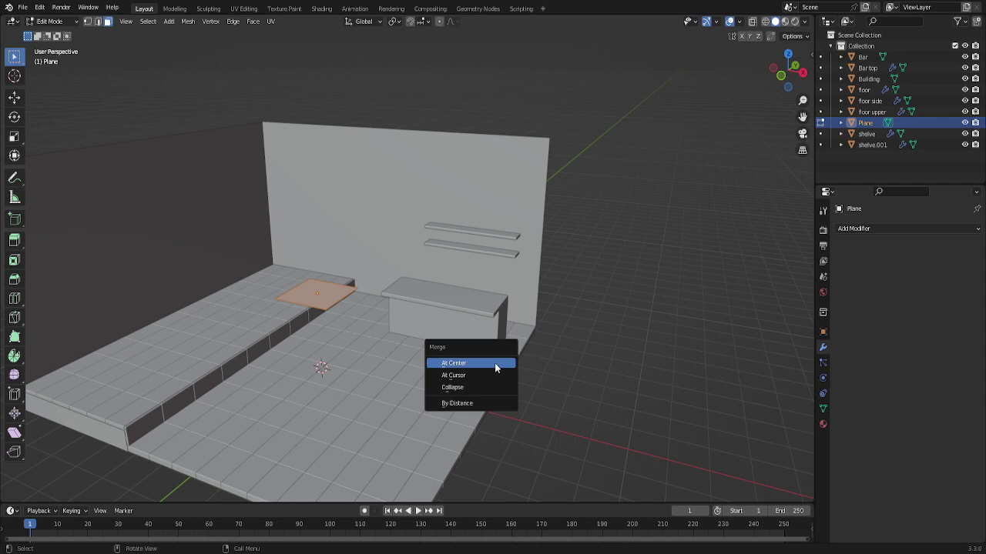
click(497, 363)
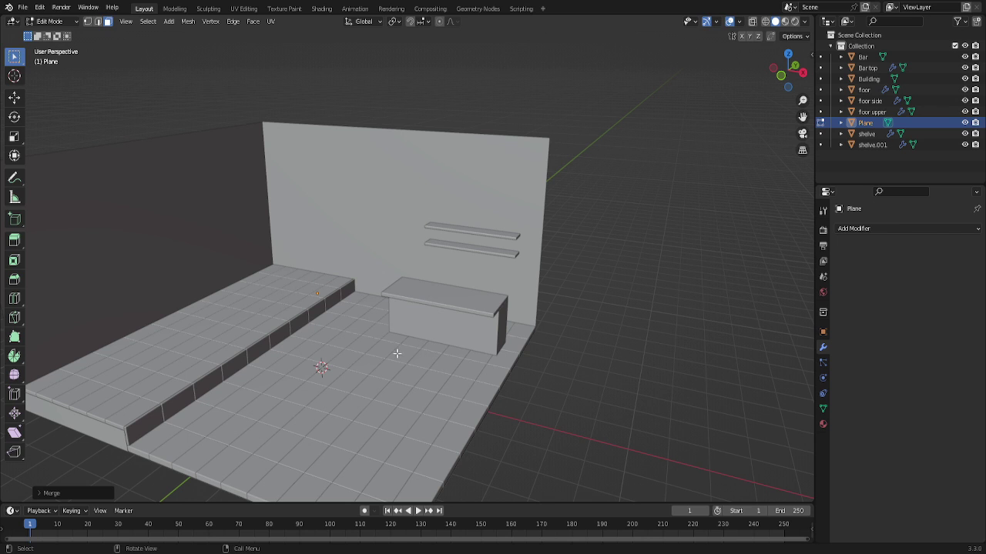
scroll(346, 368, up, 2)
scroll(332, 371, up, 2)
scroll(323, 373, down, 1)
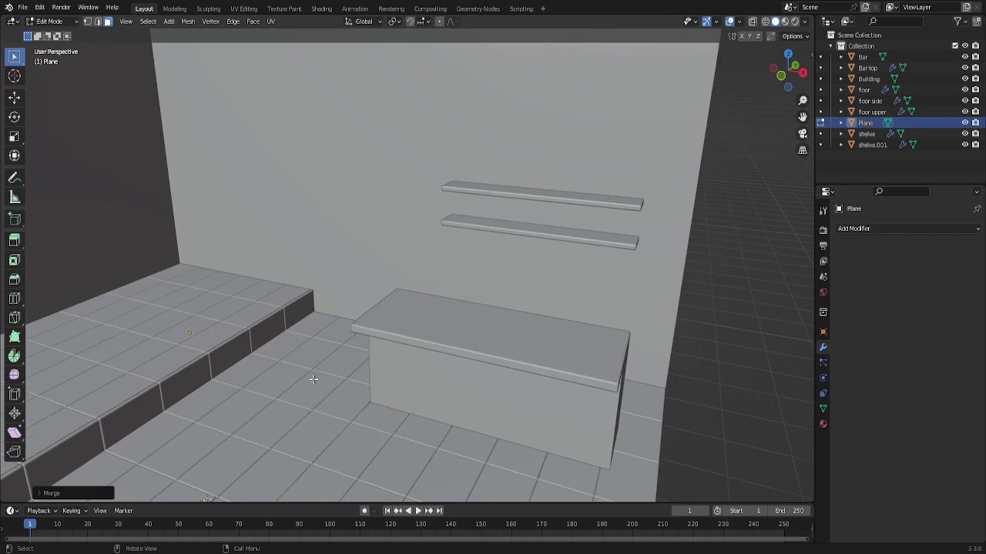
scroll(314, 377, down, 1)
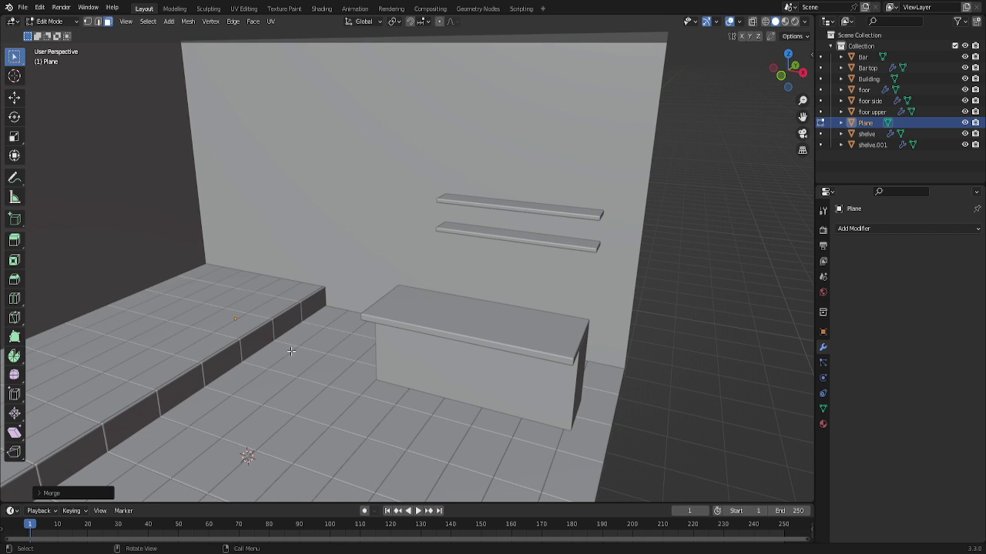
Select the merged vertex and extrude a new vertex from it, viewed facing the back wall.
drag(218, 301, 262, 341)
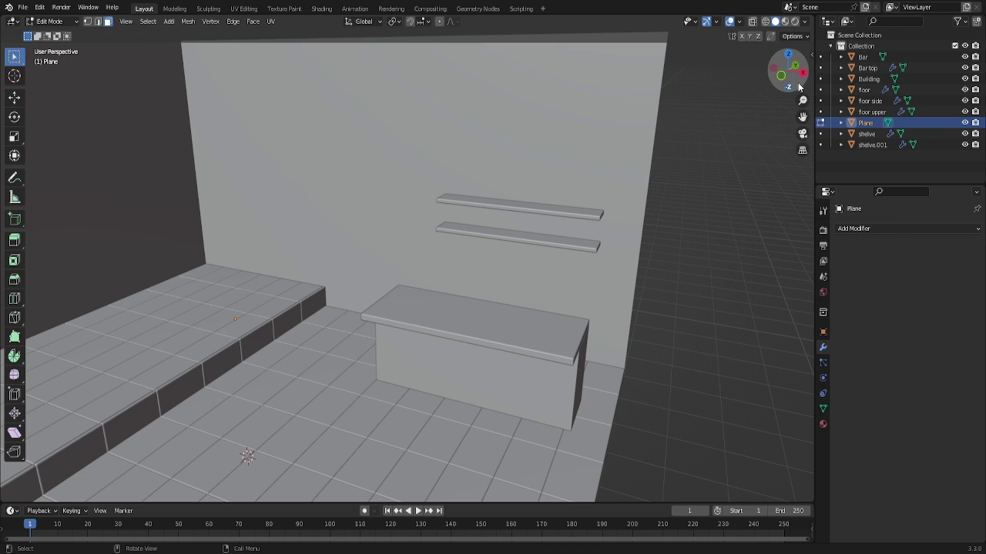
drag(788, 71, 285, 342)
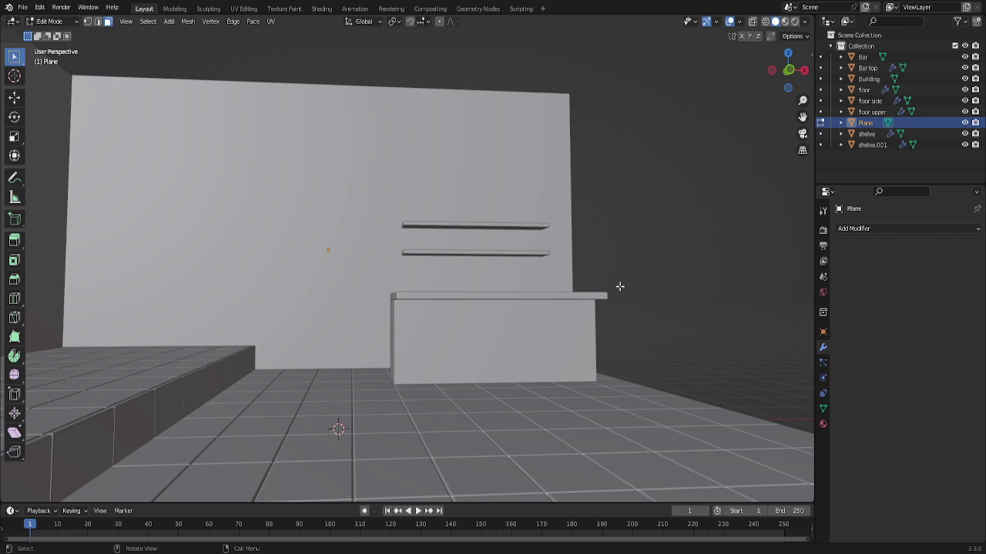
key(g)
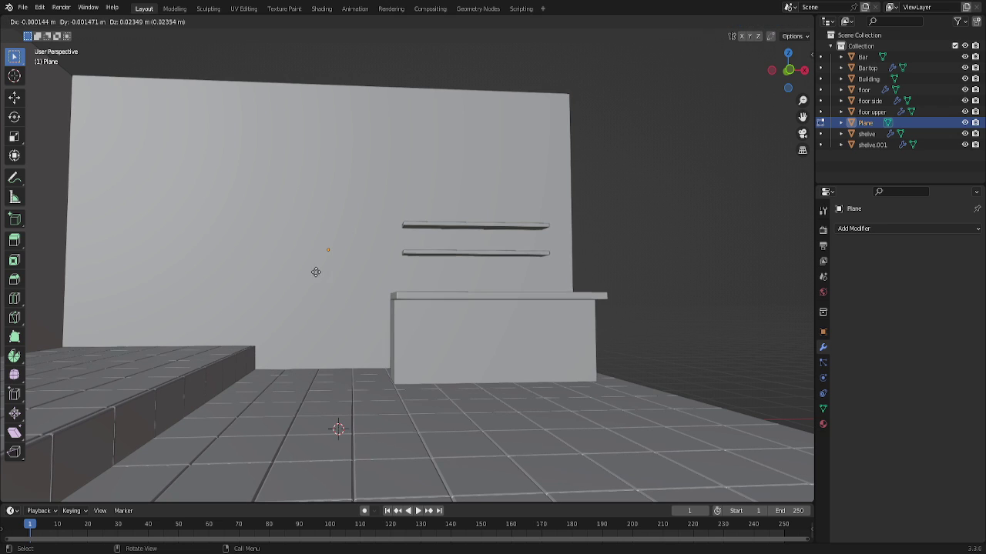
click(667, 231)
scroll(627, 268, down, 3)
scroll(573, 303, down, 2)
key(g)
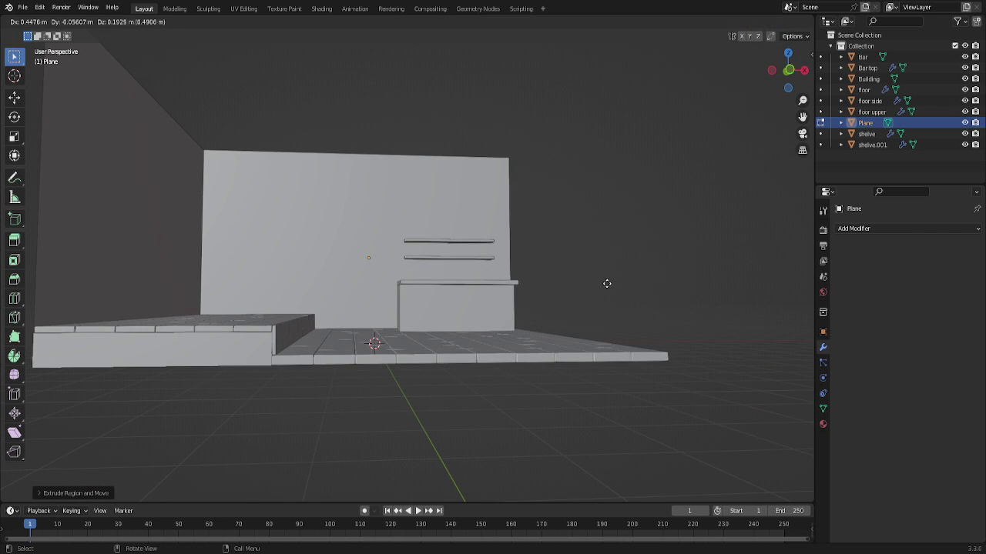
right_click(718, 282)
Orbit around the room to inspect the vertex above the raised step.
drag(787, 70, 754, 116)
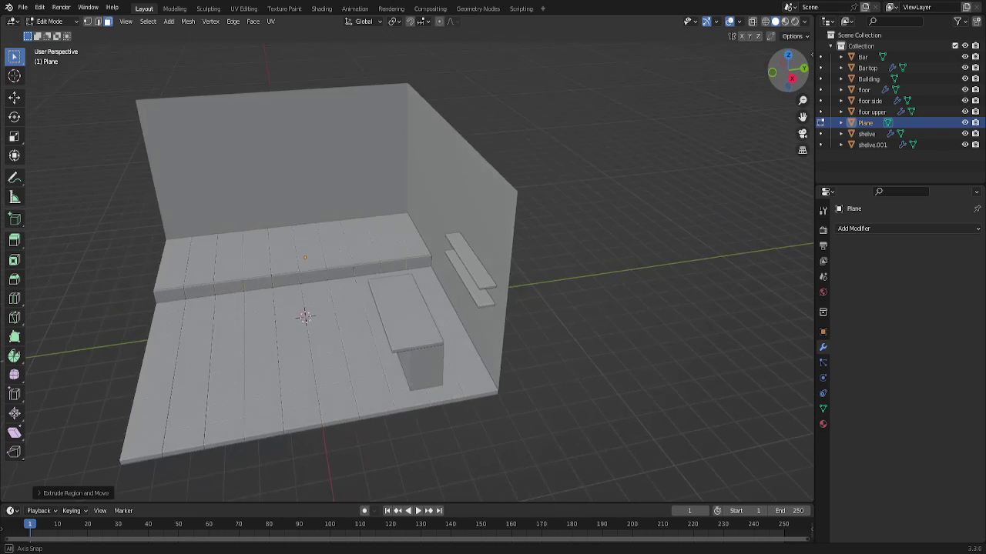
mouse_move(788, 69)
mouse_down()
mouse_move(770, 65)
mouse_move(774, 73)
mouse_up()
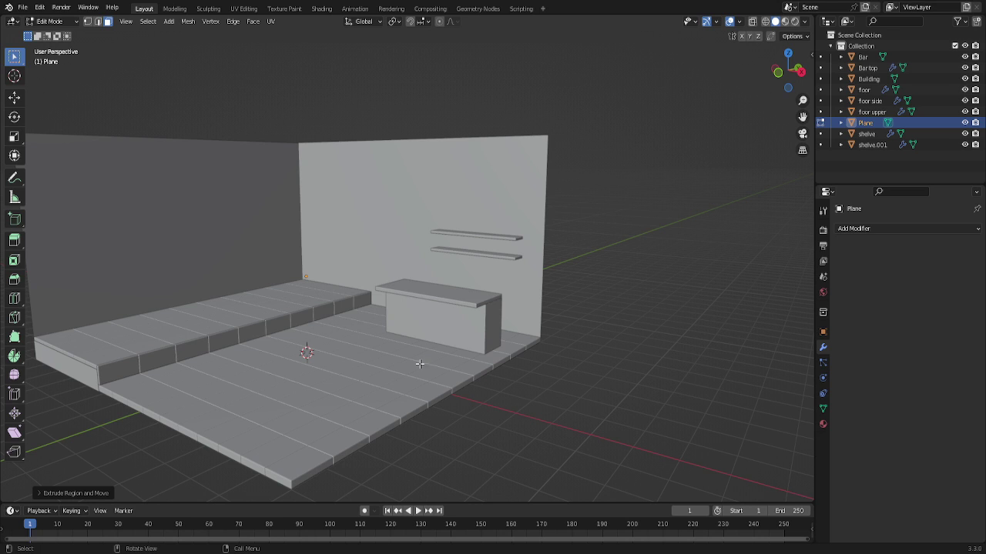
drag(782, 65, 779, 70)
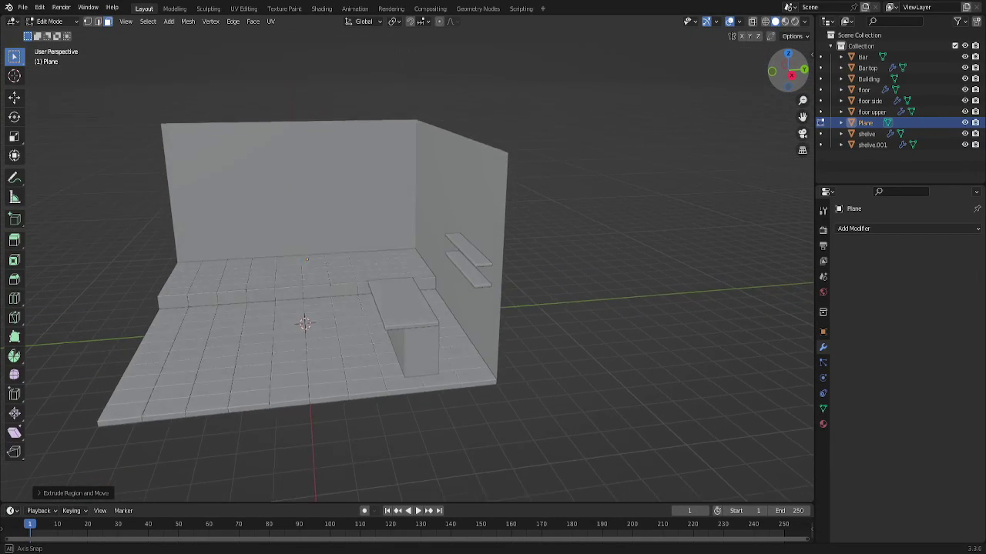
drag(779, 71, 650, 177)
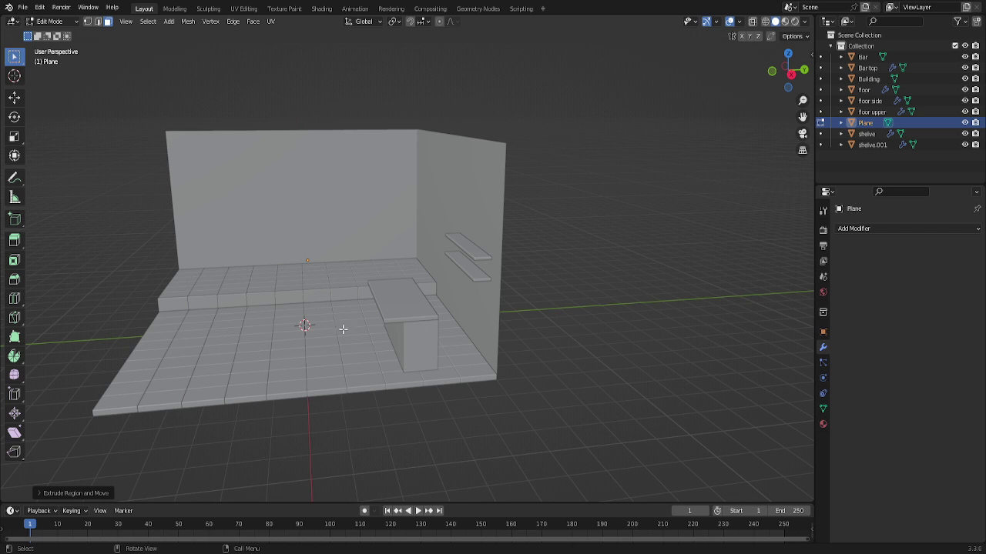
Return to Object Mode and select only the Plane, leaving the walls and floor deselected.
key(Tab)
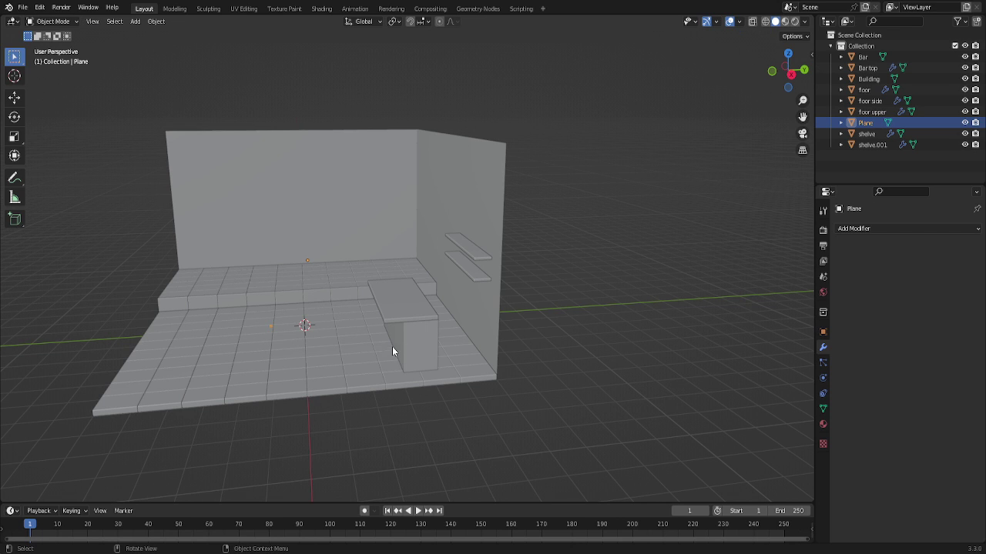
scroll(322, 372, up, 2)
scroll(321, 373, up, 2)
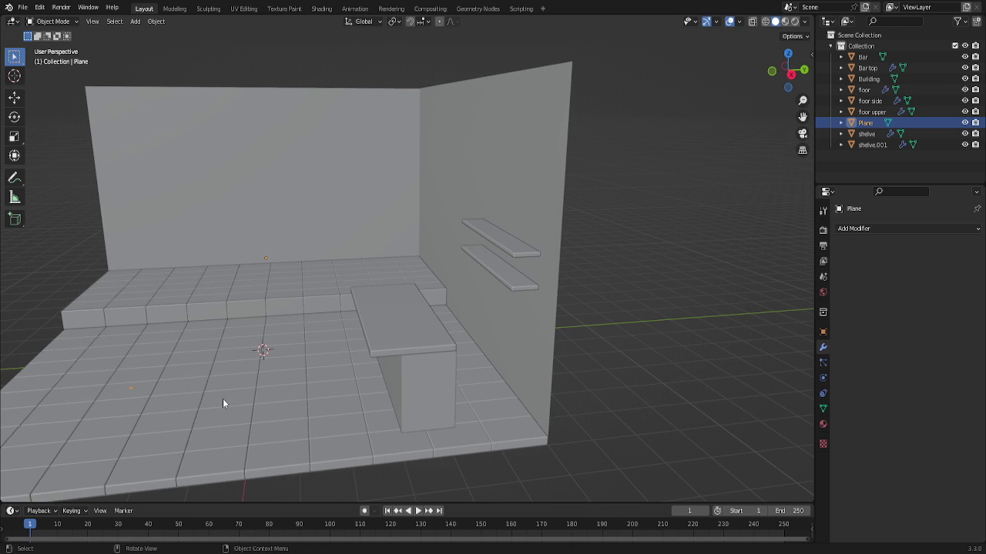
drag(115, 363, 143, 406)
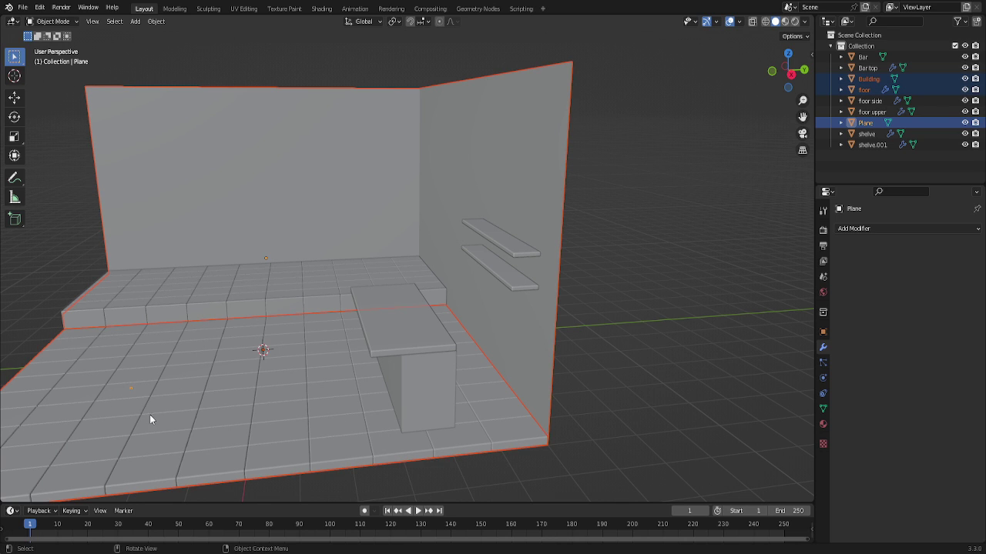
shift+click(125, 394)
shift+click(147, 407)
click(657, 406)
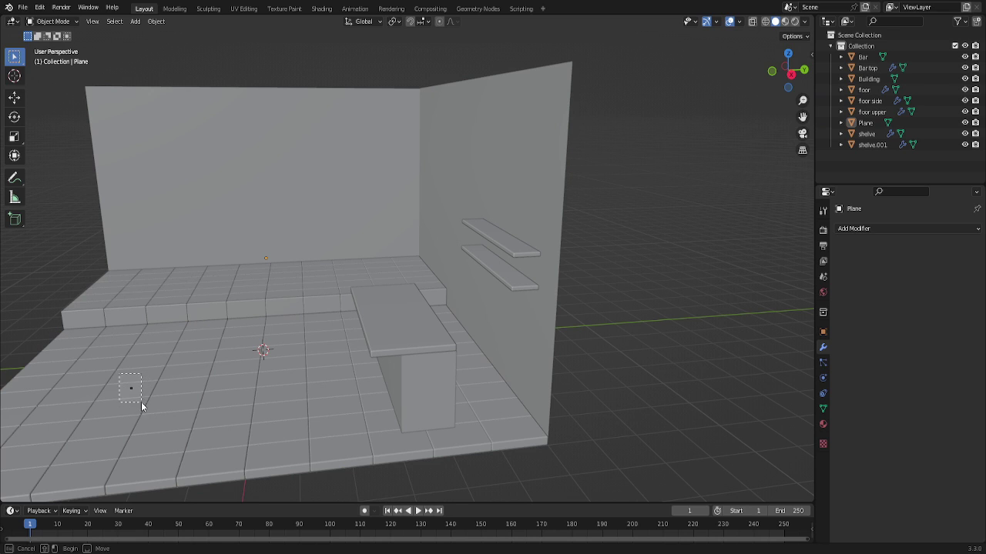
drag(119, 373, 140, 401)
click(719, 354)
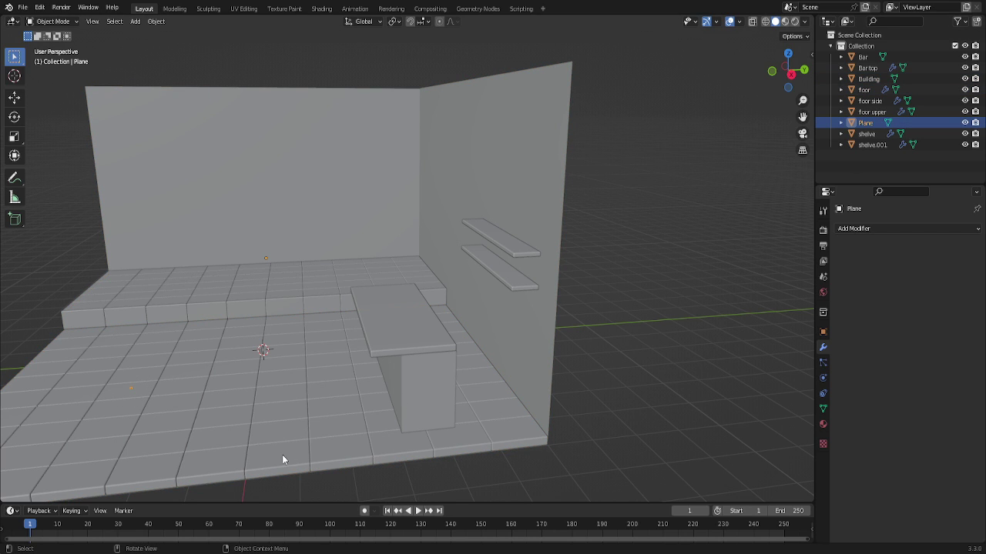
Move the Plane, then delete it through the Outliner.
key(g)
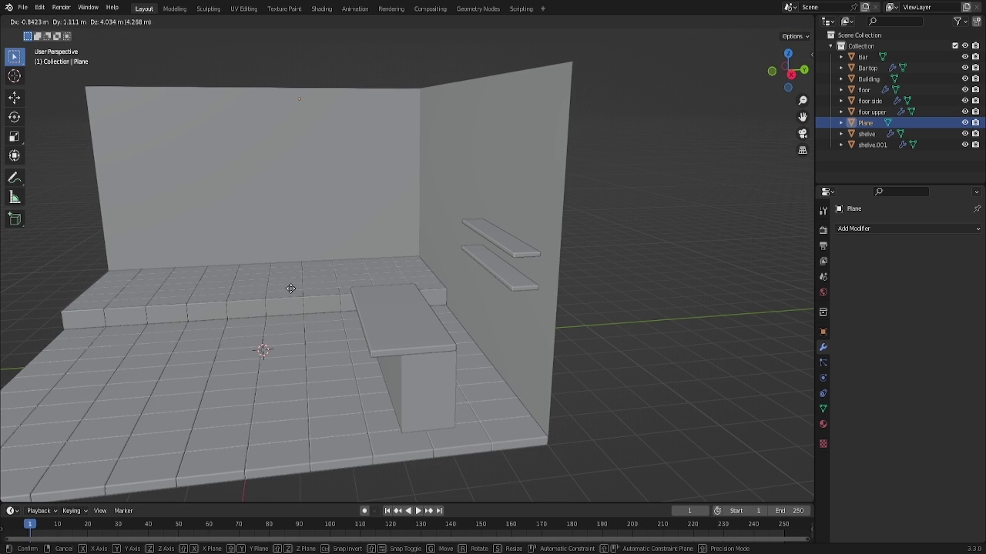
click(296, 383)
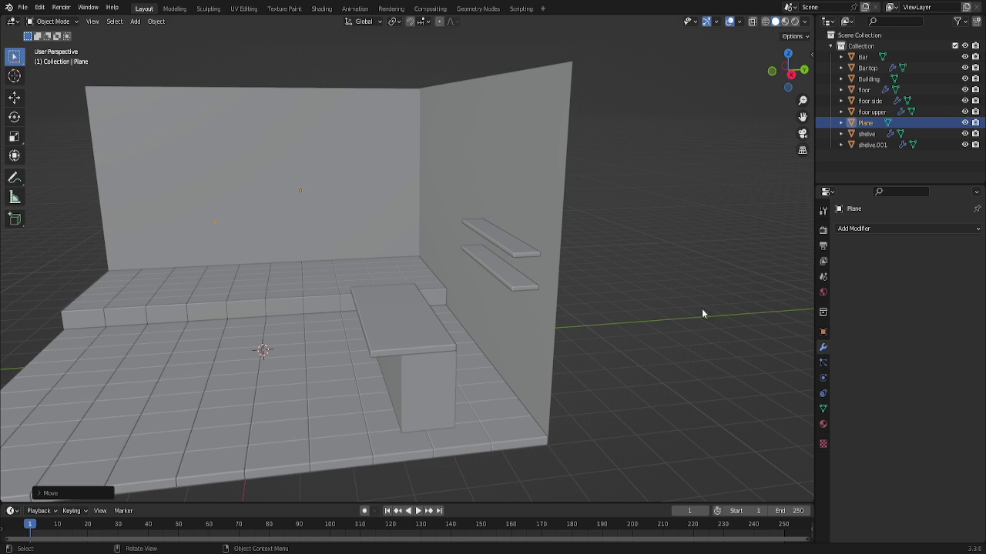
right_click(867, 122)
click(863, 124)
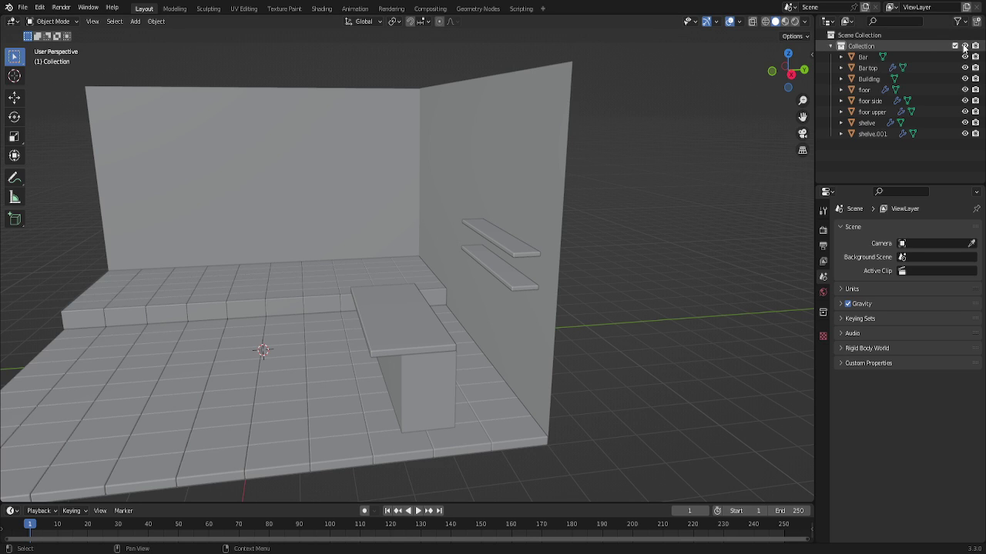
Add Collection 2 under Scene Collection, hide the room's Collection, and make Collection 2 active.
right_click(843, 39)
click(838, 35)
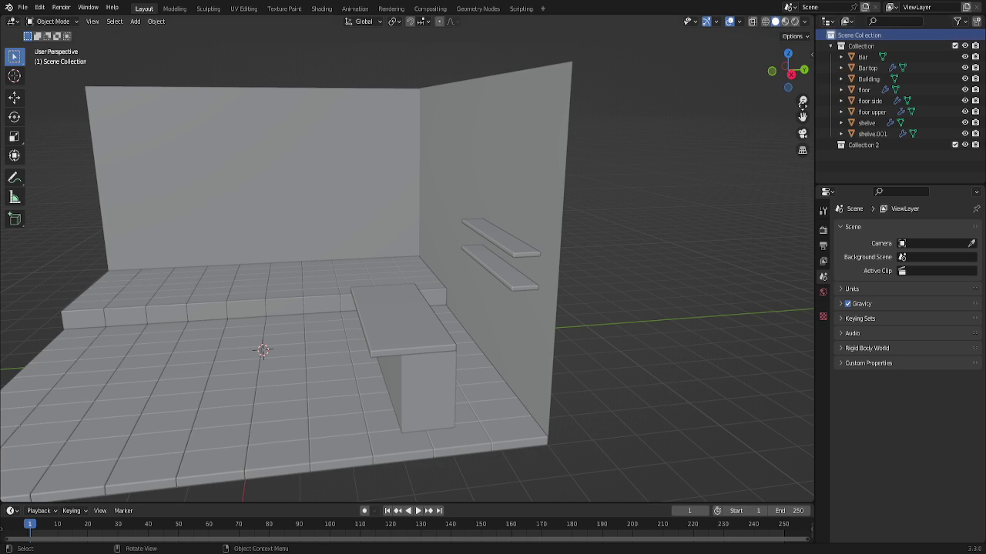
click(965, 46)
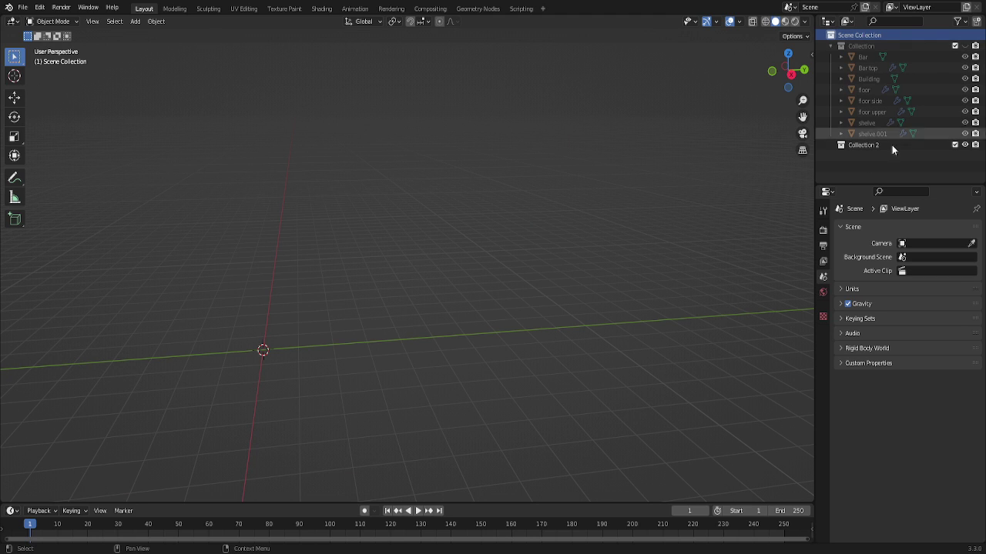
click(870, 144)
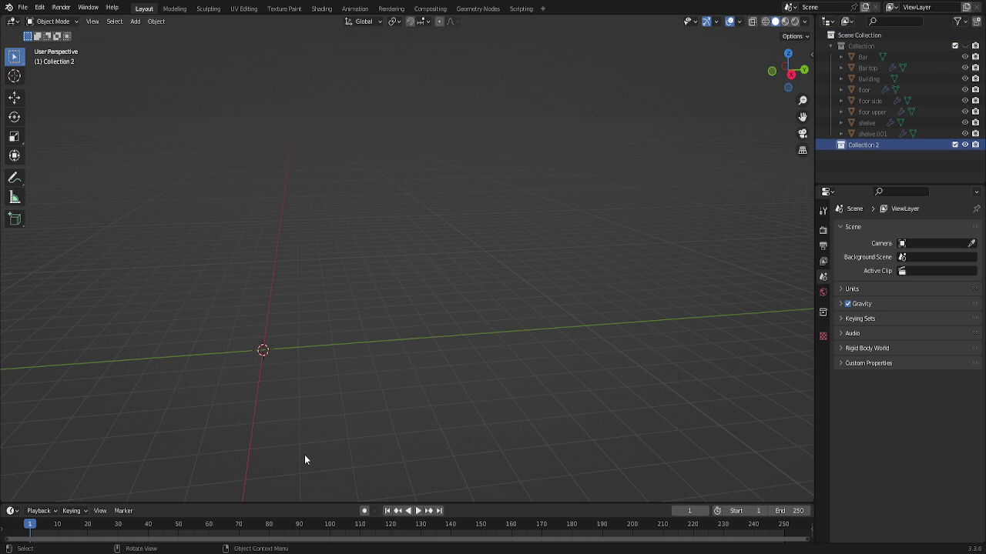
key(shift)
Add a plane mesh and enter Edit Mode with vertex selection.
key(shift+a)
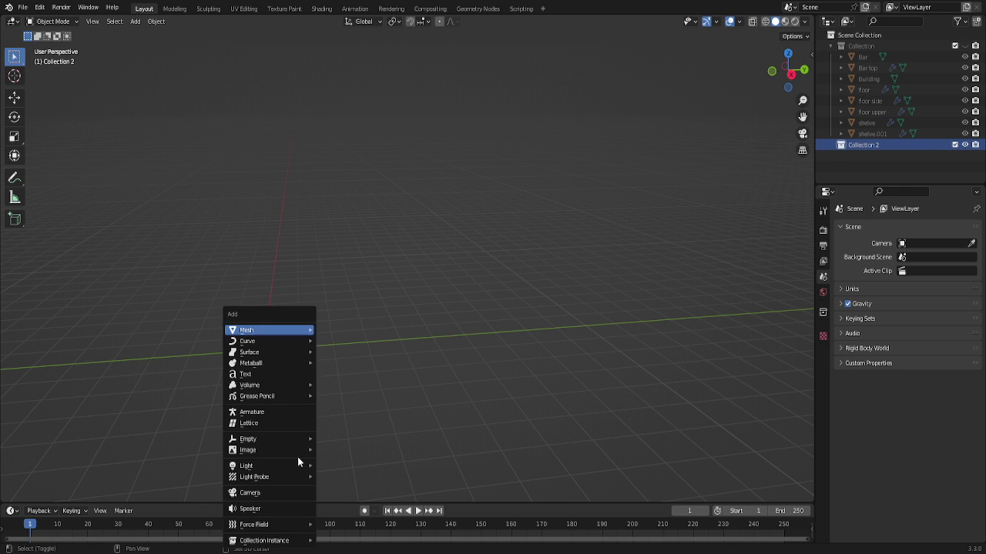
click(339, 330)
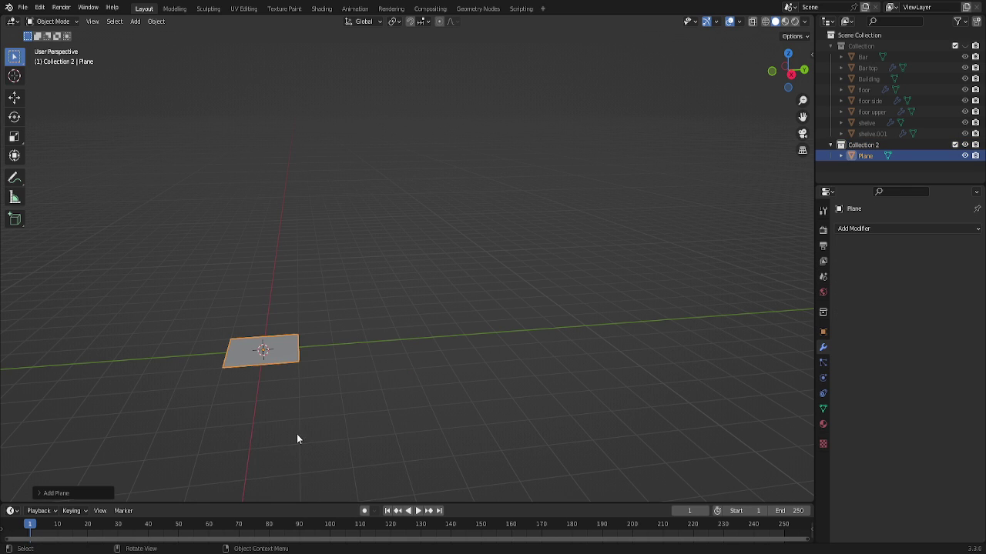
key(Tab)
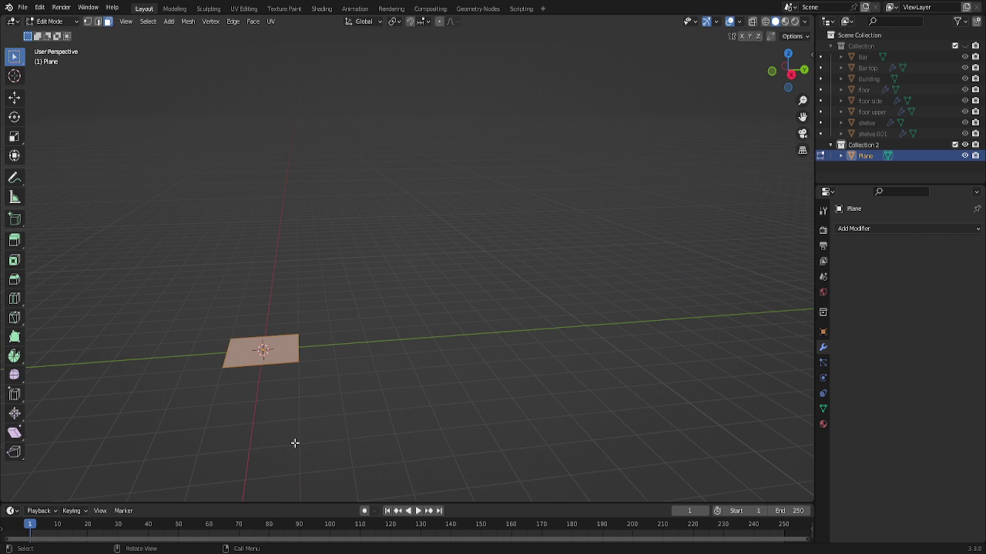
key(1)
Merge the plane's corners at the centre and extrude a short edge upward.
key(m)
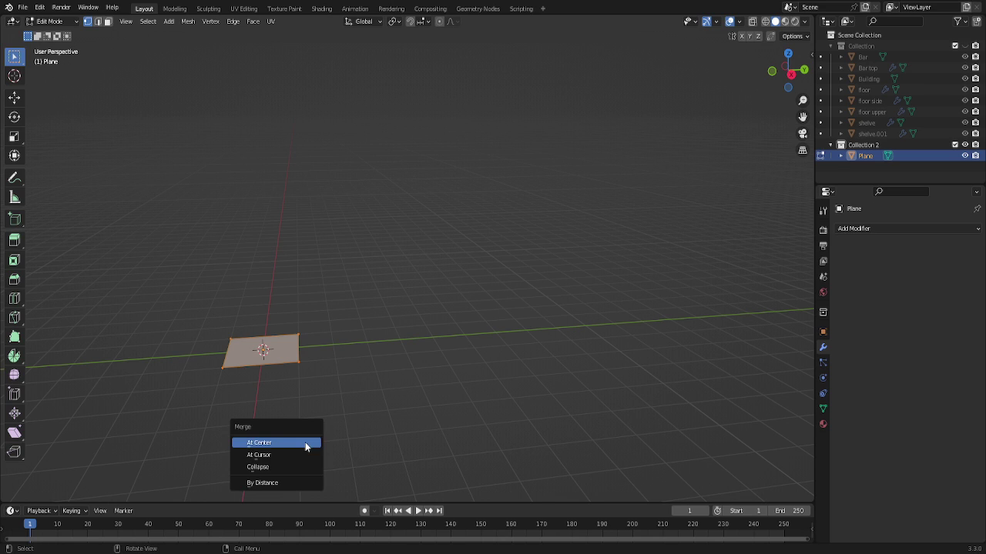
click(303, 445)
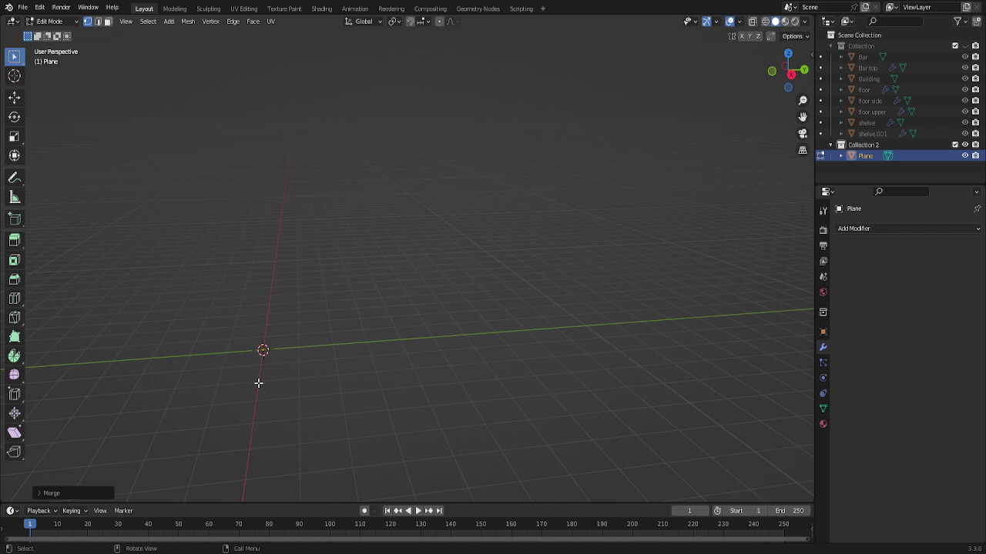
key(e)
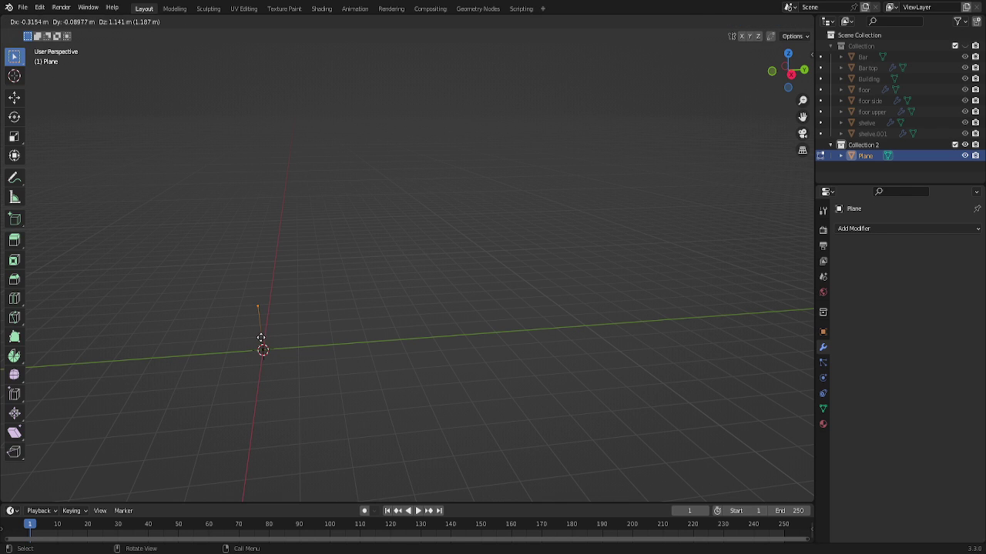
click(261, 338)
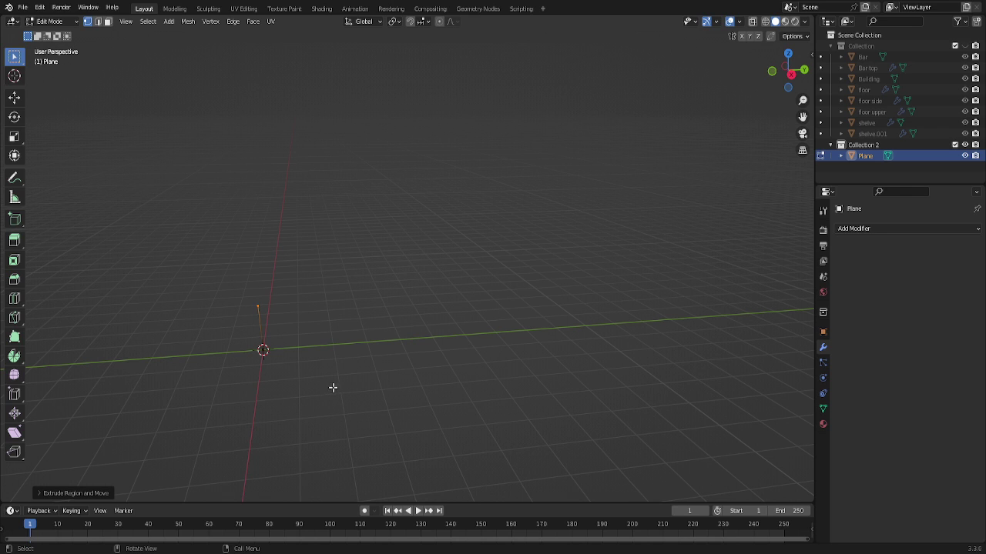
Delete the Plane object and Collection 2 from the Outliner.
right_click(862, 159)
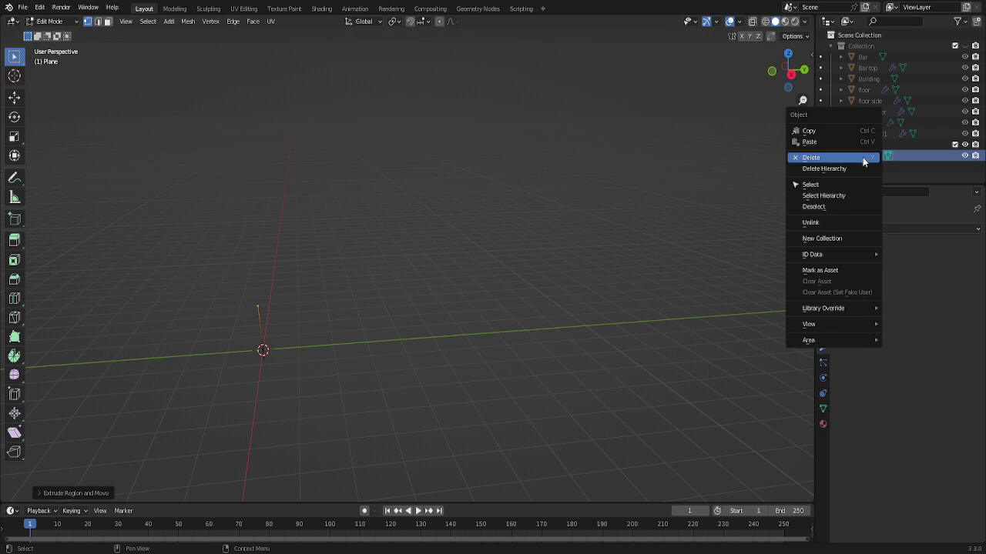
click(856, 159)
right_click(858, 147)
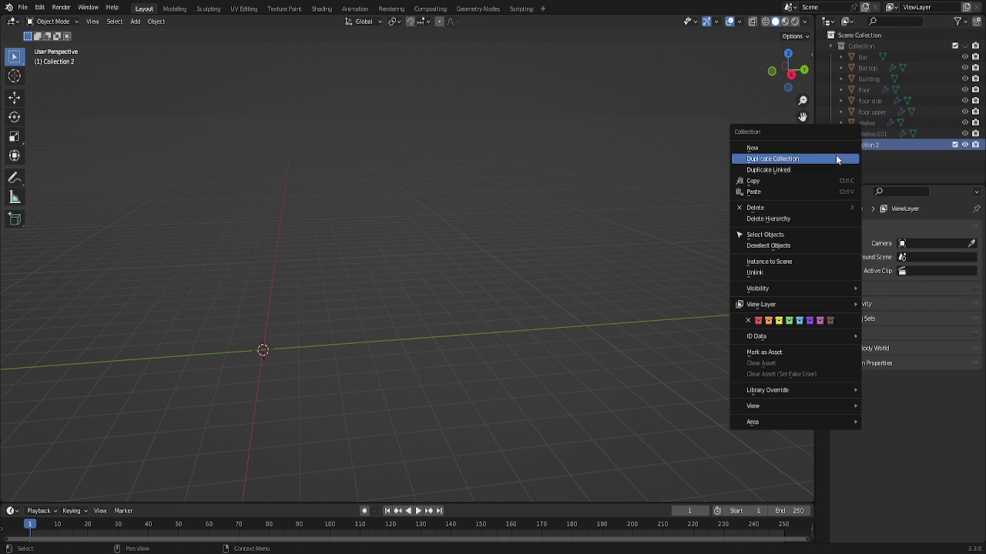
click(791, 205)
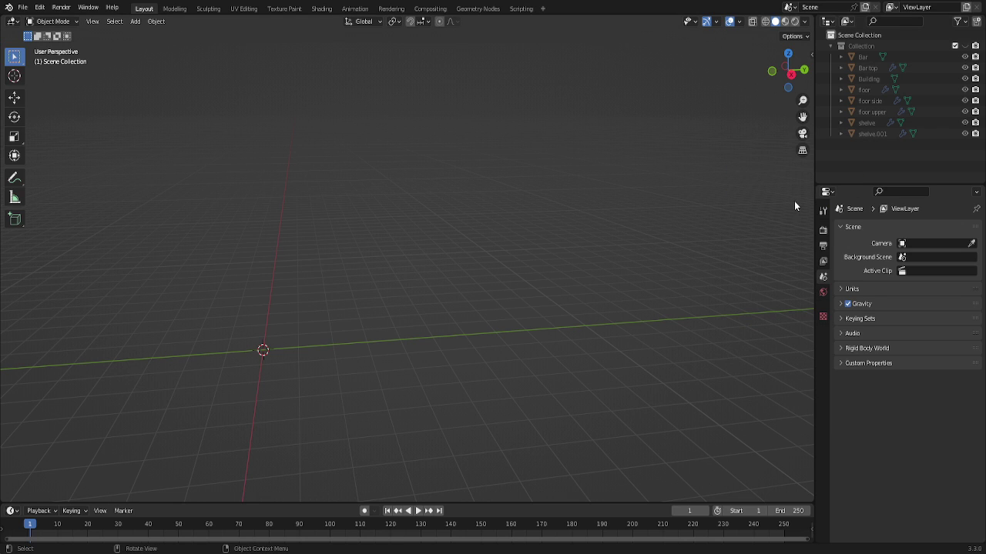
Unhide and select the room's Collection, then view the room from the top (numpad 7).
click(852, 46)
click(963, 47)
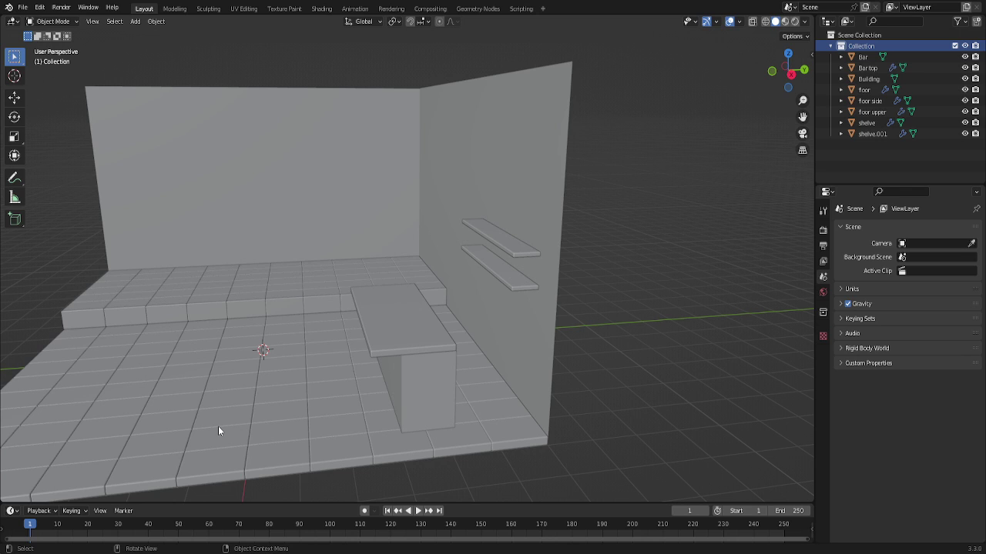
key(KP_7)
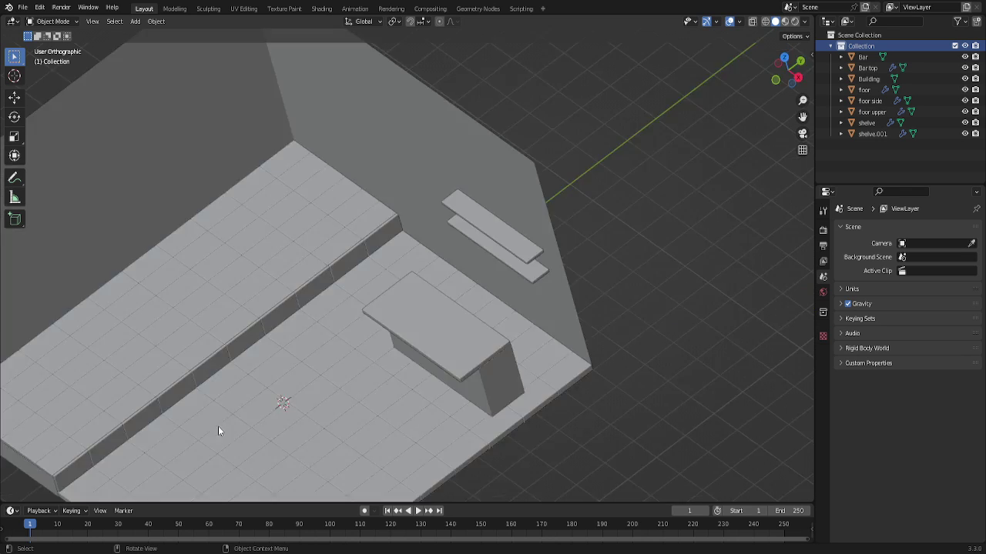
scroll(88, 452, down, 3)
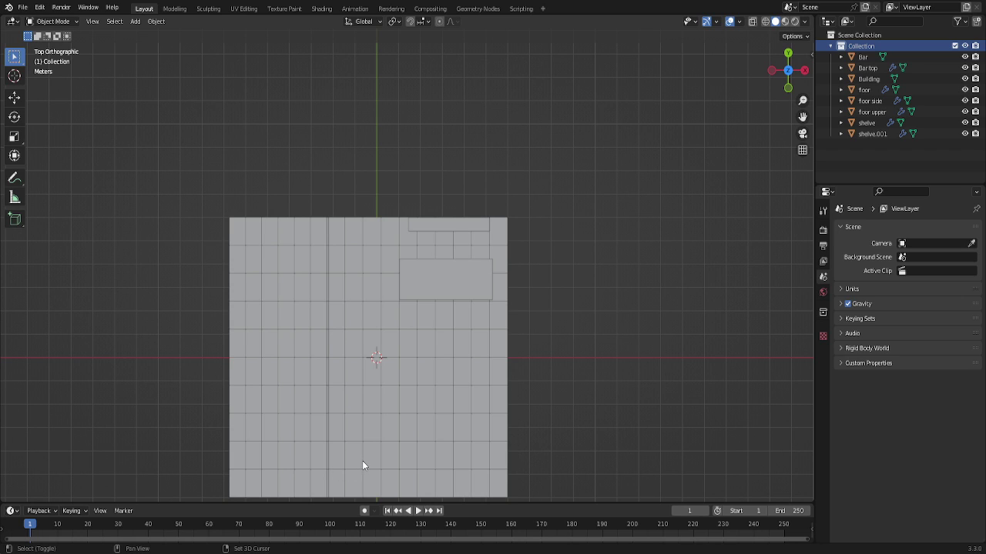
Add a new plane and move it to the front edge of the floor.
key(shift+a)
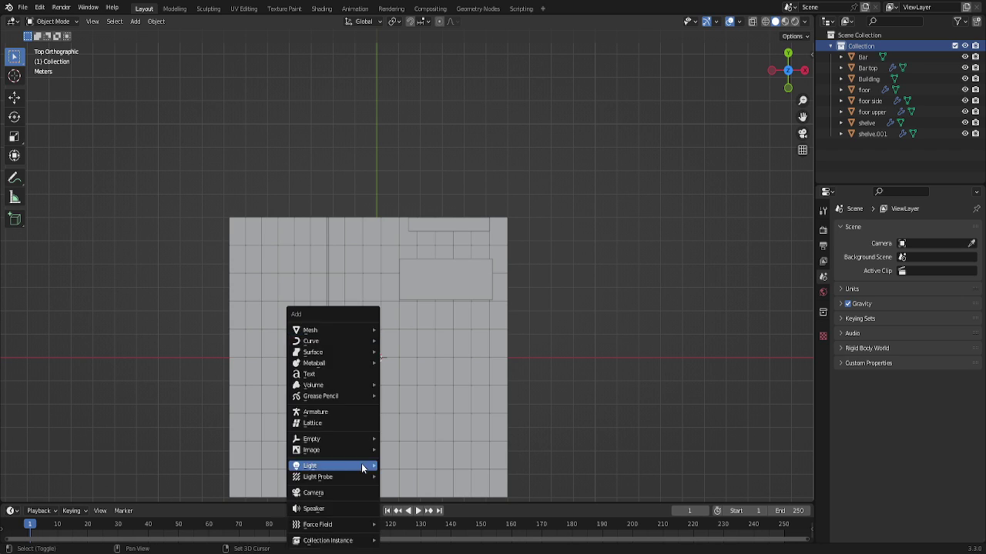
click(416, 328)
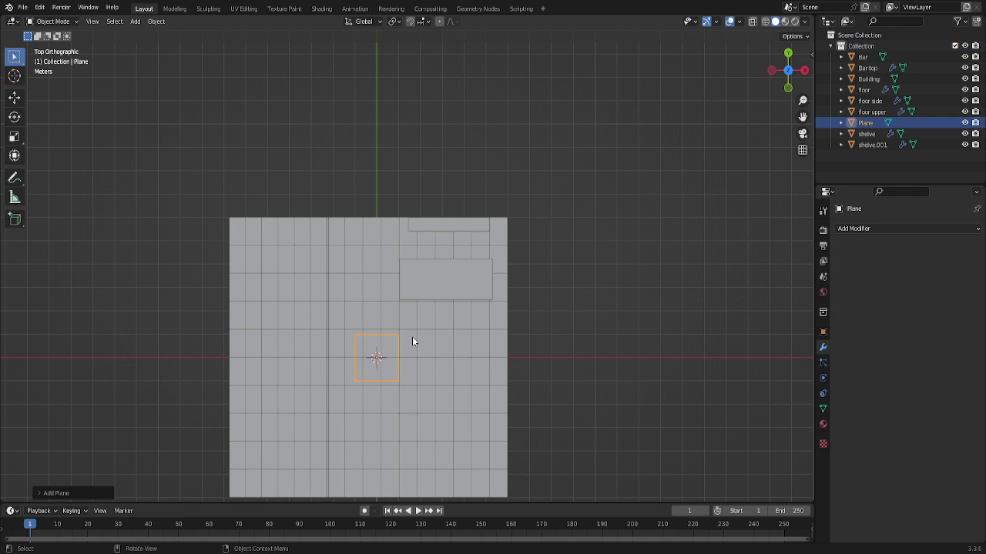
key(g)
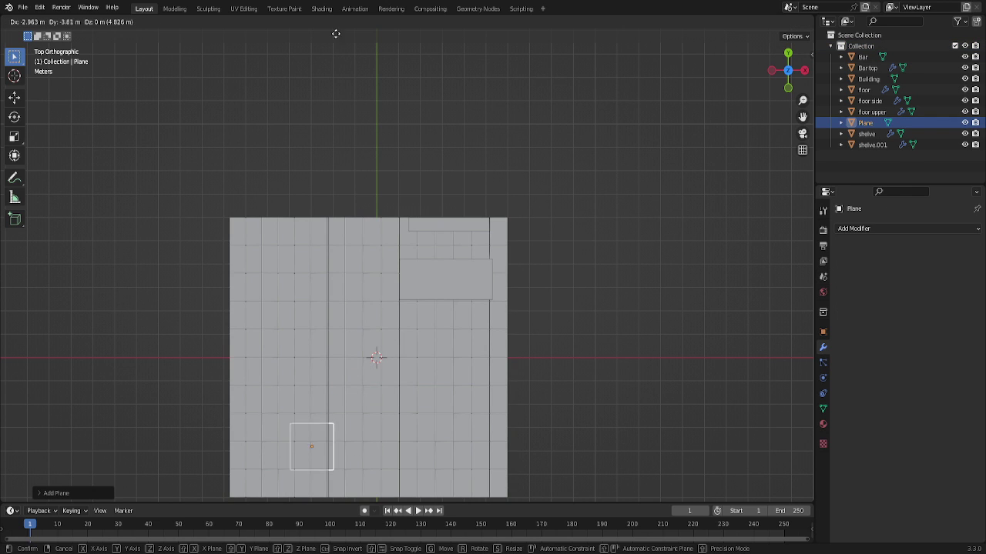
click(347, 70)
scroll(346, 90, down, 4)
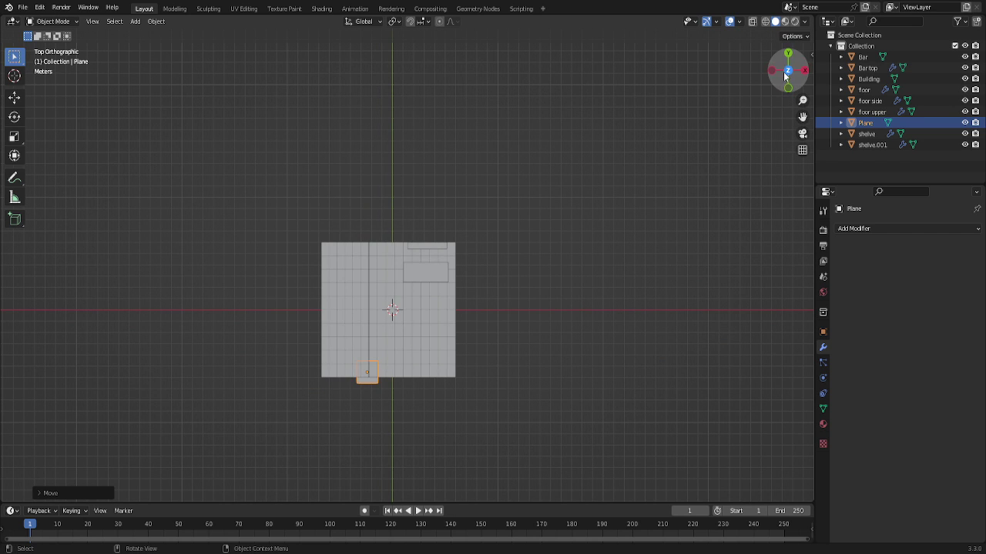
drag(788, 70, 426, 446)
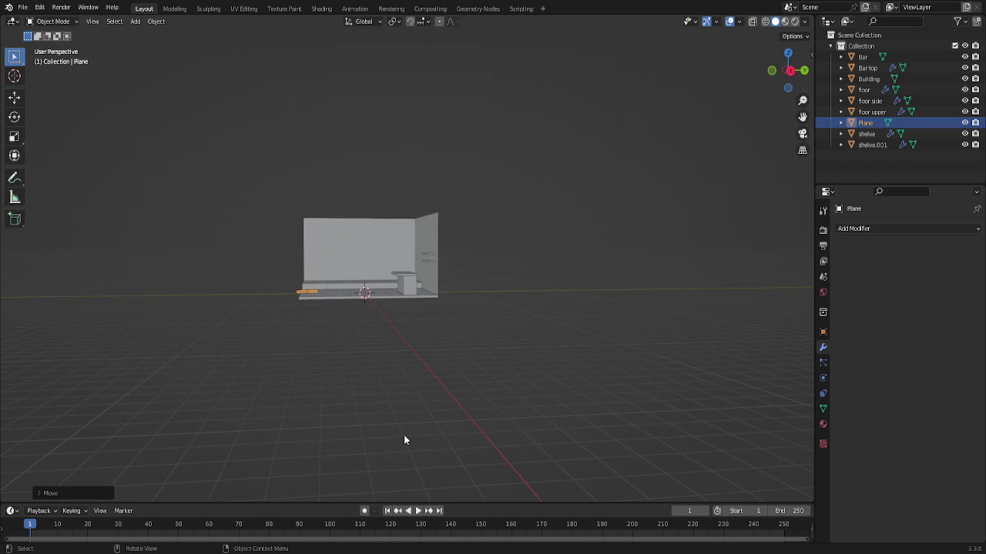
Raise the plane along Z by about 0.73 m so it rests on the step top.
key(KP_3)
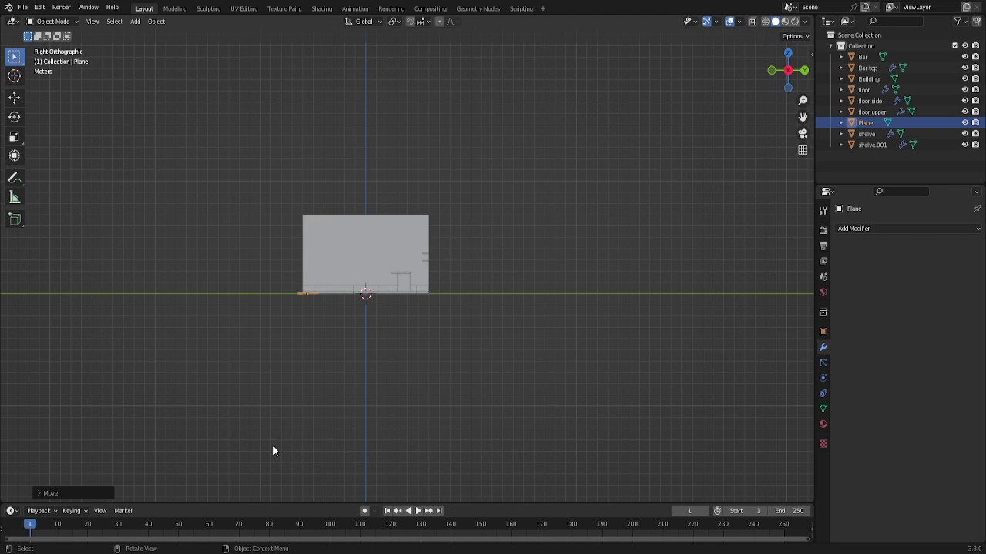
key(g)
key(z)
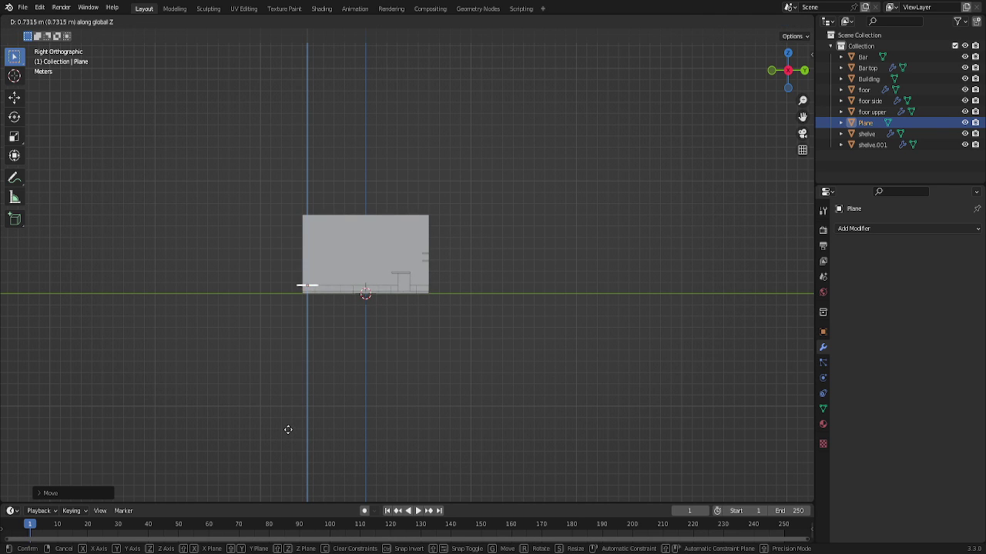
click(288, 430)
scroll(287, 341, up, 3)
scroll(267, 346, up, 5)
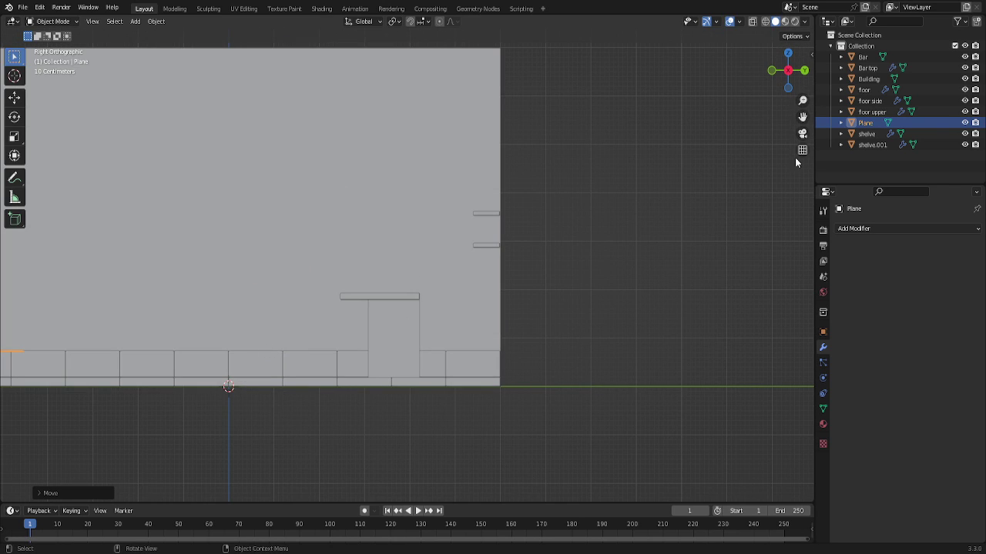
drag(803, 117, 698, 209)
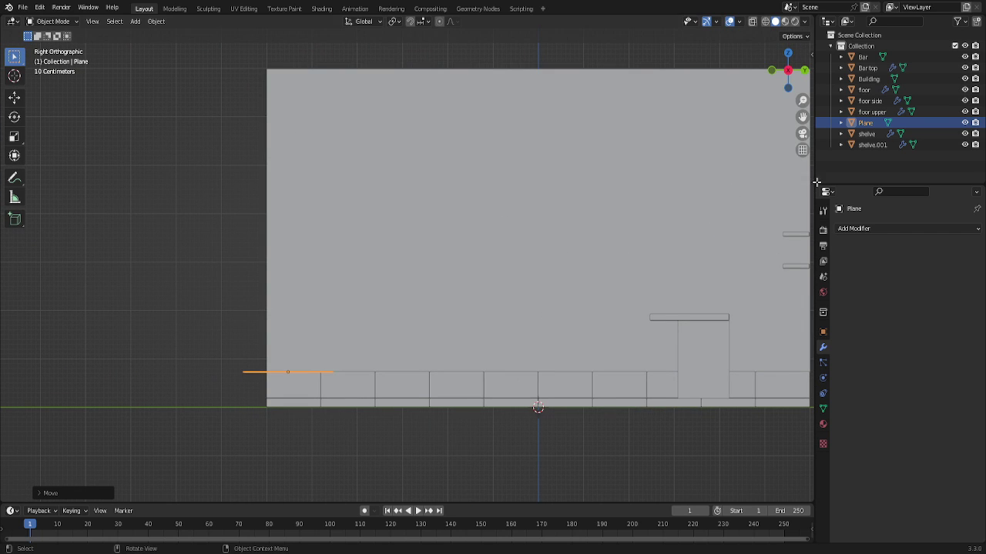
drag(787, 73, 599, 171)
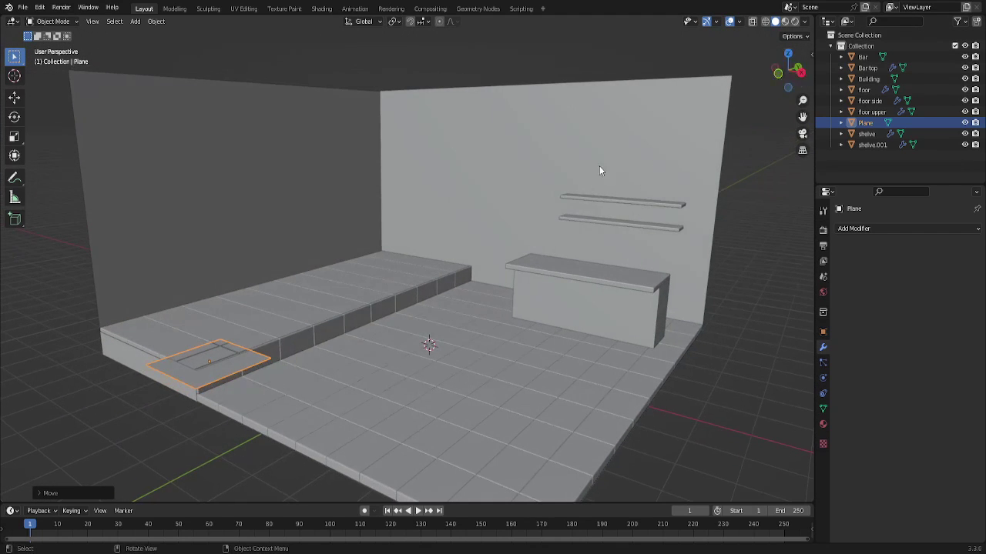
key(g)
key(z)
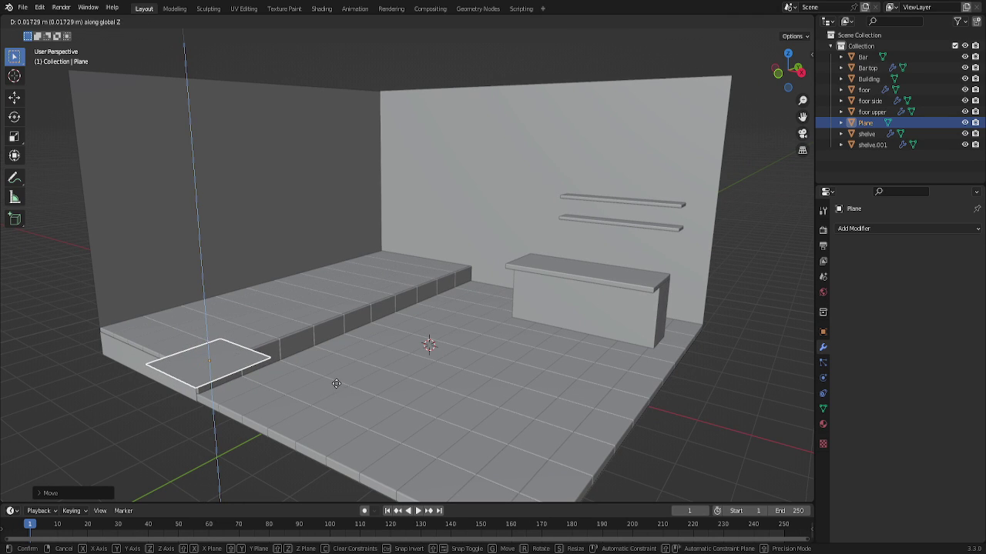
click(336, 383)
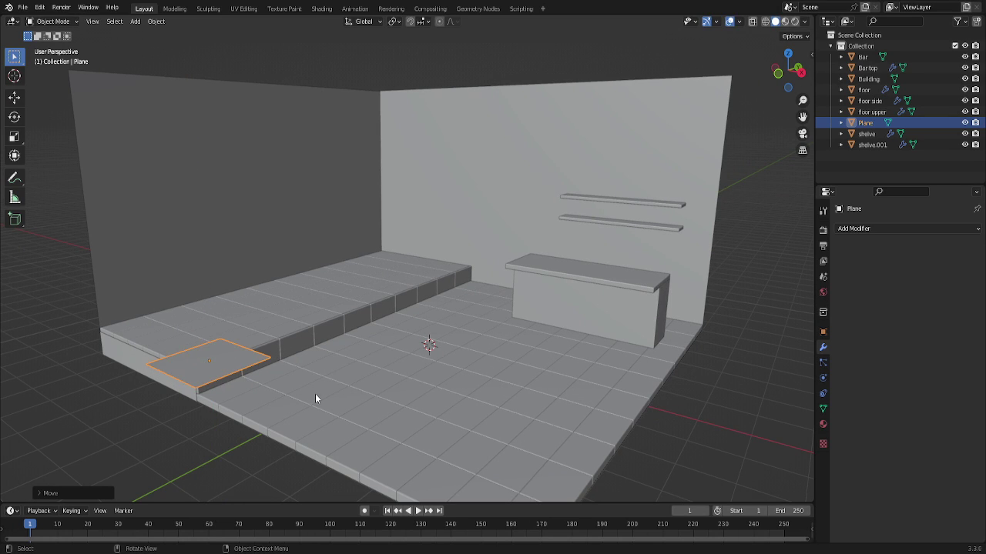
Collapse the plane to one centre vertex and raise a vertical edge about 1.5 m.
key(Tab)
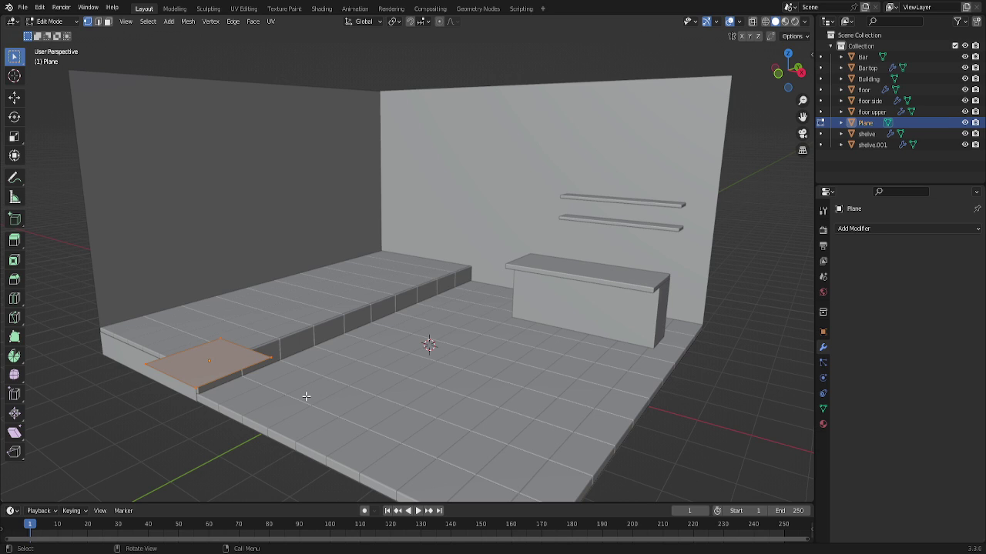
key(m)
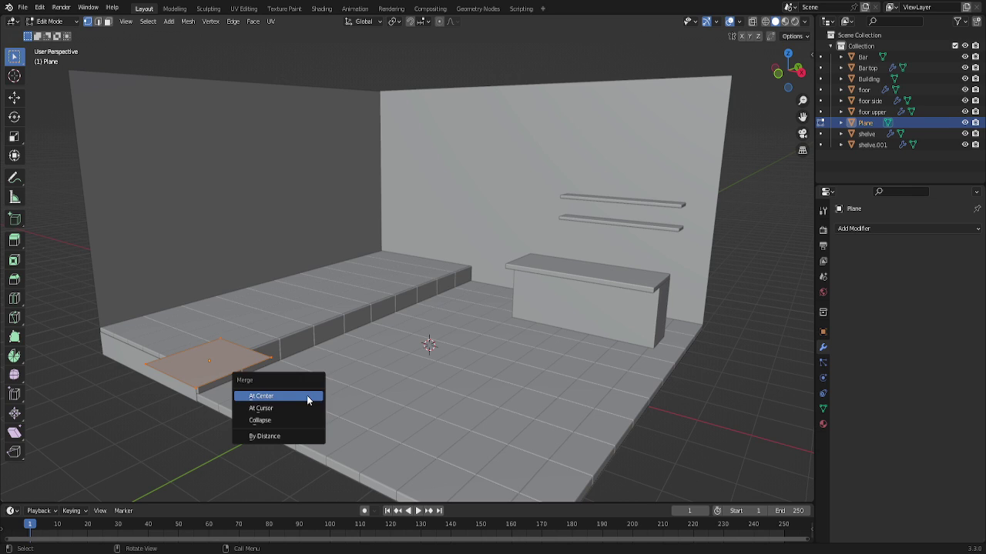
click(308, 400)
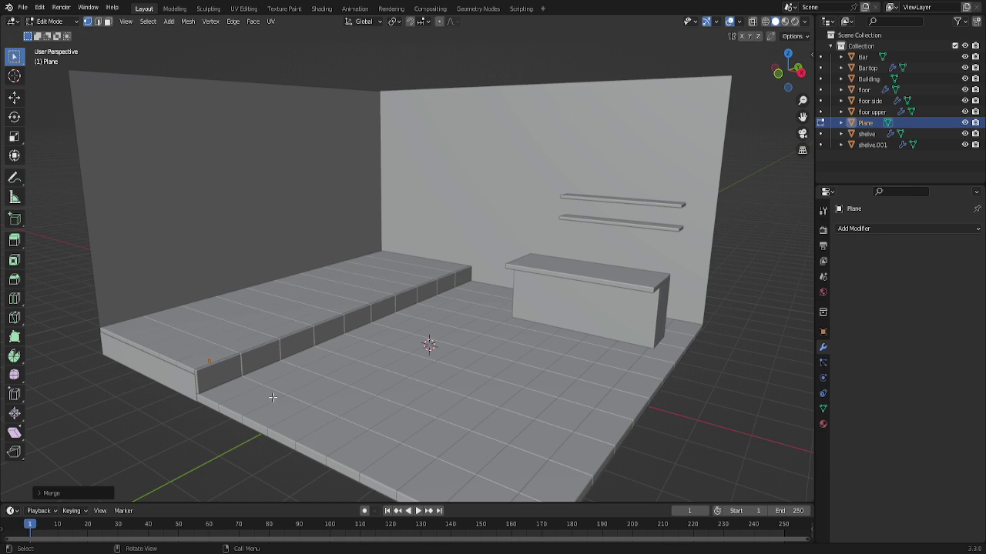
key(KP_3)
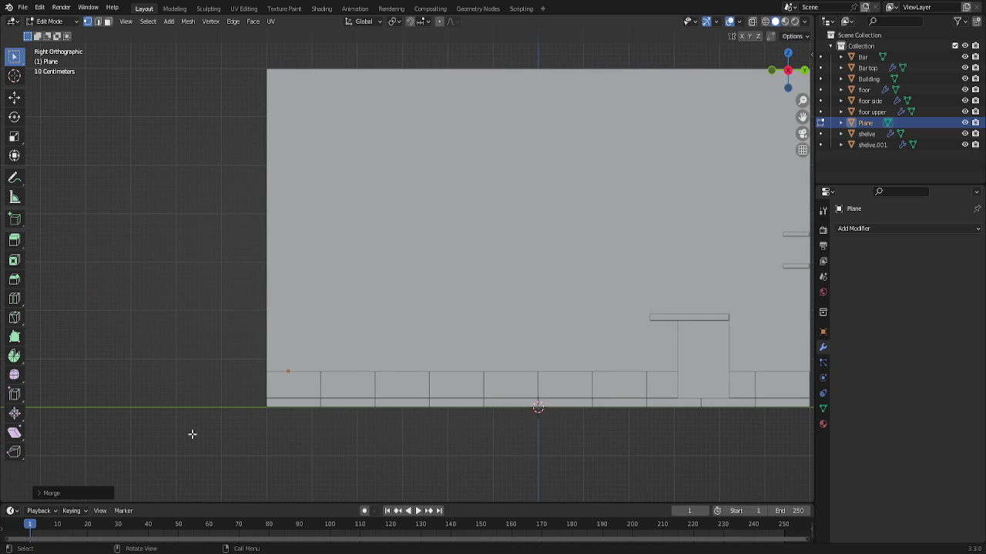
key(g)
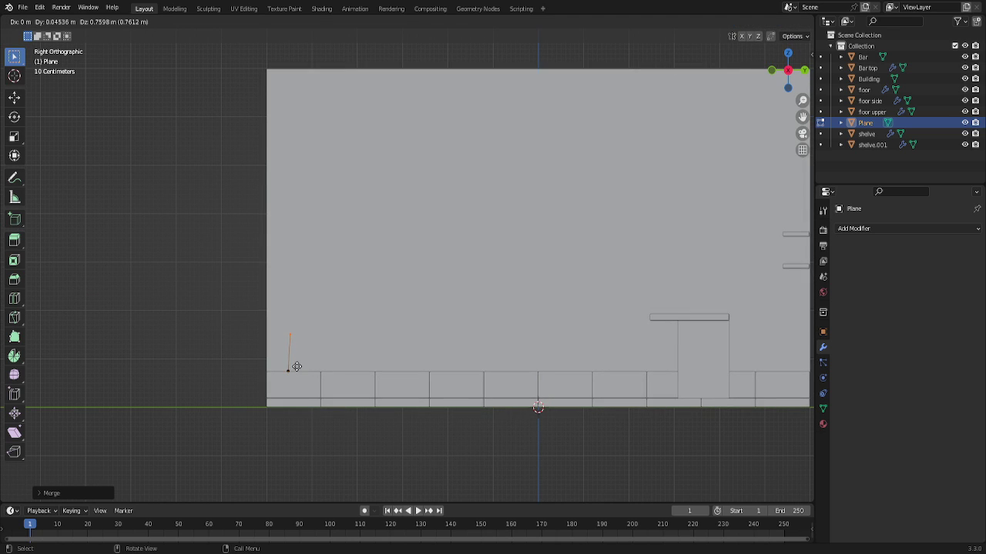
key(z)
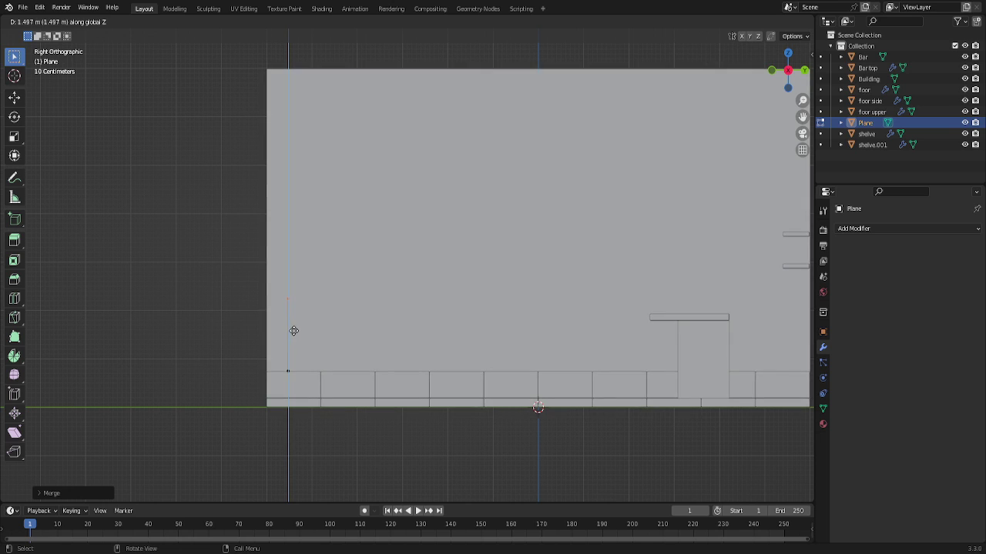
click(296, 327)
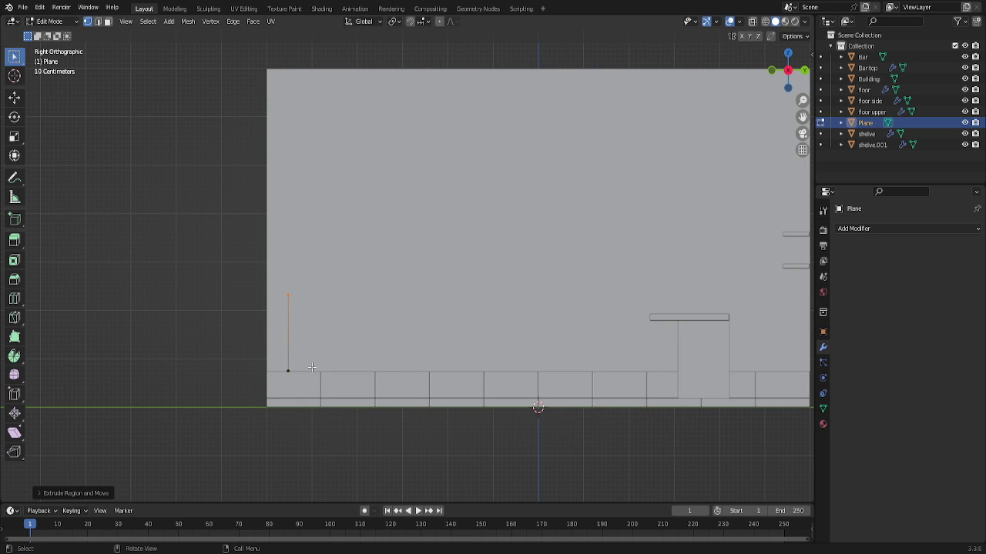
Extrude the top edge along Y, then the right side down to step level.
key(e)
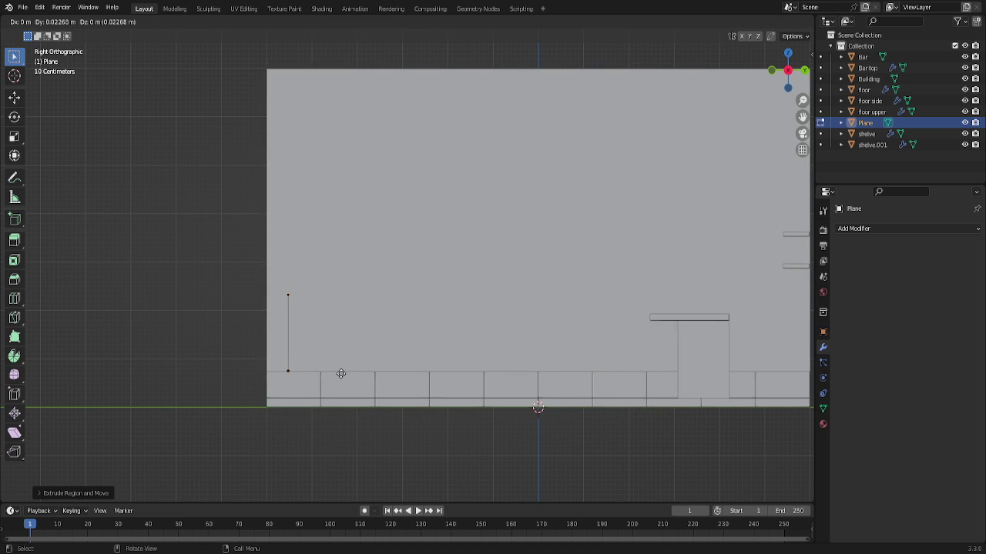
key(y)
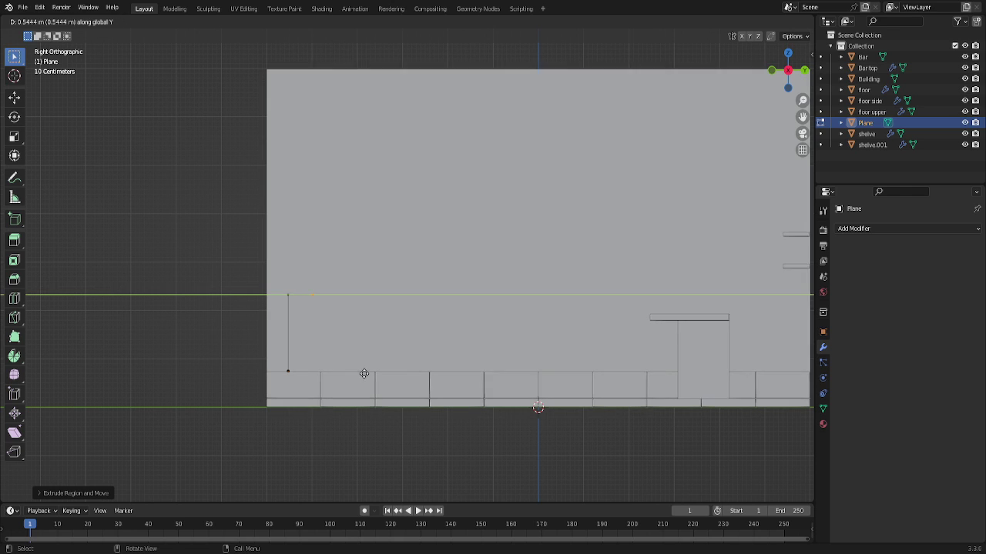
click(478, 372)
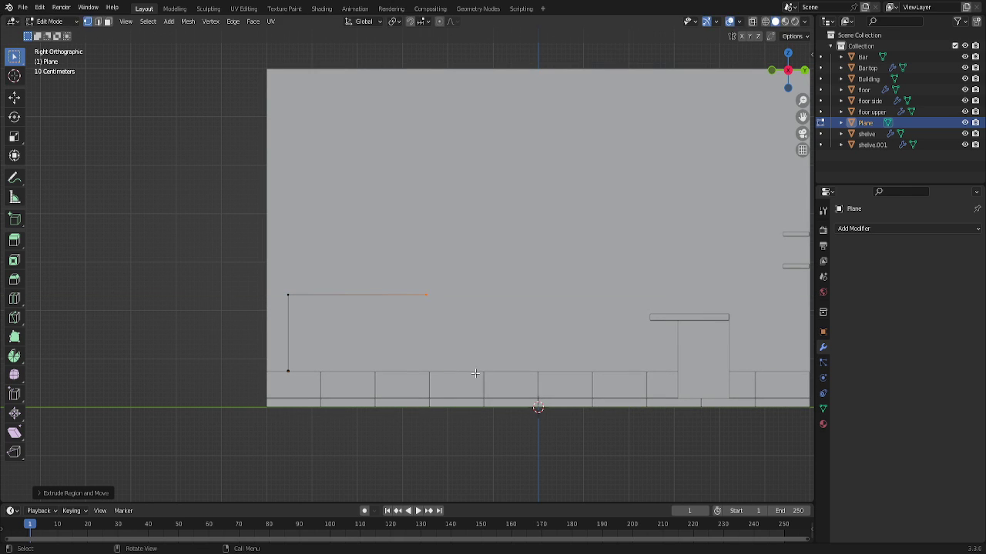
key(e)
key(z)
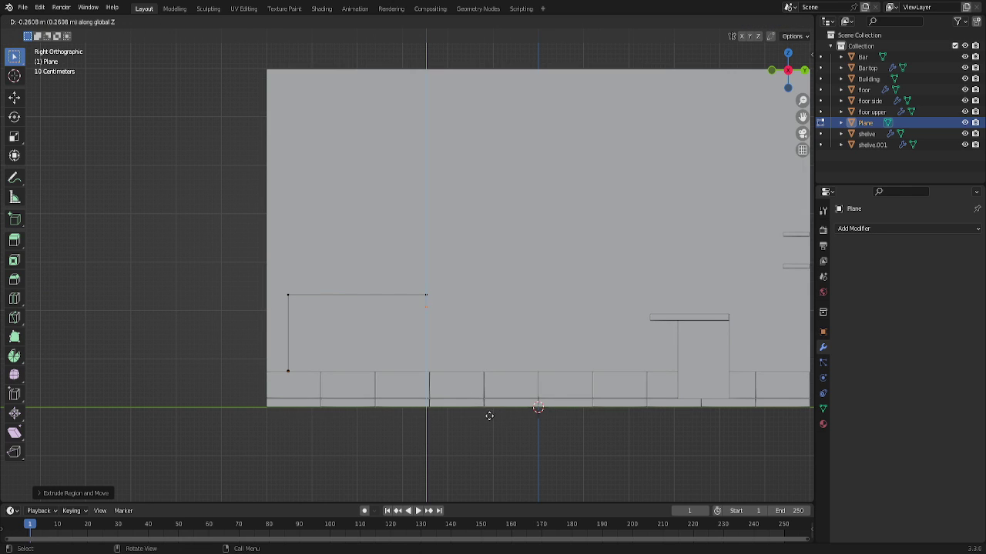
click(494, 479)
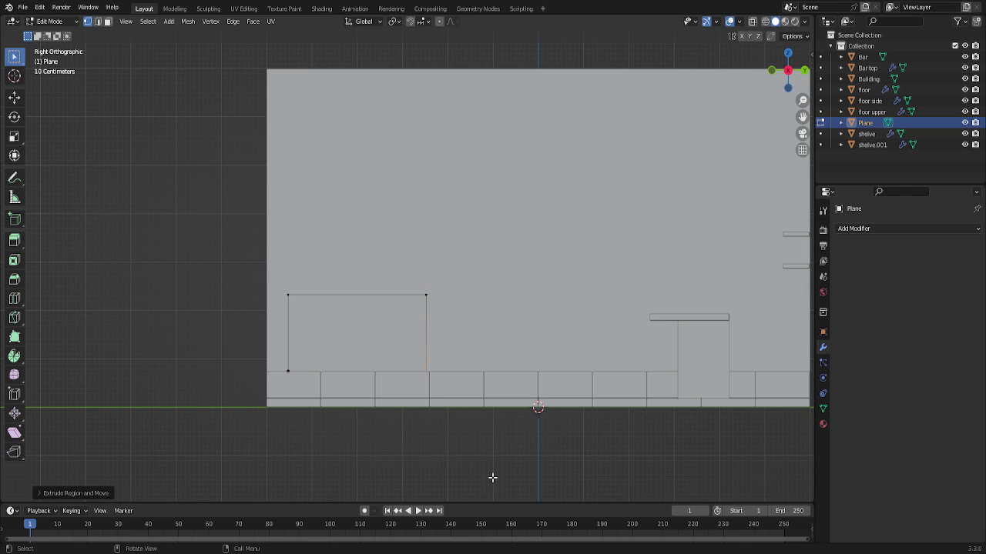
Move the bottom-left vertex vertically level with the step top and return to Object Mode.
click(286, 379)
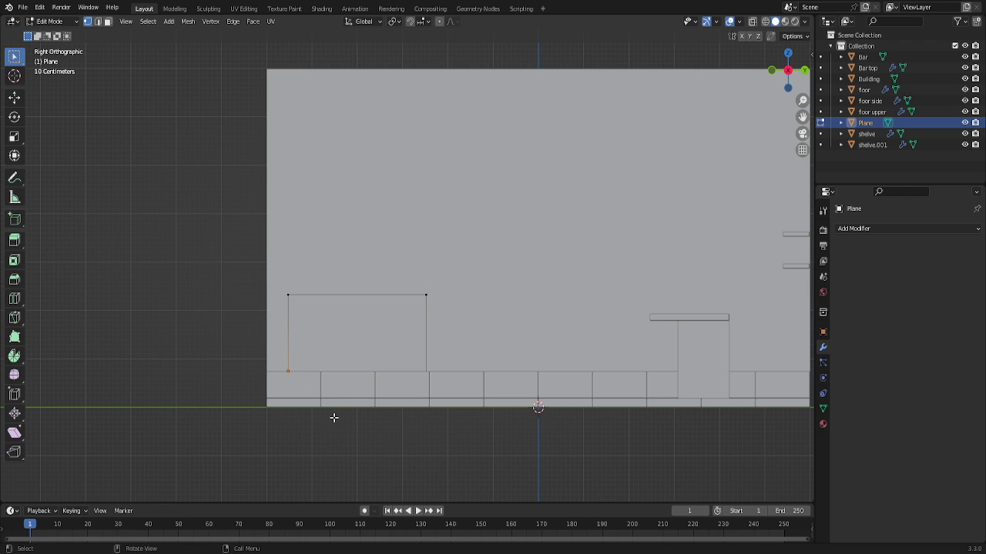
key(g)
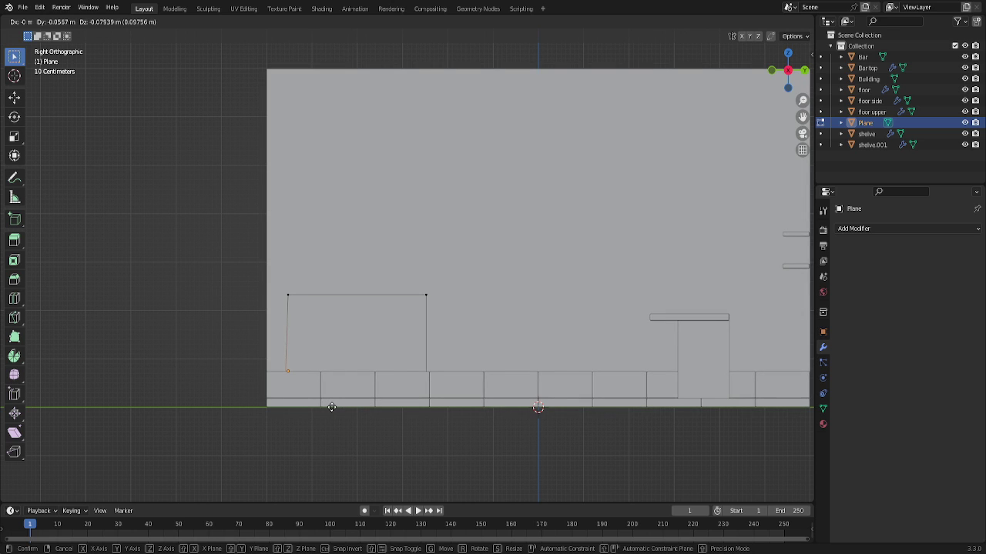
key(z)
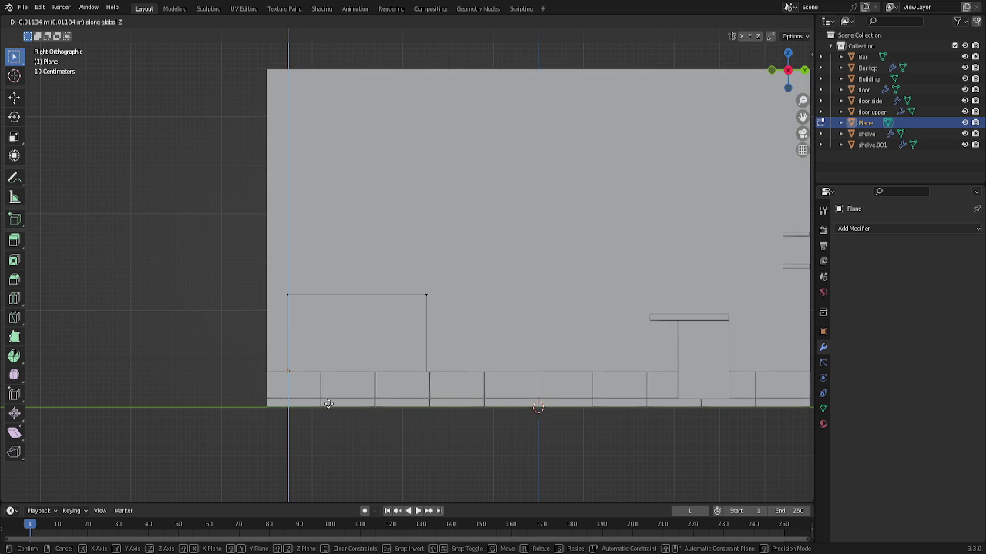
click(329, 404)
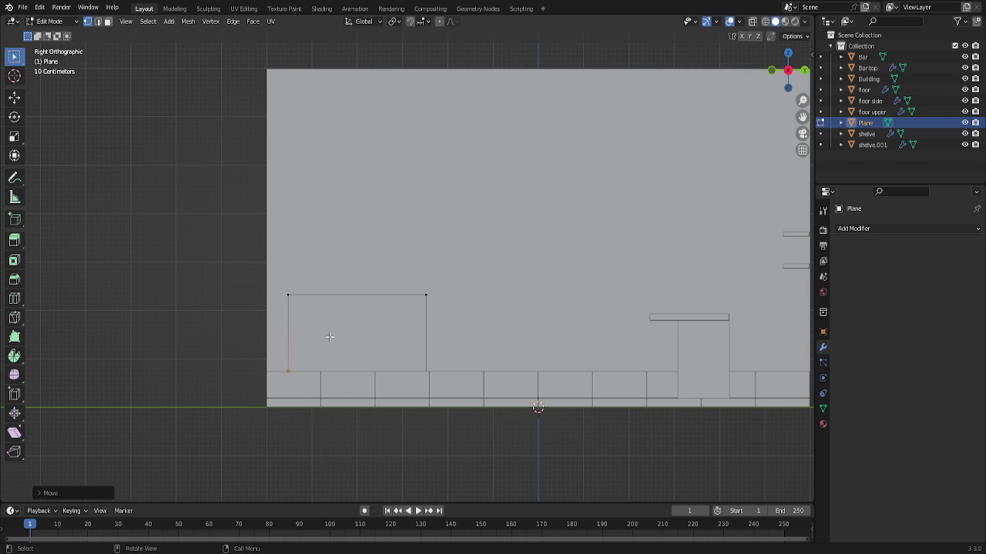
key(Tab)
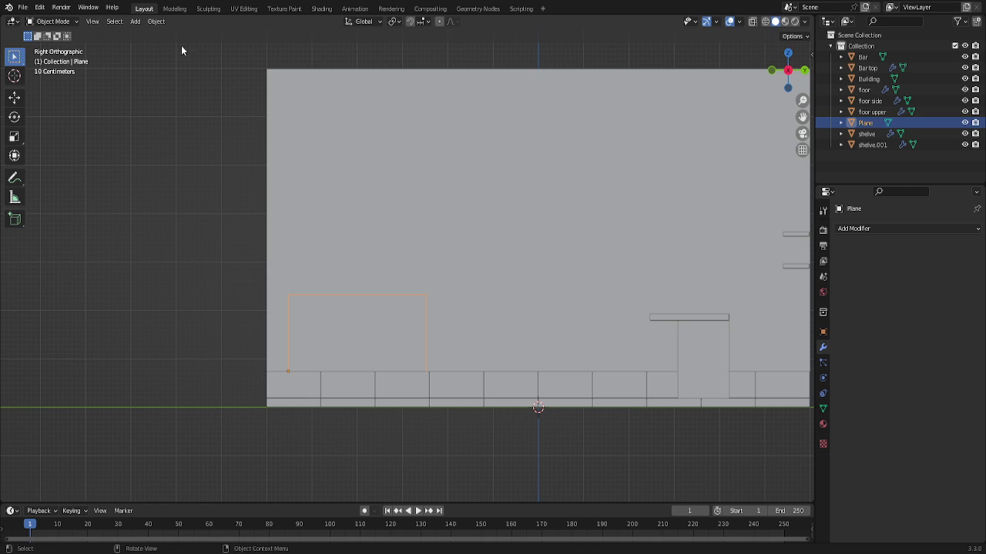
Set the frame's origin to its geometry and view it in perspective.
click(156, 21)
mouse_move(174, 45)
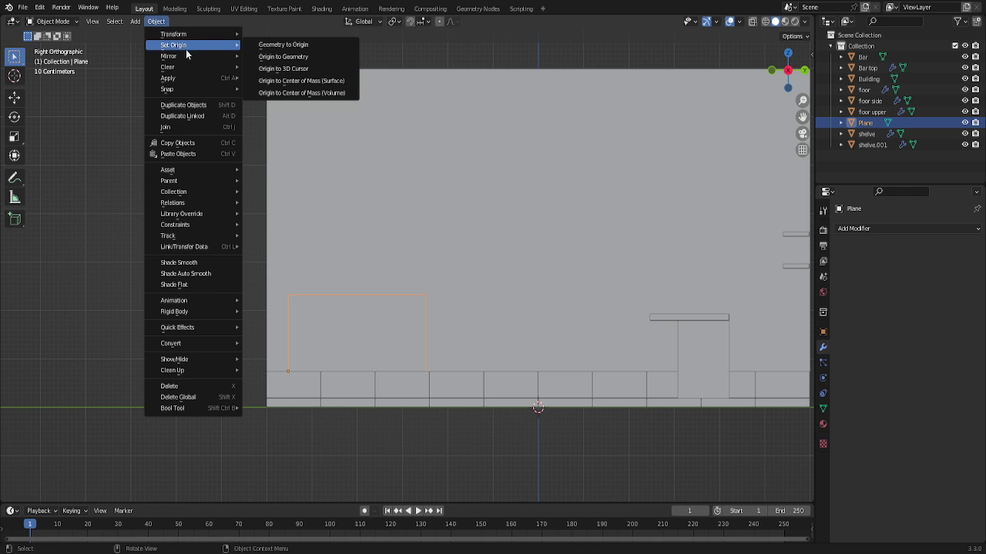
click(300, 59)
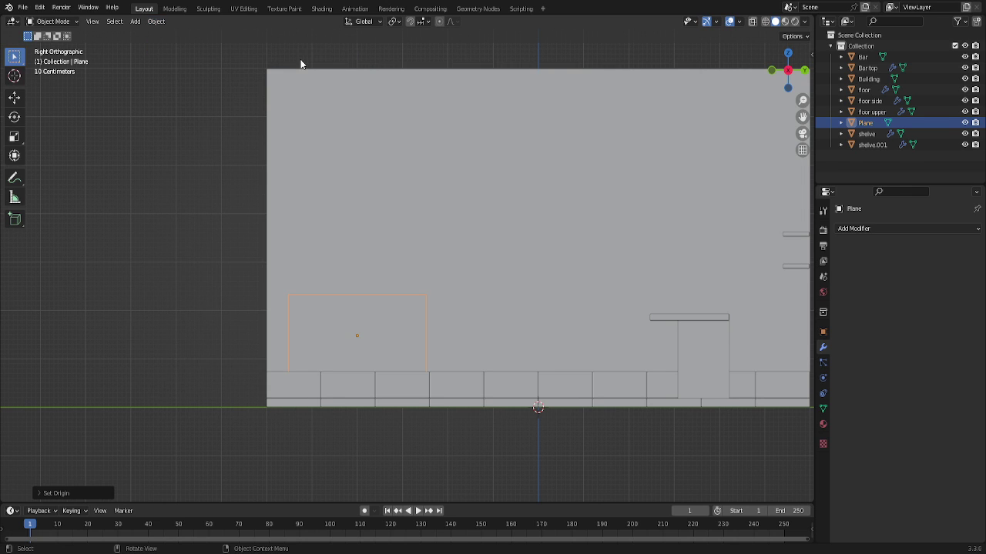
scroll(246, 385, down, 2)
scroll(409, 396, up, 3)
scroll(539, 324, down, 1)
mouse_move(775, 71)
mouse_down()
mouse_move(739, 84)
mouse_move(762, 81)
mouse_move(757, 97)
mouse_up()
scroll(462, 346, up, 3)
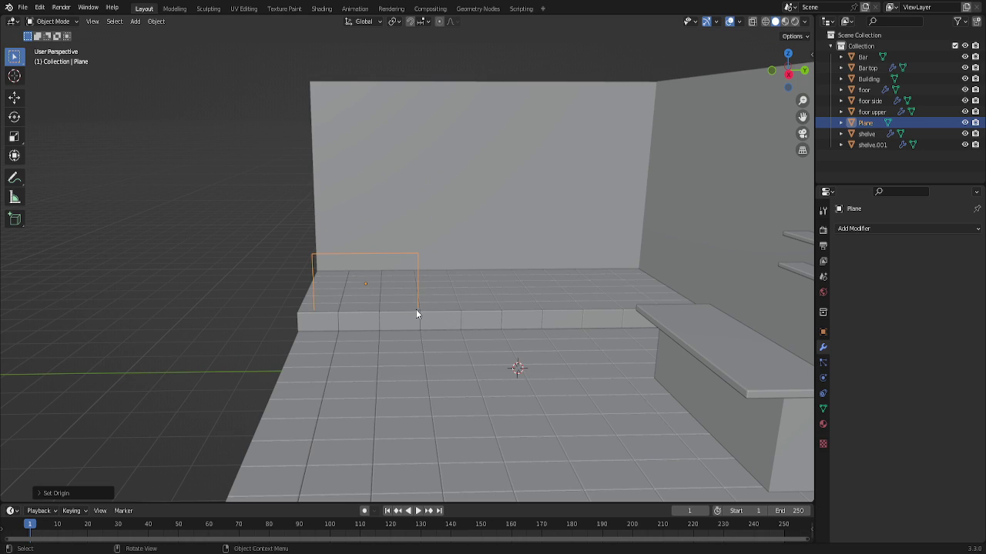
In Edit Mode, shift the frame's left-side vertices 0.223 m back along Y.
key(Tab)
drag(290, 236, 332, 350)
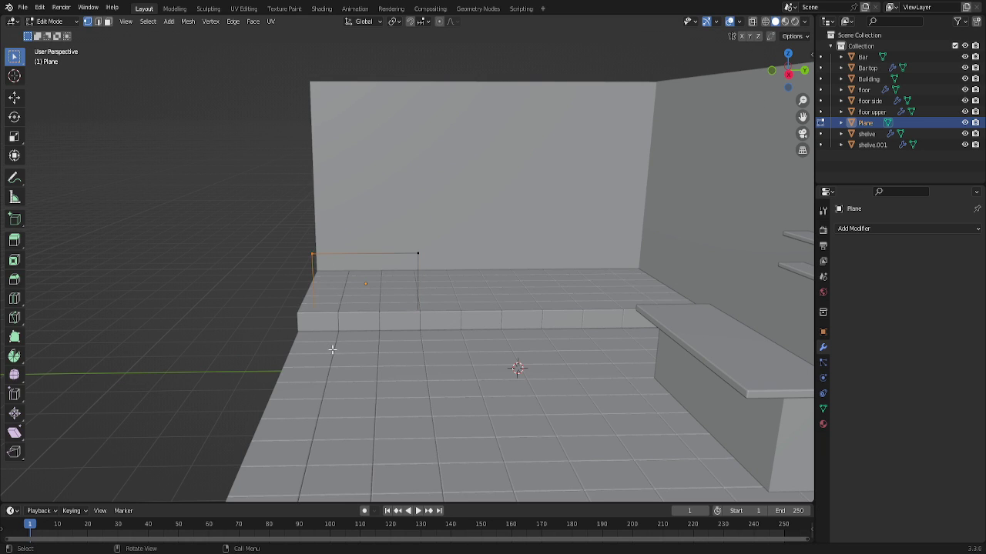
key(g)
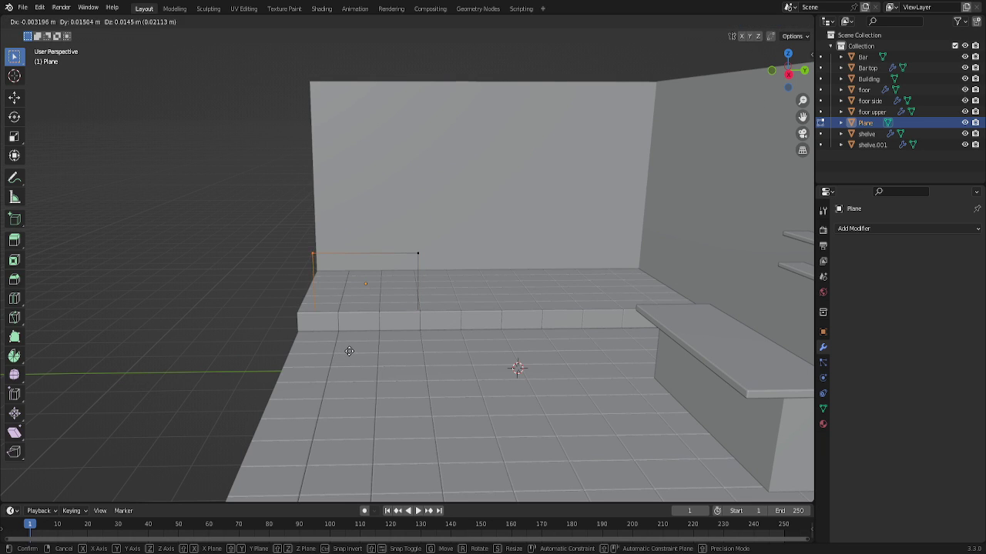
key(y)
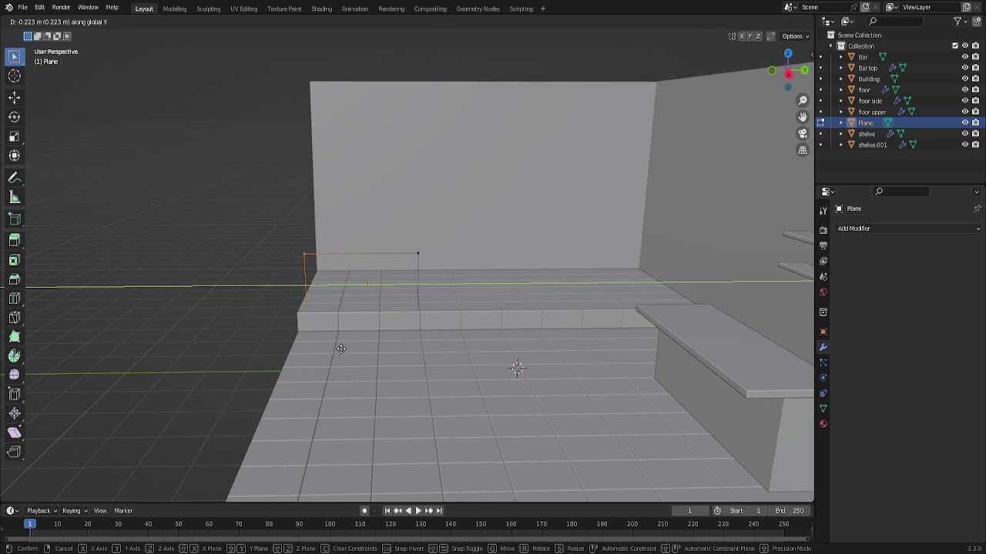
click(341, 349)
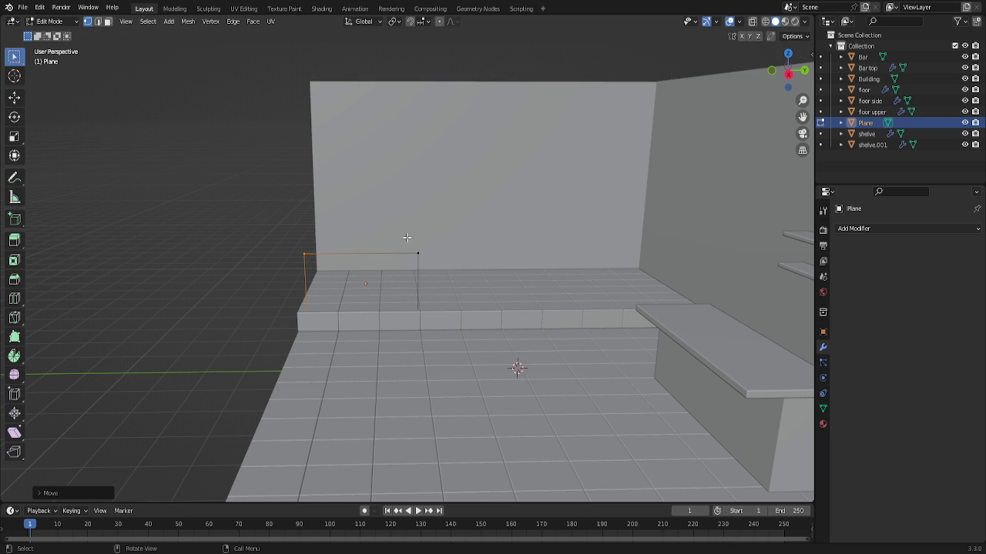
Subdivide the outline's left post edge to add a midpoint vertex.
mouse_move(406, 238)
mouse_down()
mouse_move(438, 337)
mouse_move(226, 327)
mouse_up()
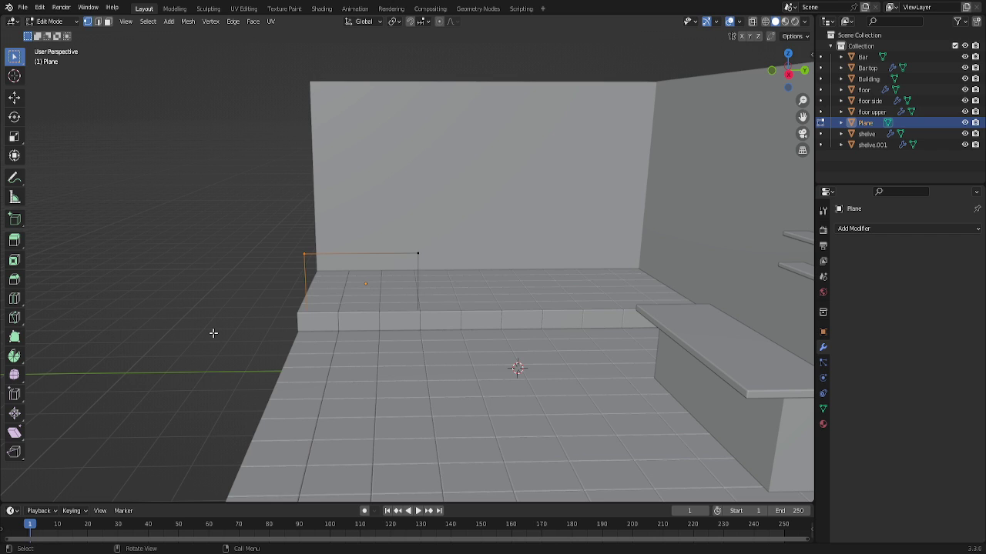
right_click(215, 331)
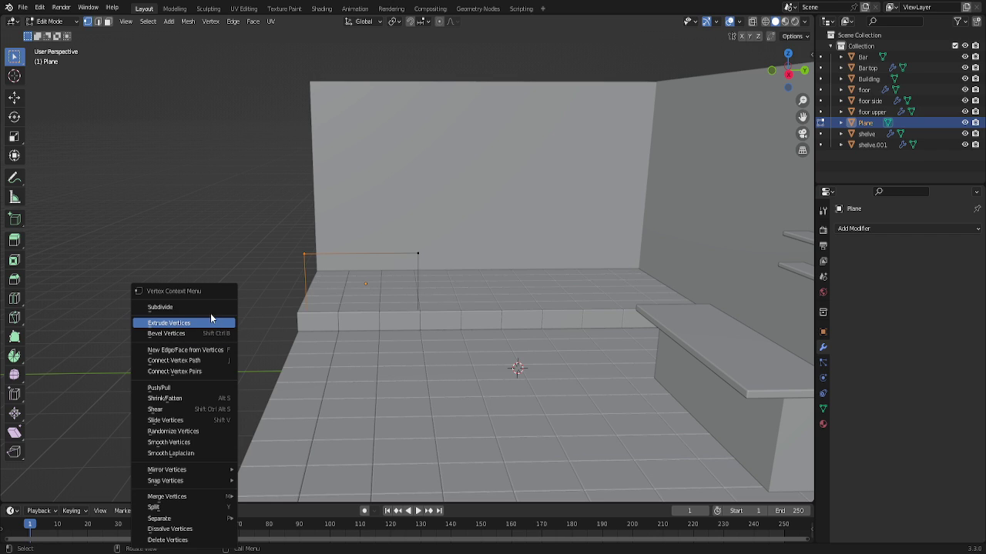
click(209, 308)
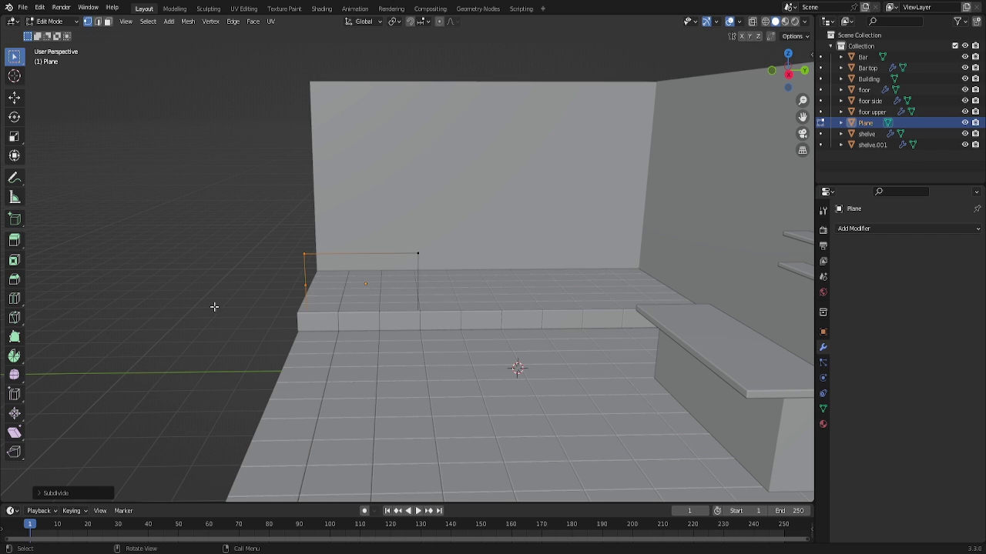
right_click(436, 348)
click(431, 307)
Select the left and right post midpoints and try joining them with J.
drag(303, 281, 321, 290)
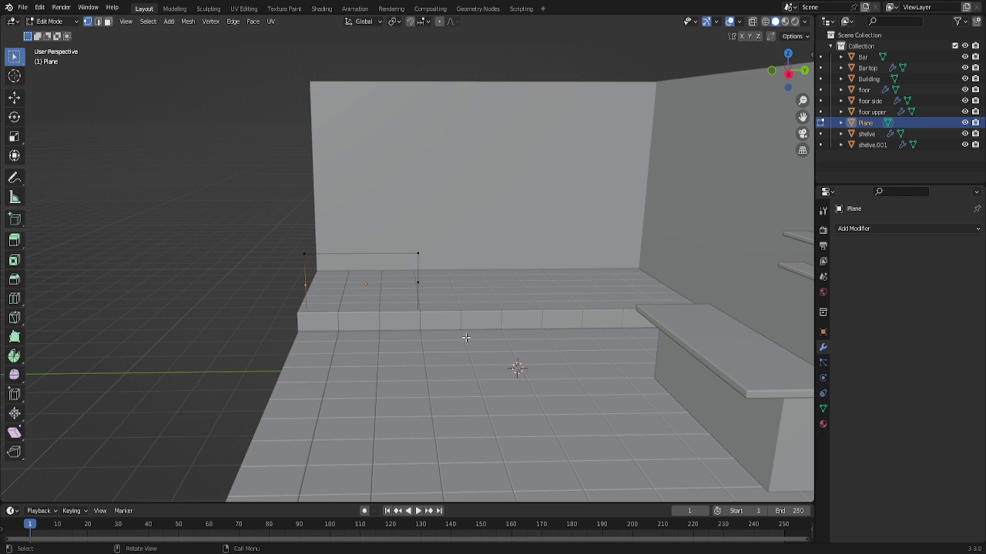
key(b)
drag(429, 285, 429, 288)
key(j)
Extend an edge from the left midpoint and merge it at the right post's midpoint.
drag(275, 281, 341, 306)
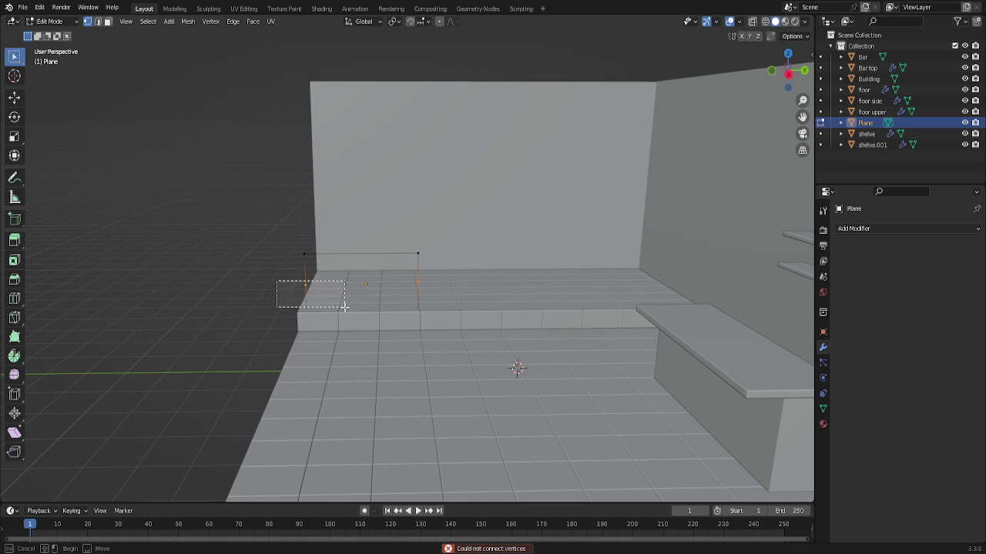
key(g)
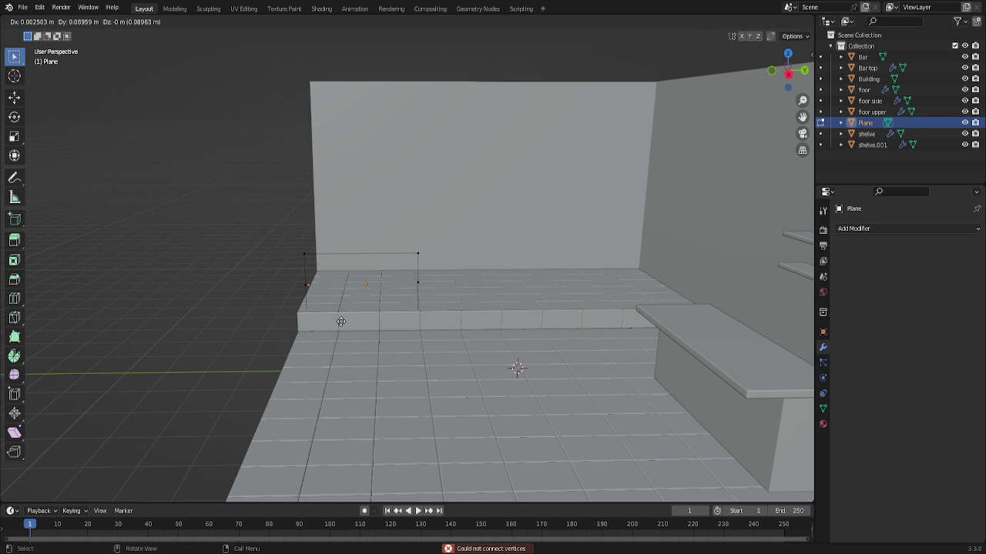
click(435, 319)
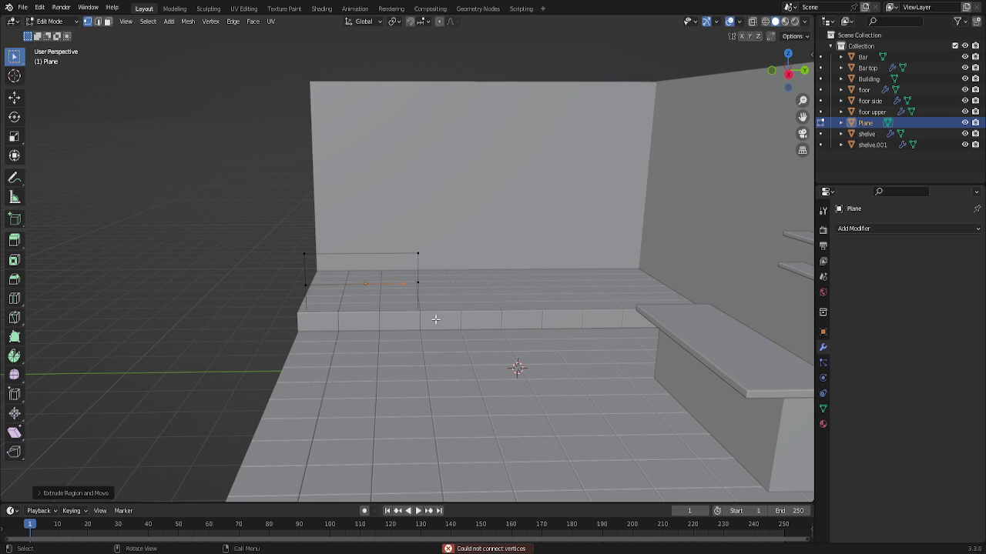
shift+click(417, 284)
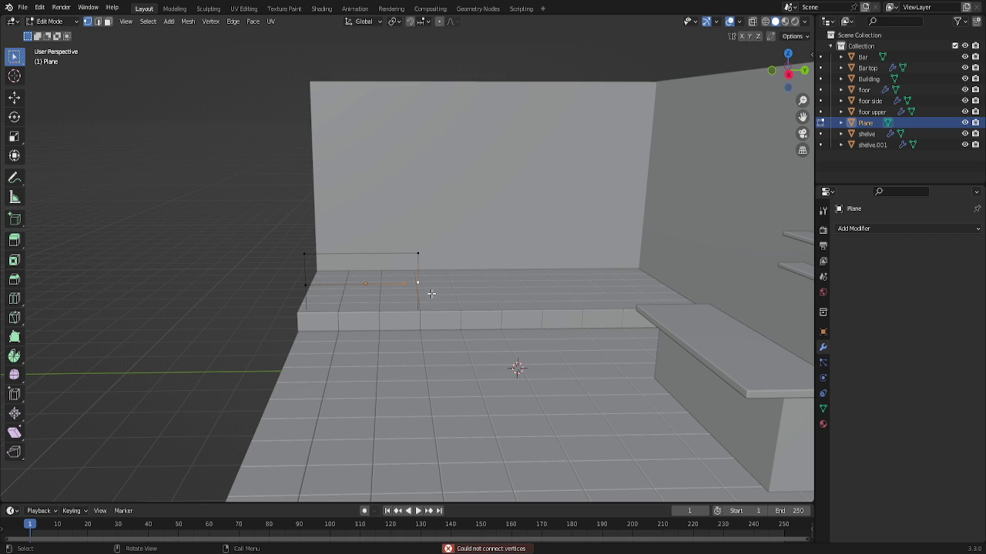
key(m)
click(416, 342)
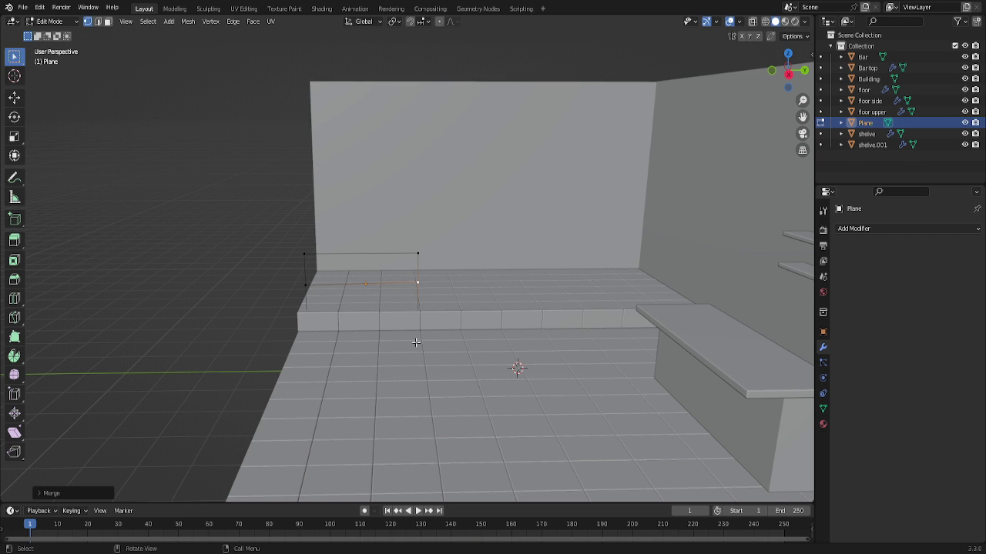
key(KP_1)
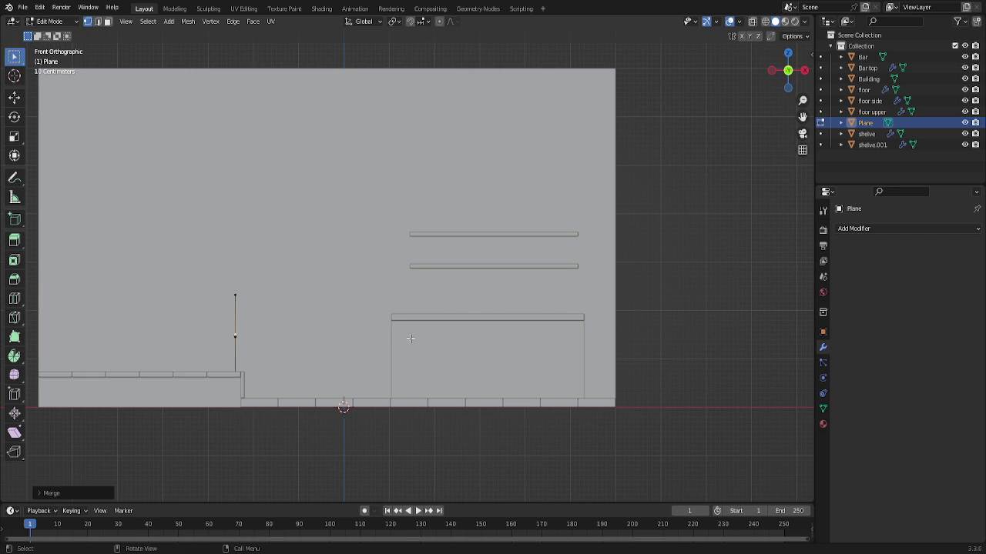
Undo the old middle edge, extrude the left midpoint along Y, and merge it at the right post.
key(KP_3)
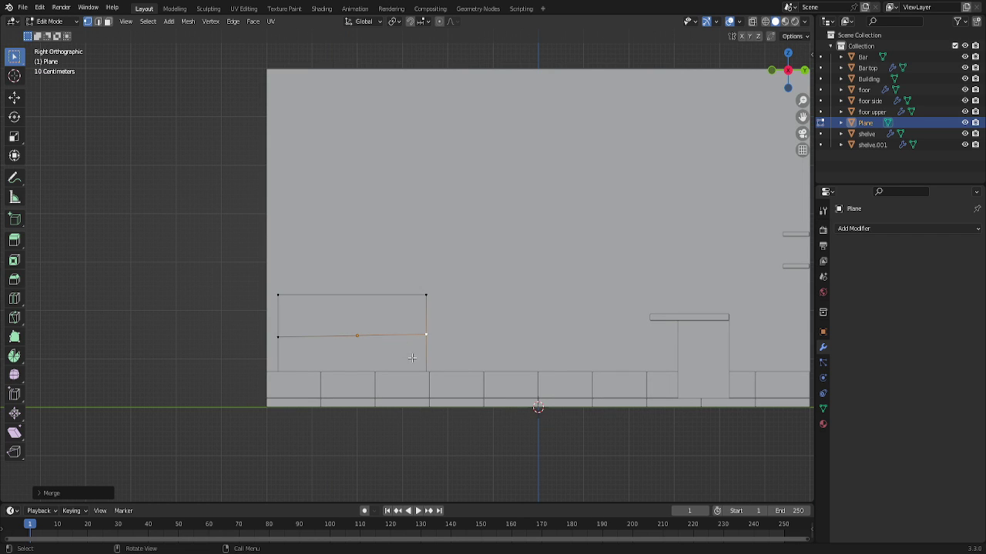
key(ctrl+z)
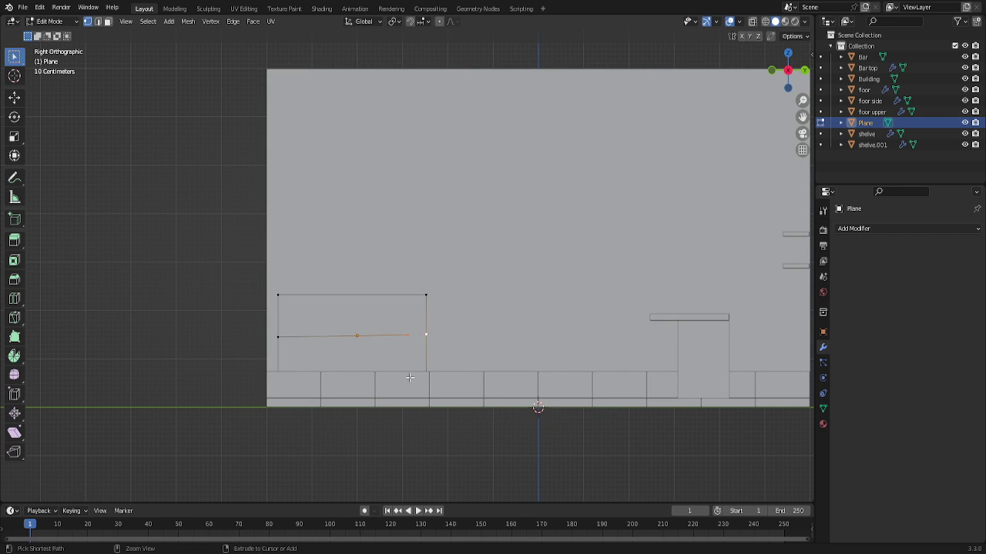
key(ctrl+z)
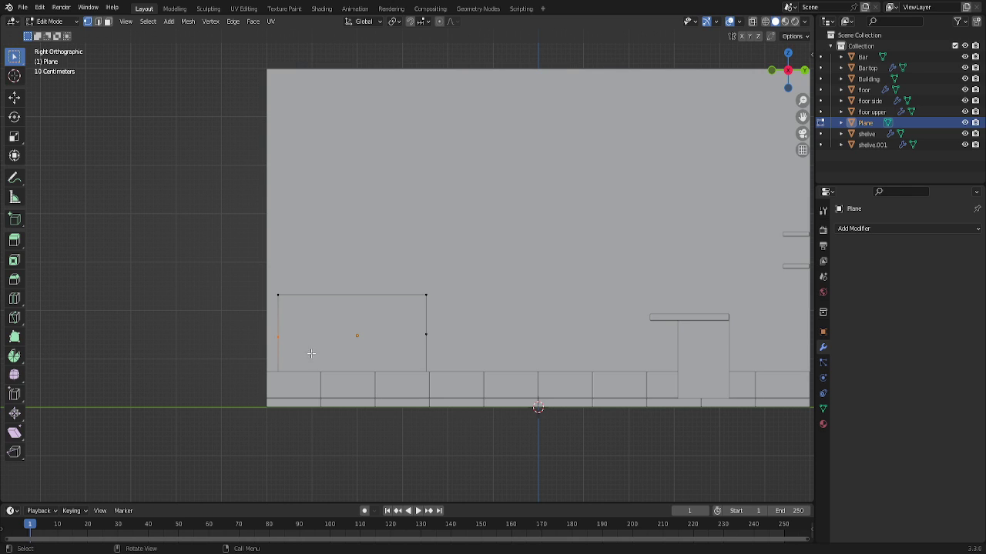
key(e)
key(y)
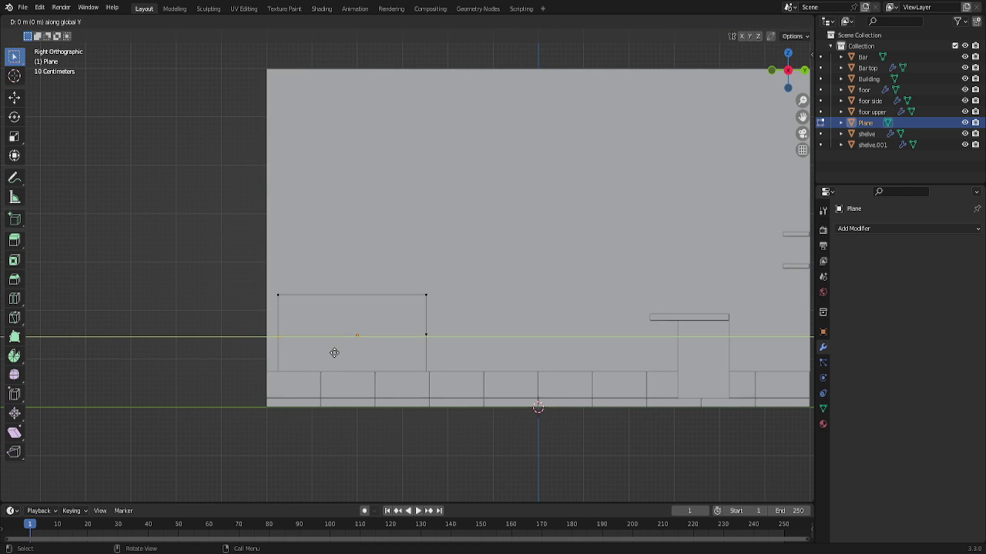
click(450, 348)
shift+click(426, 334)
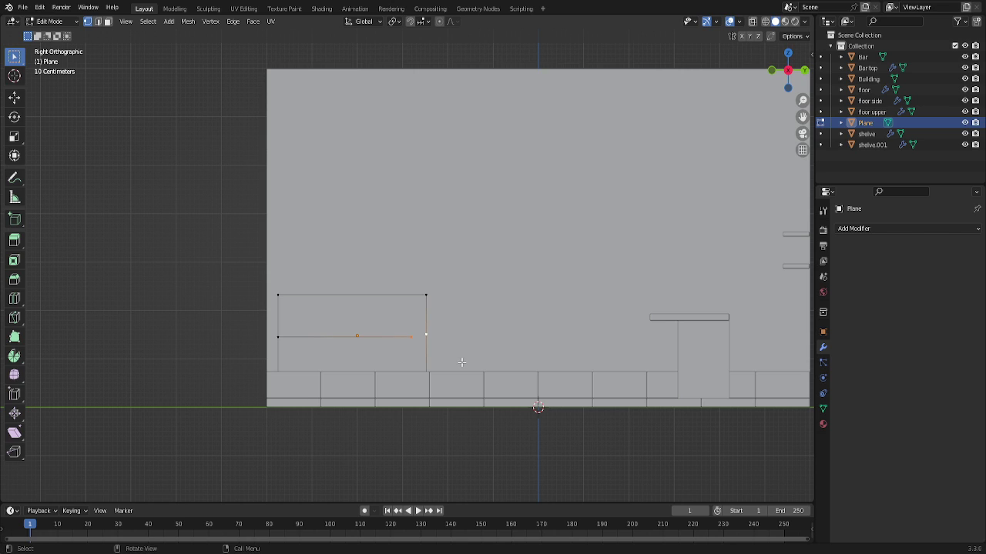
key(m)
click(456, 362)
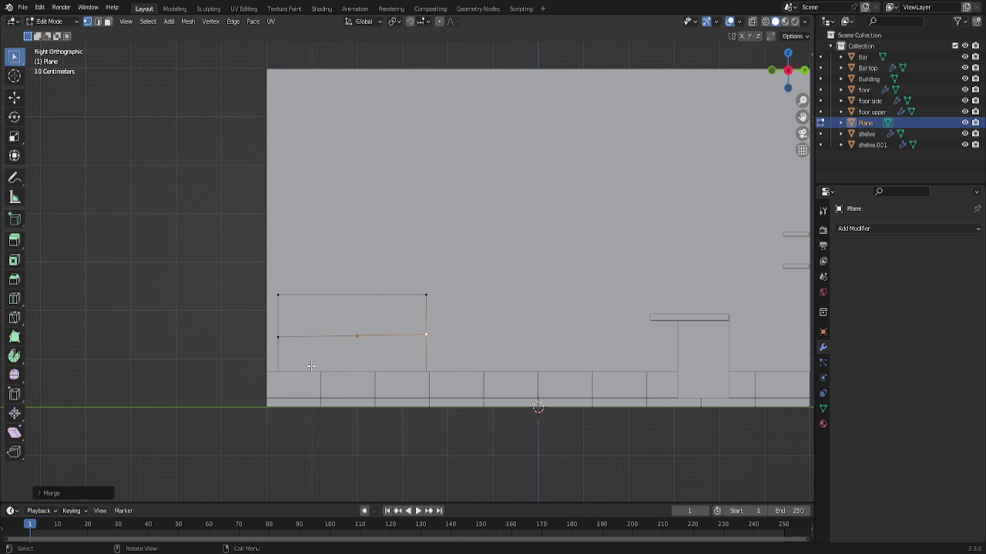
Move the left midpoint vertex along Z so the middle rail sits level.
click(286, 347)
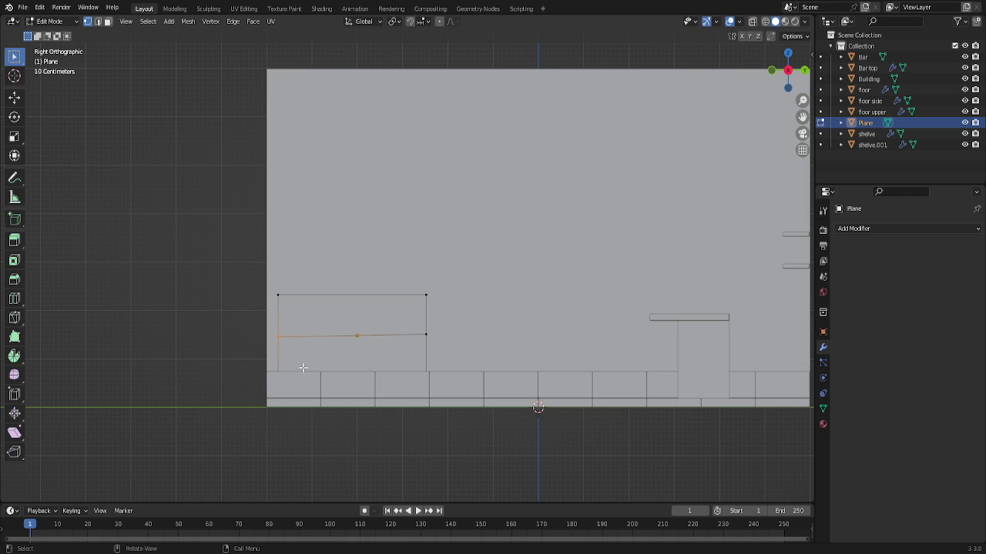
key(g)
key(z)
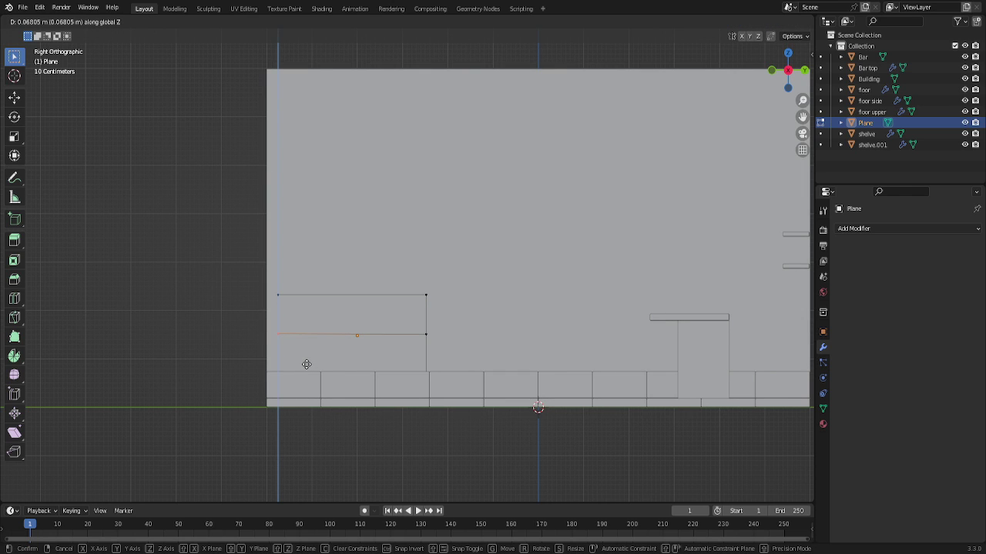
click(307, 364)
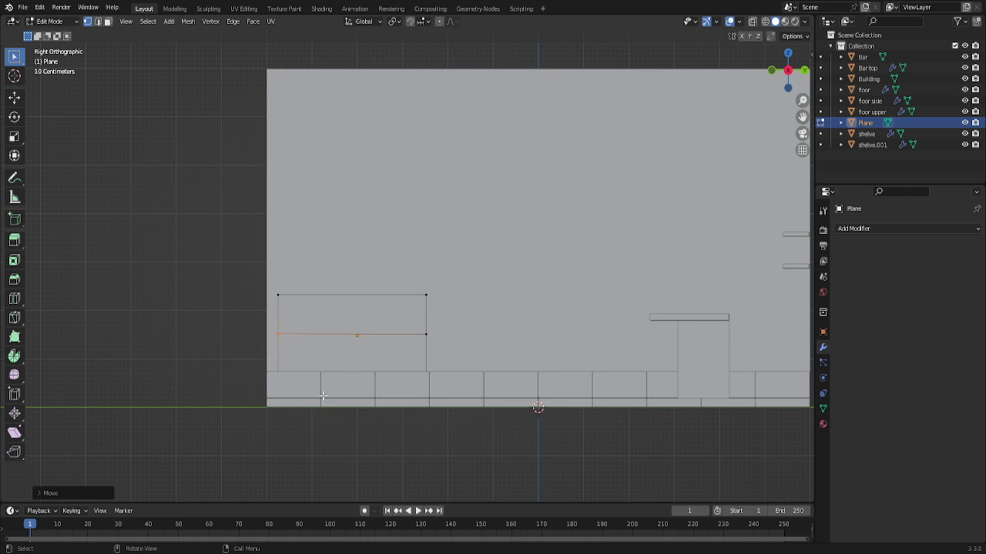
key(g)
key(z)
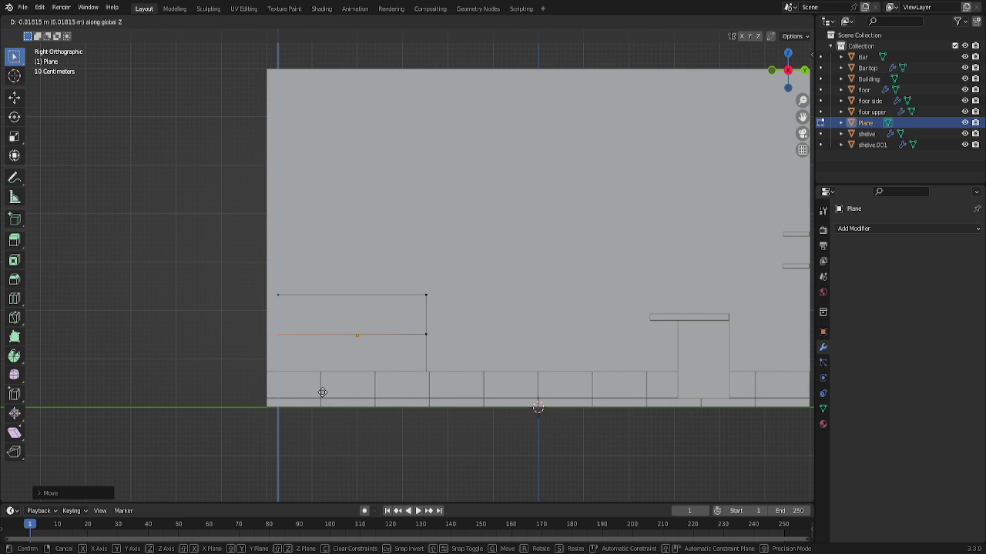
click(322, 393)
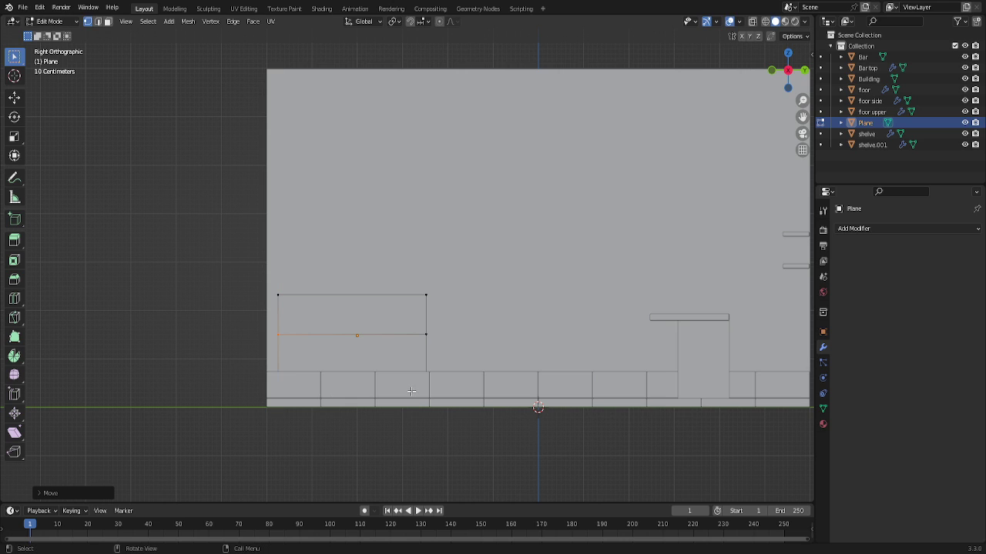
Widen the frame by moving its right-side vertices along Y, then select the whole outline.
scroll(407, 392, down, 3)
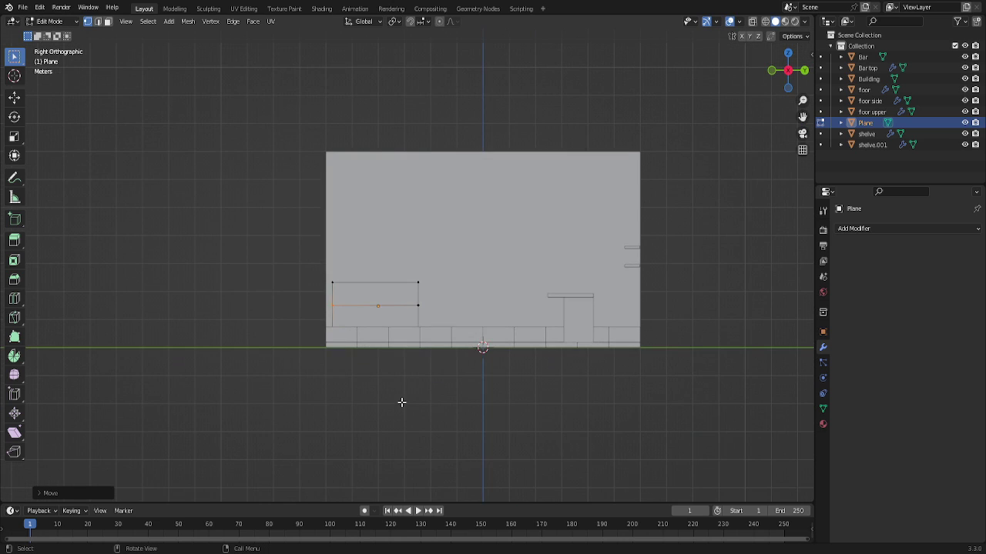
scroll(400, 403, up, 2)
click(403, 393)
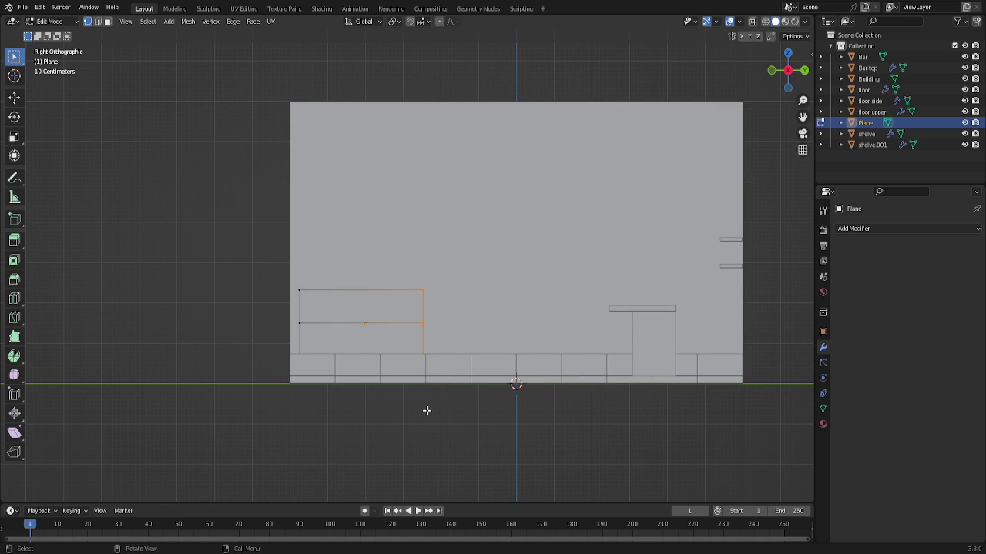
key(g)
key(y)
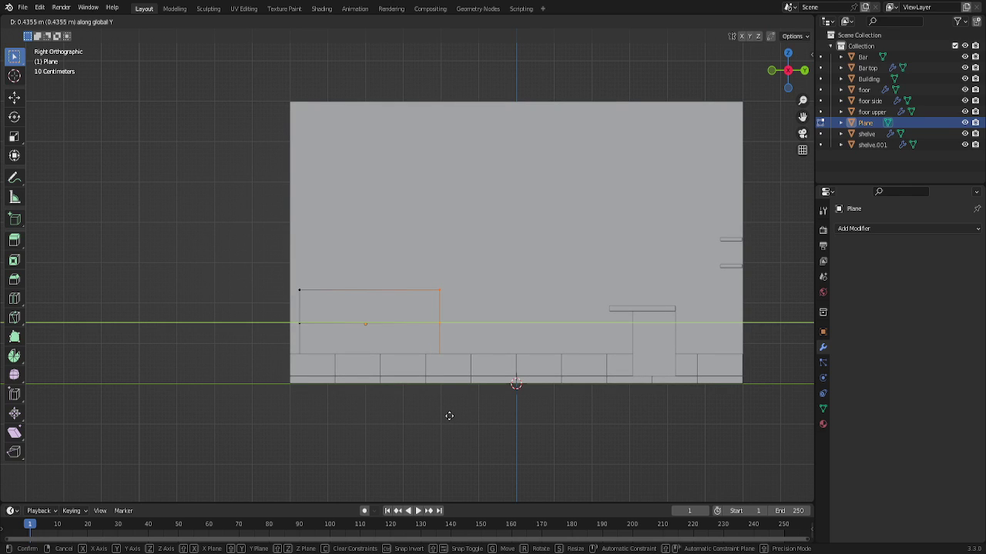
click(449, 416)
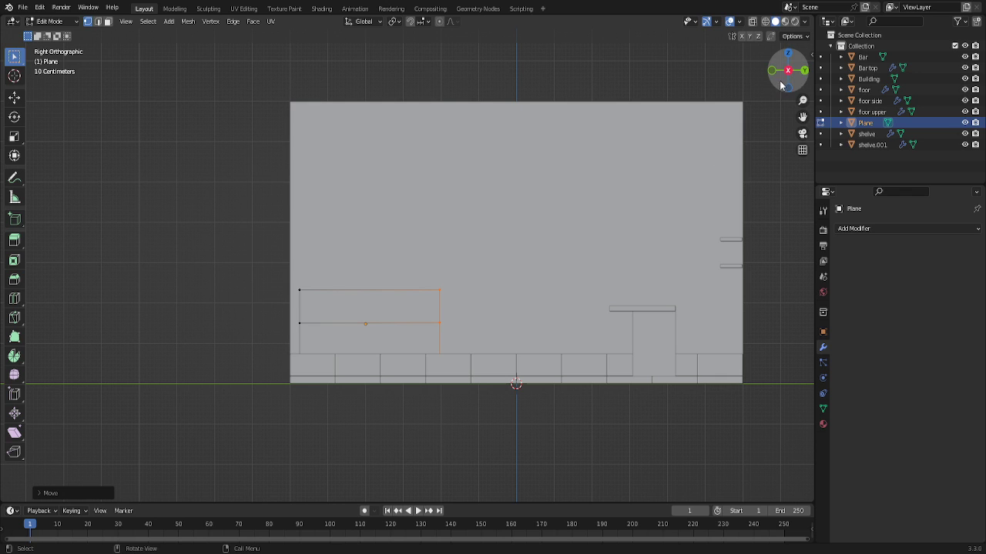
drag(781, 86, 780, 82)
drag(252, 219, 425, 312)
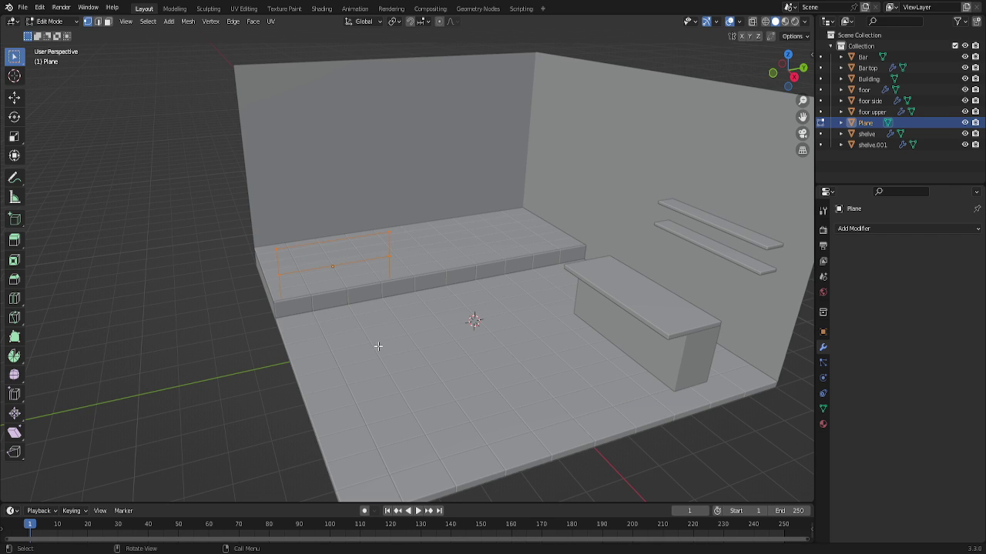
Convert the railing outline mesh to a curve and show its Object Data properties.
key(Tab)
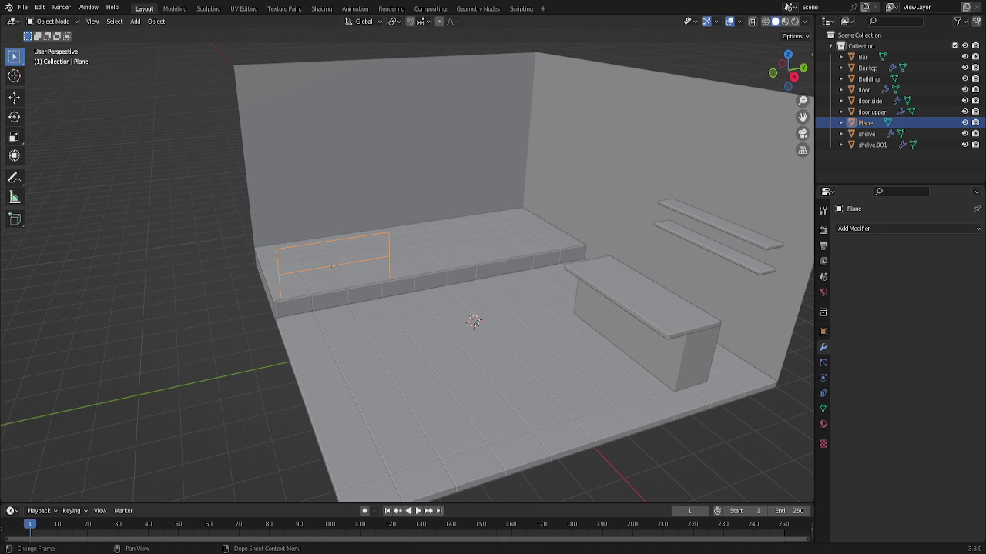
right_click(353, 342)
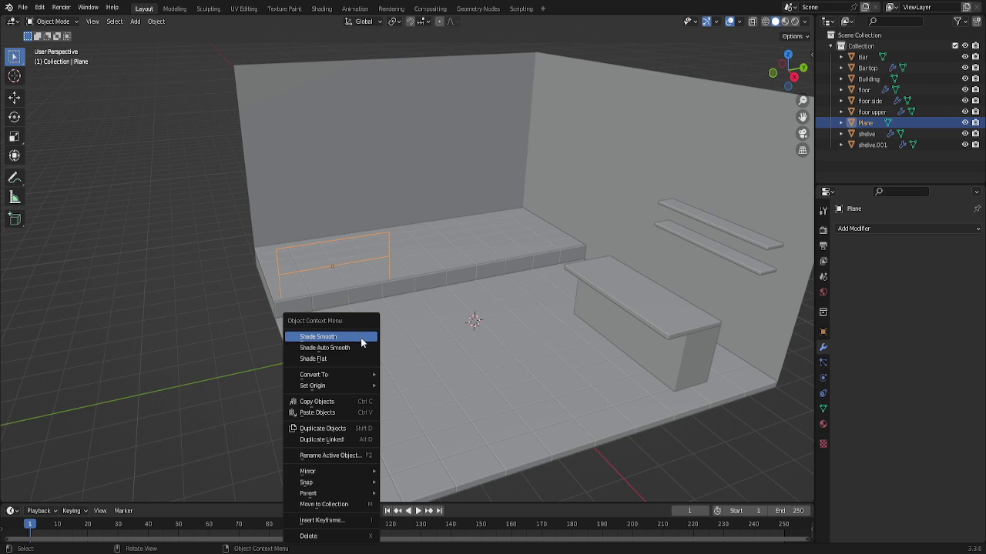
mouse_move(314, 374)
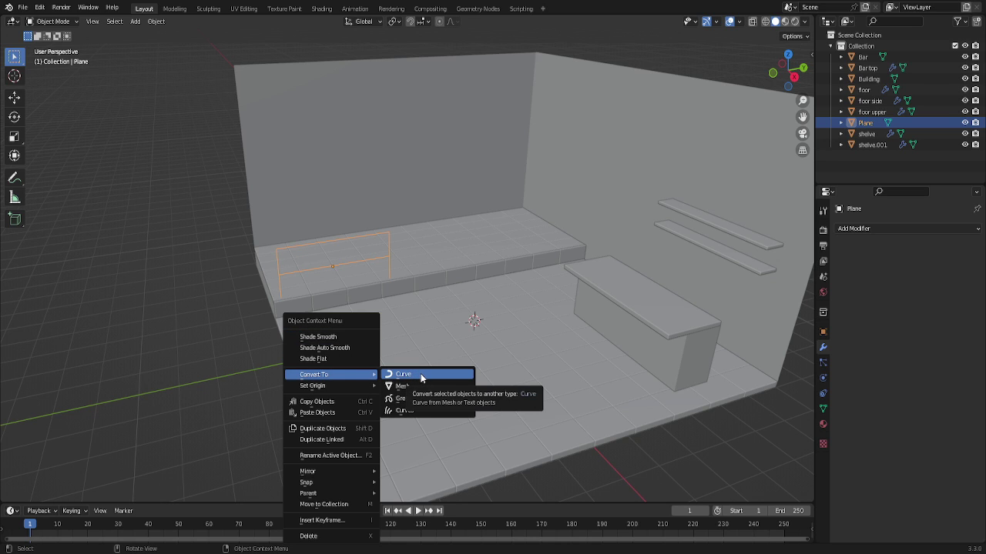
click(419, 374)
click(823, 393)
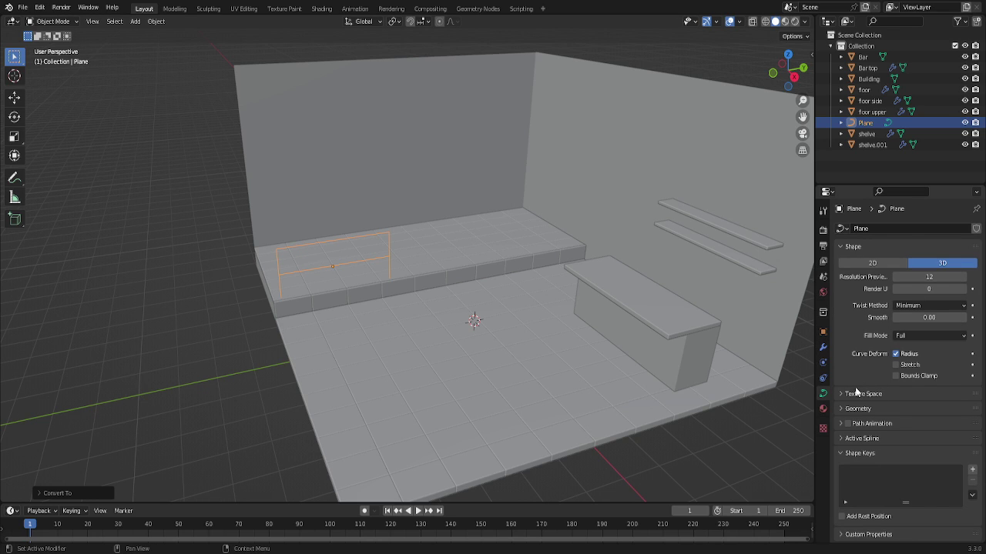
Set the curve's Geometry bevel Depth to 0.05 m to make round tubes.
click(841, 408)
scroll(845, 420, down, 3)
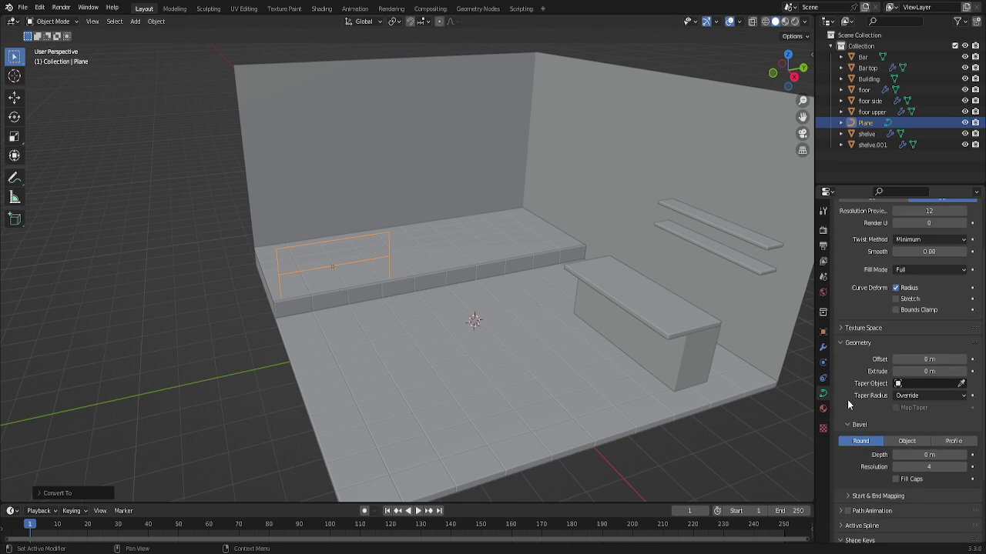
scroll(845, 424, down, 2)
drag(928, 432, 947, 432)
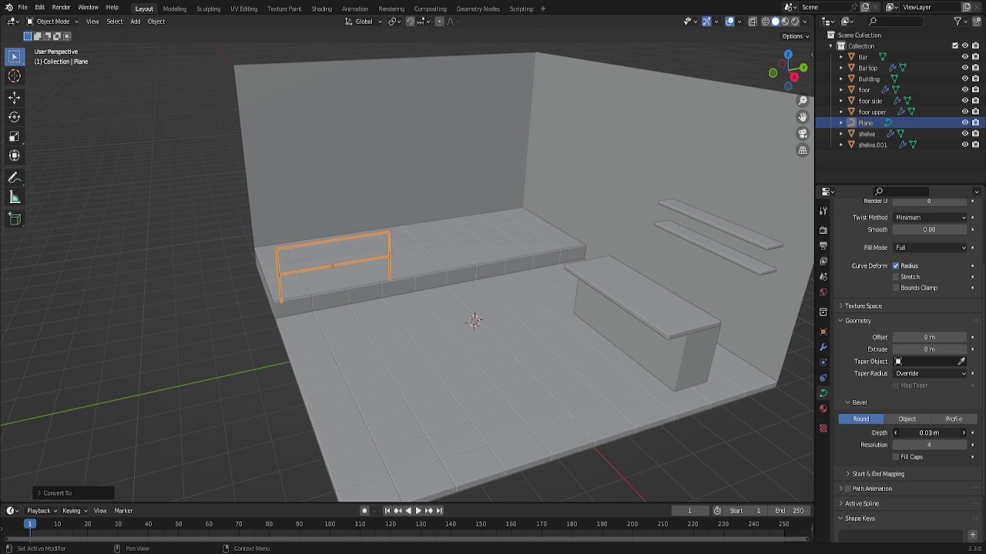
scroll(360, 341, up, 3)
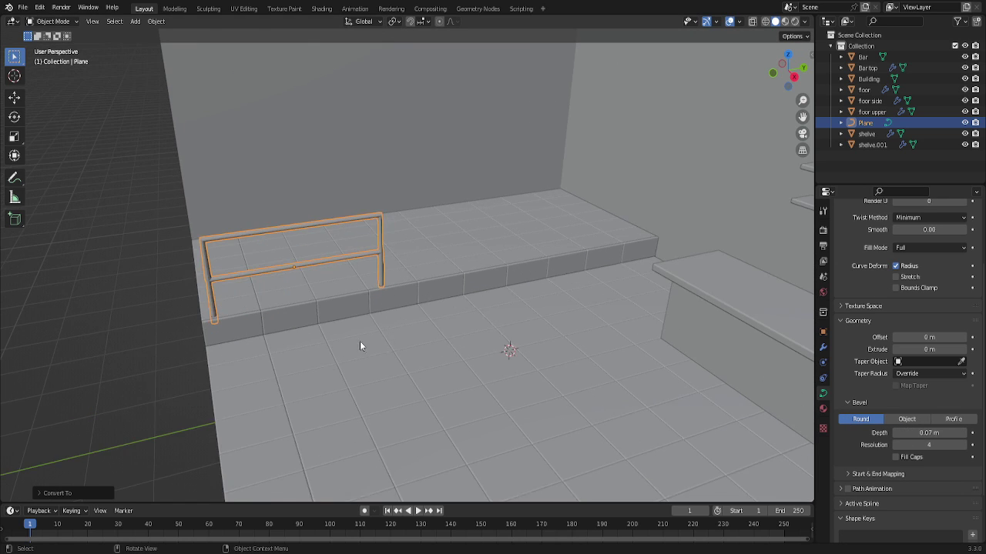
scroll(340, 339, up, 1)
scroll(335, 337, up, 1)
scroll(308, 337, up, 1)
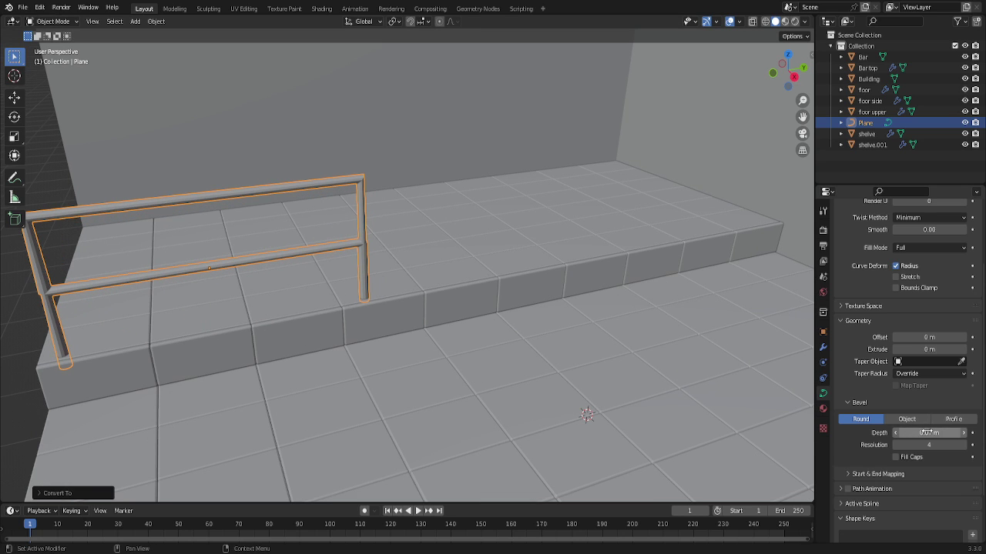
drag(796, 78, 743, 138)
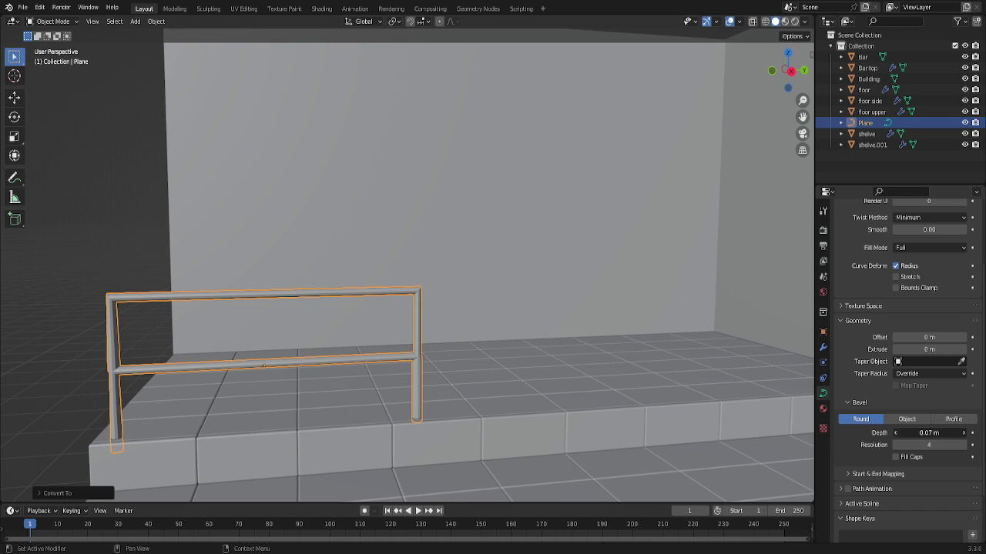
click(924, 432)
text(.05)
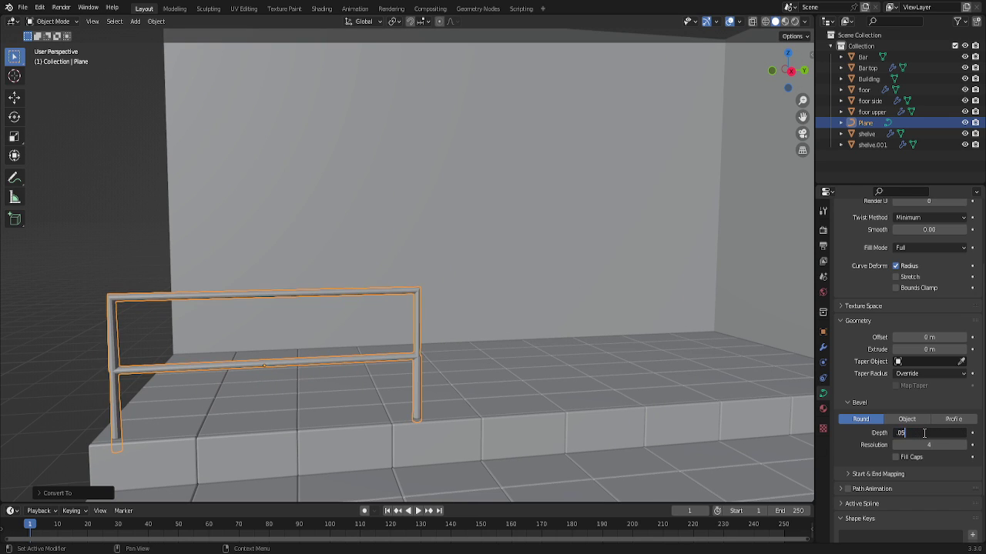
key(Return)
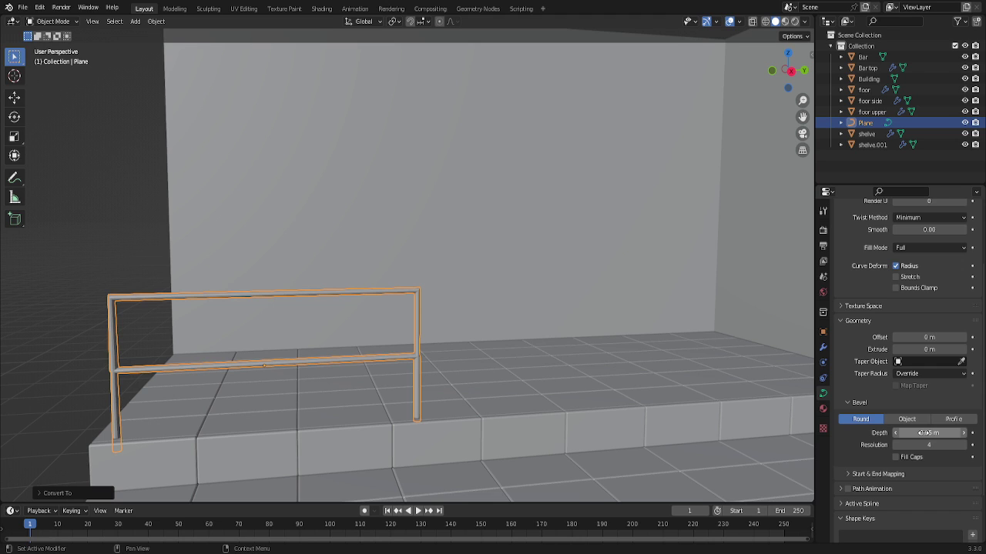
Re-frame the railing, enter Edit Mode, and select the lower-left control point.
scroll(207, 395, up, 2)
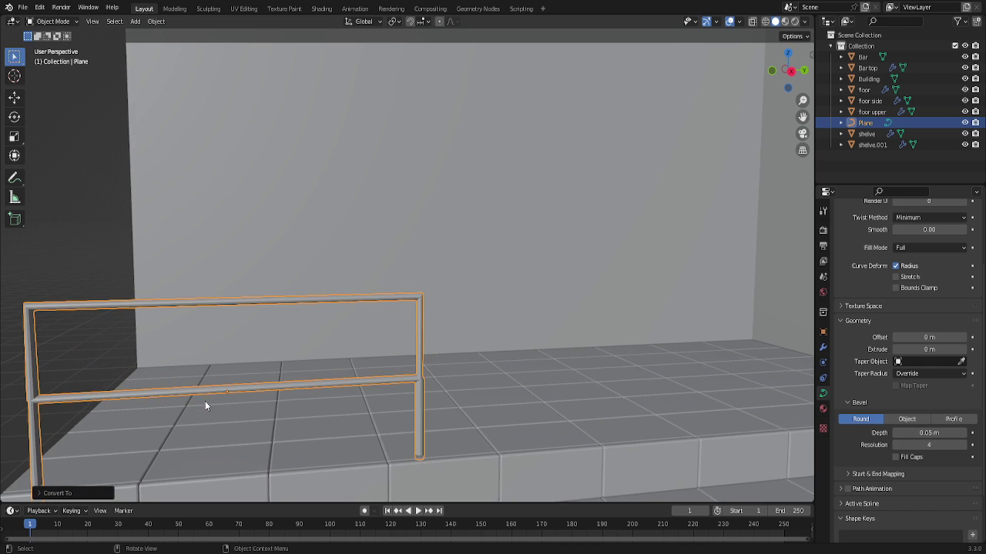
scroll(205, 401, up, 1)
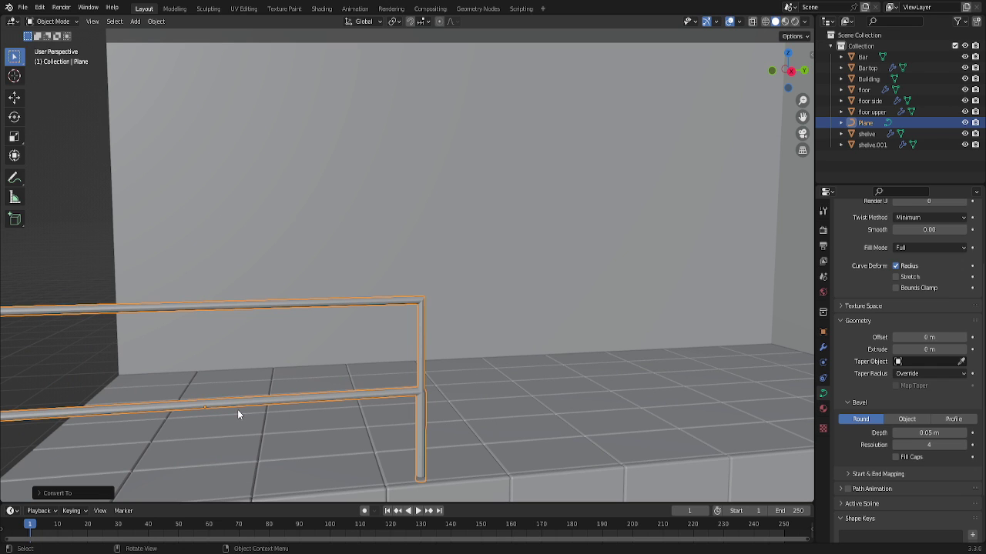
key(KP_3)
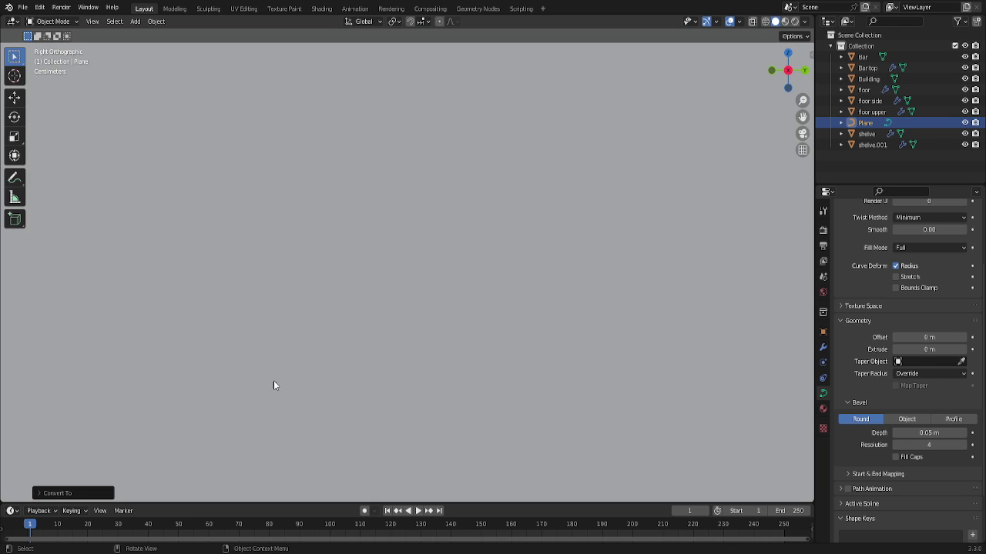
drag(776, 88, 410, 398)
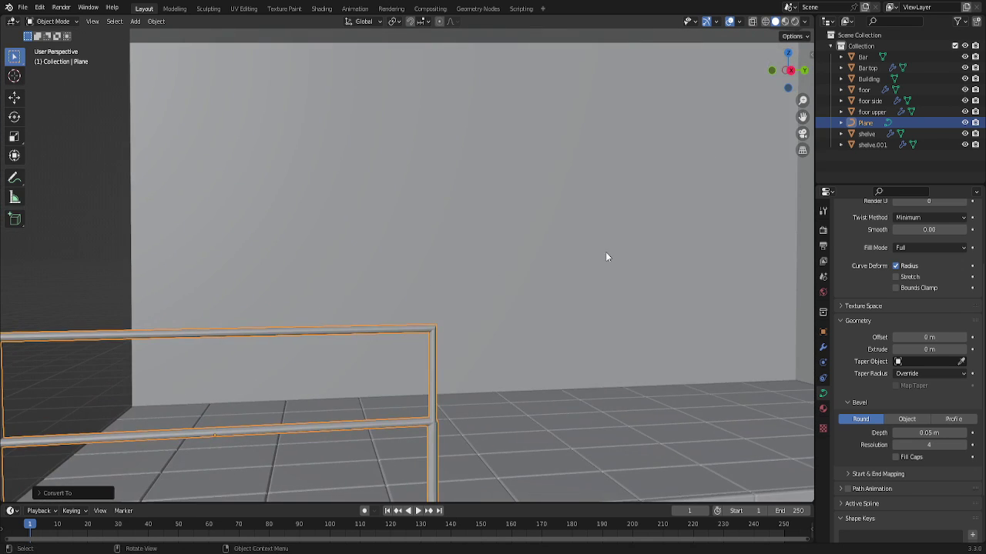
drag(802, 116, 917, 92)
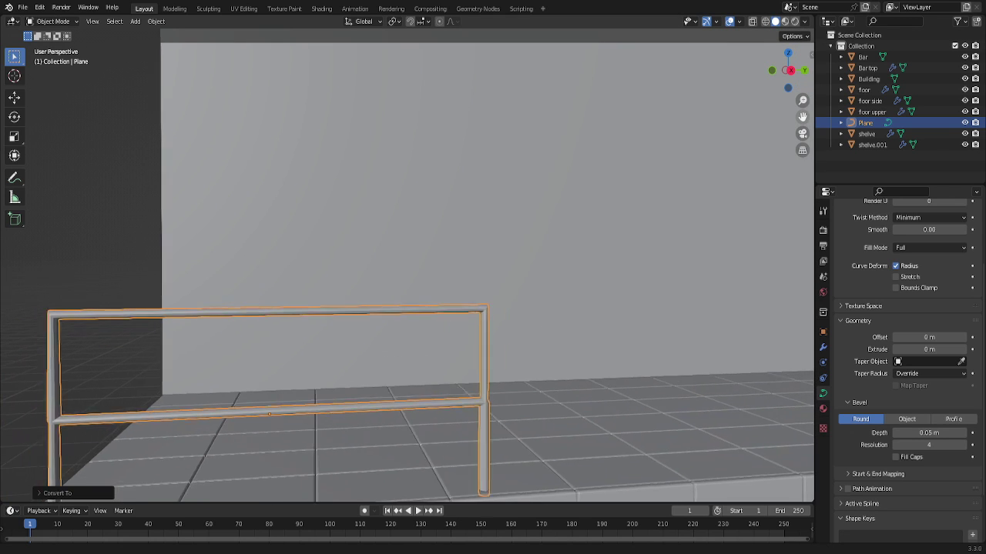
scroll(266, 454, up, 1)
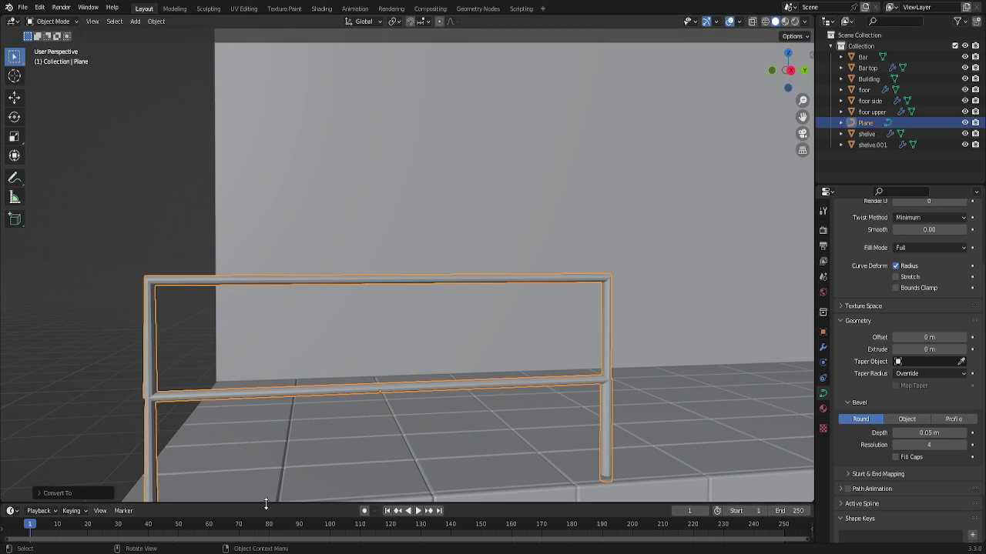
key(Tab)
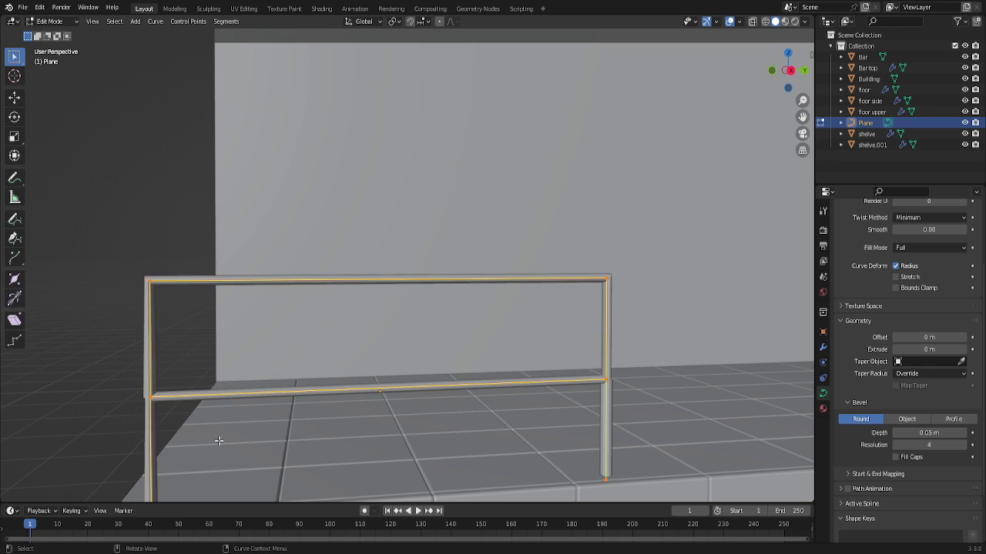
drag(135, 390, 178, 418)
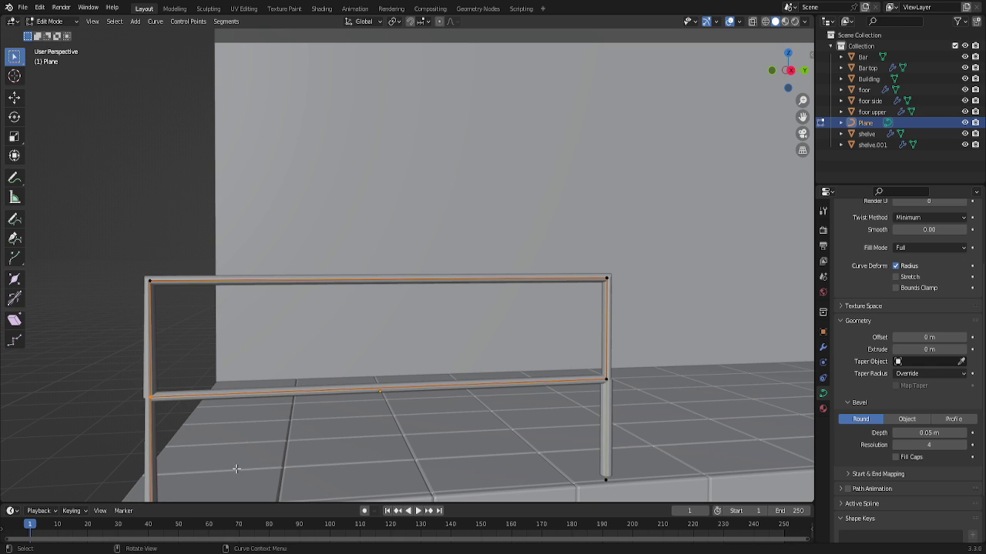
Shrink the tube radius at the lower-left corner point with Alt+S.
key(alt+s)
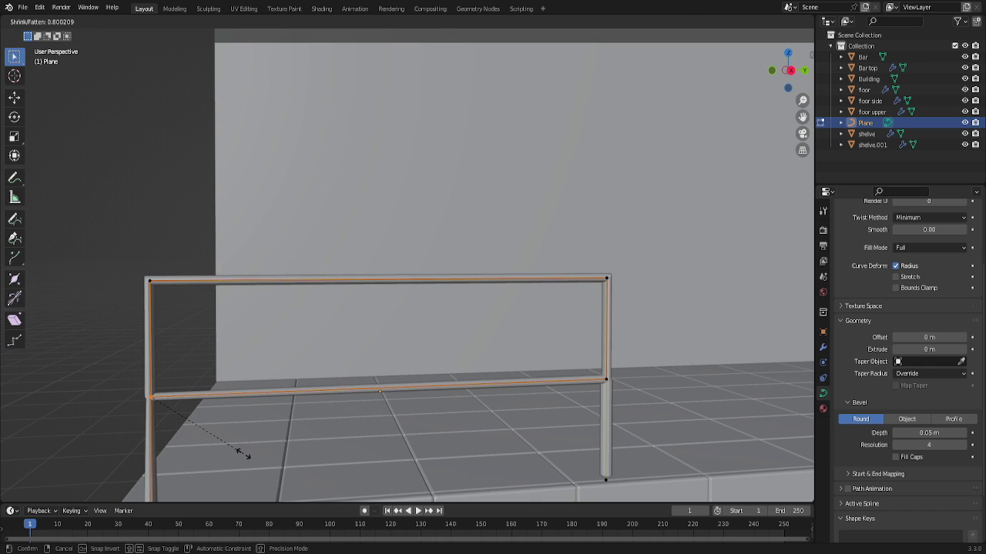
click(243, 455)
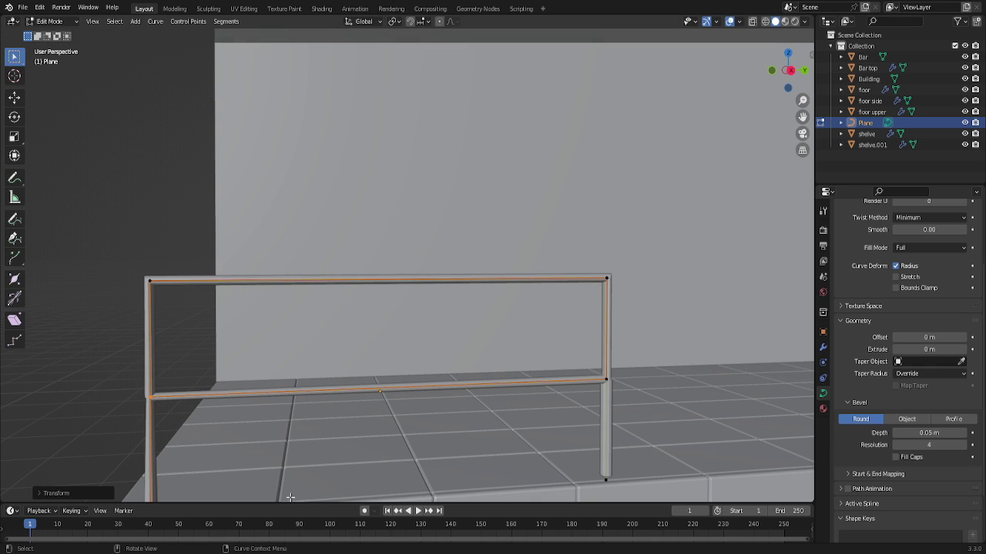
key(Tab)
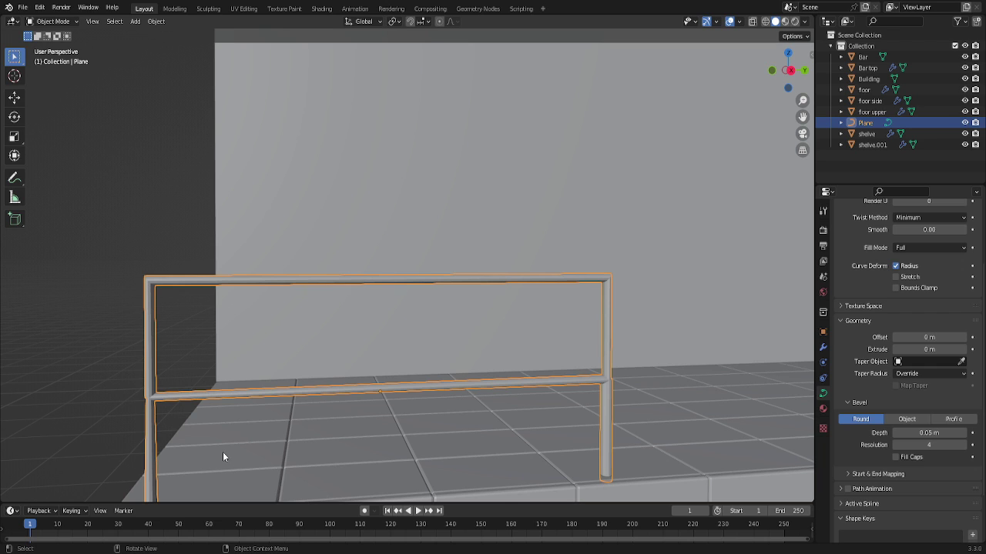
key(Tab)
scroll(223, 448, down, 1)
scroll(179, 465, down, 1)
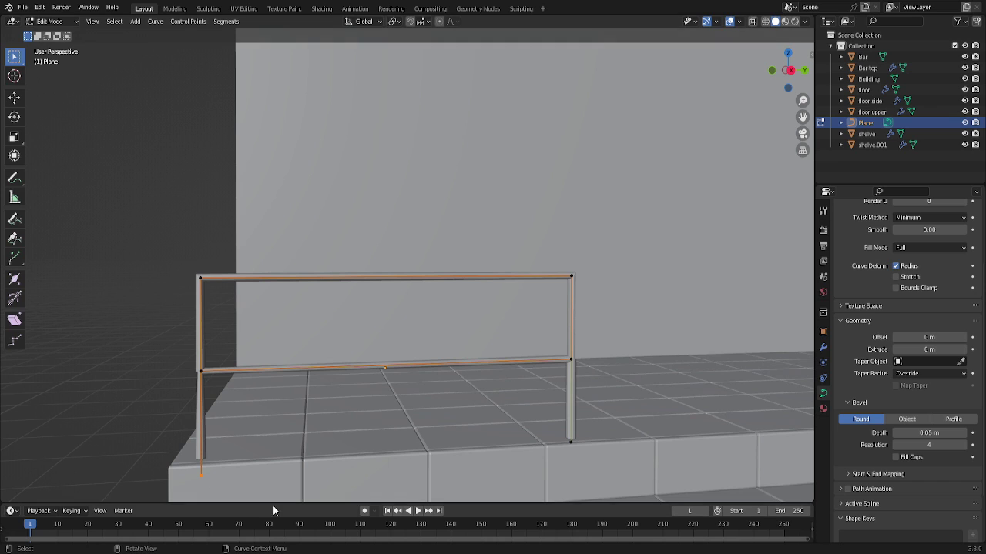
key(alt+s)
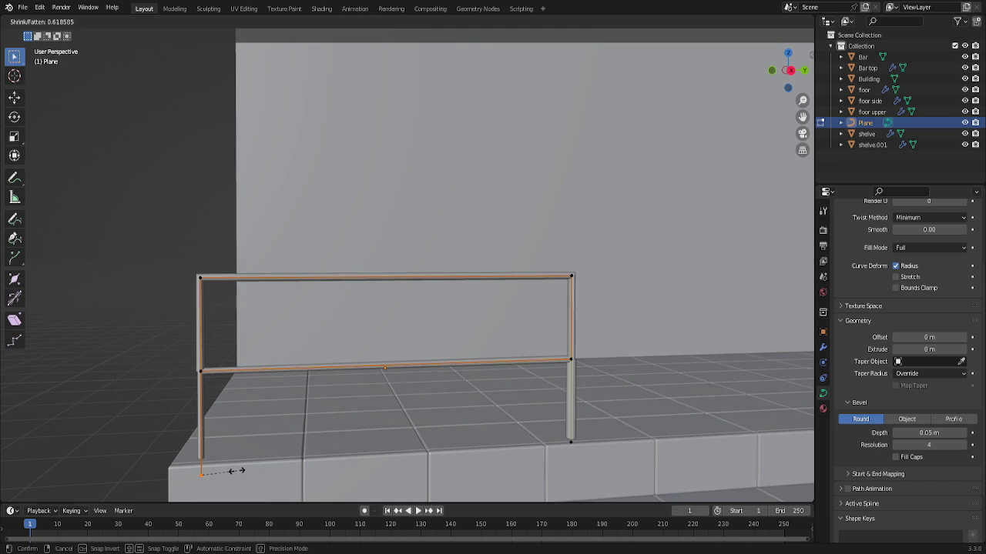
click(235, 470)
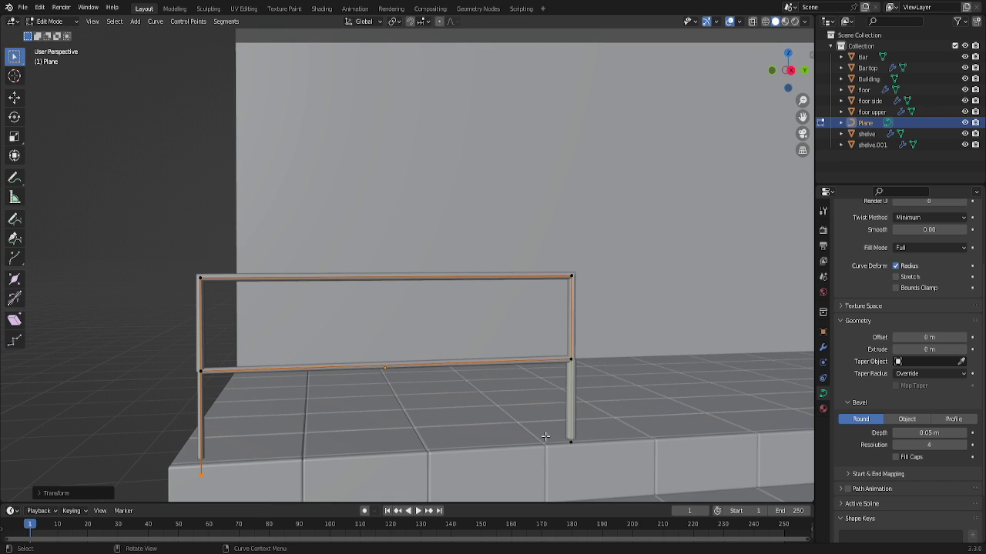
Shrink the tube radius at the right post's foot and upper-right corner points.
key(alt+s)
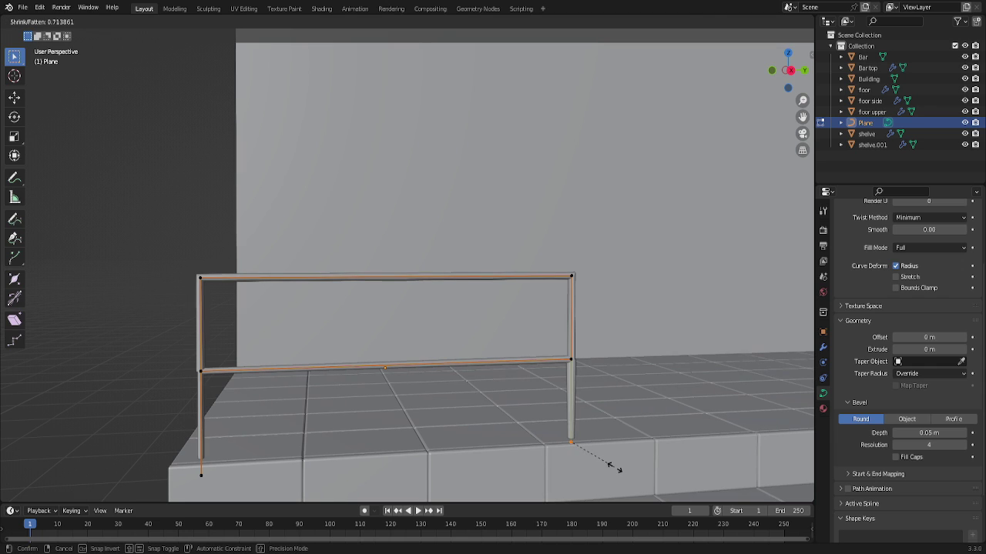
click(606, 441)
click(555, 348)
key(alt+s)
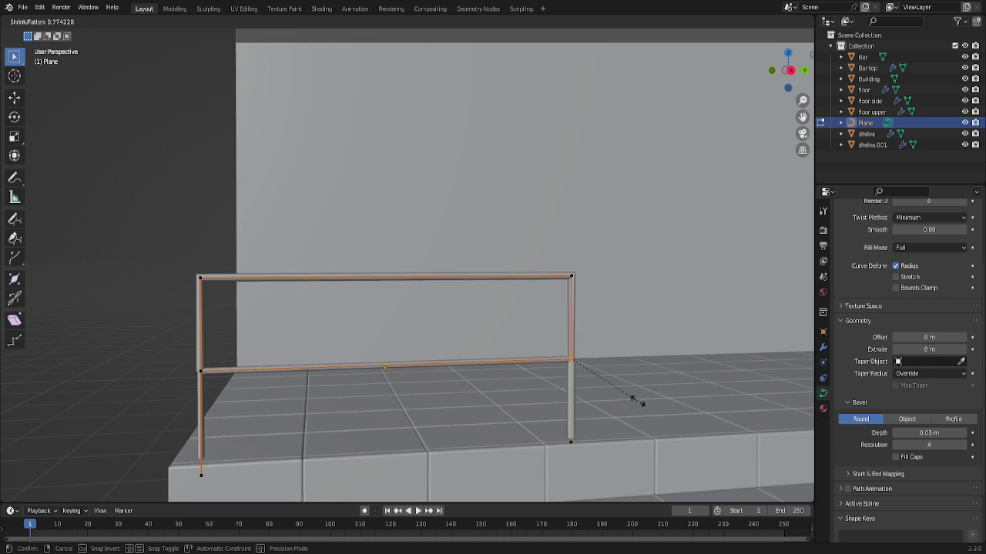
click(637, 401)
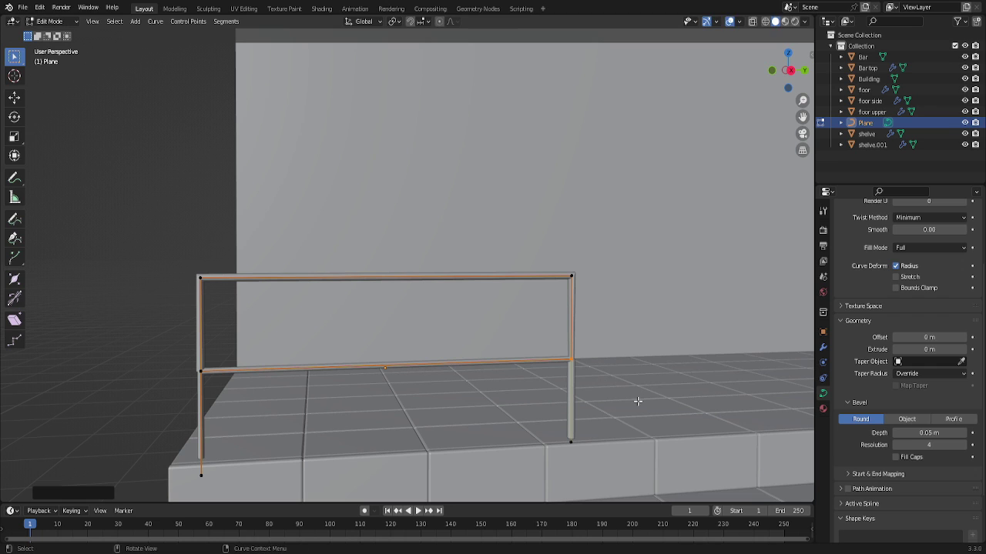
click(544, 439)
key(alt+s)
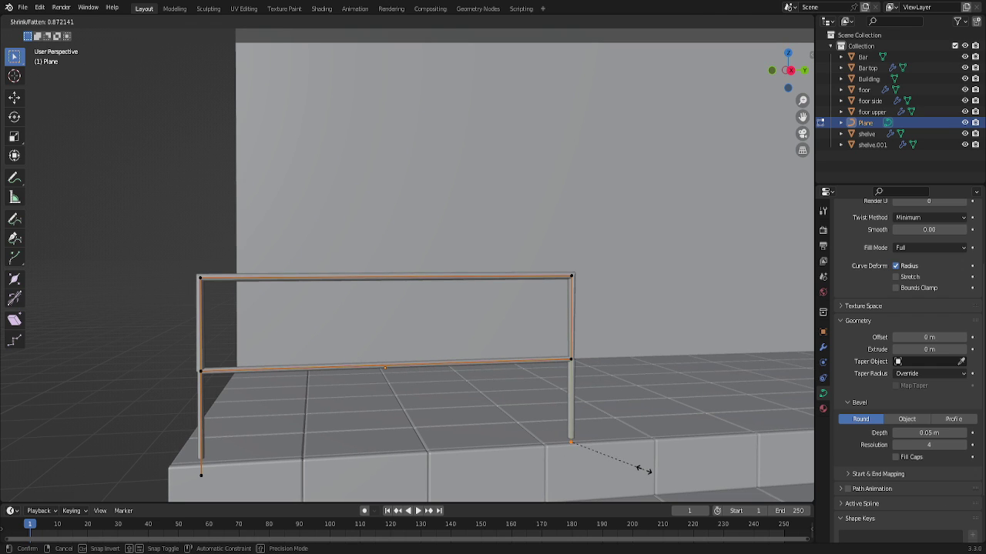
click(644, 471)
Return to Object Mode and orbit around the slimmed railing.
middle_drag(484, 446, 468, 468)
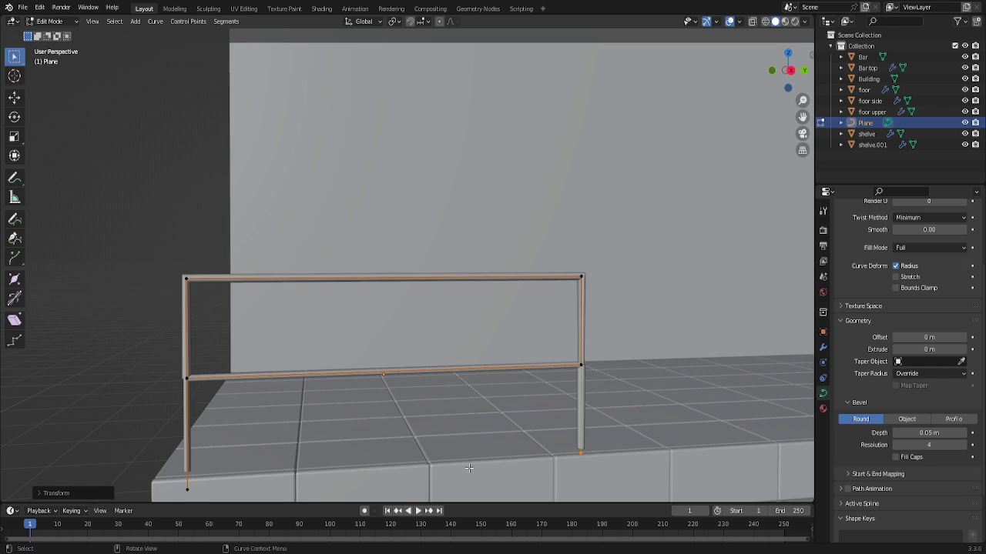
key(Tab)
mouse_move(465, 472)
middle_down()
mouse_move(445, 467)
mouse_move(556, 354)
middle_up()
middle_drag(763, 130, 761, 97)
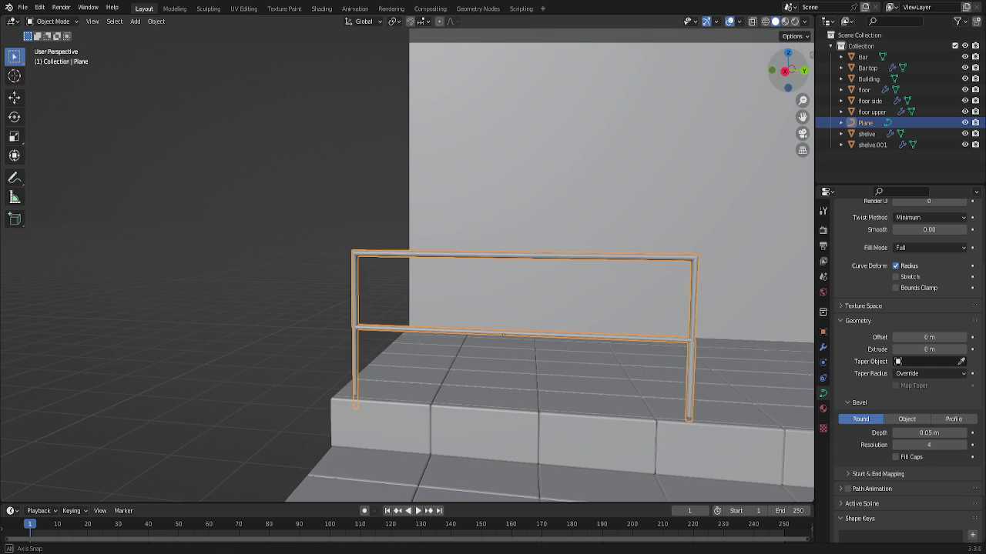
scroll(379, 290, up, 1)
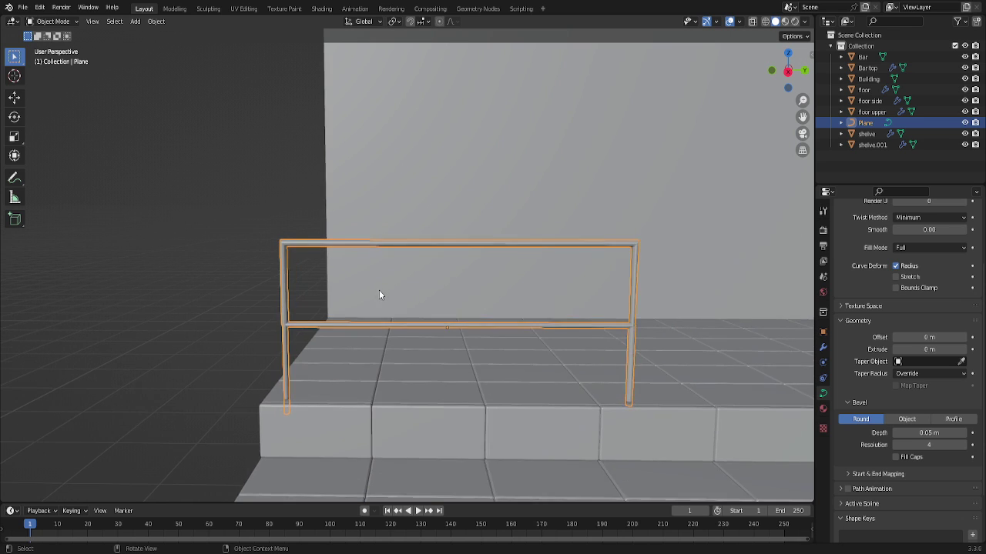
scroll(385, 295, up, 1)
scroll(393, 302, up, 1)
scroll(391, 312, up, 1)
scroll(391, 312, down, 1)
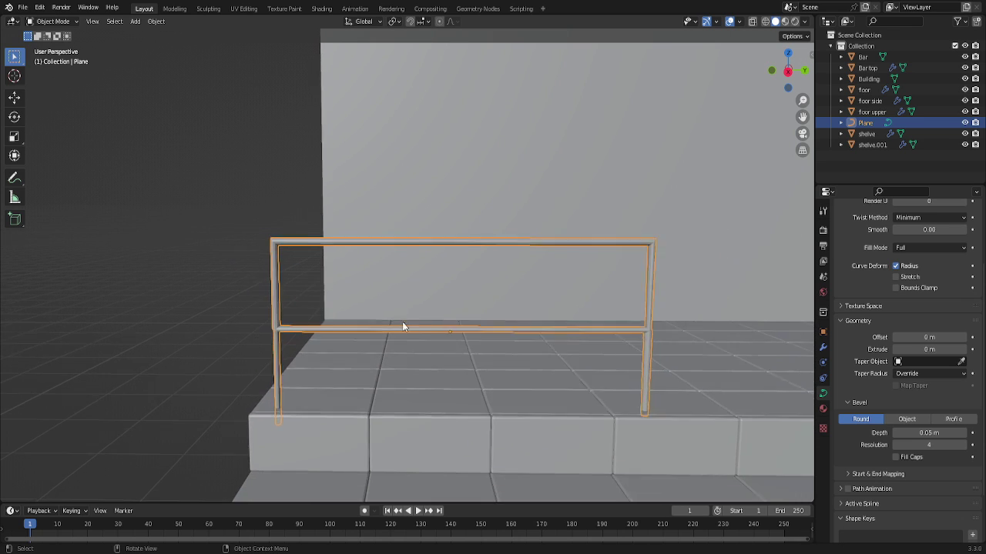
scroll(403, 324, down, 2)
scroll(411, 330, down, 2)
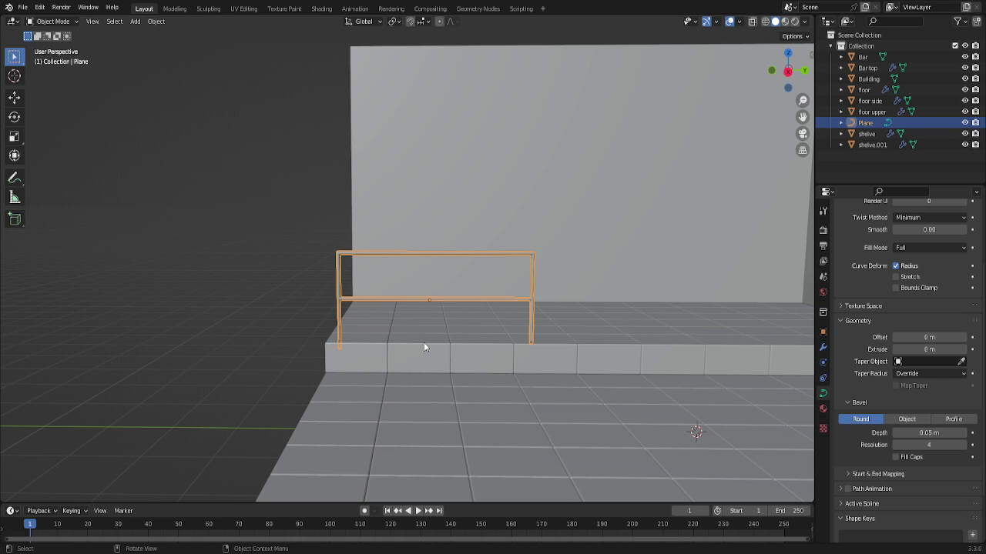
scroll(442, 327, up, 2)
scroll(437, 336, up, 1)
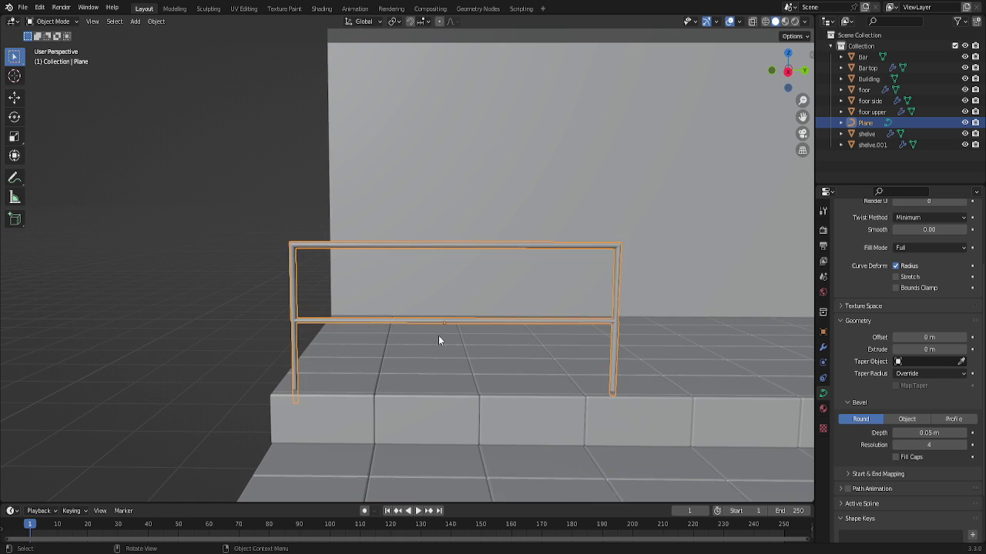
scroll(438, 337, up, 1)
scroll(438, 338, down, 1)
scroll(439, 339, down, 3)
scroll(440, 348, down, 3)
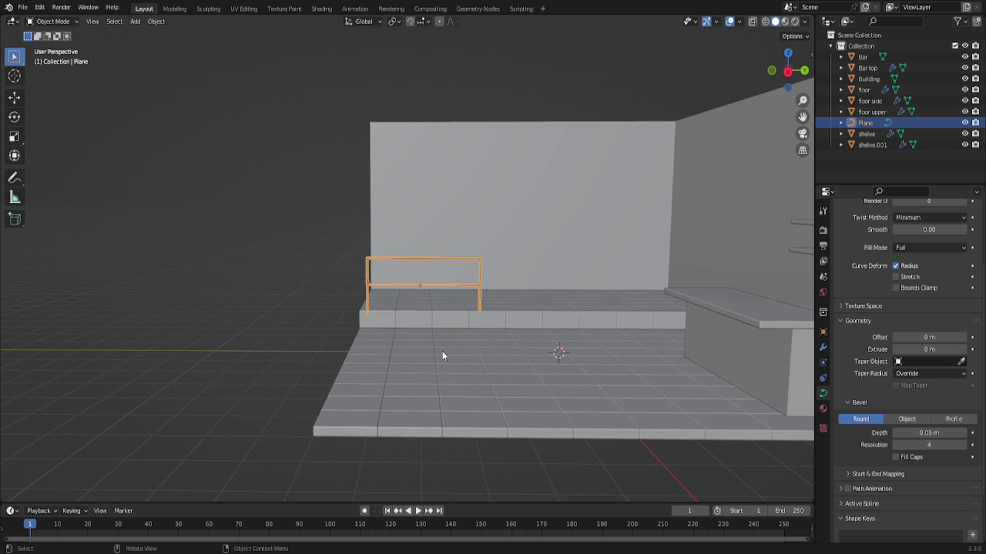
scroll(440, 354, up, 2)
scroll(440, 352, up, 2)
scroll(444, 350, up, 1)
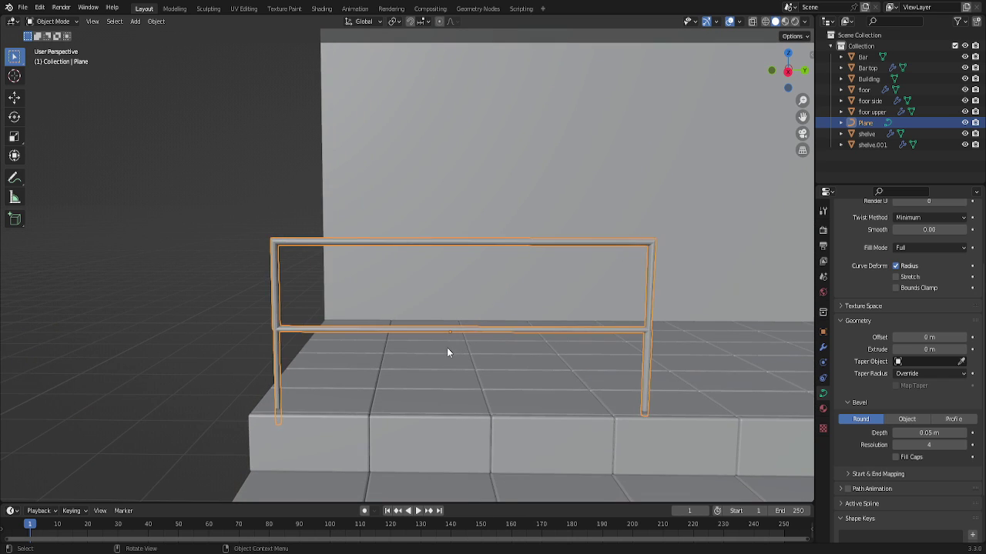
scroll(448, 351, down, 1)
scroll(450, 352, down, 1)
Set the railing tubes' bevel Depth to 0.08 m and reopen the curve points for editing.
click(962, 433)
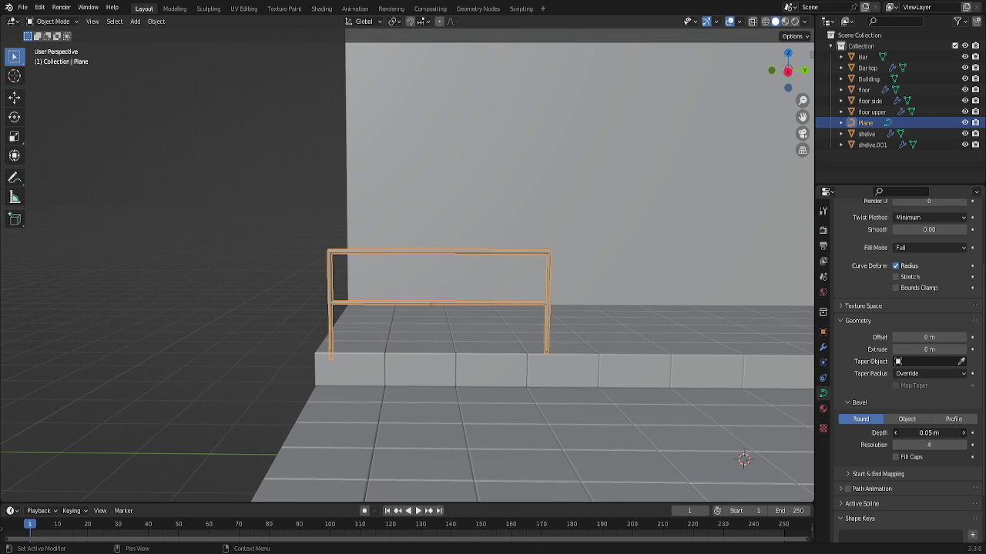
click(963, 433)
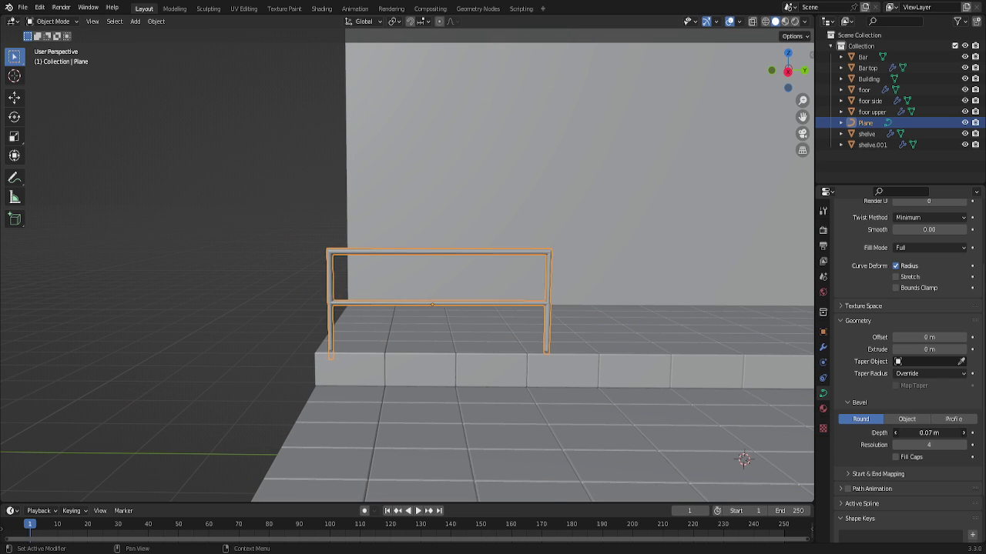
drag(934, 432, 912, 433)
click(934, 433)
text(0.08)
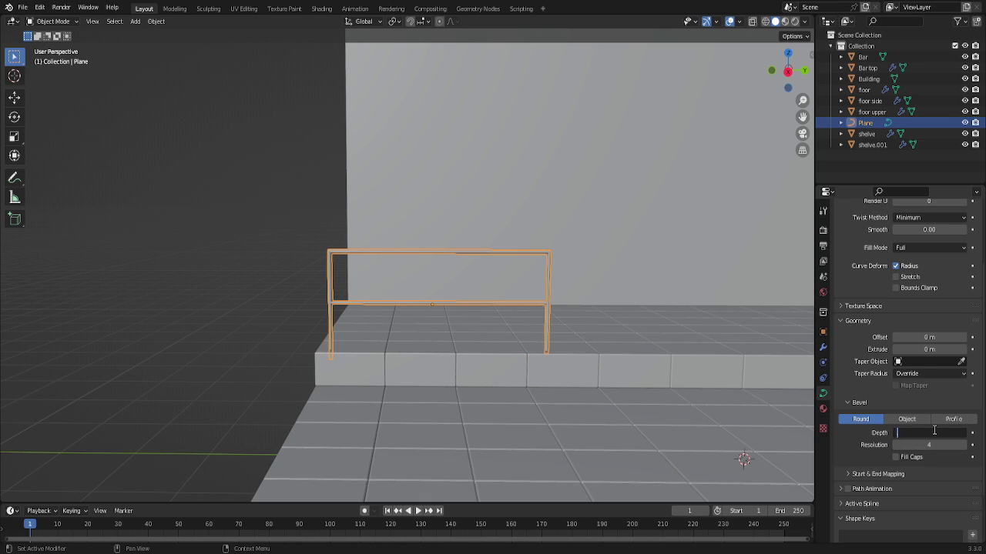
key(Return)
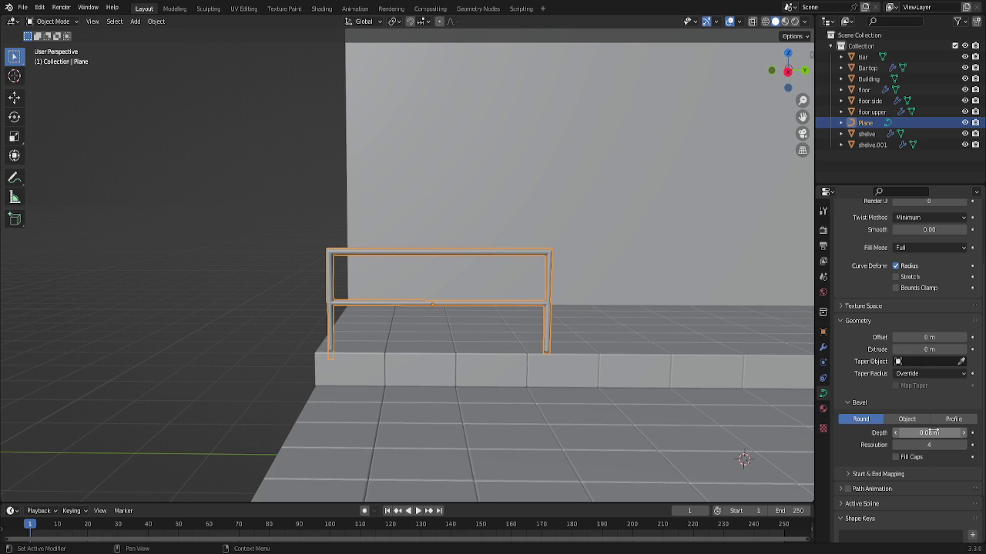
key(Tab)
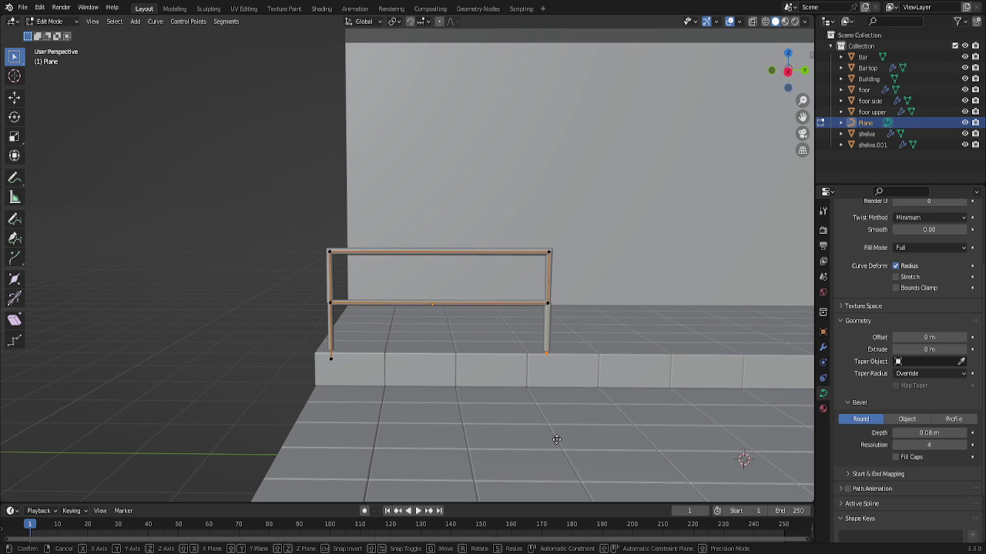
Lower the right post's foot point about 0.05 m along Z, then return to Object Mode.
key(g)
key(z)
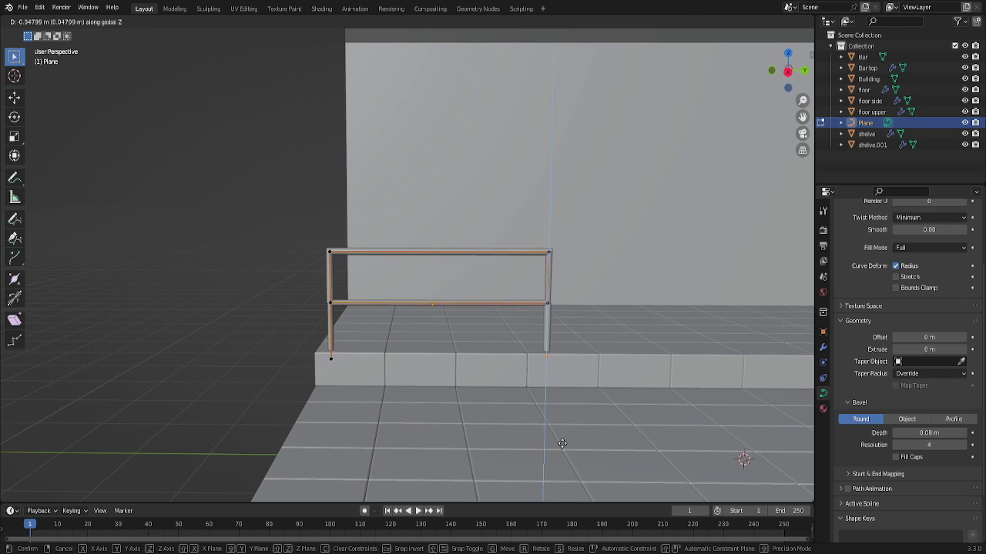
click(563, 445)
scroll(514, 434, up, 2)
scroll(515, 436, up, 2)
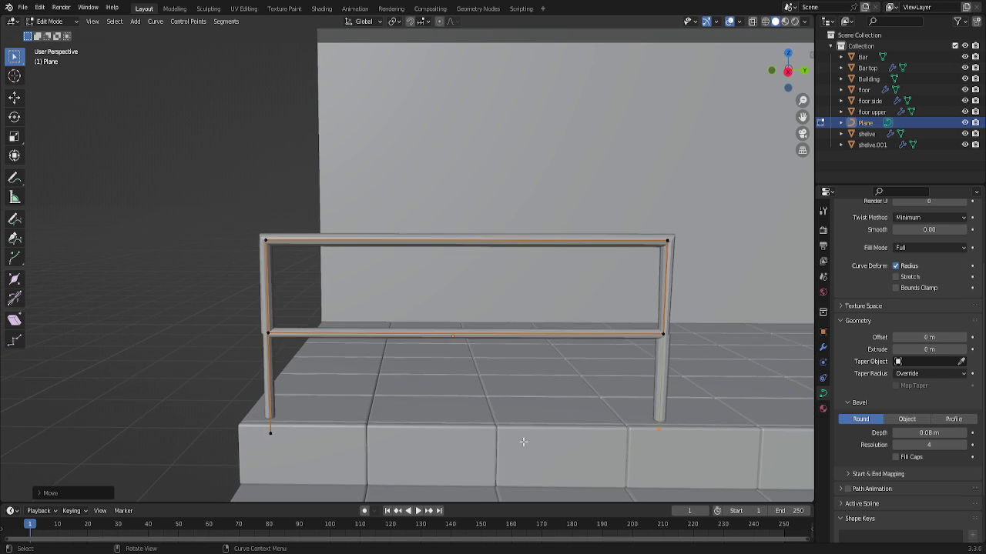
scroll(518, 439, up, 1)
scroll(521, 442, up, 1)
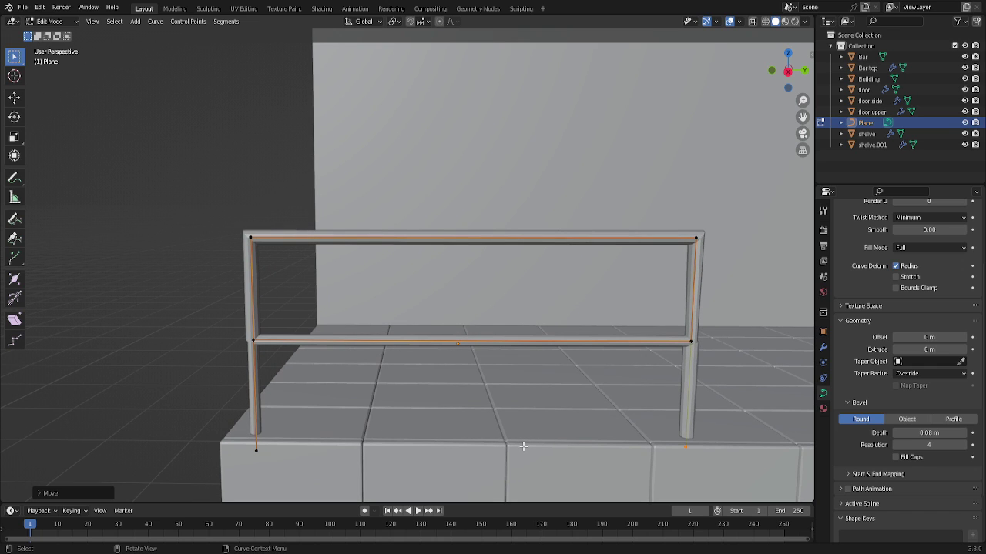
scroll(523, 448, down, 1)
scroll(522, 447, up, 1)
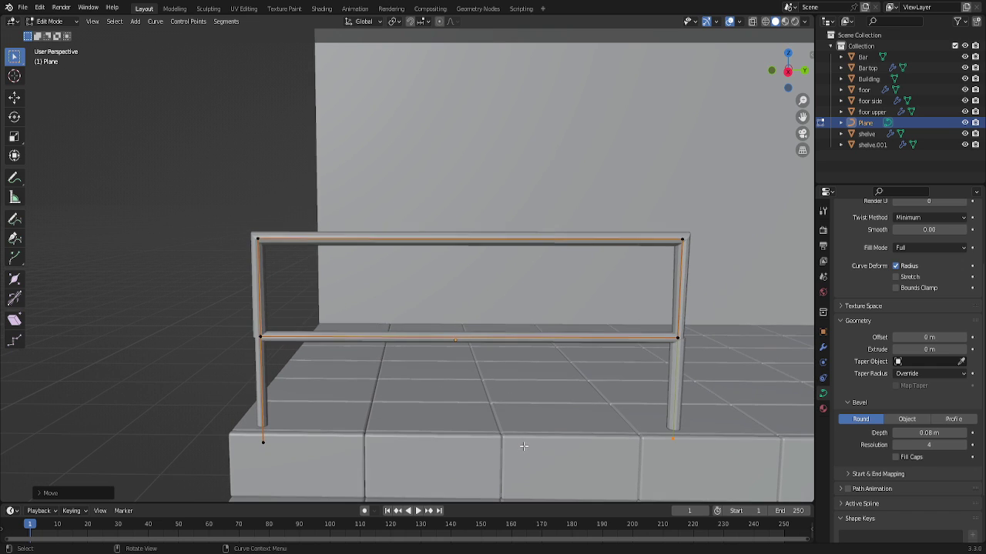
key(Tab)
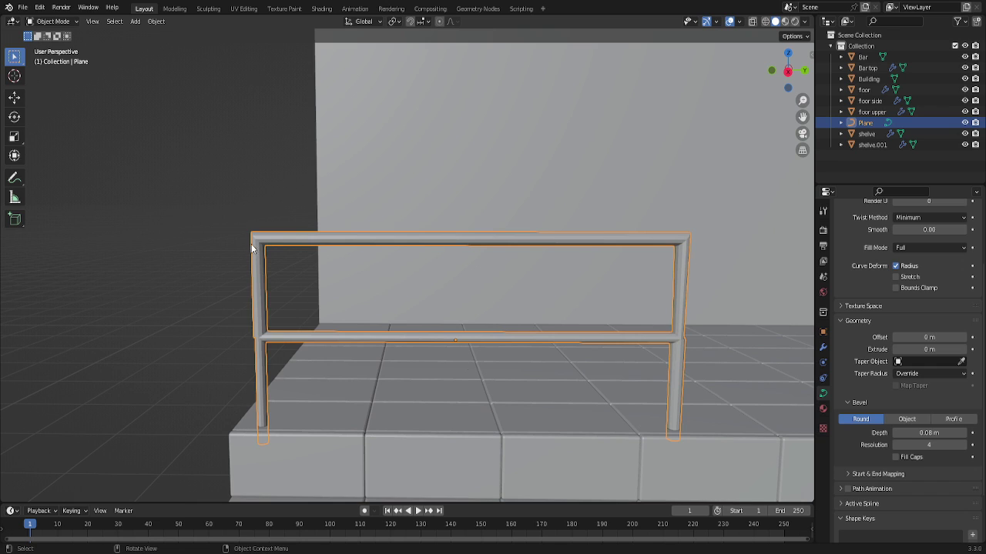
right_click(251, 244)
mouse_move(212, 241)
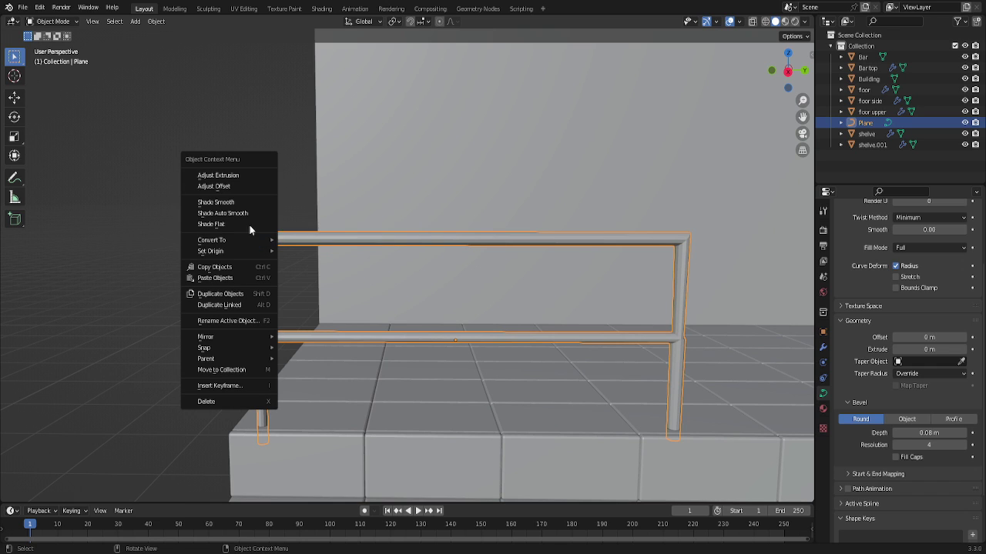
click(238, 204)
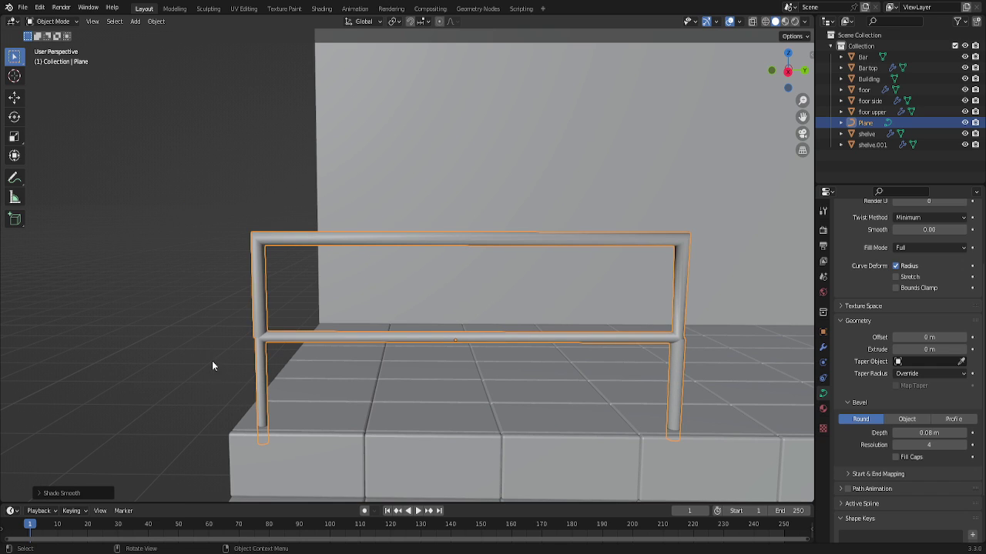
scroll(238, 385, up, 2)
scroll(264, 403, up, 1)
scroll(264, 402, up, 1)
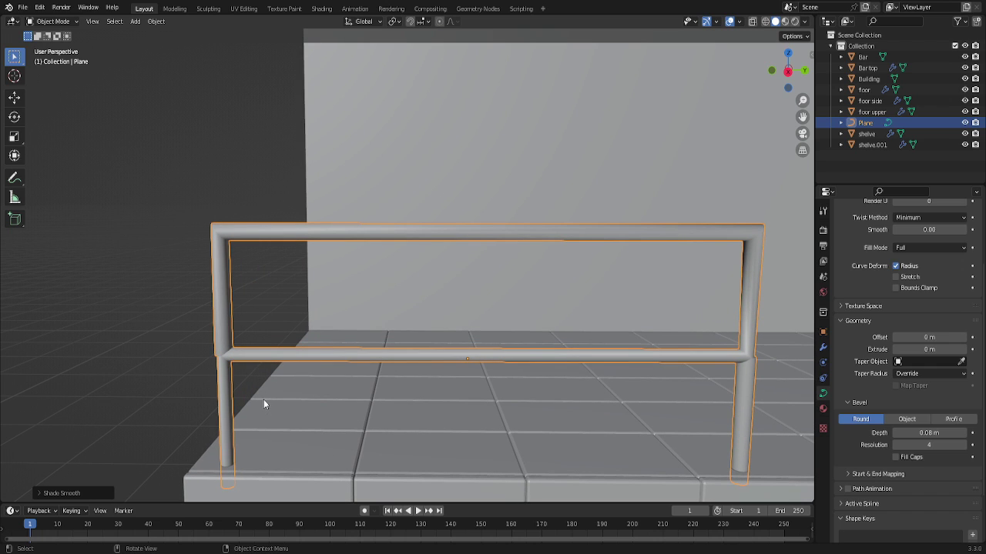
scroll(260, 396, down, 1)
scroll(260, 395, down, 1)
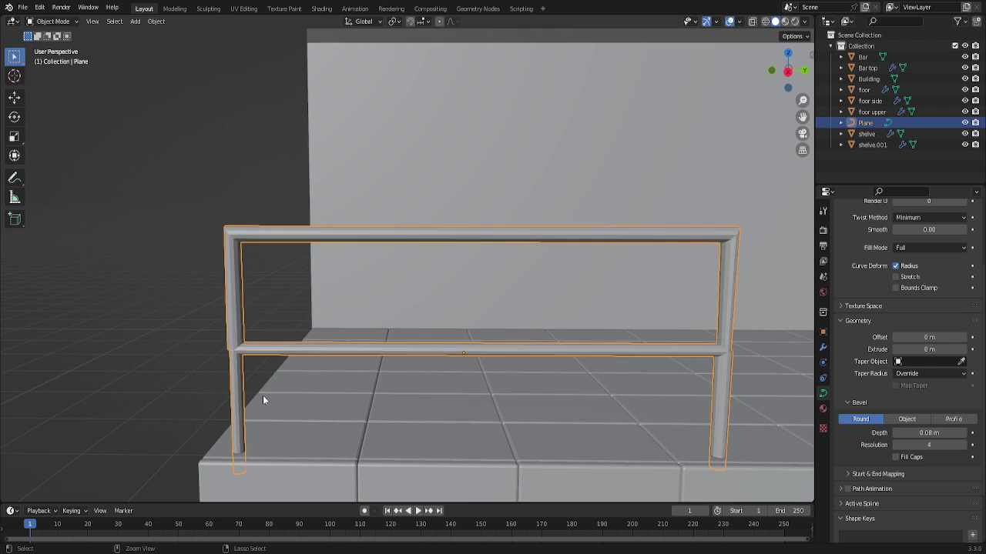
right_click(230, 317)
click(230, 317)
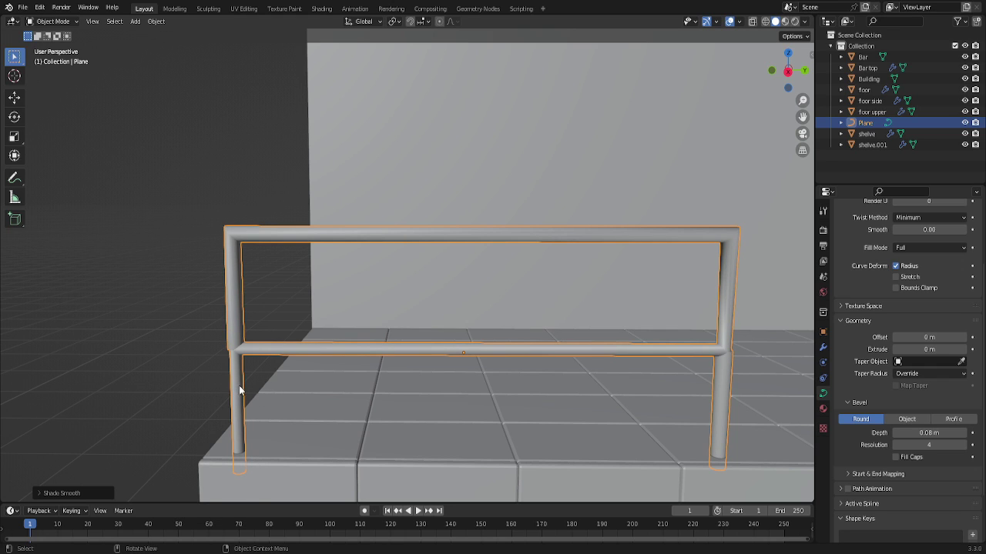
key(ctrl+z)
scroll(281, 378, up, 2)
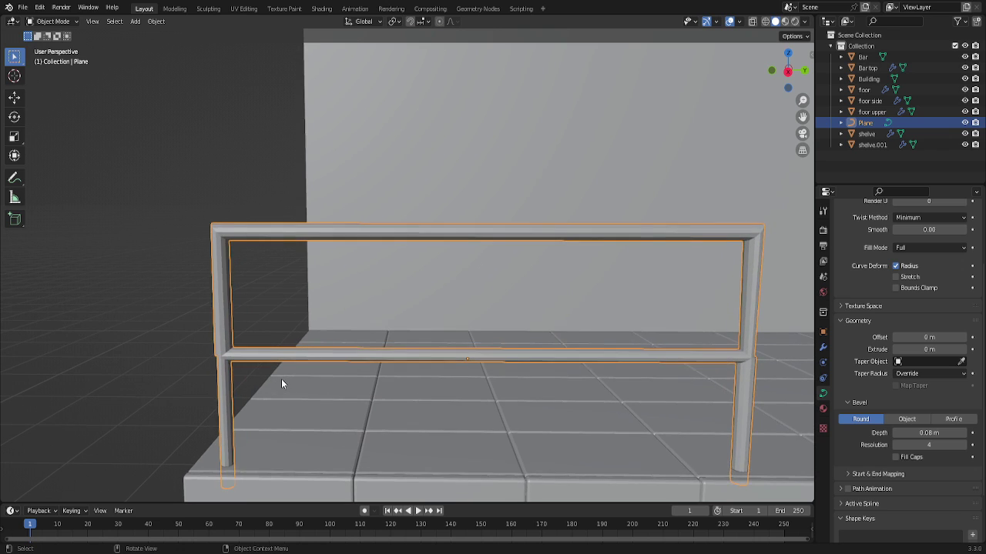
scroll(288, 390, up, 1)
scroll(291, 398, down, 1)
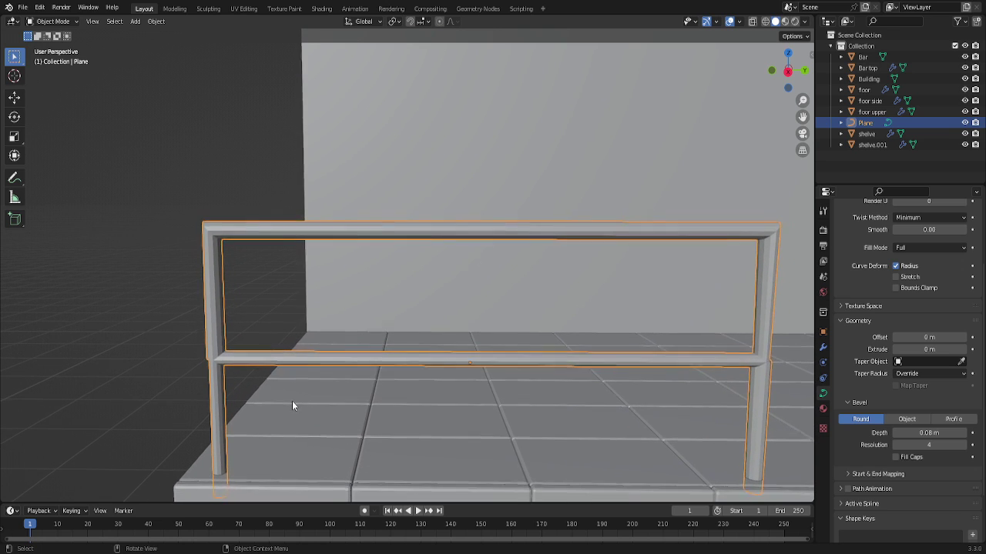
scroll(292, 402, down, 1)
scroll(293, 402, down, 1)
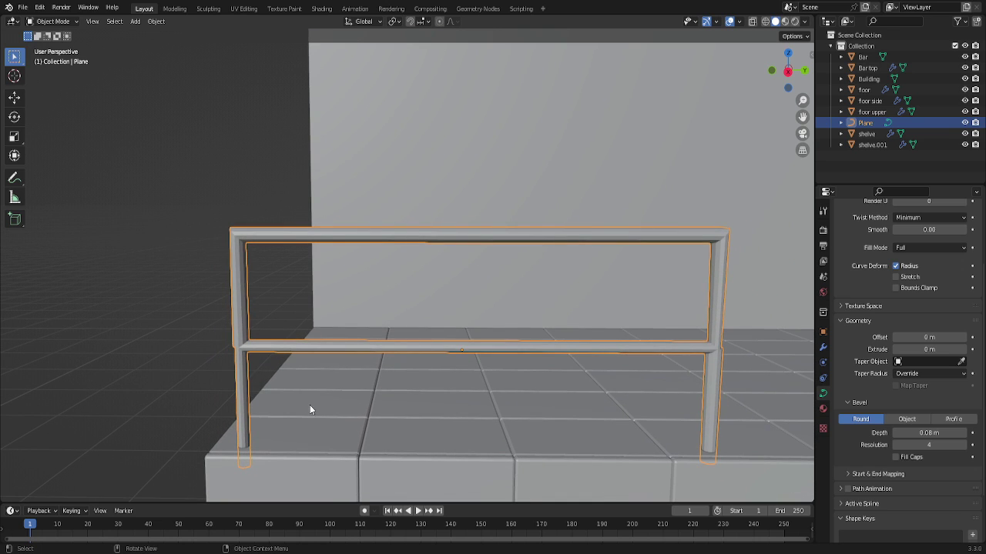
key(Tab)
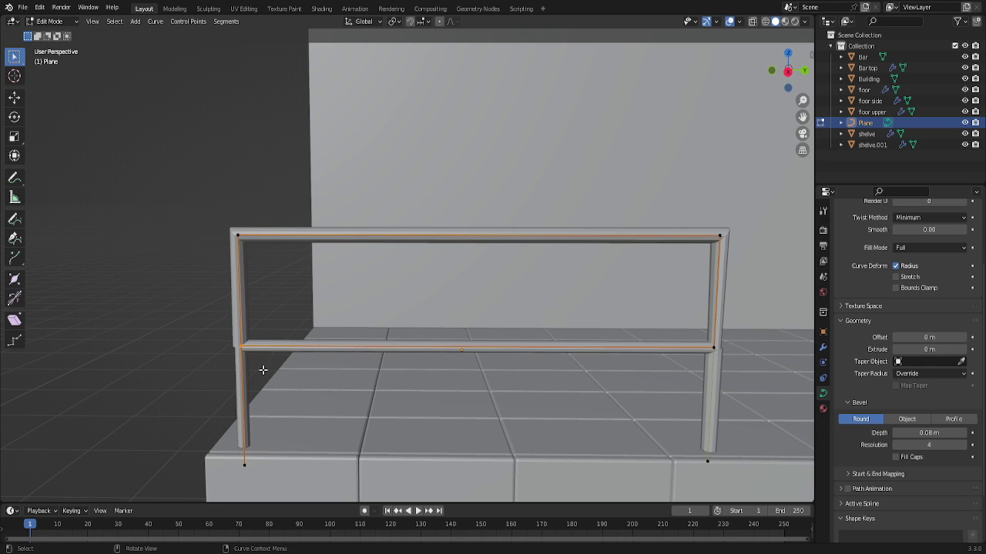
key(x)
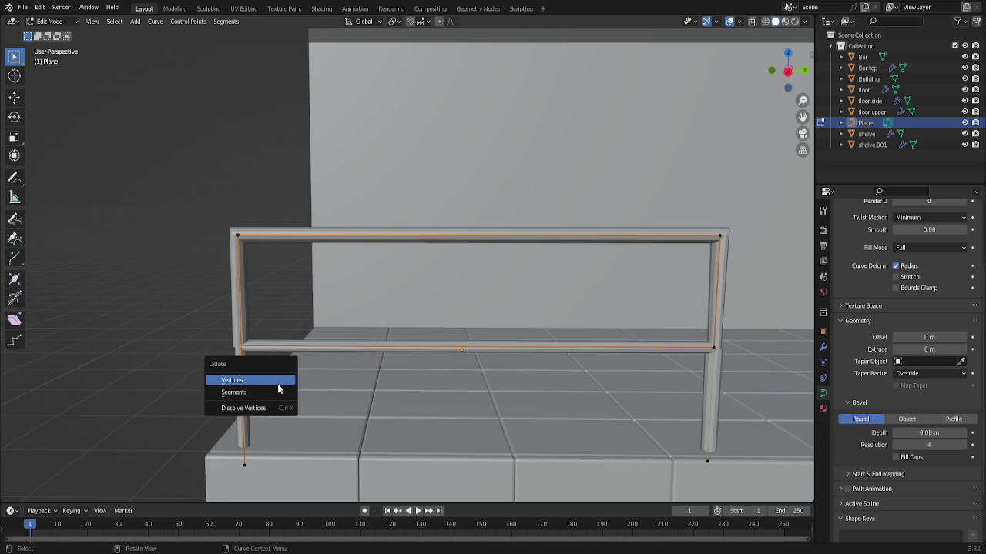
click(278, 385)
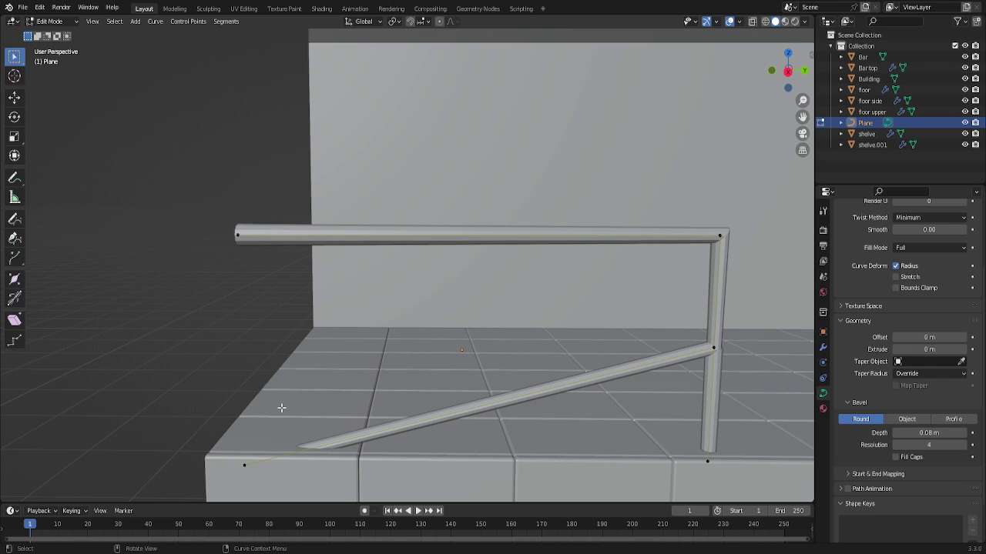
key(ctrl+z)
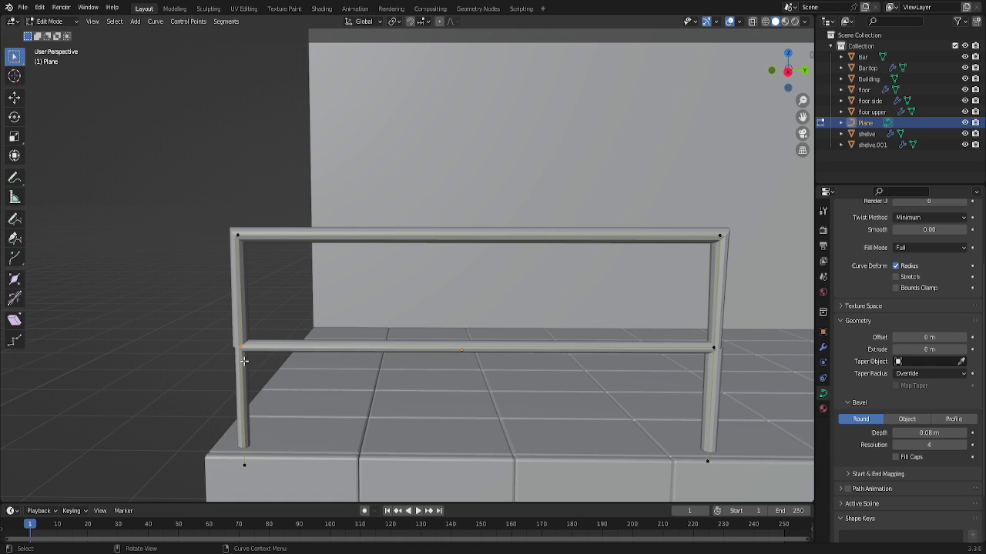
key(x)
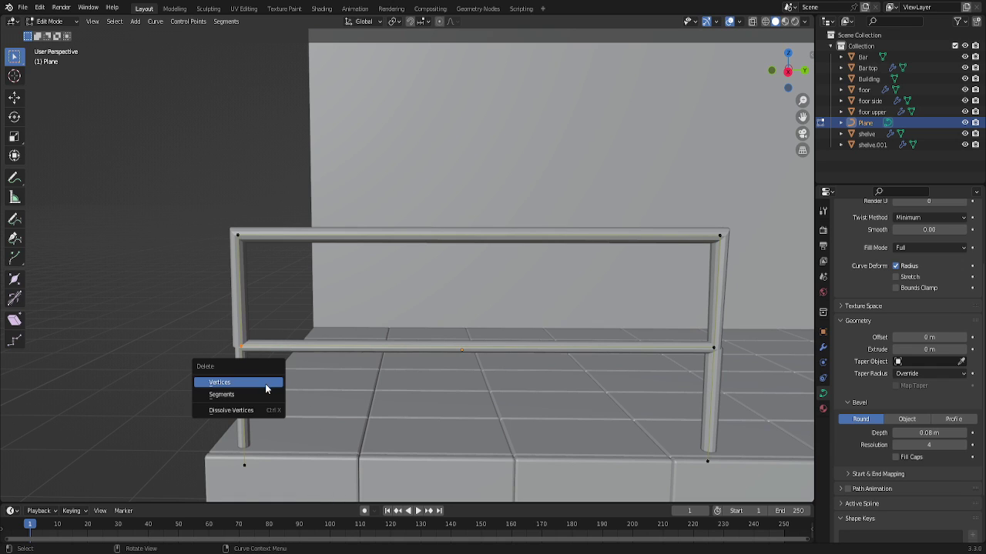
click(259, 409)
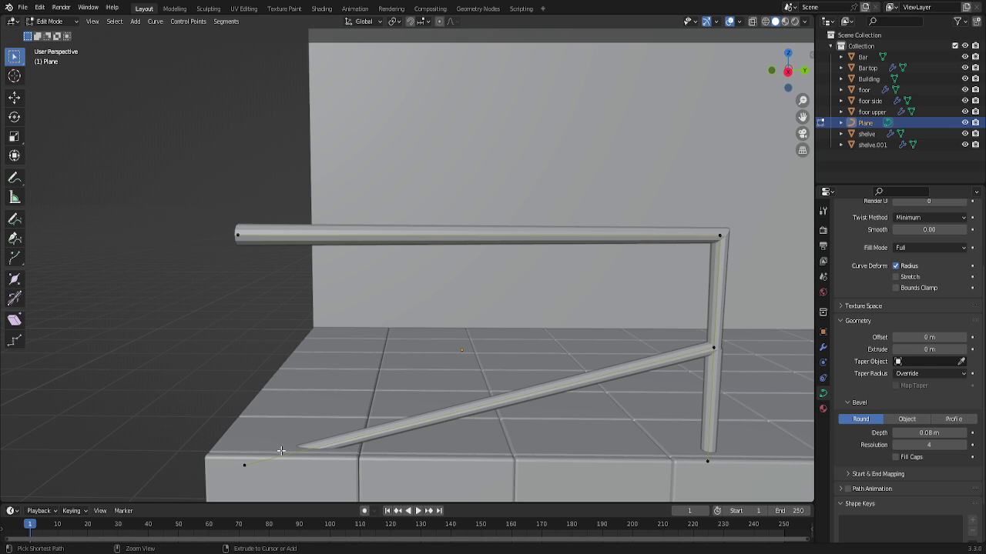
key(ctrl+z)
scroll(323, 439, down, 2)
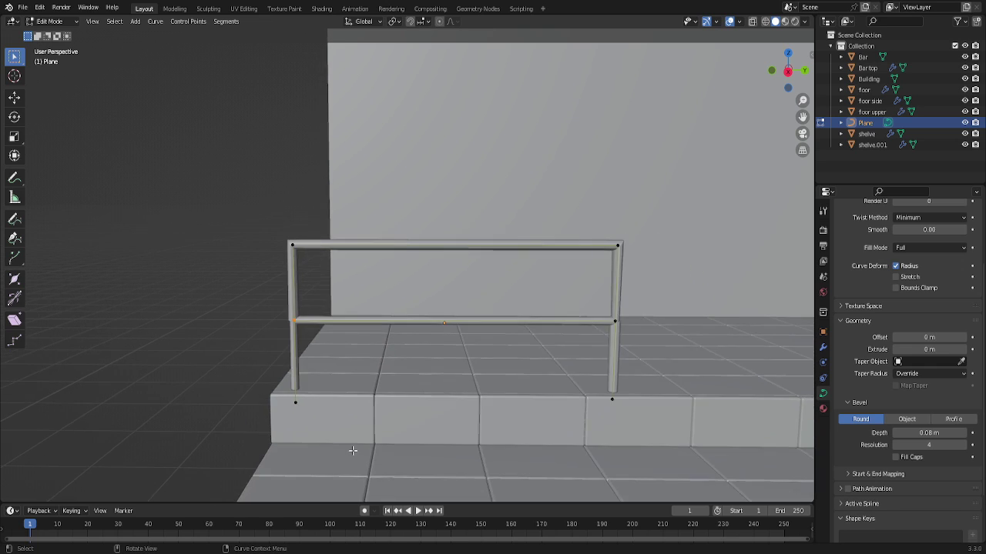
scroll(372, 443, down, 2)
scroll(431, 445, down, 1)
scroll(455, 443, down, 1)
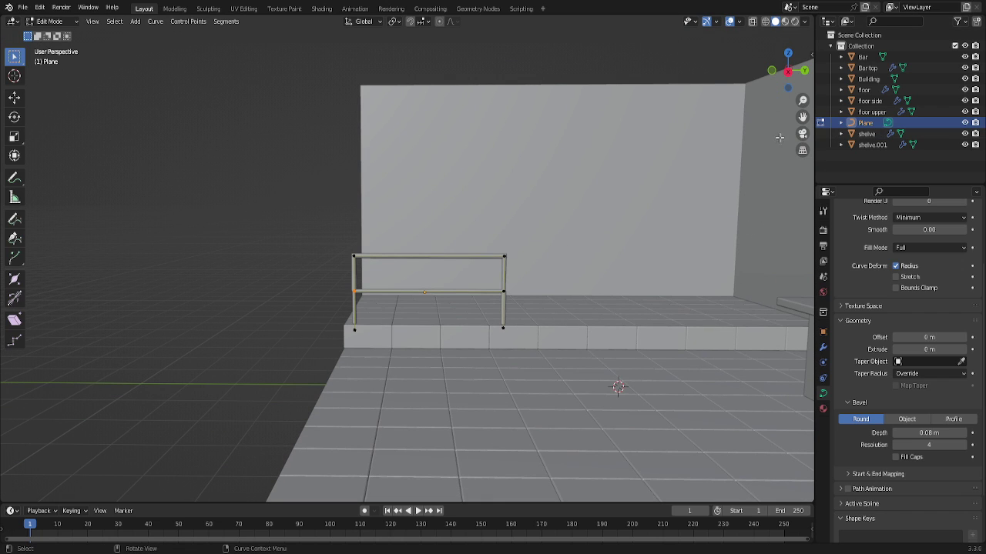
key(Tab)
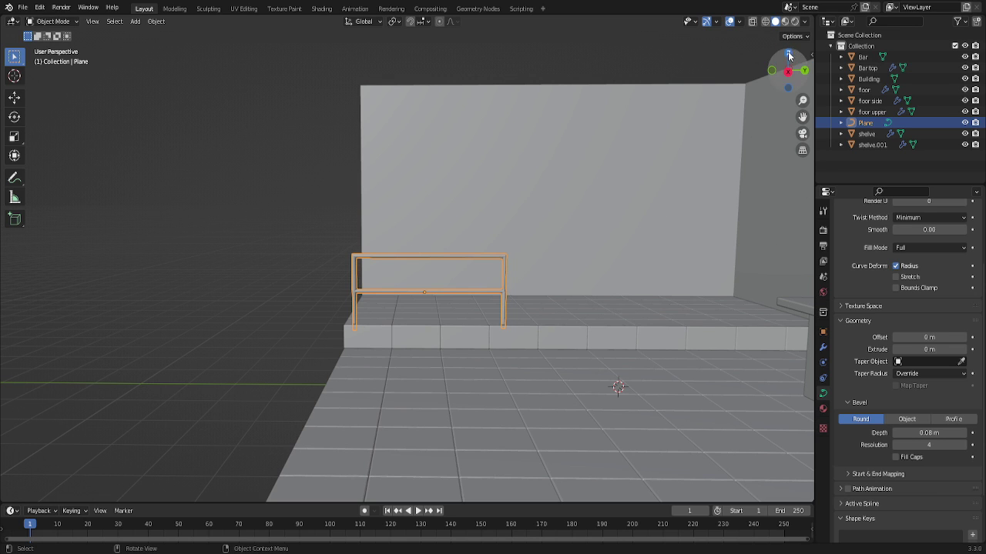
From a top view, add a new plane at the 3D cursor.
click(788, 52)
scroll(431, 235, down, 3)
scroll(401, 219, up, 4)
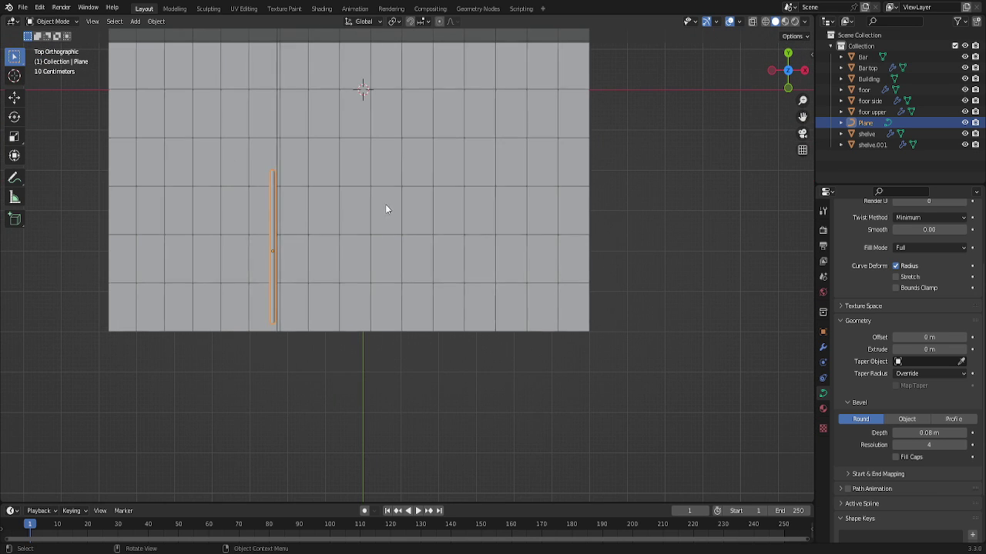
drag(802, 117, 852, 272)
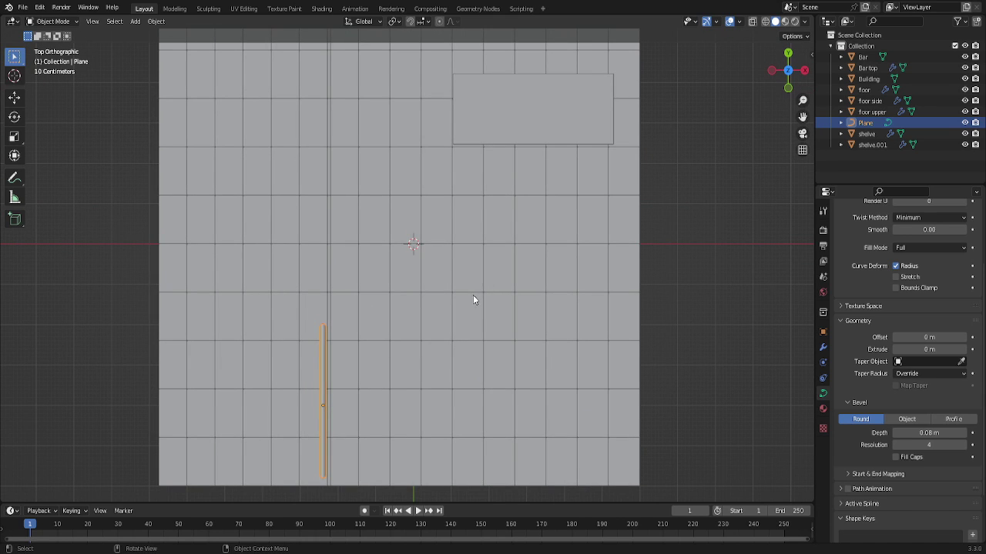
key(shift+a)
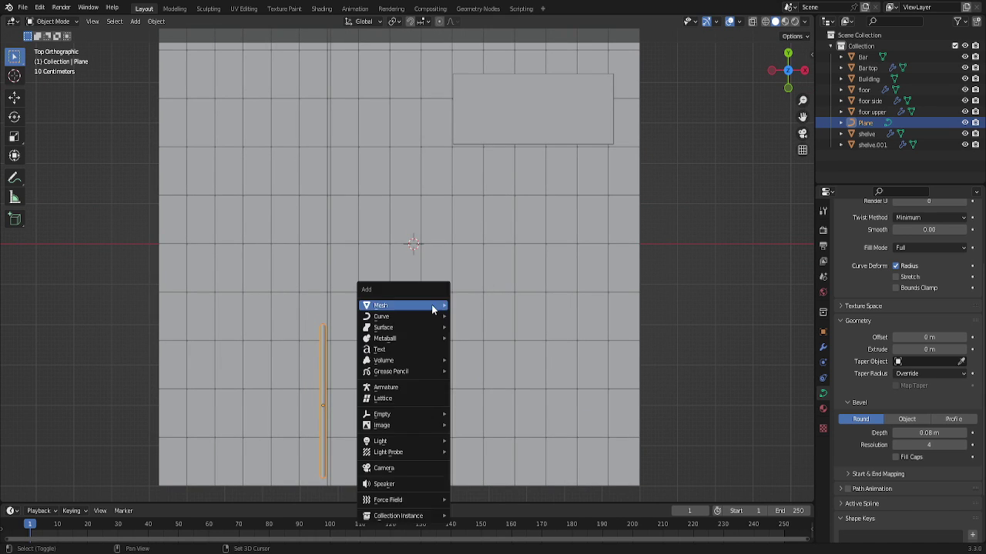
mouse_move(400, 306)
click(469, 308)
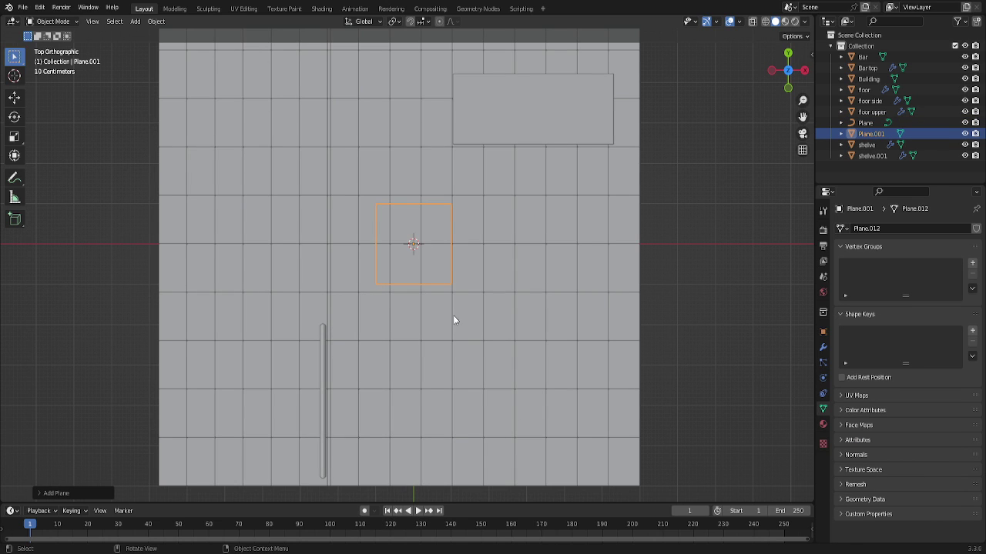
Lift the new plane about 0.75 m along Z onto the platform.
key(g)
key(KP_3)
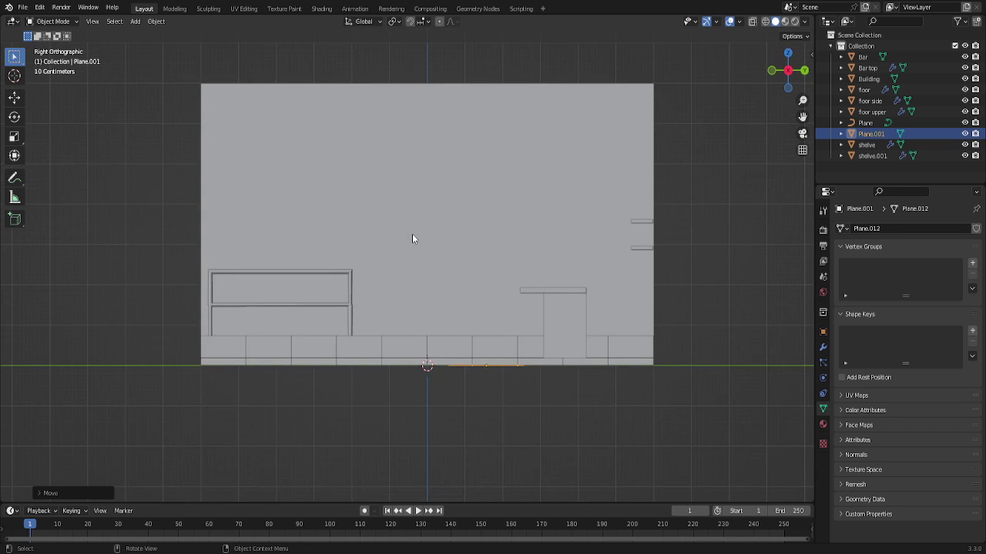
key(g)
key(z)
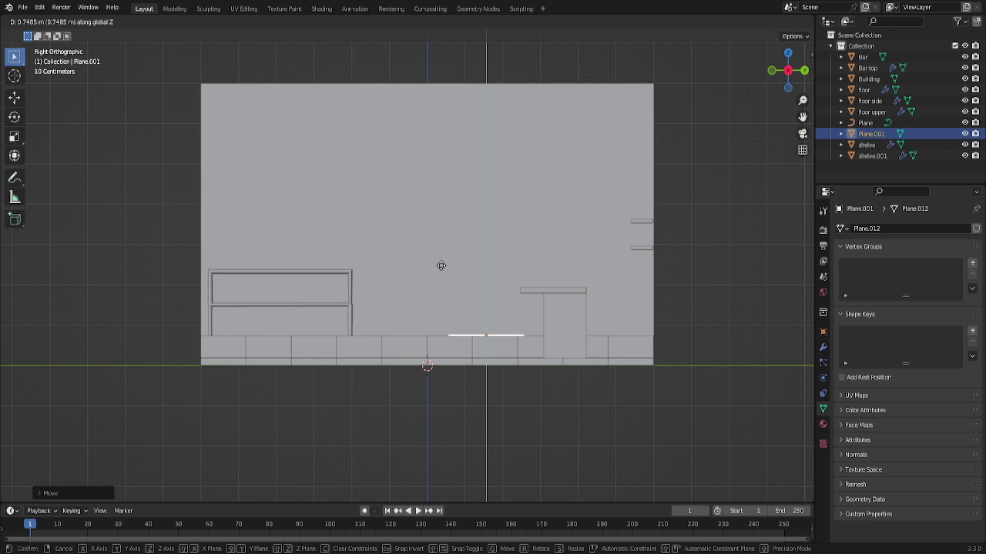
click(441, 266)
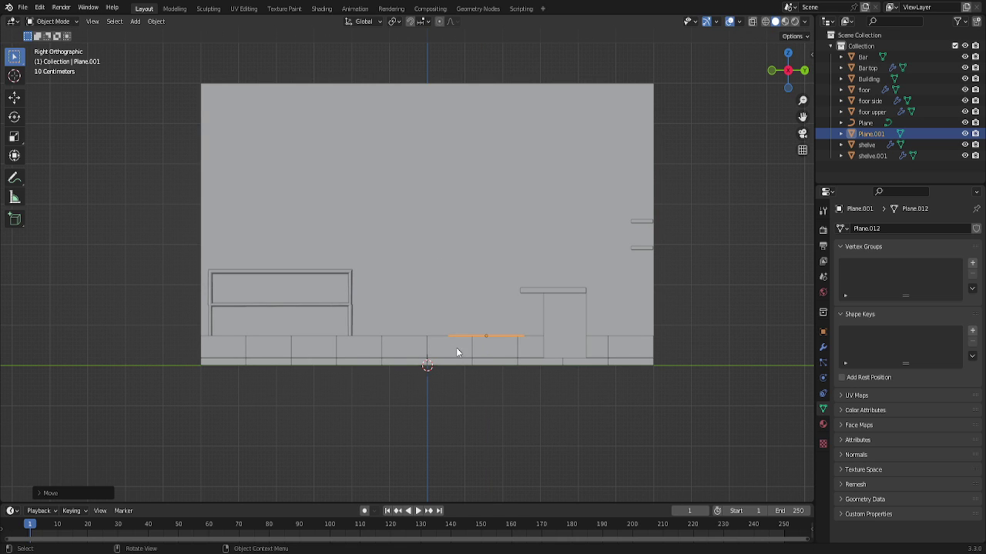
scroll(570, 350, up, 2)
mouse_move(775, 86)
mouse_down()
mouse_move(793, 108)
mouse_move(773, 100)
mouse_up()
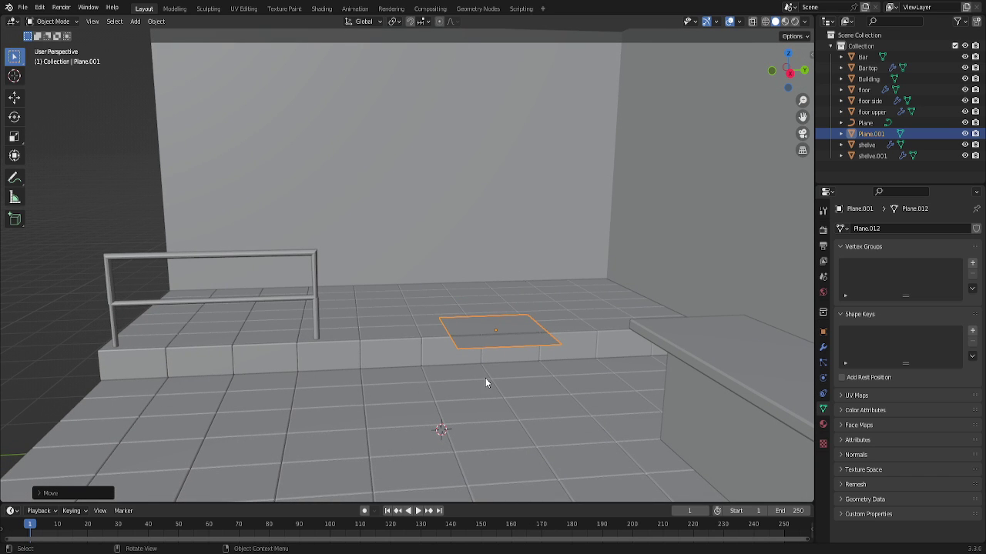
Merge the plane's vertices at center into one point and raise the first post along Z.
key(Tab)
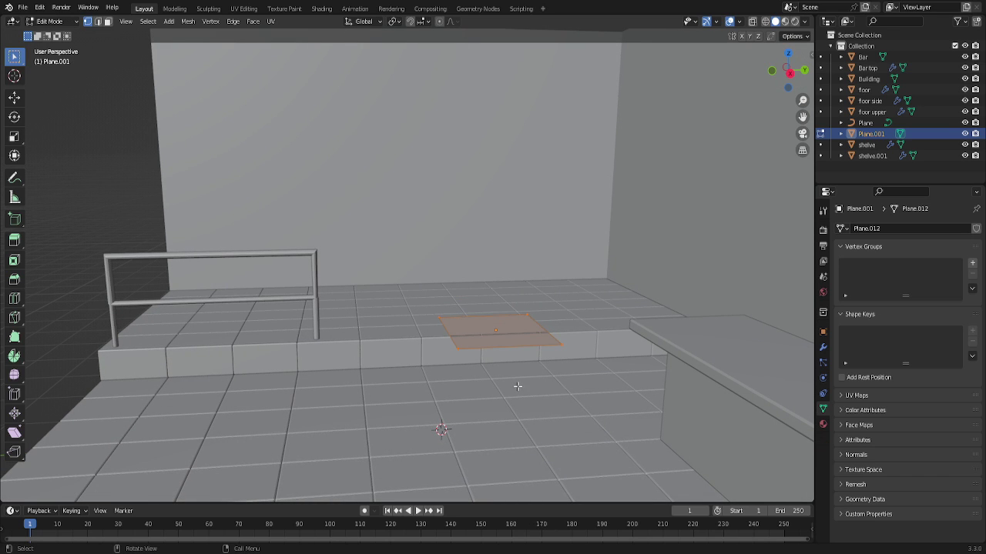
key(m)
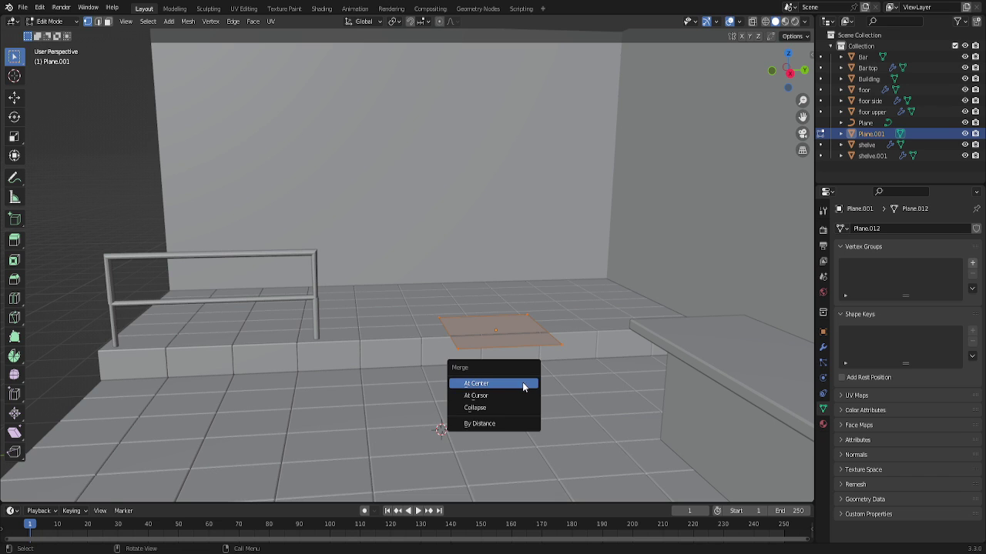
click(523, 387)
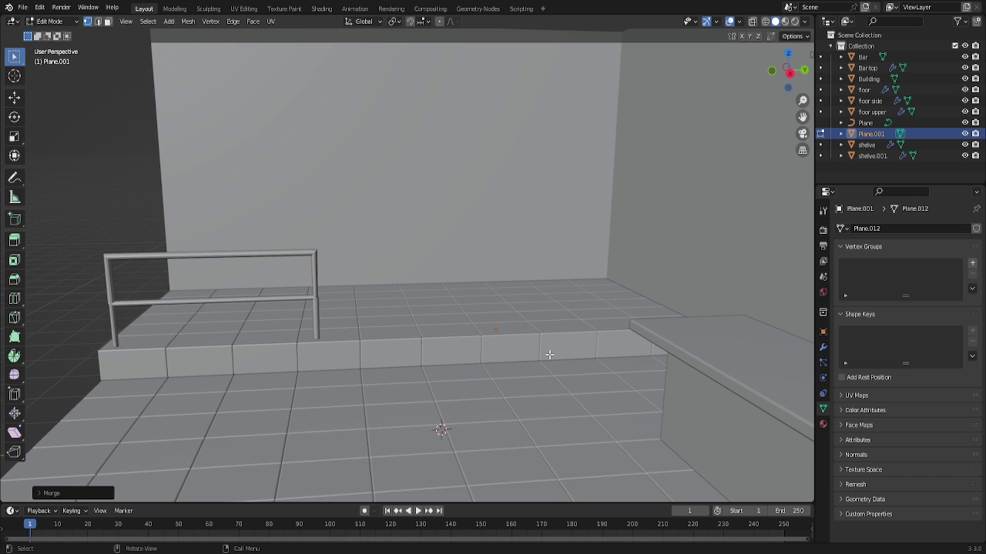
drag(777, 95, 759, 96)
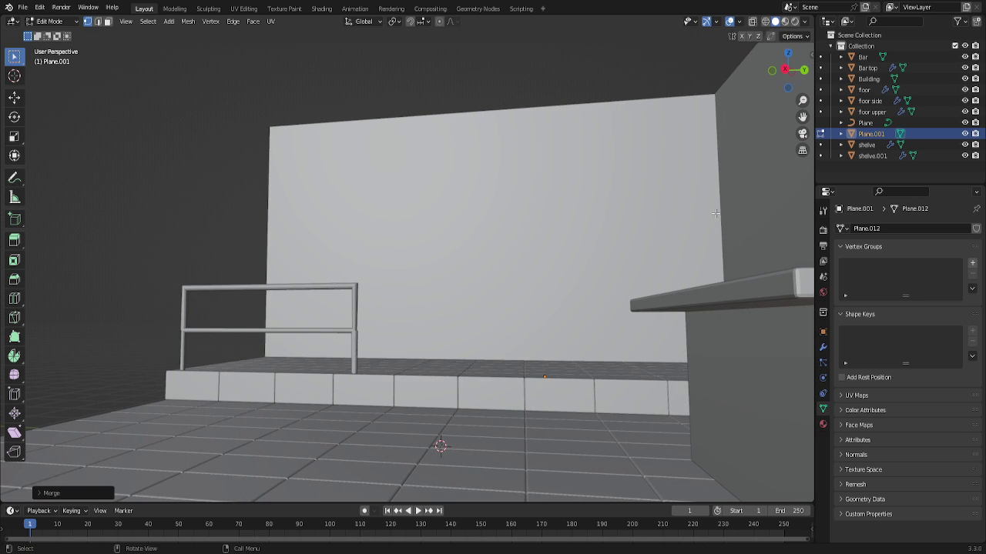
key(g)
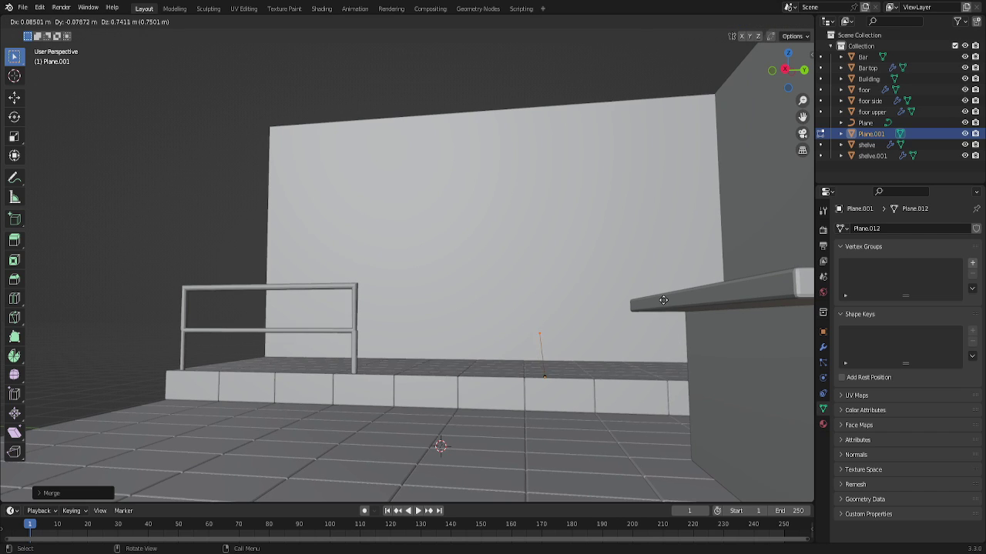
key(z)
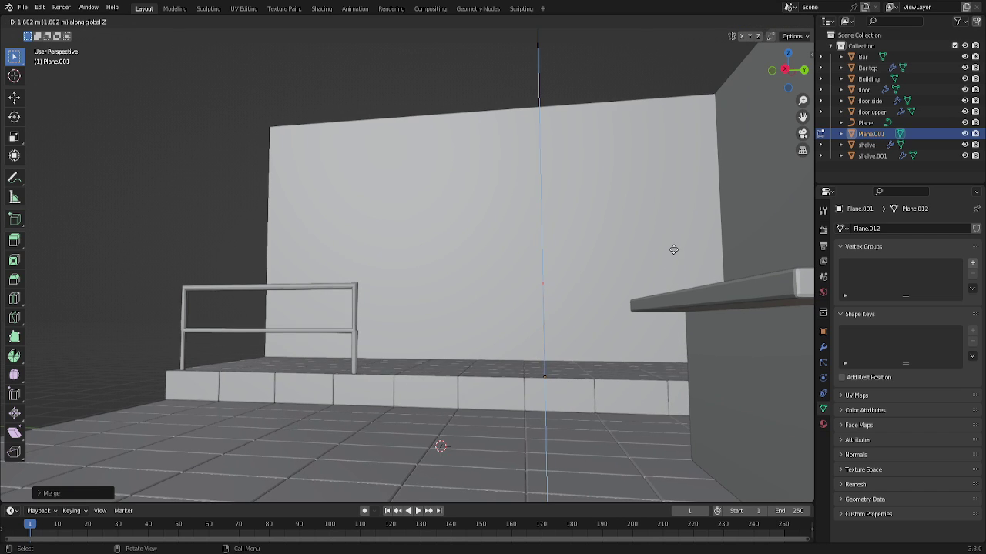
click(674, 247)
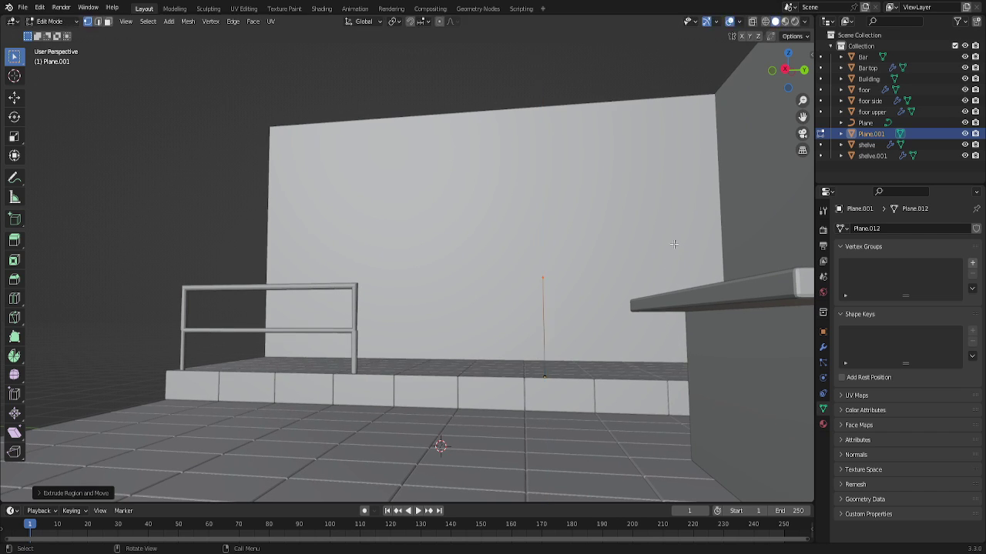
Extrude the top rail along Y and the second post down along Z.
middle_drag(737, 187, 756, 180)
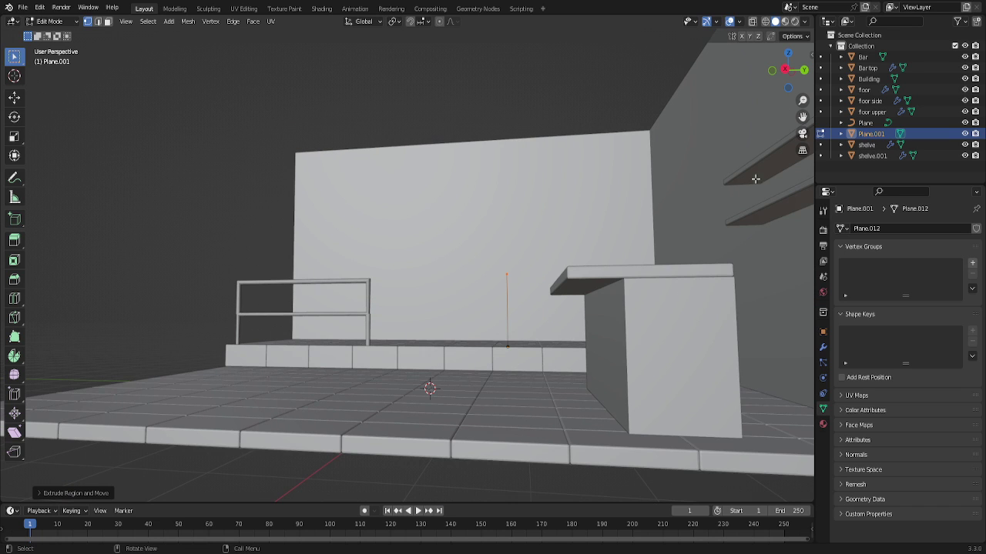
mouse_move(781, 66)
mouse_down()
mouse_move(777, 93)
mouse_move(785, 86)
mouse_up()
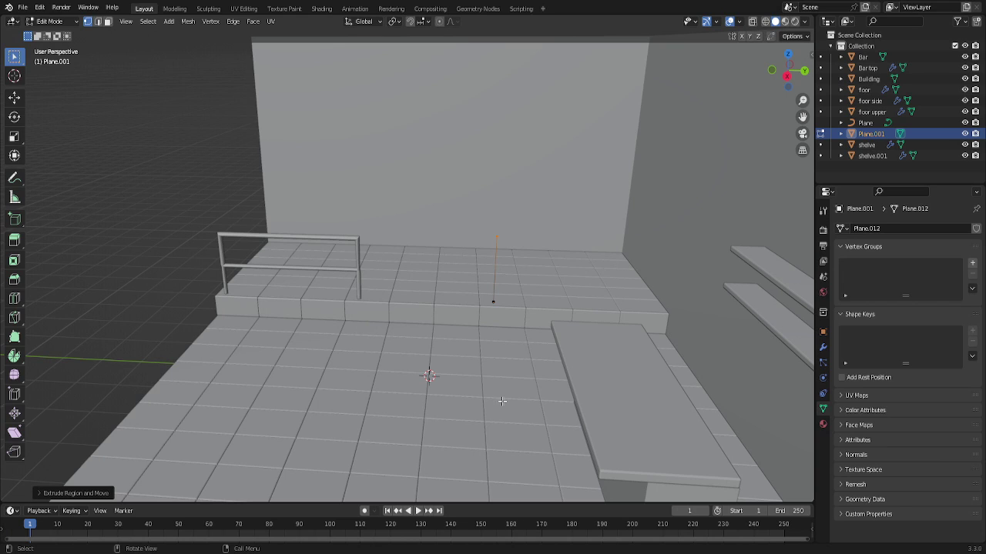
key(g)
key(y)
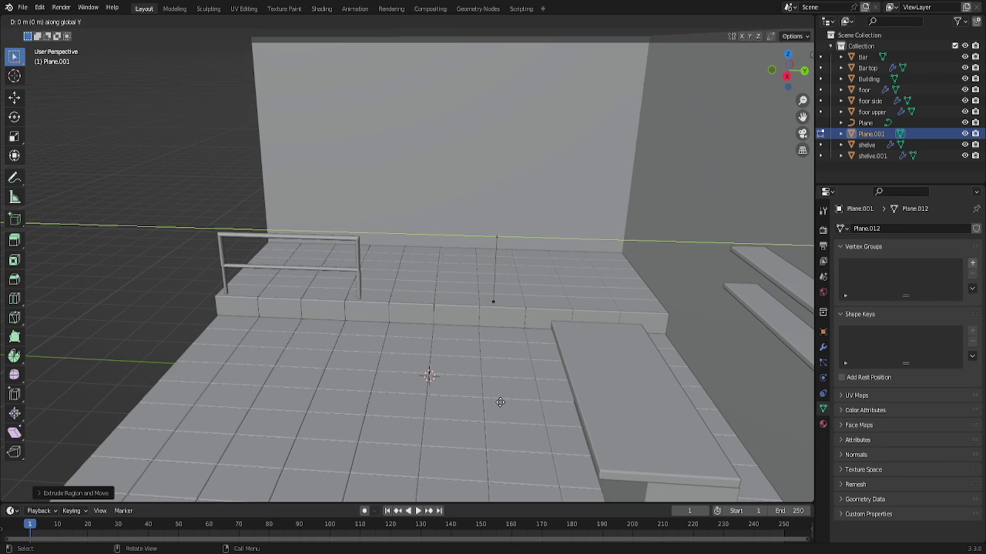
click(648, 393)
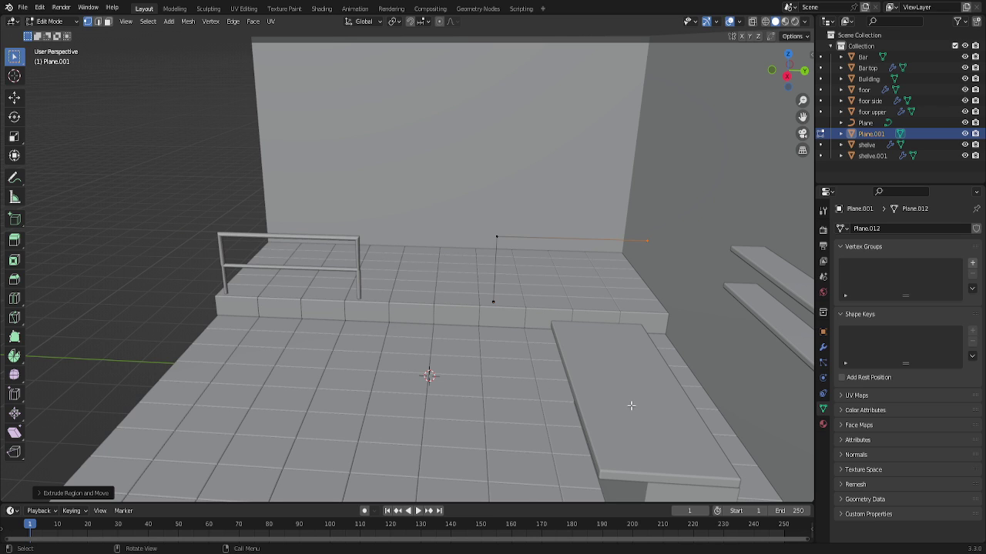
key(e)
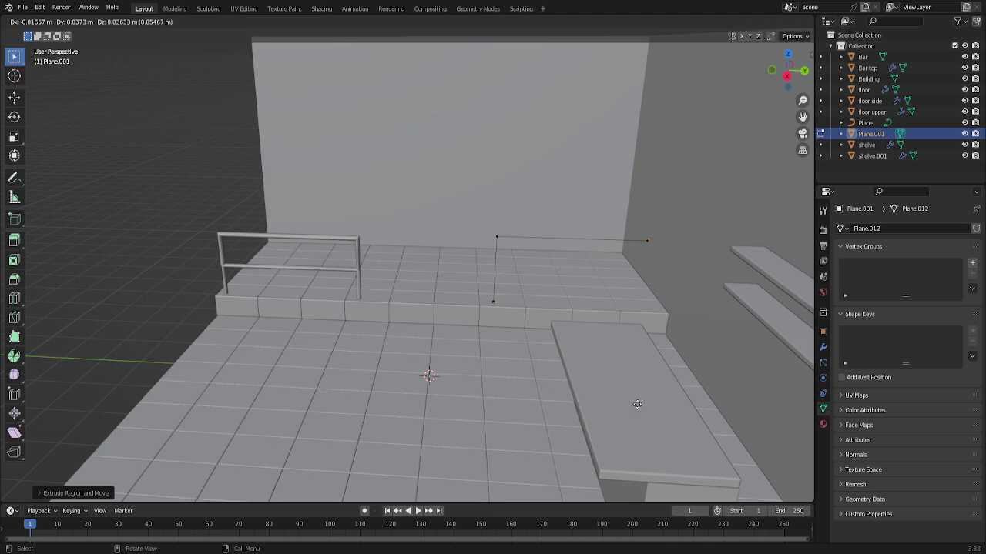
key(z)
click(642, 481)
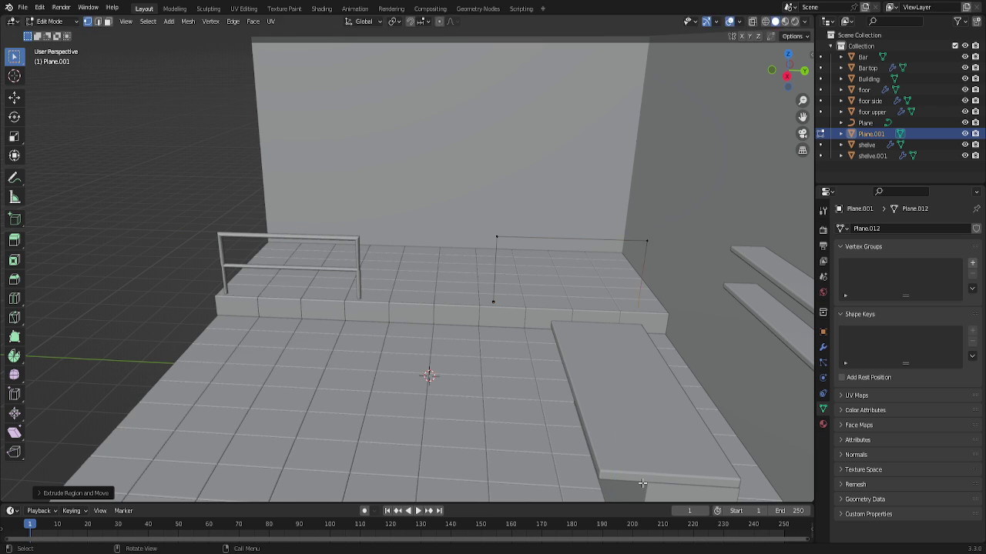
Adjust the first post's bottom point vertically and leave Edit Mode.
click(471, 290)
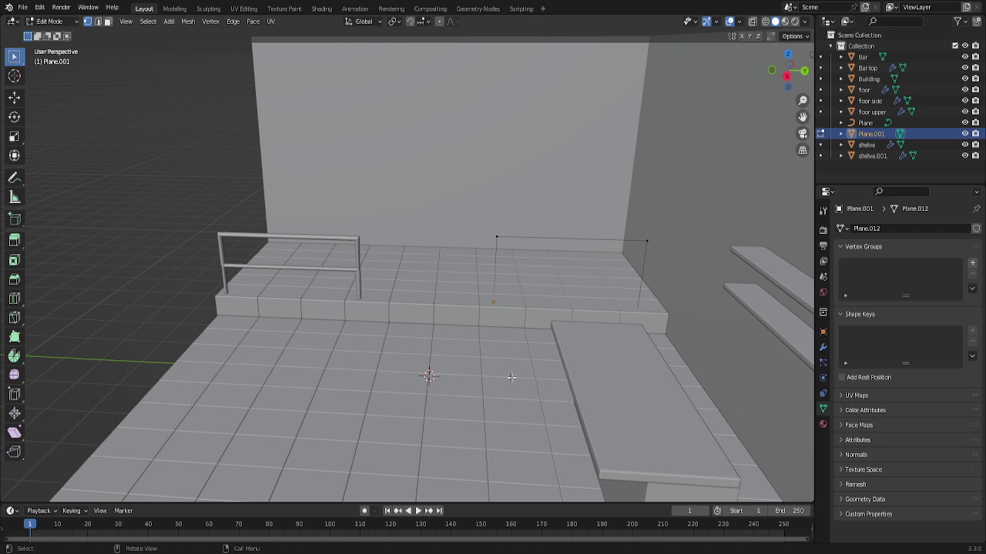
key(e)
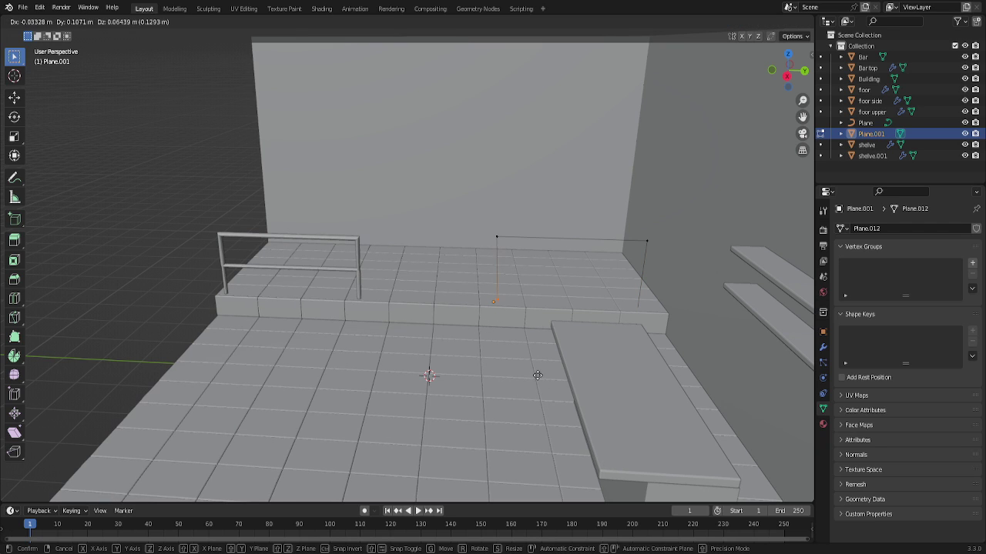
key(z)
click(538, 391)
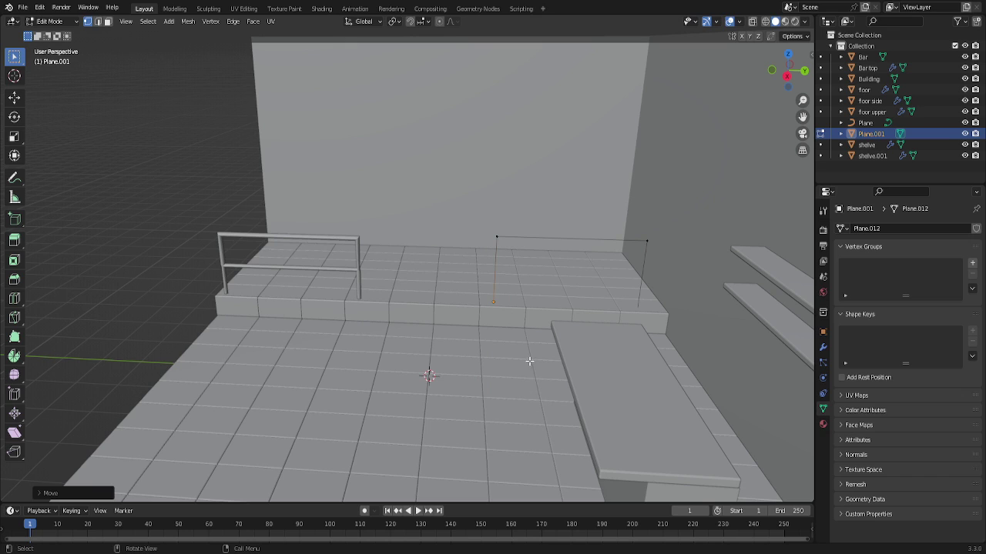
scroll(528, 360, up, 2)
scroll(536, 365, up, 1)
scroll(537, 369, down, 2)
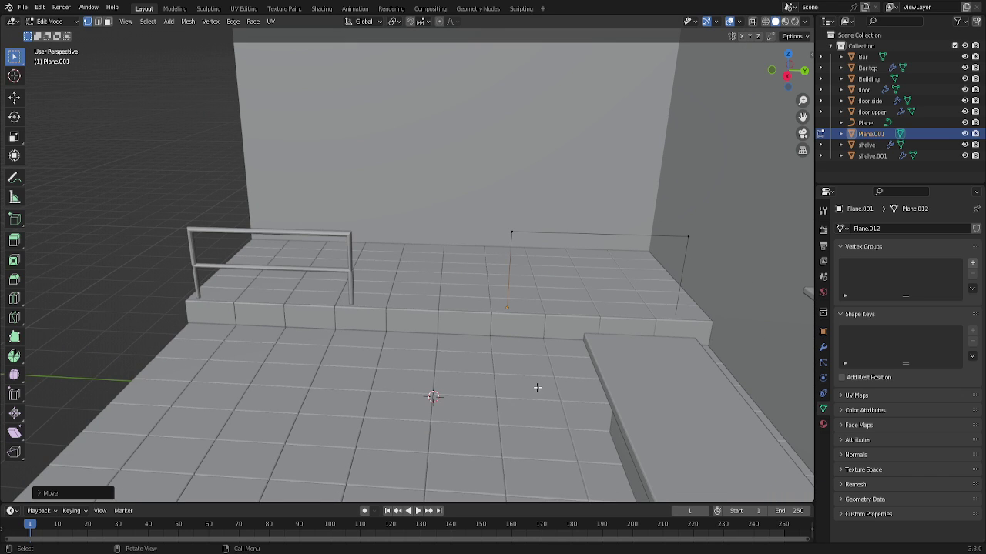
key(Tab)
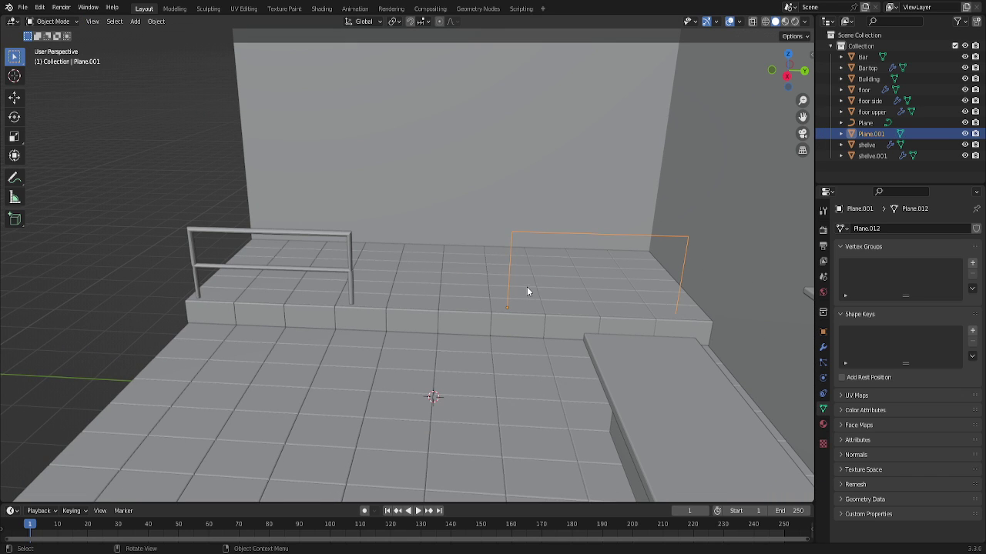
Convert Plane.001 into a curve and give it a 0.08 m round bevel depth.
right_click(528, 291)
mouse_move(492, 313)
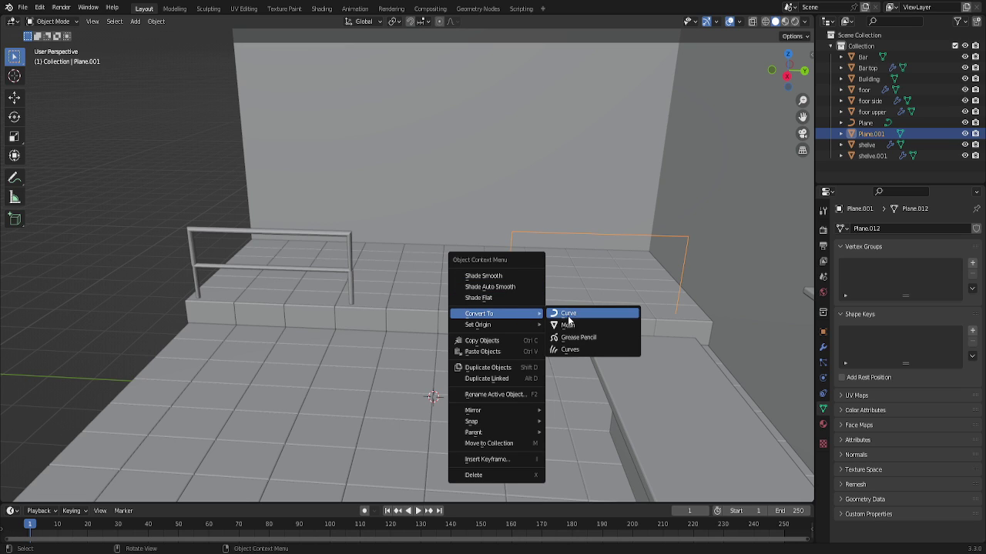
click(570, 316)
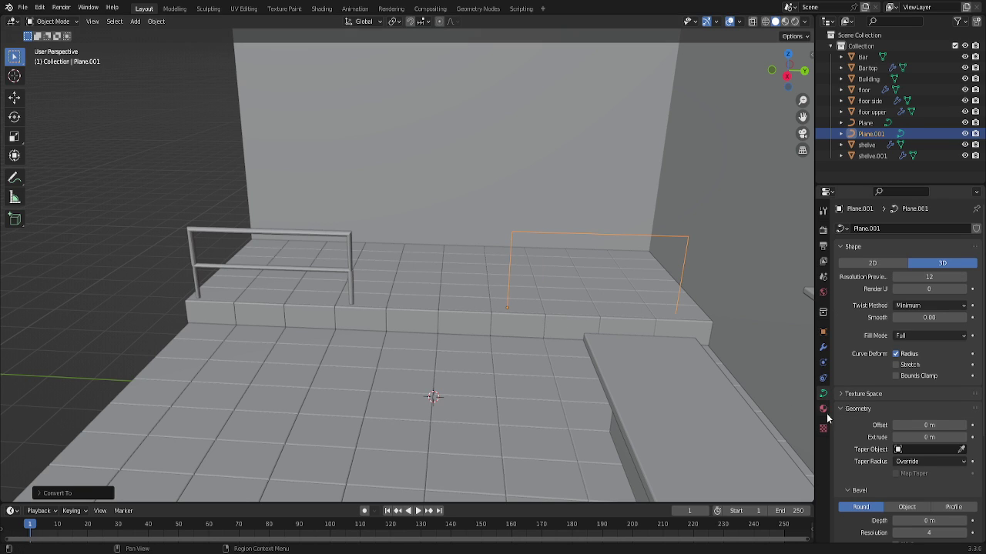
scroll(874, 432, down, 1)
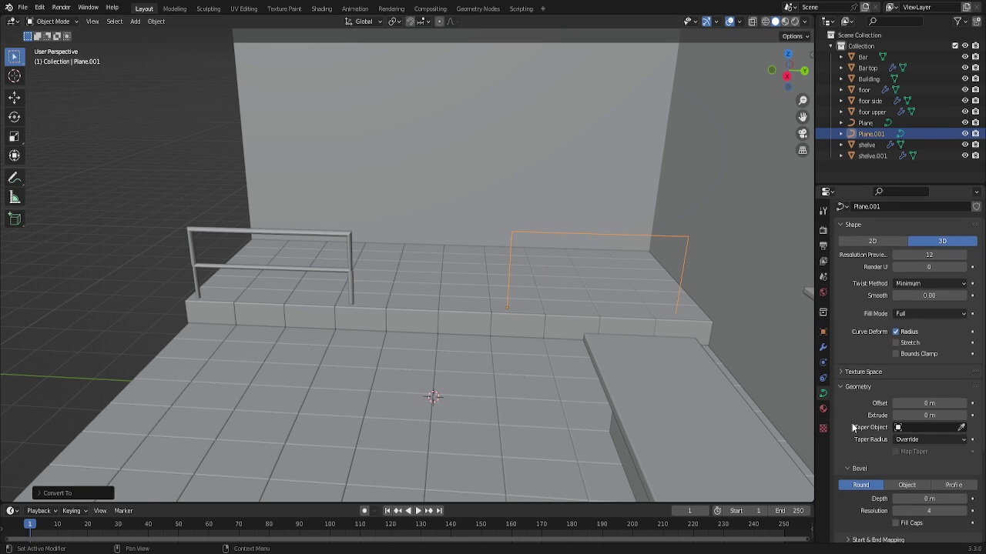
scroll(885, 443, down, 2)
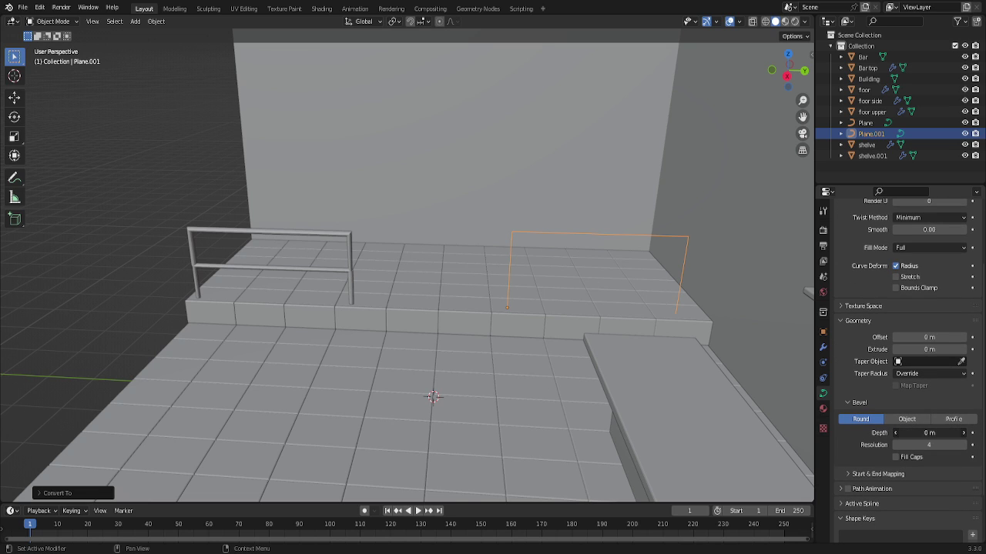
drag(928, 433, 955, 433)
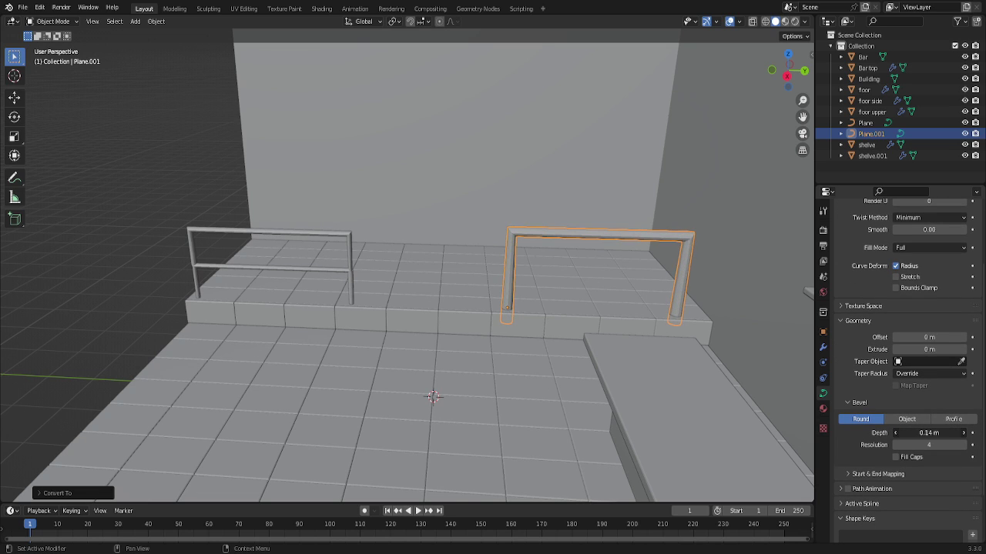
click(927, 433)
text(08)
key(Return)
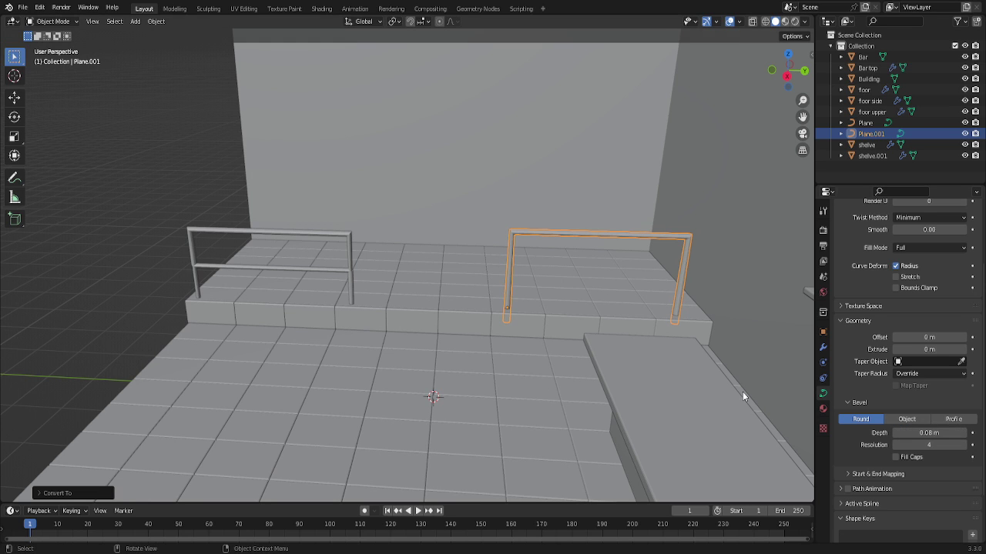
middle_drag(742, 391, 703, 327)
drag(779, 77, 776, 93)
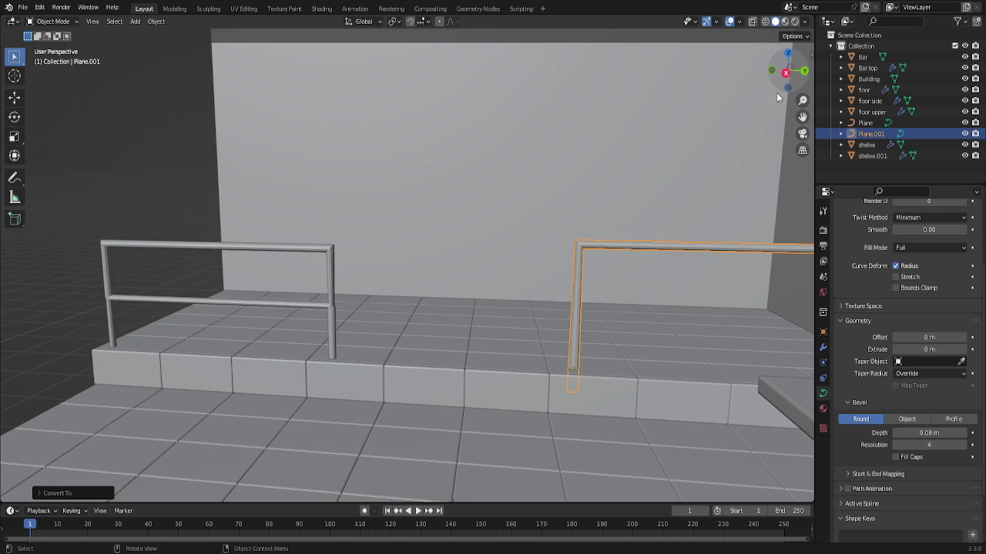
key(Tab)
Shrink the tube radius at the first post's bottom endpoint with Alt+S.
drag(562, 360, 599, 415)
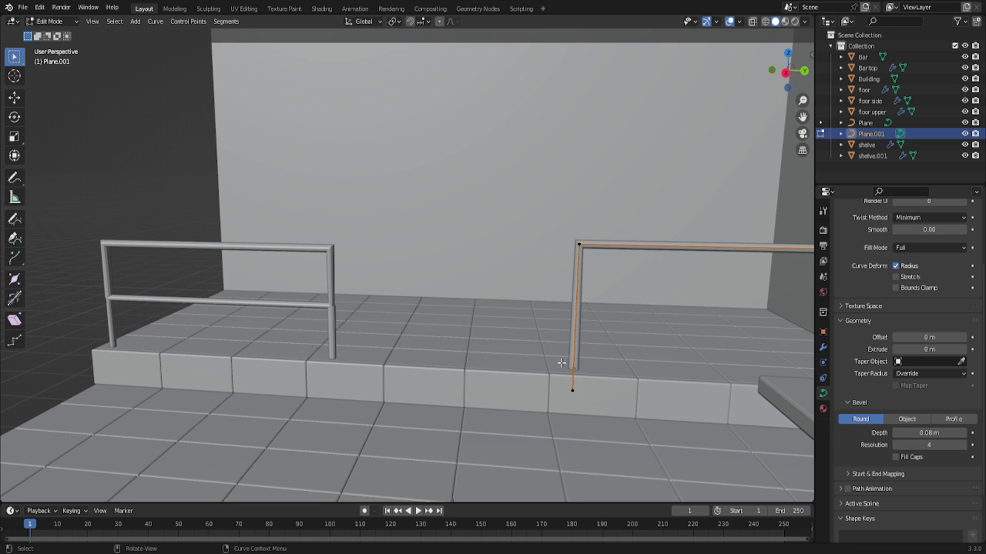
scroll(605, 412, up, 2)
scroll(605, 413, down, 1)
scroll(605, 410, down, 1)
key(alt+s)
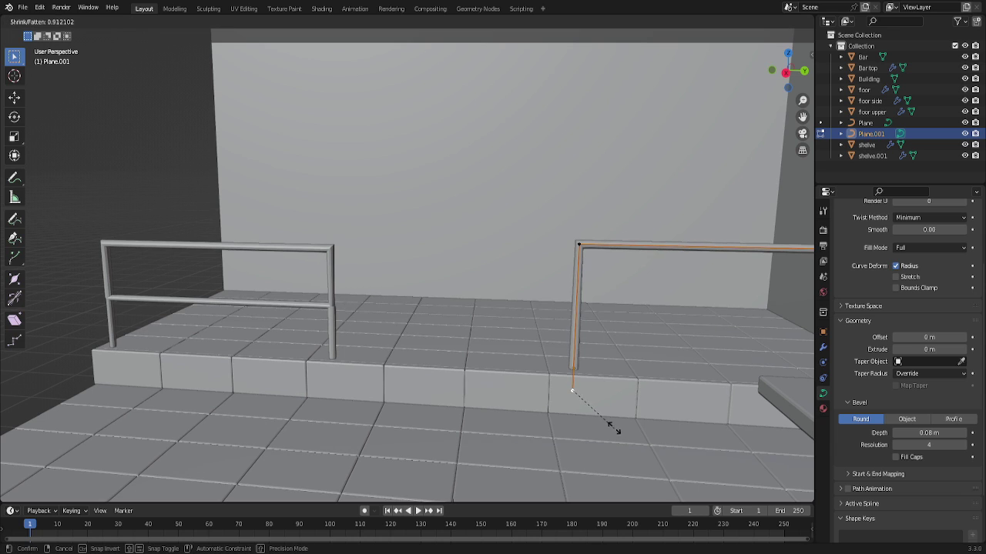
click(604, 416)
Shrink the right post's foot radius to about 0.8, then return to Object Mode.
middle_drag(633, 379, 658, 394)
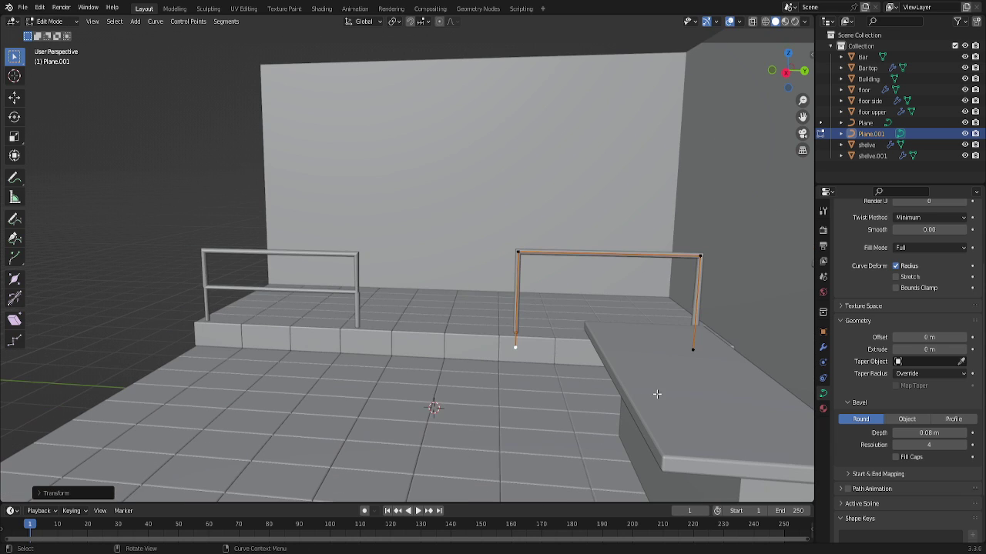
drag(674, 322, 707, 376)
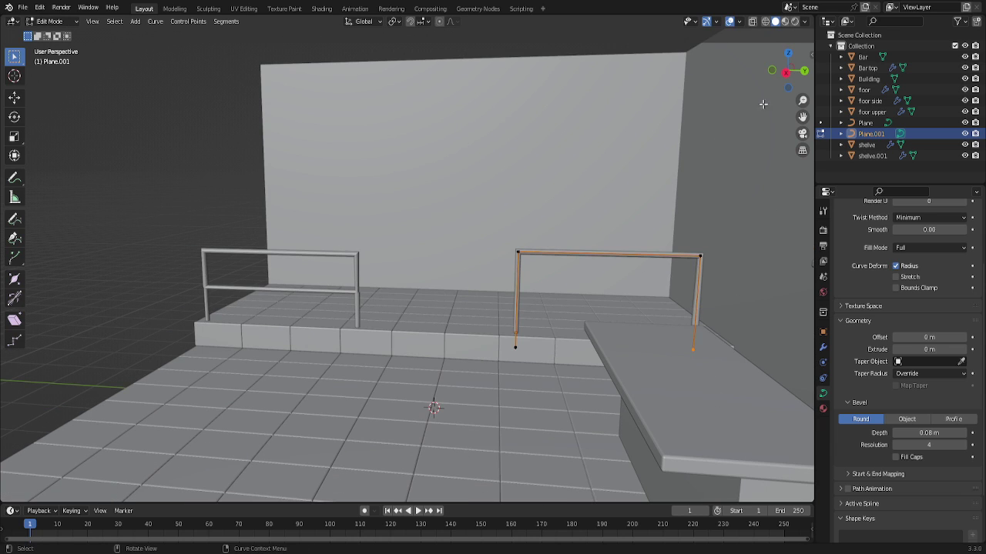
drag(790, 77, 766, 314)
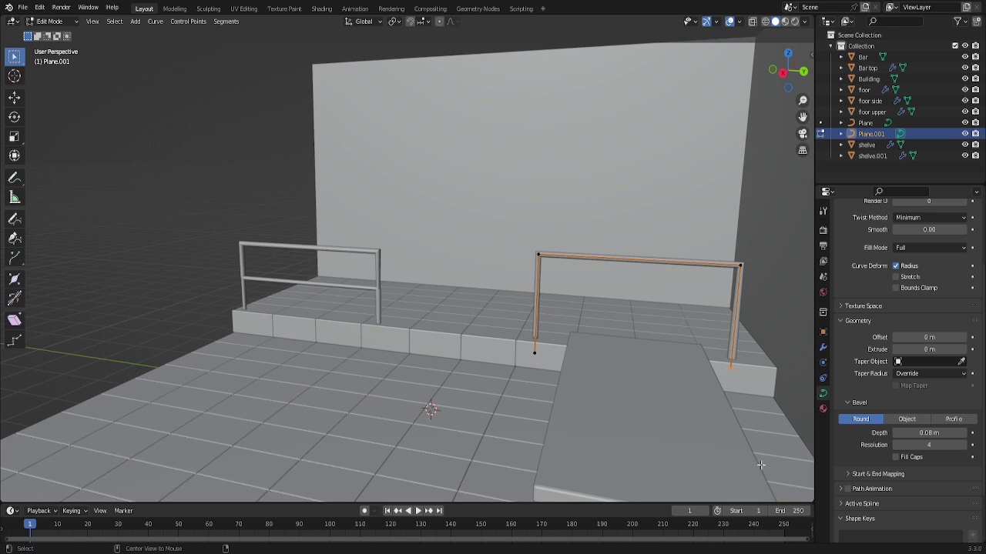
key(alt+s)
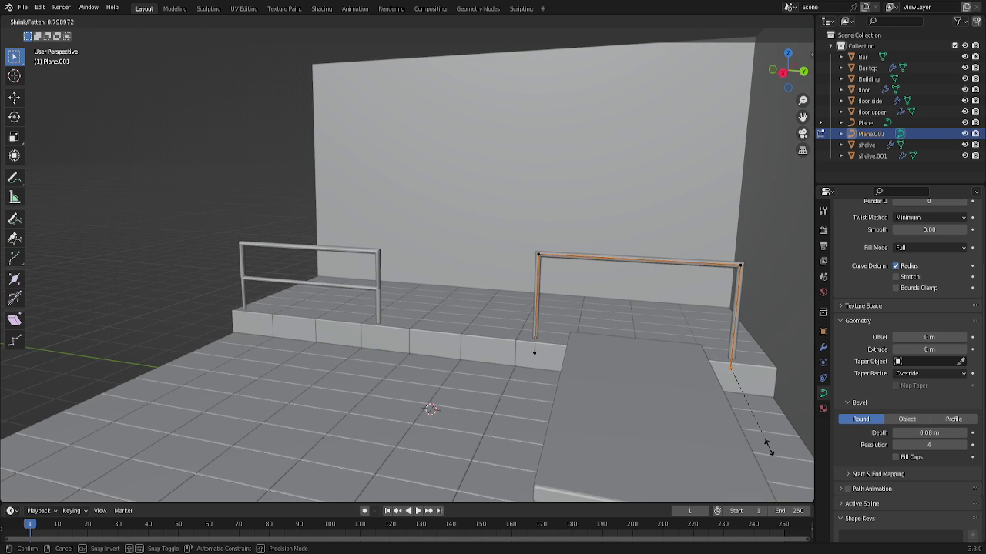
click(765, 445)
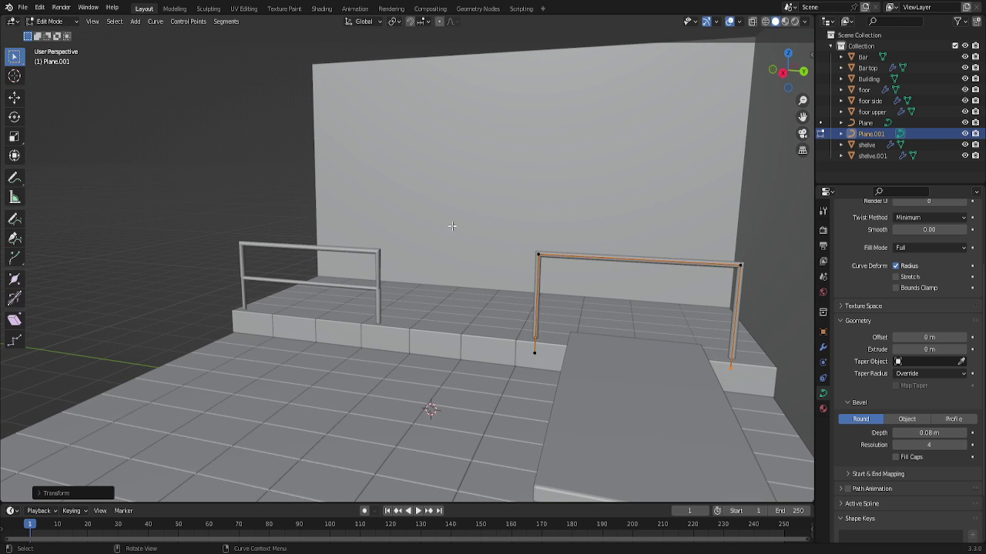
key(Tab)
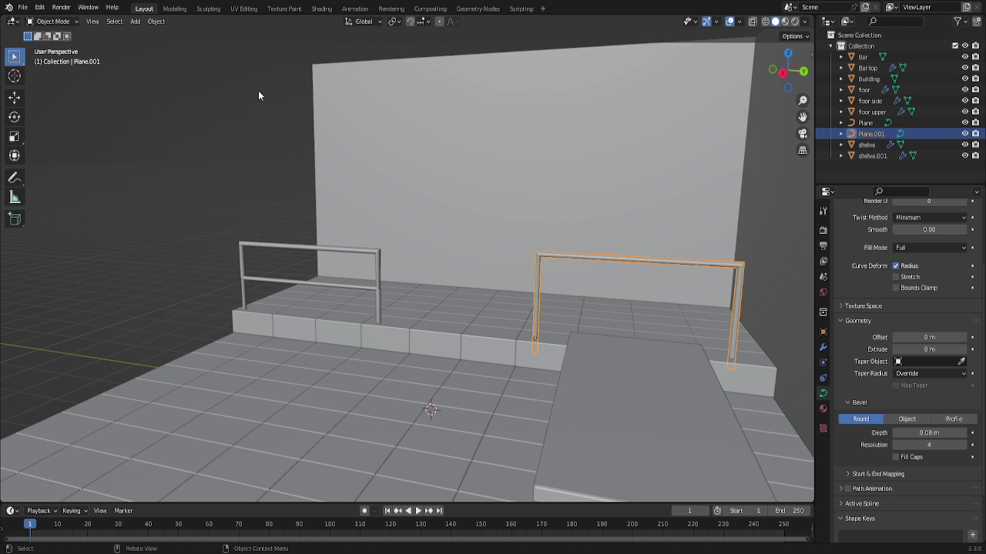
Set Plane.001's origin to its geometry and hide Bar and Bar top in the Outliner.
click(156, 21)
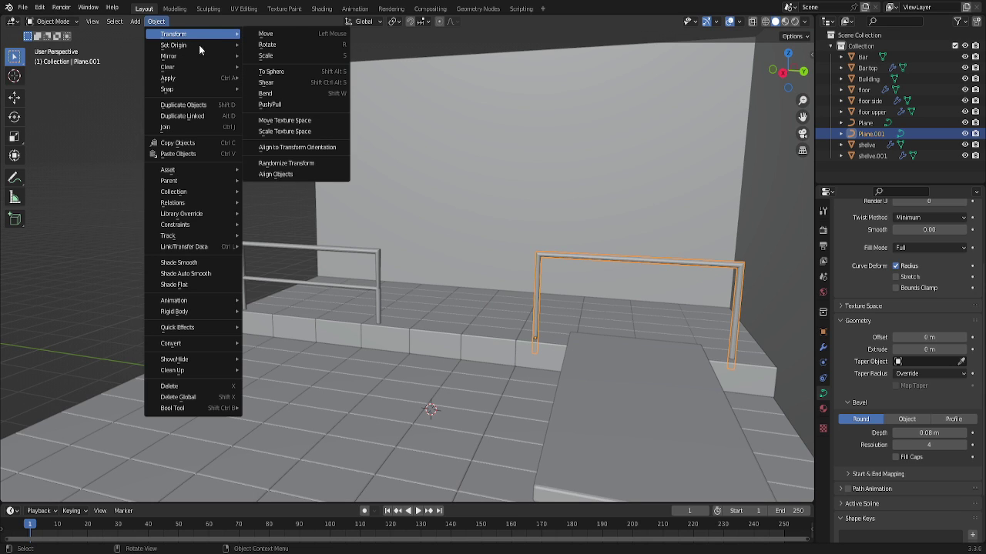
mouse_move(174, 44)
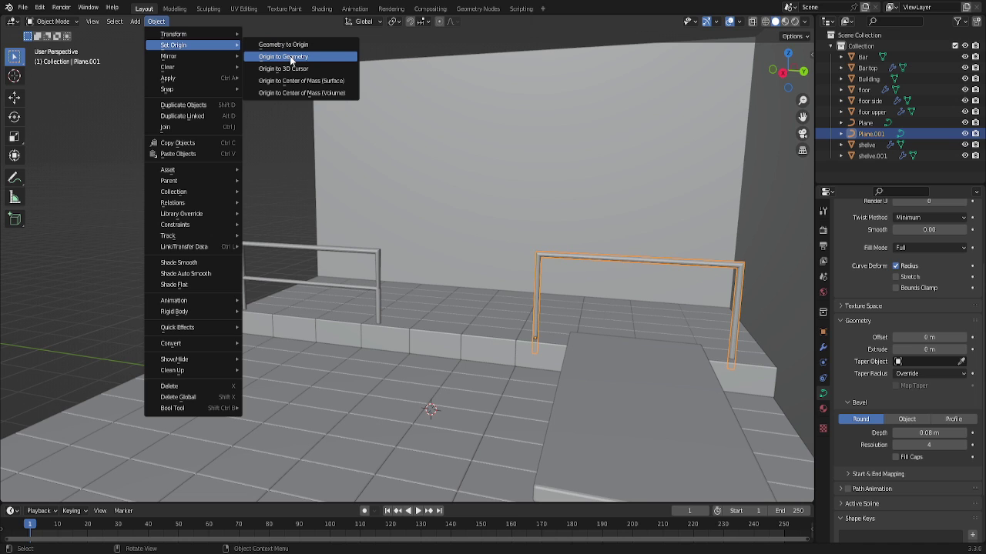
click(291, 58)
mouse_move(325, 176)
middle_down()
mouse_move(425, 308)
mouse_move(506, 360)
middle_up()
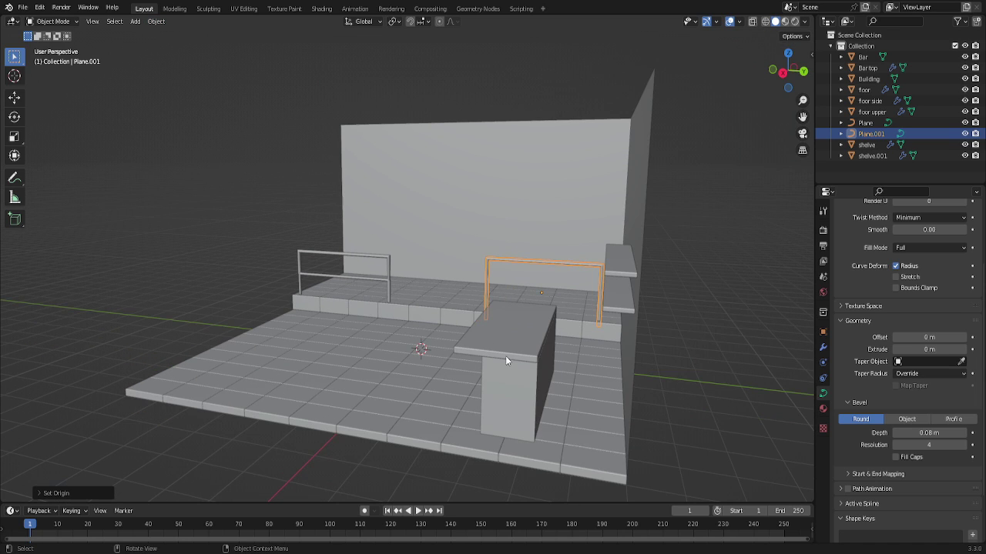
click(964, 57)
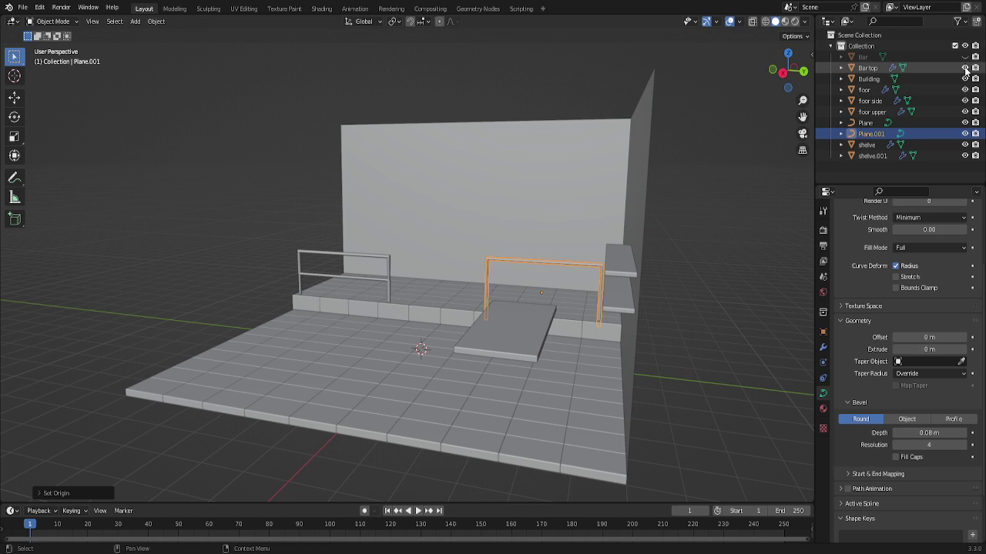
click(965, 68)
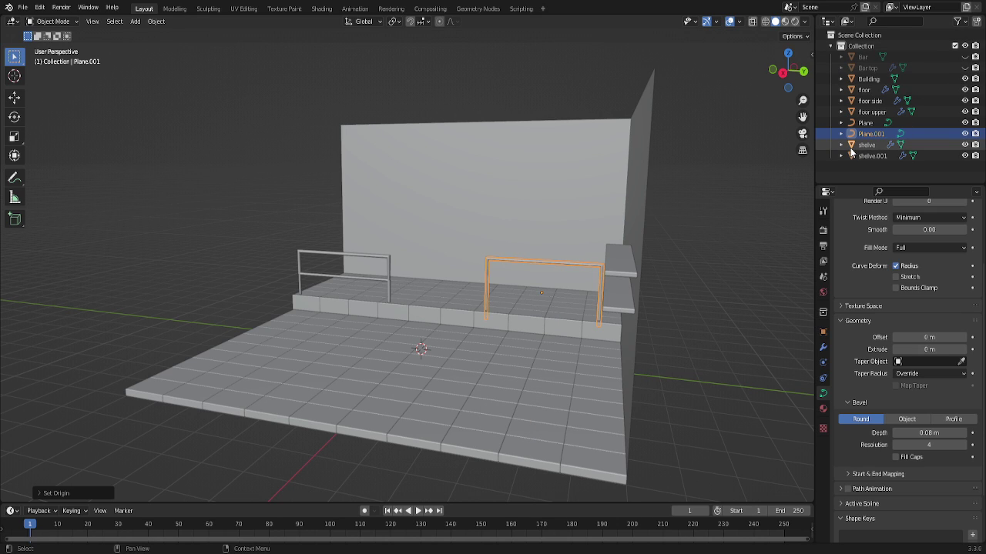
Switch to Right Orthographic view, zoom in, and enter Edit Mode on Plane.001's curve.
key(KP_3)
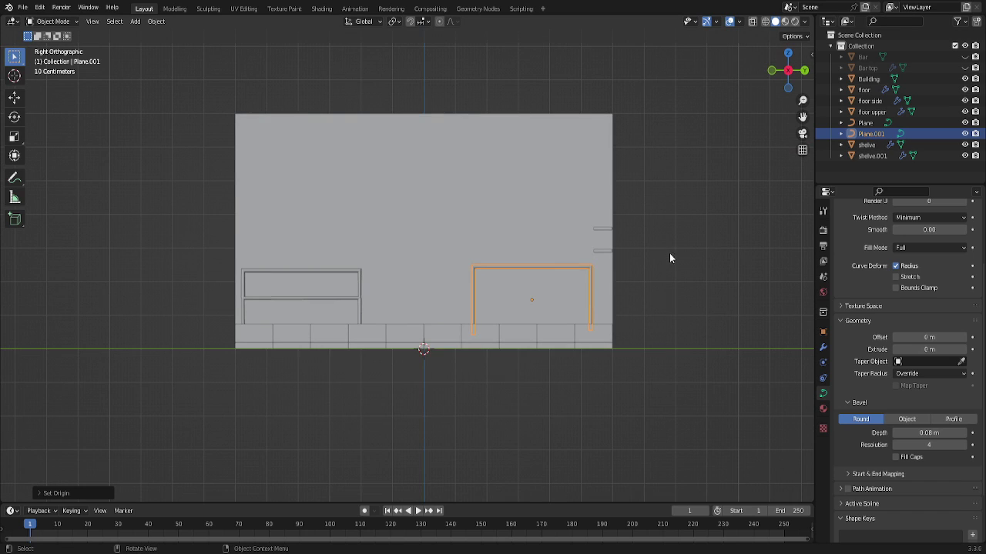
scroll(491, 334, up, 3)
scroll(485, 407, up, 1)
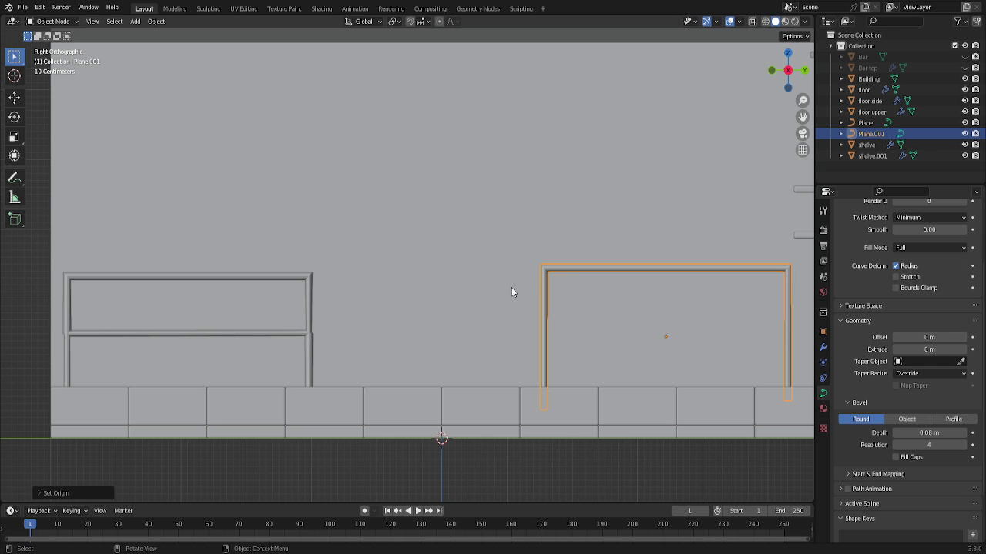
scroll(511, 293, up, 2)
scroll(499, 299, down, 3)
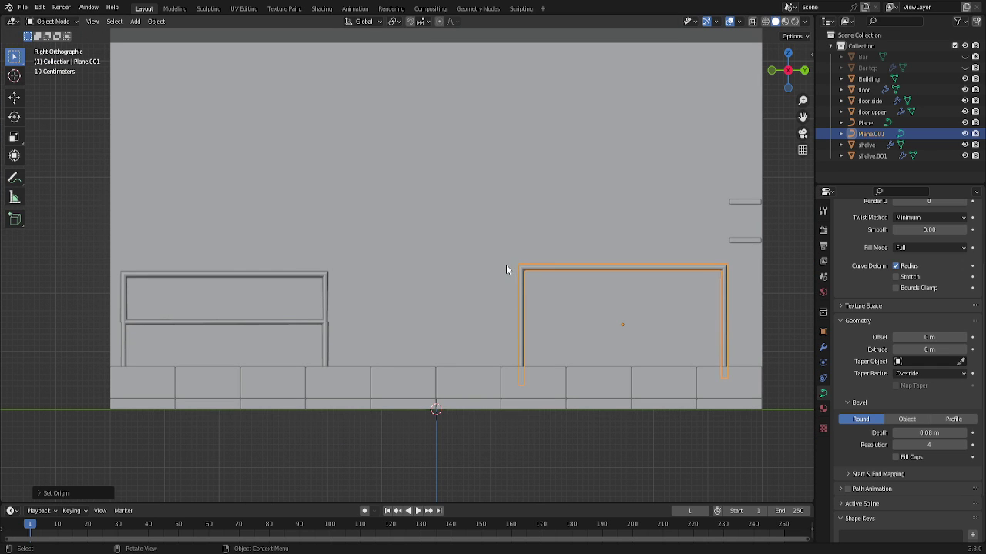
key(Tab)
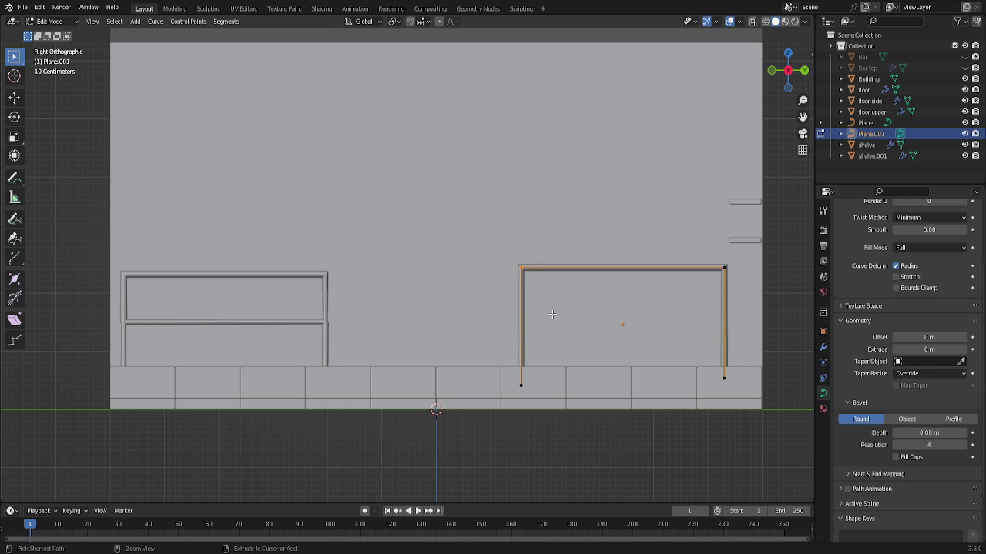
key(b)
key(Escape)
scroll(484, 297, up, 1)
scroll(531, 308, up, 1)
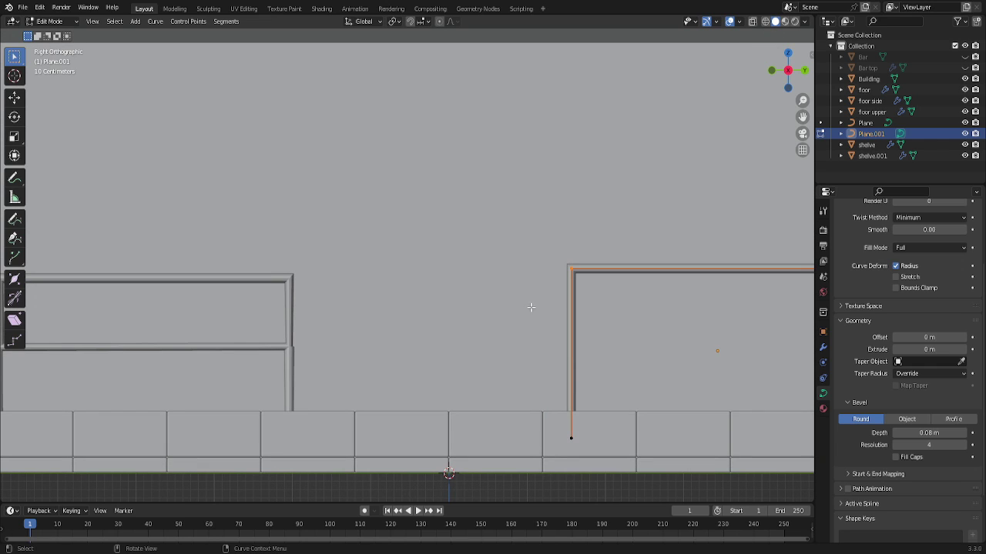
scroll(693, 347, down, 1)
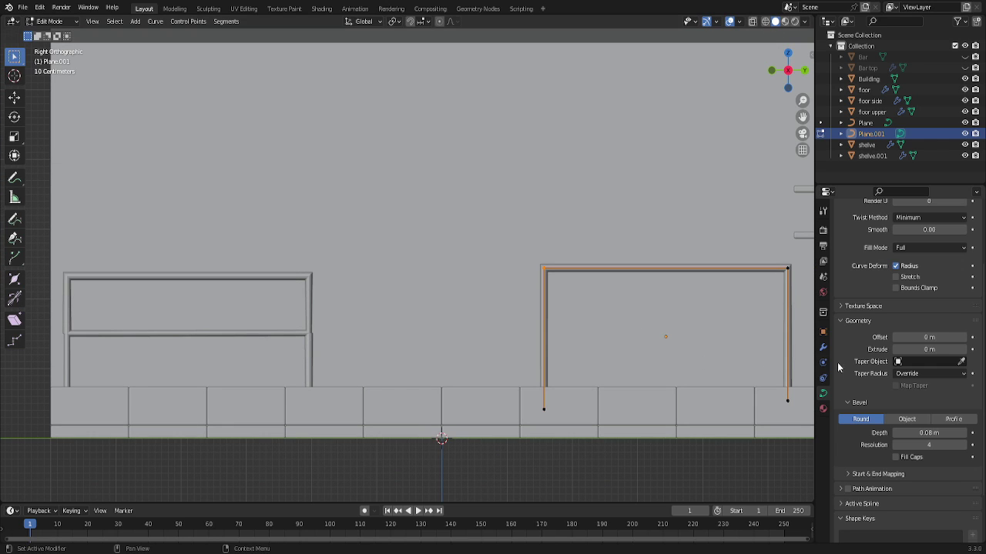
Select all curve points and add a Bevel modifier to Plane.001, widening its Amount.
click(823, 347)
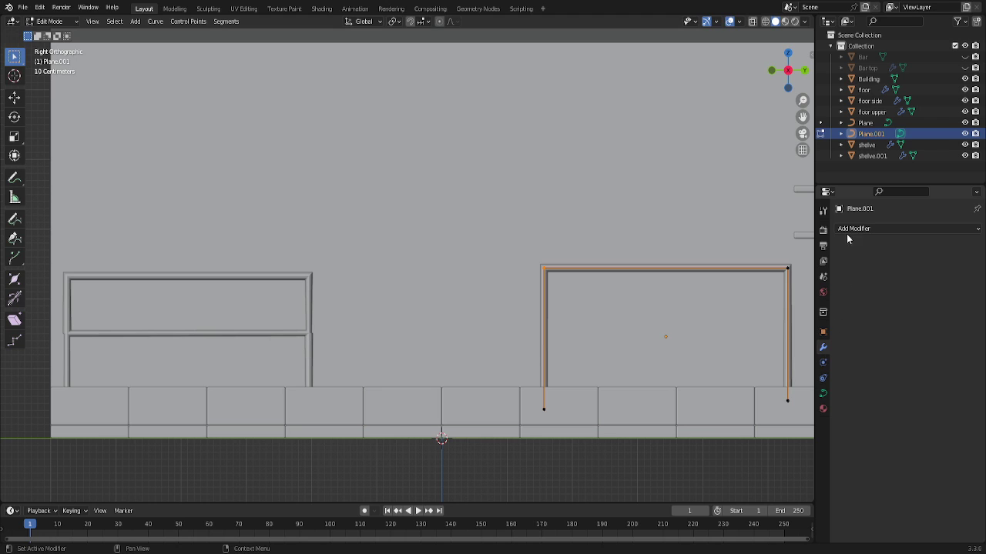
key(a)
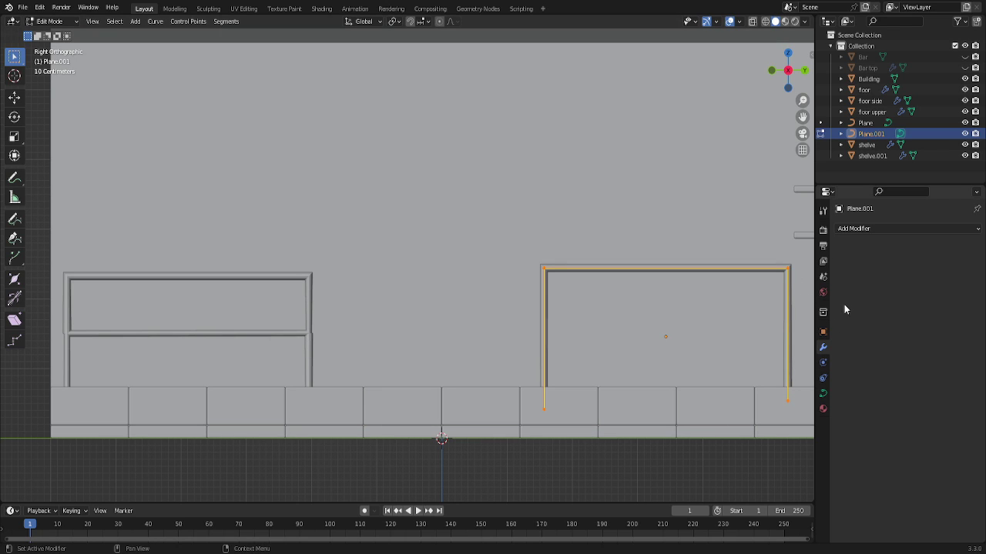
click(841, 231)
click(794, 270)
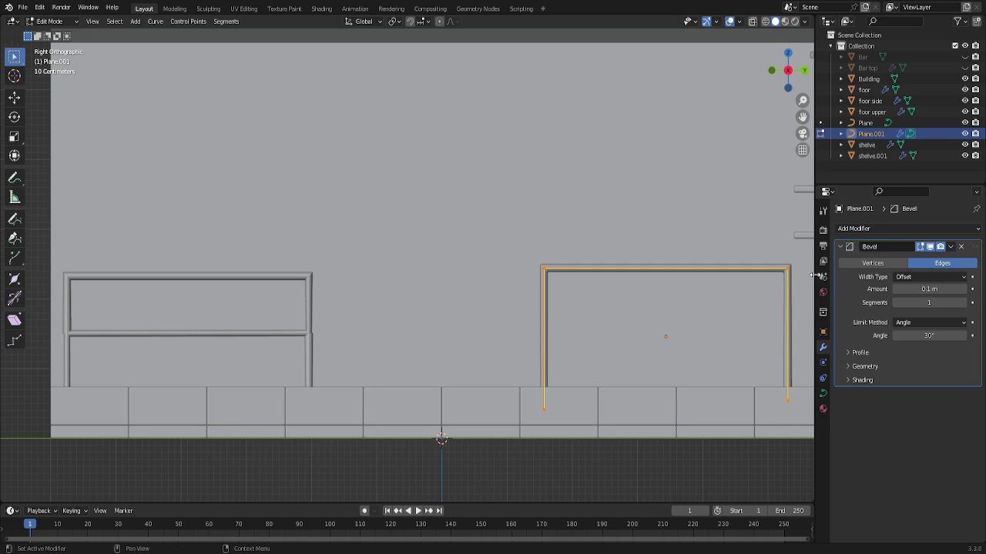
mouse_move(930, 289)
mouse_down()
mouse_move(955, 288)
mouse_move(920, 289)
mouse_up()
scroll(636, 304, up, 3)
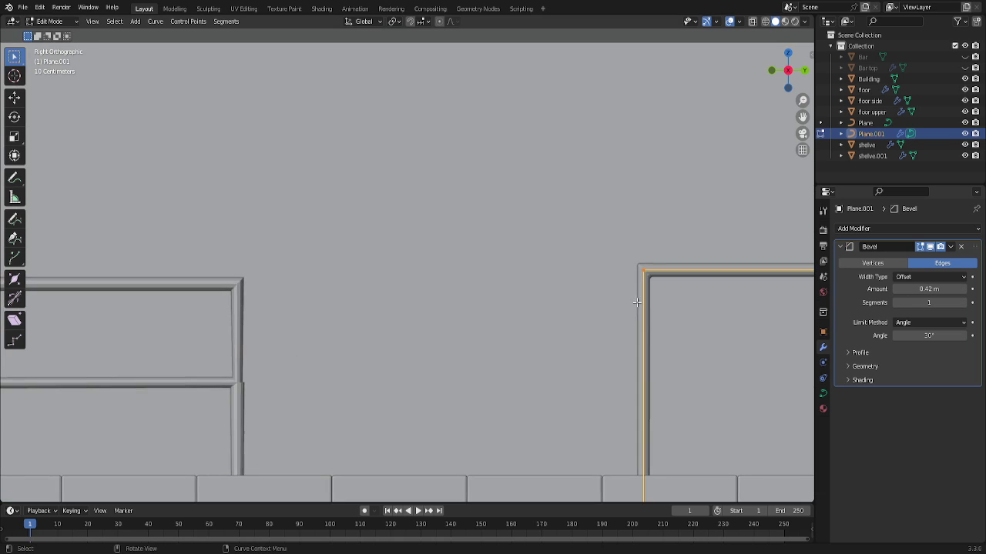
scroll(640, 310, up, 2)
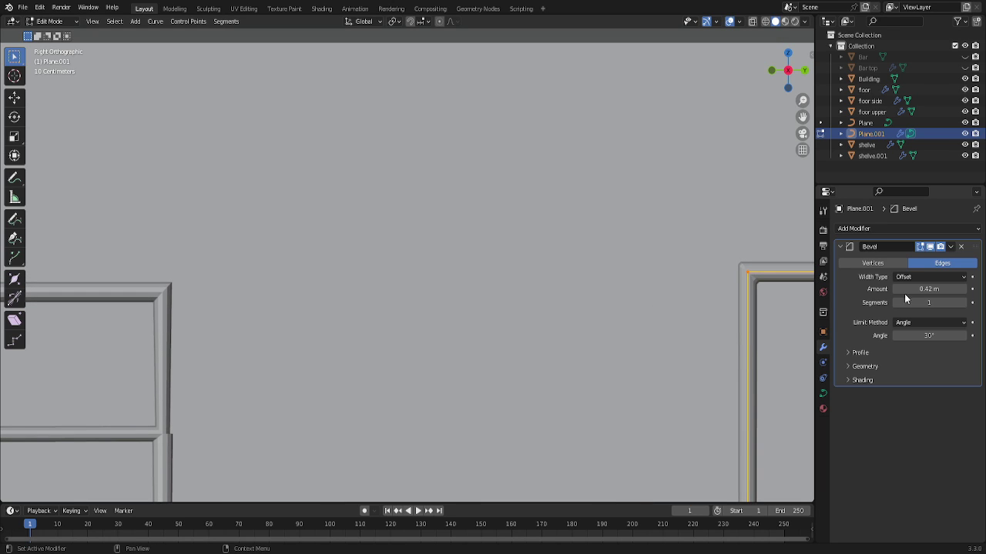
Toggle the bevel's edit-mode preview, widen Amount to 1.49 m with 2 segments, and exit Edit Mode.
click(930, 250)
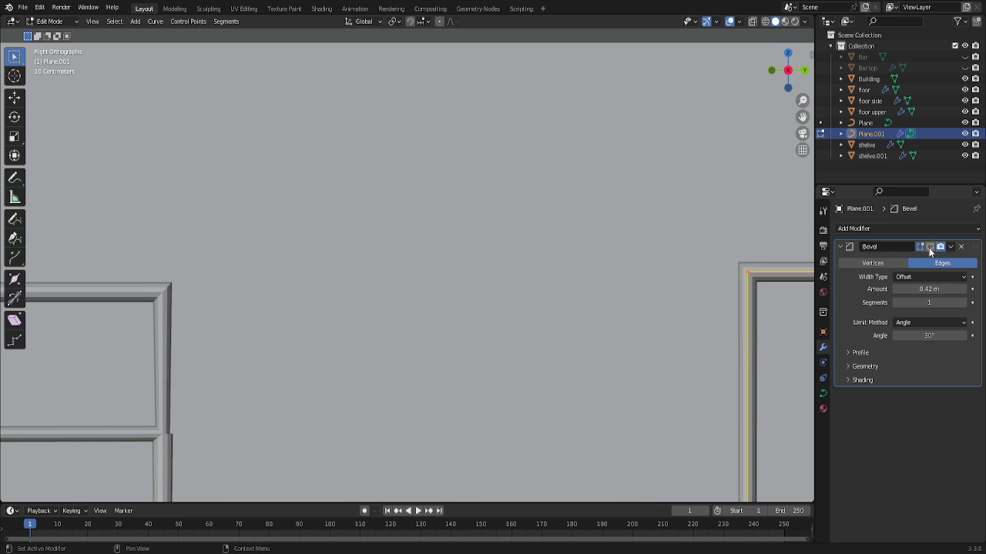
click(929, 247)
click(928, 248)
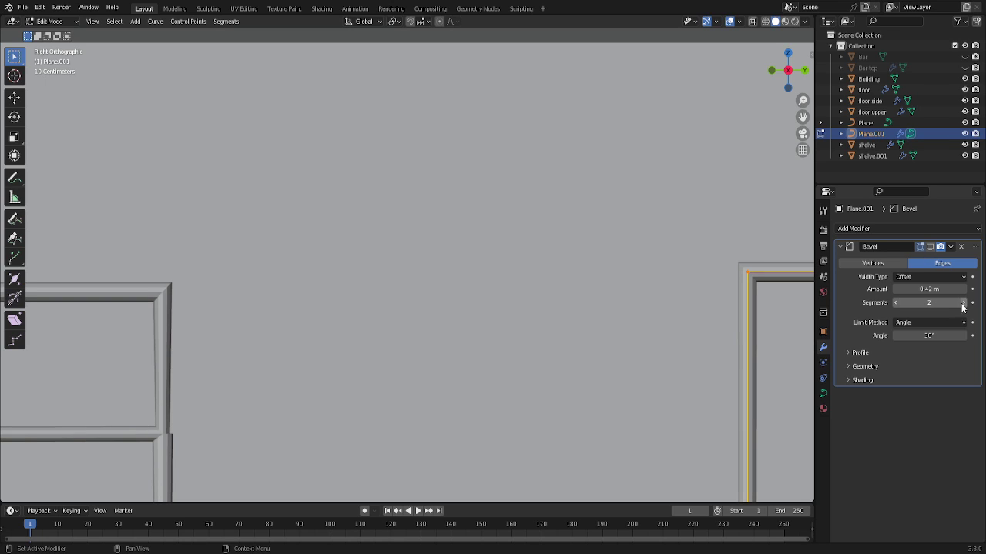
click(929, 247)
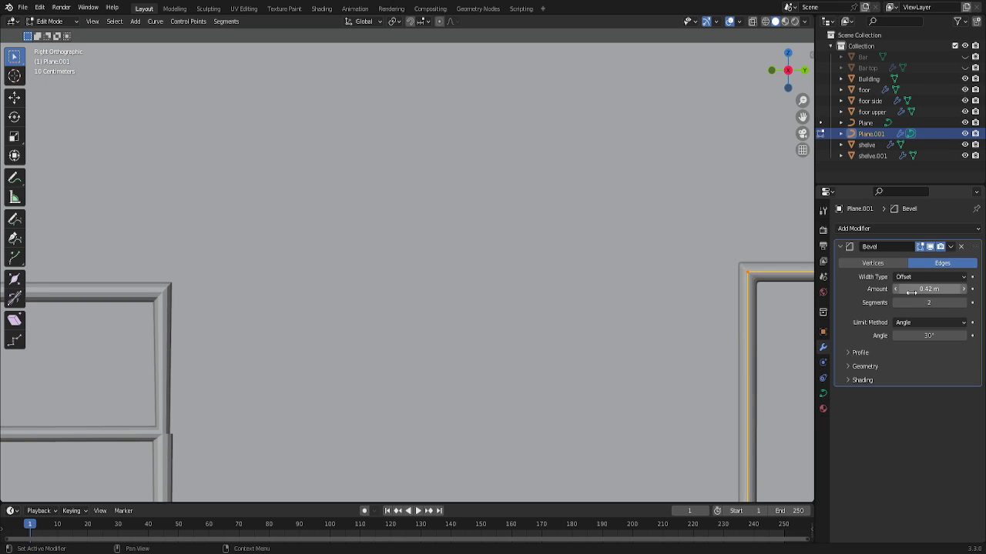
drag(911, 292, 947, 289)
scroll(720, 331, down, 2)
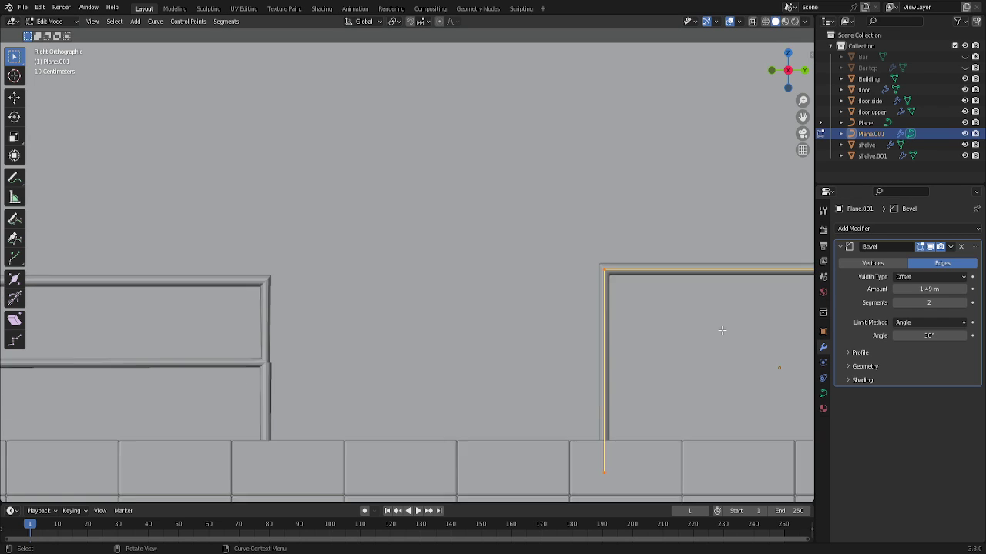
scroll(712, 335, down, 4)
scroll(698, 345, up, 2)
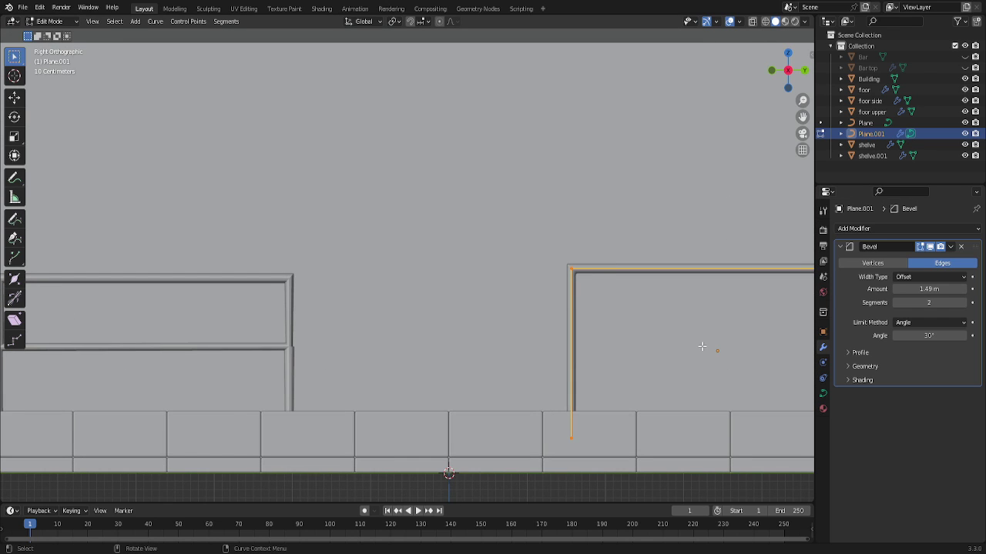
scroll(702, 347, up, 1)
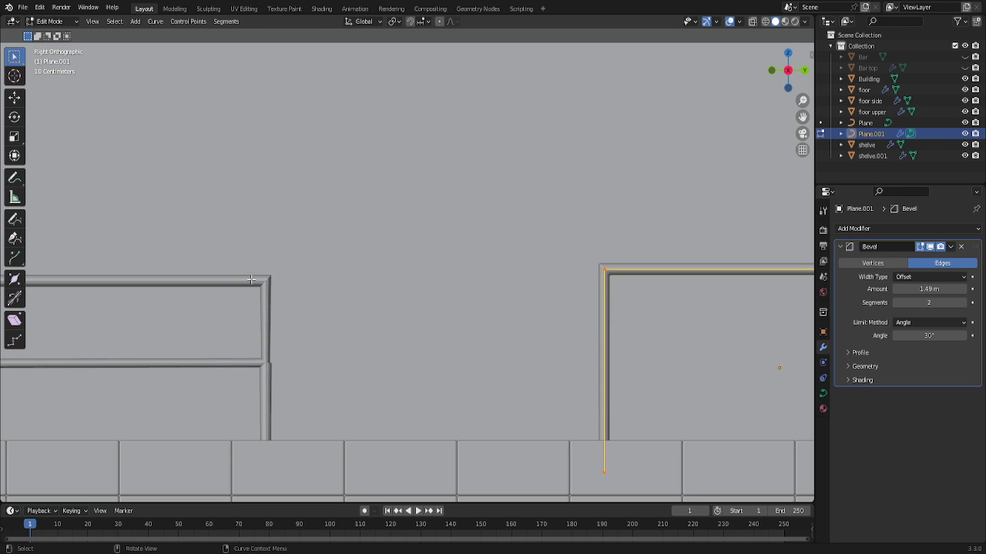
key(Tab)
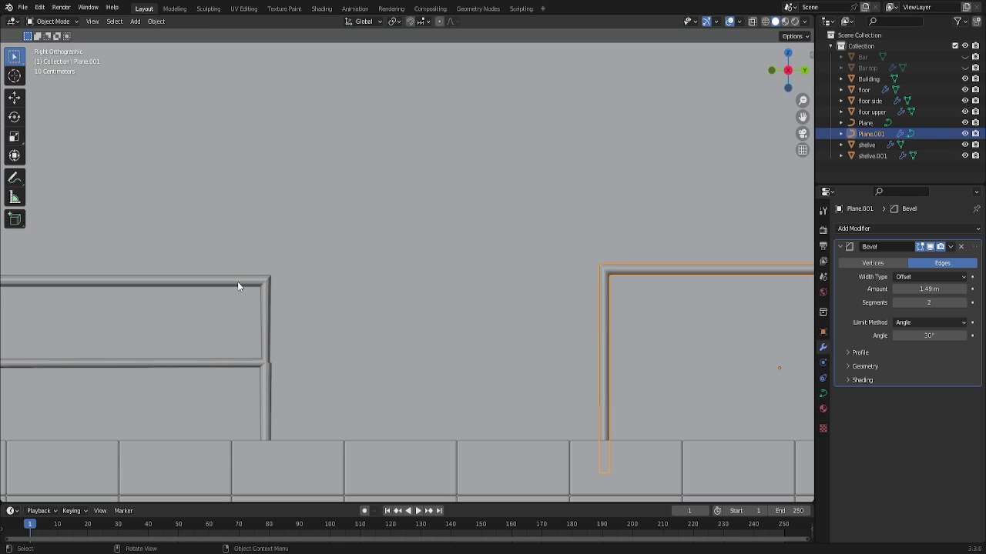
Add a Bevel modifier to the first railing, Plane, with 0.59 m amount and 2 segments.
click(238, 282)
click(842, 228)
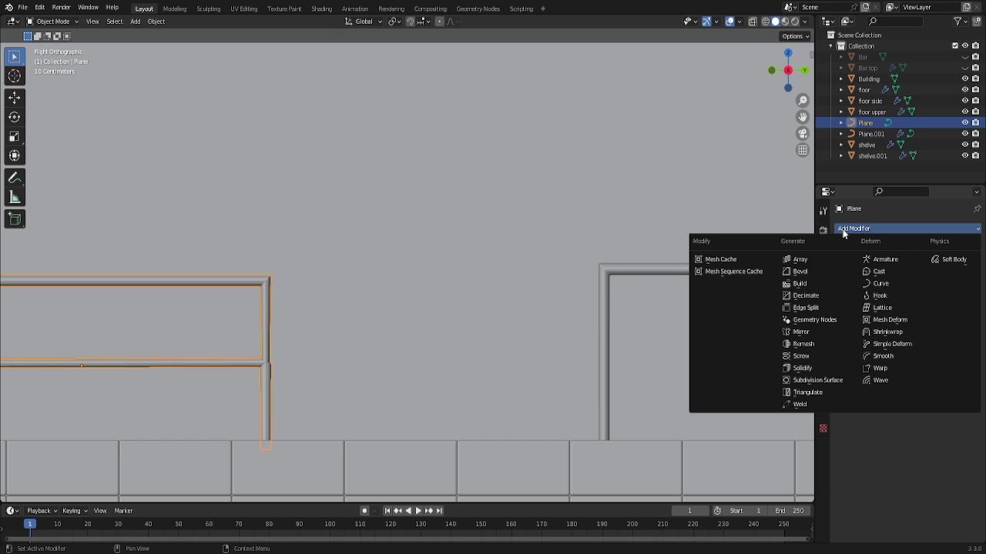
click(796, 273)
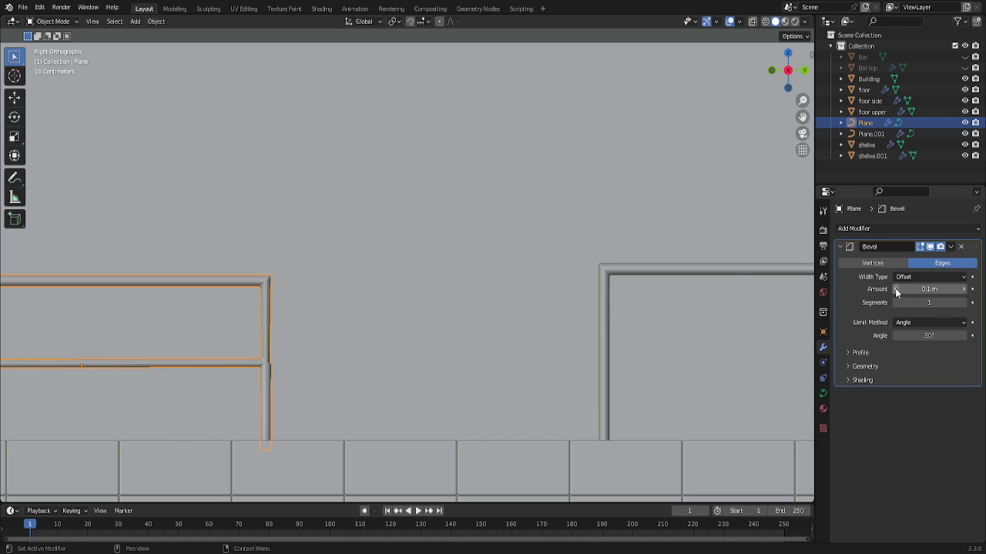
drag(901, 288, 955, 289)
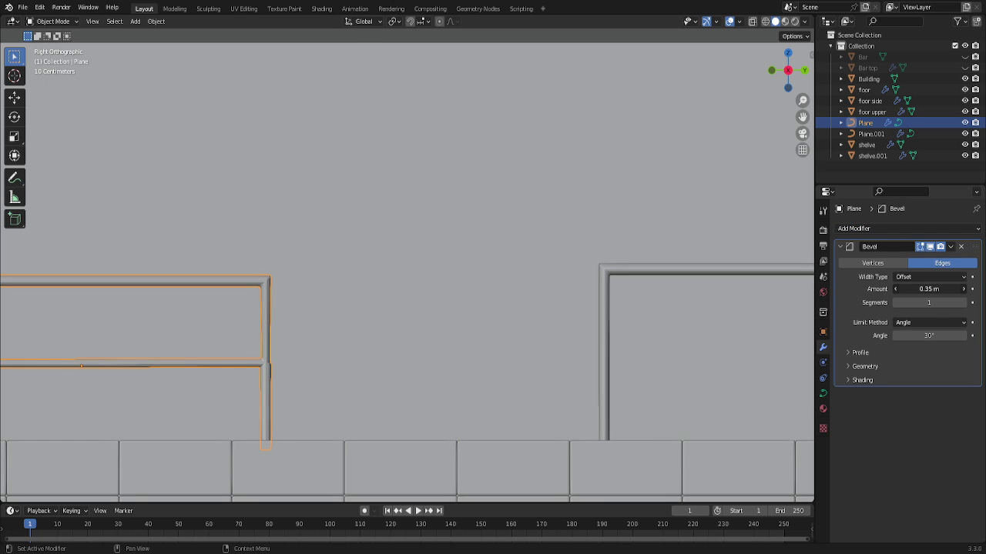
click(961, 303)
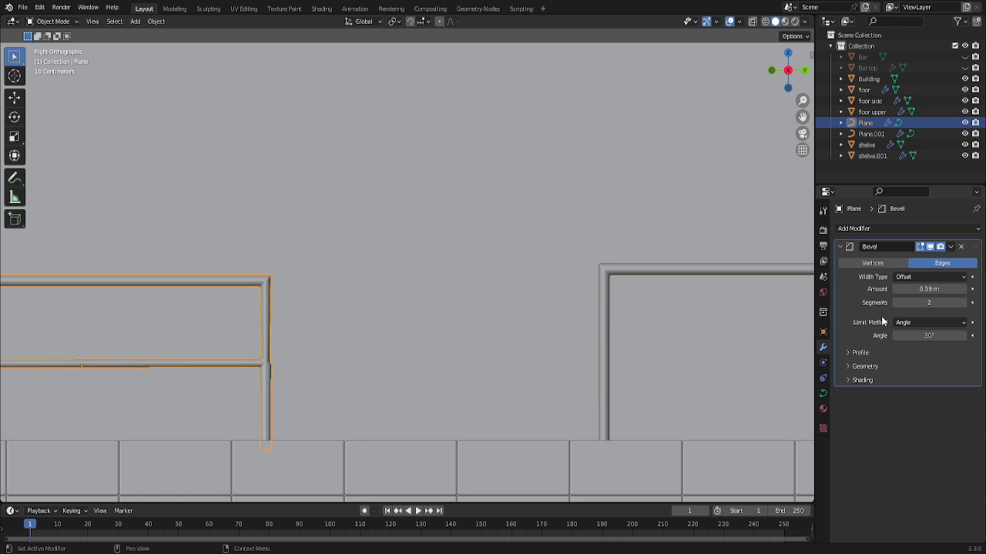
scroll(381, 348, up, 2)
scroll(324, 381, up, 2)
scroll(241, 395, down, 3)
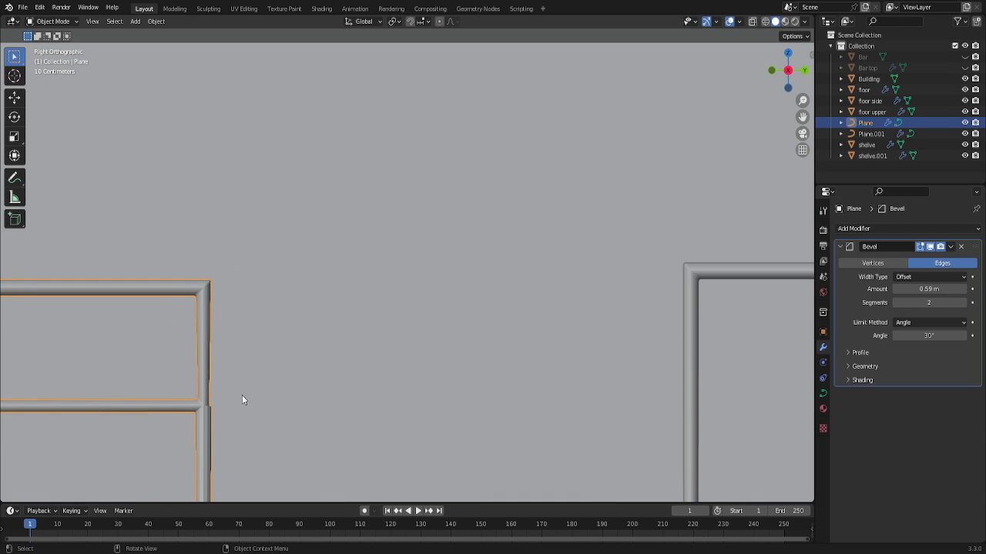
scroll(239, 397, down, 2)
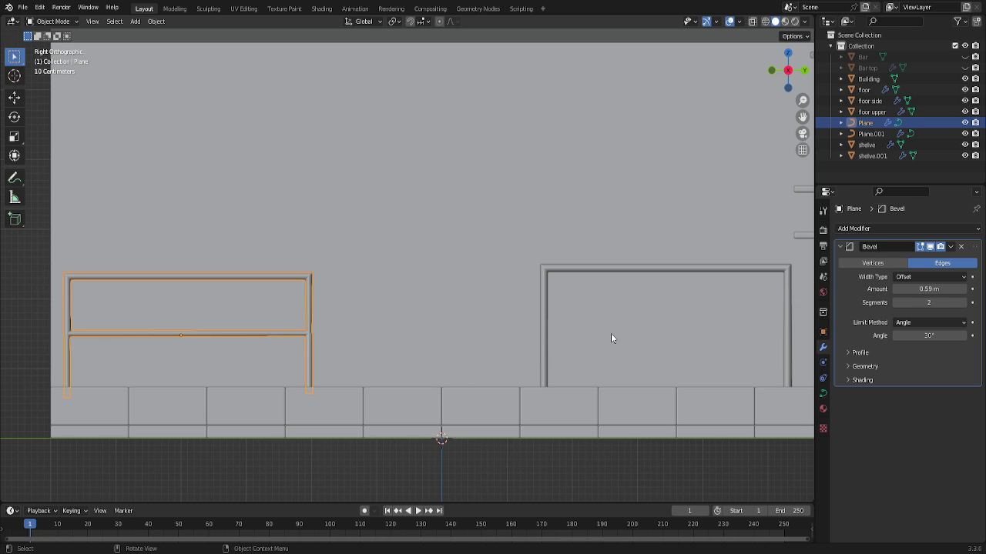
scroll(608, 334, up, 2)
scroll(599, 338, down, 2)
Reselect Plane.001, enter Edit Mode, and view the floor straight from above.
click(545, 271)
key(Tab)
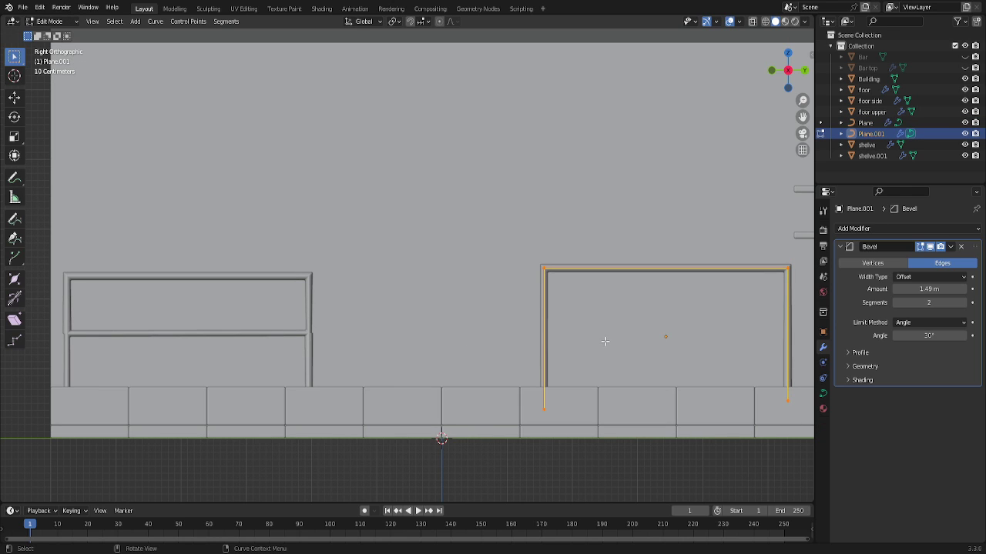
drag(786, 68, 787, 58)
click(787, 58)
scroll(401, 225, down, 4)
scroll(398, 217, down, 2)
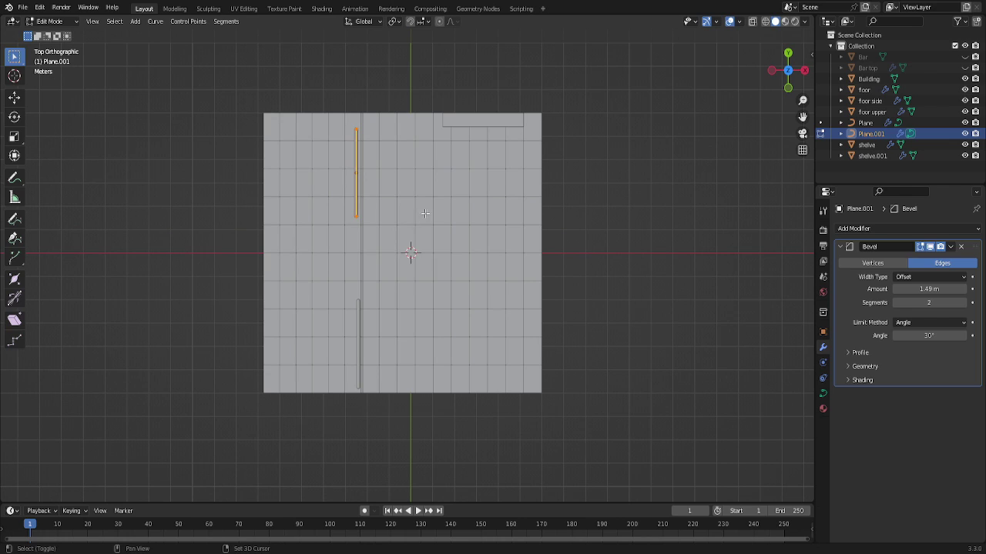
right_click(425, 215)
Orbit to a front-on view of the railings and bring up the Add curve menu.
key(shift+a)
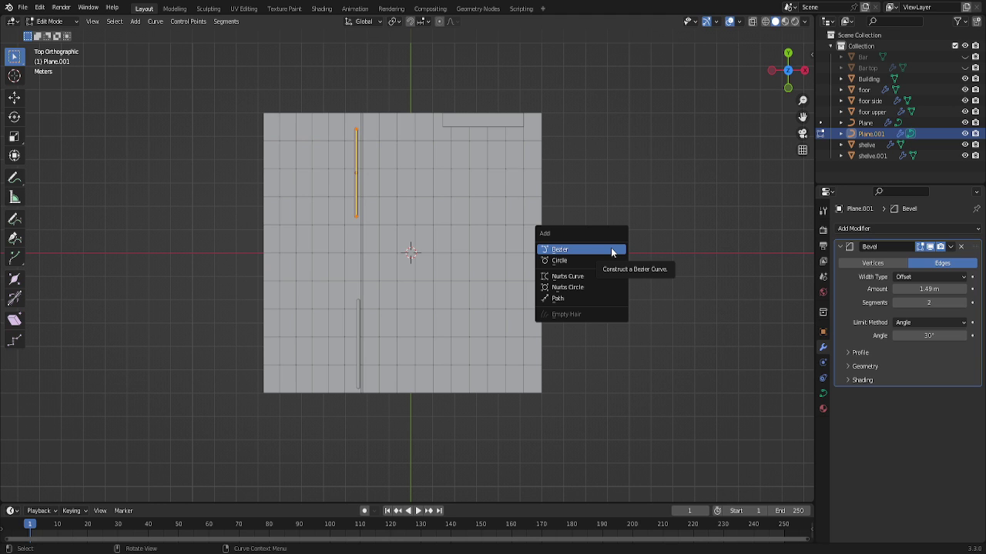
drag(788, 69, 777, 107)
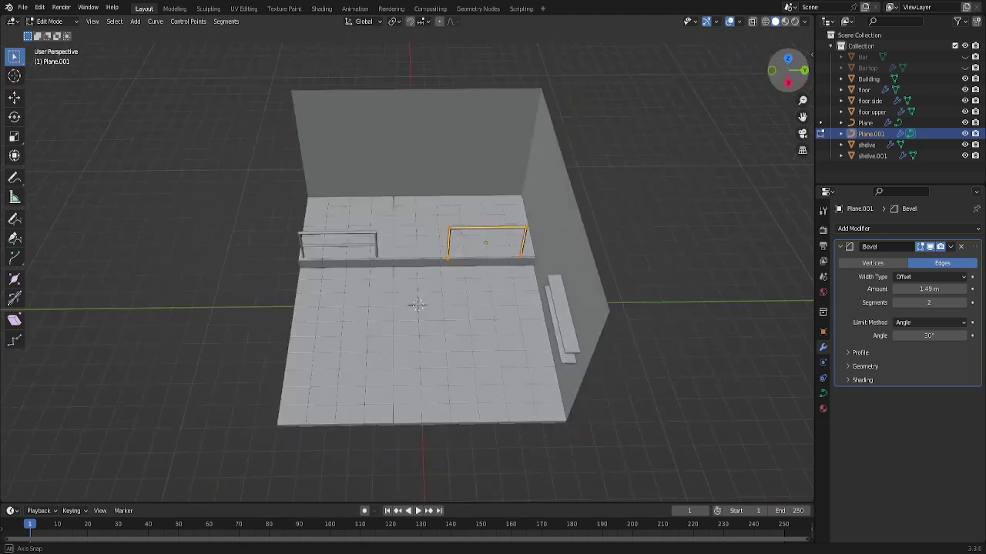
drag(788, 69, 787, 77)
scroll(553, 357, up, 3)
scroll(553, 357, up, 2)
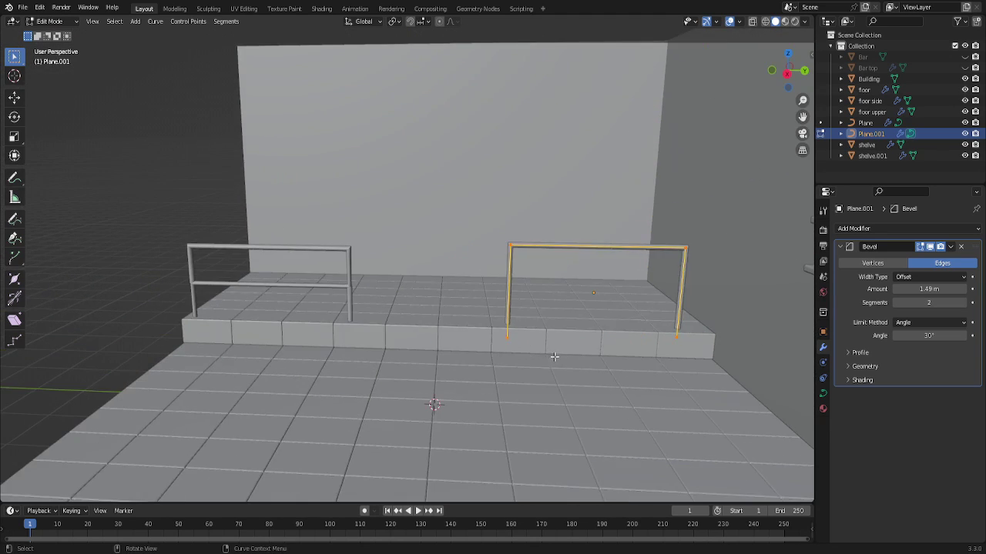
scroll(553, 368, down, 1)
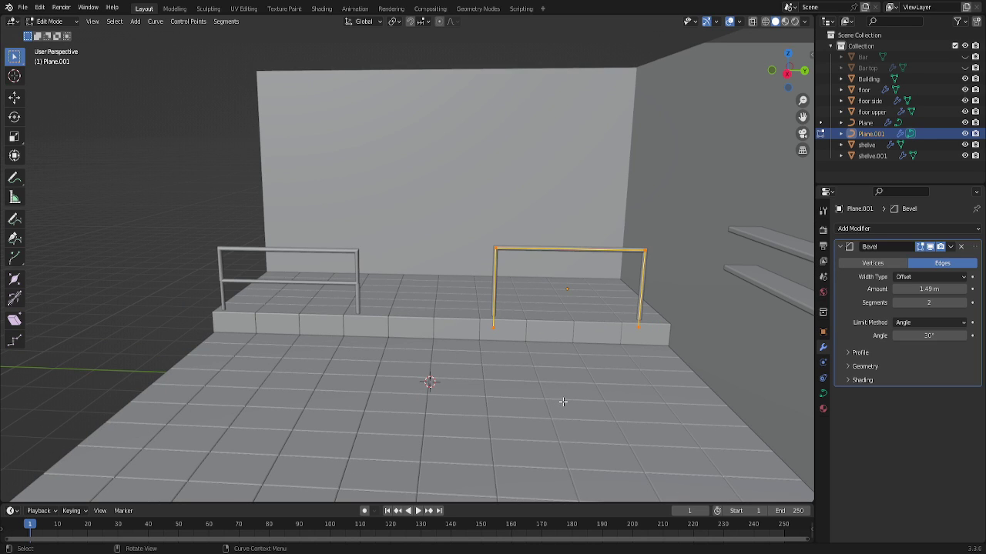
key(shift+a)
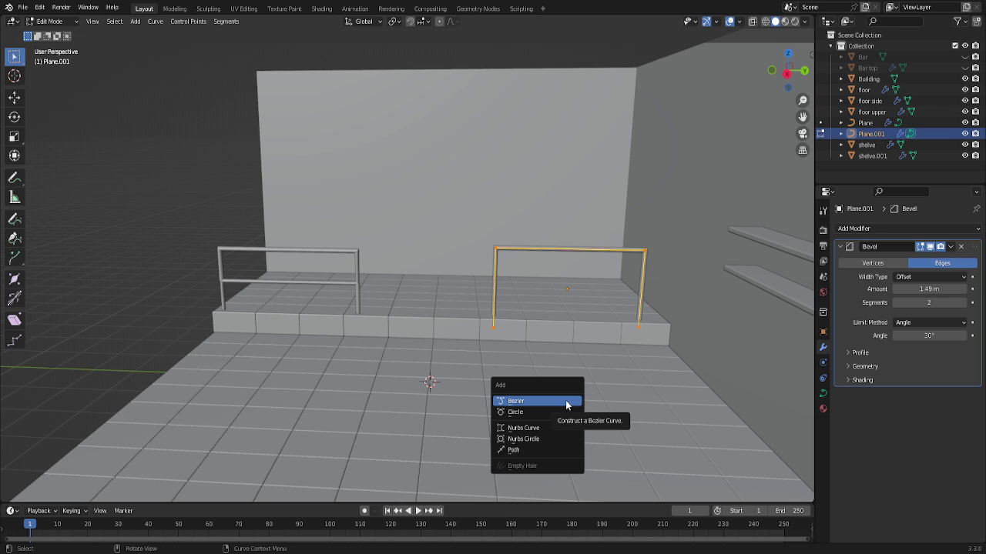
Add a Bezier curve and move it inside the second railing.
click(567, 405)
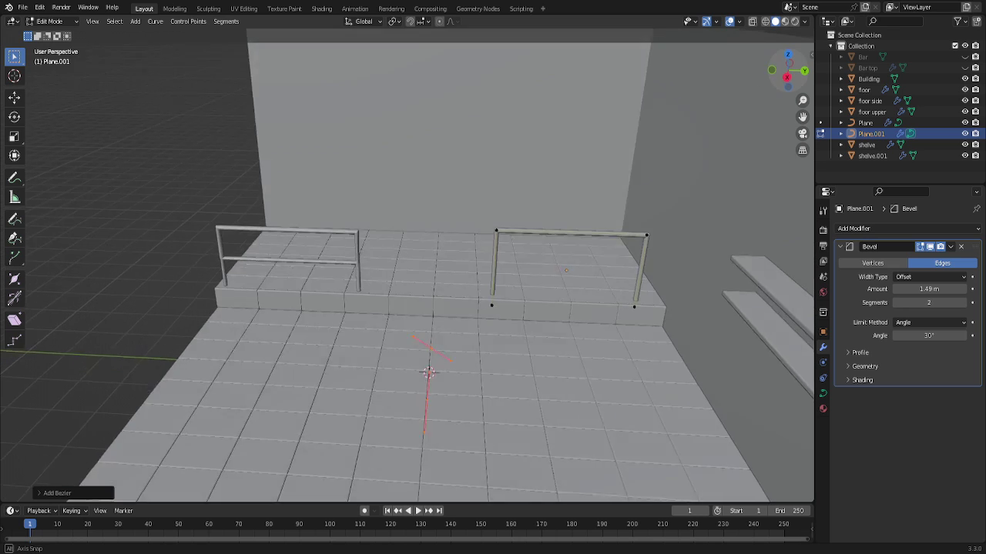
drag(793, 77, 793, 115)
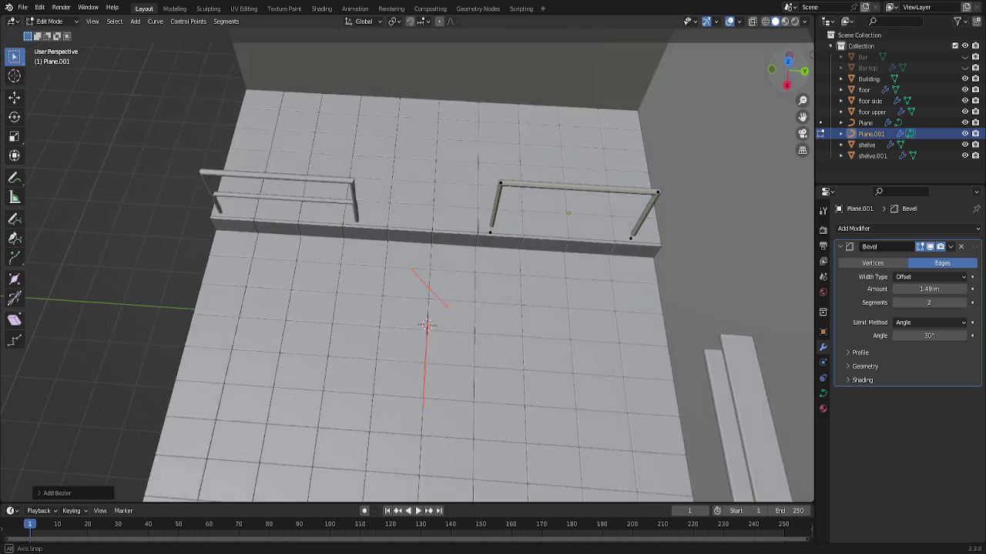
drag(396, 271, 456, 411)
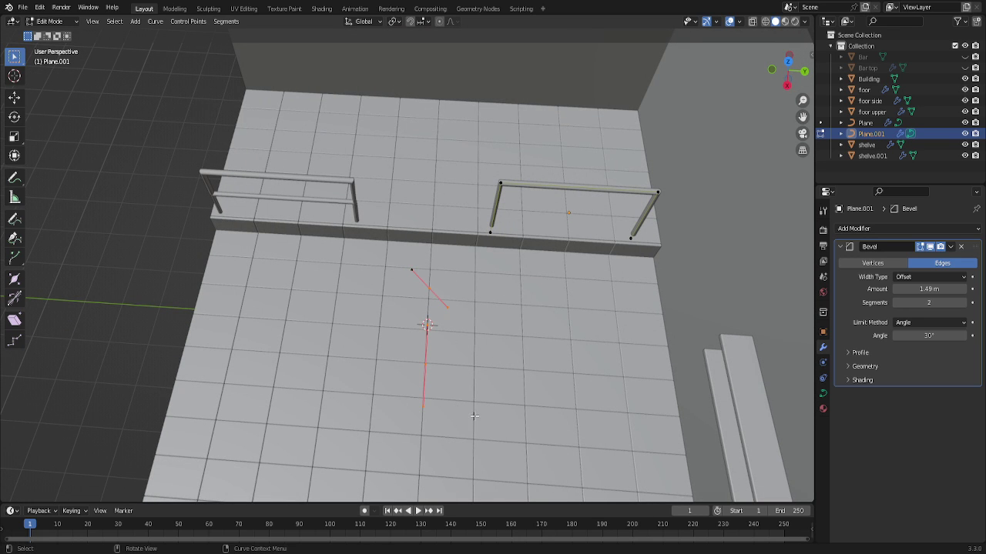
key(g)
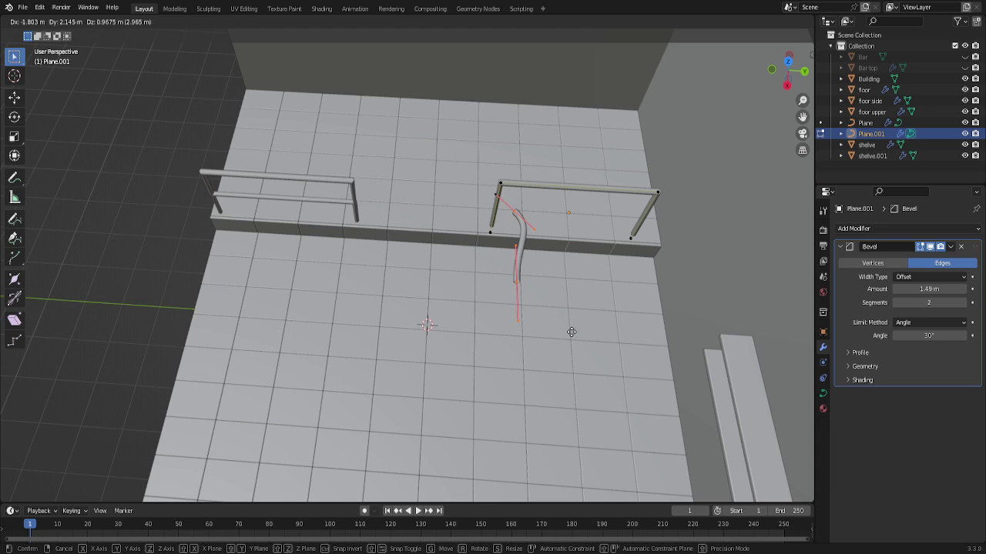
key(Escape)
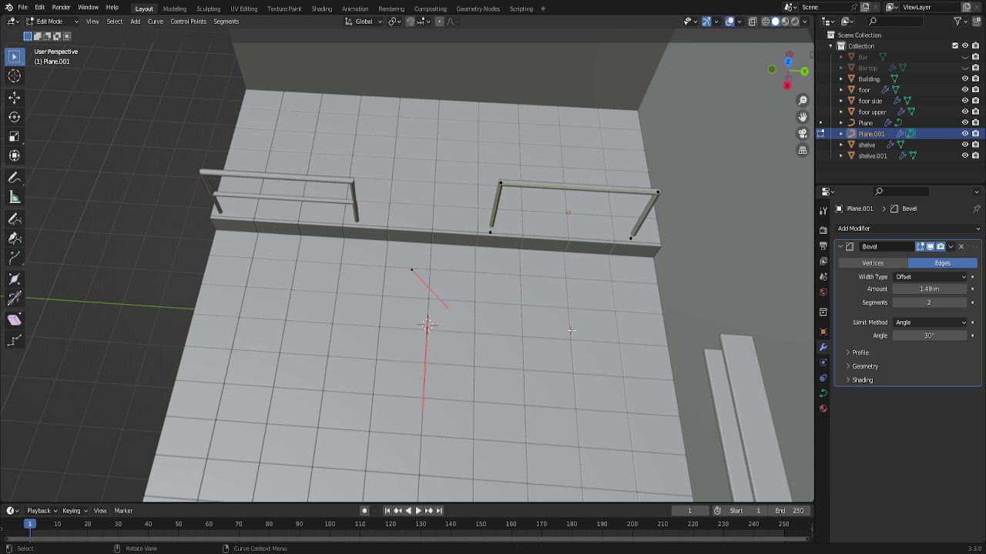
key(g)
click(560, 208)
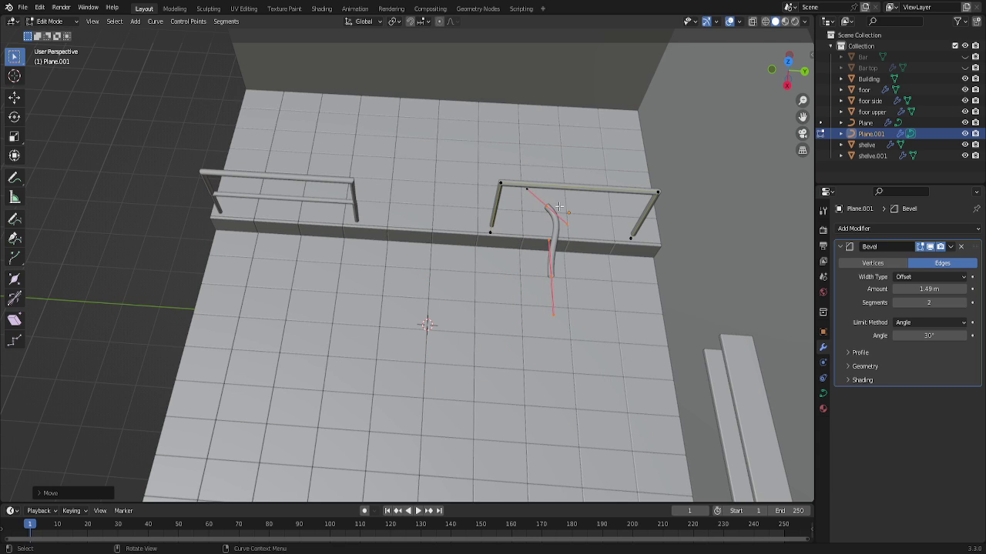
Straighten the curve with S0, extrude a new segment, and scale it to 0.
key(b)
drag(562, 209, 562, 211)
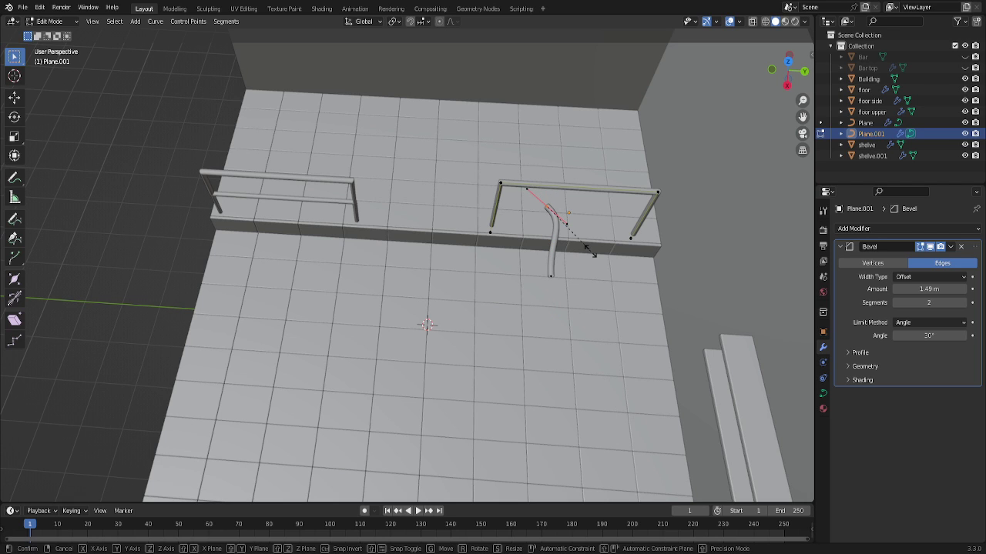
text(s0)
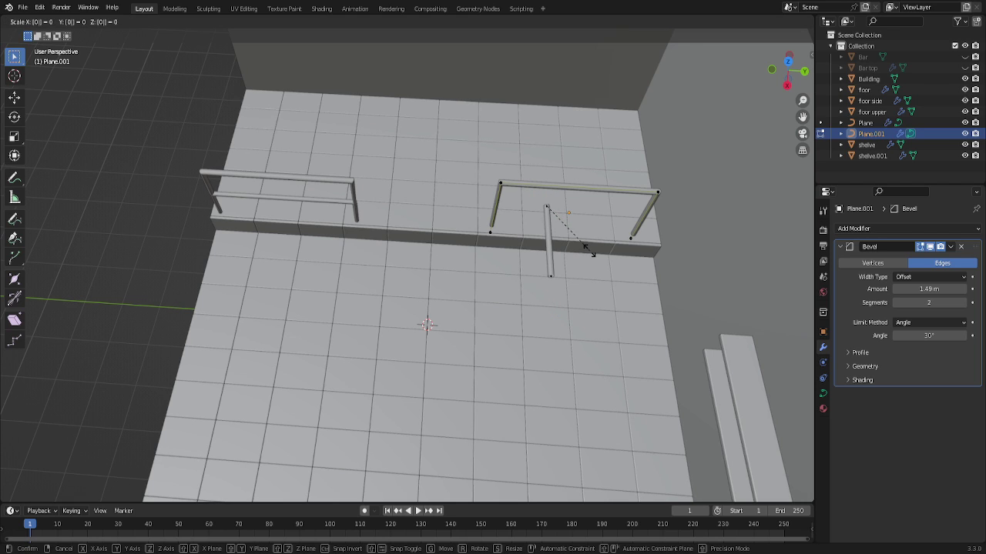
key(Return)
key(e)
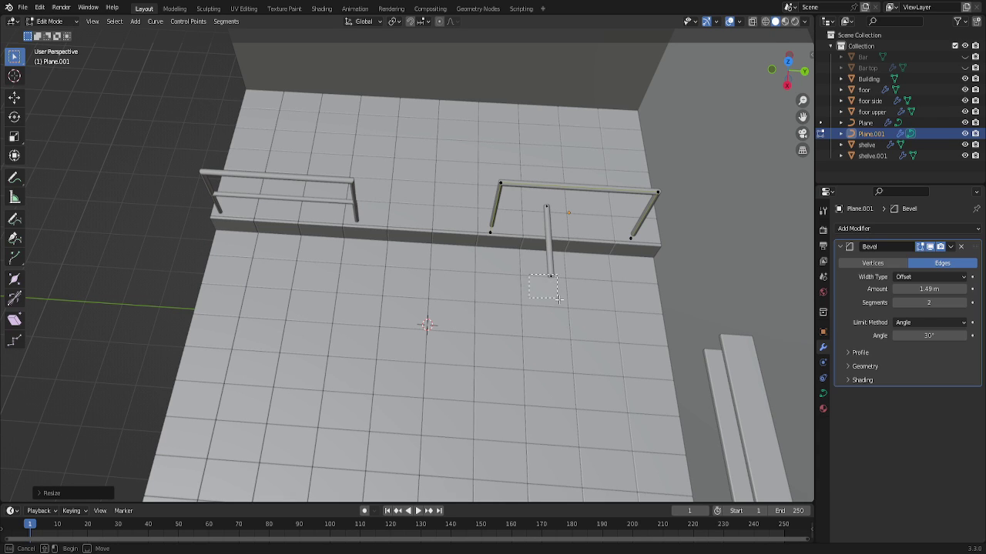
click(574, 299)
text(s)
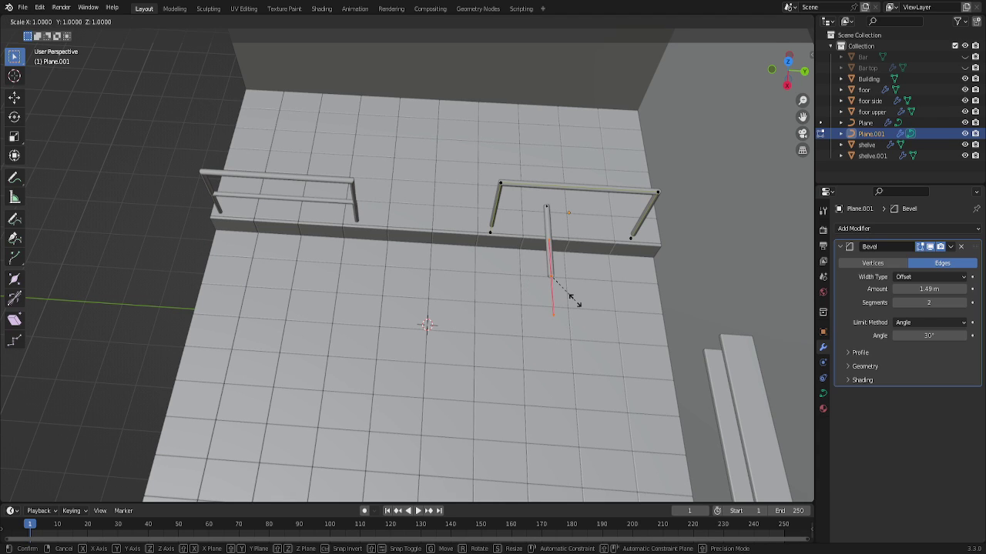
text(0)
key(Return)
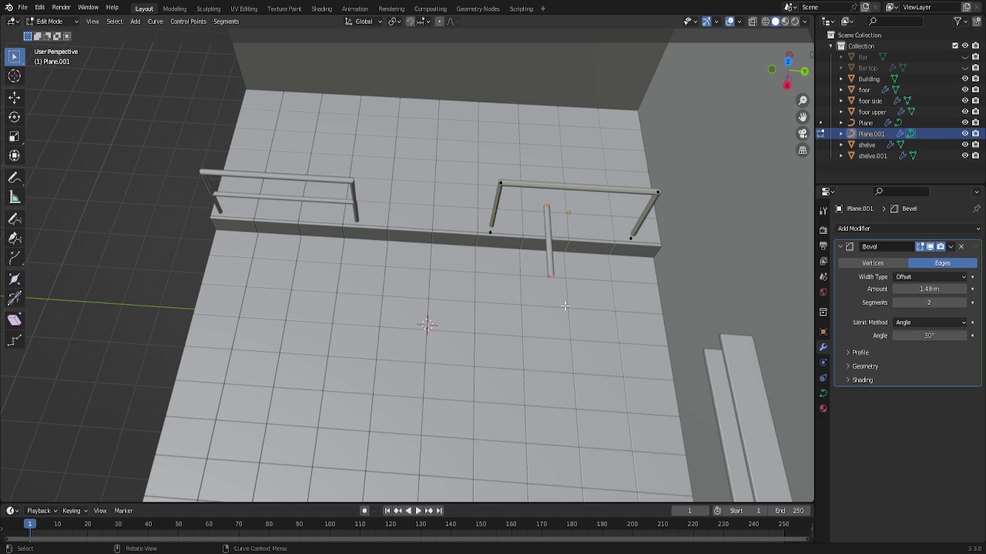
Rotate the rod 90° about X, then 90° about Z to lay it flat.
text(rx9)
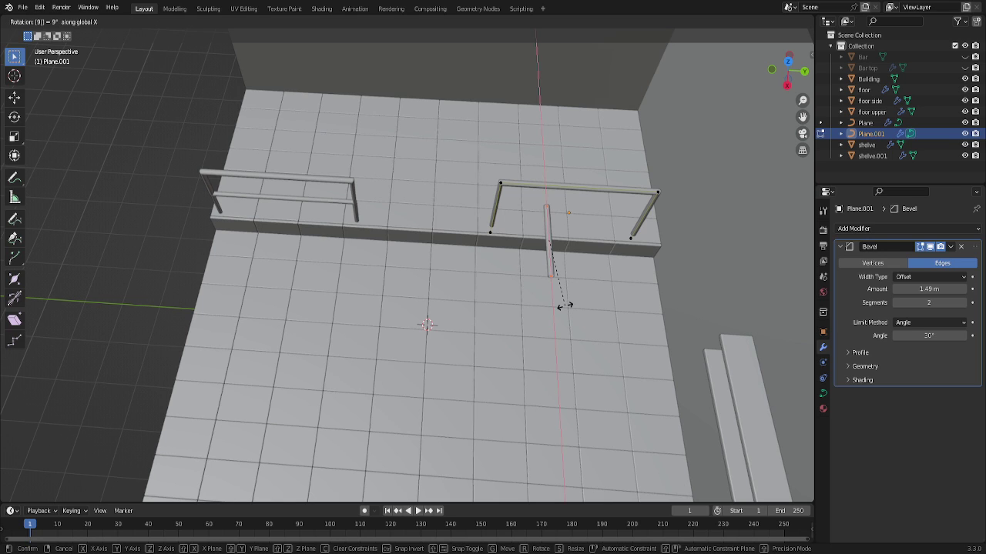
text(0)
key(Return)
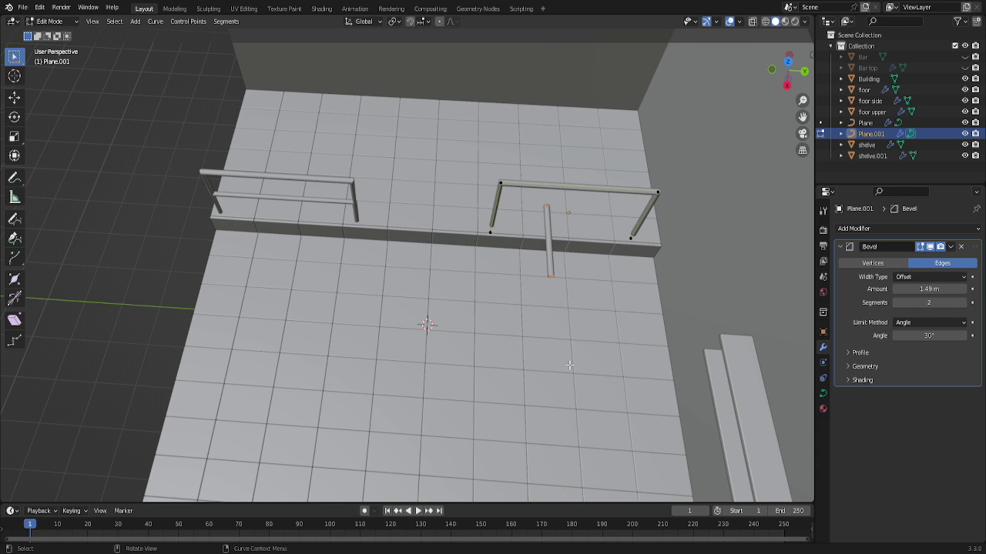
key(r)
key(y)
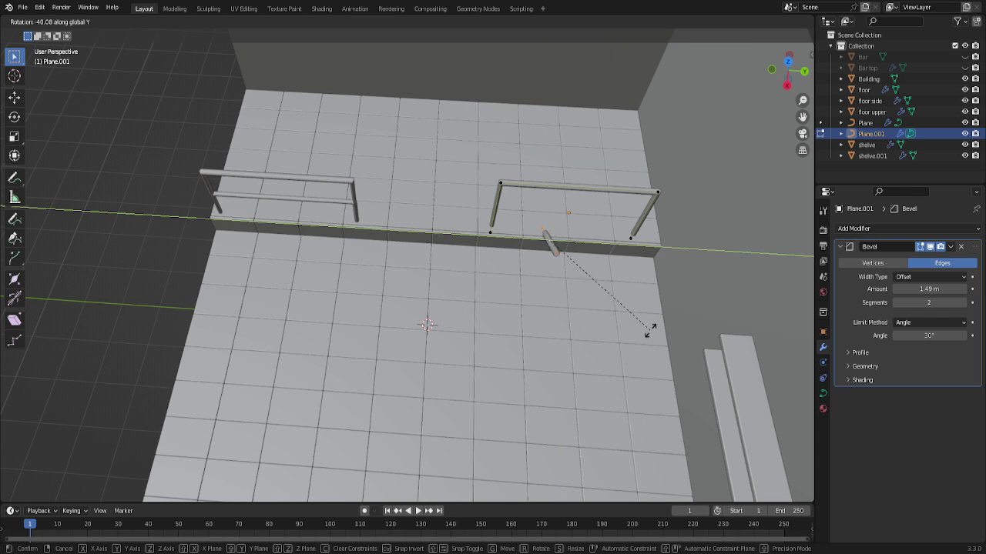
key(Escape)
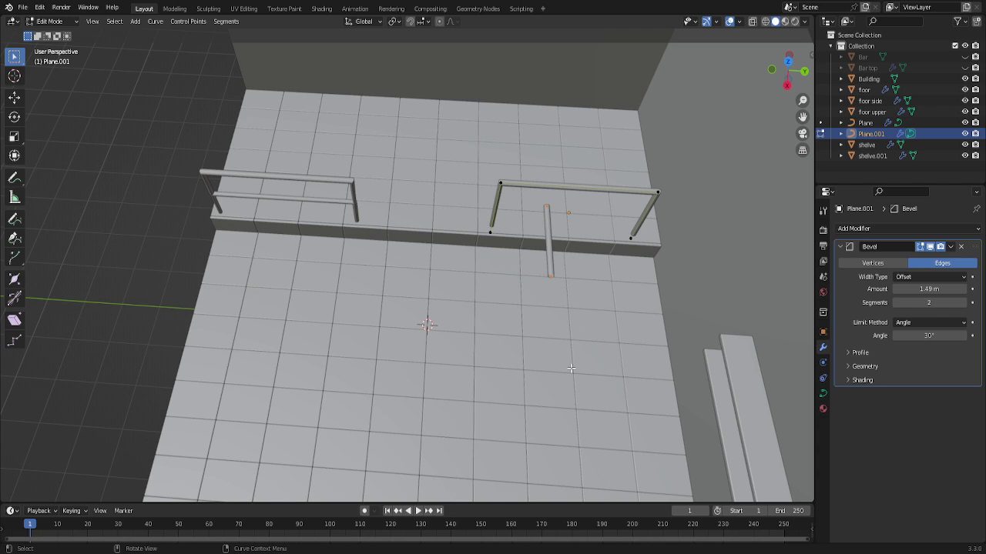
key(r)
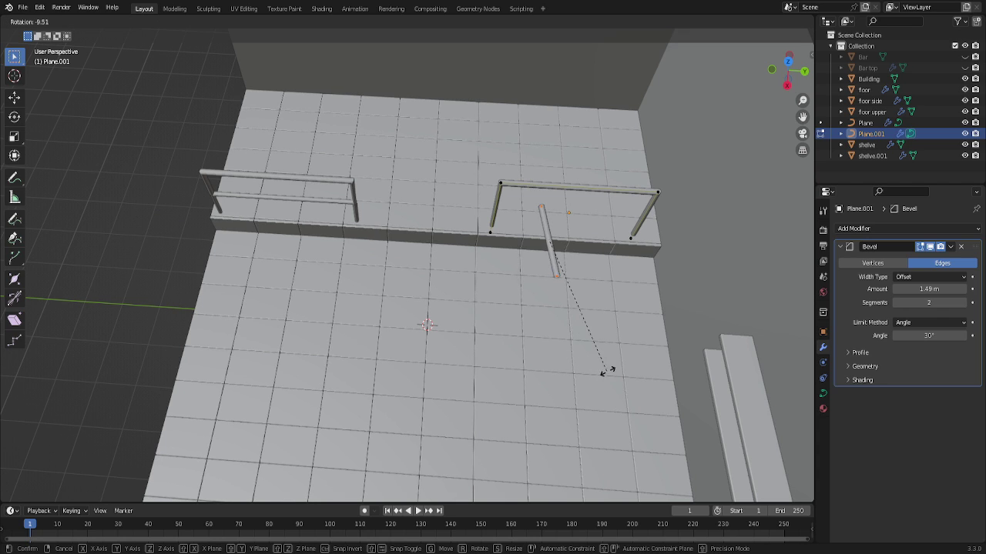
key(z)
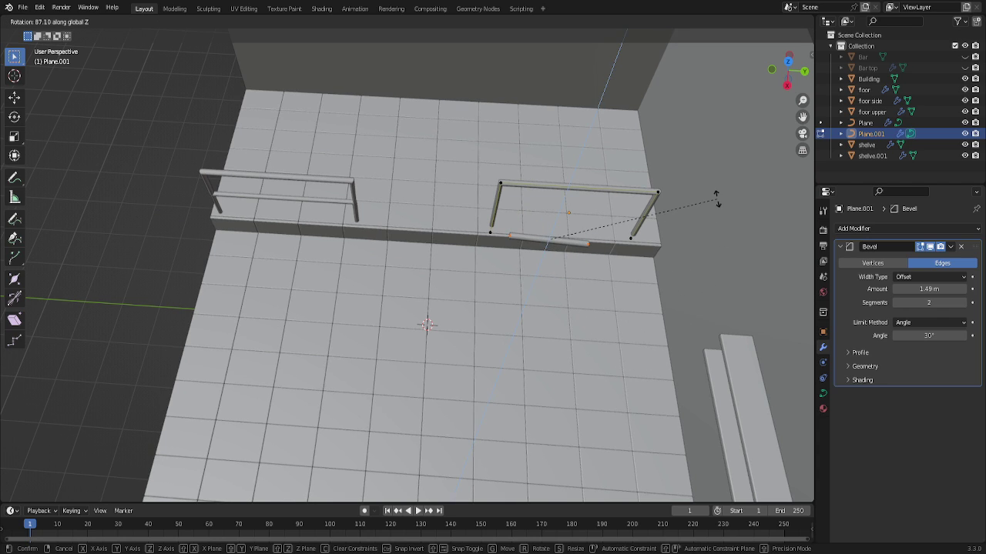
text(90)
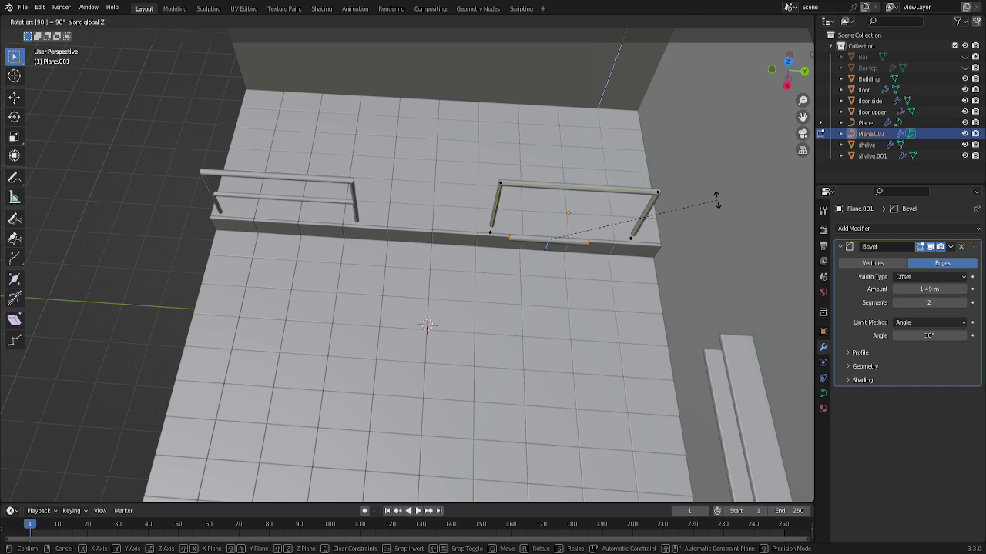
key(Return)
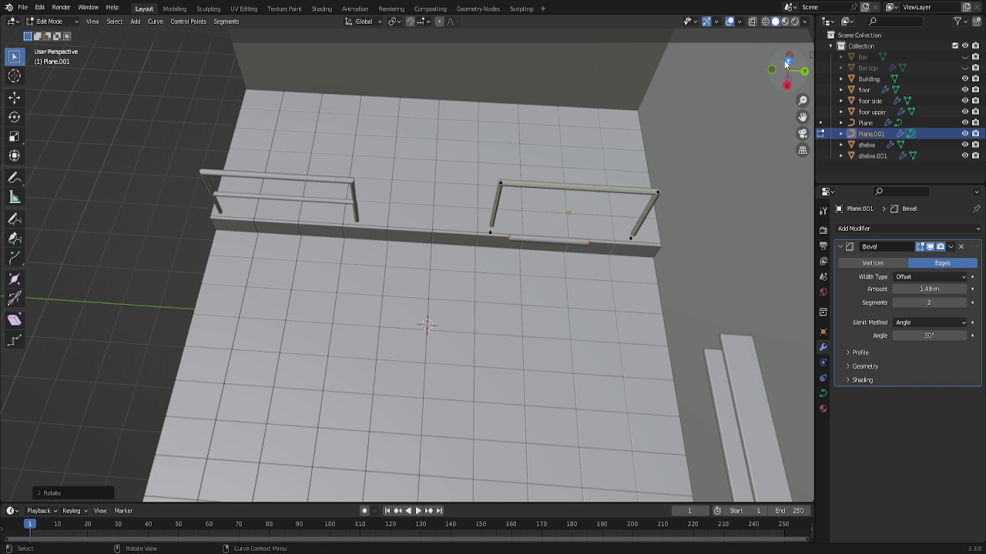
Position the rod horizontally between the second railing's posts using top and side views.
drag(788, 66, 788, 67)
click(788, 65)
scroll(457, 165, down, 2)
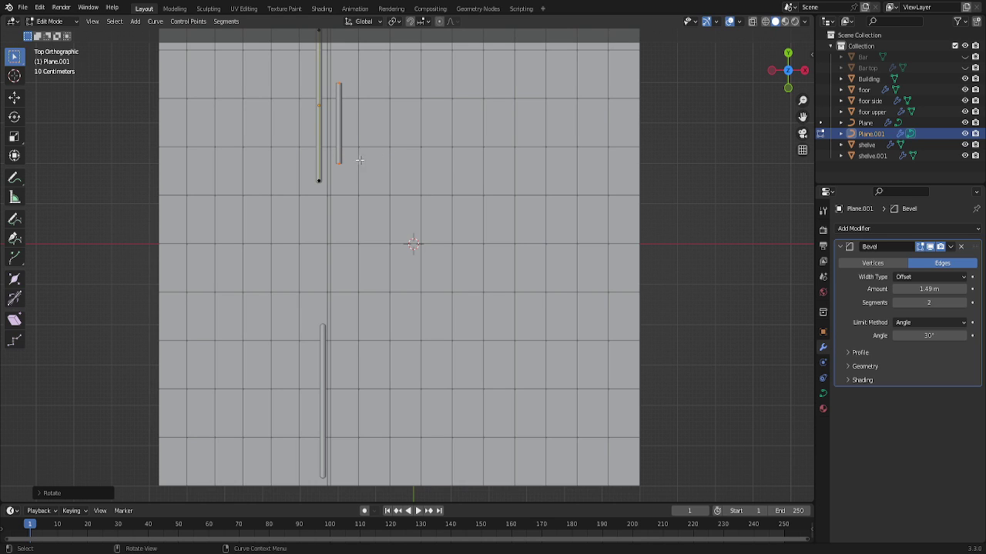
key(g)
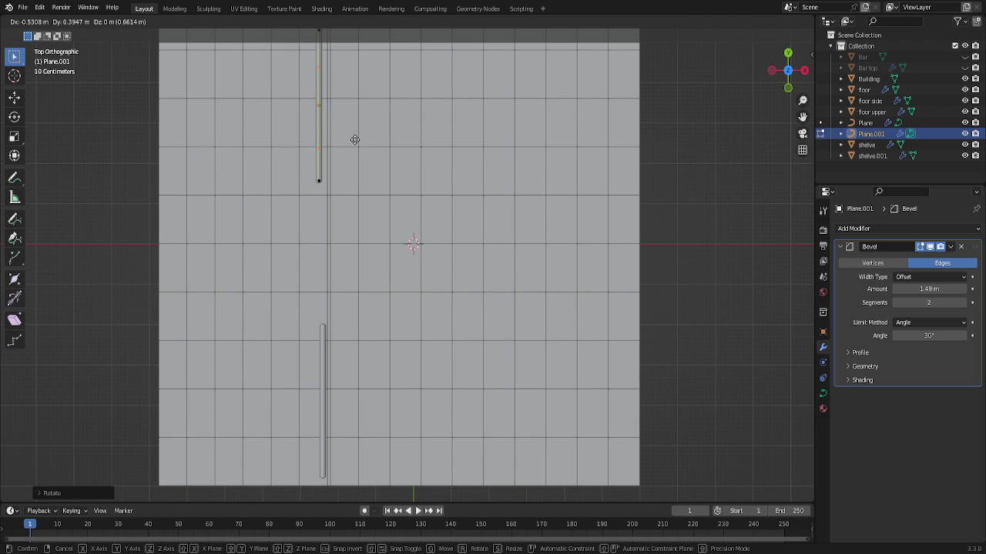
click(354, 140)
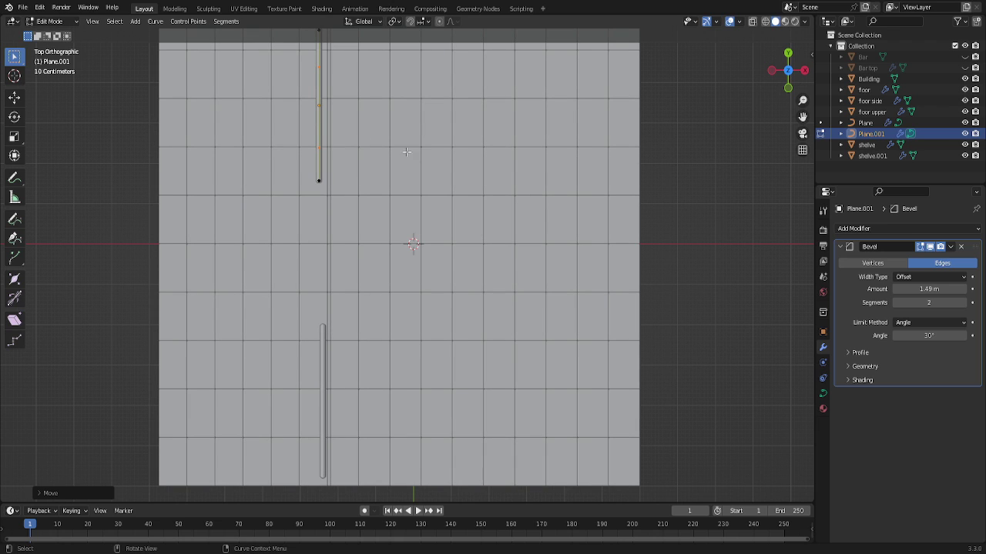
click(801, 73)
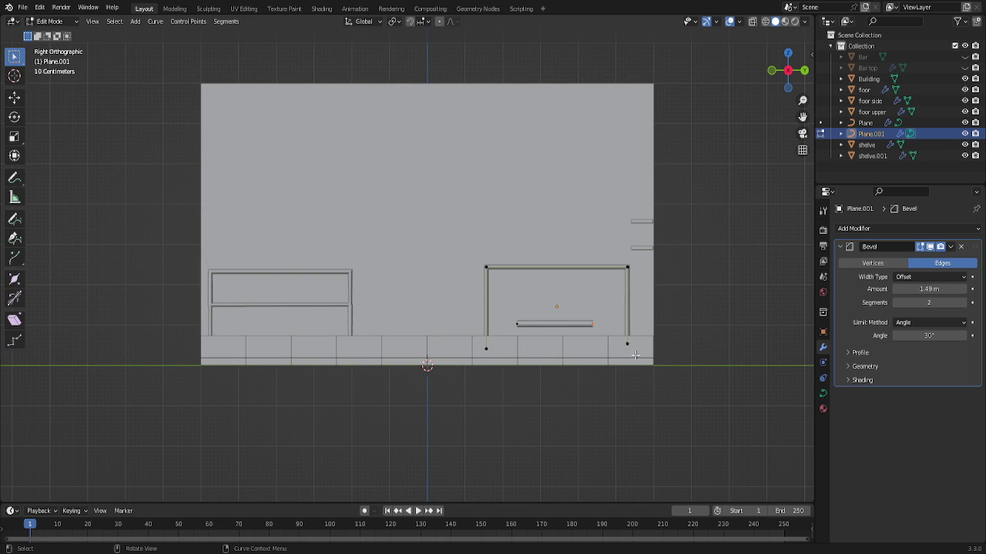
key(g)
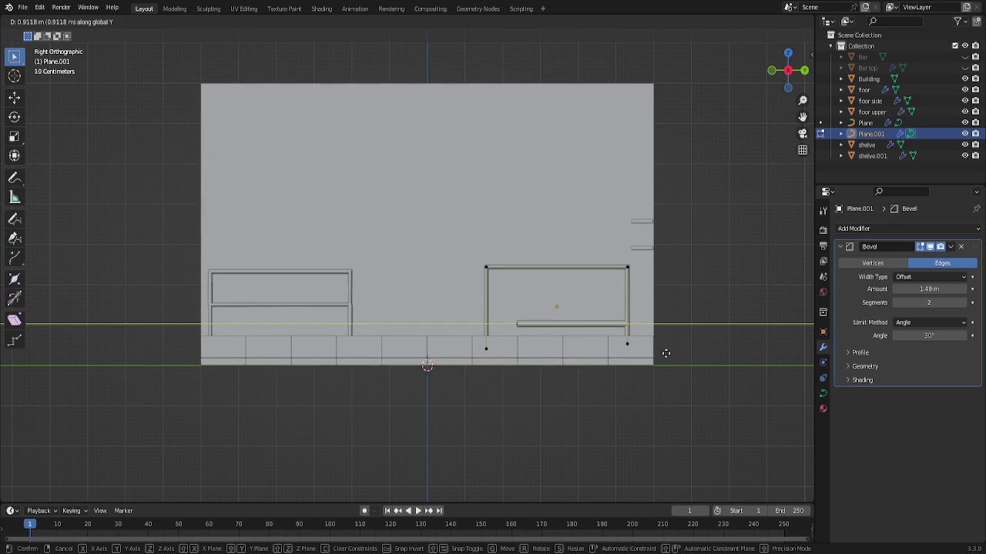
click(663, 351)
Slide the rail's end point along Y and raise the rail about 0.2 m to middle height.
click(518, 331)
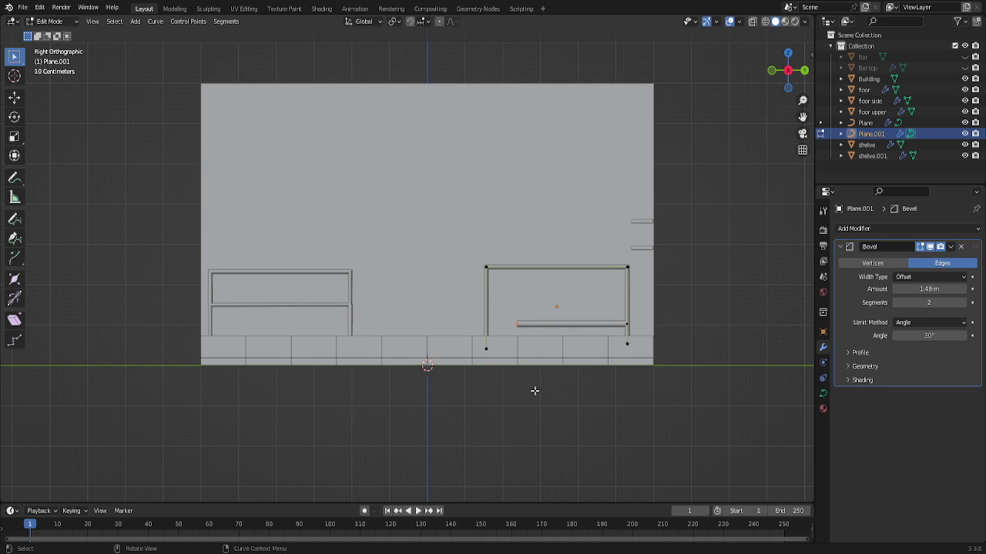
key(g)
key(y)
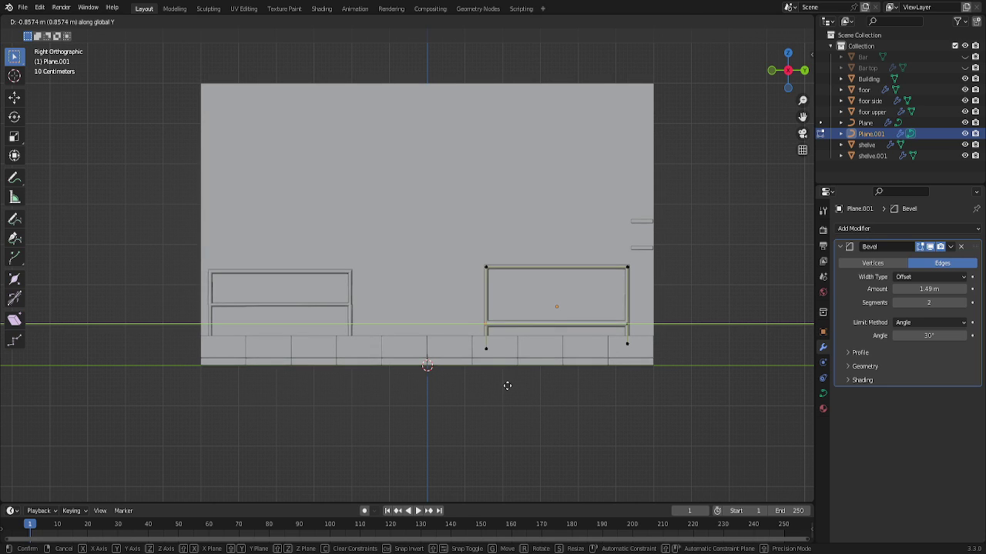
click(508, 386)
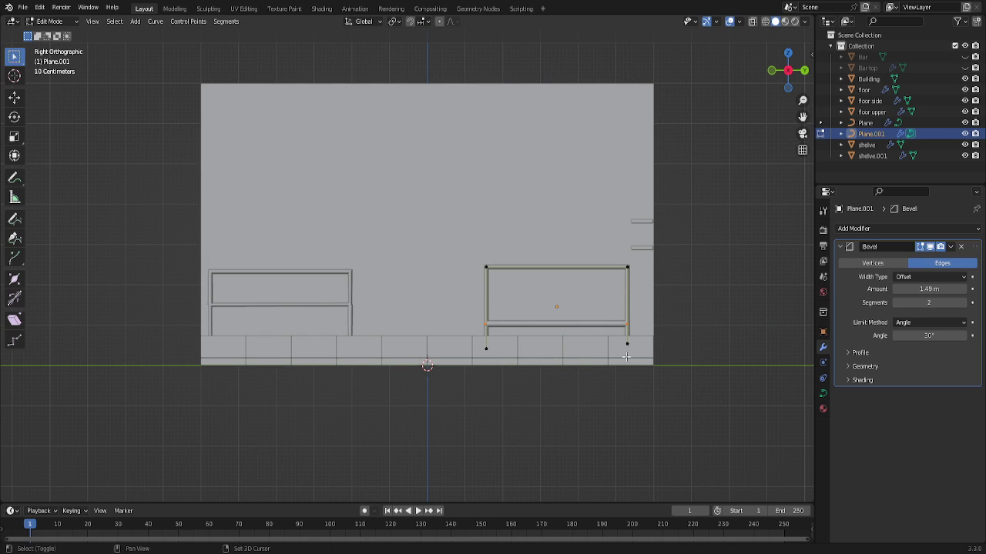
key(g)
key(z)
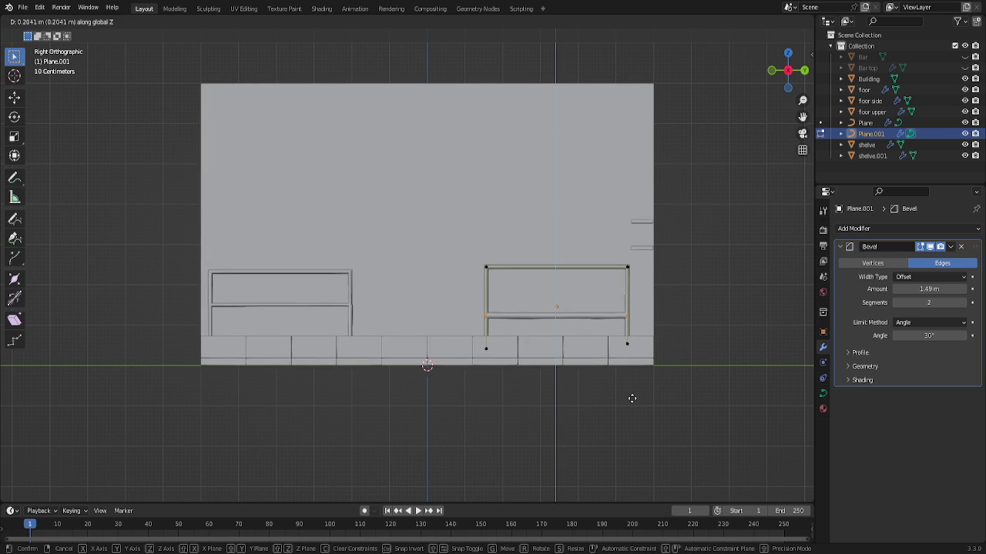
click(637, 387)
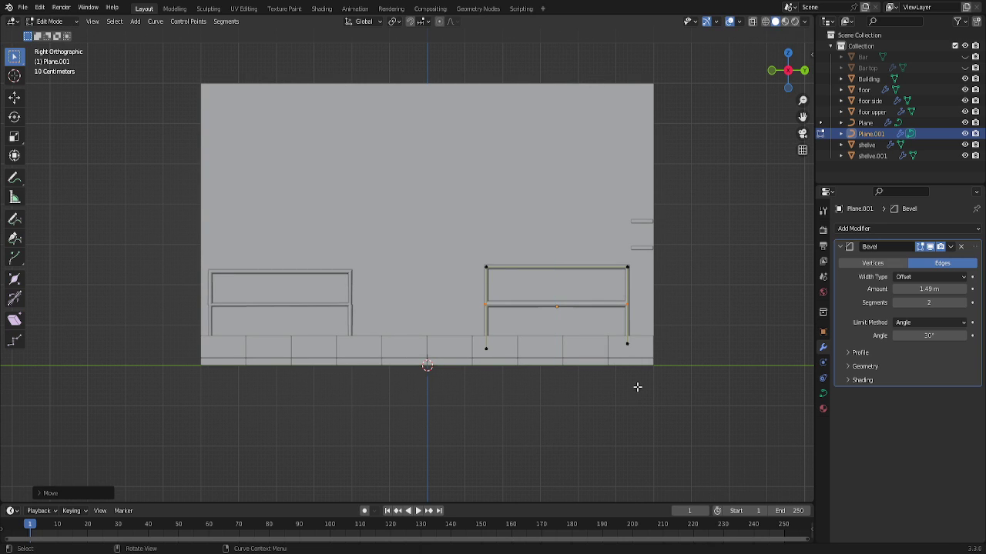
scroll(555, 355, up, 3)
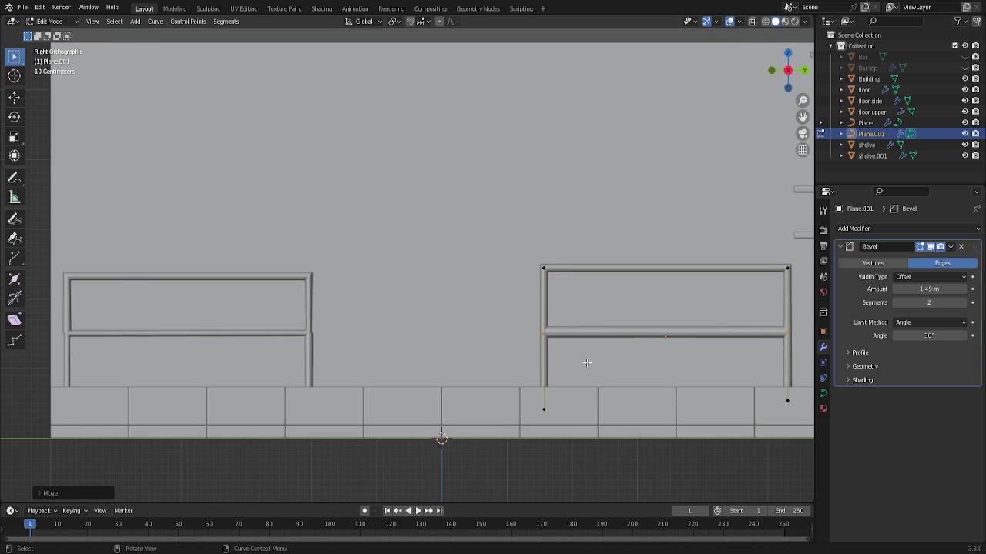
scroll(587, 363, down, 2)
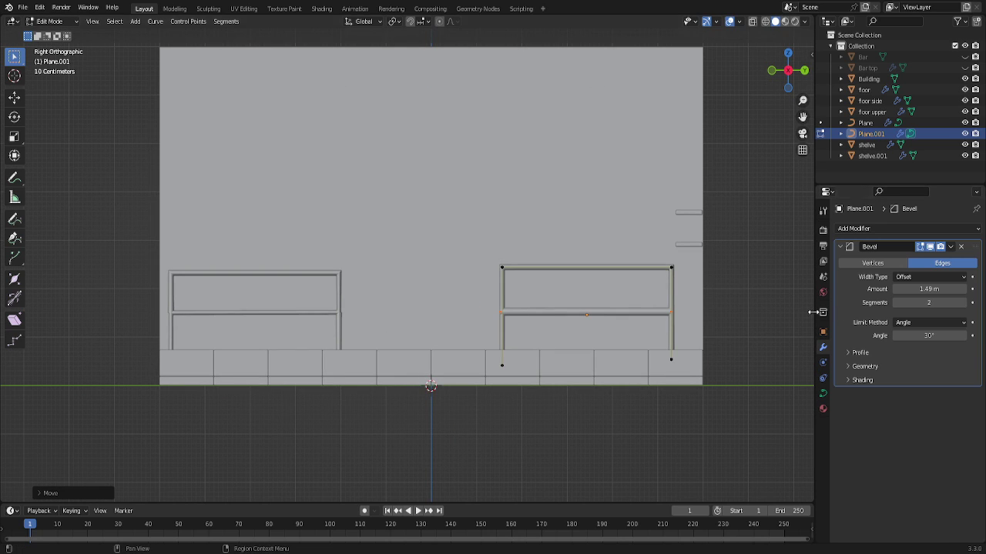
Change the Plane.001 Bevel modifier Amount from 1.49 m to 1.4 m.
drag(929, 288, 921, 289)
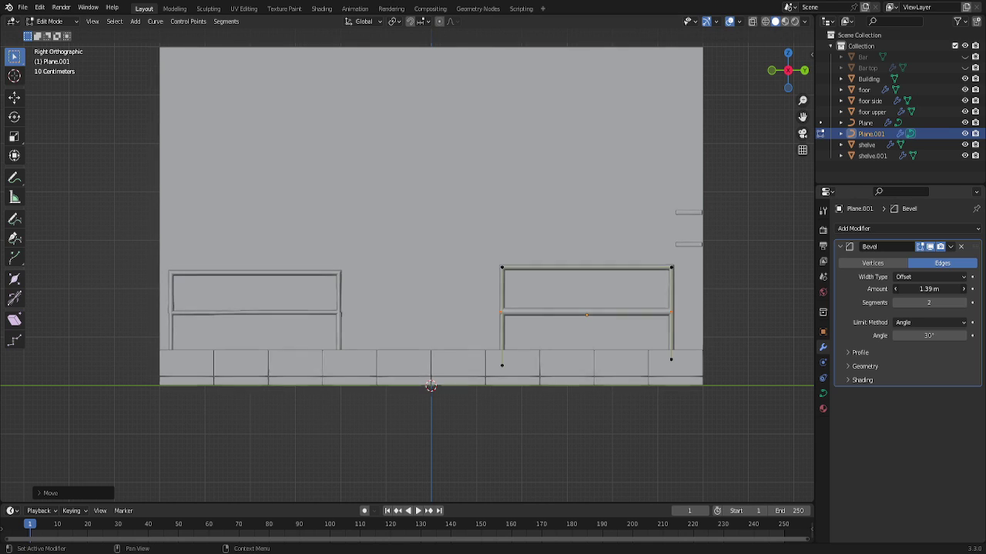
click(647, 267)
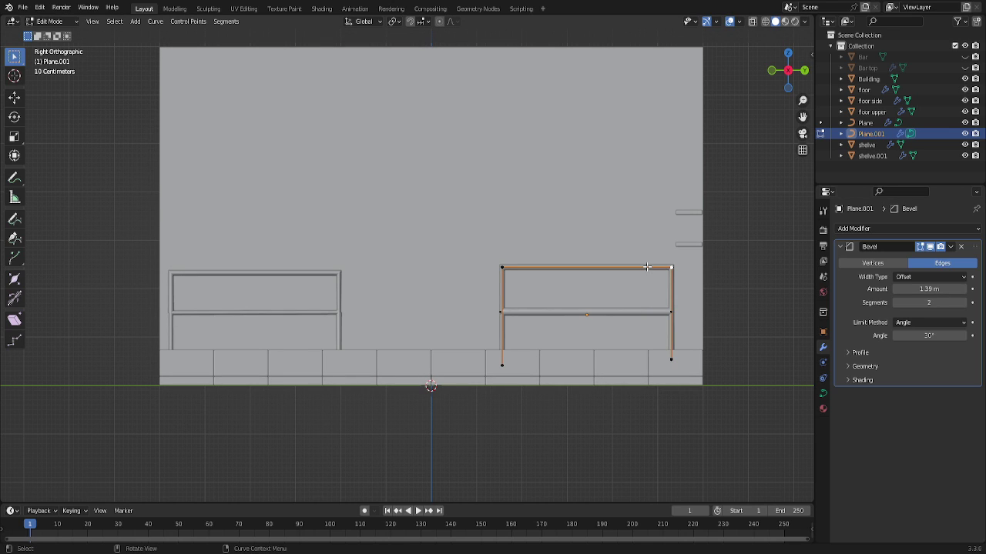
double_click(926, 289)
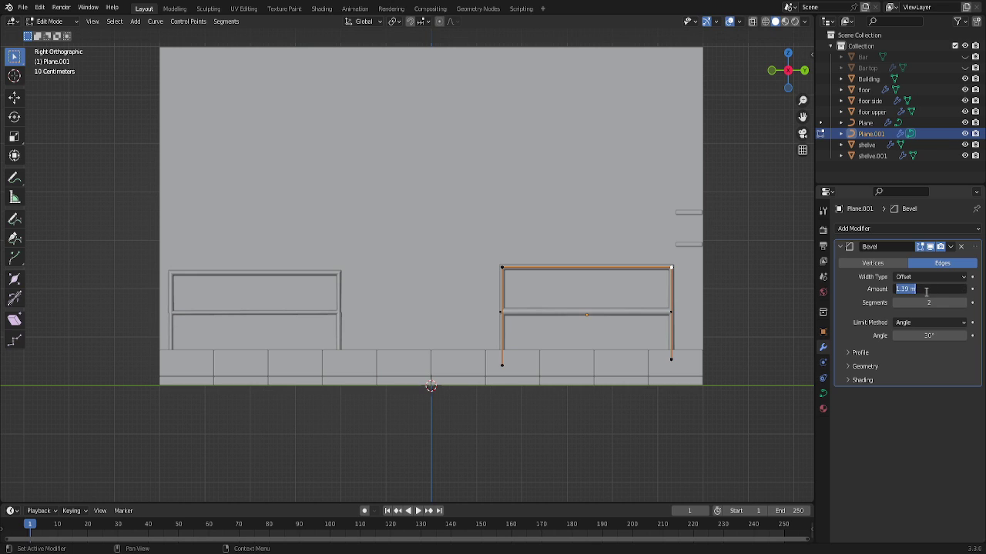
text(1)
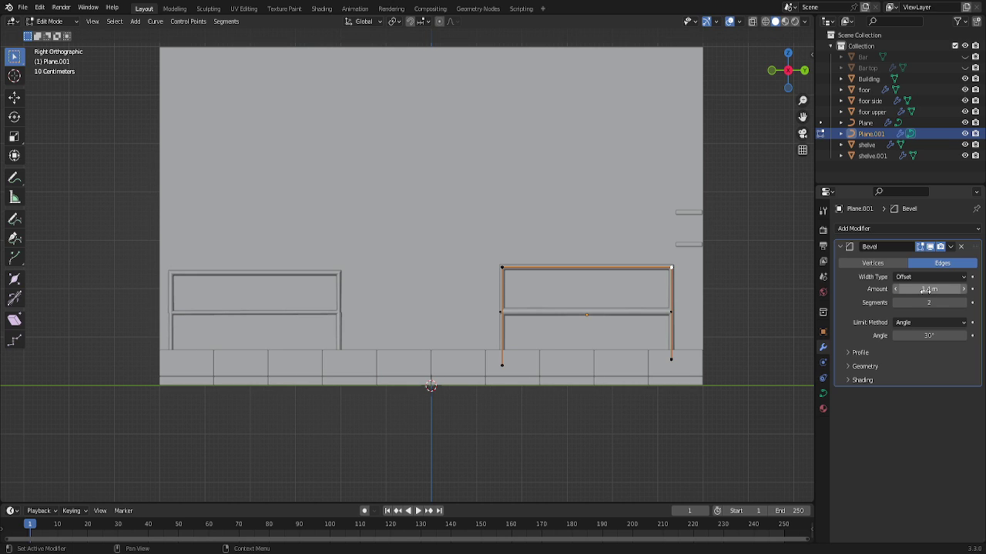
key(Return)
click(644, 312)
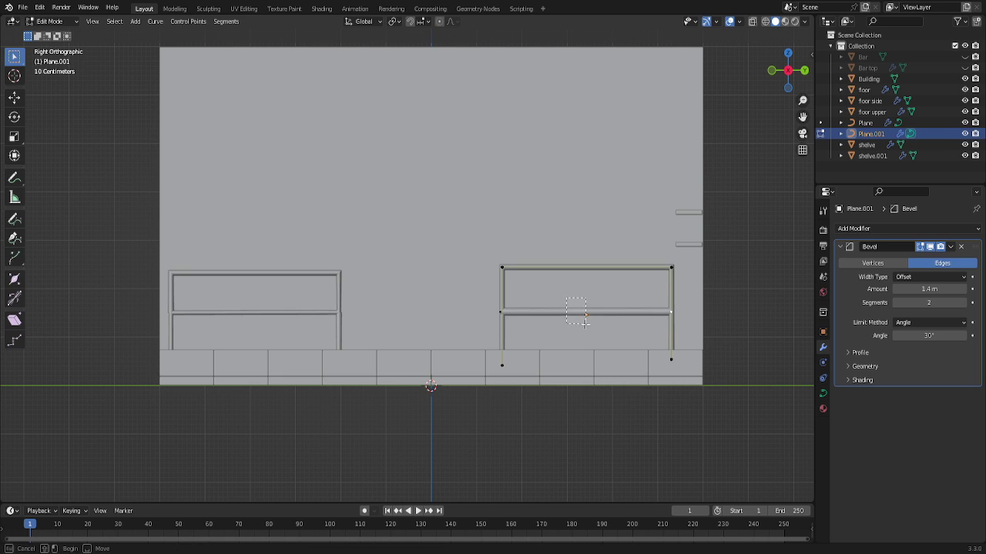
scroll(612, 338, up, 3)
scroll(619, 366, up, 2)
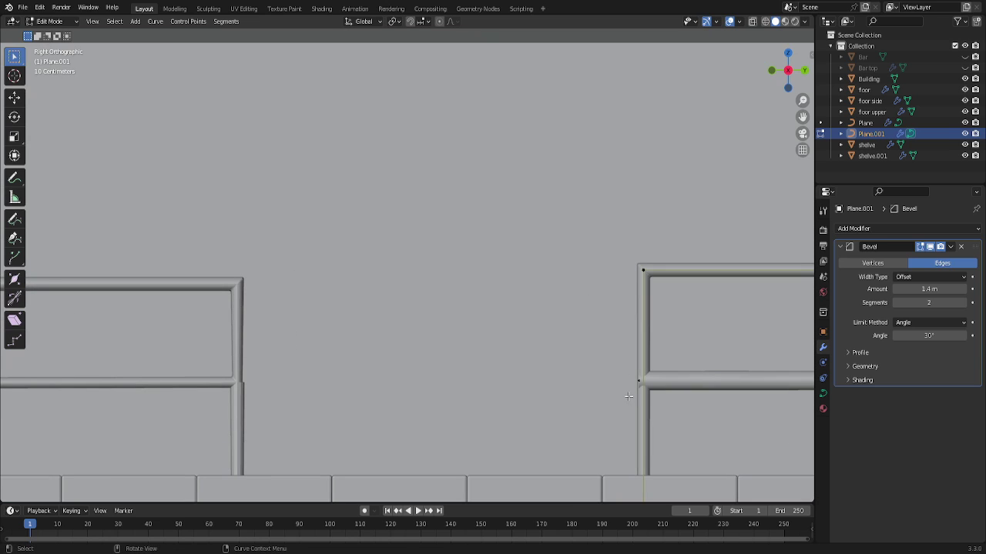
scroll(628, 396, down, 3)
scroll(633, 393, down, 1)
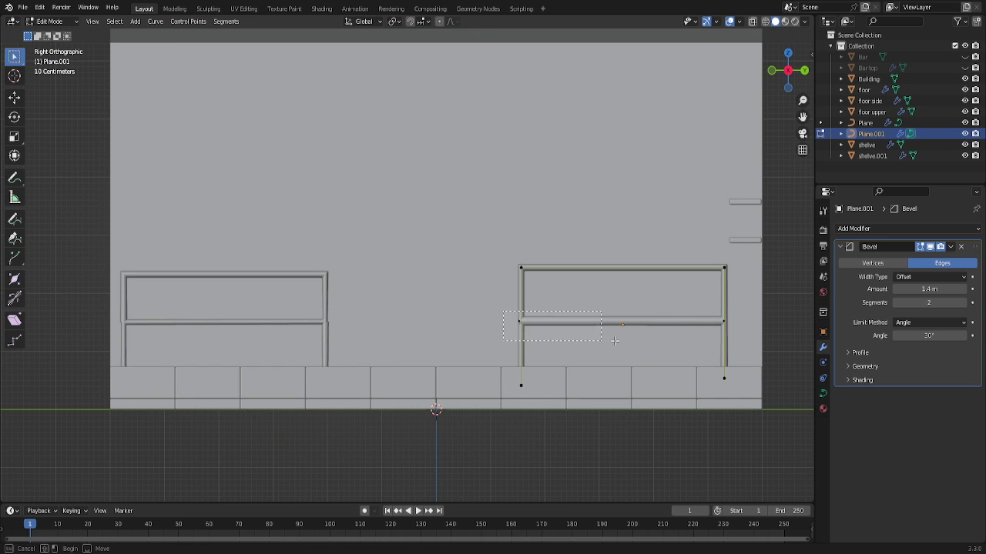
Select the middle rail's right end point and scale it slightly.
shift+click(731, 333)
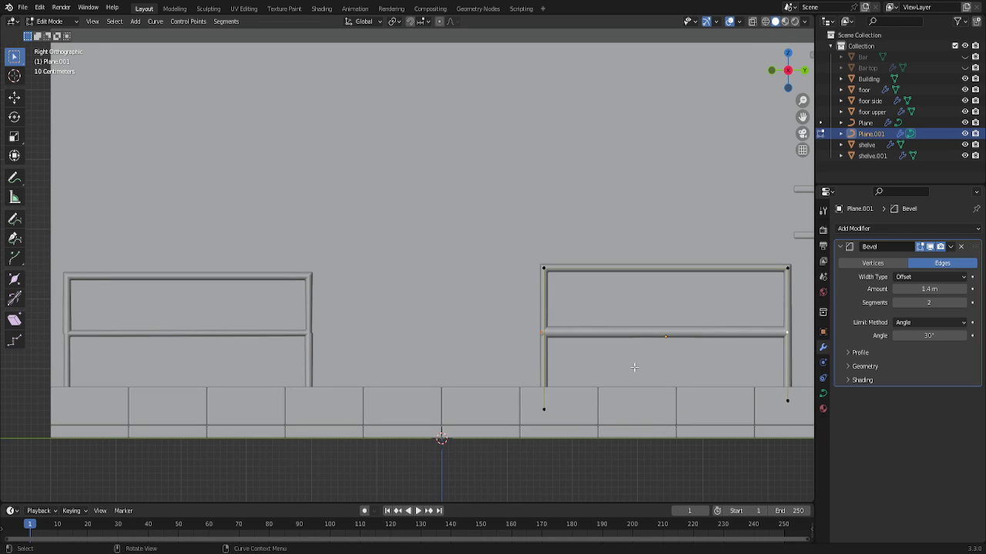
scroll(737, 372, up, 2)
scroll(736, 370, down, 1)
scroll(737, 370, down, 1)
key(s)
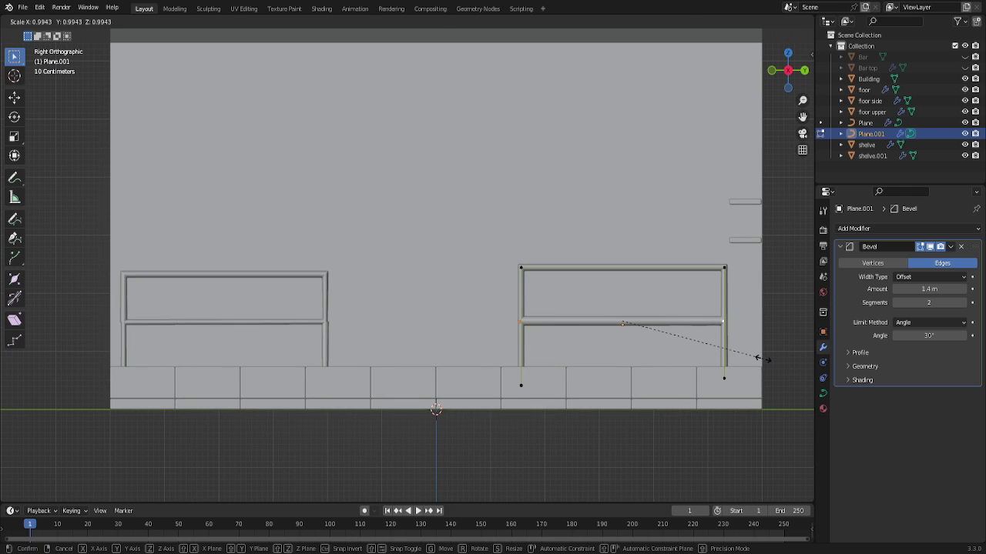
click(759, 357)
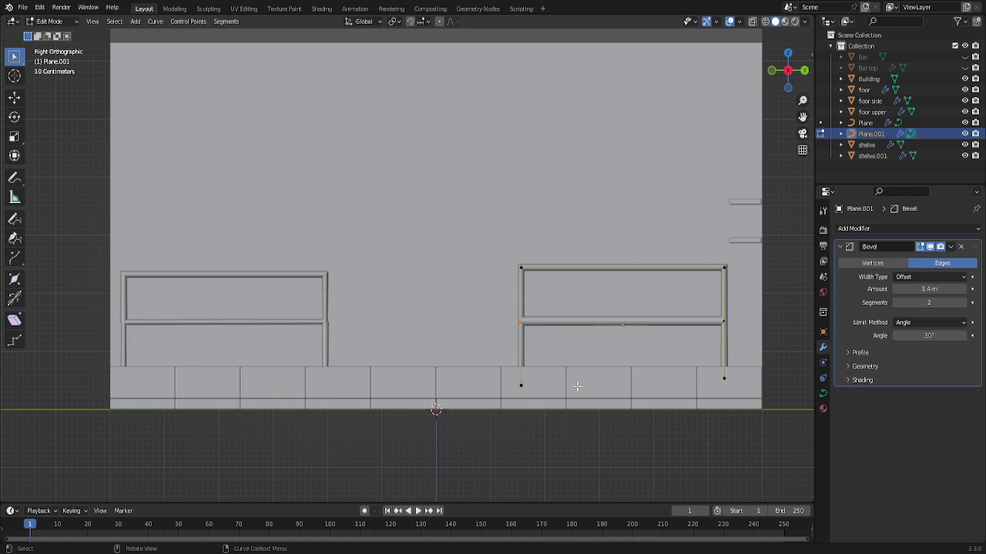
Adjust the tube thickness at the rail end with shrink/fatten (Alt+S).
key(alt+s)
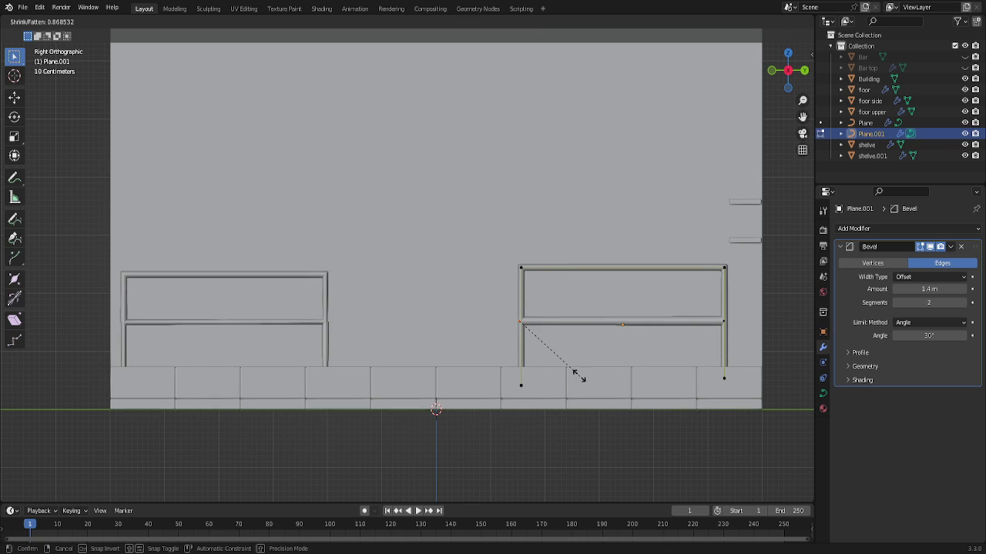
click(662, 358)
key(alt+s)
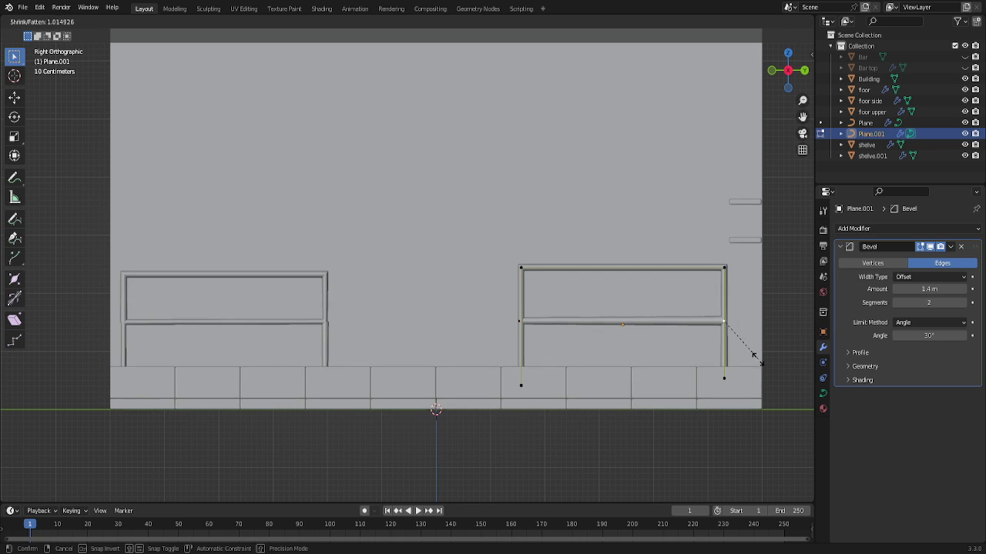
click(744, 349)
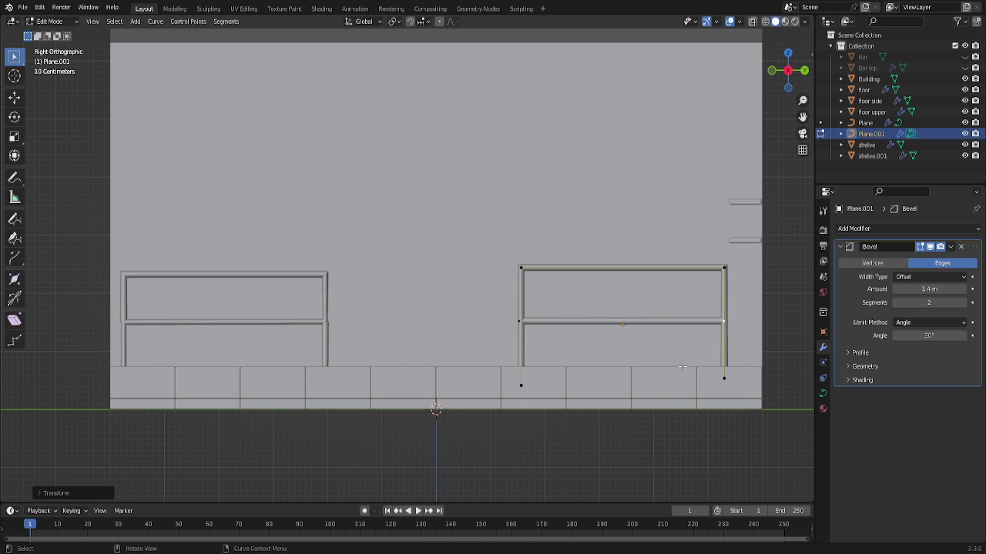
Cancel a stray move and box-select the rail's left end point too.
key(g)
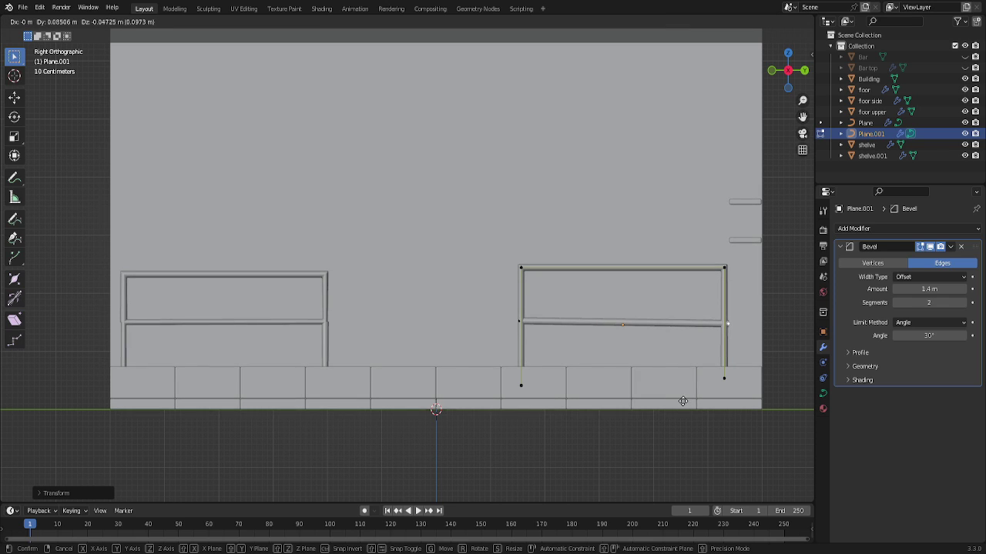
right_click(688, 394)
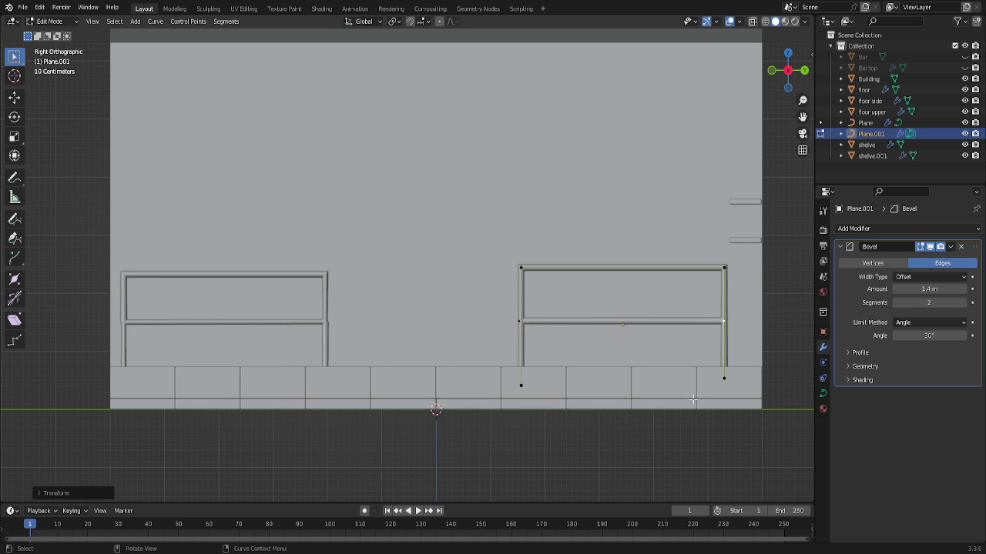
key(b)
drag(601, 340, 608, 341)
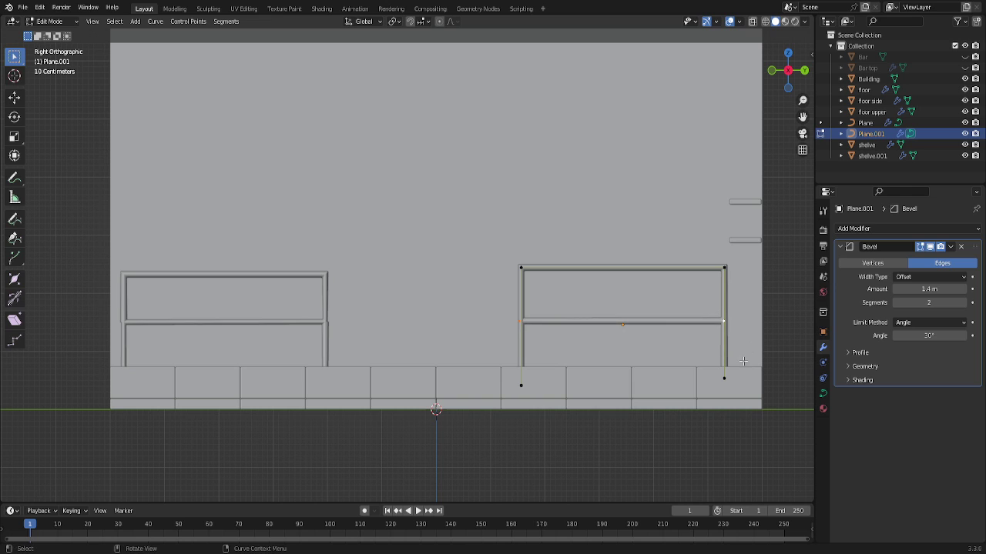
Raise the selected middle rail points vertically along Z.
key(g)
key(z)
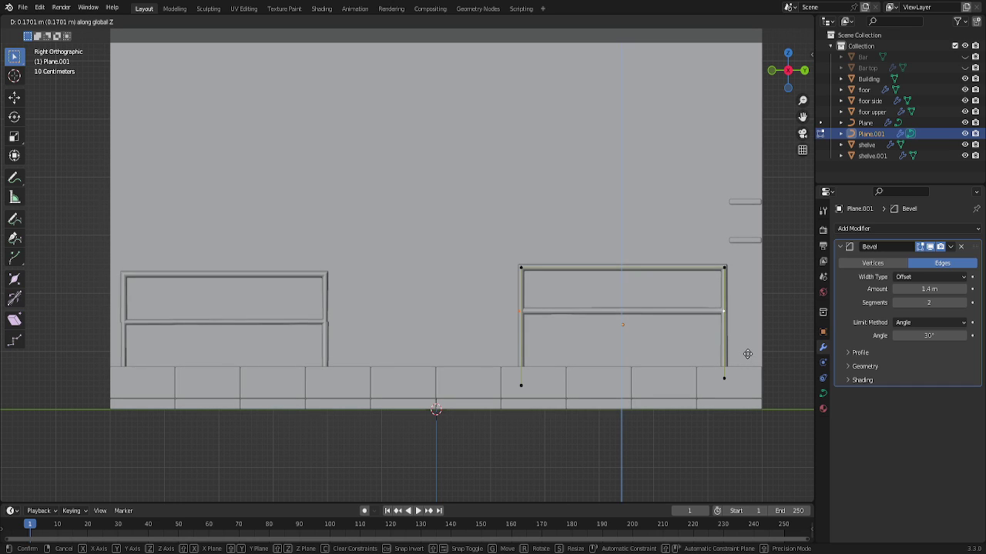
click(746, 354)
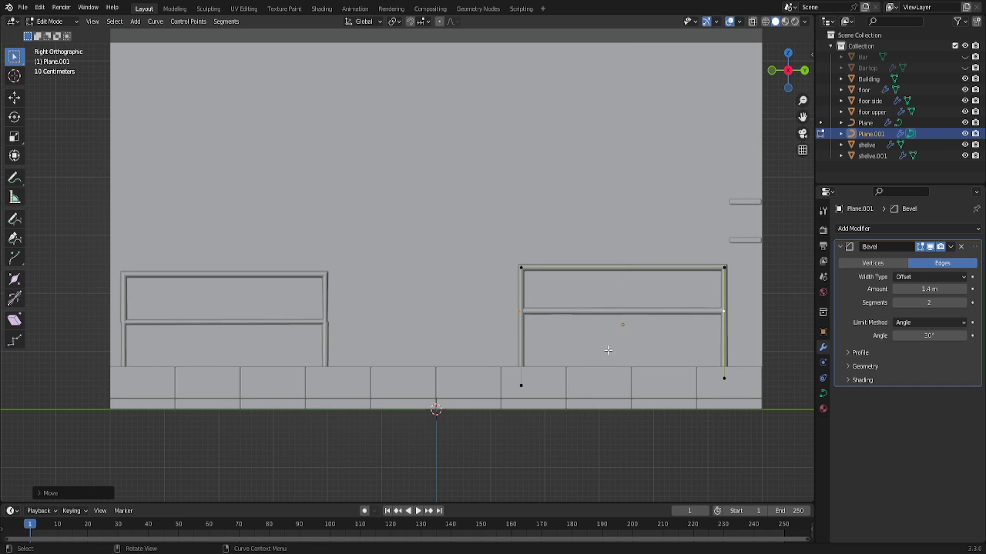
scroll(608, 351, up, 3)
scroll(622, 389, up, 1)
scroll(620, 391, down, 1)
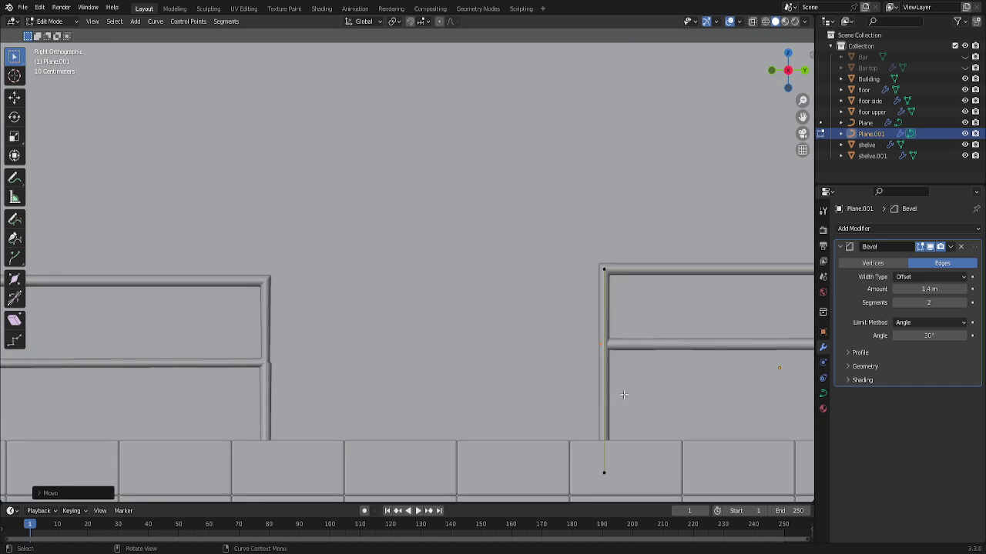
scroll(621, 390, down, 2)
scroll(619, 384, up, 2)
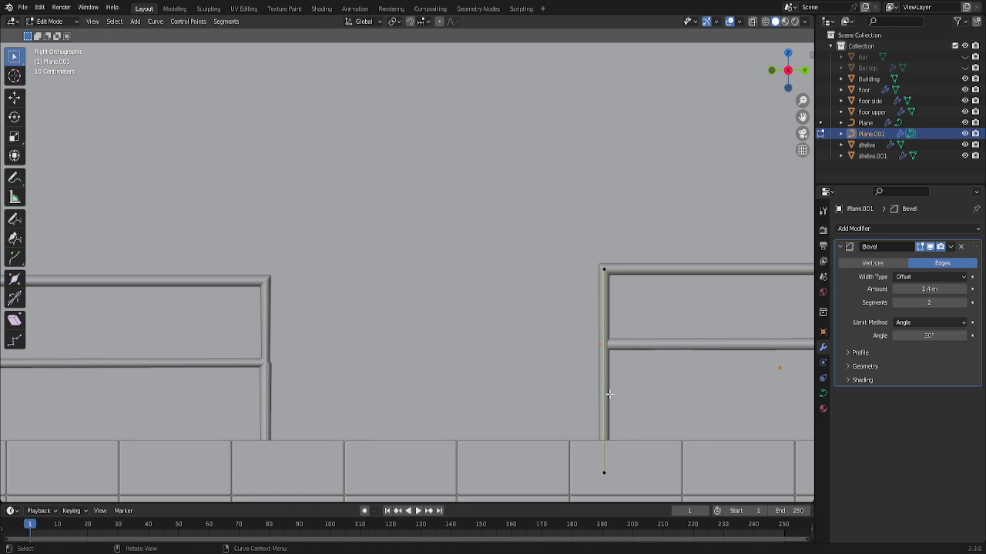
Nudge the rail points about 0.038 m along Y into the post, then view both railings in perspective.
key(g)
key(y)
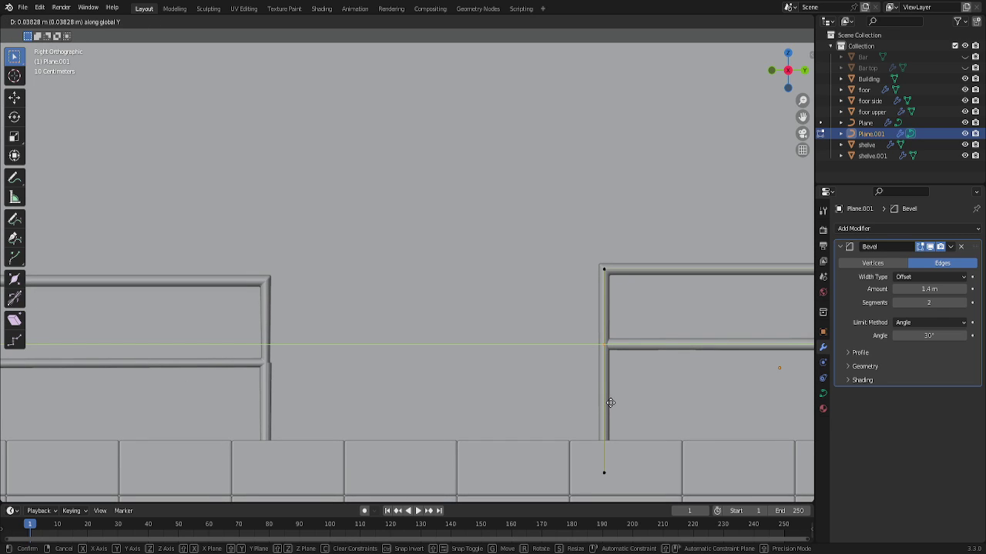
click(609, 402)
scroll(611, 403, down, 2)
scroll(627, 398, down, 1)
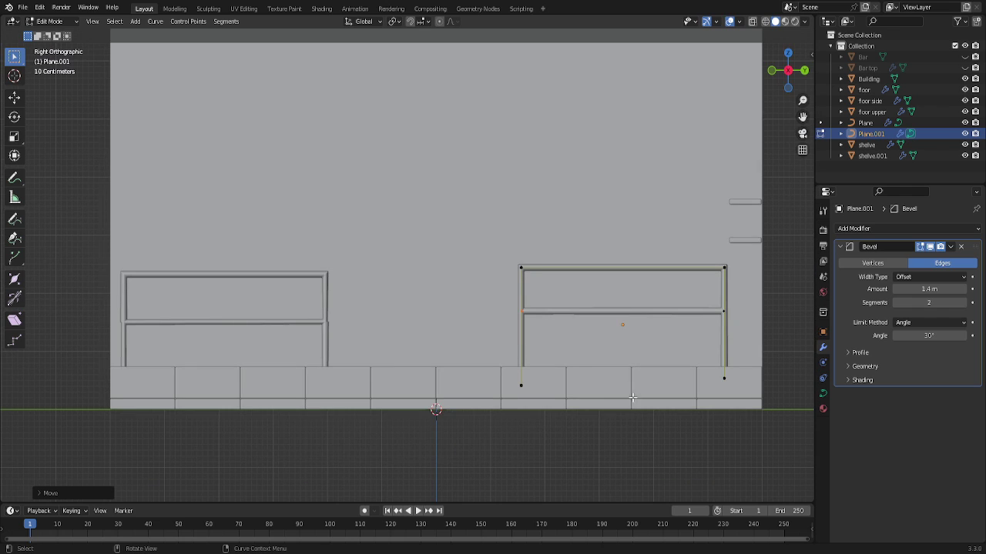
mouse_move(787, 71)
mouse_down()
mouse_move(762, 93)
mouse_move(787, 71)
mouse_up()
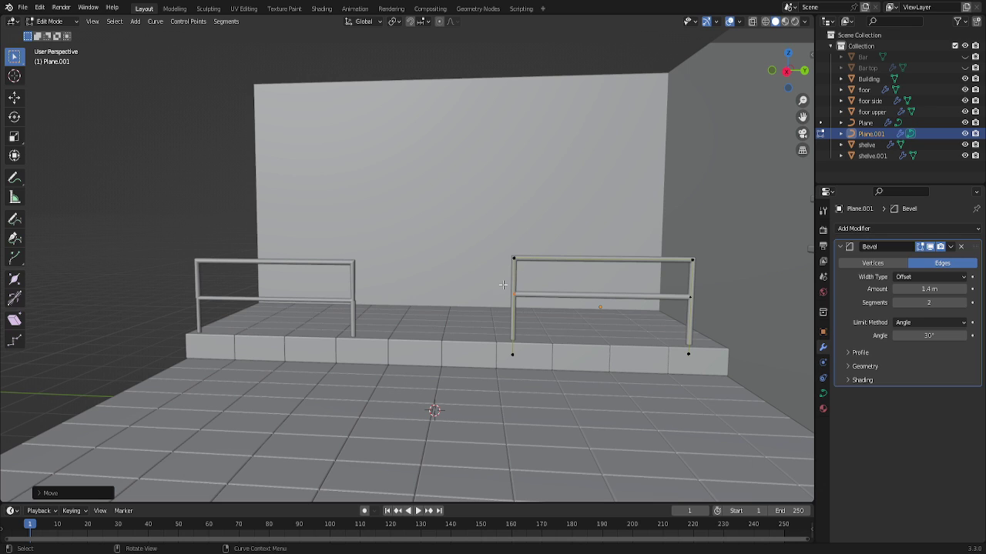
Return to Object Mode and delete the left railing.
key(Tab)
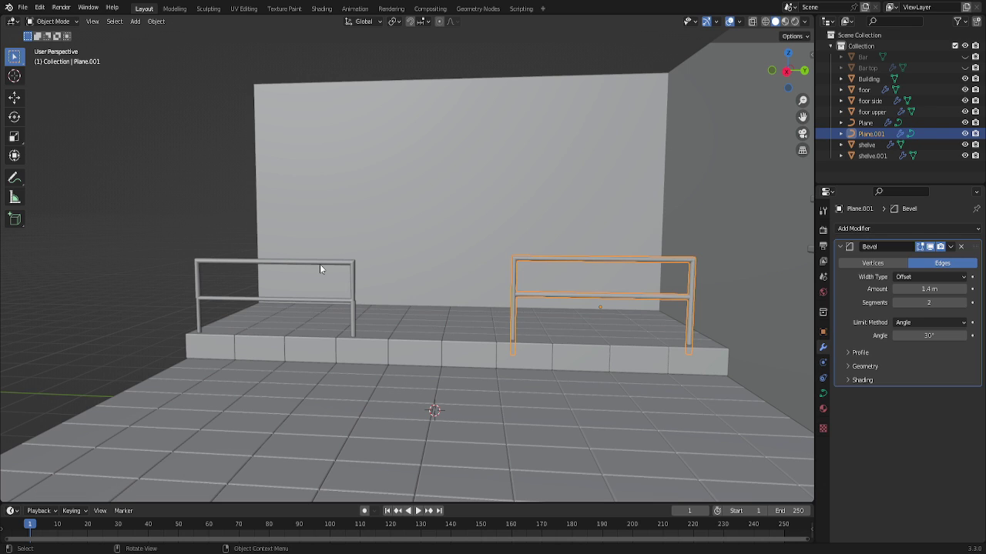
click(320, 266)
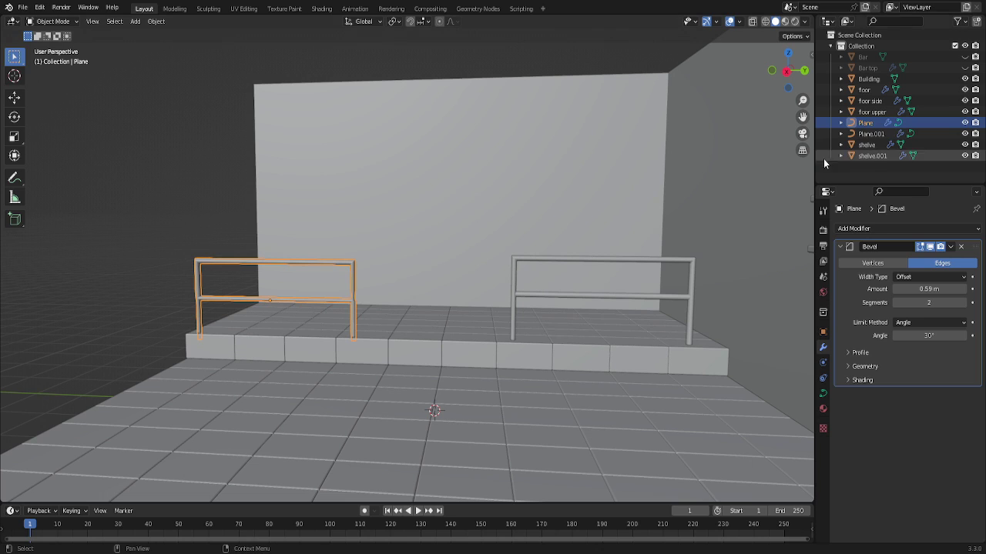
key(x)
click(404, 363)
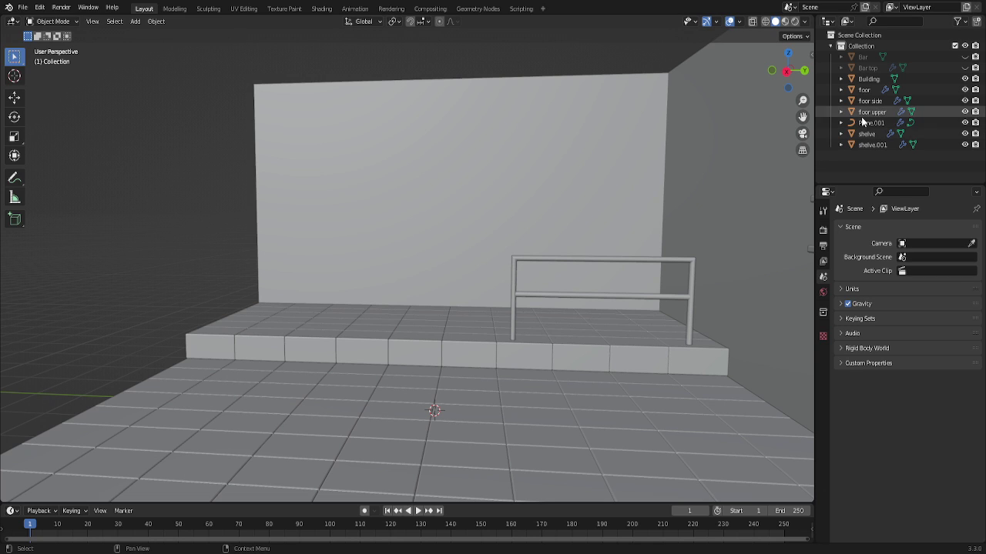
Rename the remaining railing Plane.001 to 'railing' in the outliner.
click(521, 263)
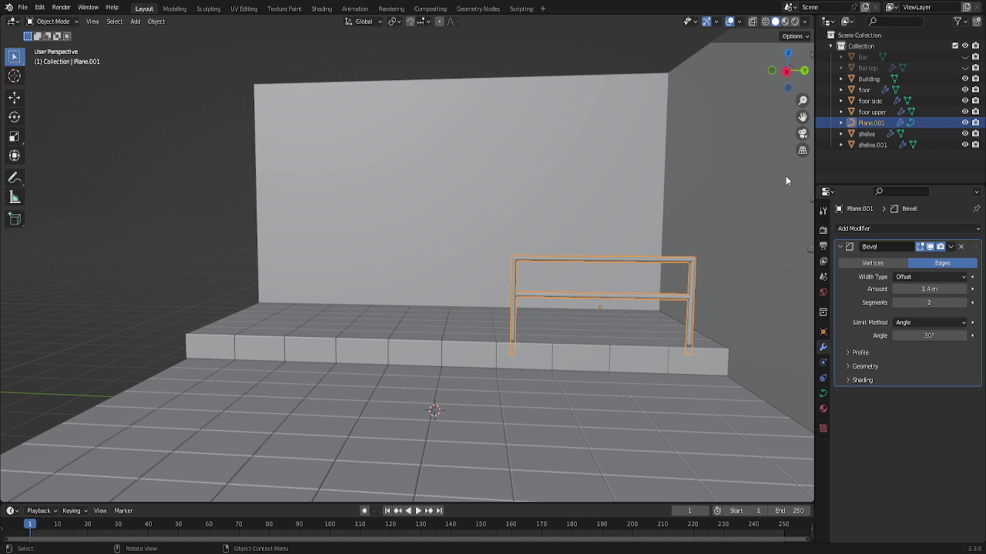
double_click(871, 127)
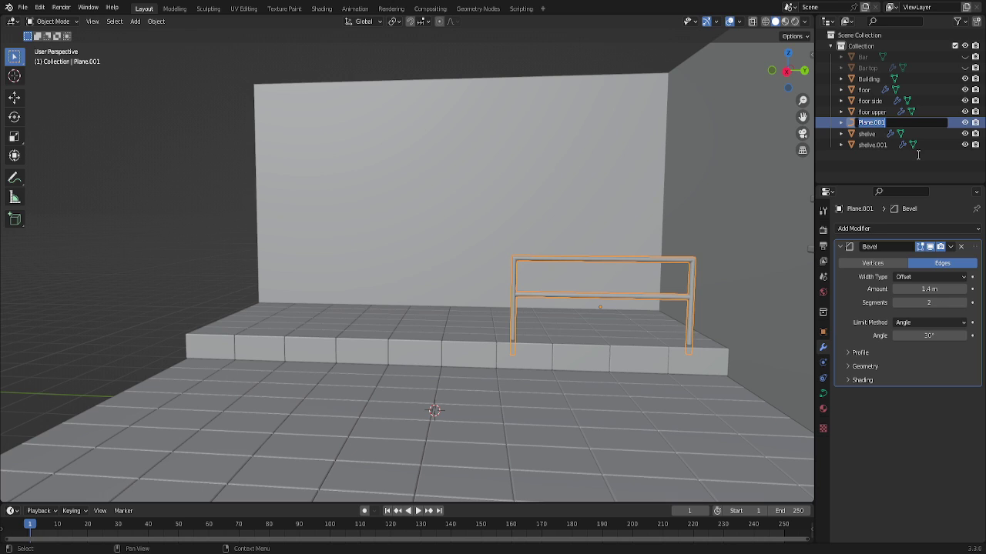
text(railing)
key(Return)
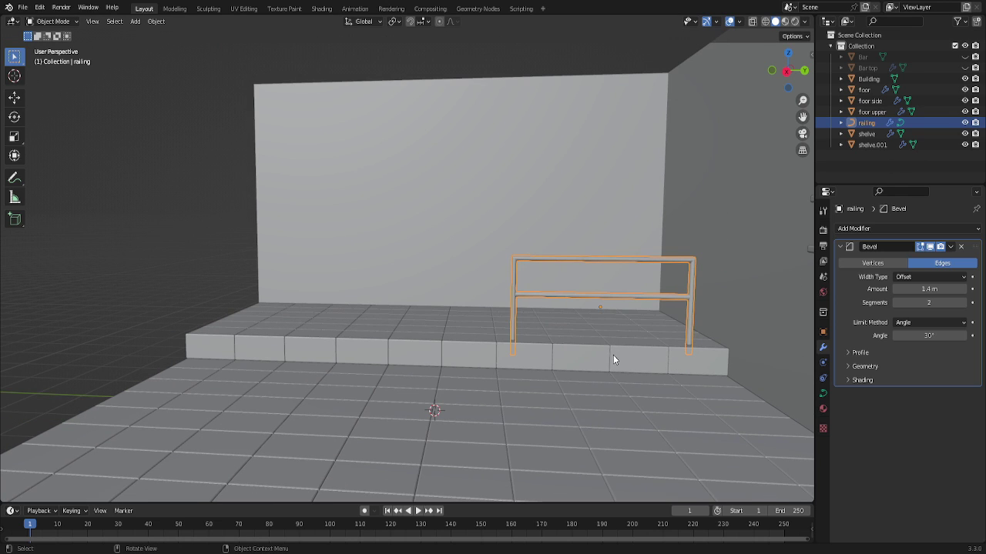
key(KP_7)
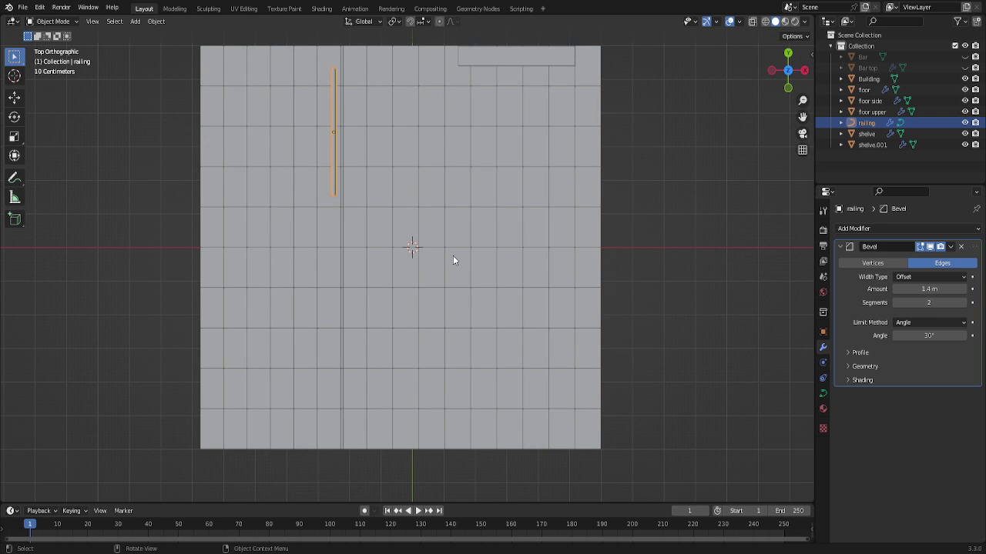
Place a Y-constrained duplicate of the railing at the platform's far end and check it from the right view.
key(shift+d)
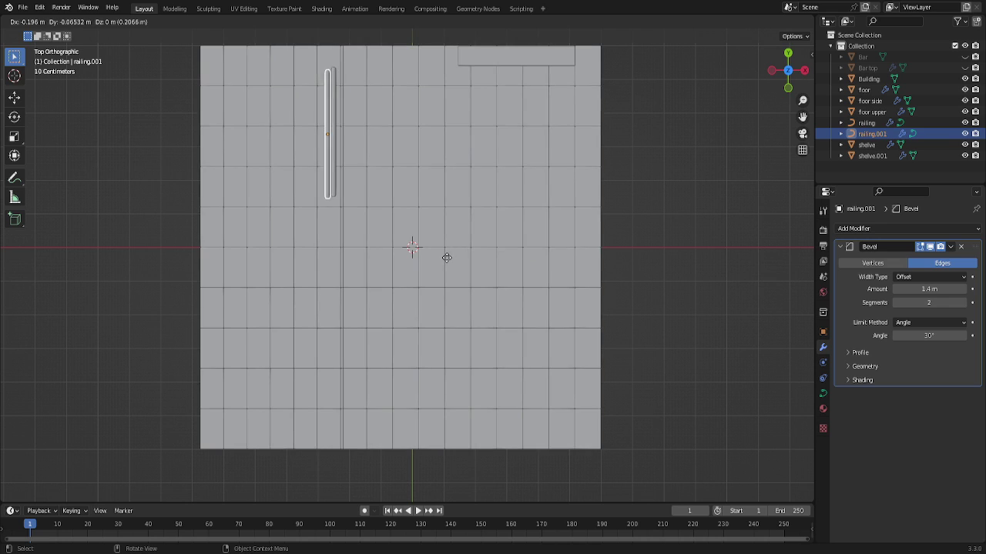
key(y)
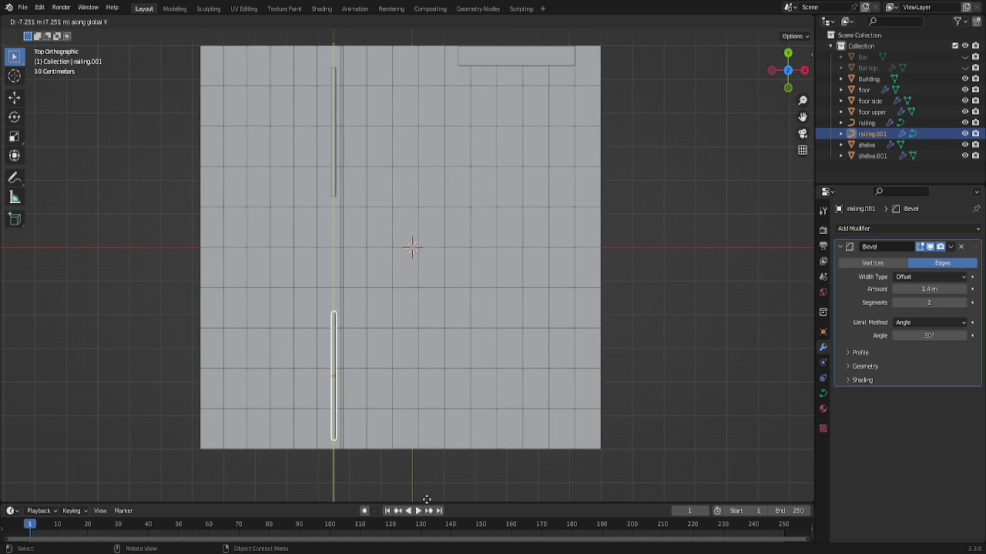
click(428, 500)
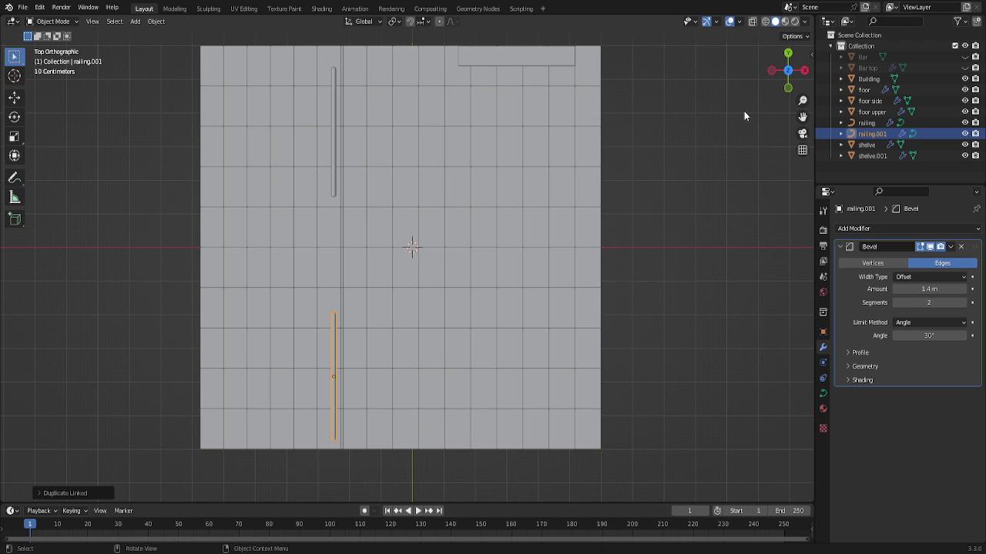
key(KP_3)
scroll(431, 396, up, 3)
scroll(407, 412, up, 1)
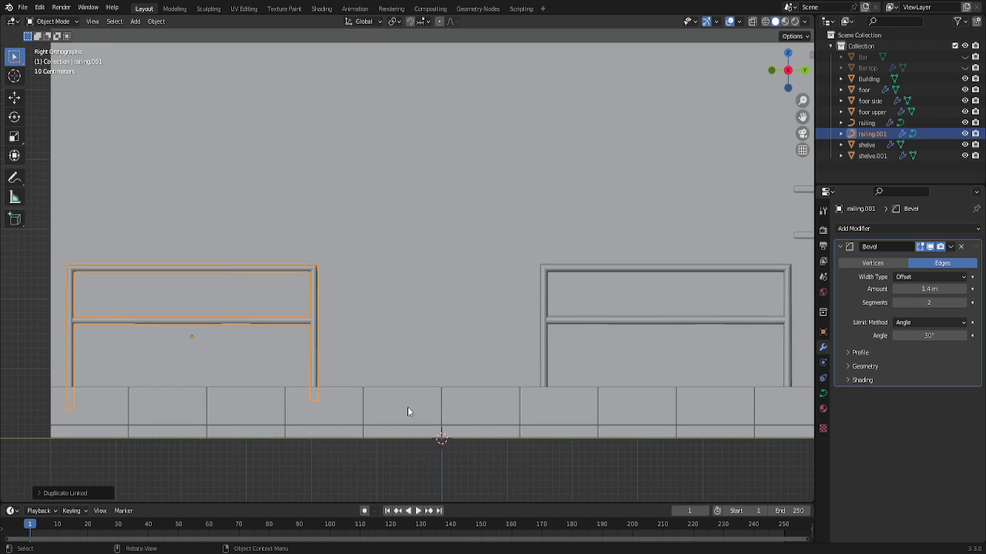
scroll(386, 406, down, 1)
scroll(414, 404, down, 1)
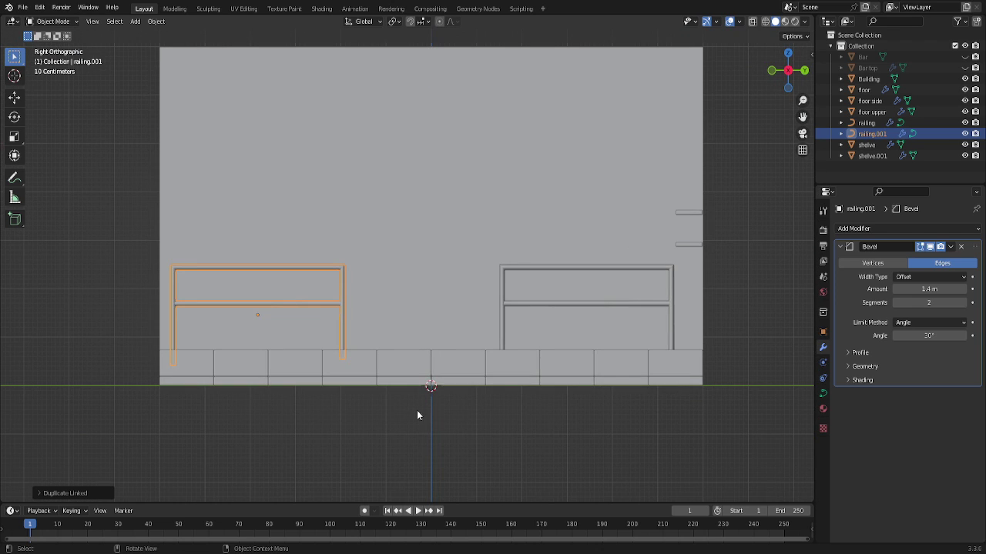
scroll(412, 417, up, 1)
scroll(419, 418, up, 1)
mouse_move(787, 70)
mouse_down()
mouse_move(762, 92)
mouse_move(784, 79)
mouse_up()
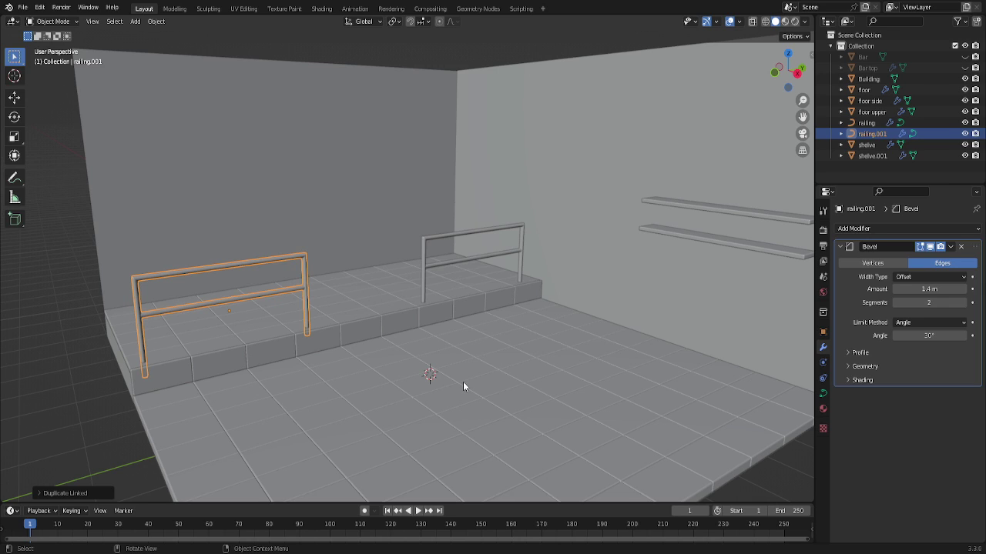
Unhide the Bar and Bar top objects in the outliner so the counter shows beside the railings.
middle_drag(328, 382, 358, 362)
scroll(616, 213, down, 3)
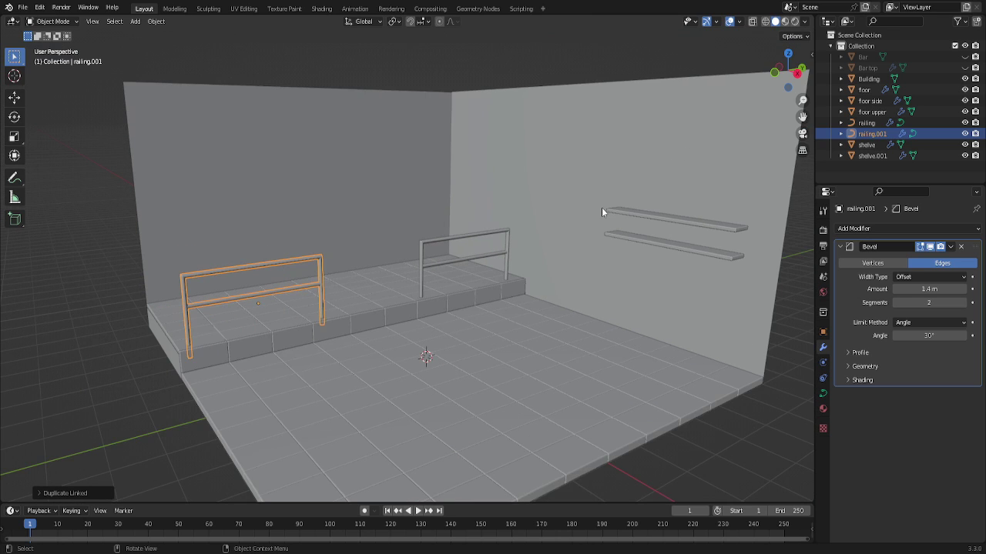
drag(784, 79, 662, 96)
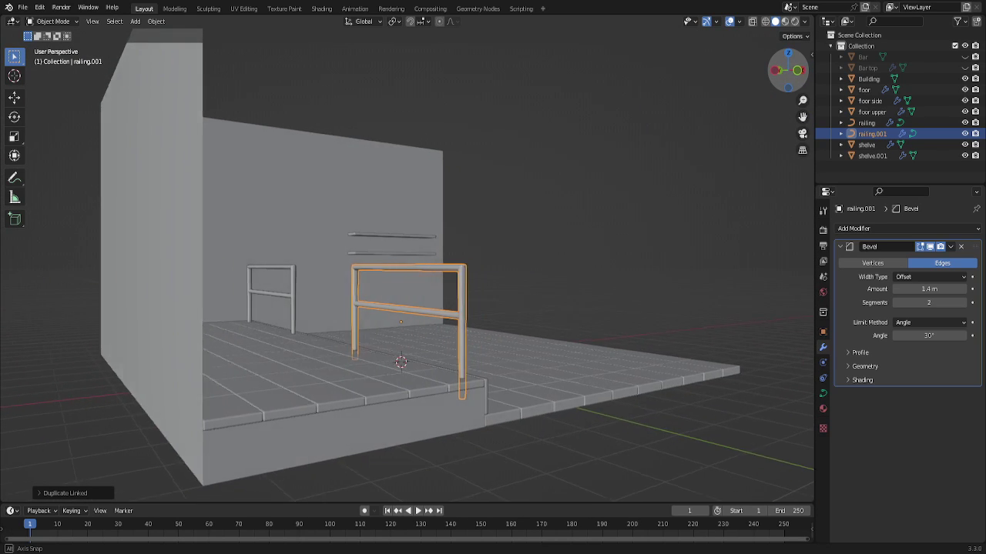
drag(762, 89, 756, 91)
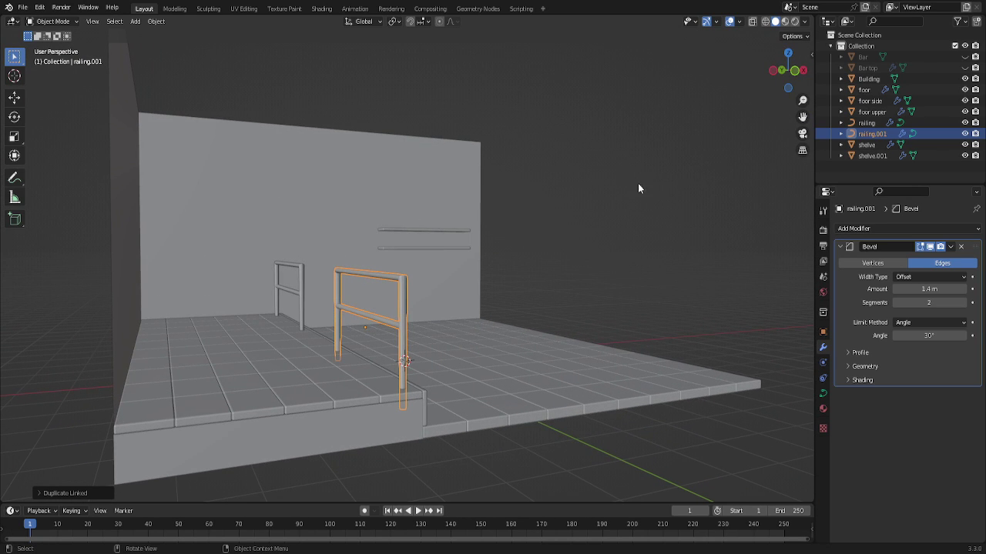
click(965, 57)
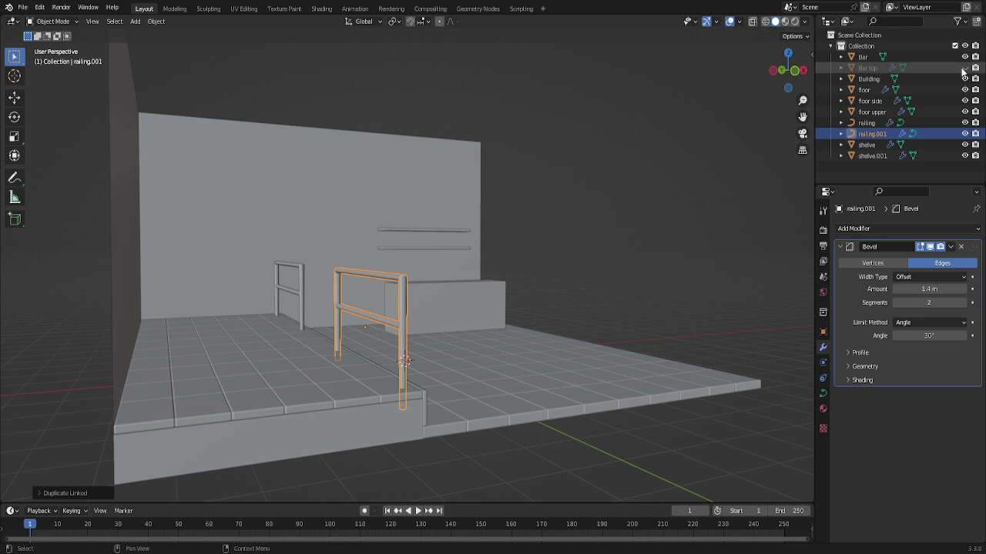
click(964, 68)
scroll(749, 120, down, 3)
mouse_move(786, 74)
mouse_down()
mouse_move(758, 88)
mouse_move(773, 89)
mouse_up()
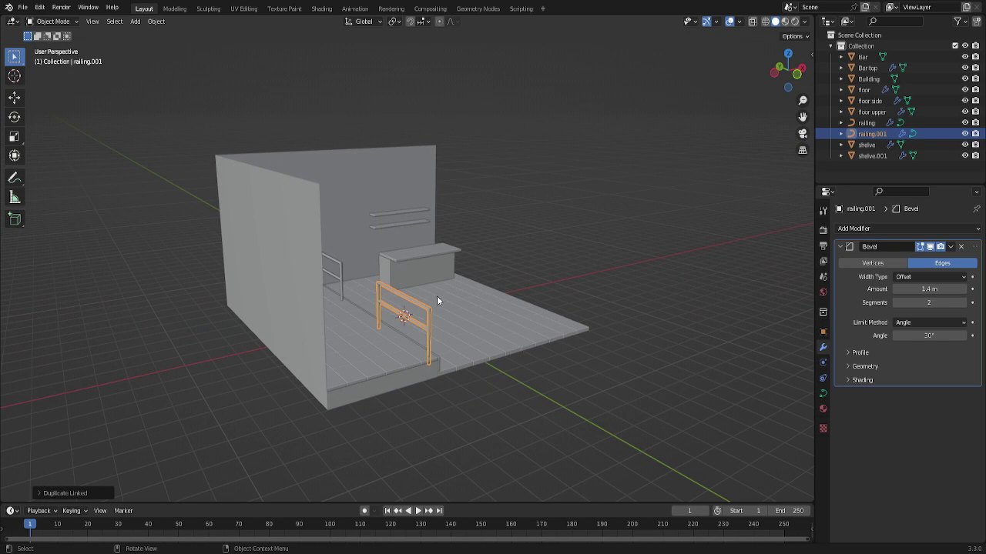
Select the Building walls and enter Edit Mode.
click(265, 291)
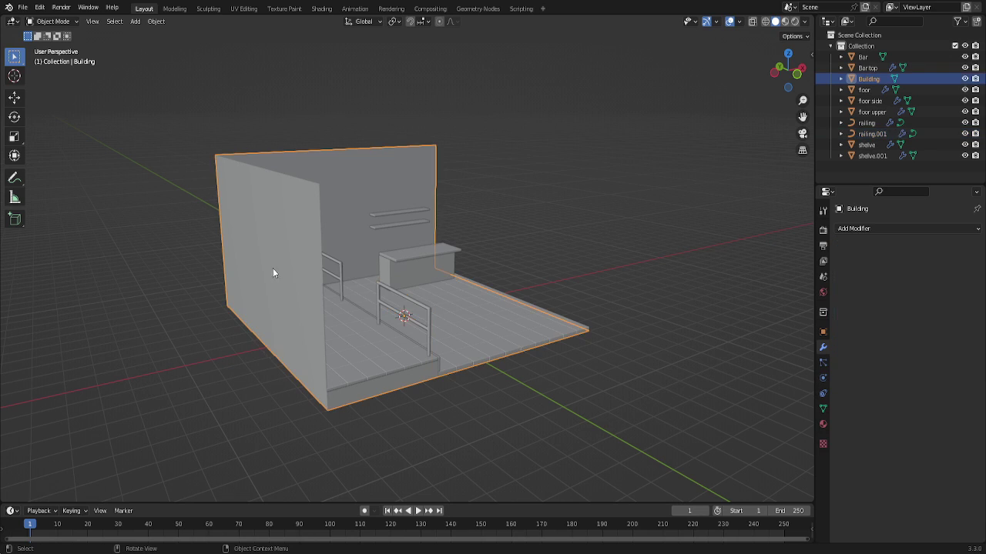
key(grave)
key(Escape)
key(Tab)
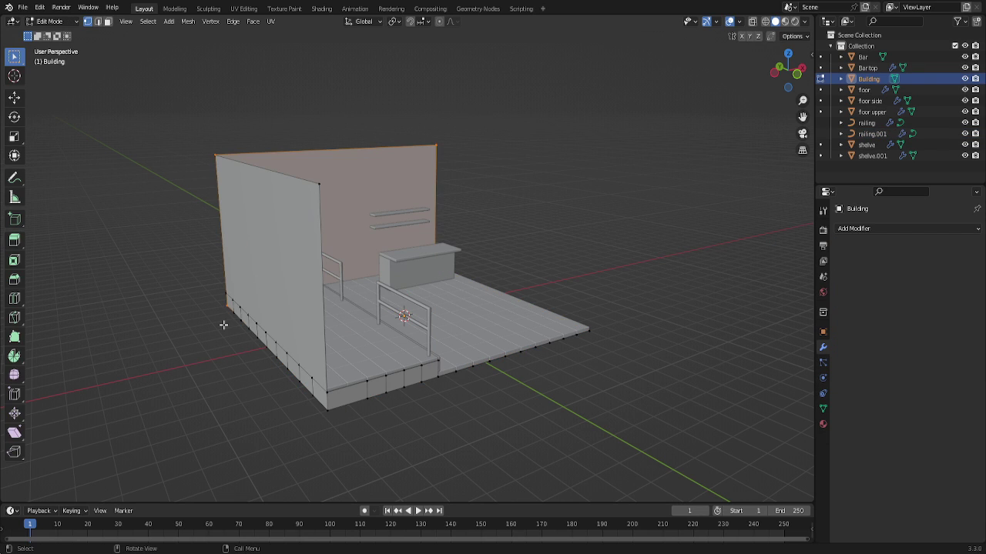
drag(780, 90, 694, 243)
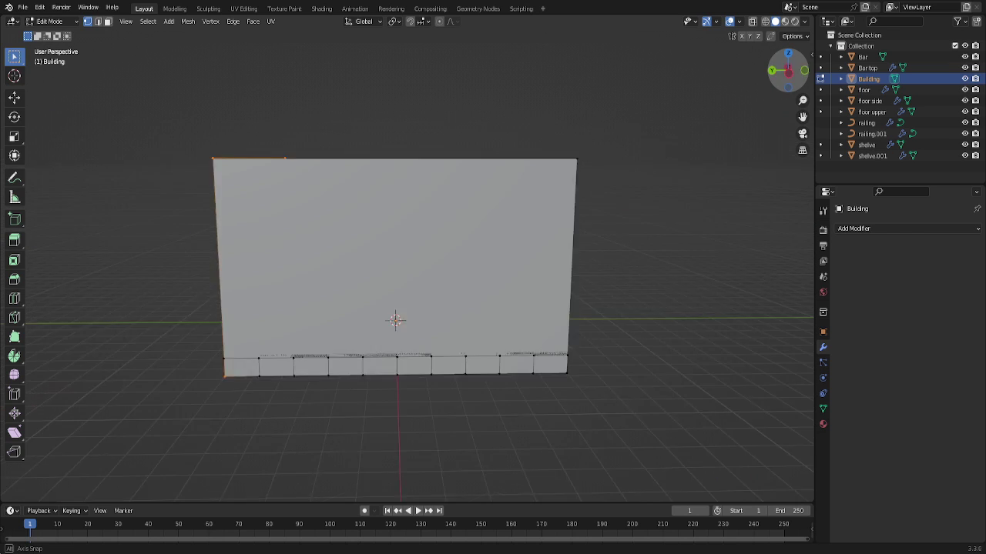
drag(793, 82, 324, 314)
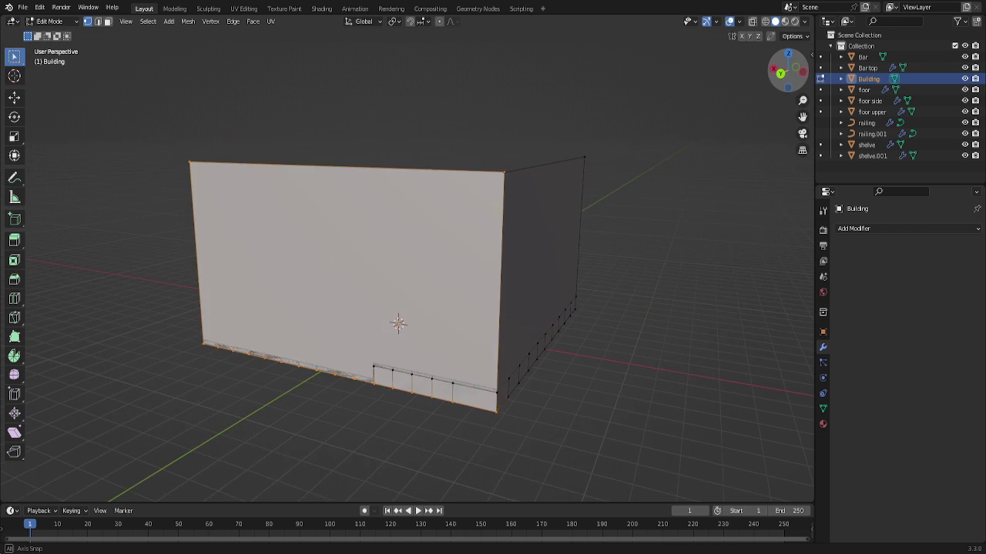
Deselect everything and select only the Building's side wall face in face mode.
key(alt+a)
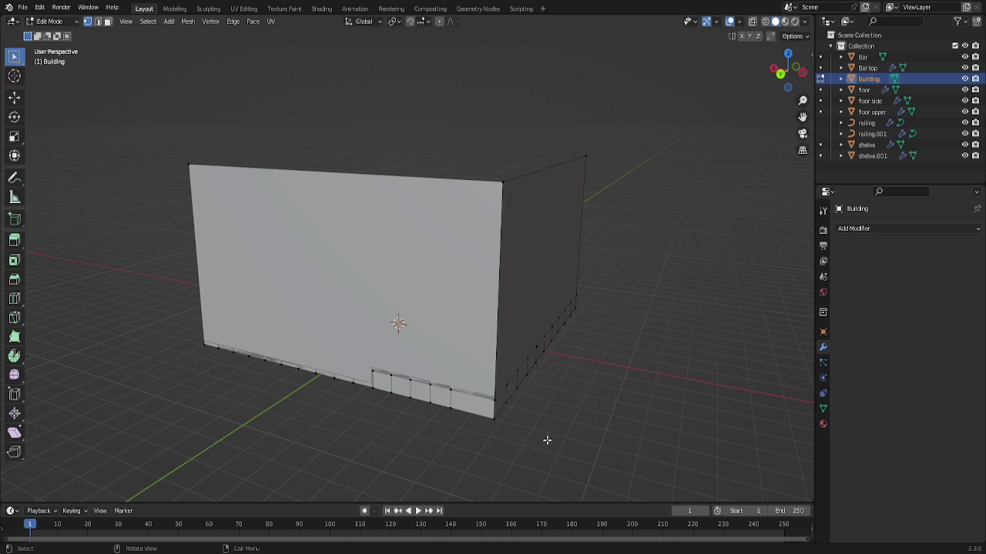
key(3)
click(315, 300)
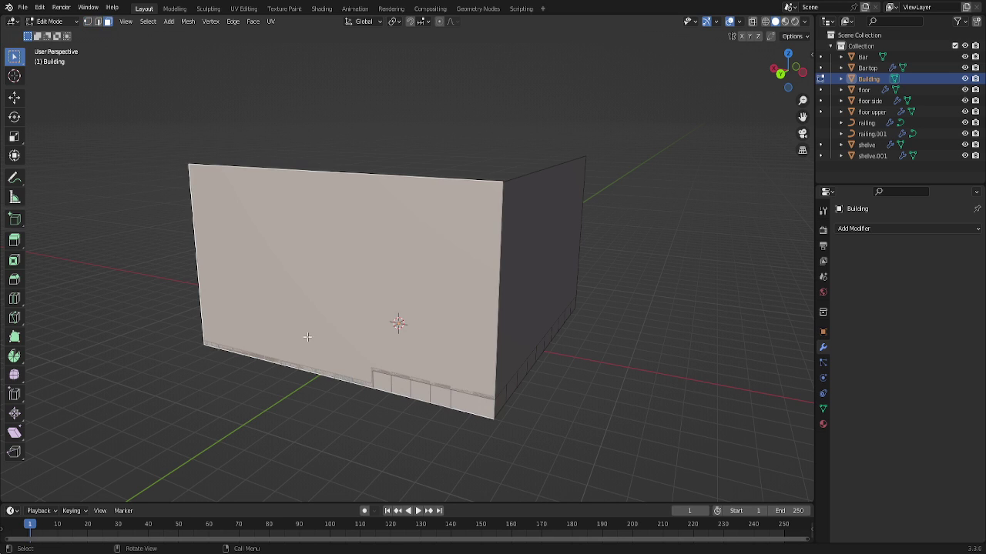
drag(786, 66, 793, 75)
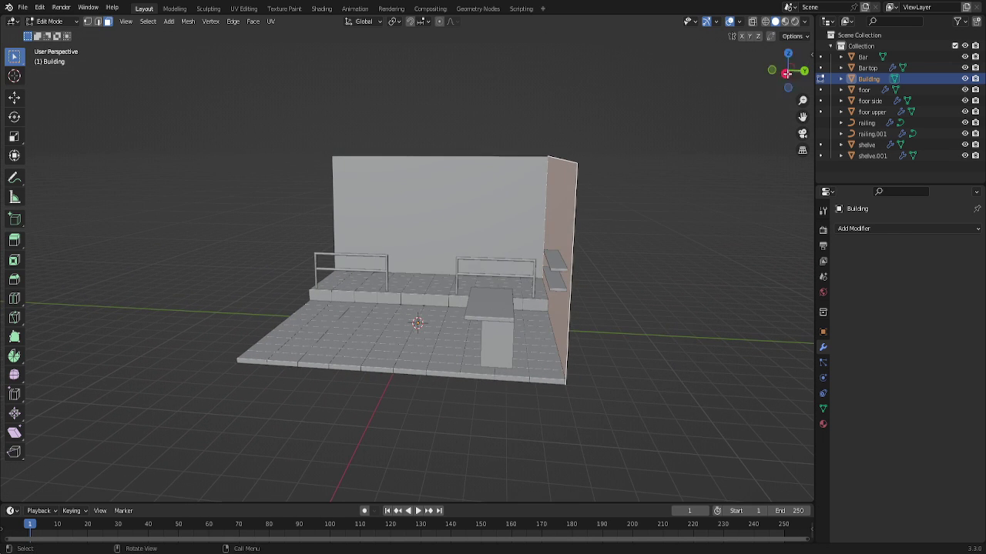
Extrude the side wall face along its normals with a 0.25 m offset to thicken it.
key(alt+e)
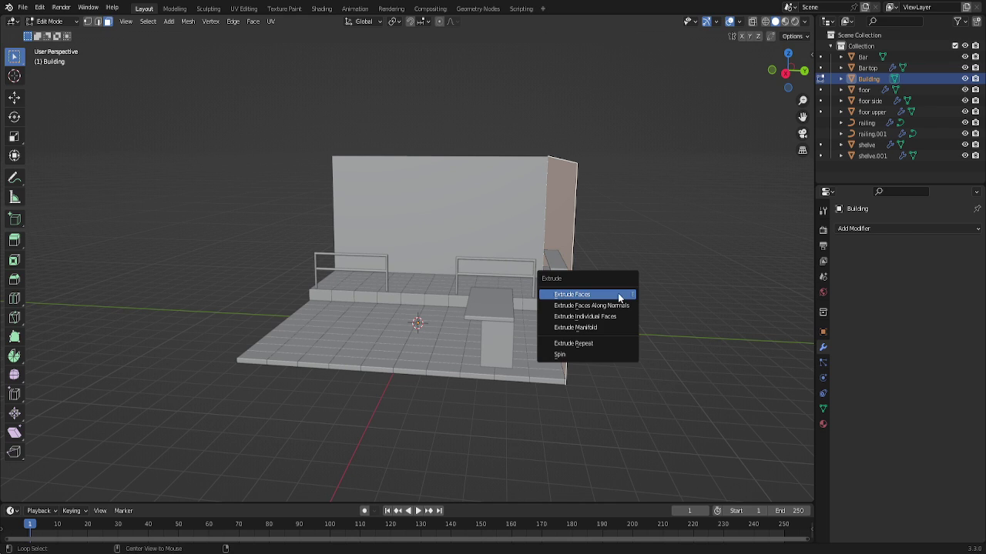
click(619, 307)
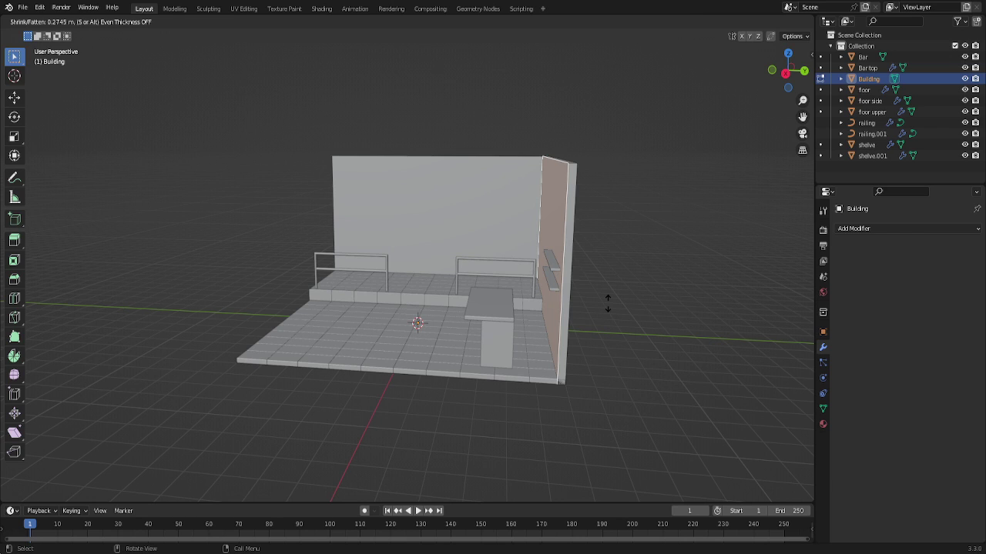
click(608, 305)
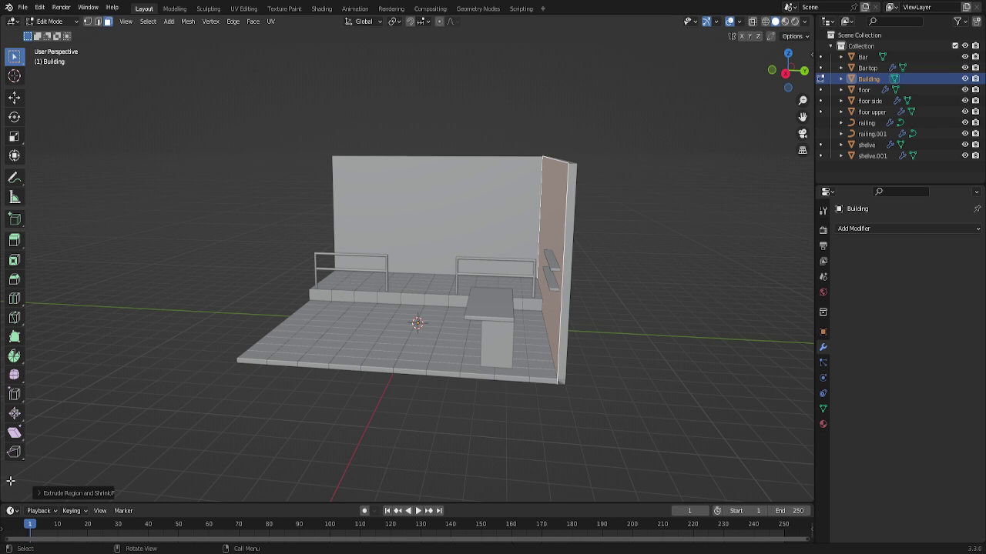
click(39, 496)
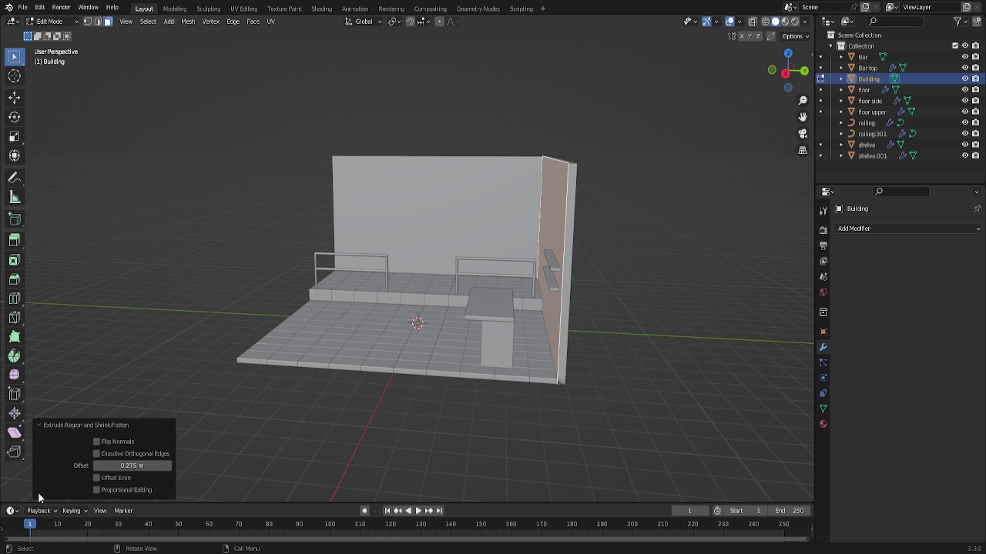
click(128, 466)
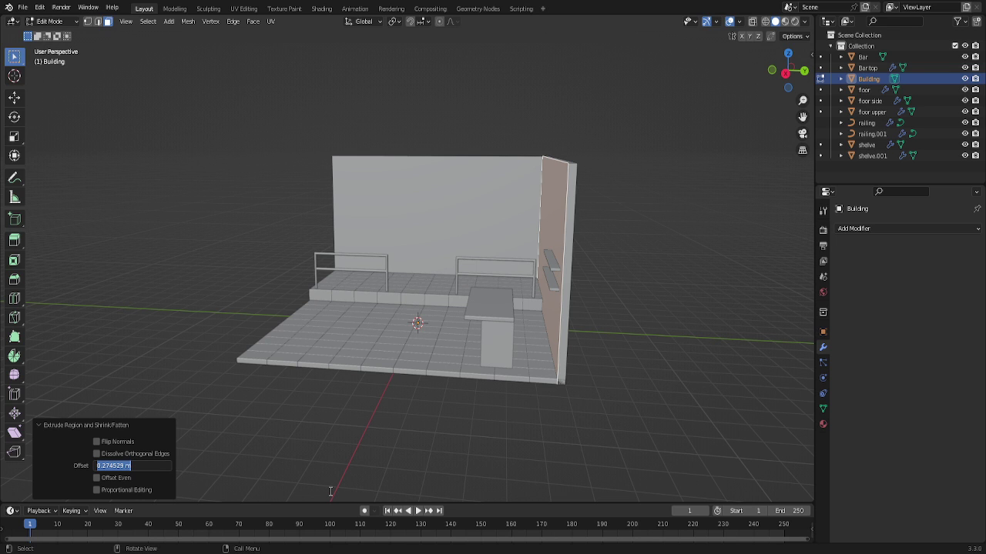
key(BackSpace)
key(Return)
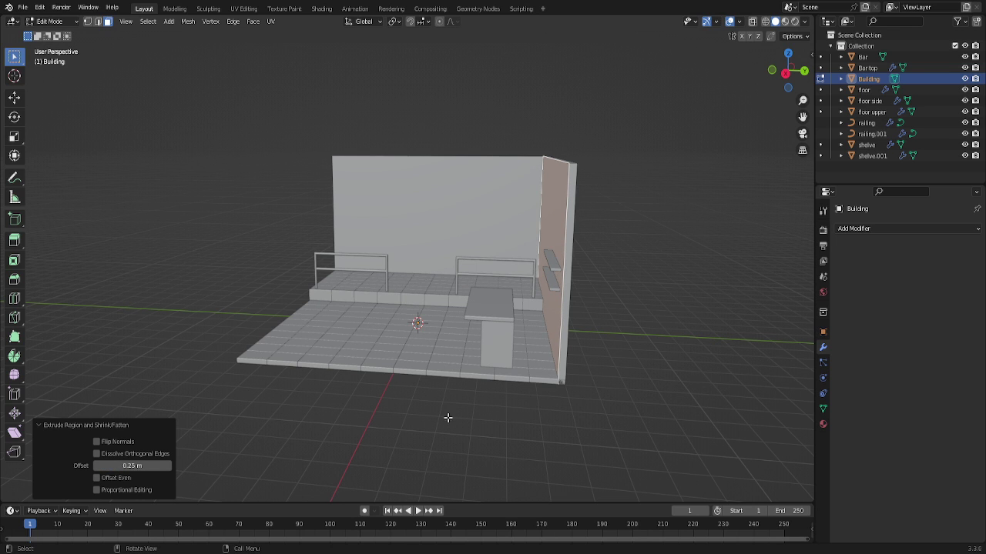
drag(783, 80, 798, 77)
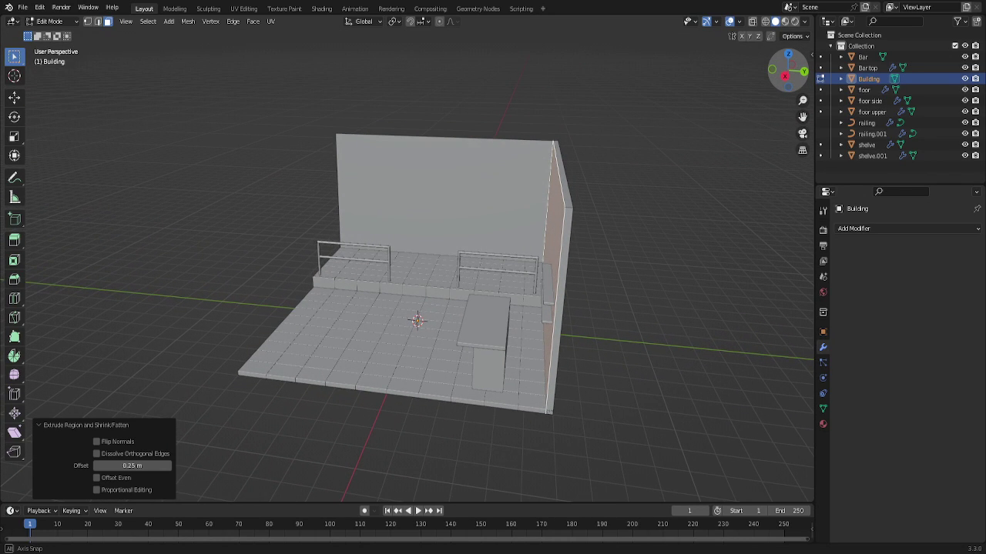
scroll(623, 270, up, 1)
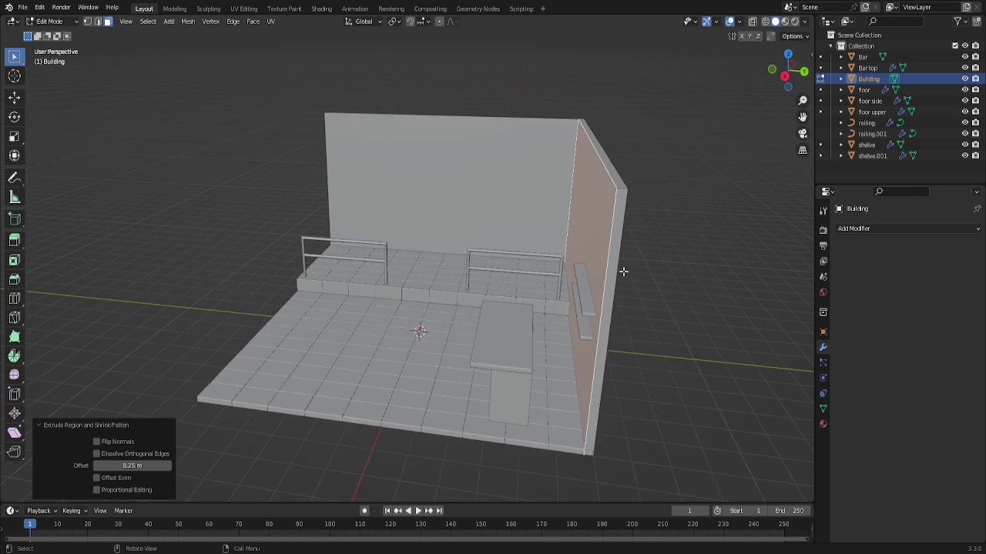
scroll(640, 275, up, 2)
scroll(642, 276, down, 3)
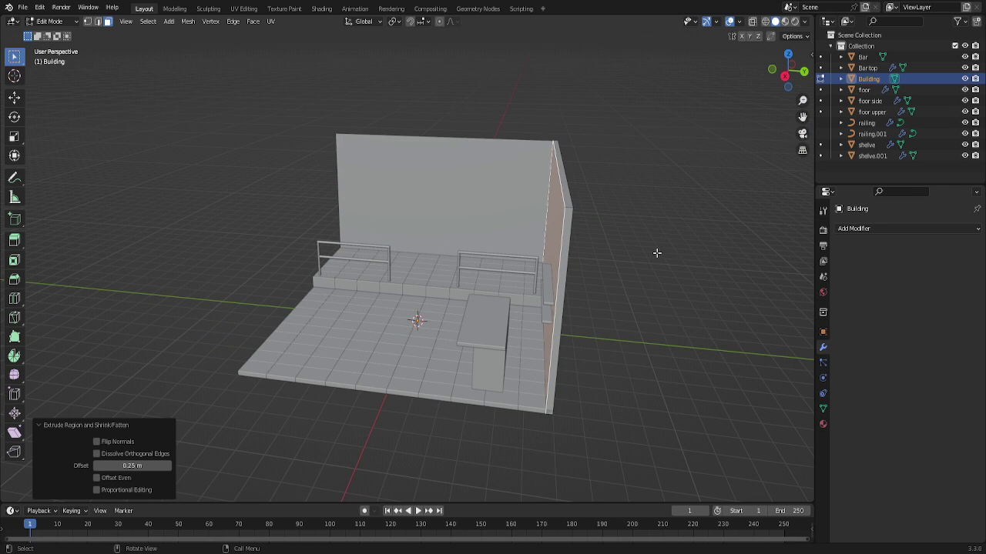
mouse_move(780, 82)
mouse_down()
mouse_move(674, 86)
mouse_move(671, 259)
mouse_up()
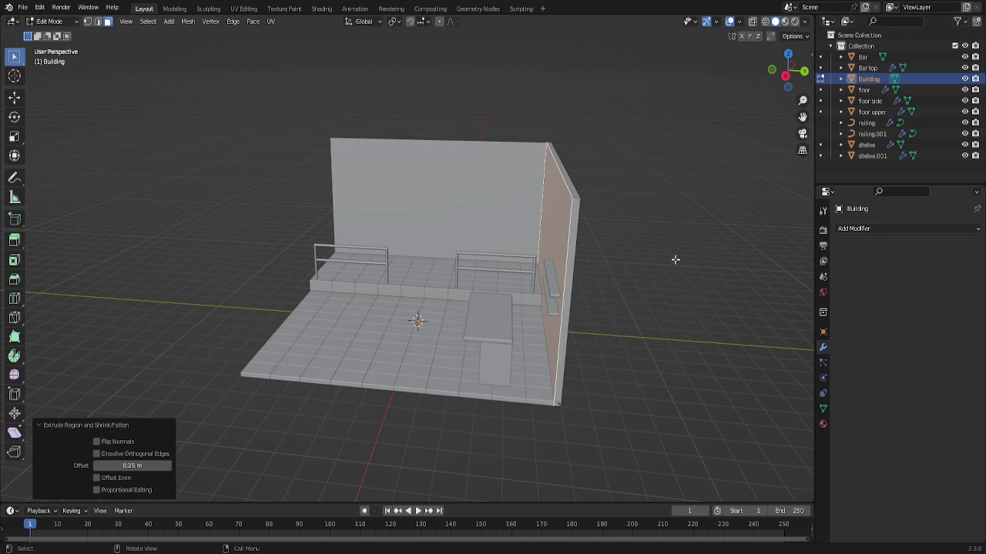
Undo the normal extrusion and instead extrude the right wall face -0.25 m along Z.
key(ctrl+z)
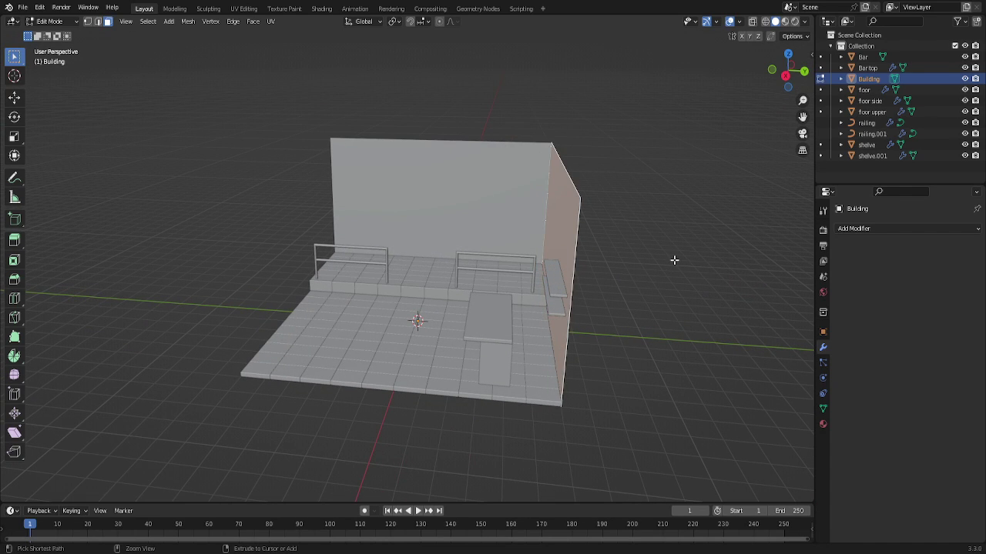
drag(782, 73, 754, 136)
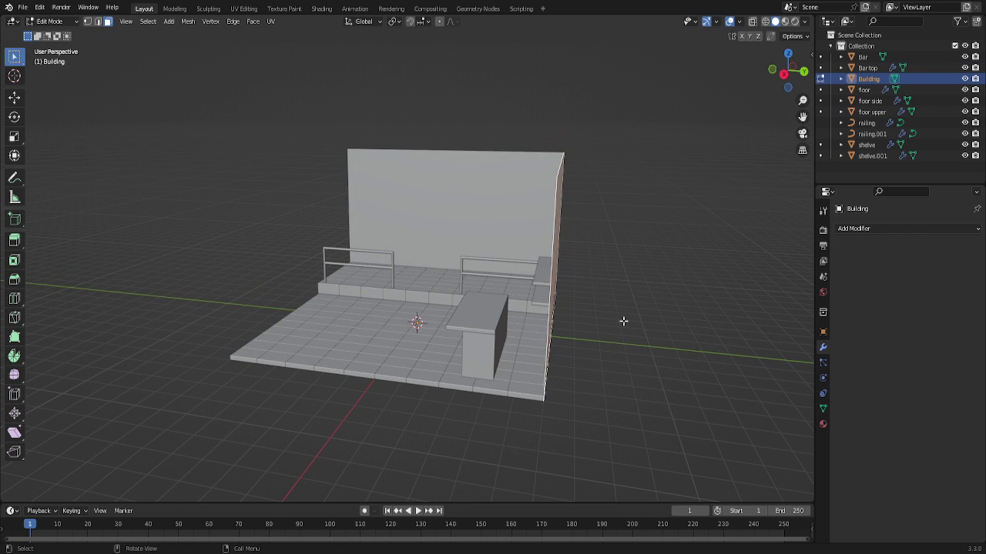
key(e)
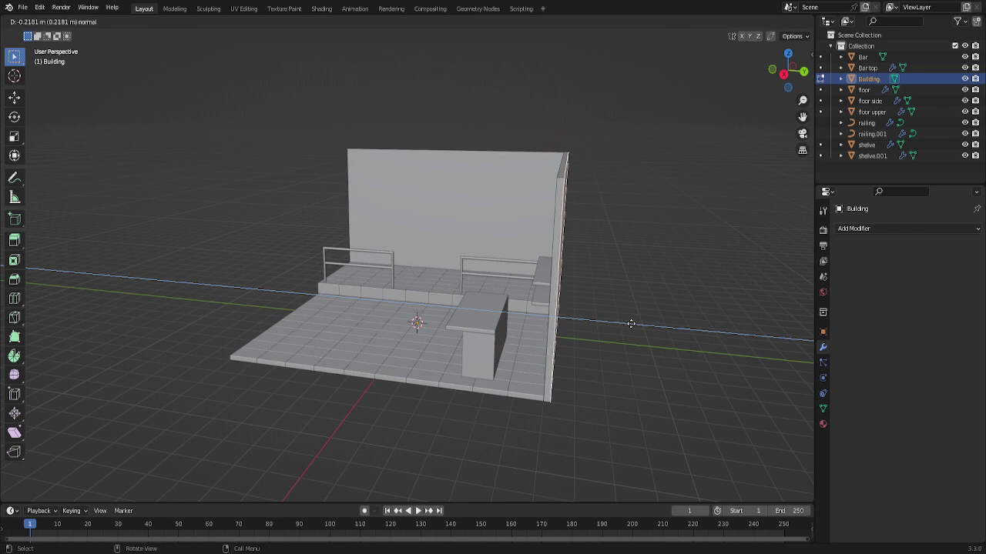
click(631, 323)
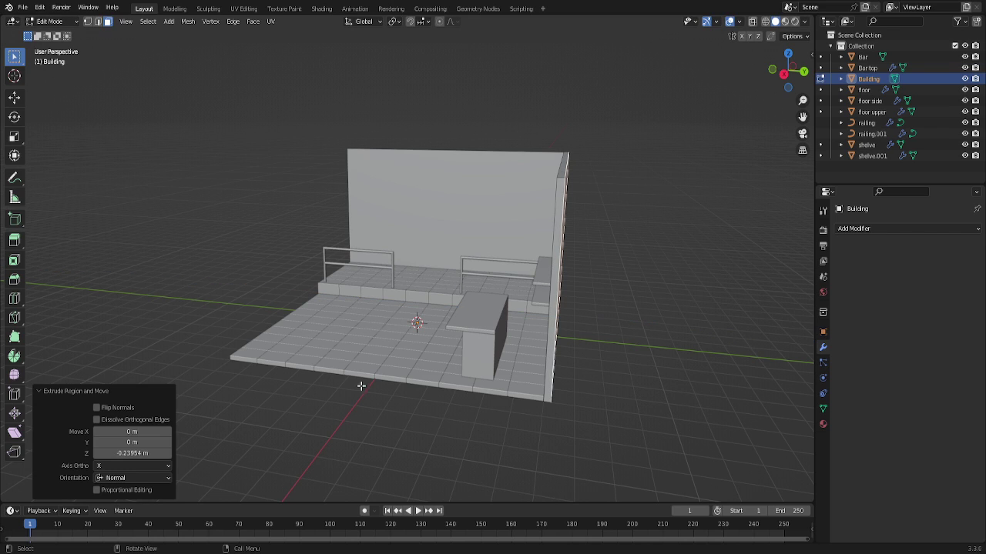
click(140, 454)
key(BackSpace)
text(-25)
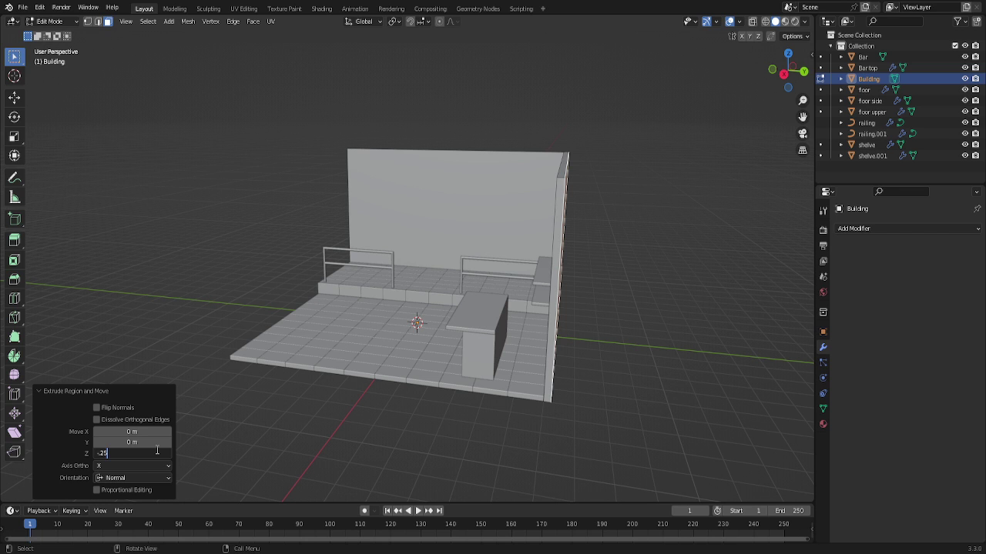
key(Return)
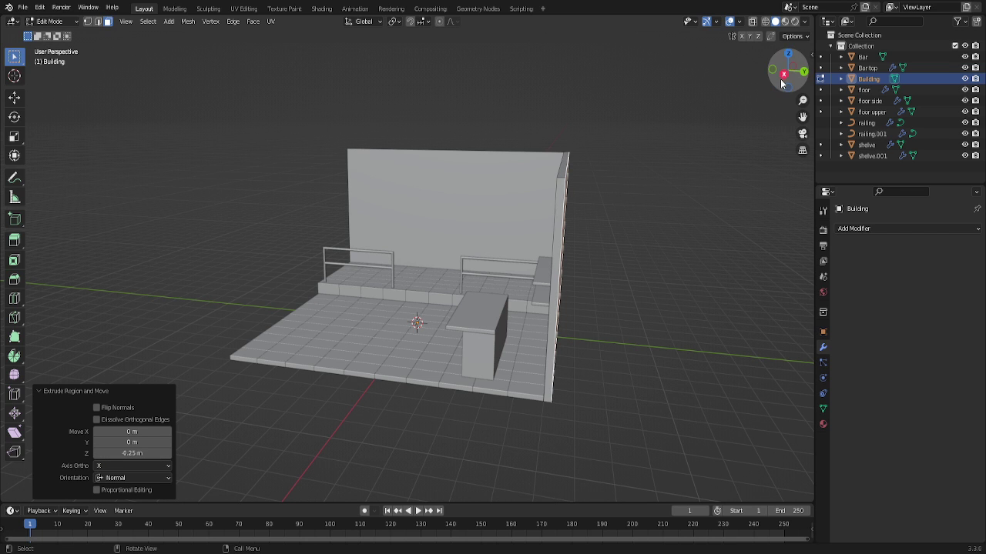
mouse_move(787, 77)
mouse_down()
mouse_move(762, 80)
mouse_move(776, 77)
mouse_up()
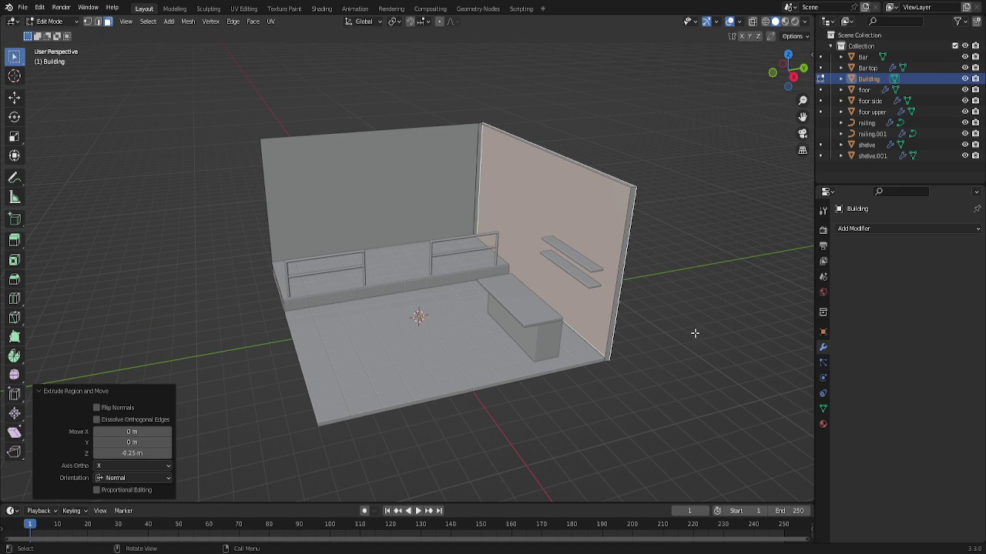
Deselect the wall and select the edge loop around the building outline.
key(alt+a)
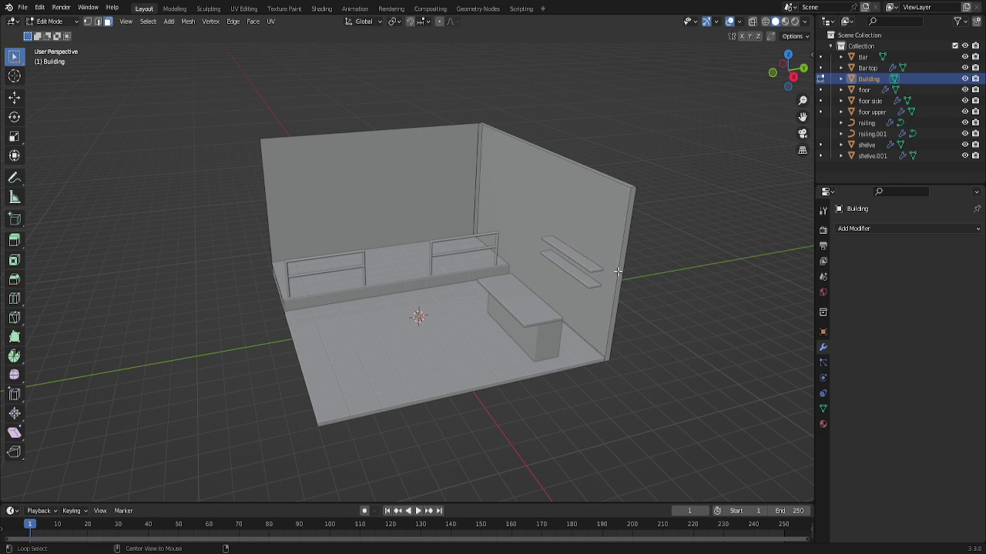
key(2)
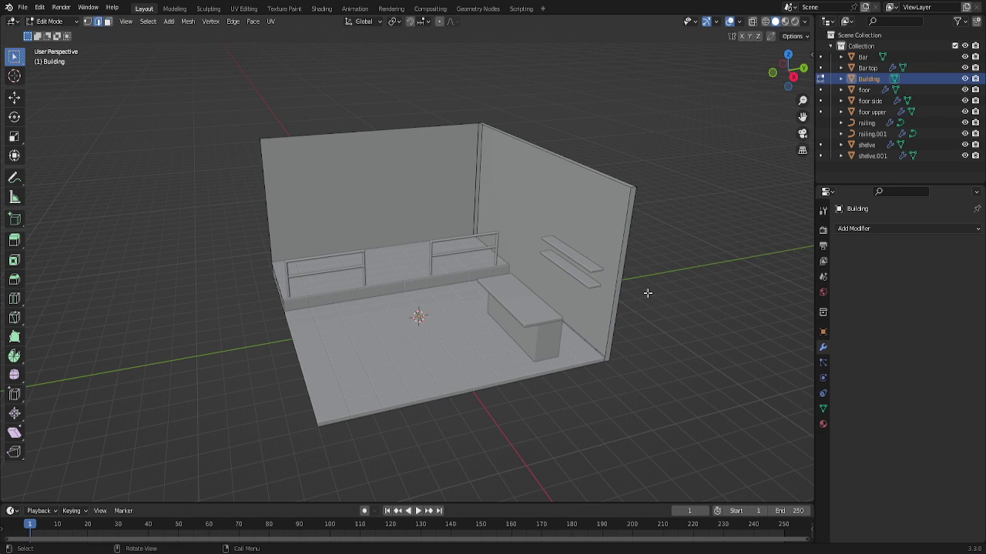
alt+click(616, 293)
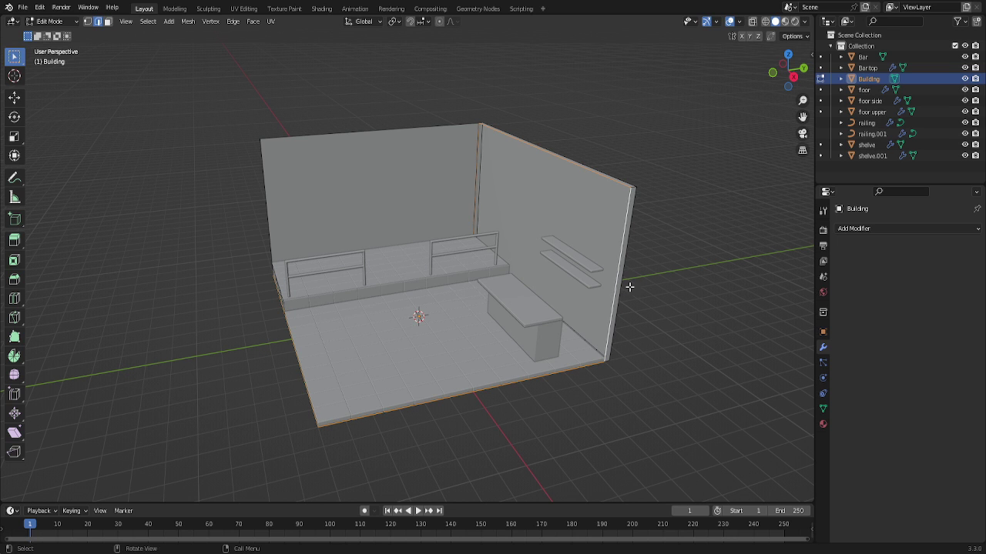
drag(785, 71, 787, 100)
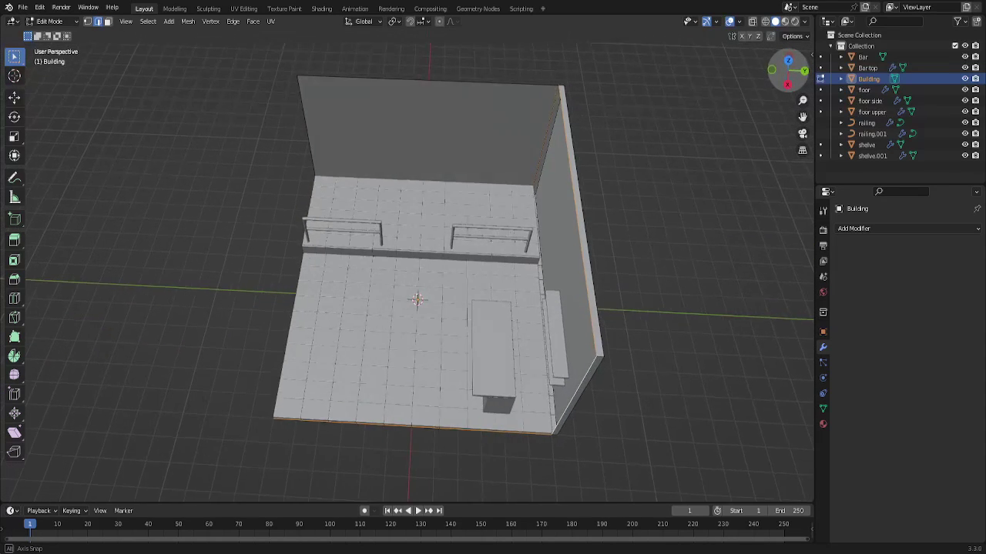
drag(787, 100, 787, 77)
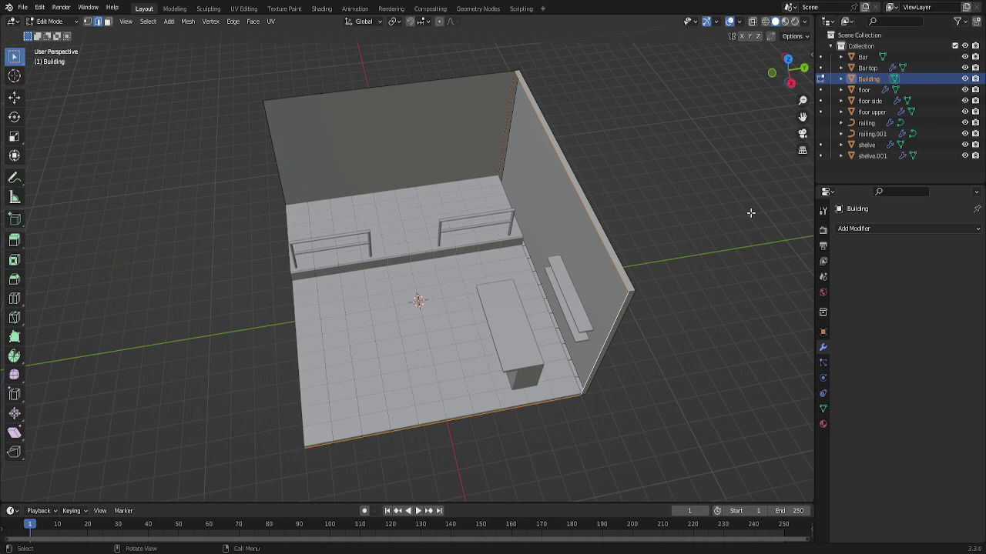
Select the wall face beside the raised platform.
key(3)
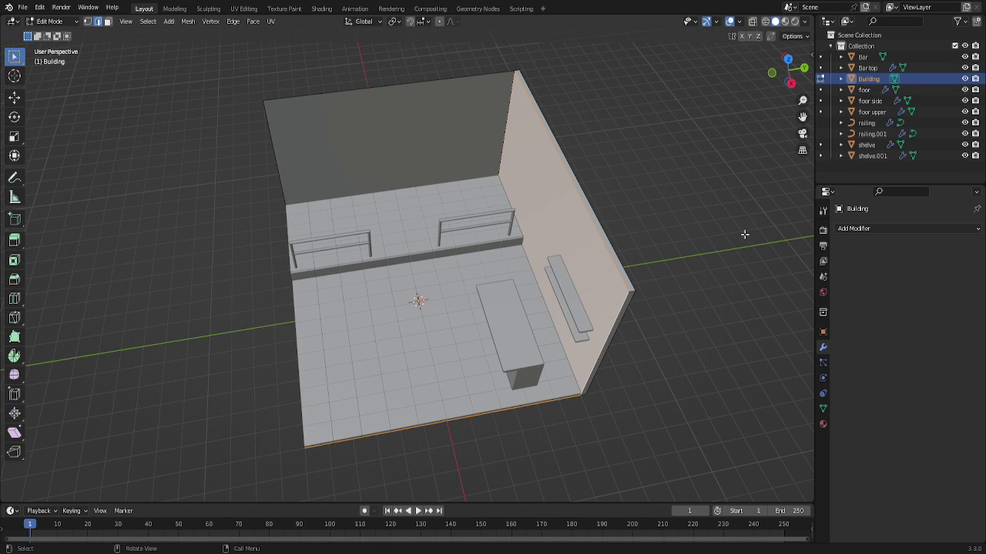
mouse_move(780, 85)
mouse_down()
mouse_move(789, 66)
mouse_move(772, 90)
mouse_up()
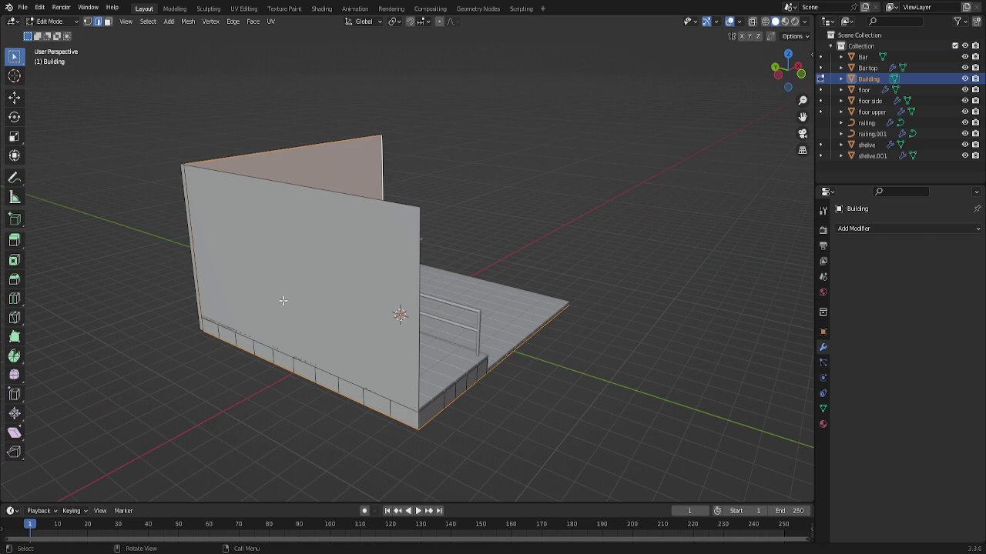
key(3)
click(288, 305)
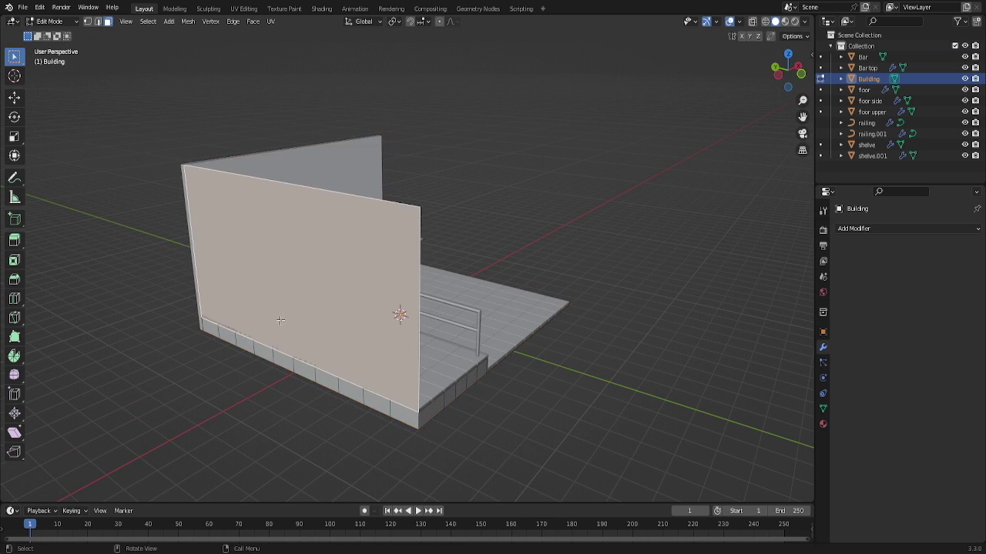
drag(781, 70, 793, 74)
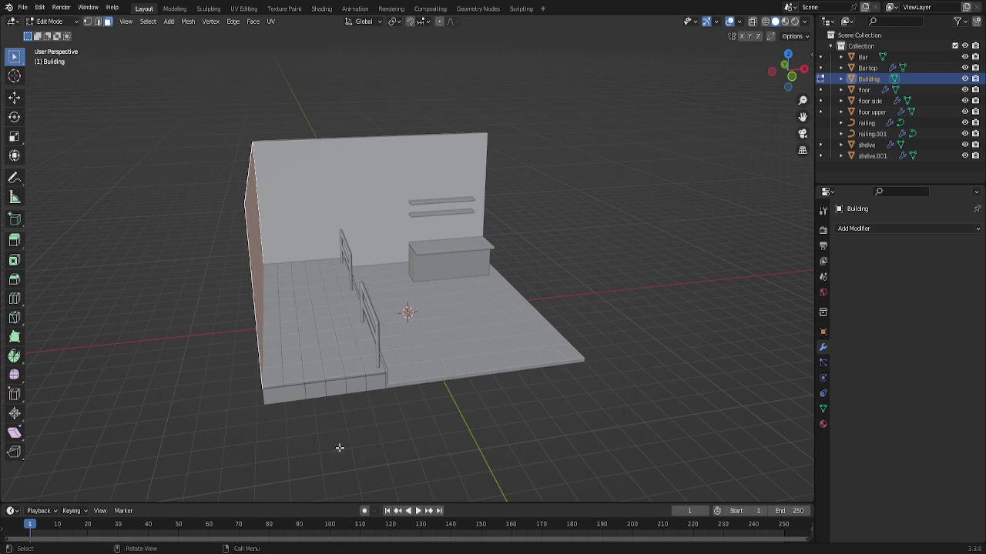
Extrude that wall face outward by 0.25 m along Z.
key(e)
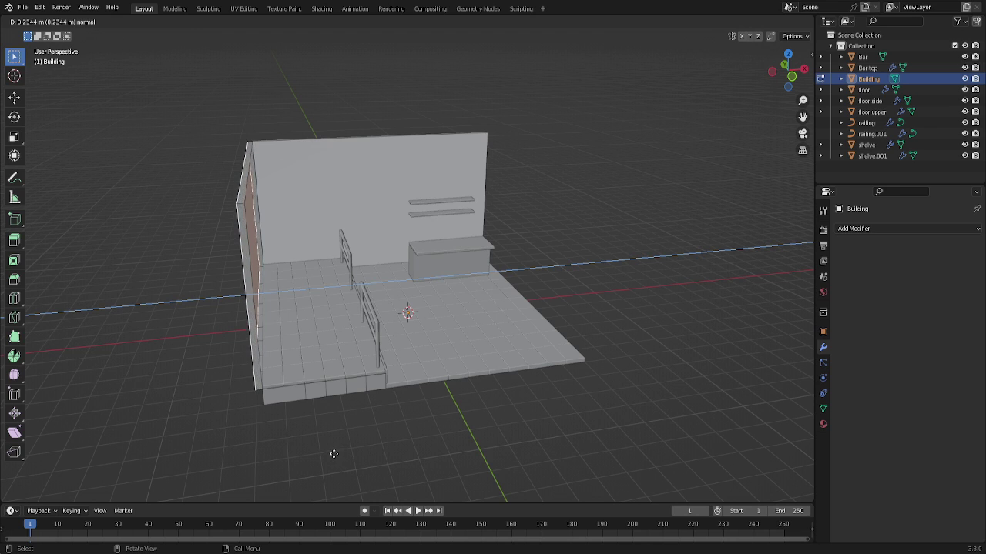
click(331, 452)
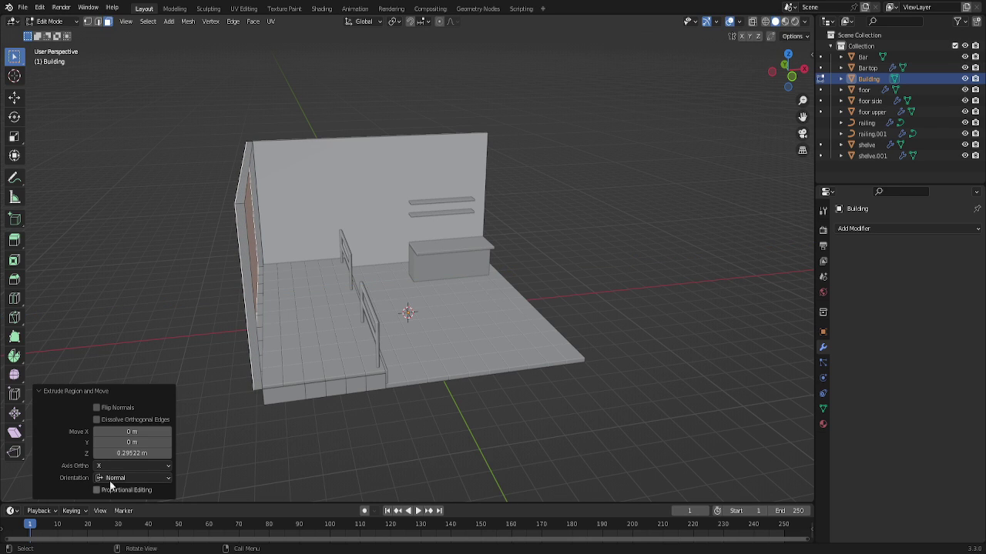
click(131, 455)
key(BackSpace)
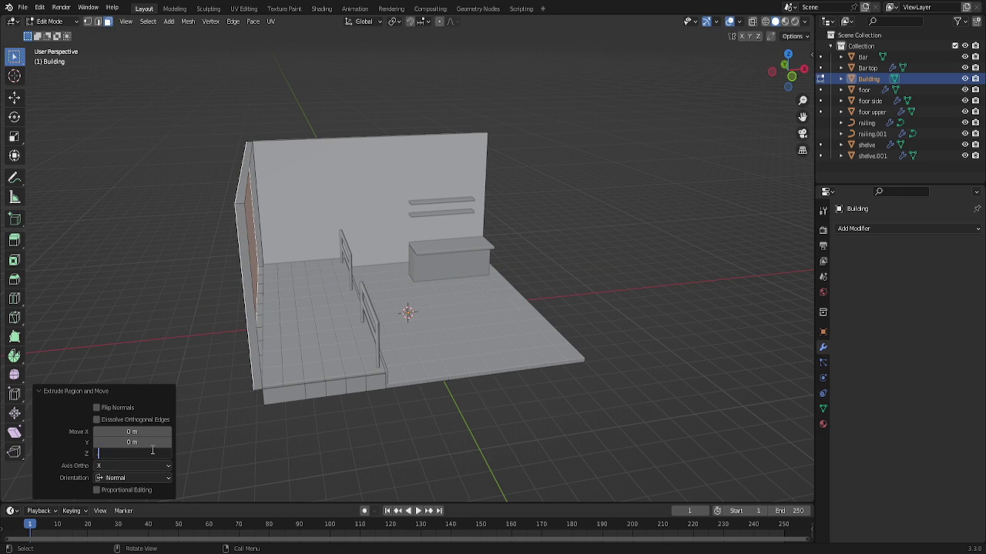
text(25)
key(Return)
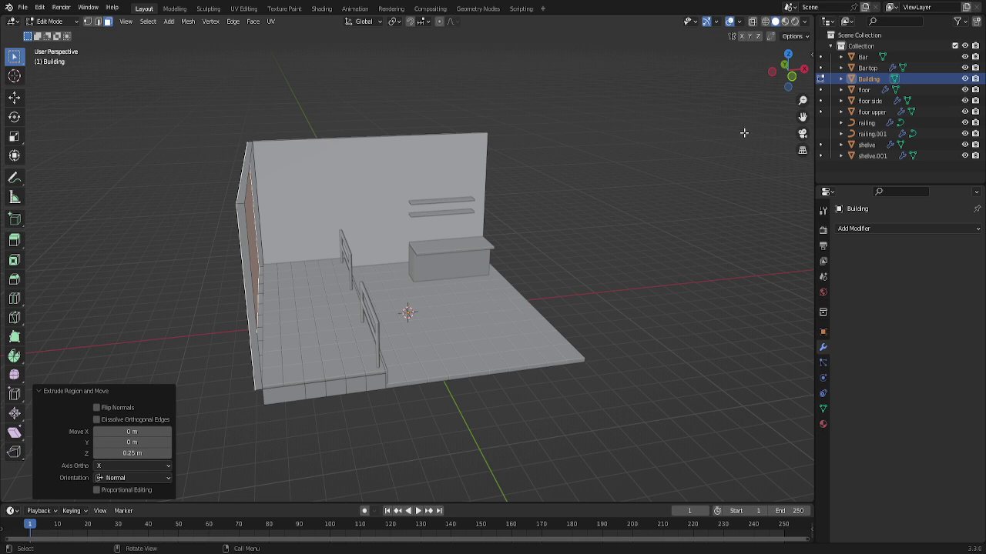
Select the whole Building mesh, undo the stray strip, then clear the selection.
key(a)
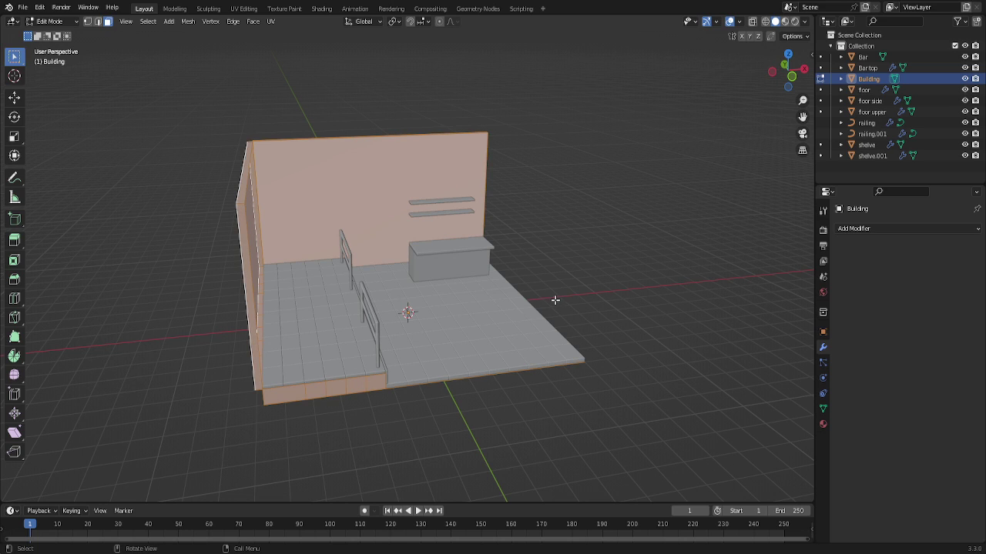
key(ctrl+z)
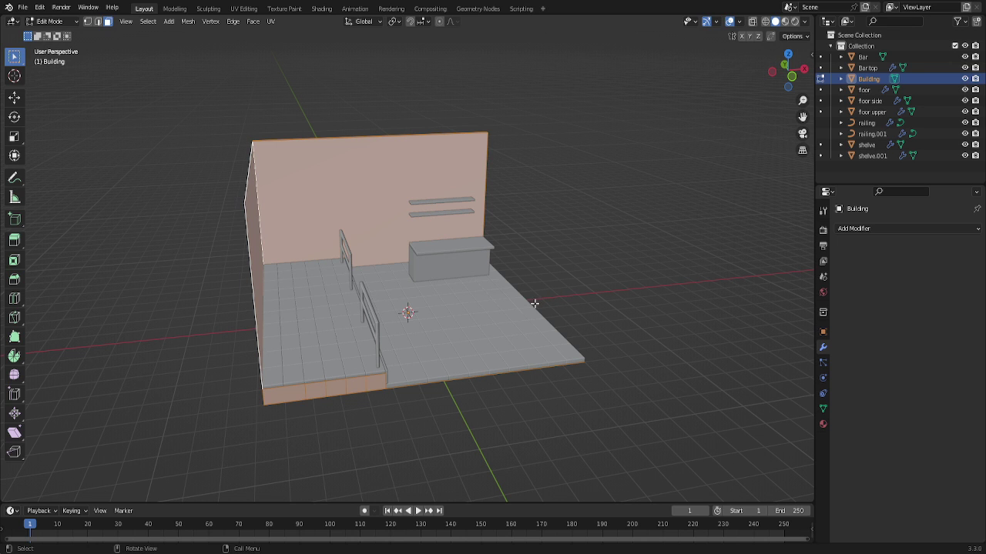
mouse_move(788, 71)
mouse_down()
mouse_move(805, 73)
mouse_move(748, 147)
mouse_up()
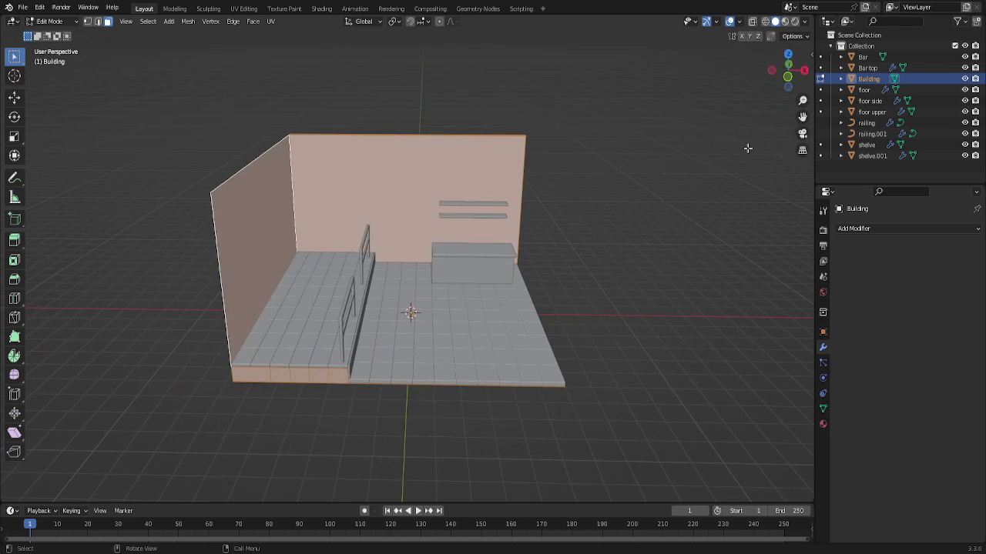
click(693, 266)
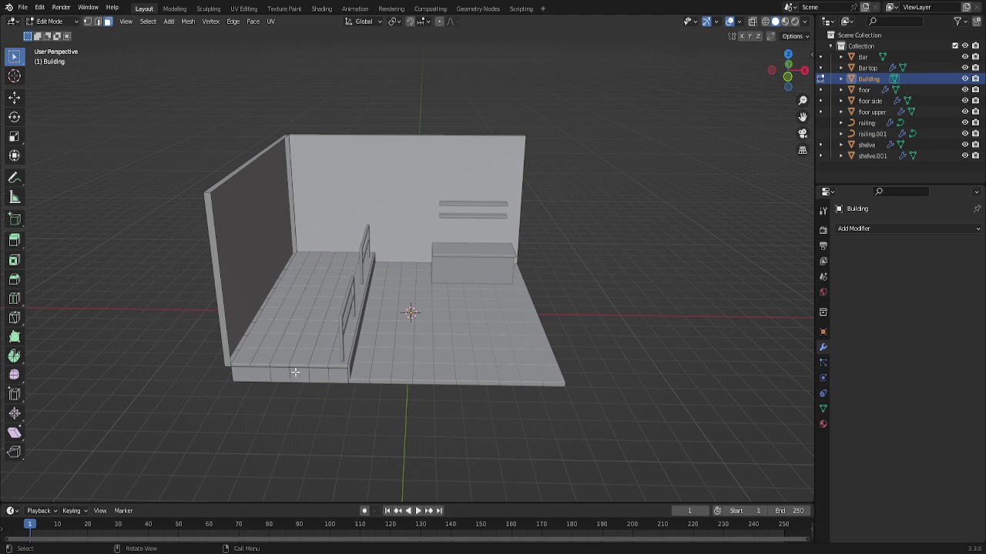
mouse_move(788, 70)
mouse_down()
mouse_move(797, 73)
mouse_move(785, 74)
mouse_up()
Select the left wall's top edge loop and face, then orbit to look underneath.
scroll(213, 331, up, 2)
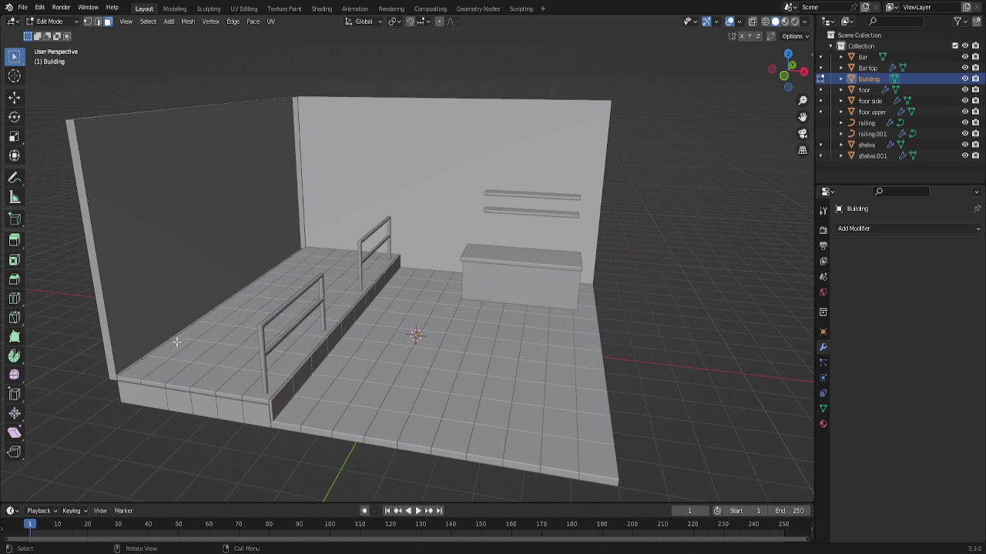
key(2)
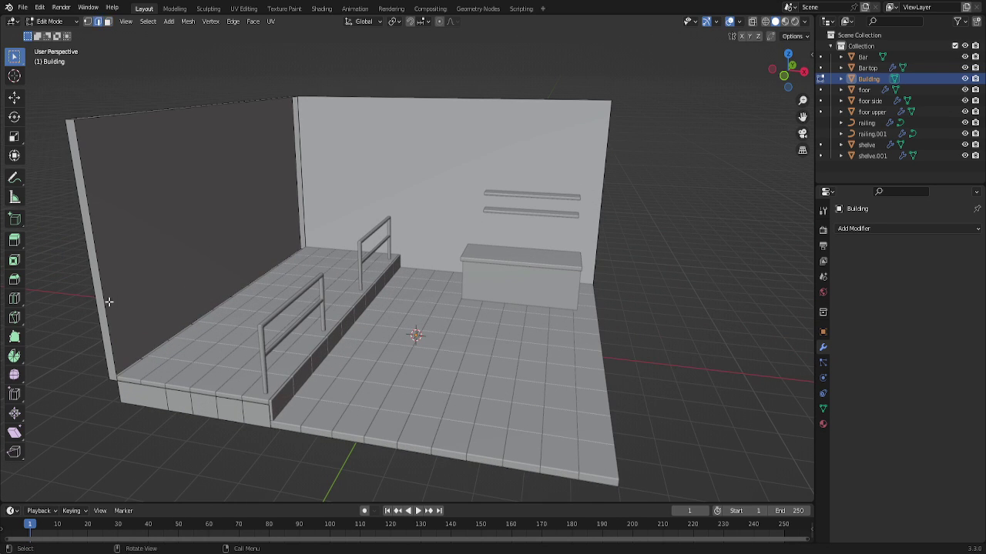
alt+click(103, 293)
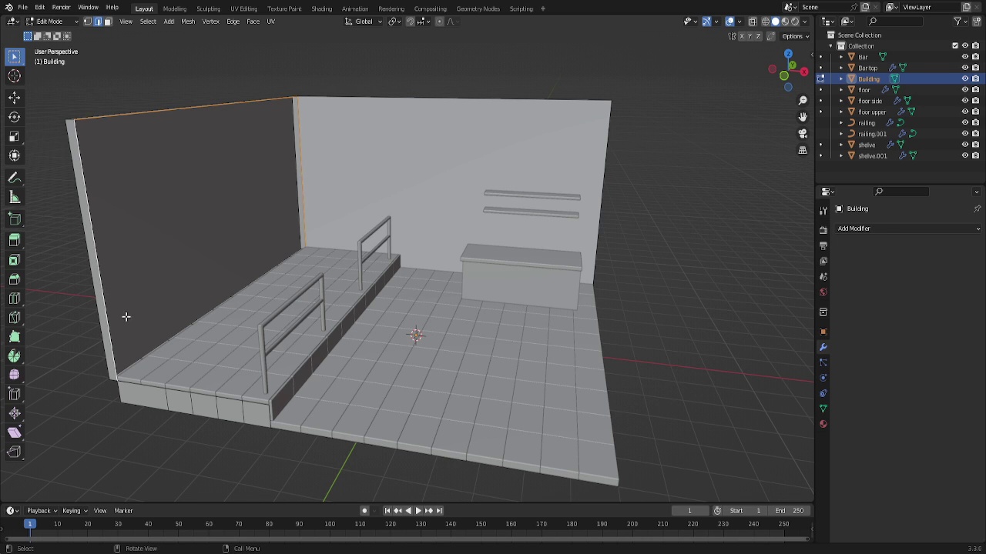
click(155, 332)
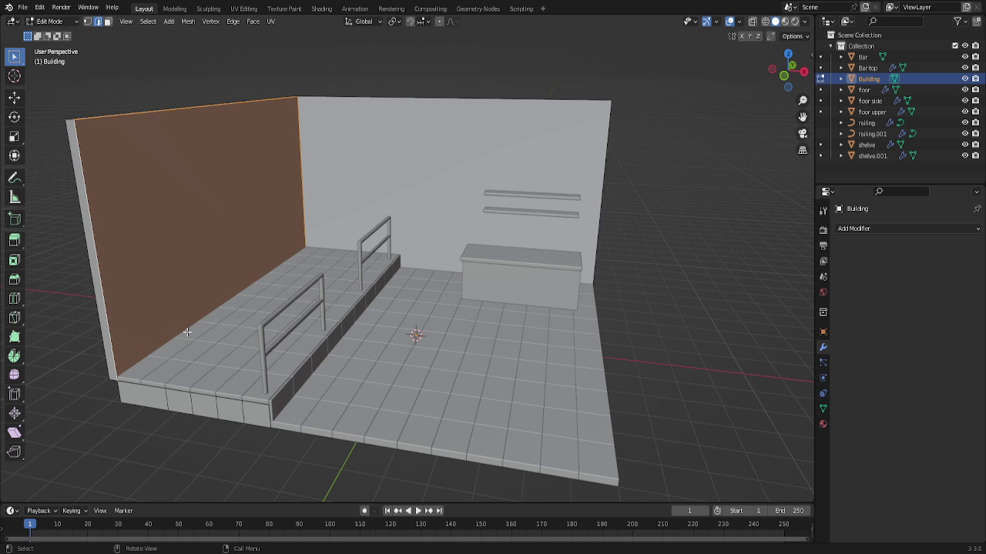
drag(789, 69, 776, 75)
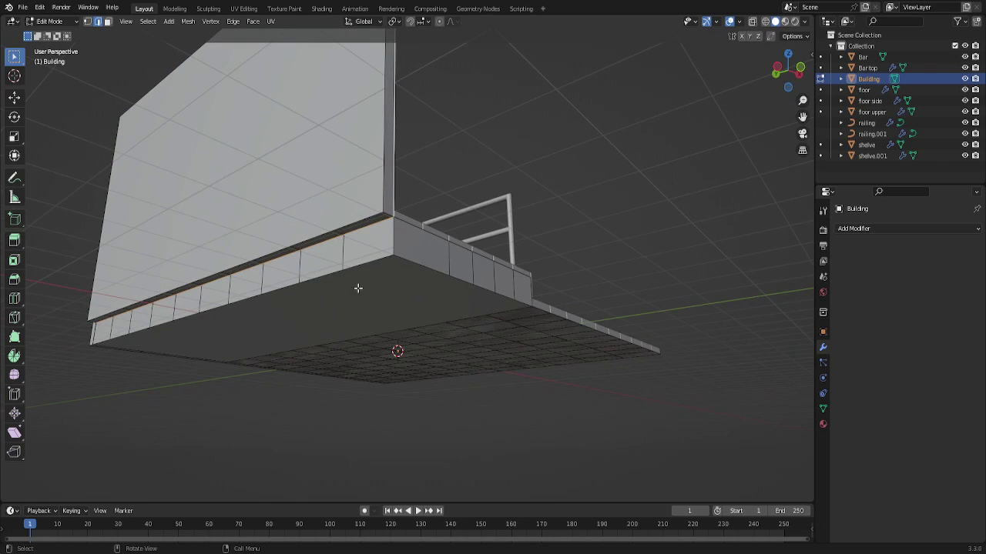
From the bottom view, shortest-path select the thin left strip of faces, then view it from the front.
key(3)
click(281, 261)
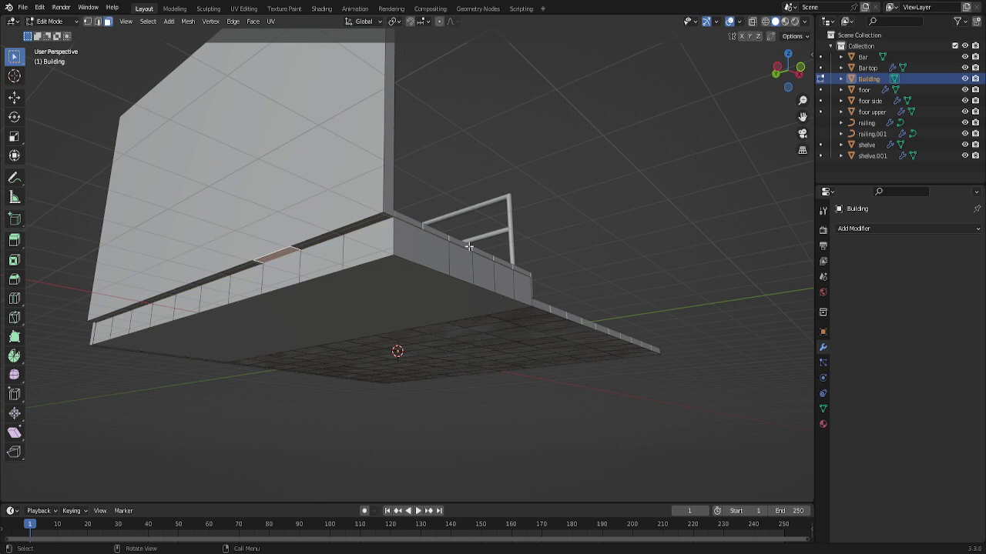
click(785, 88)
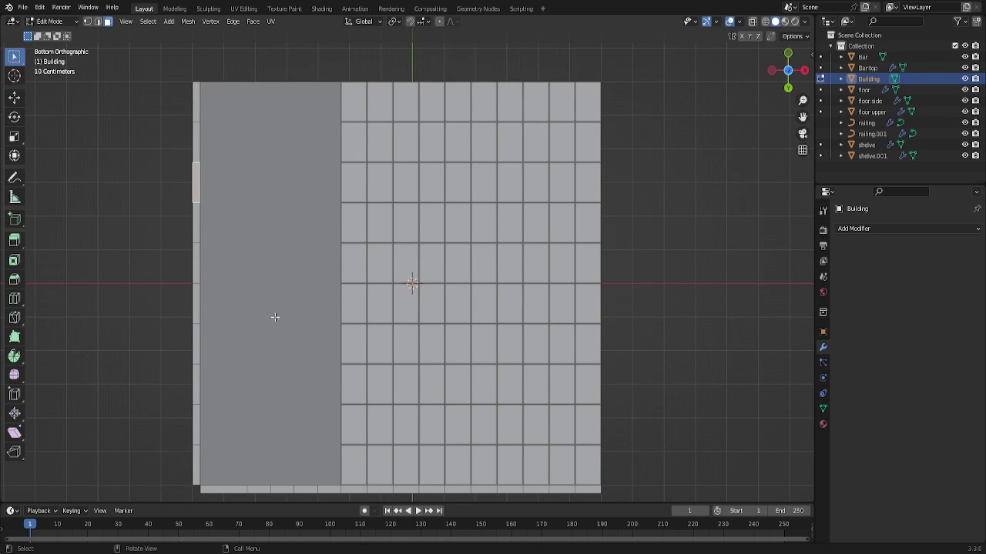
click(190, 99)
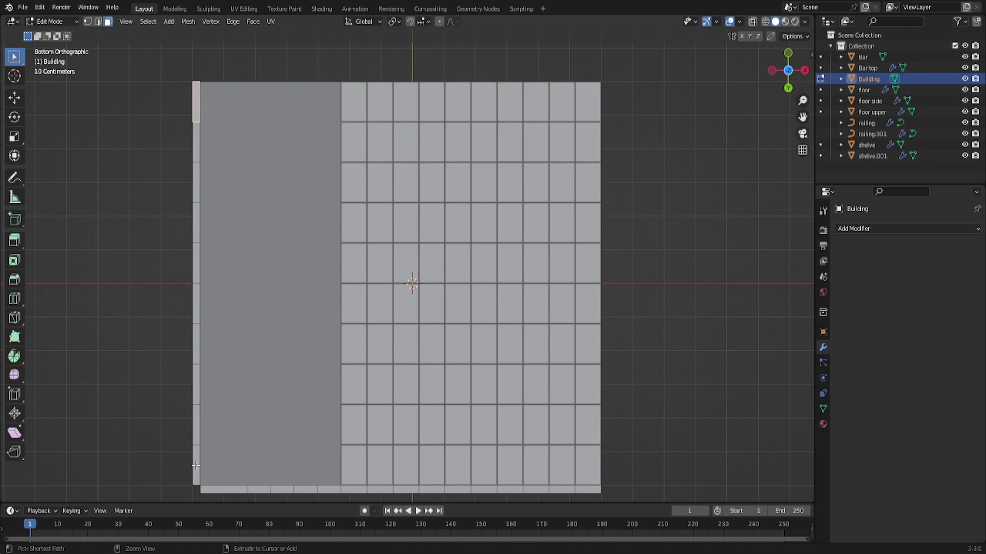
ctrl+click(196, 465)
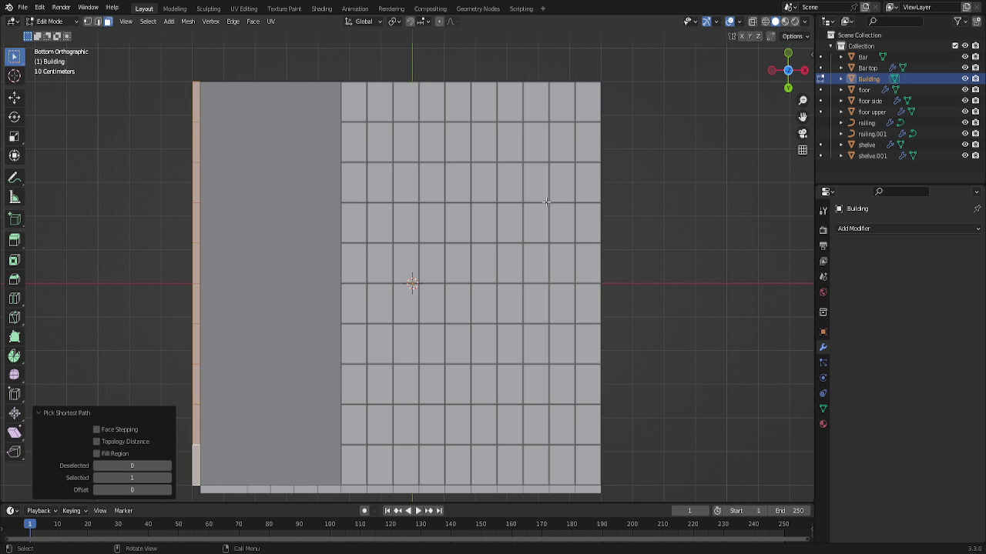
key(KP_1)
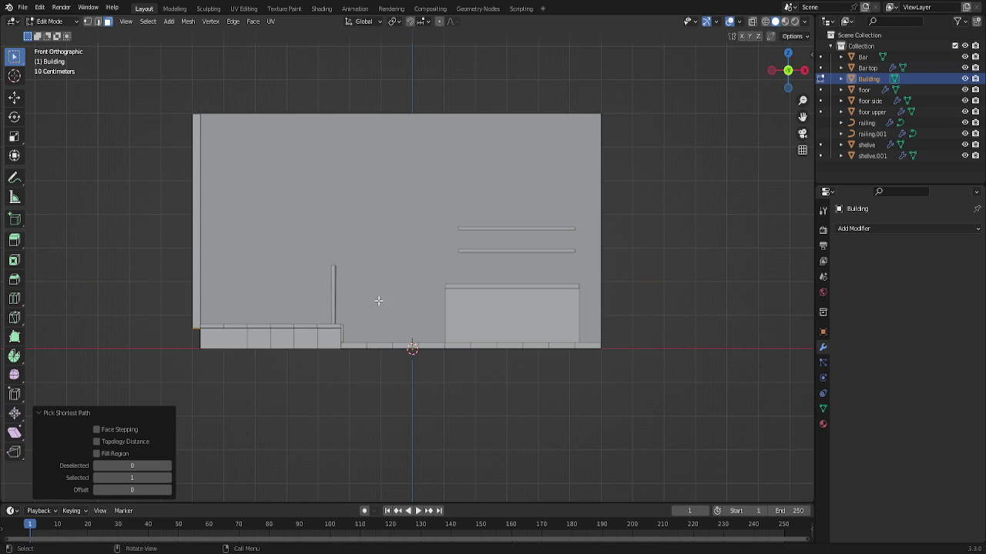
click(38, 413)
Lower the selected strip straight down along Z.
key(g)
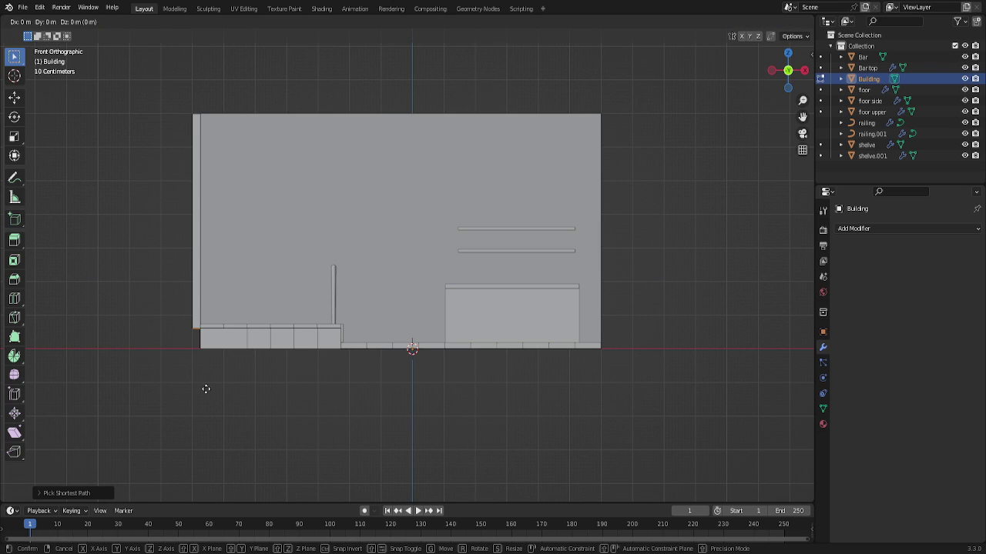
key(z)
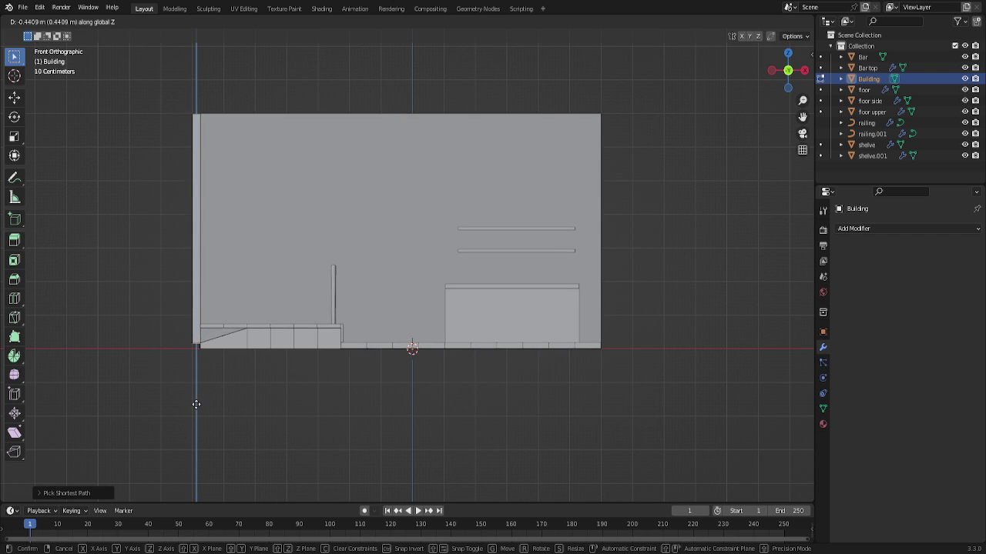
click(194, 410)
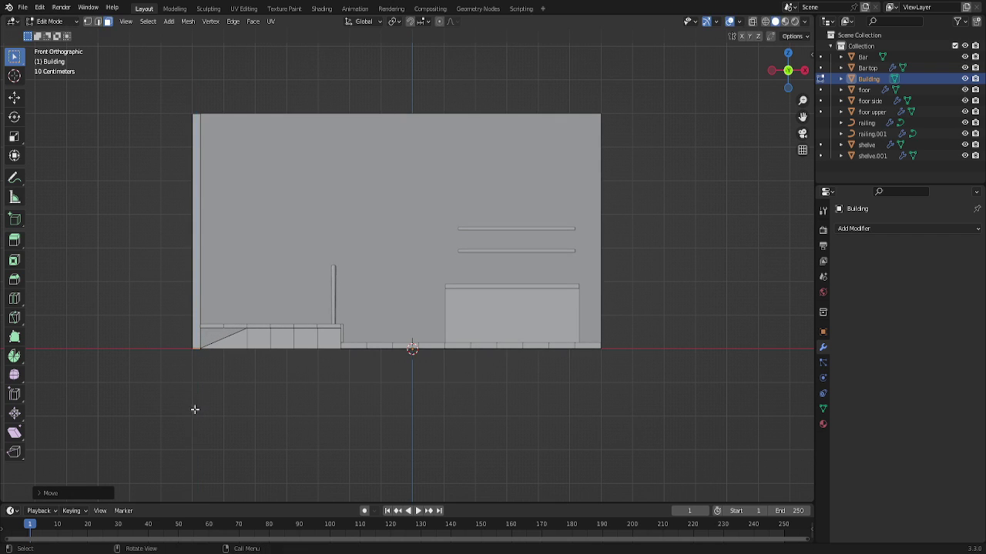
scroll(220, 422, up, 4)
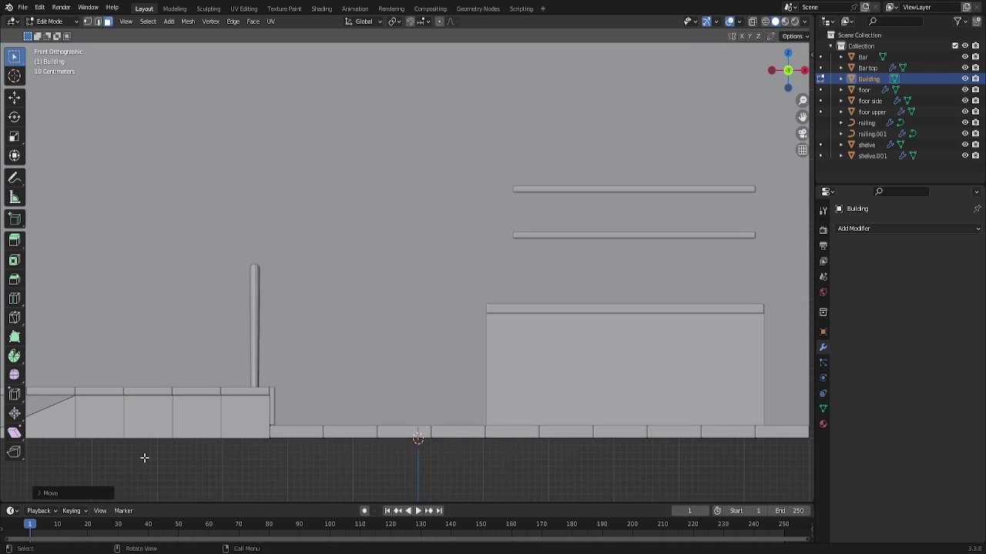
scroll(150, 463, up, 1)
scroll(154, 464, down, 2)
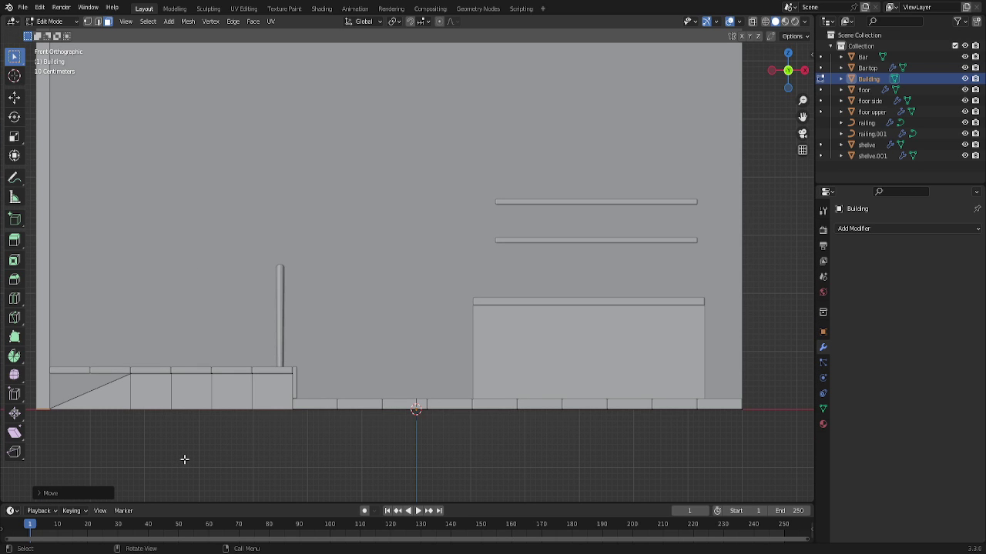
click(39, 493)
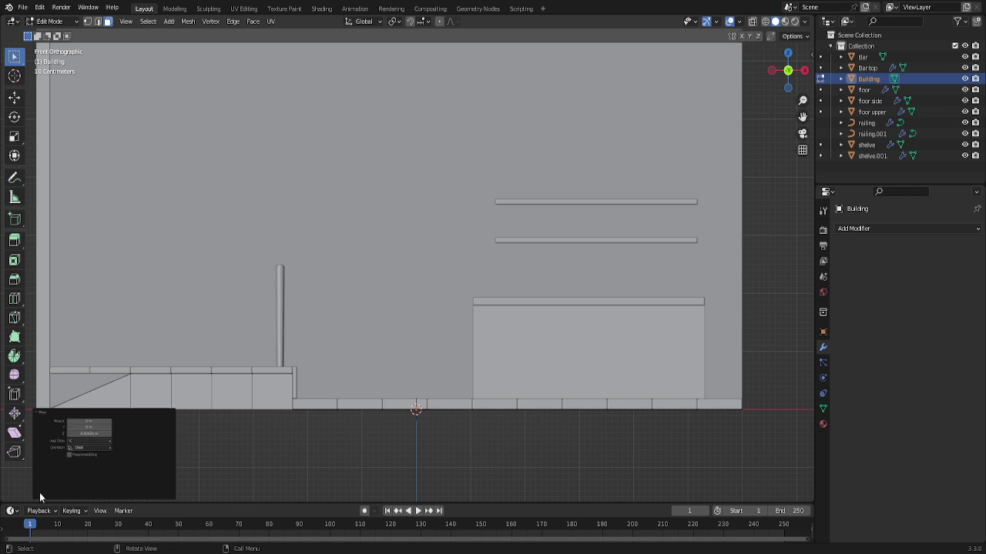
click(239, 459)
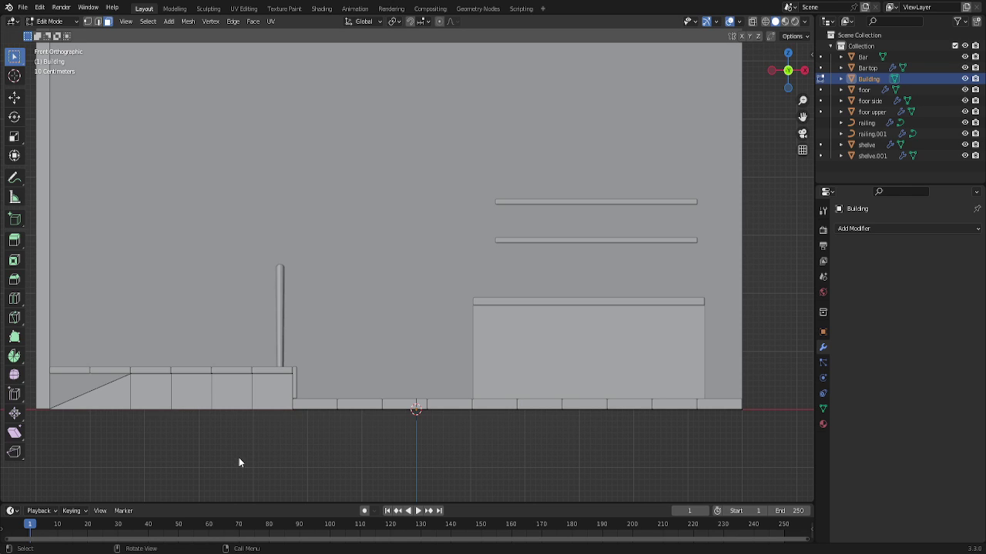
Box-select the block's top vertices and move them down to floor level along Z.
key(1)
drag(105, 353, 308, 394)
key(g)
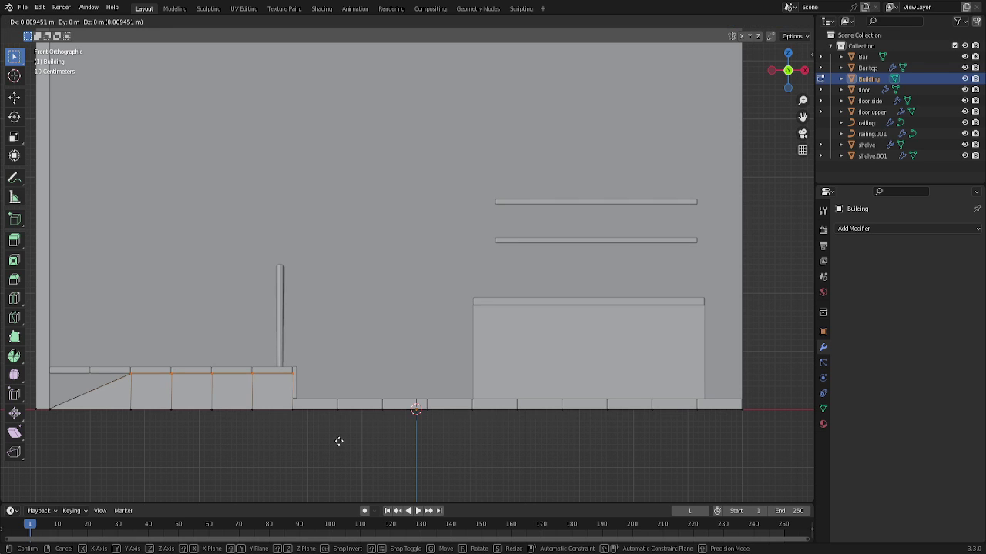
key(z)
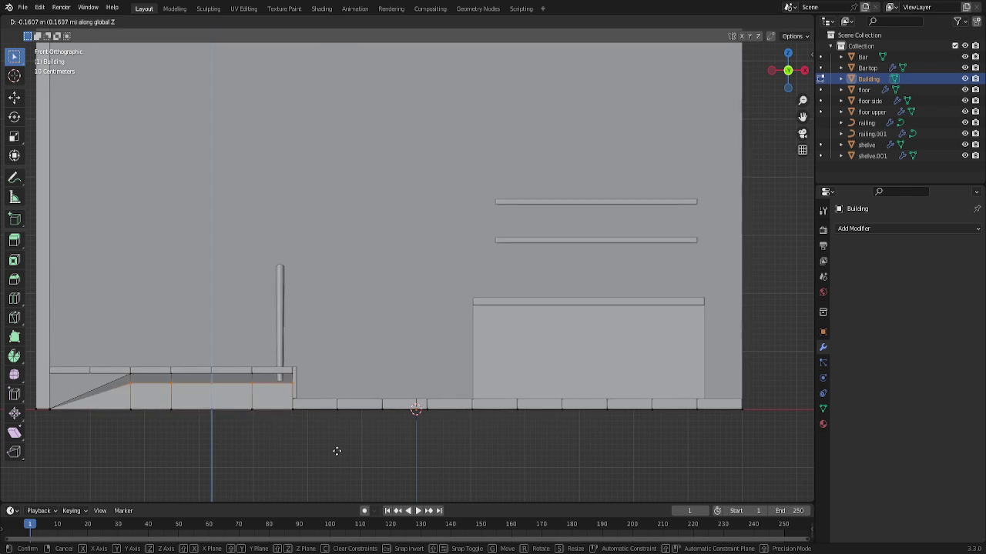
click(336, 475)
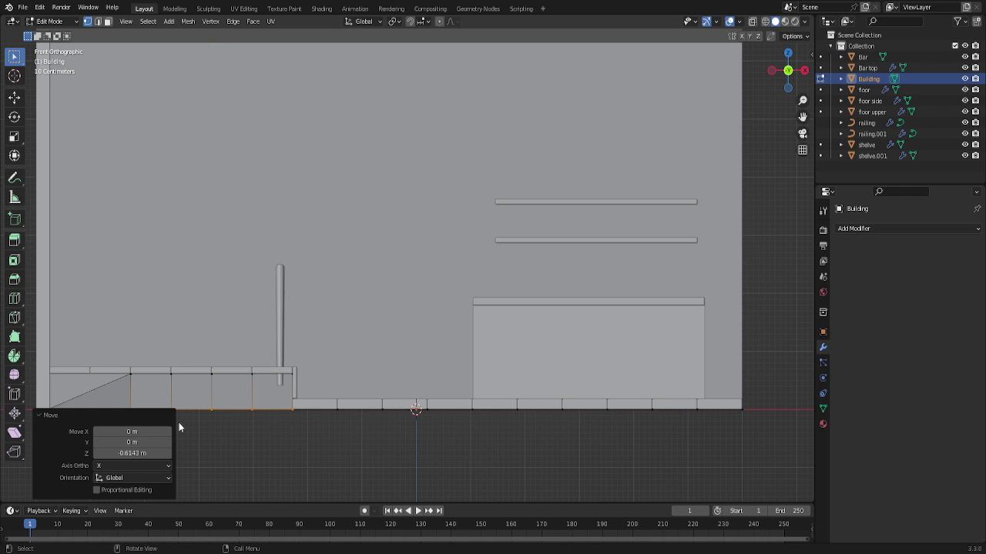
click(43, 415)
Move the upper corner vertex to form the ramp's slope.
click(122, 373)
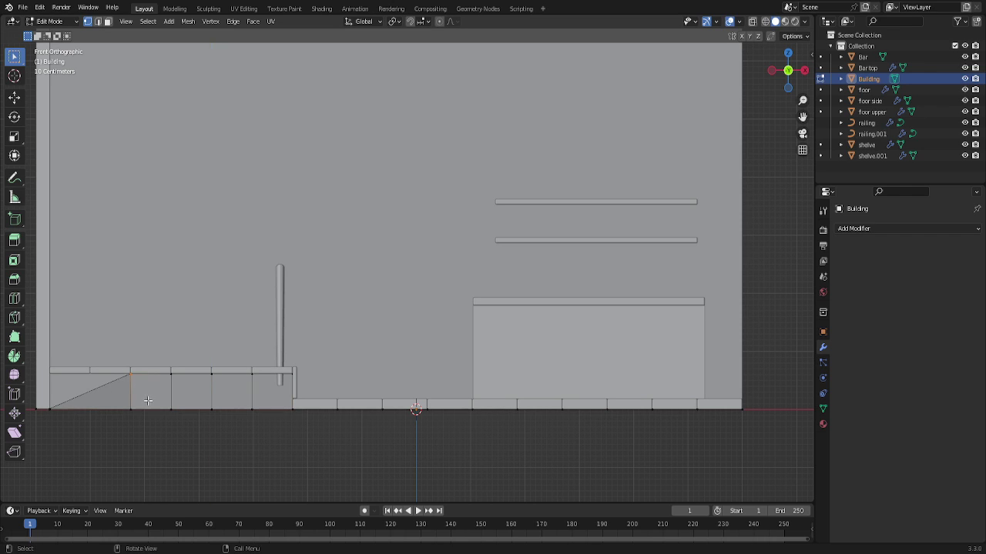
key(g)
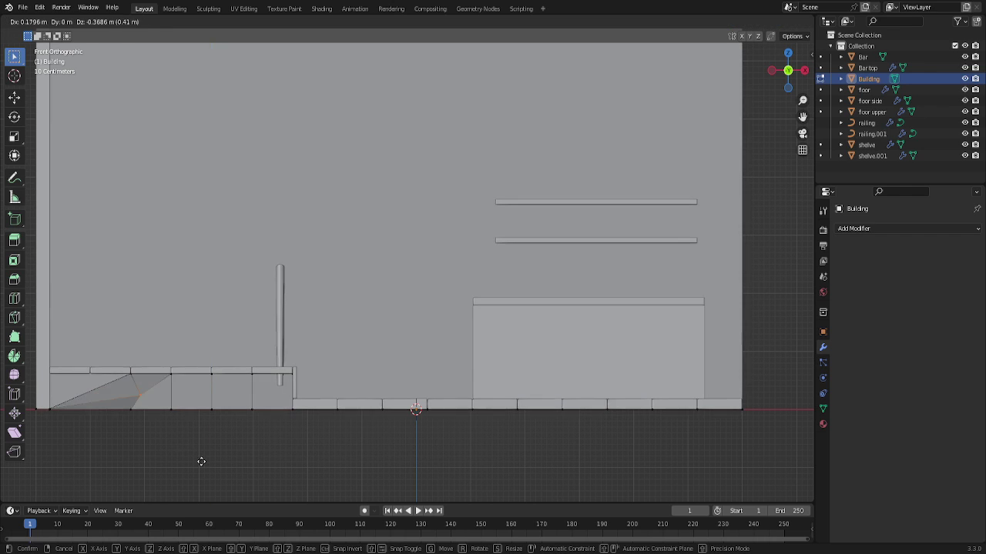
click(199, 447)
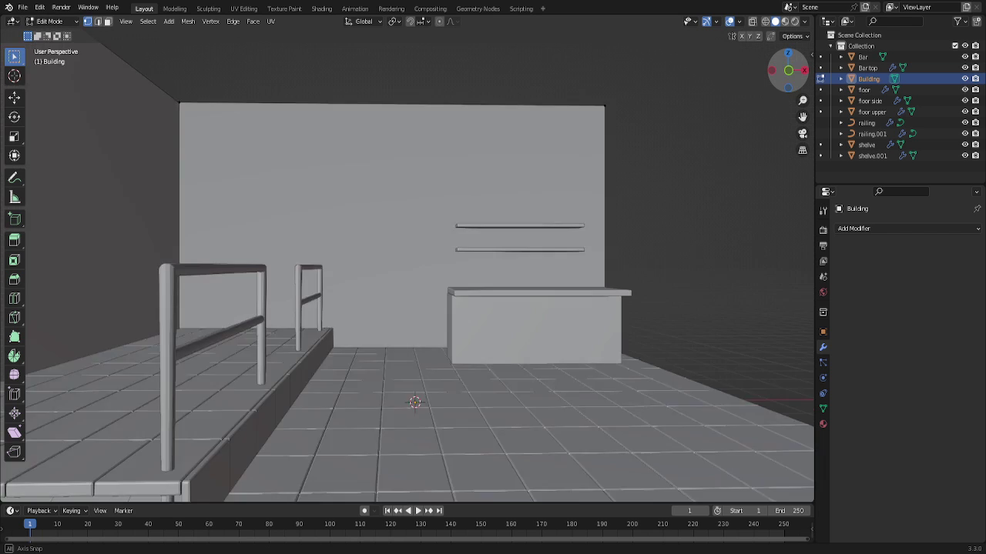
drag(787, 71, 759, 86)
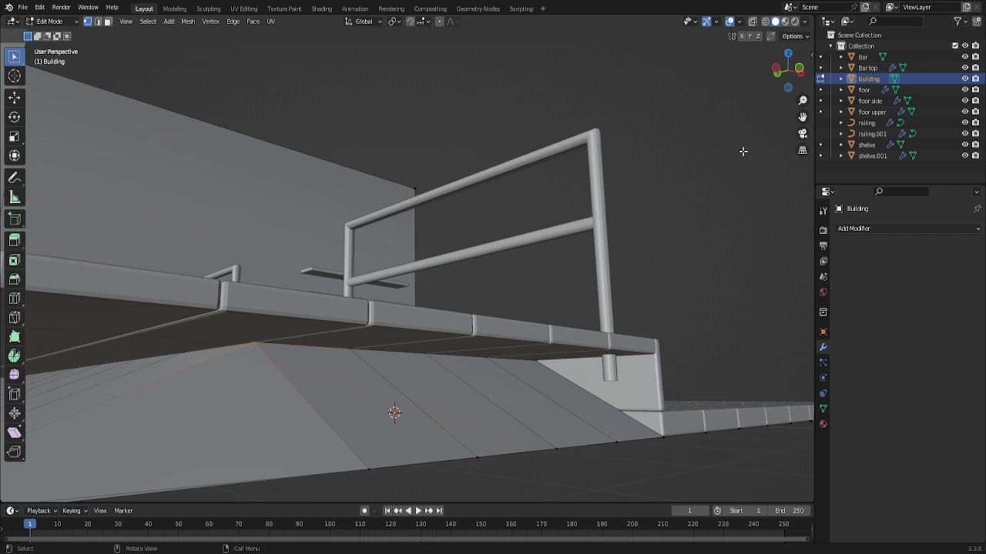
Select the short edge at the Building wall's base and move it vertically along Z.
key(Home)
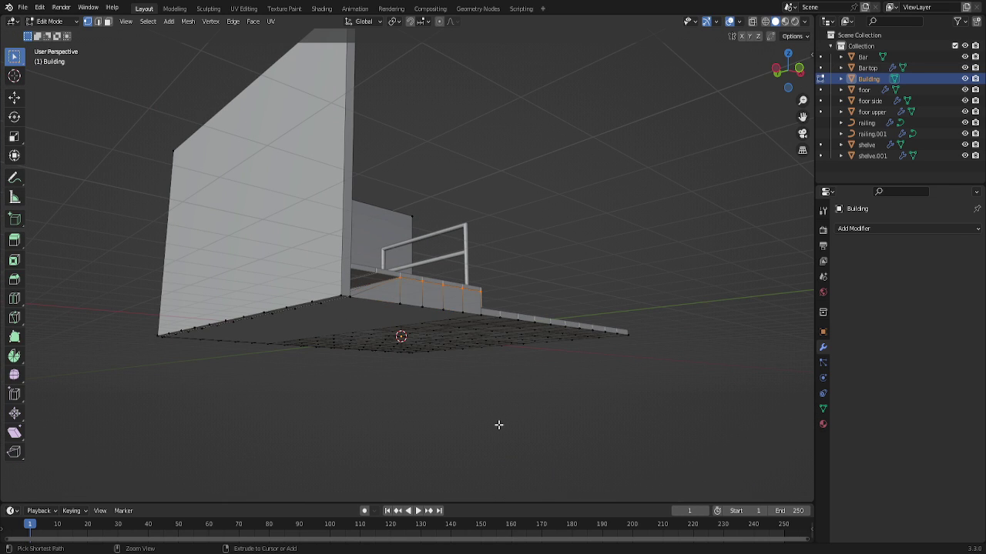
key(3)
key(ctrl+z)
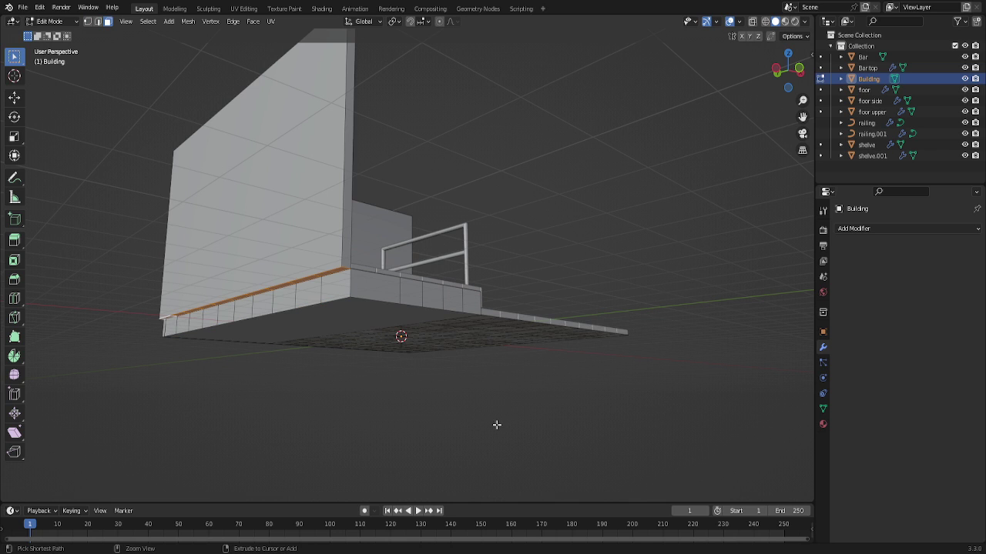
scroll(339, 367, up, 2)
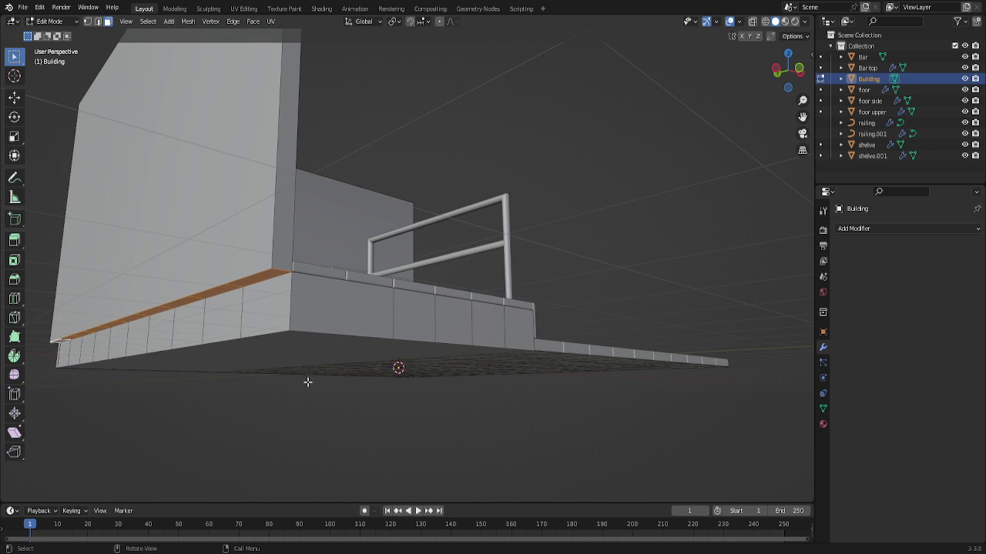
scroll(292, 386, up, 3)
scroll(281, 394, down, 3)
scroll(276, 360, down, 2)
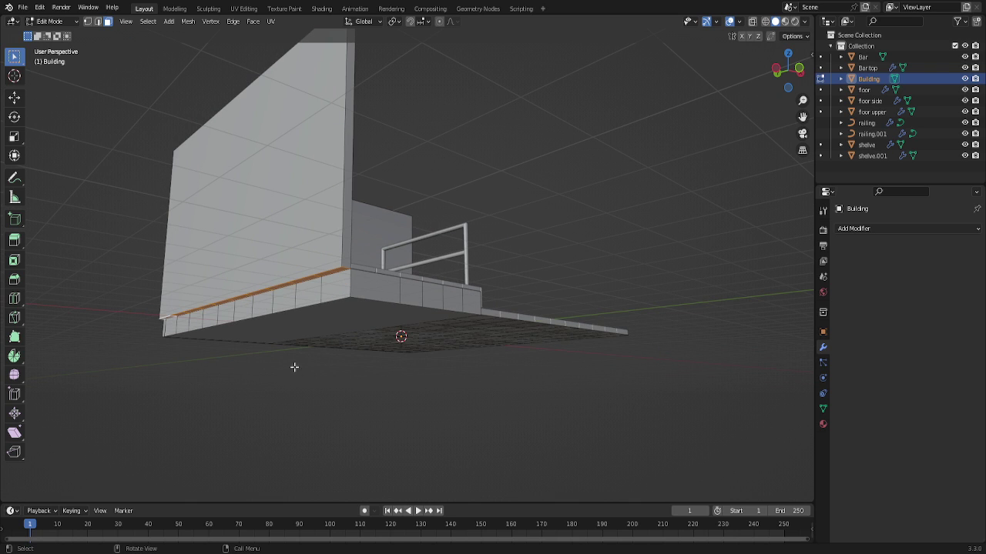
click(334, 286)
click(333, 270)
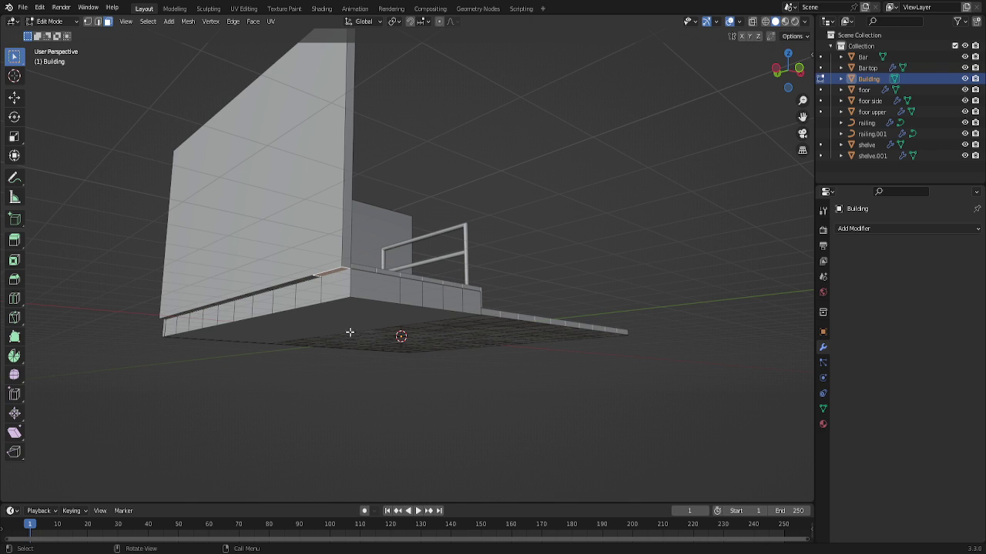
key(g)
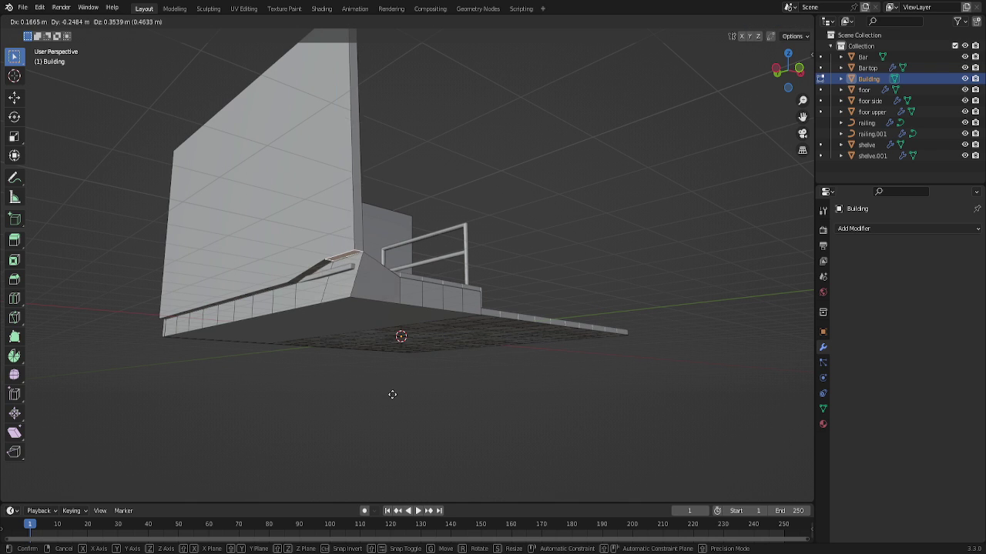
key(z)
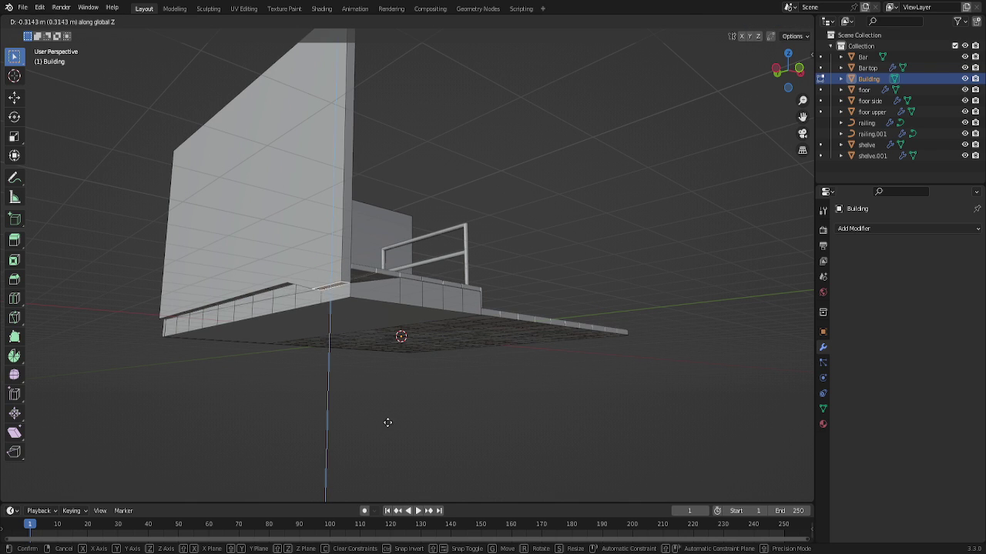
click(387, 416)
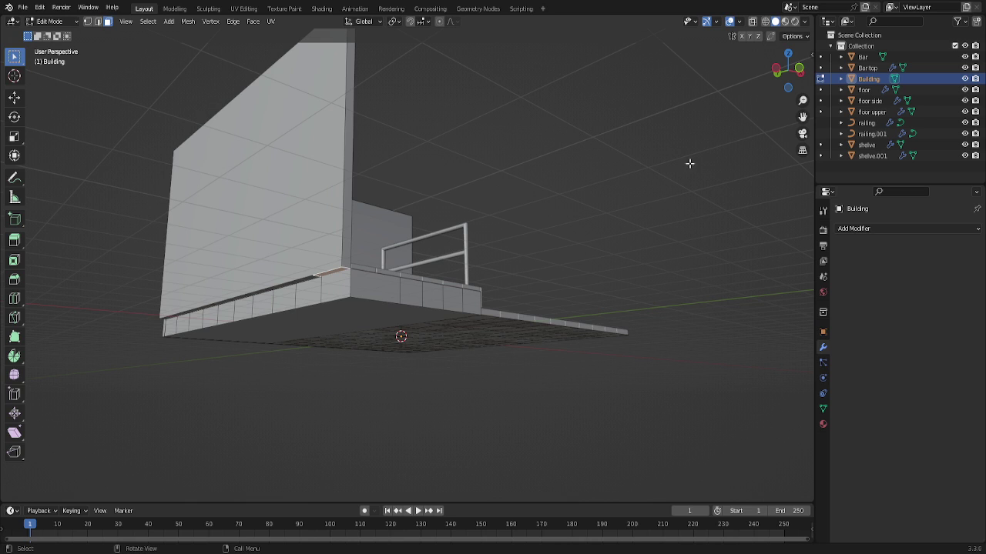
Split that edge off the mesh and extrude it about 0.6 m down to the floor.
mouse_move(778, 76)
mouse_down()
mouse_move(782, 102)
mouse_move(782, 77)
mouse_up()
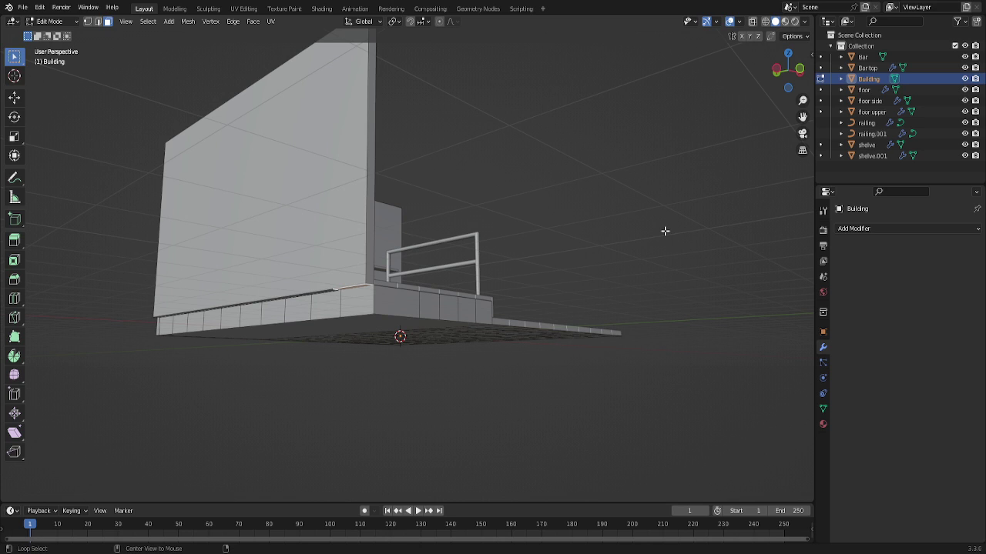
key(alt+m)
click(591, 241)
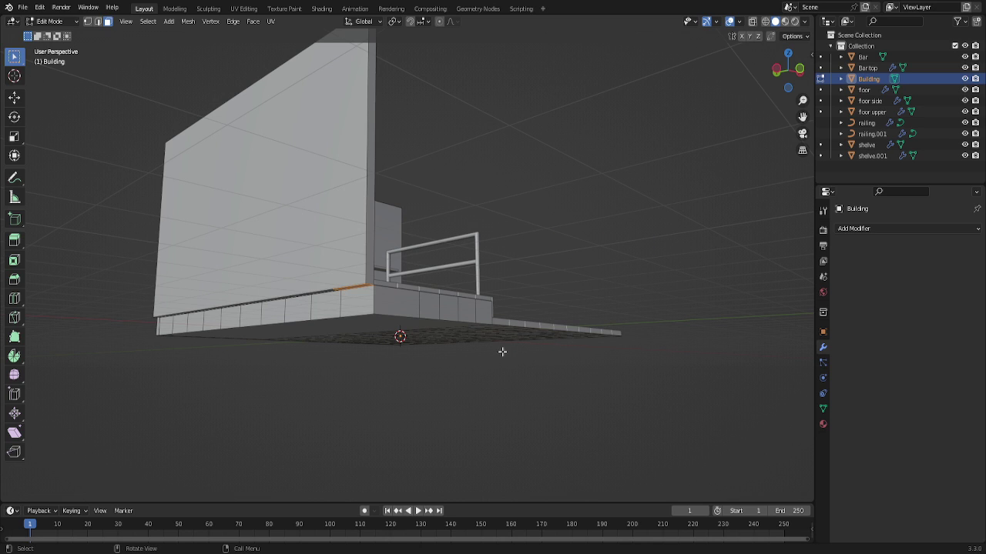
key(e)
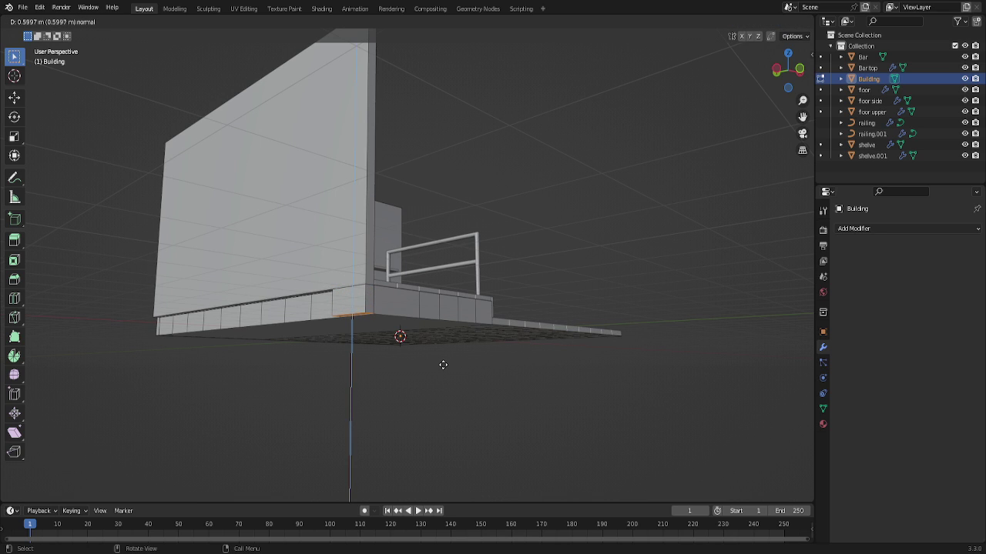
click(443, 364)
key(KP_1)
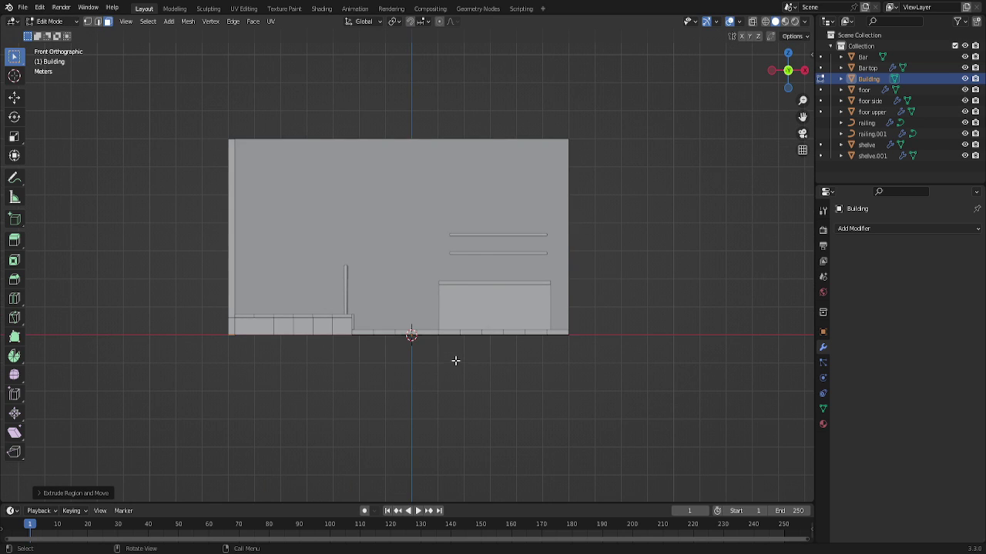
In front view, nudge the extruded wall geometry along Z to meet the floor's underside.
scroll(308, 460, up, 2)
scroll(231, 456, up, 1)
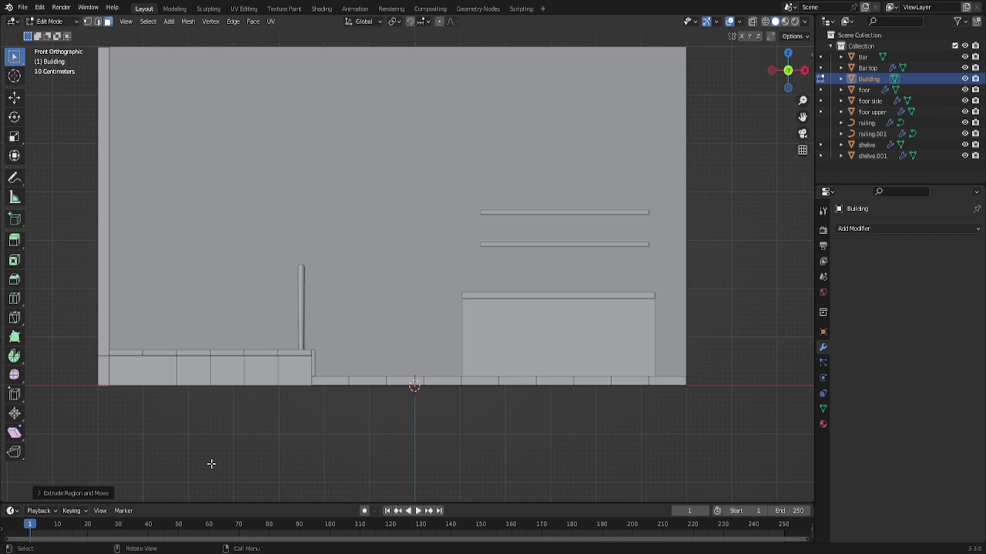
key(g)
key(z)
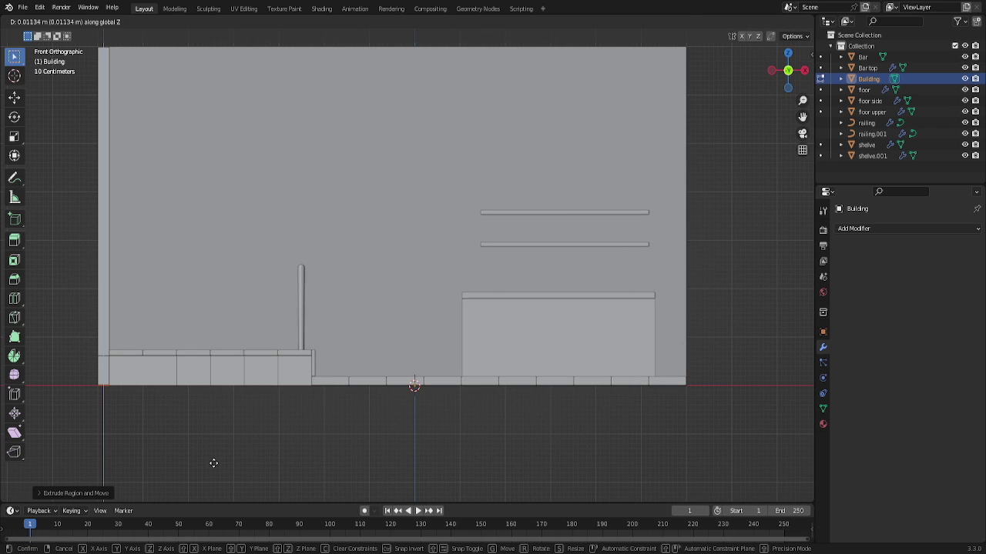
click(214, 463)
scroll(540, 375, down, 3)
drag(790, 101, 759, 86)
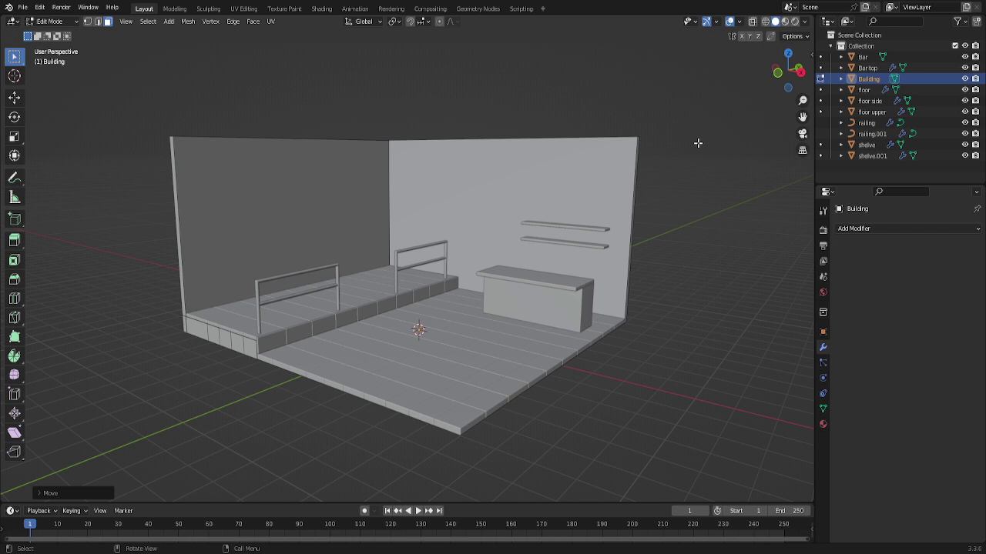
mouse_move(779, 77)
mouse_down()
mouse_move(806, 71)
mouse_move(793, 74)
mouse_up()
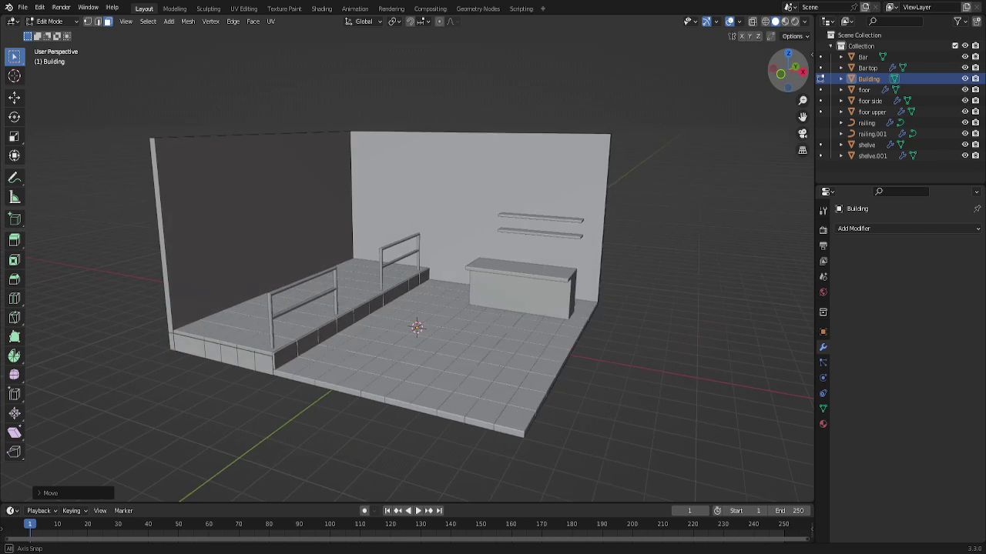
scroll(570, 362, down, 3)
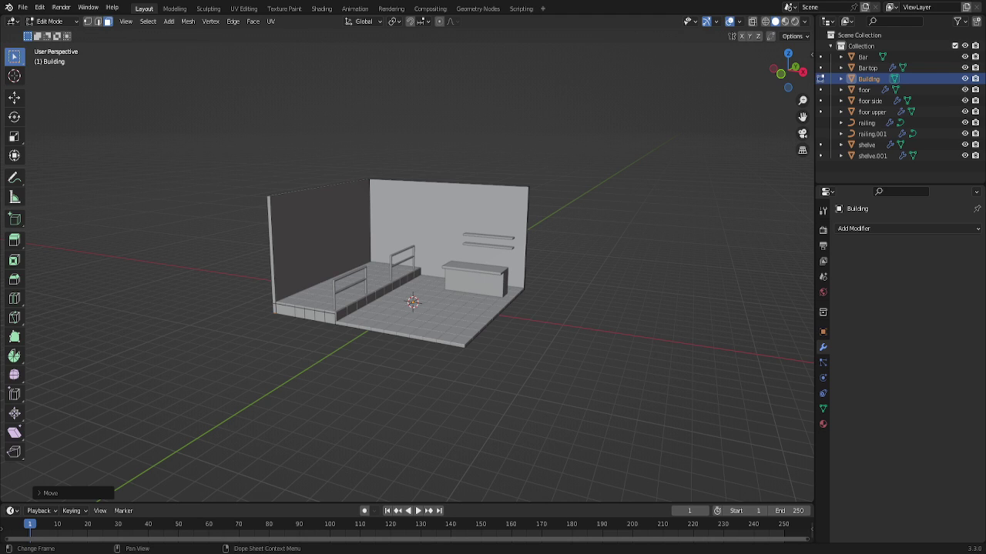
scroll(404, 377, down, 2)
scroll(416, 416, up, 5)
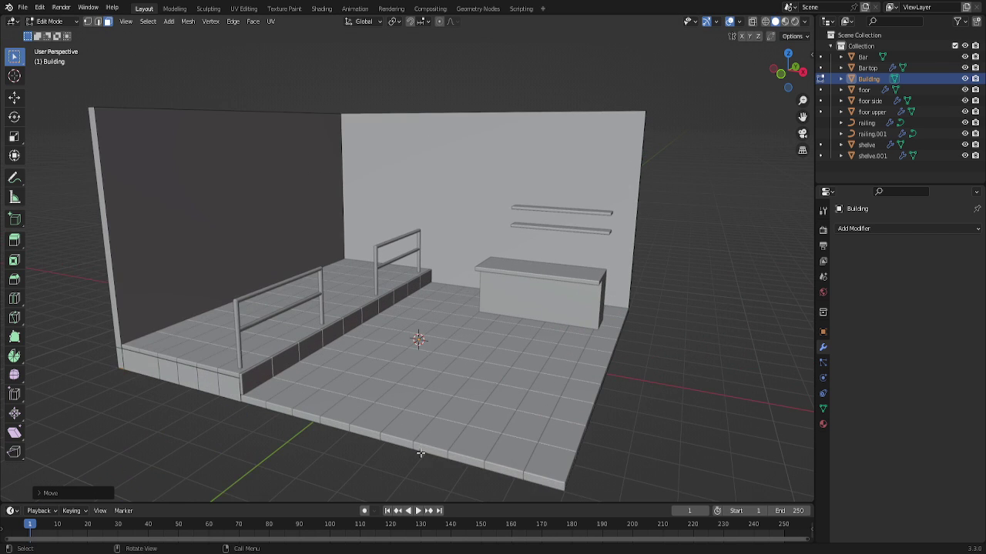
scroll(421, 453, down, 3)
mouse_move(787, 89)
mouse_down()
mouse_move(776, 86)
mouse_move(705, 150)
mouse_up()
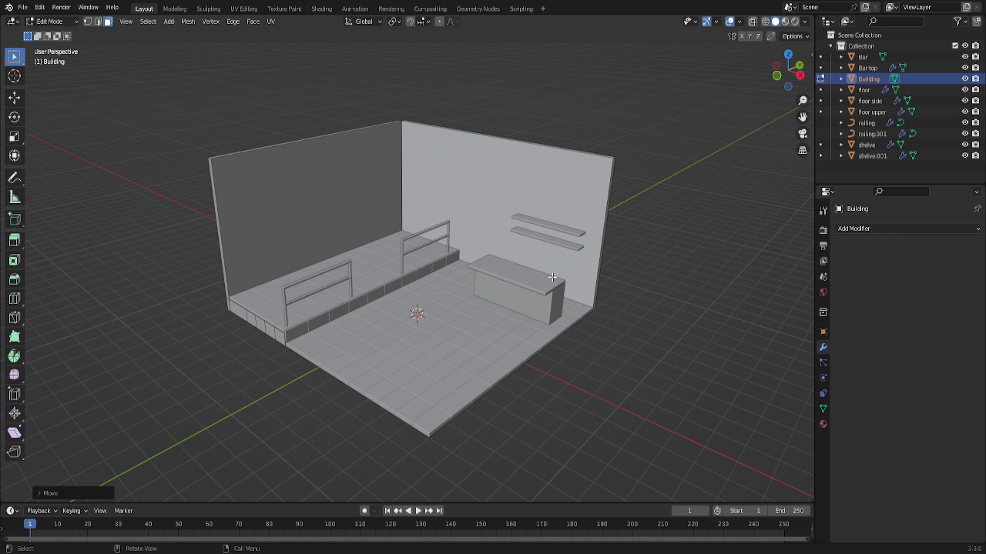
scroll(485, 450, up, 2)
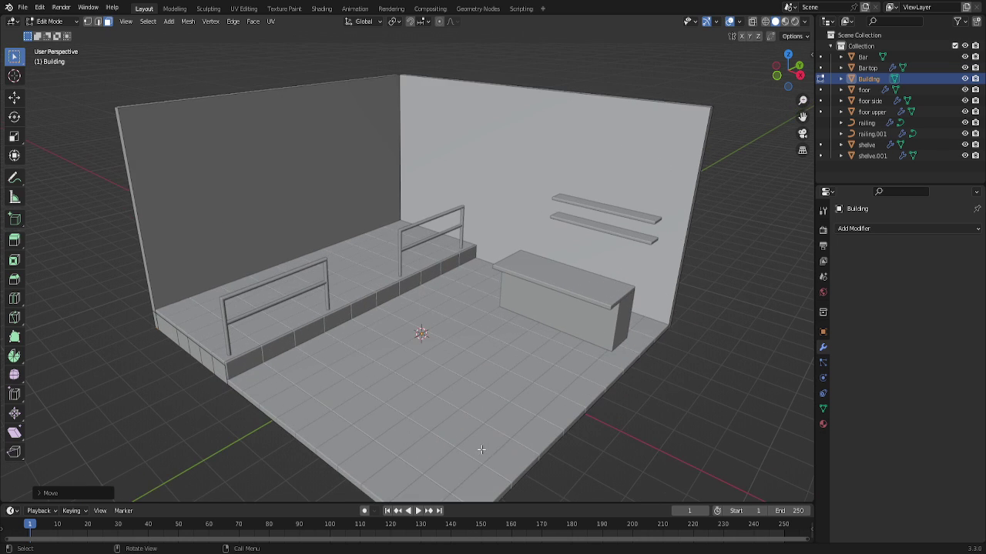
scroll(482, 452, down, 1)
scroll(487, 443, up, 1)
scroll(484, 440, down, 1)
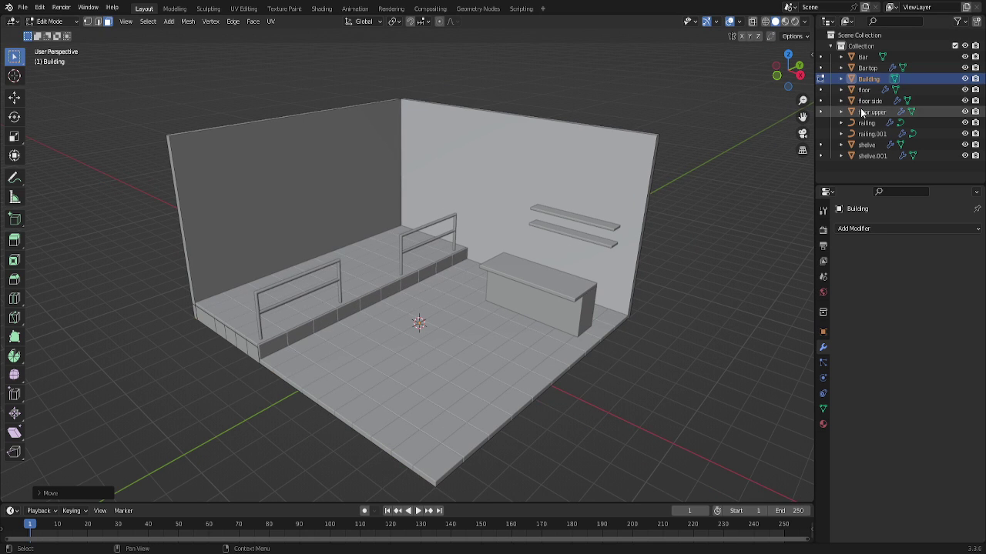
Create a collection named 'Camera and Lighting' under Scene Collection and make it active.
right_click(860, 44)
click(858, 43)
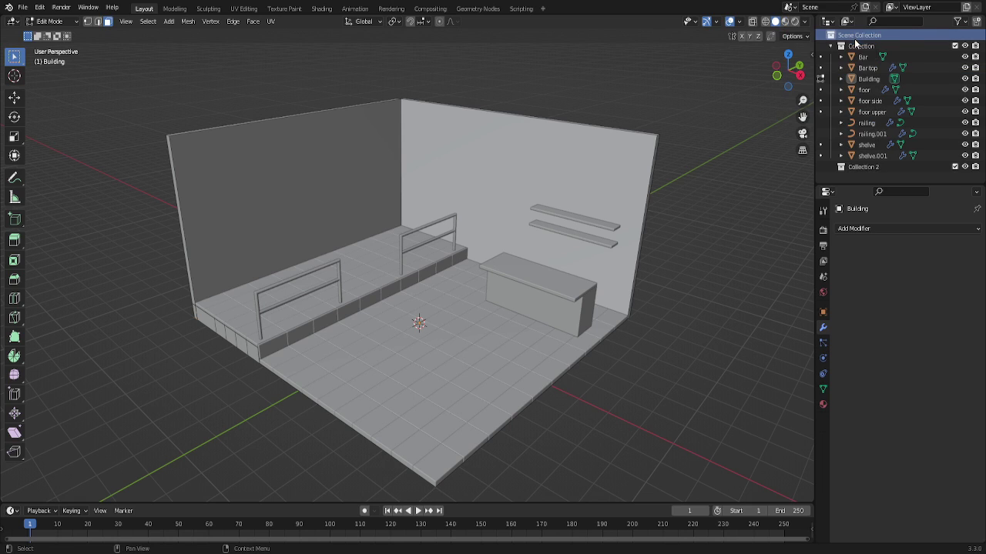
double_click(863, 167)
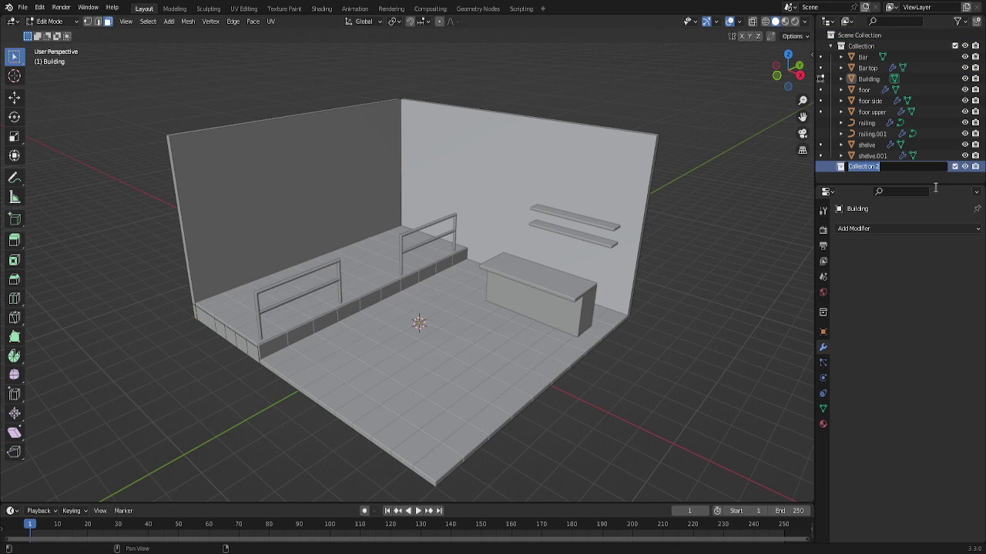
text(Camera and Lighting)
key(Return)
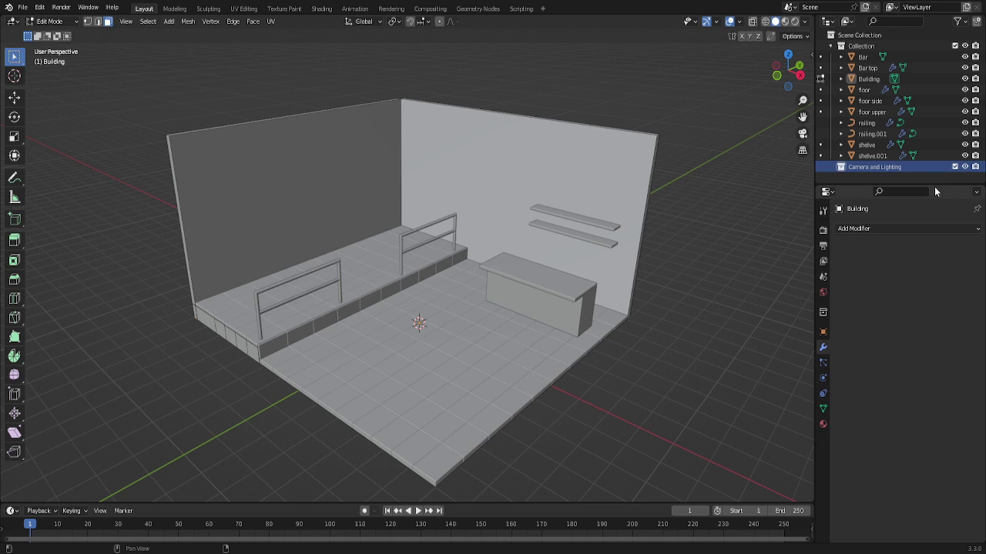
click(869, 172)
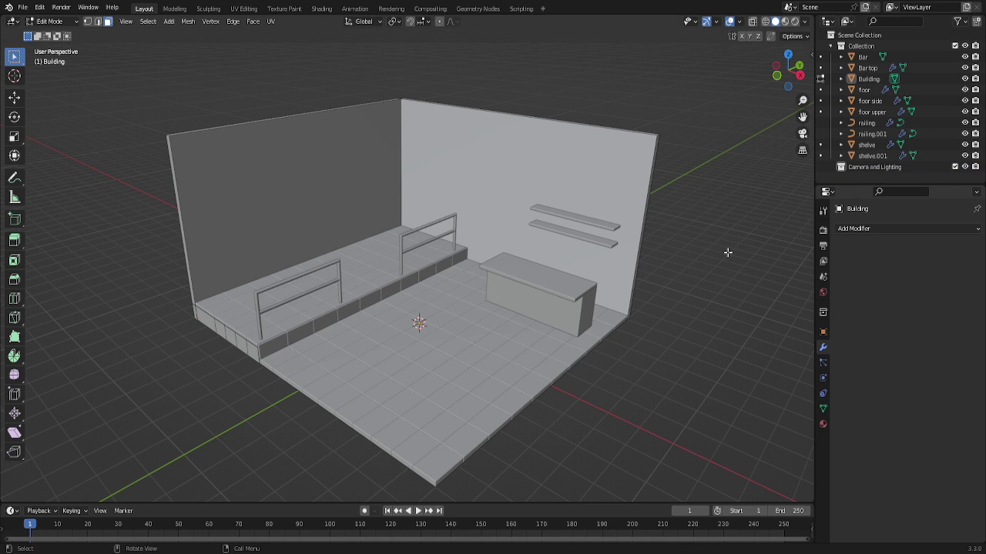
scroll(667, 309, down, 3)
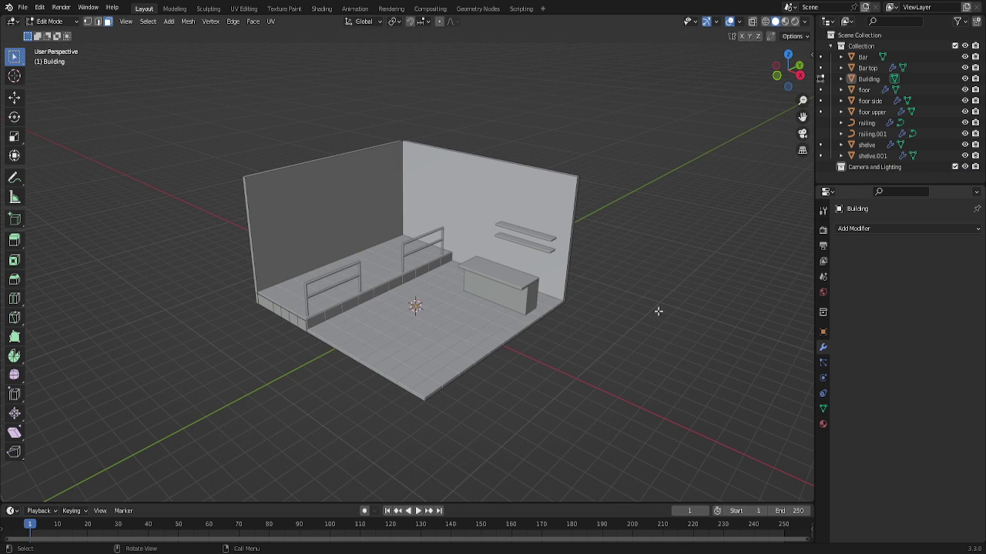
scroll(633, 298, up, 1)
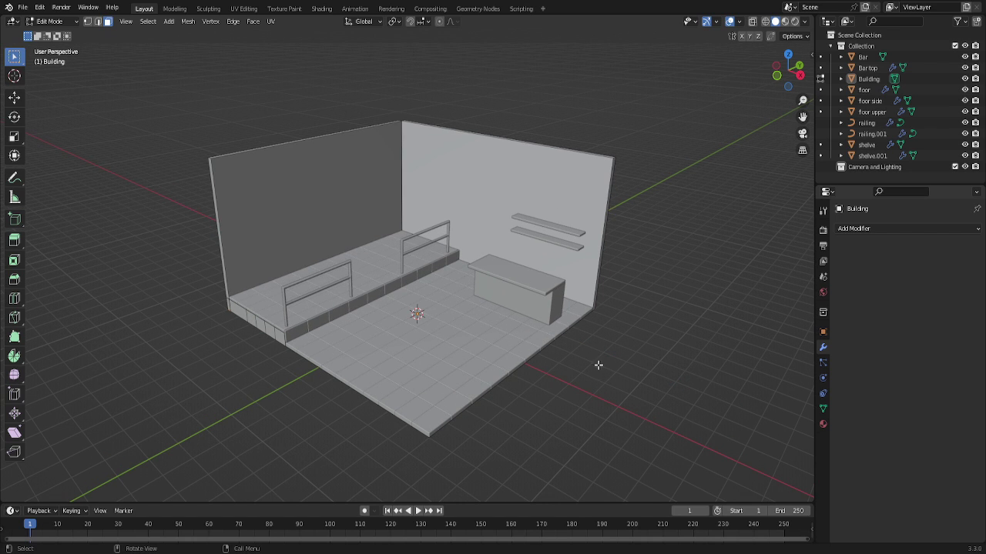
click(873, 167)
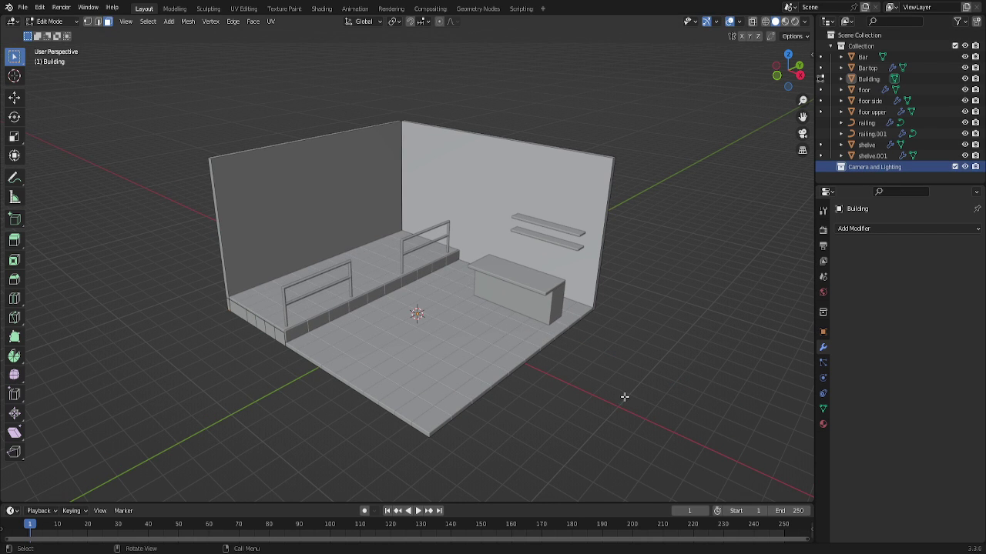
Return to Object Mode, add a camera, and align it to the current view.
key(shift+a)
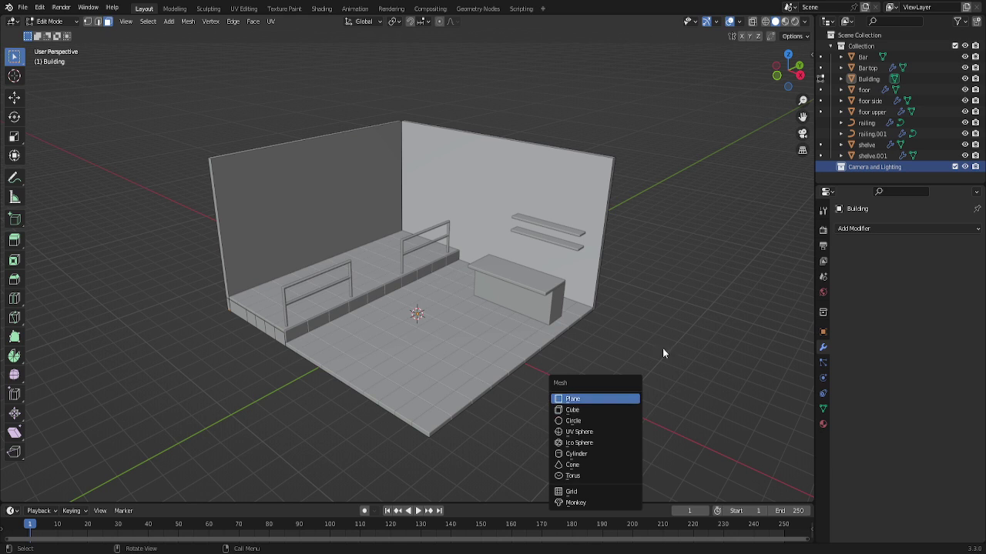
key(Escape)
key(Tab)
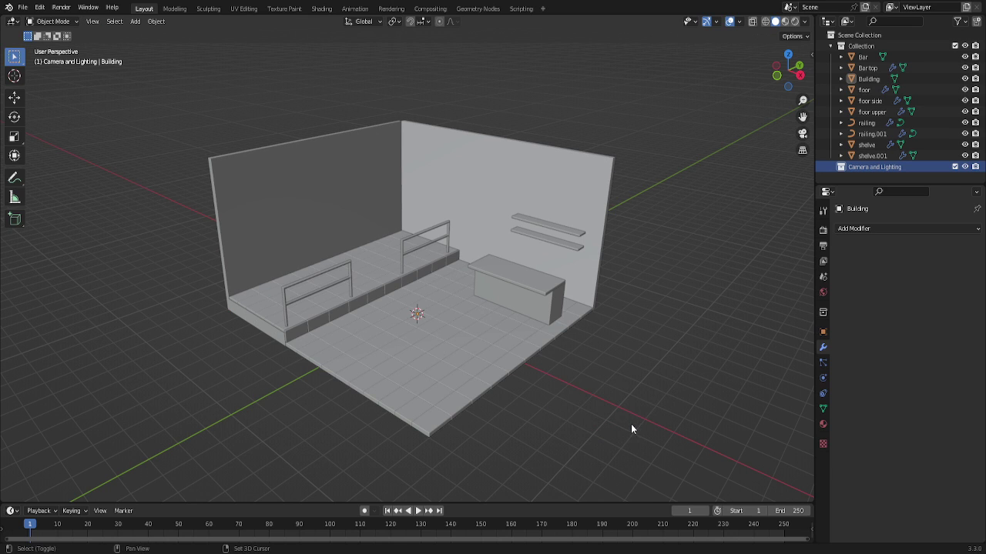
key(shift+a)
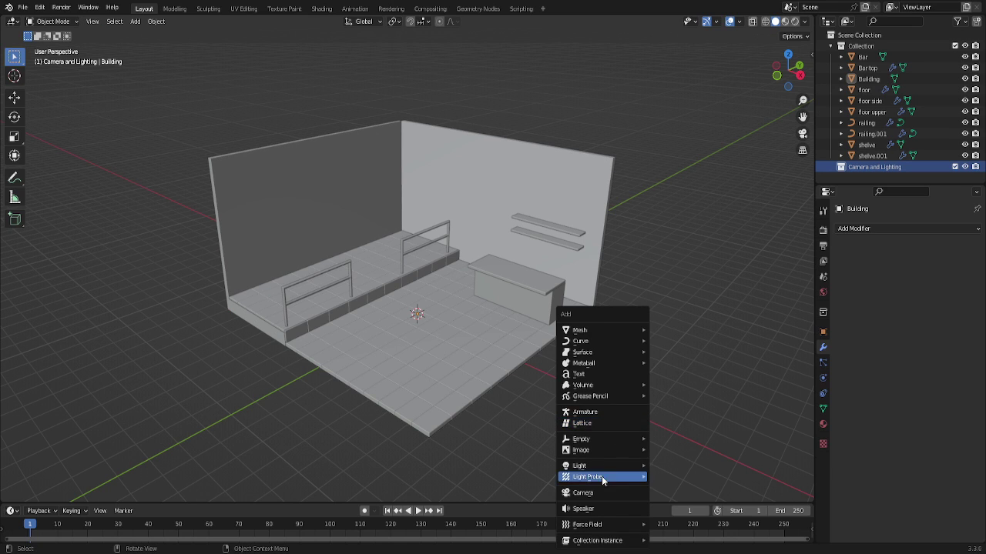
click(599, 493)
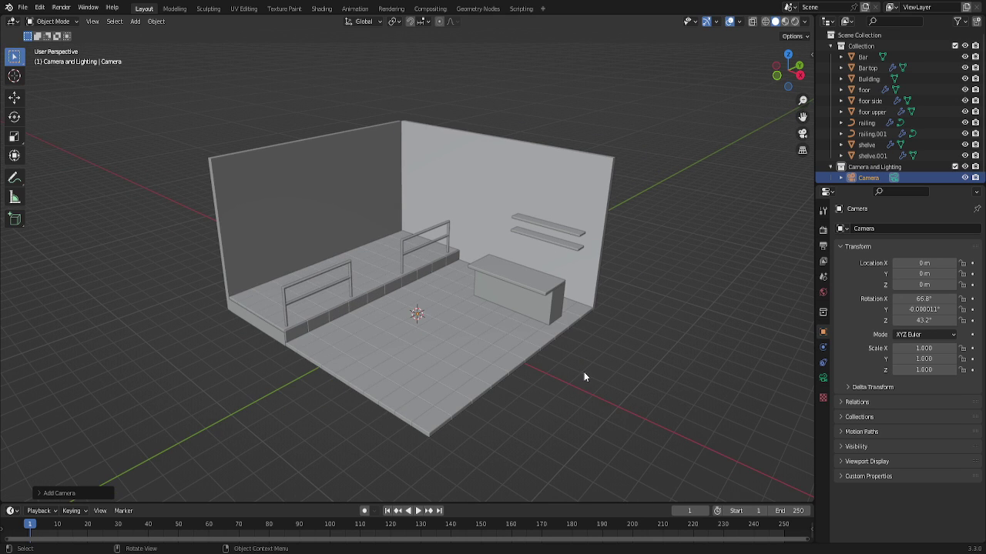
key(ctrl+alt+KP_0)
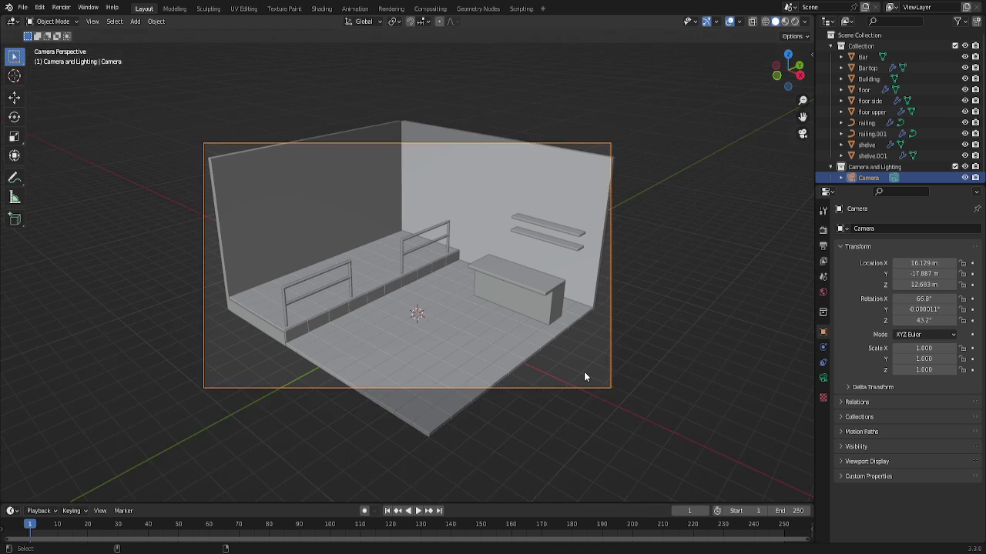
scroll(525, 416, down, 1)
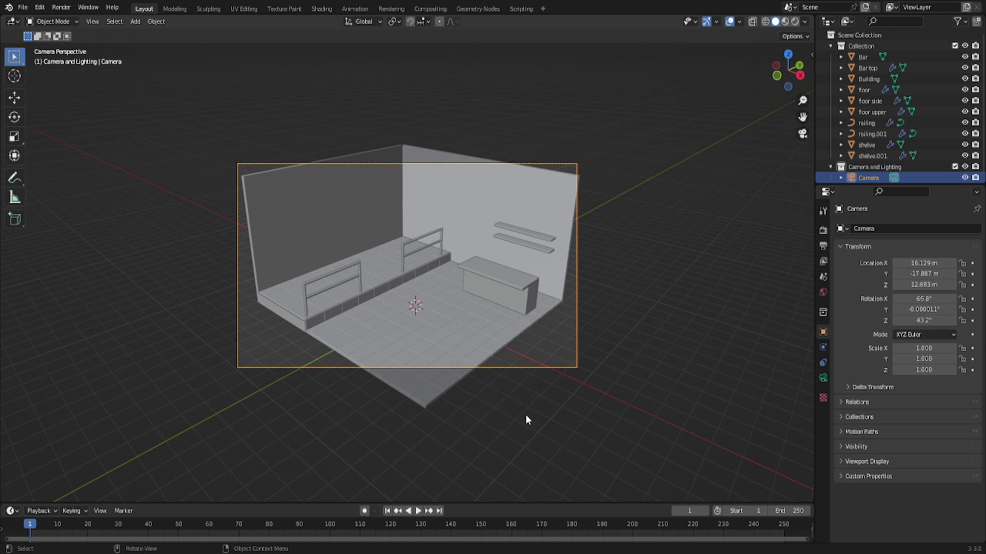
scroll(518, 420, up, 2)
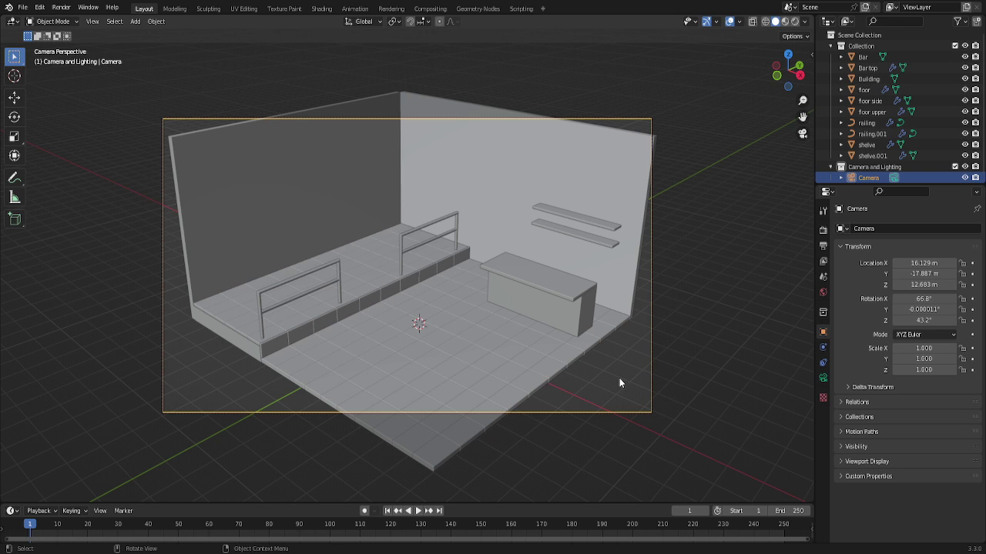
Orbit around the room to check the camera's placement, then look through the camera.
key(KP_0)
scroll(626, 394, down, 5)
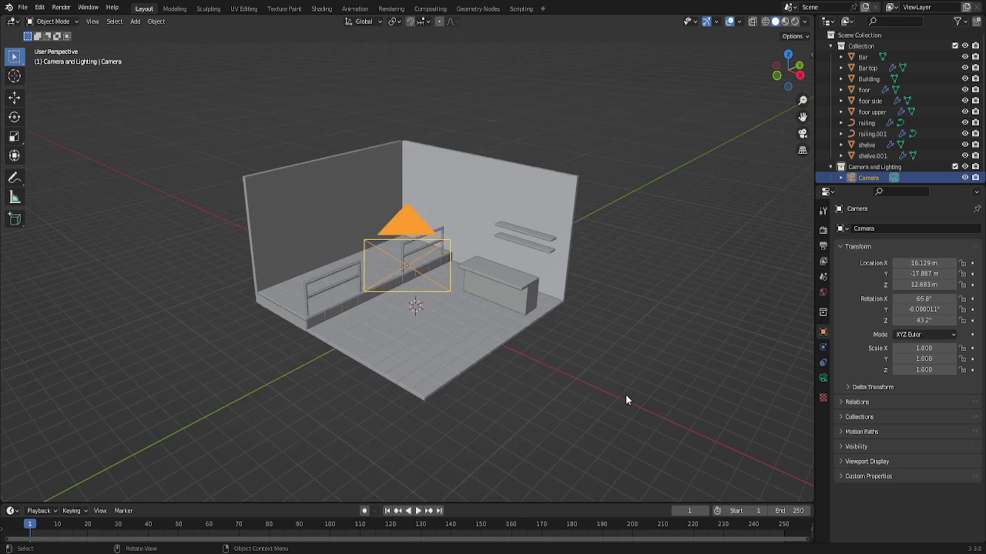
scroll(614, 403, up, 5)
drag(787, 68, 801, 73)
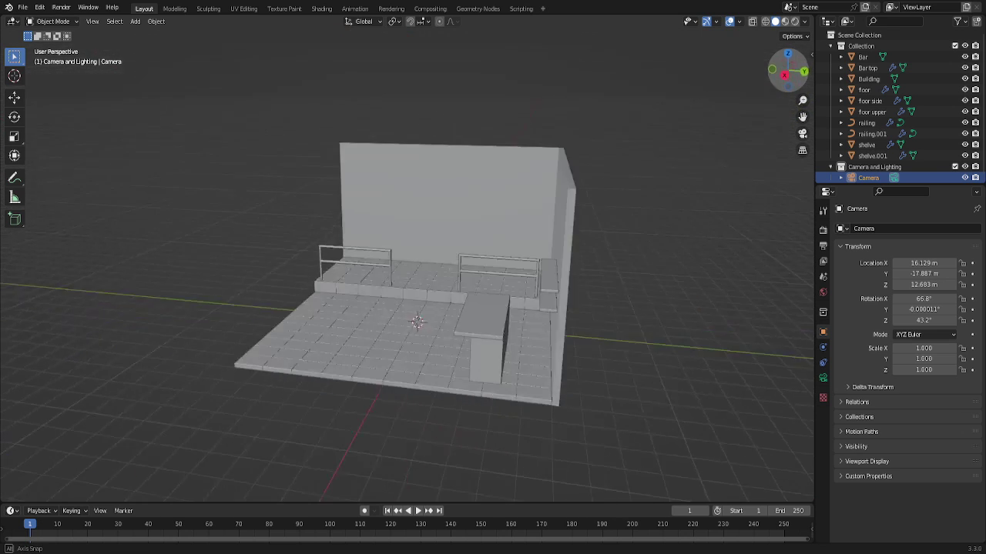
scroll(478, 338, down, 5)
scroll(442, 358, up, 2)
scroll(457, 362, up, 3)
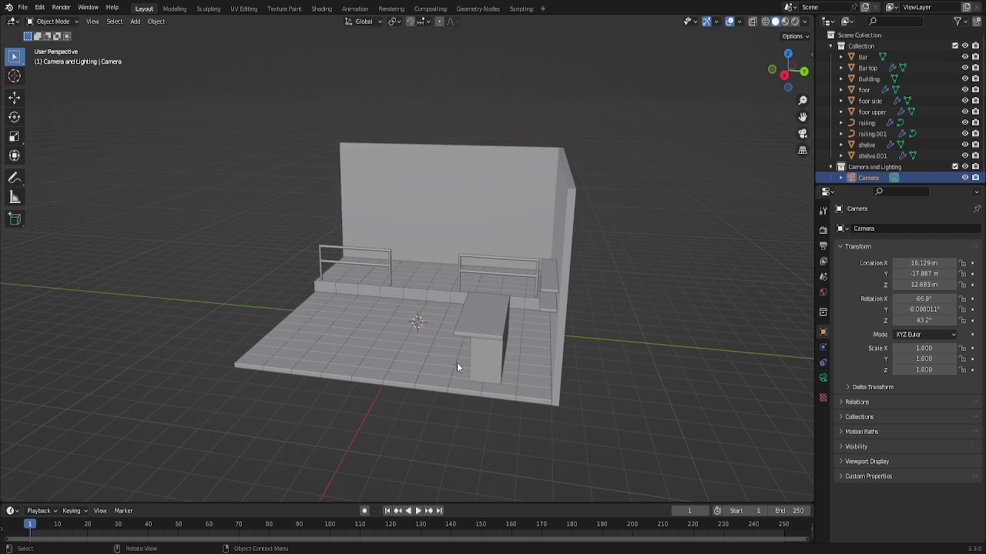
scroll(459, 347, down, 2)
scroll(451, 383, up, 2)
scroll(501, 361, up, 2)
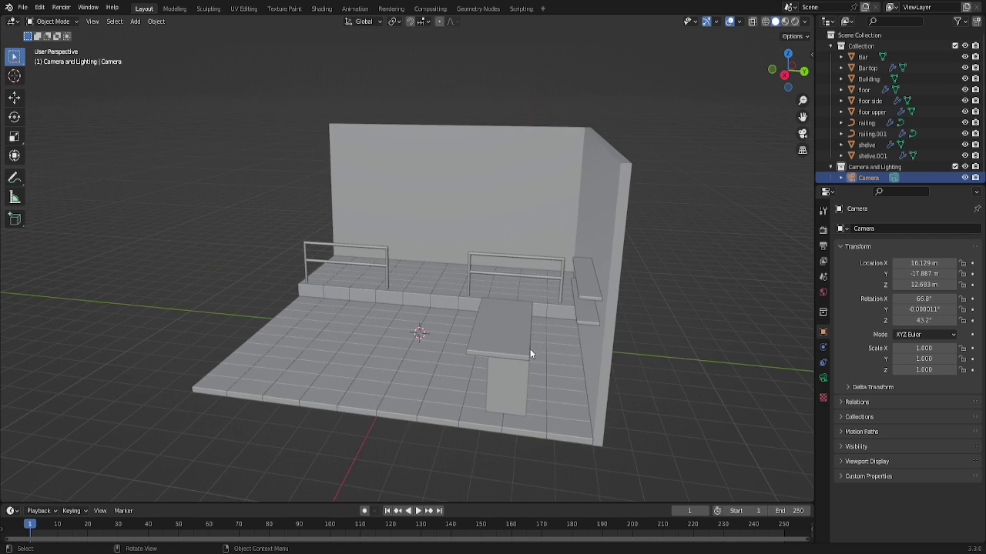
mouse_move(787, 69)
mouse_down()
mouse_move(804, 81)
mouse_move(793, 77)
mouse_up()
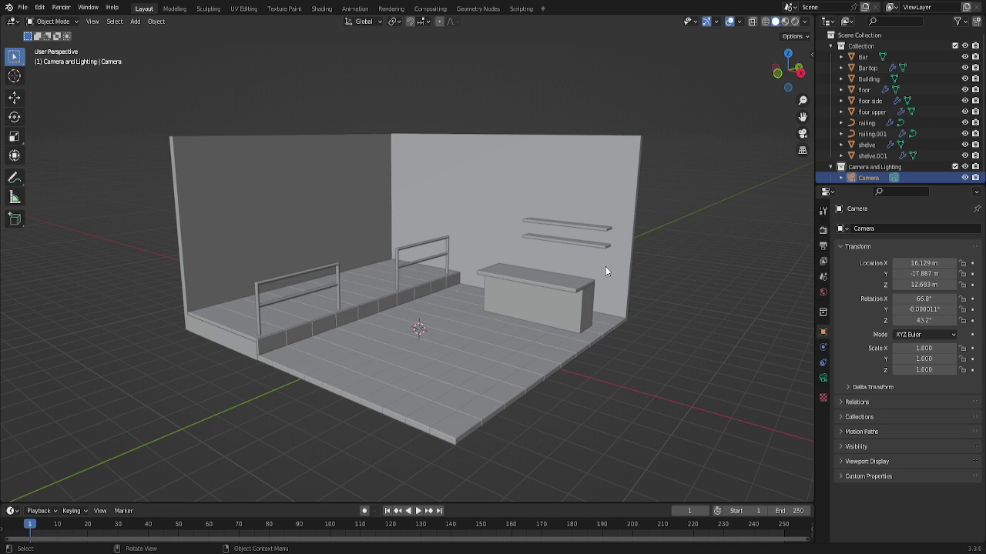
scroll(572, 345, down, 2)
scroll(560, 370, up, 2)
key(KP_0)
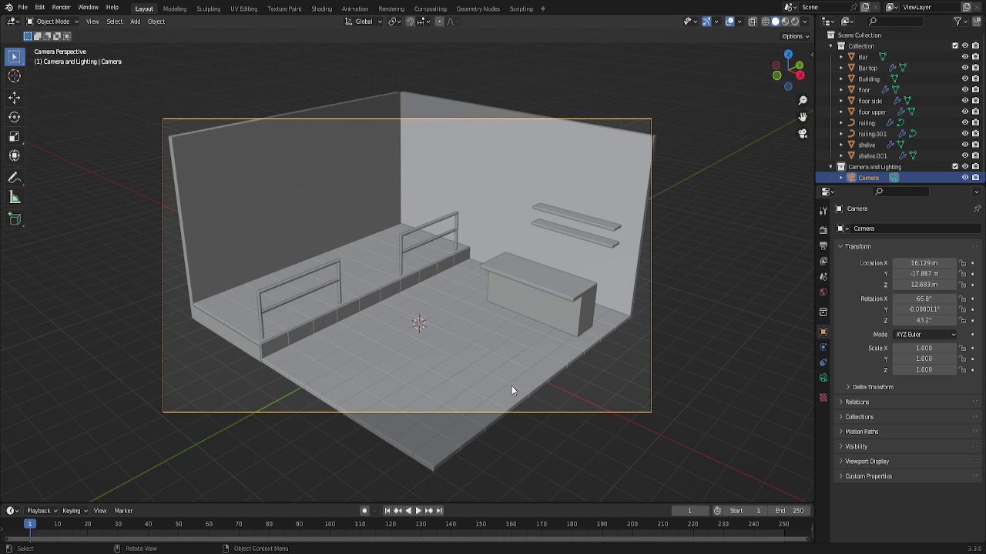
Pull the camera back along its local Z to 21.916, -24.049, 16.305 m, then inspect the room.
key(g)
key(z)
key(z)
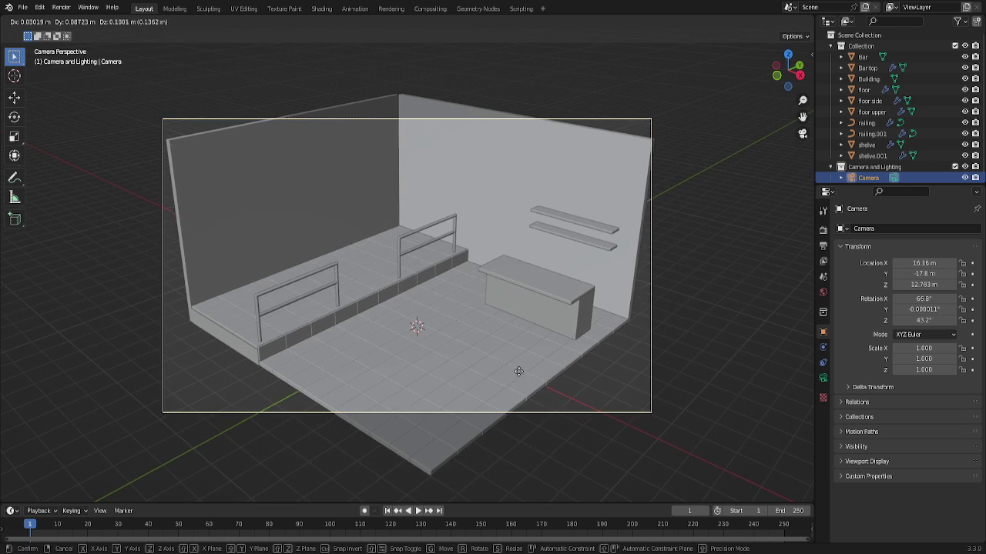
click(537, 95)
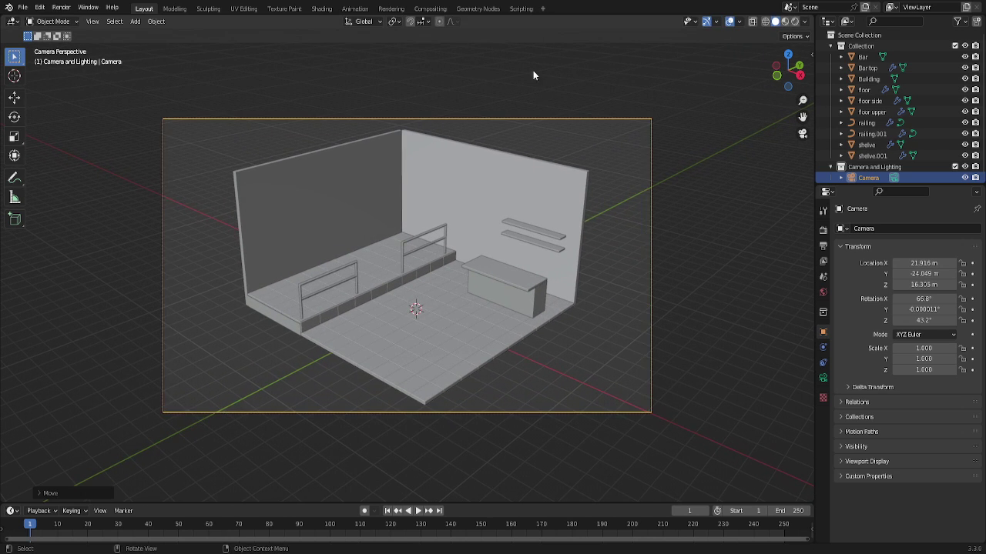
scroll(477, 123, up, 2)
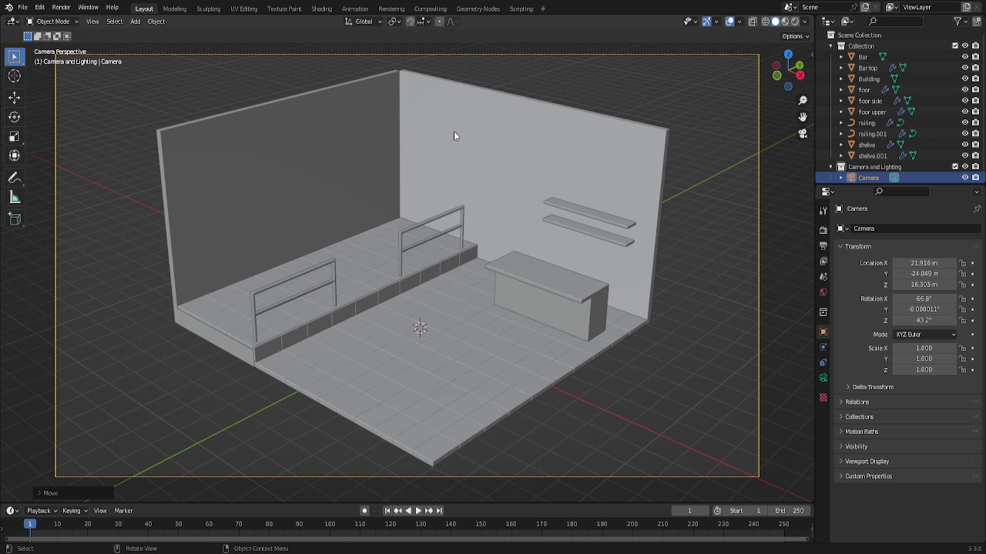
middle_drag(454, 136, 454, 136)
scroll(462, 144, up, 5)
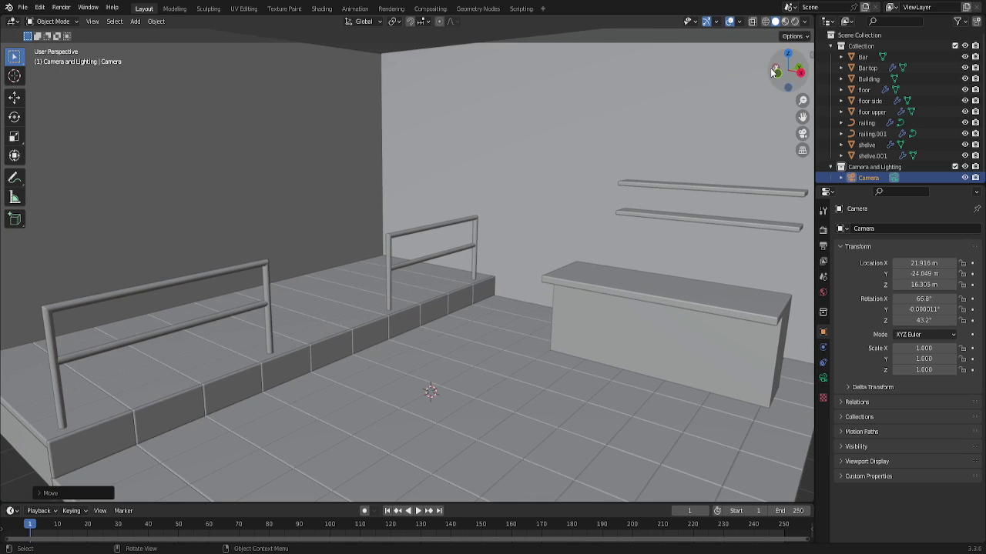
drag(773, 71, 370, 188)
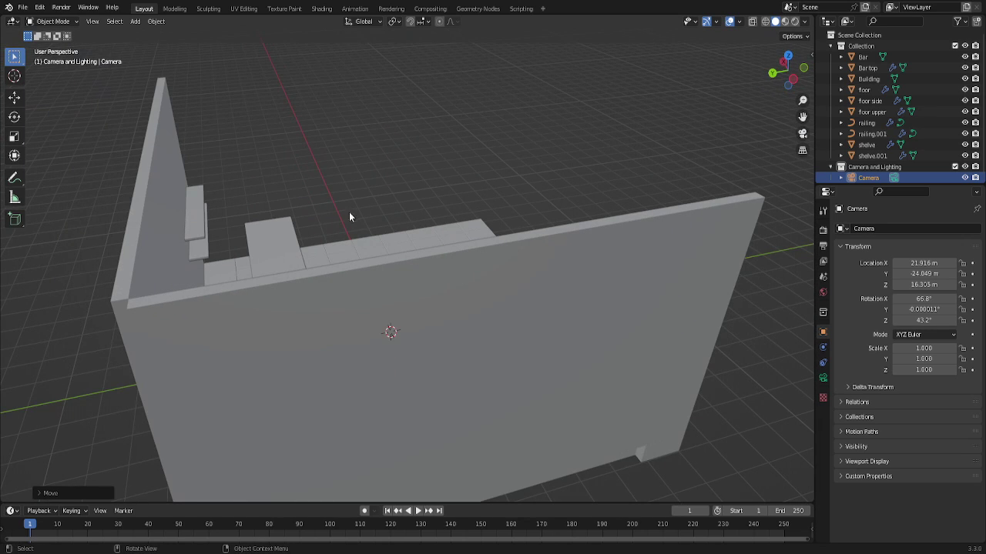
drag(787, 67, 739, 73)
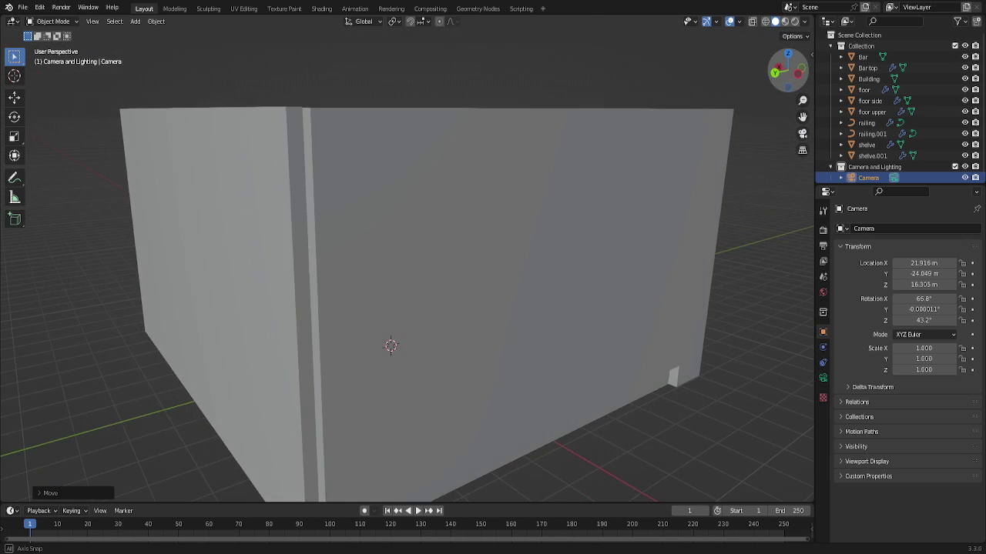
In Edit Mode on the Building, select the wall corner edge and shift it along X.
click(194, 274)
key(Tab)
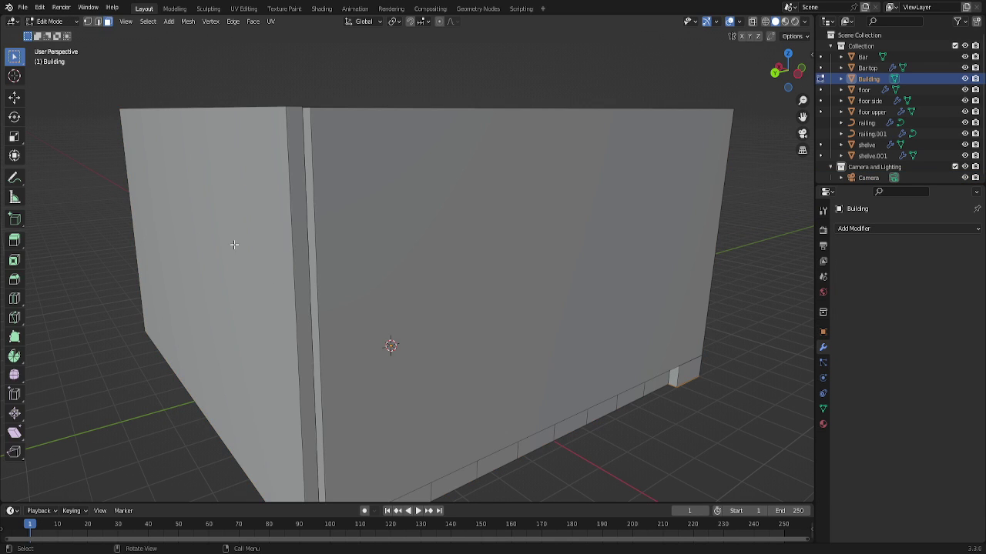
scroll(301, 259, down, 3)
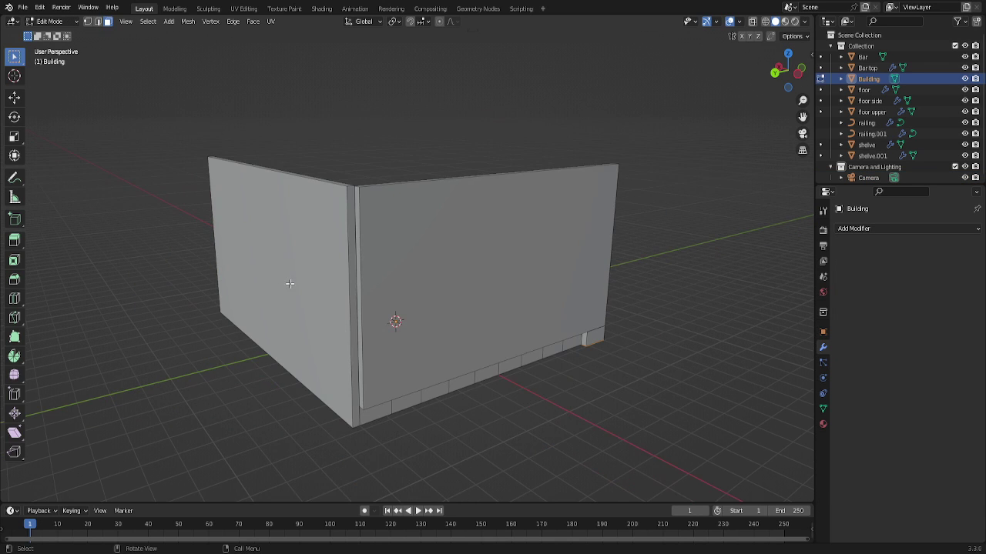
click(353, 245)
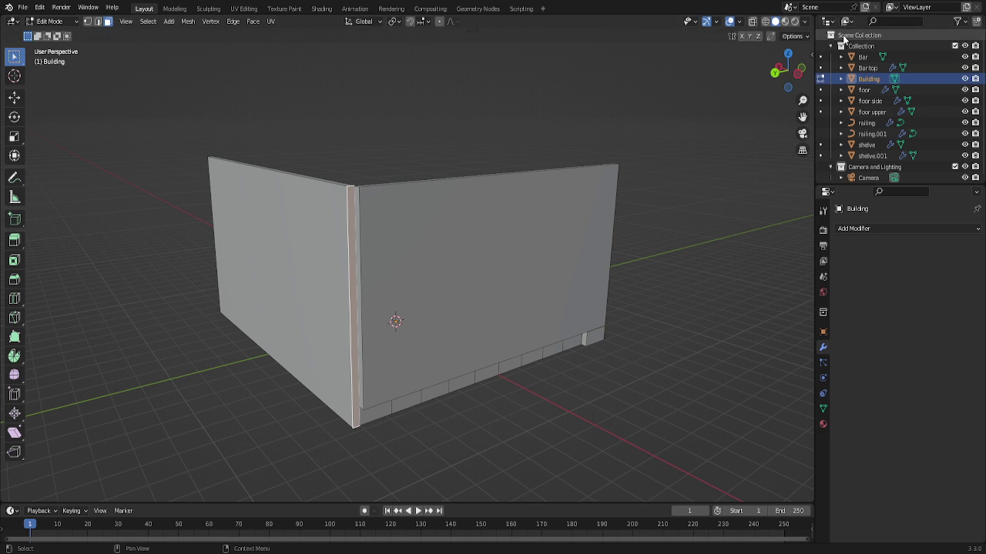
click(787, 54)
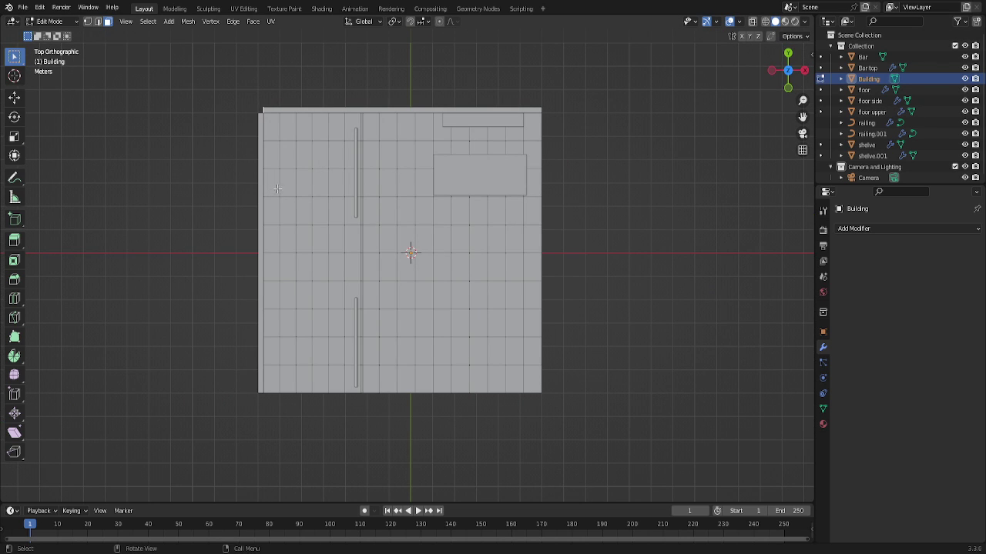
key(g)
key(x)
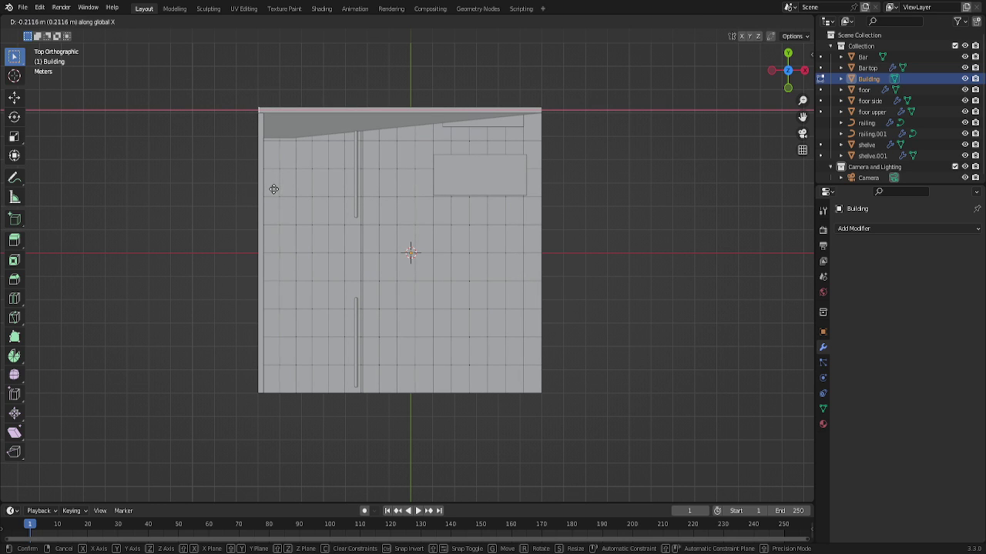
click(274, 188)
scroll(261, 165, up, 4)
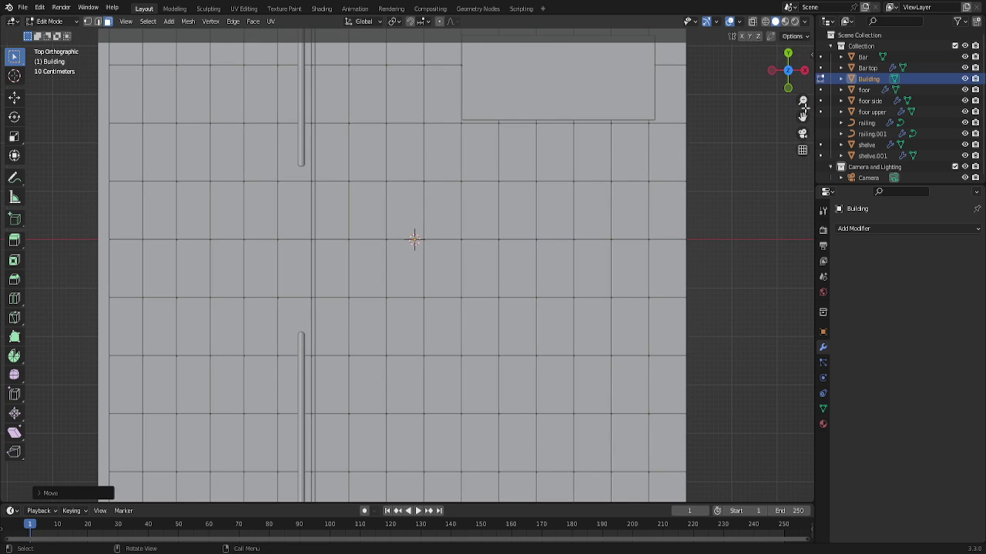
drag(802, 116, 806, 132)
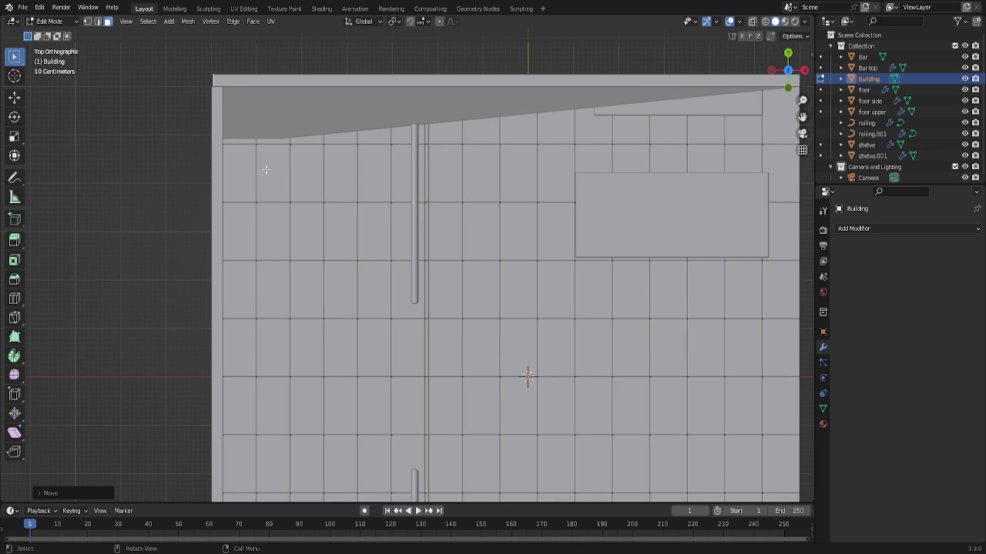
drag(803, 117, 767, 139)
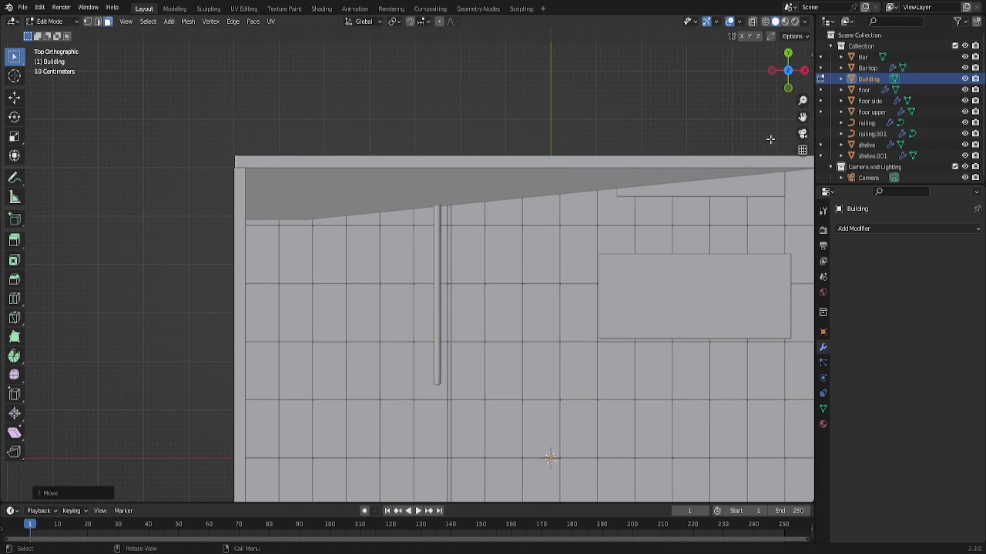
middle_drag(751, 97, 724, 46)
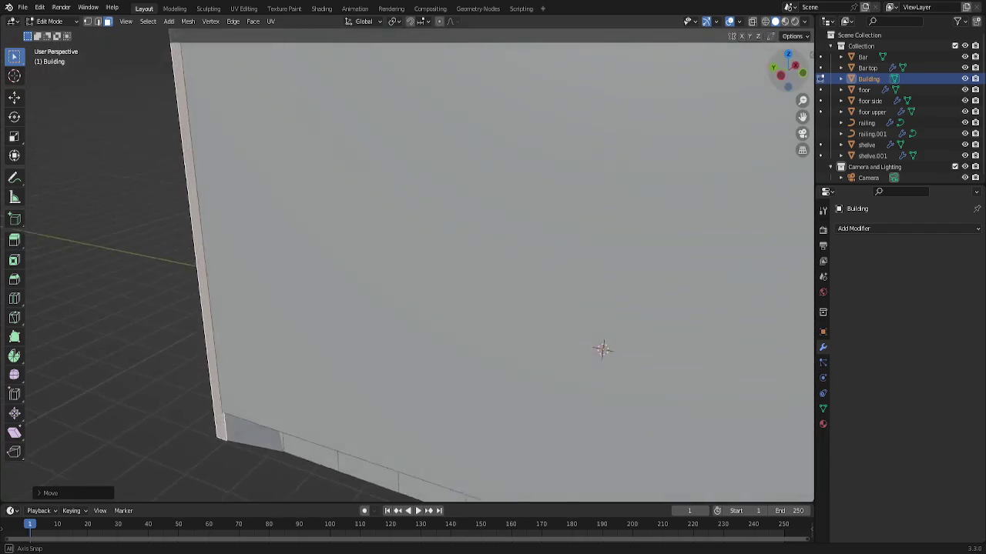
Split the corner faces off the Building mesh and push them out about 0.24 m.
mouse_move(603, 346)
middle_down()
mouse_move(548, 367)
mouse_move(493, 308)
middle_up()
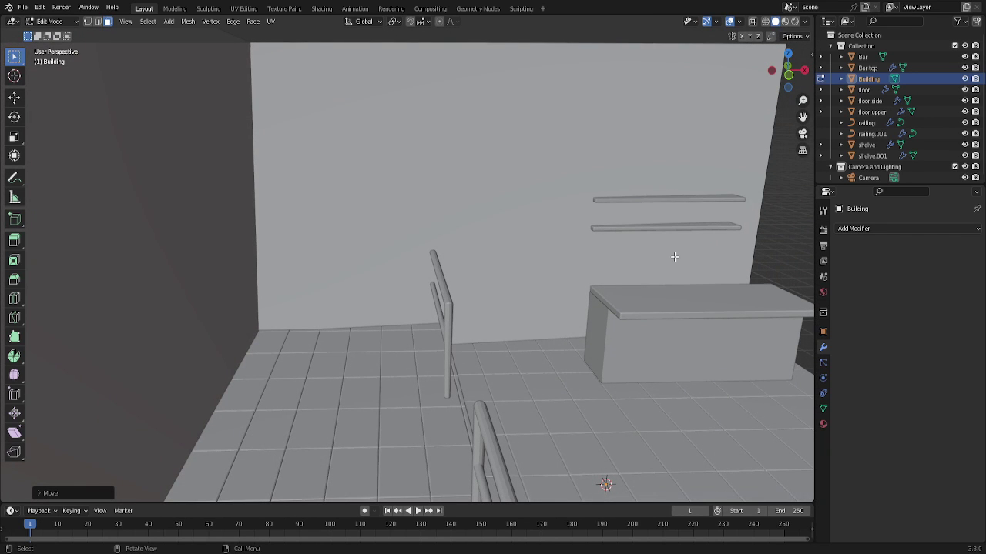
ctrl+middle_drag(676, 257, 575, 312)
scroll(575, 311, down, 5)
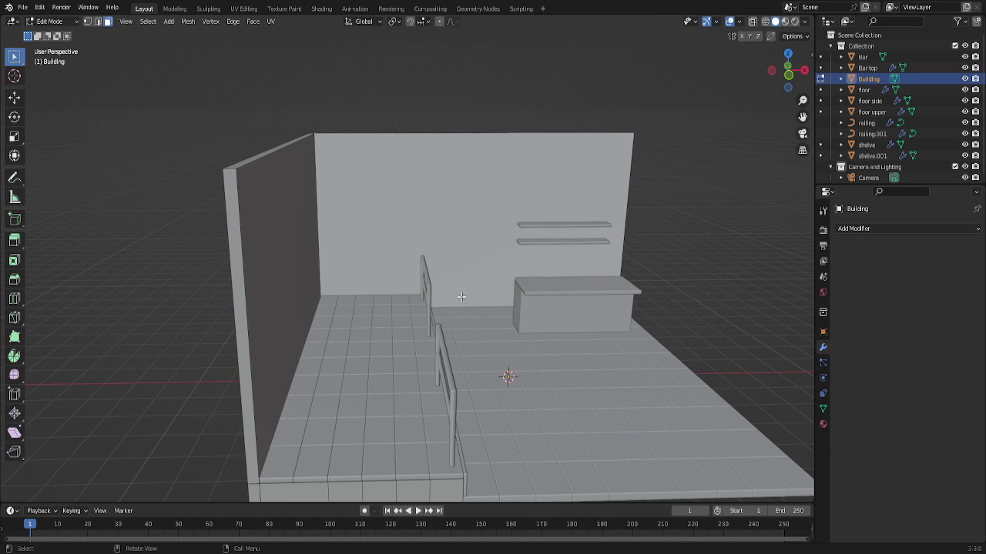
middle_drag(590, 224, 375, 325)
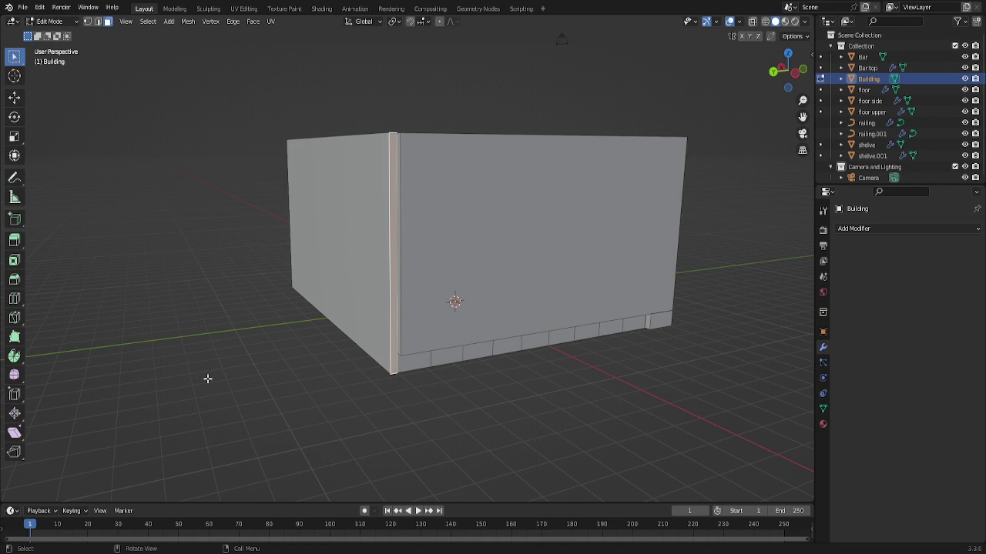
key(alt+m)
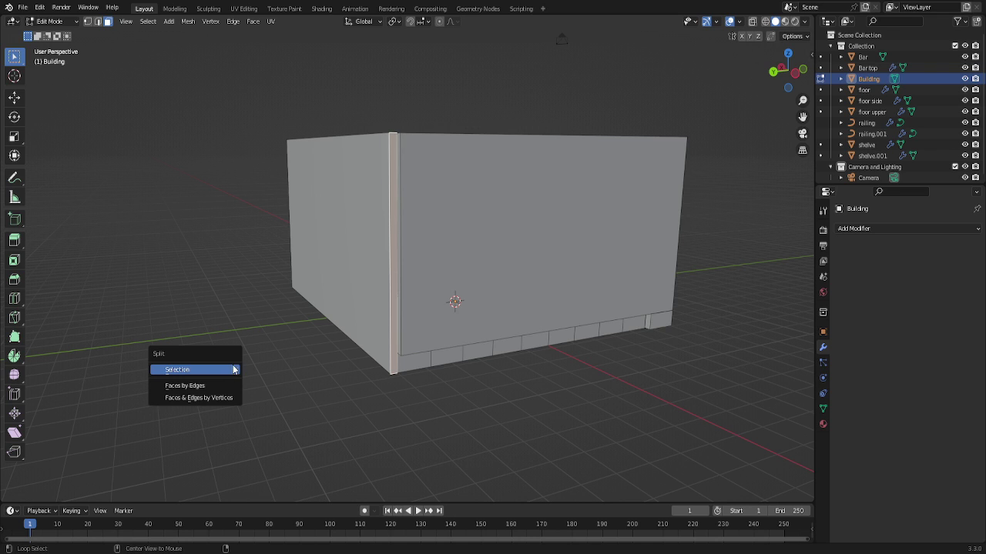
click(227, 369)
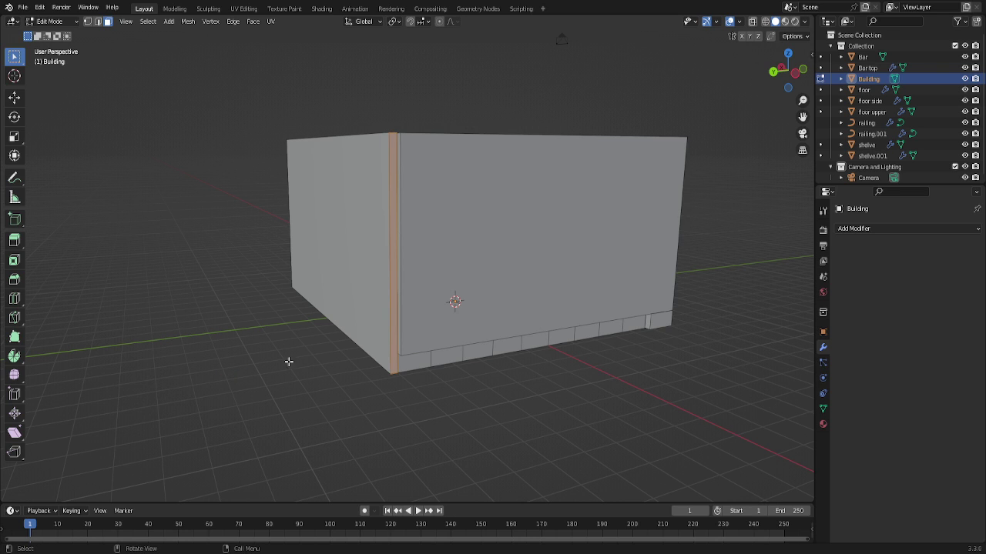
click(787, 54)
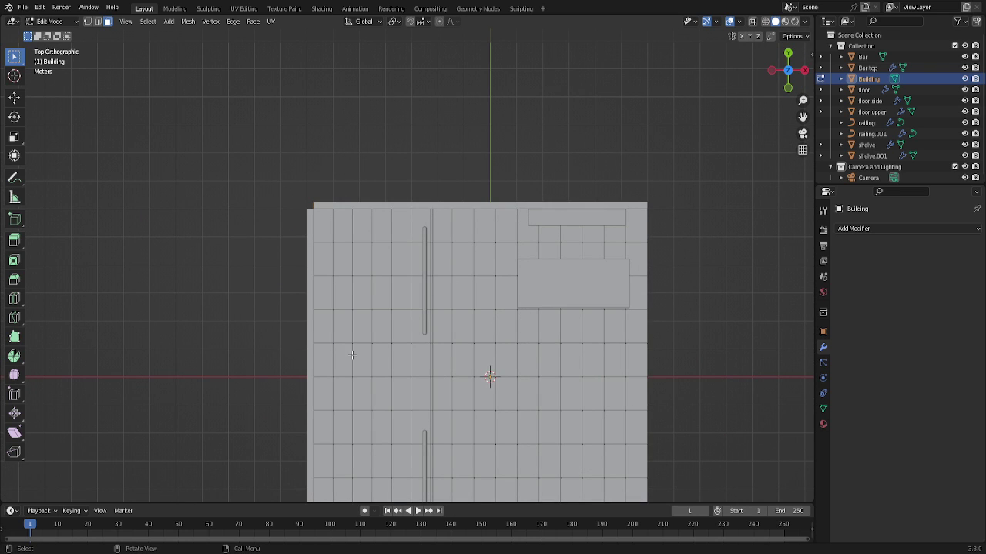
key(g)
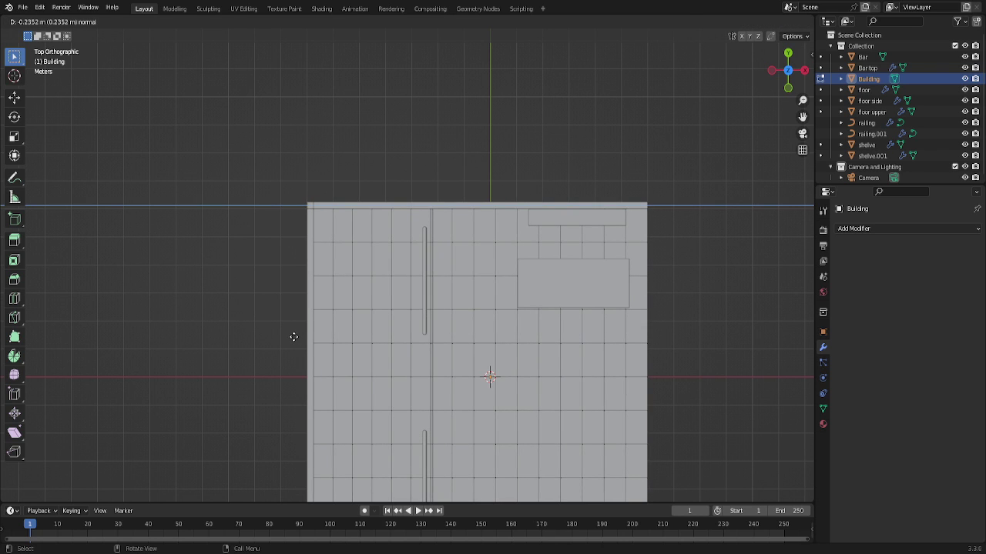
click(293, 336)
scroll(312, 274, up, 3)
scroll(310, 275, down, 2)
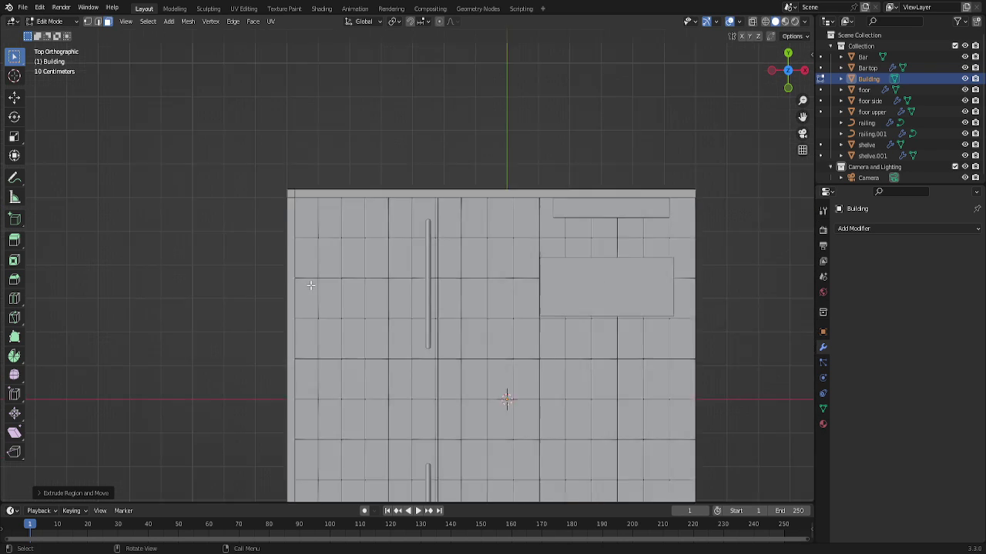
scroll(315, 285, down, 1)
key(Tab)
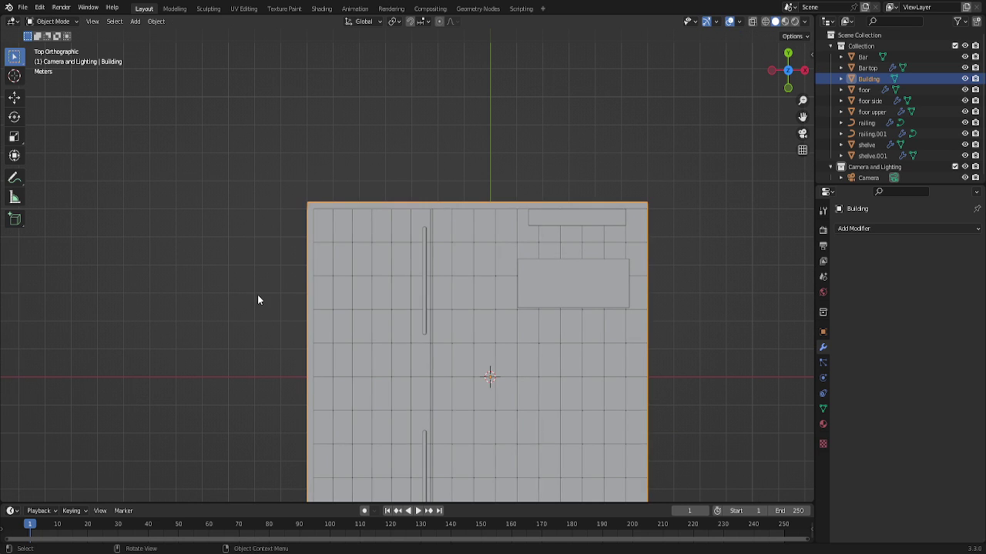
key(KP_0)
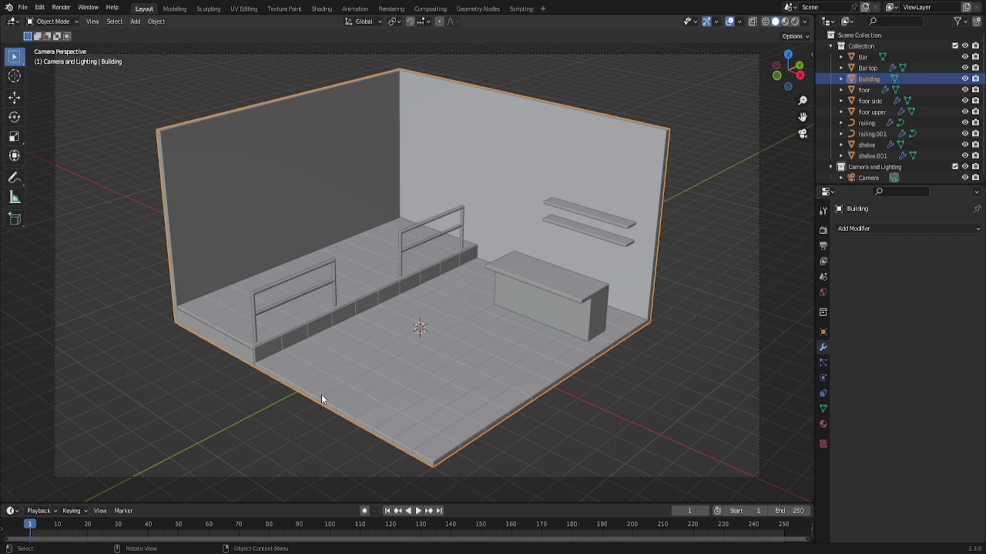
key(KP_7)
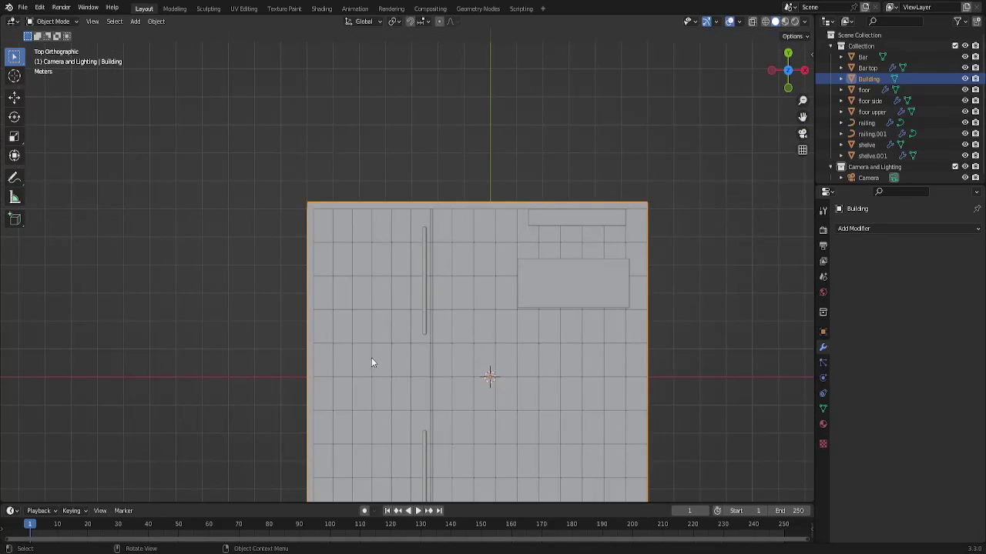
drag(776, 80, 698, 155)
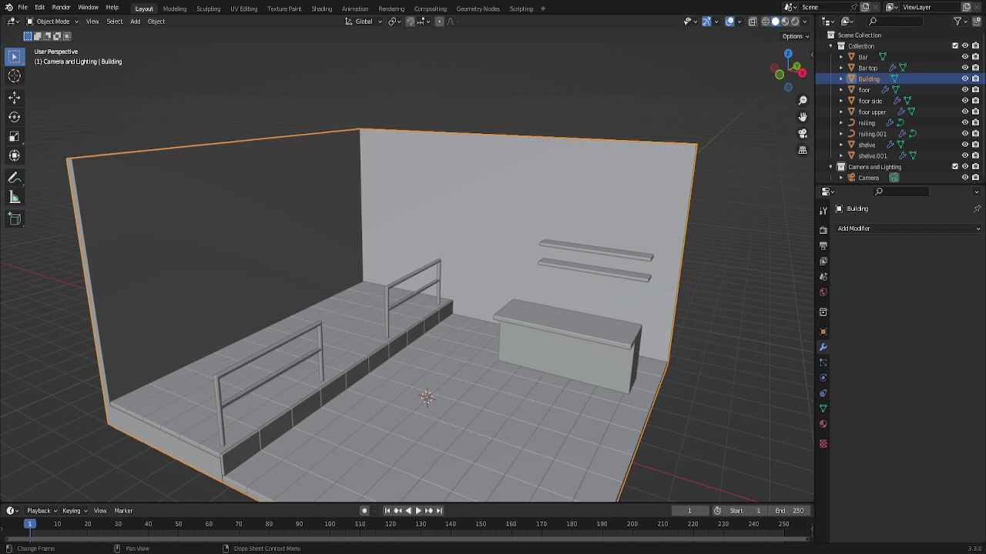
scroll(288, 432, down, 1)
scroll(288, 432, down, 4)
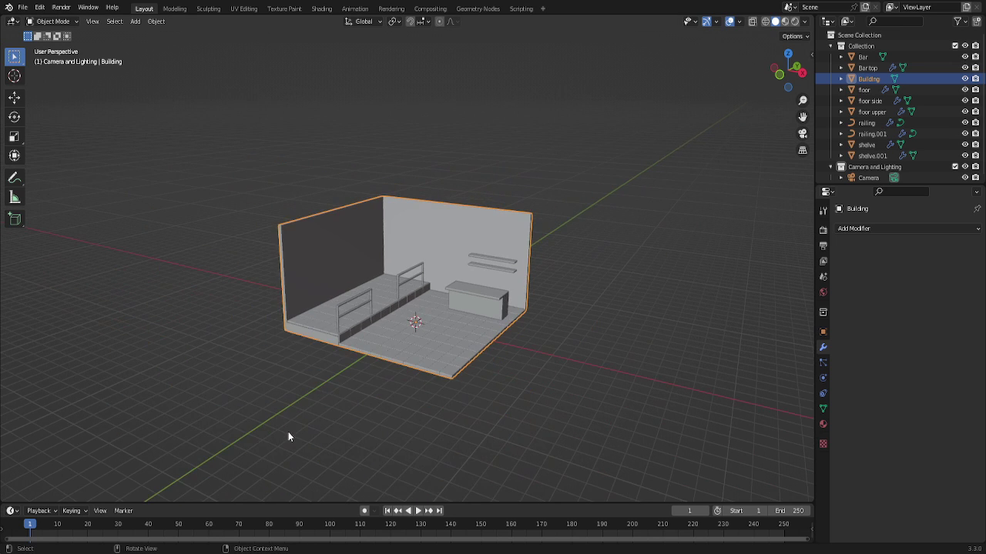
scroll(289, 435, up, 2)
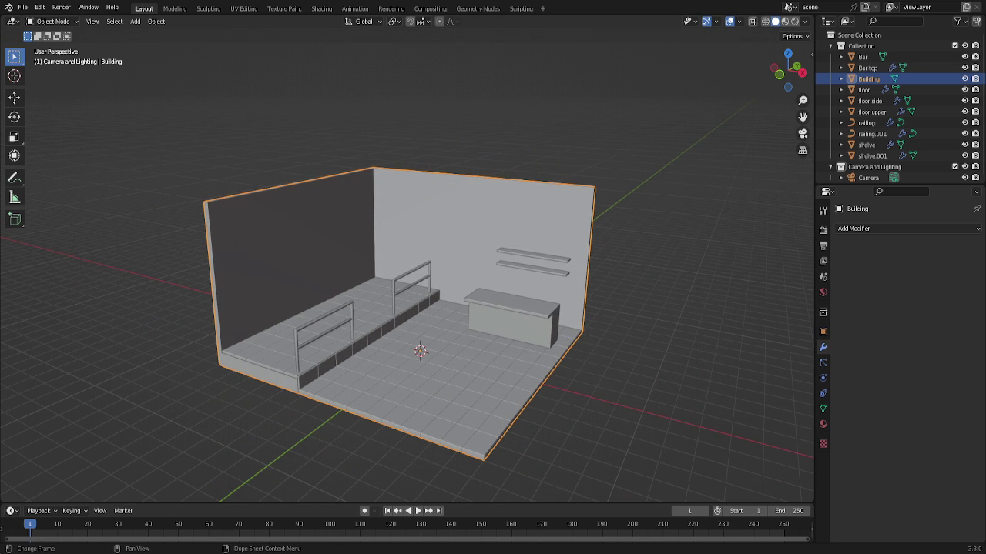